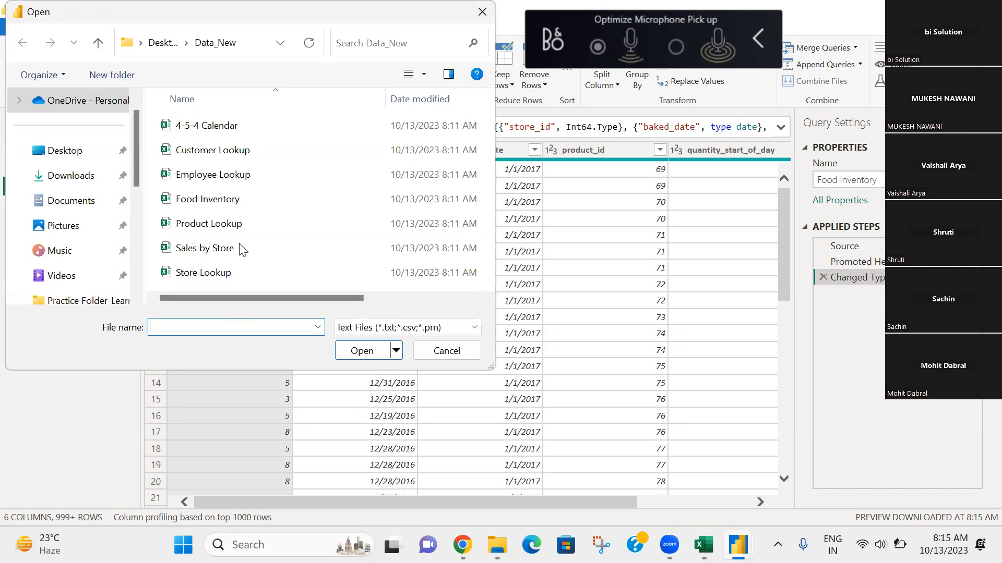
Import the Product Lookup CSV file from the Data_New folder as a new query.
left_click(245, 223)
left_click(370, 359)
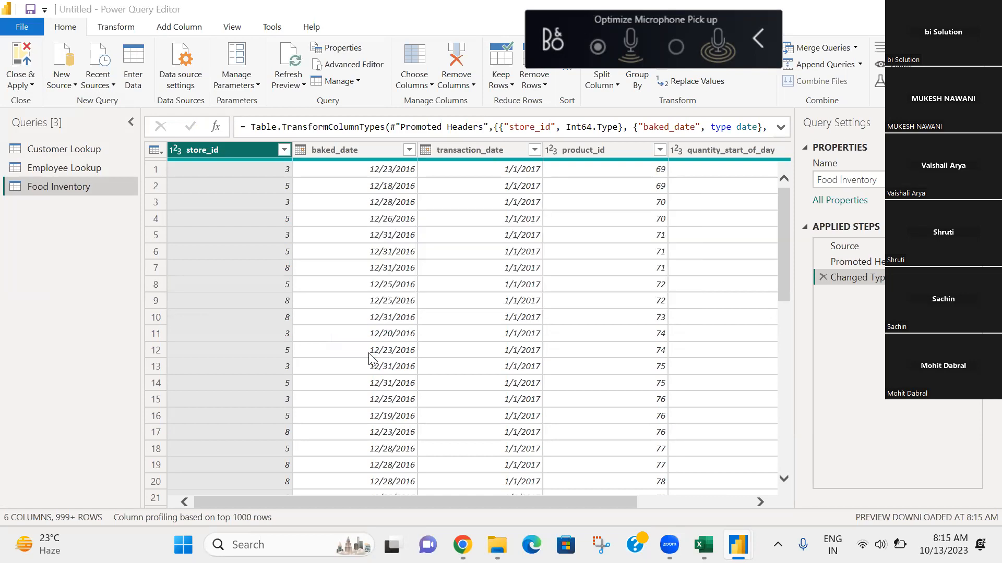
left_click(733, 490)
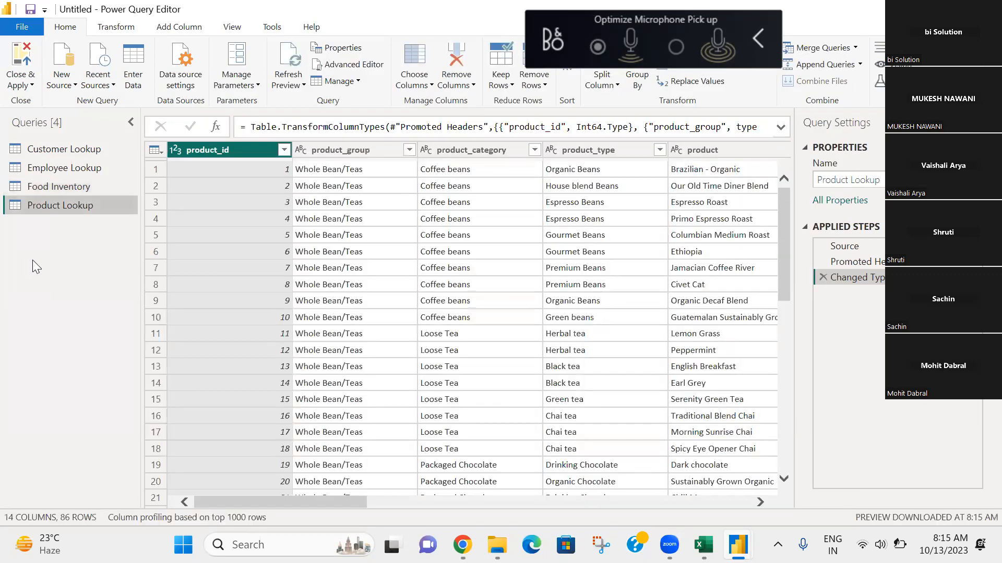
Add a new Text/CSV query from the Sales by Store file in the Data_New folder.
right_click(32, 261)
mouse_move(120, 288)
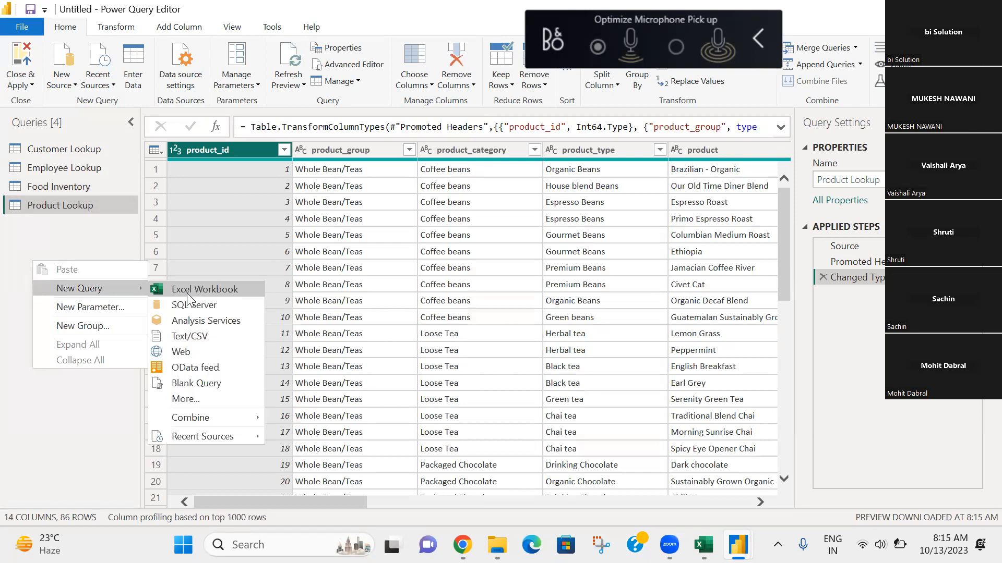
left_click(178, 338)
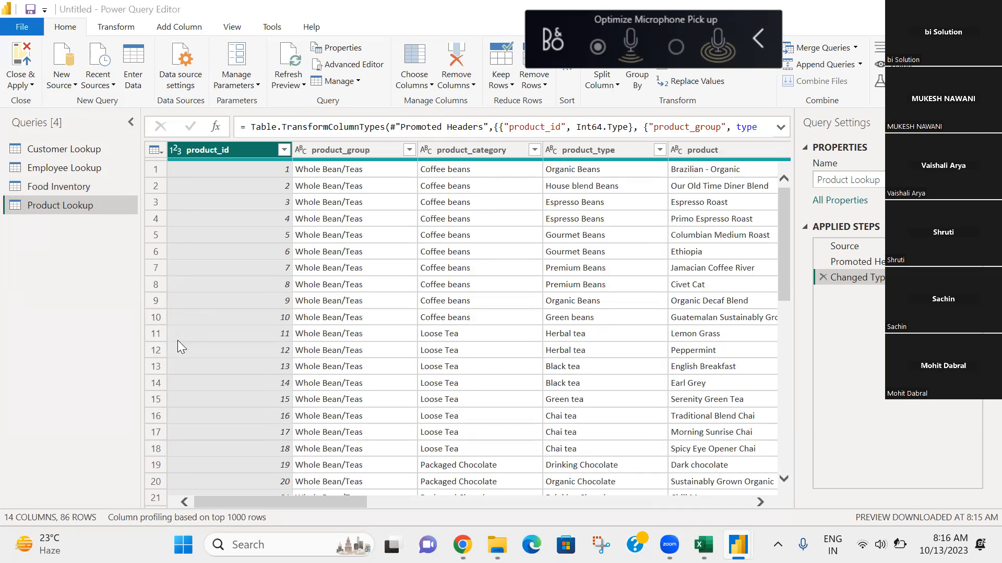
left_click(214, 249)
left_click(347, 353)
left_click(734, 487)
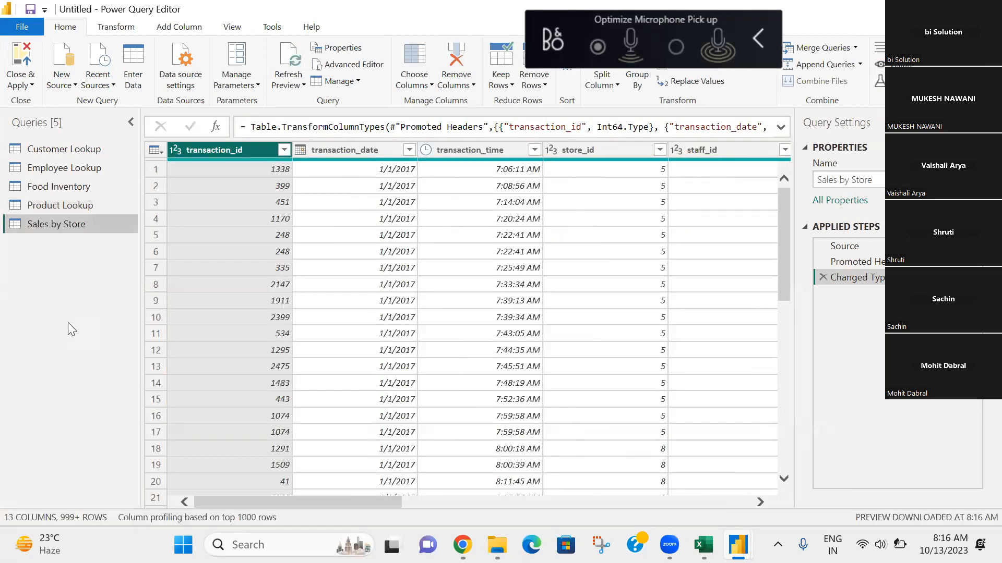
Add a new Text/CSV query from the Store Lookup file in the Data_New folder.
right_click(69, 322)
mouse_move(175, 348)
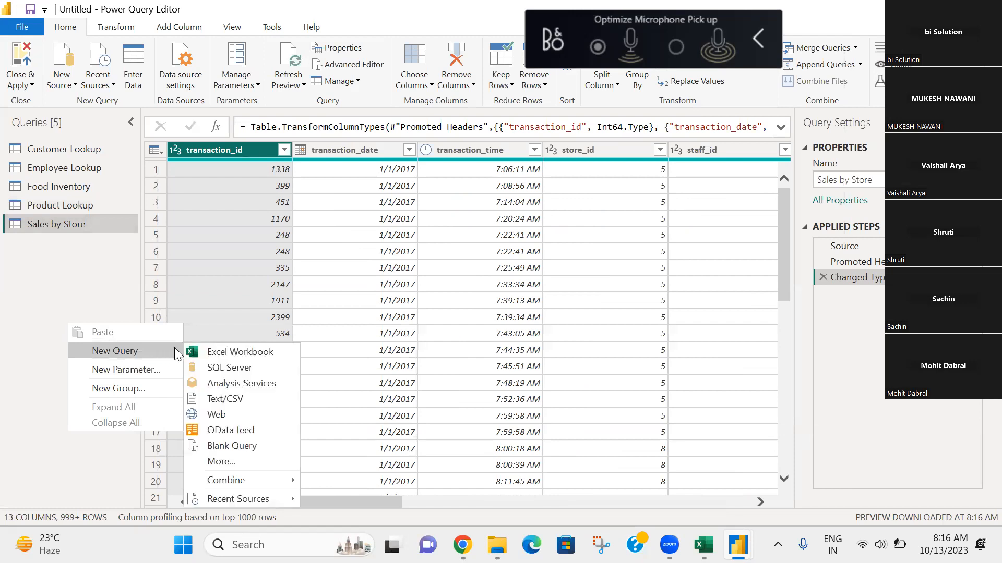
left_click(230, 399)
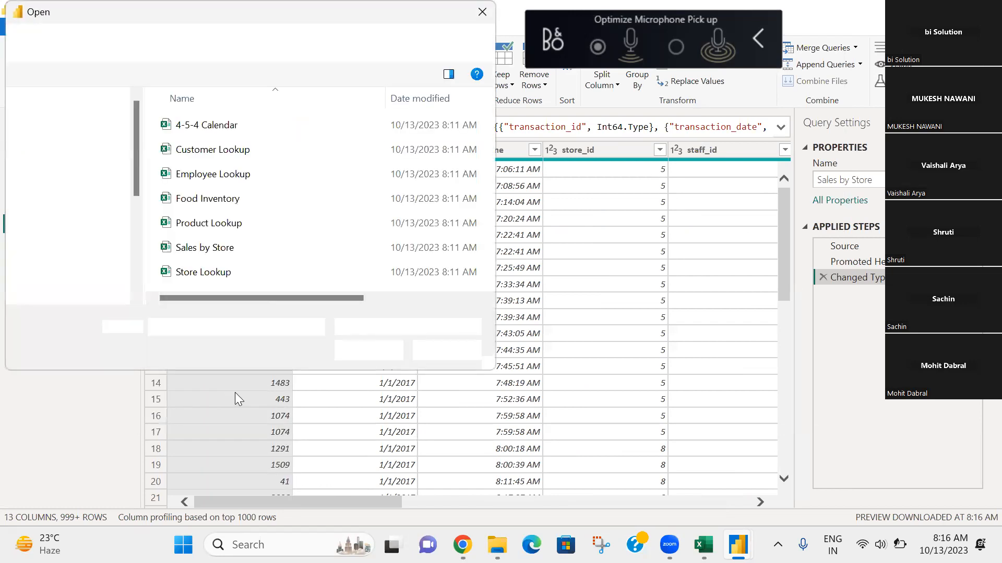
scroll(213, 294, "right", 2)
scroll(211, 287, "left", 2)
left_click(208, 272)
left_click(371, 352)
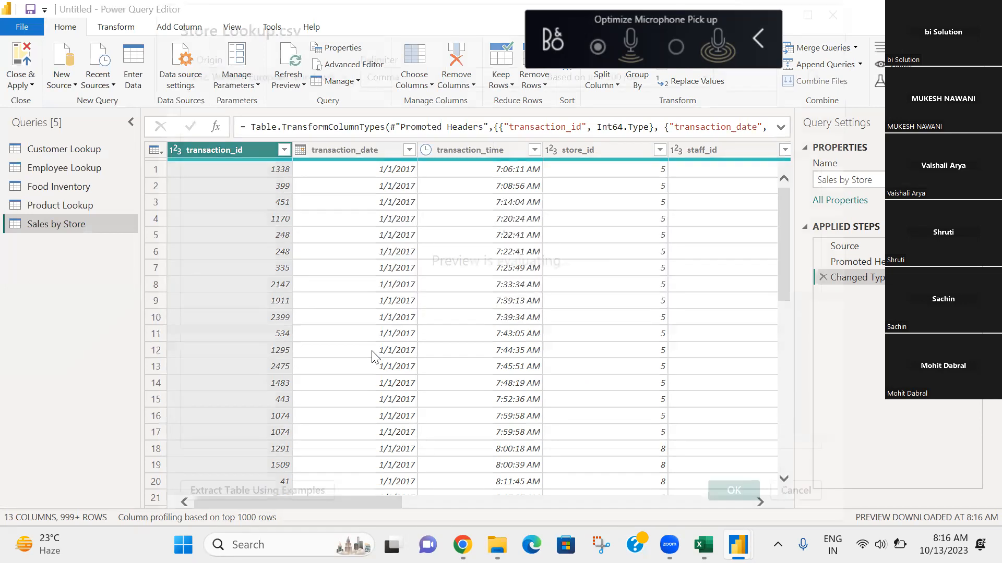
left_click(734, 492)
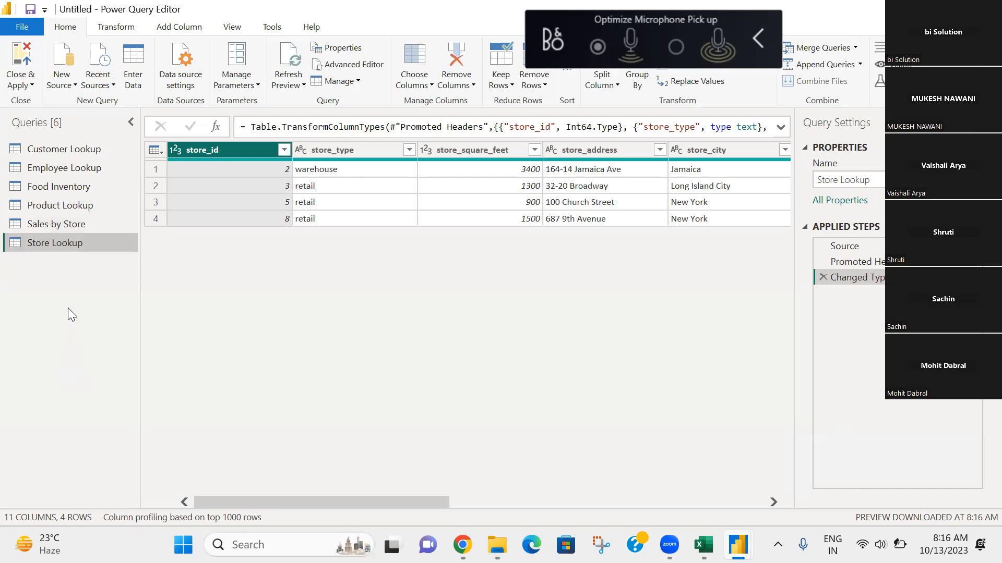
right_click(69, 303)
mouse_move(180, 332)
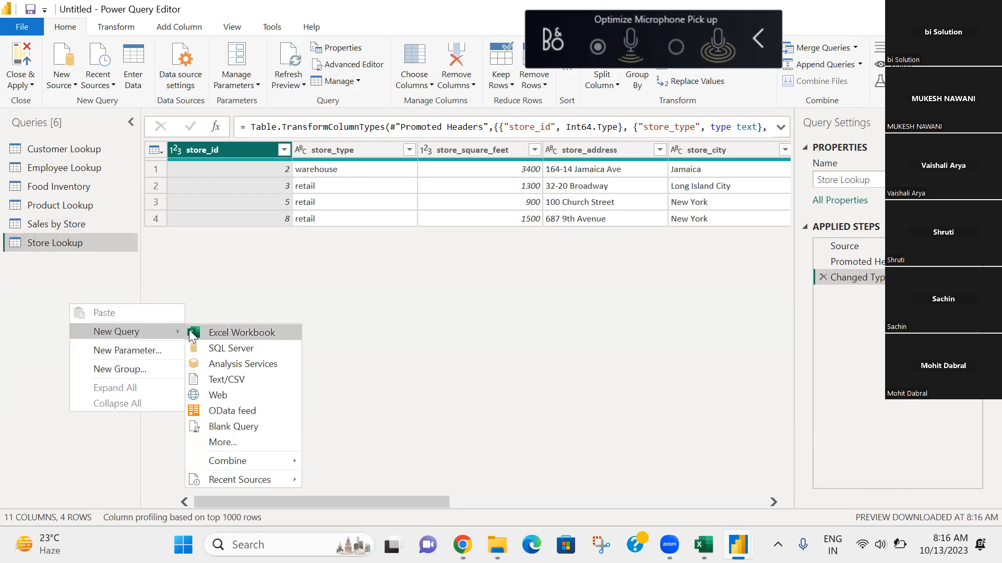
left_click(68, 286)
key("alt+Tab")
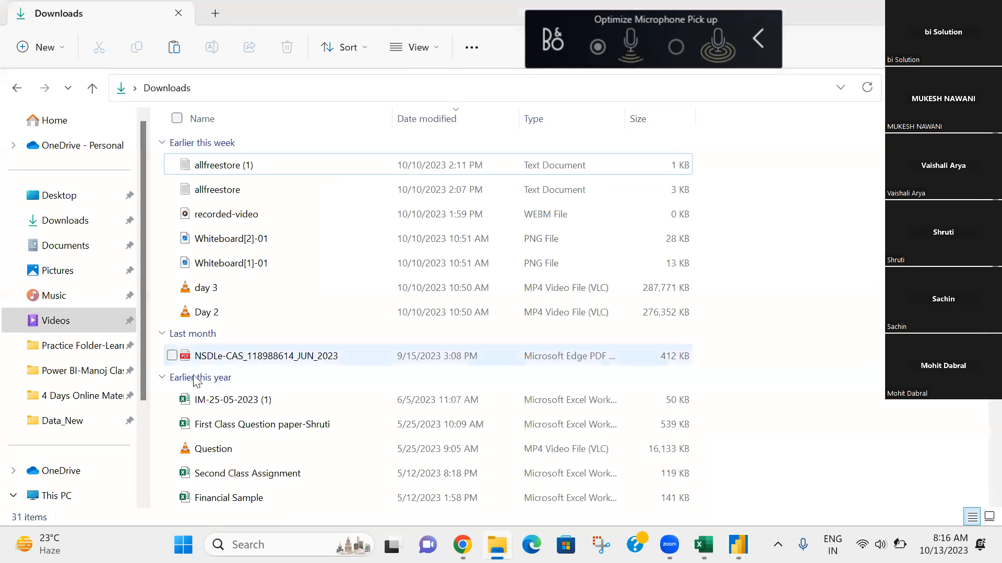
key("alt+Tab")
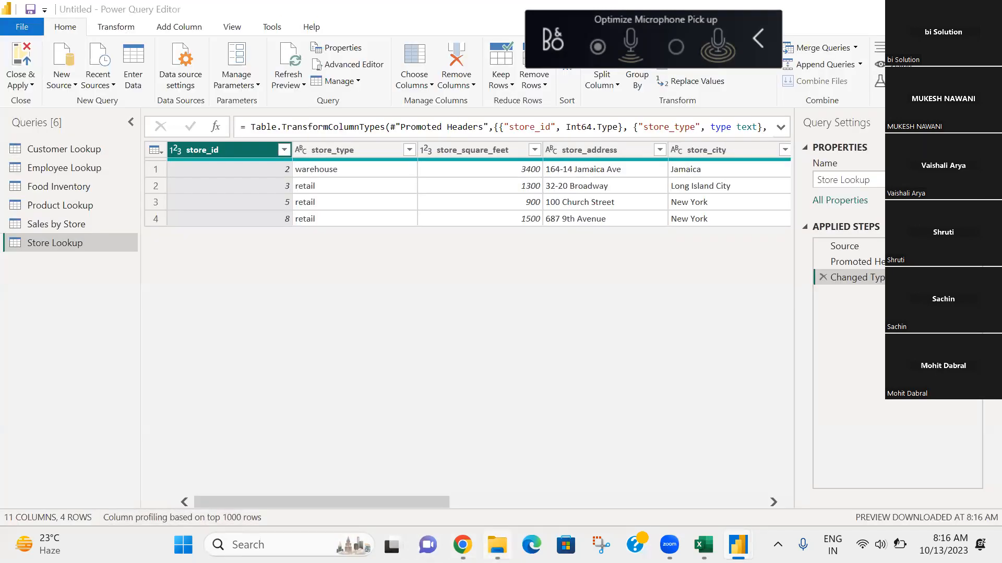
key("alt+Tab")
key("alt+Tab")
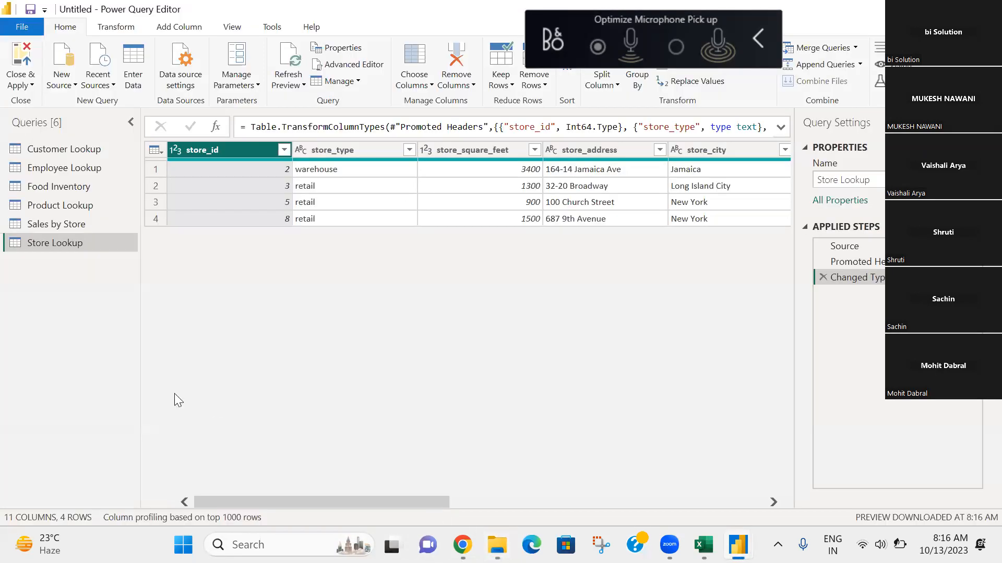
key("super+d")
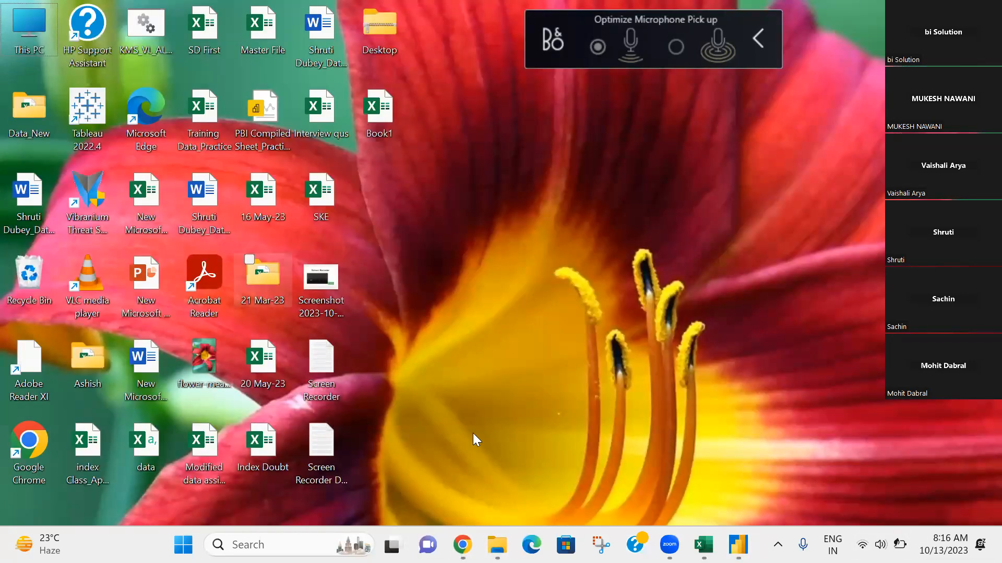
mouse_move(738, 545)
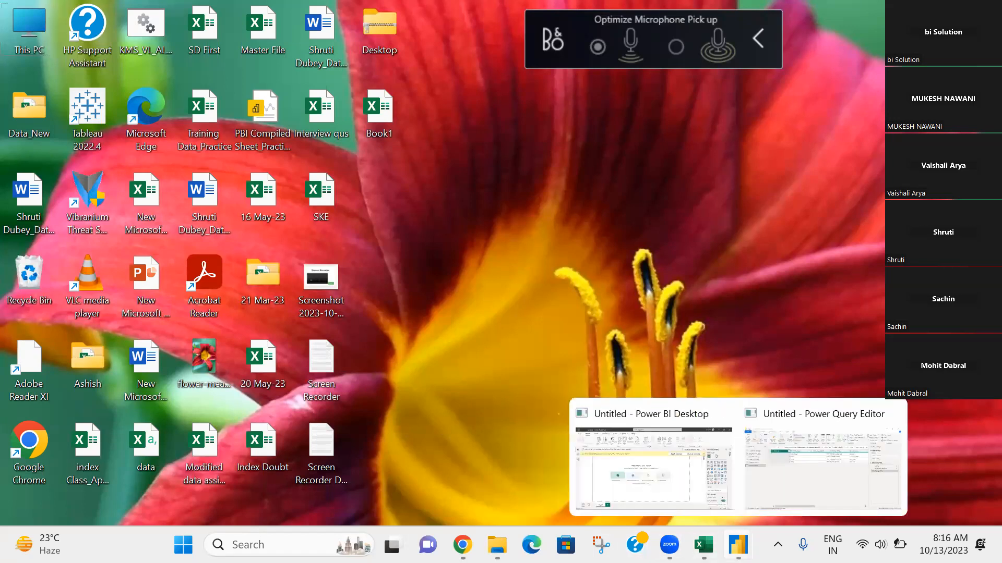
left_click(782, 484)
right_click(53, 290)
mouse_move(85, 317)
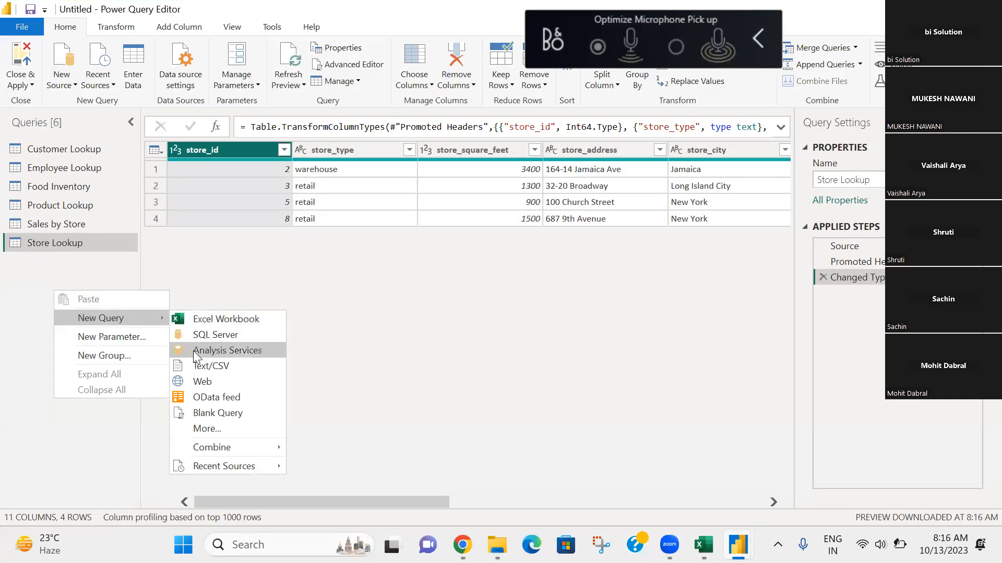
left_click(201, 366)
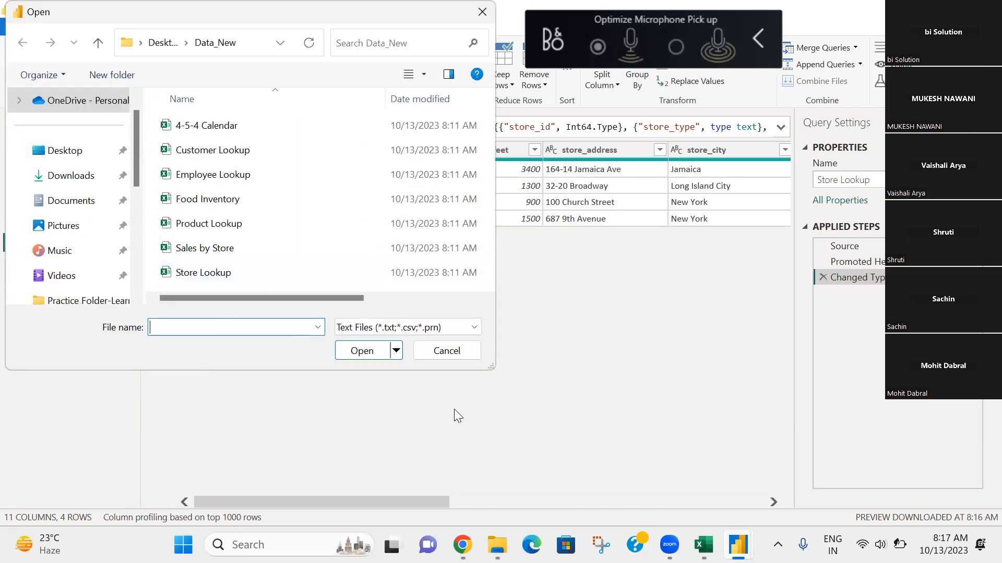
left_click(443, 355)
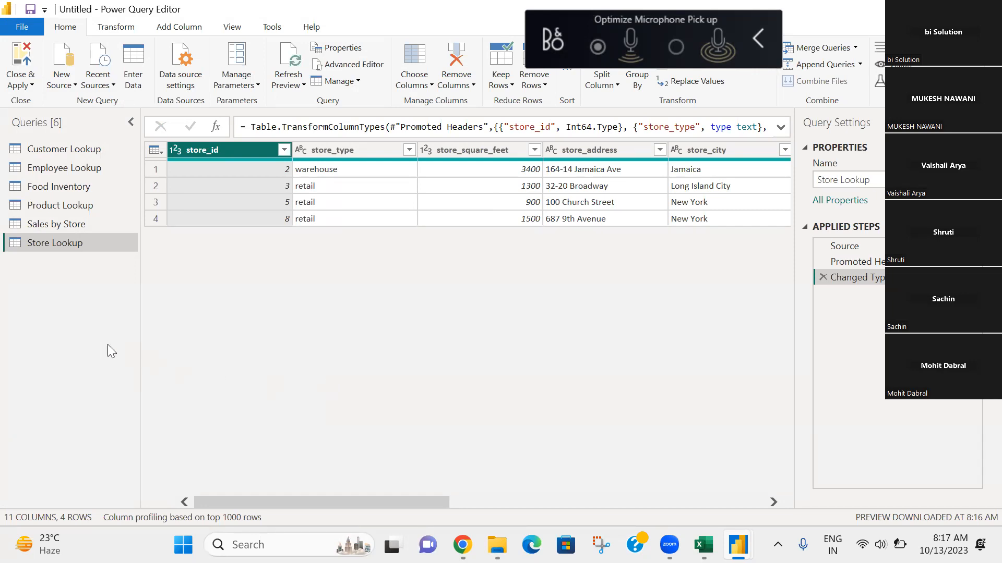
Close the query editor and apply all the imported queries to the data model.
left_click(30, 86)
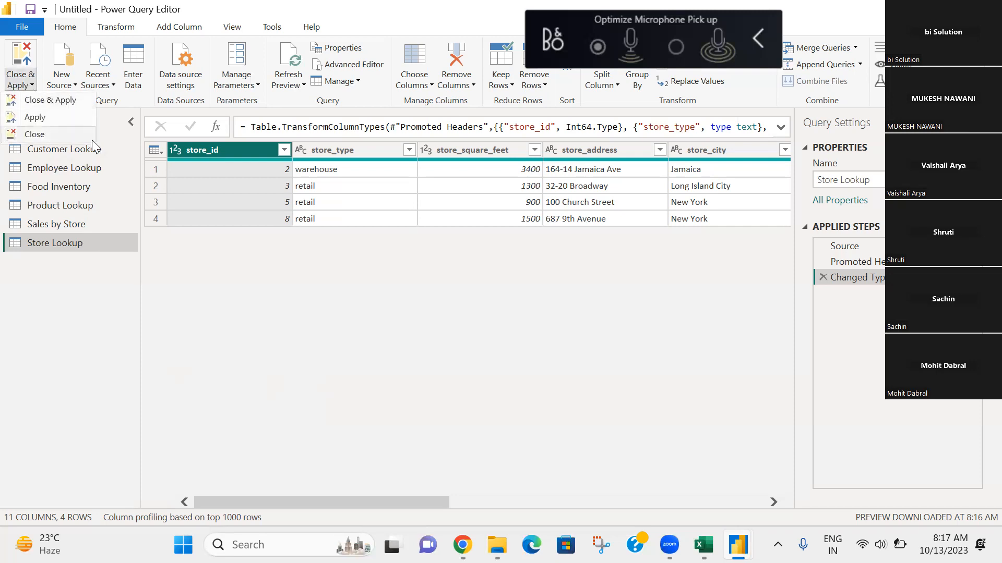
left_click(414, 340)
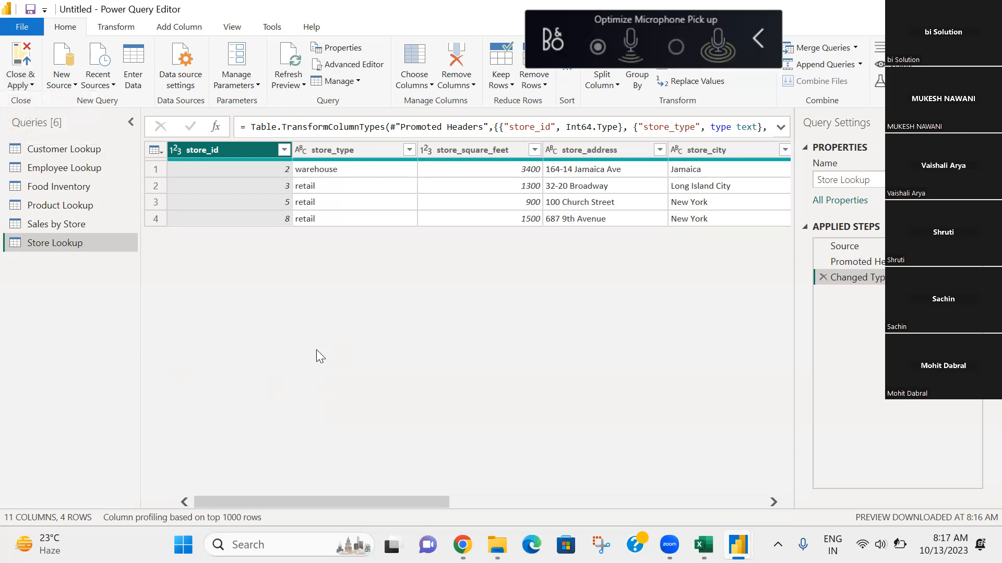
left_click(32, 85)
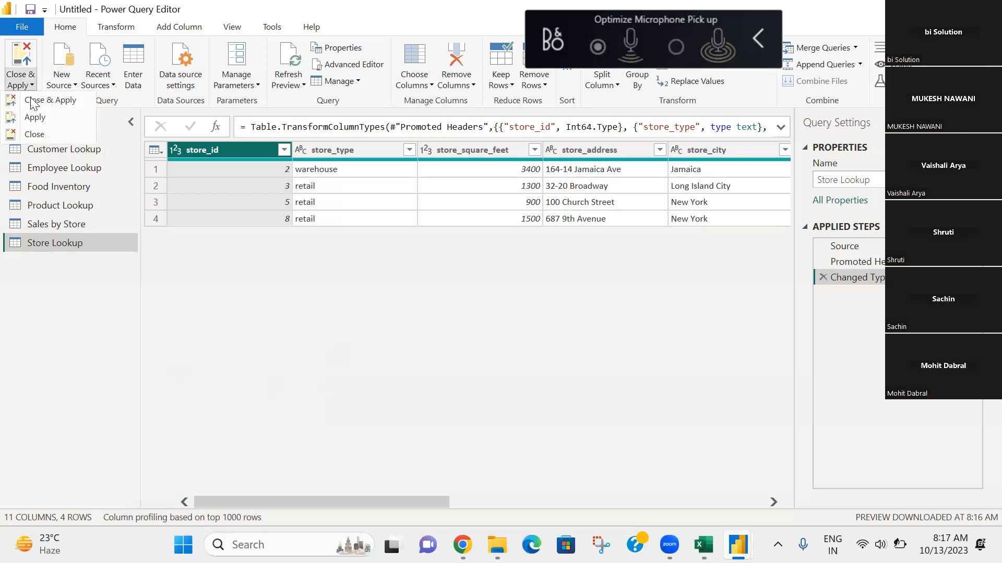
left_click(33, 103)
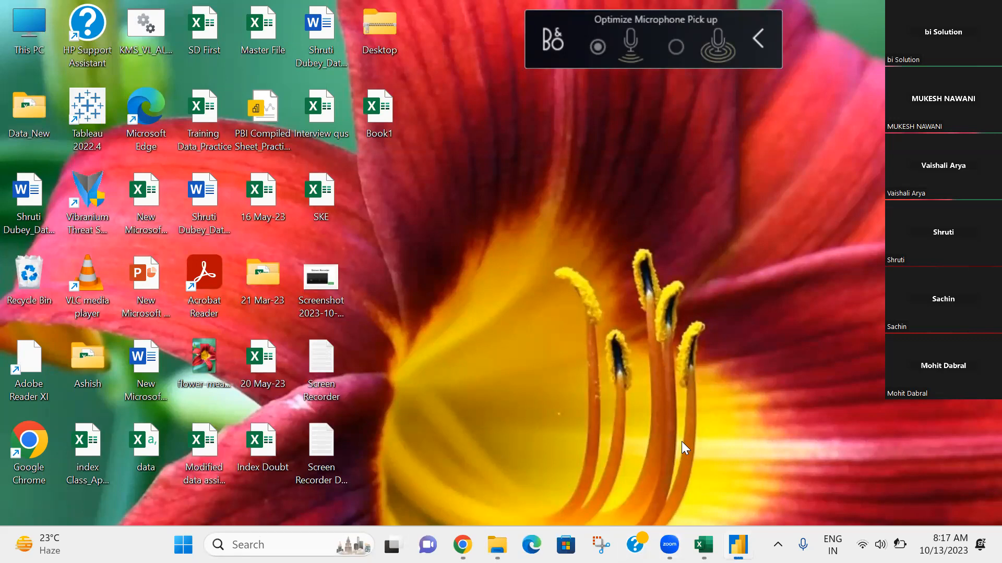
Bring the load progress window forward and check how far each query has loaded into the model.
left_click(741, 545)
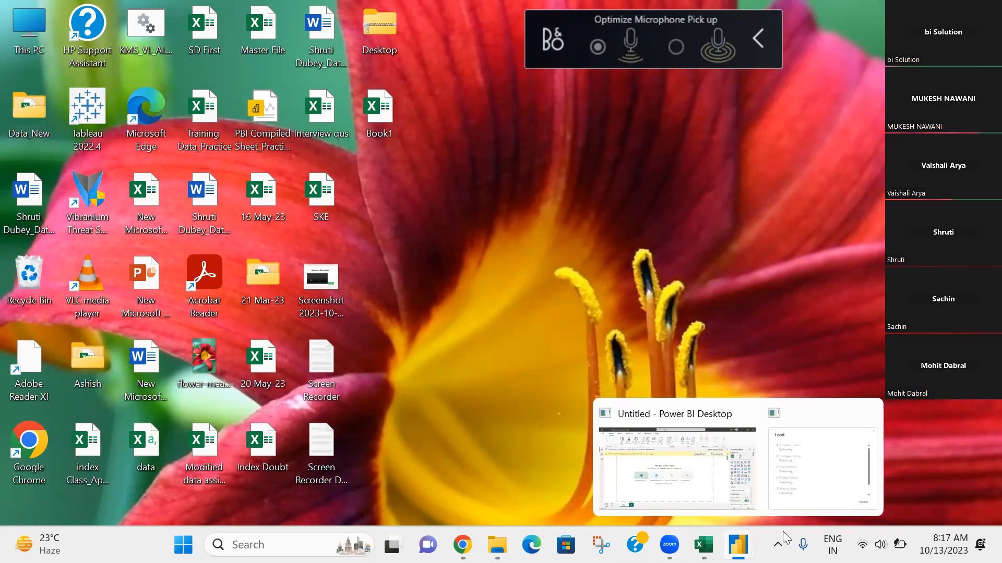
left_click(805, 496)
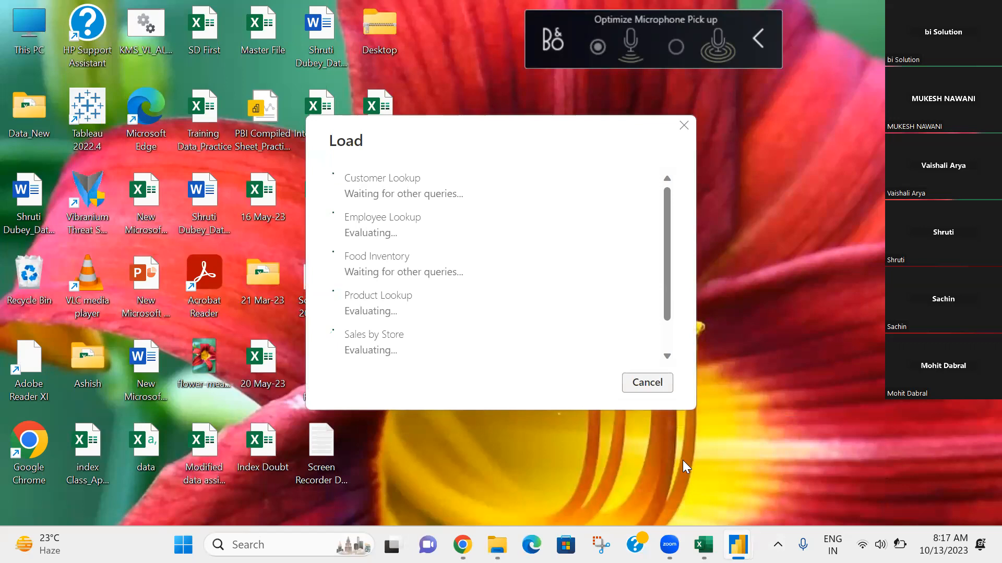
key("alt+Tab")
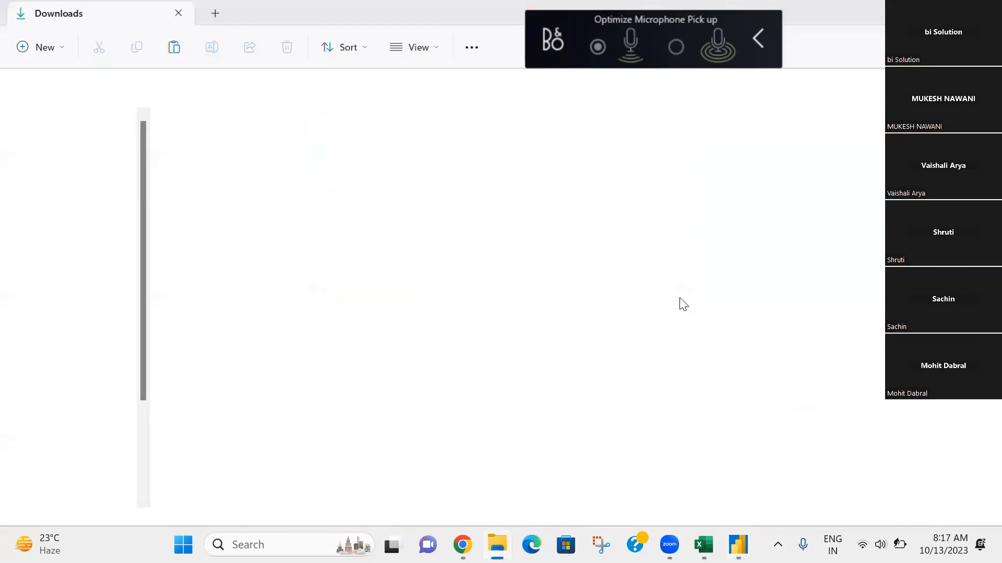
key("alt+Tab")
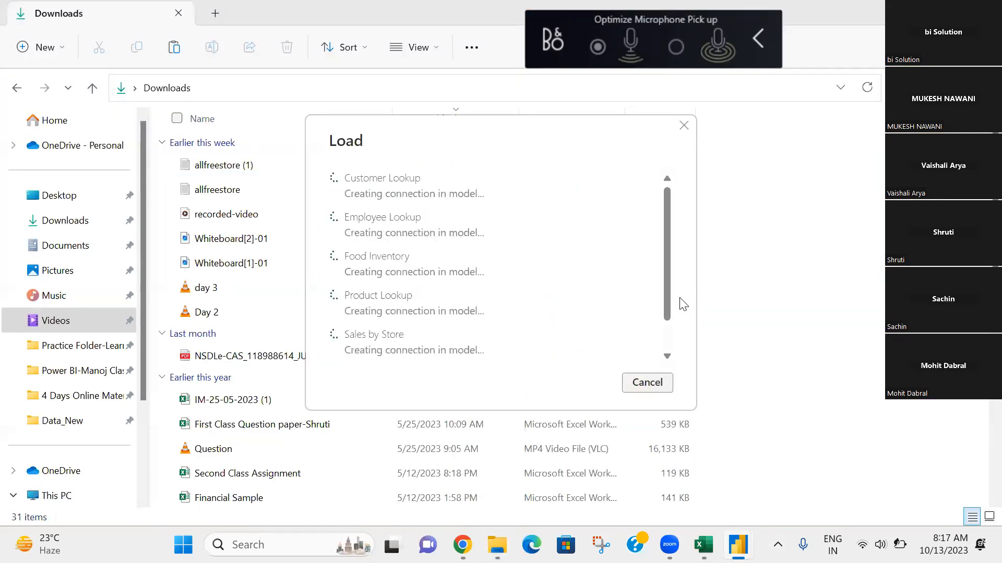
left_click(497, 546)
left_click(497, 545)
left_click(738, 545)
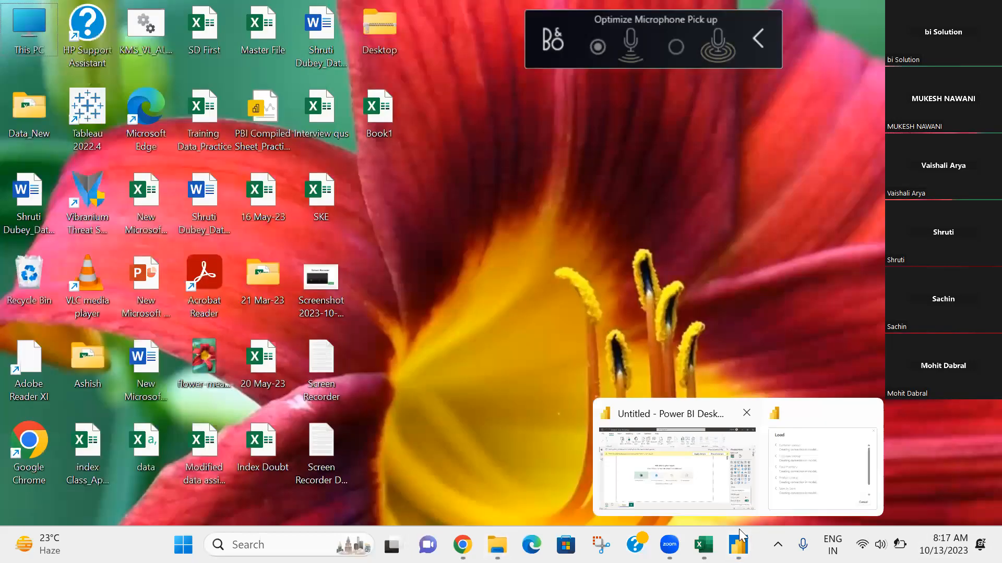
left_click(791, 478)
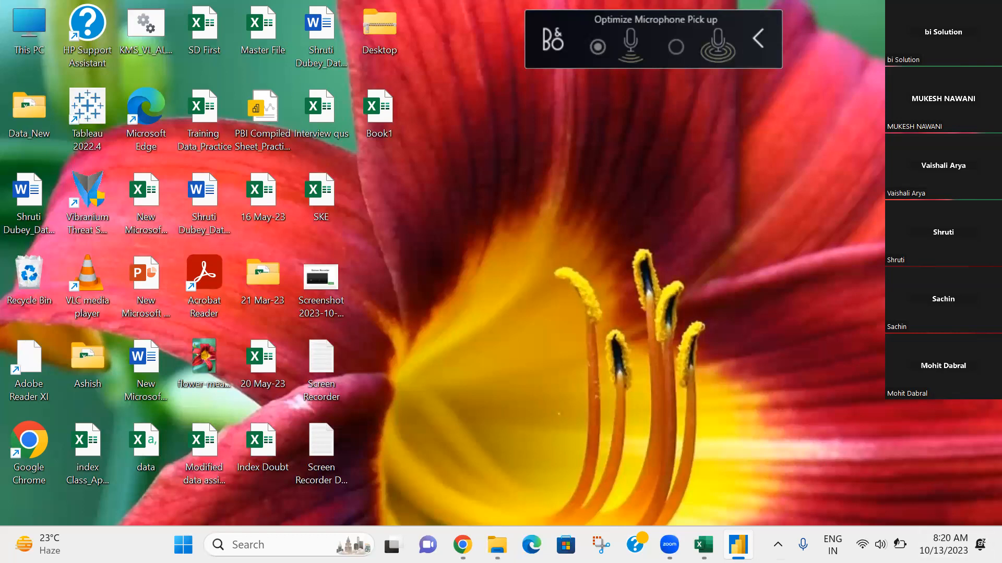
Switch to the Power BI Desktop report window and close Auto recovery, choosing to remove the recovered files.
left_click(737, 544)
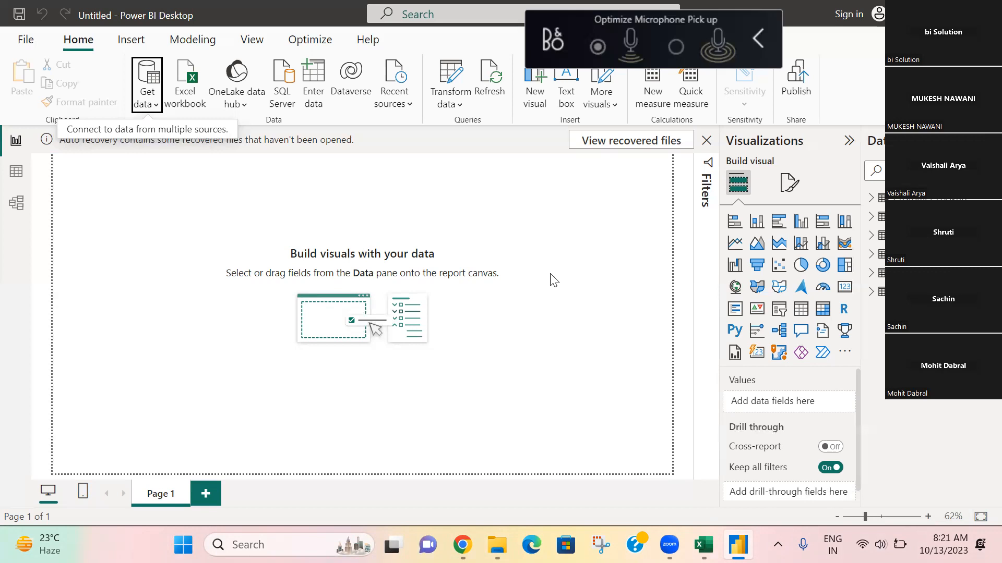
left_click(681, 139)
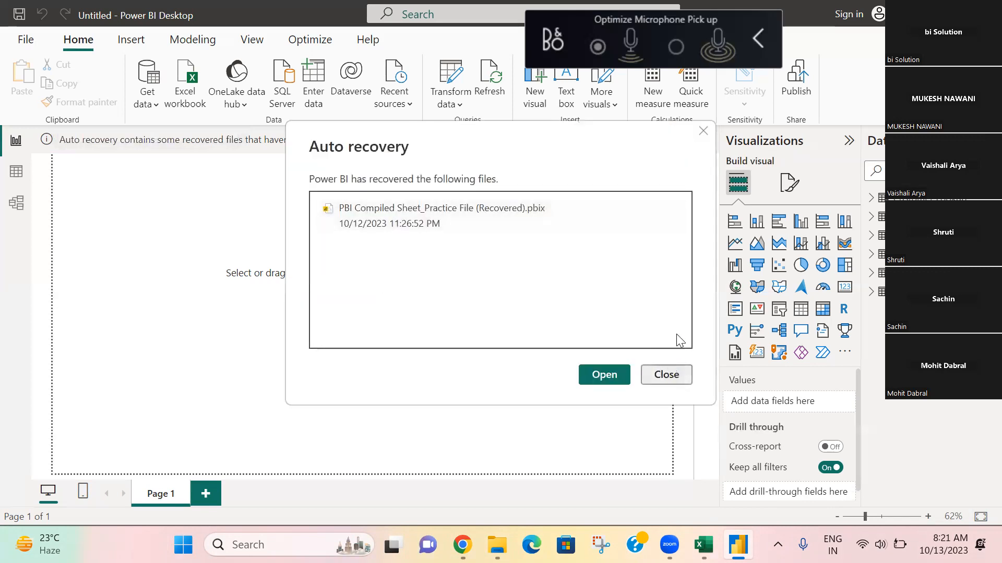
left_click(666, 375)
left_click(647, 321)
left_click(669, 375)
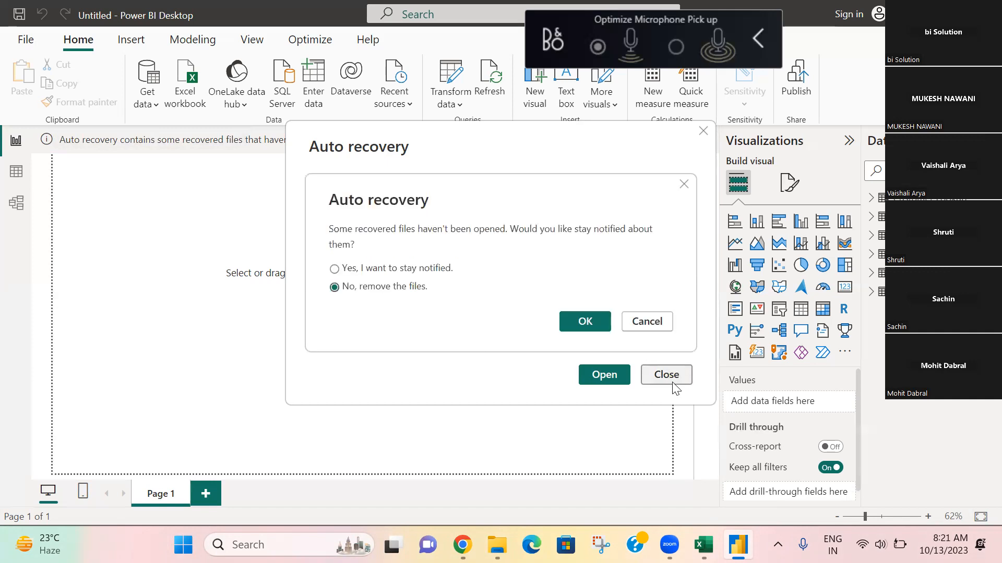
left_click(595, 322)
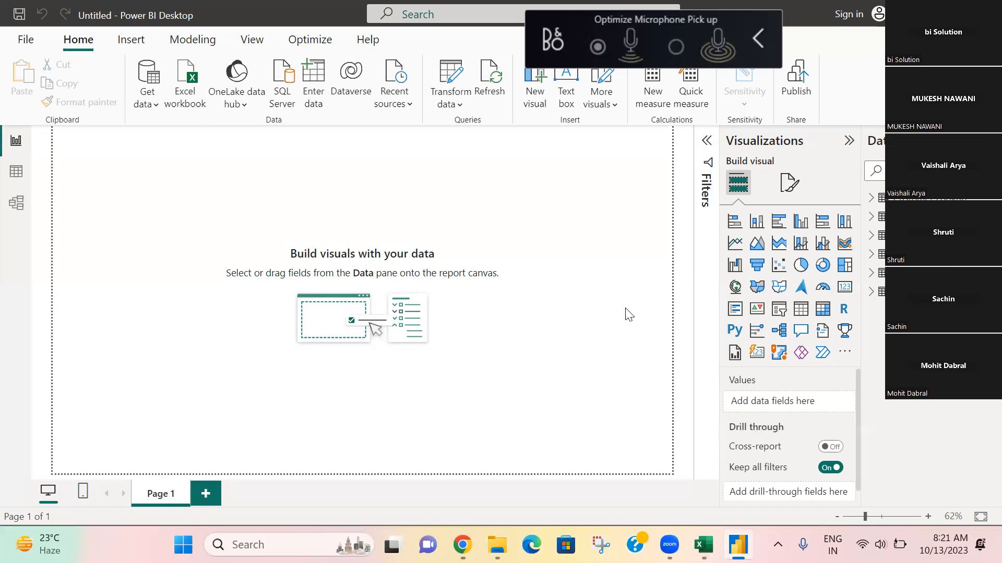
Start saving the report as a Power BI file, with the Desktop folder as its location.
key("ctrl+s")
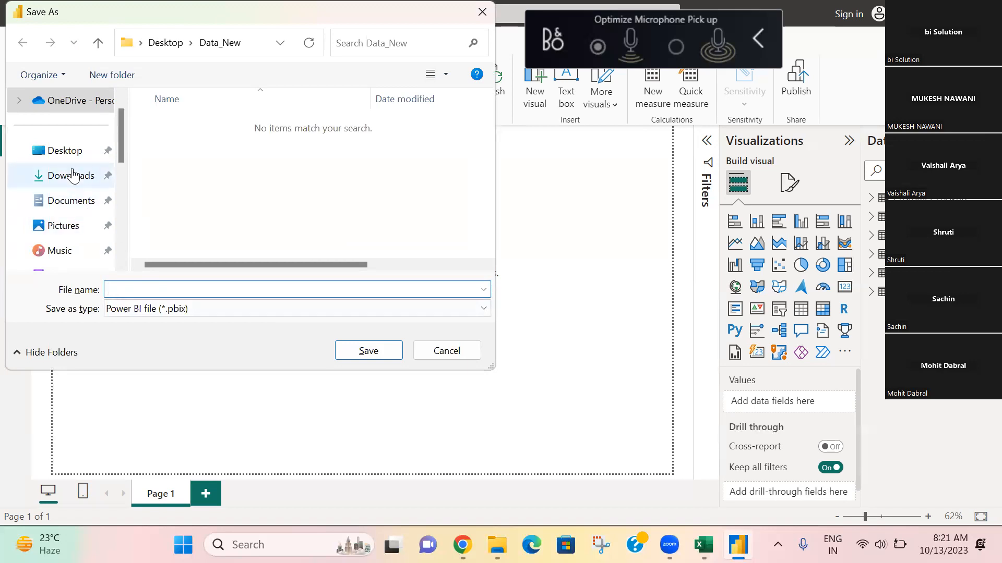
left_click(71, 152)
left_click(191, 291)
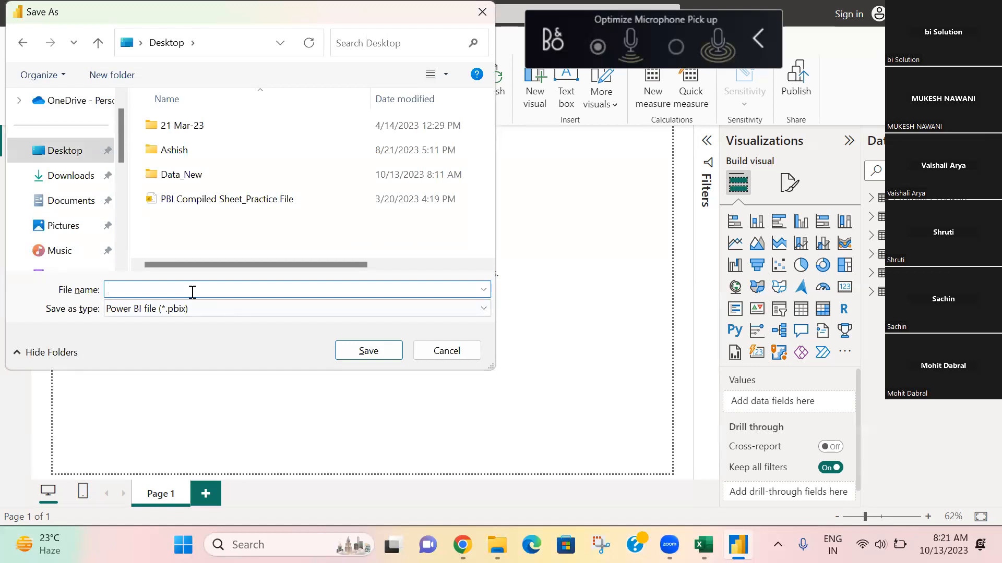
type("Gangadhar")
key("BackSpace")
key("BackSpace")
key("BackSpace")
key("BackSpace")
key("BackSpace")
key("BackSpace")
key("BackSpace")
key("BackSpace")
Name the report file "PBI-13 Oct-23-Day 1" and save it.
type("P")
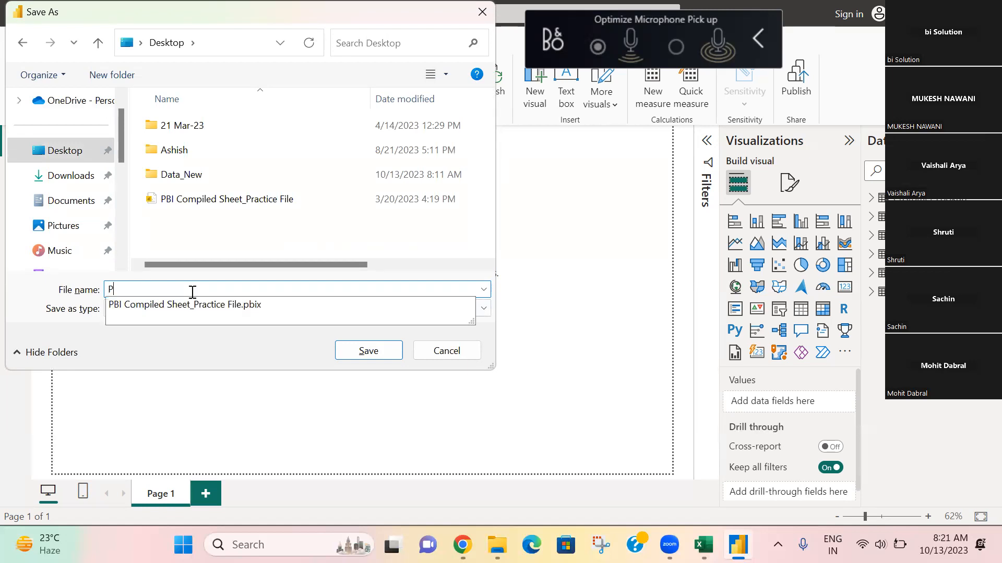
type("BI-")
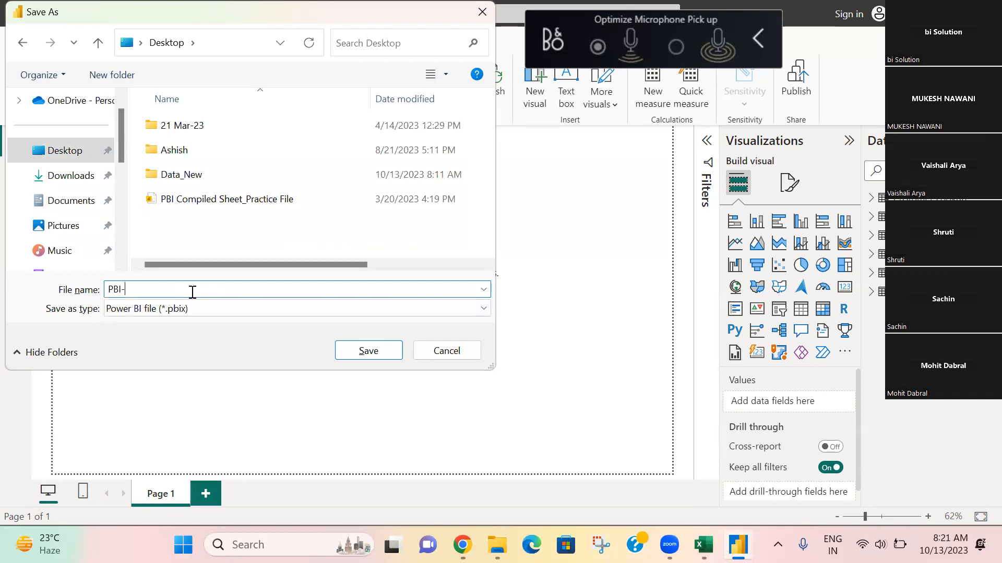
type("13 Oct-23-Day 1")
left_click(367, 351)
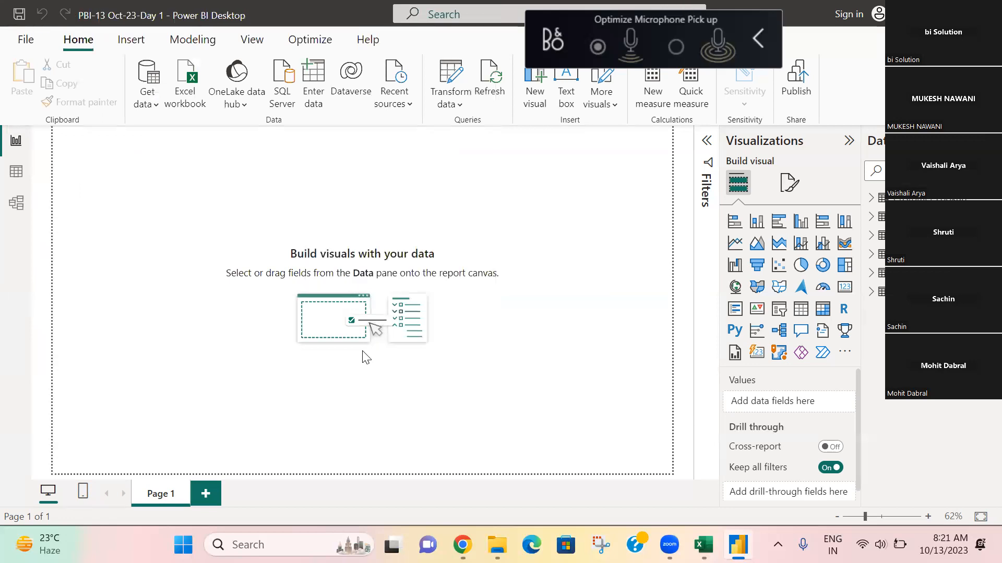
Show the model's relationship diagram and collapse the Properties and Data panes to widen the canvas.
left_click(13, 172)
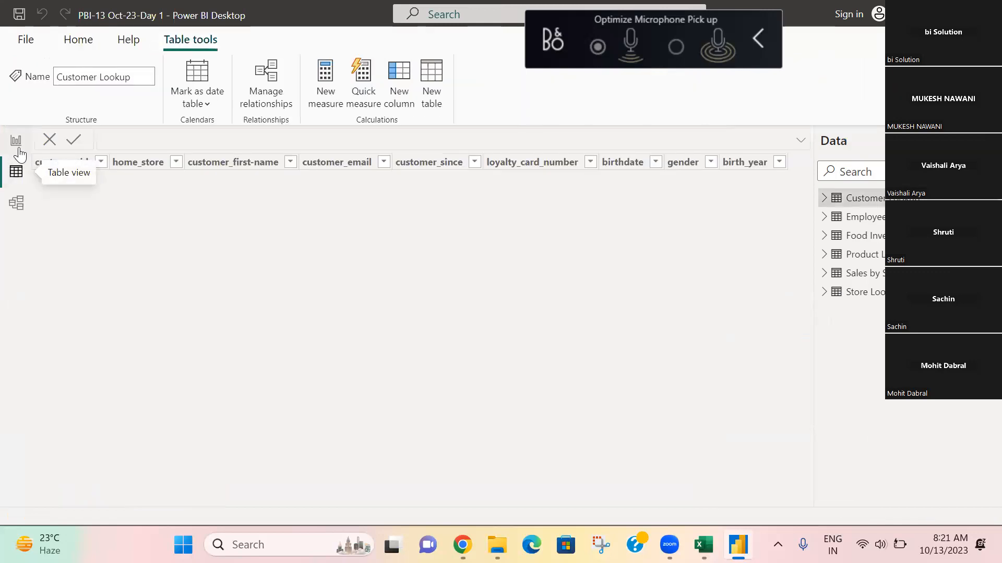
left_click(18, 202)
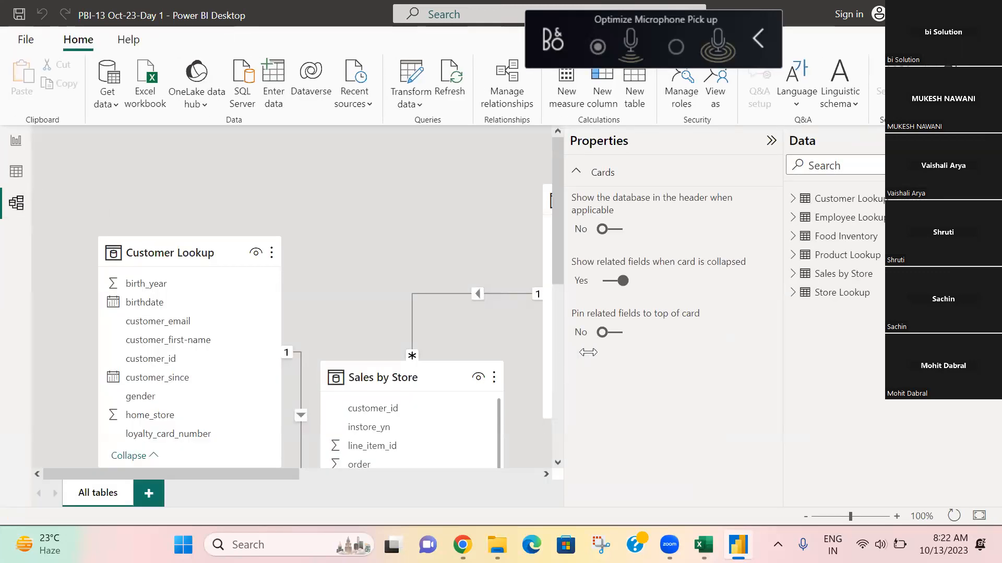
left_click_drag(588, 352, 654, 358)
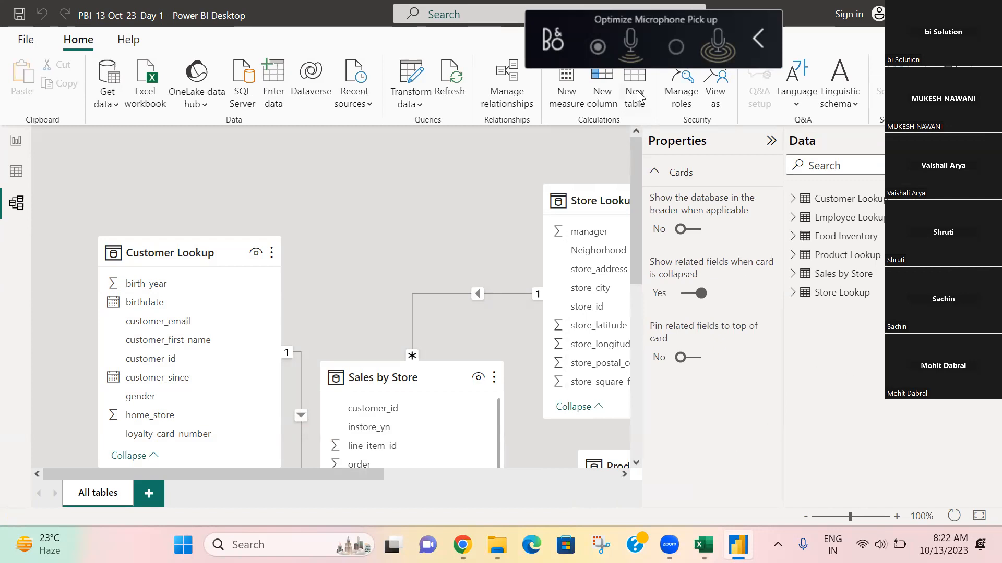
left_click(770, 141)
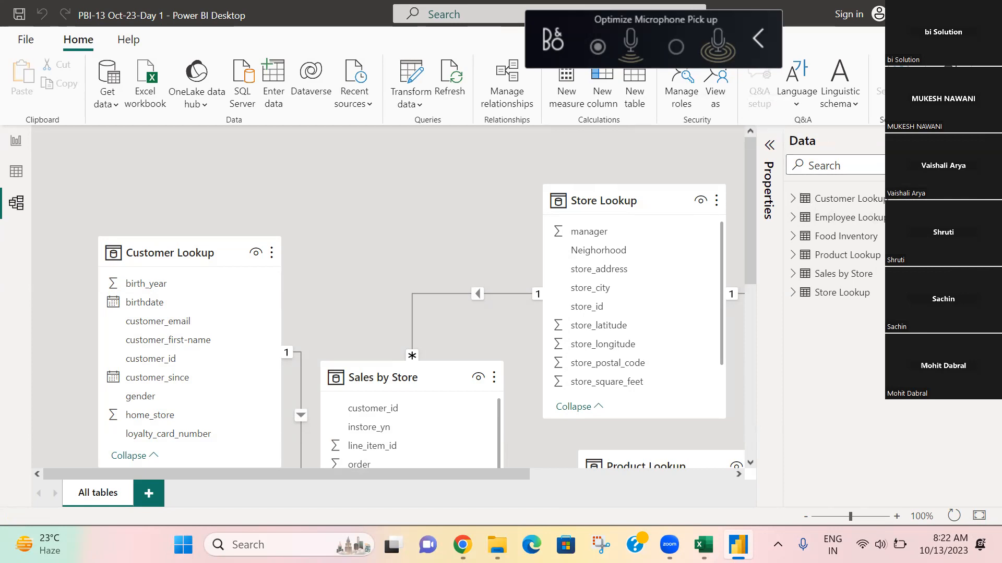
left_click(877, 143)
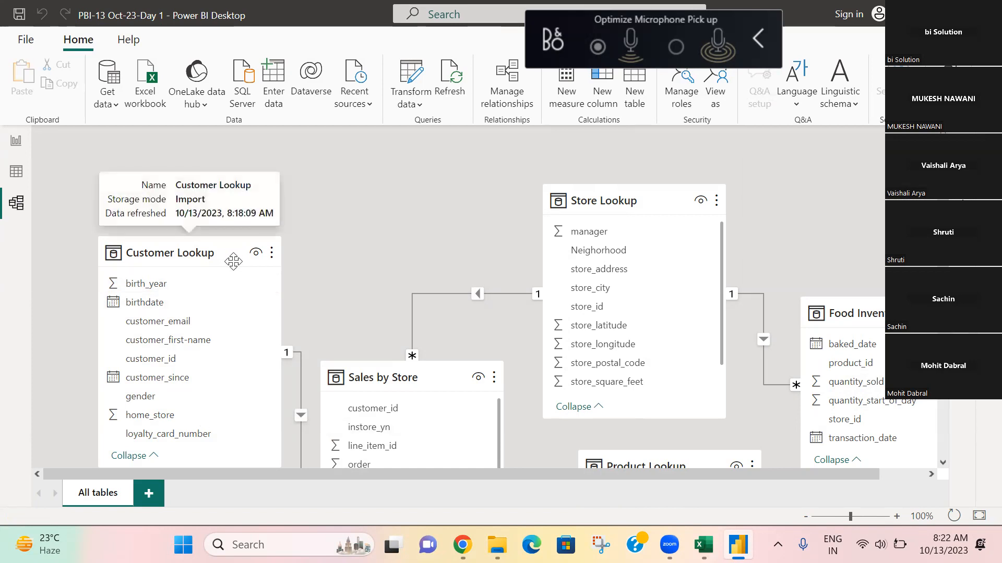
Move the Sales by Store table to the lower middle of the relationship diagram, below Product Lookup.
scroll(253, 307, "down", 3)
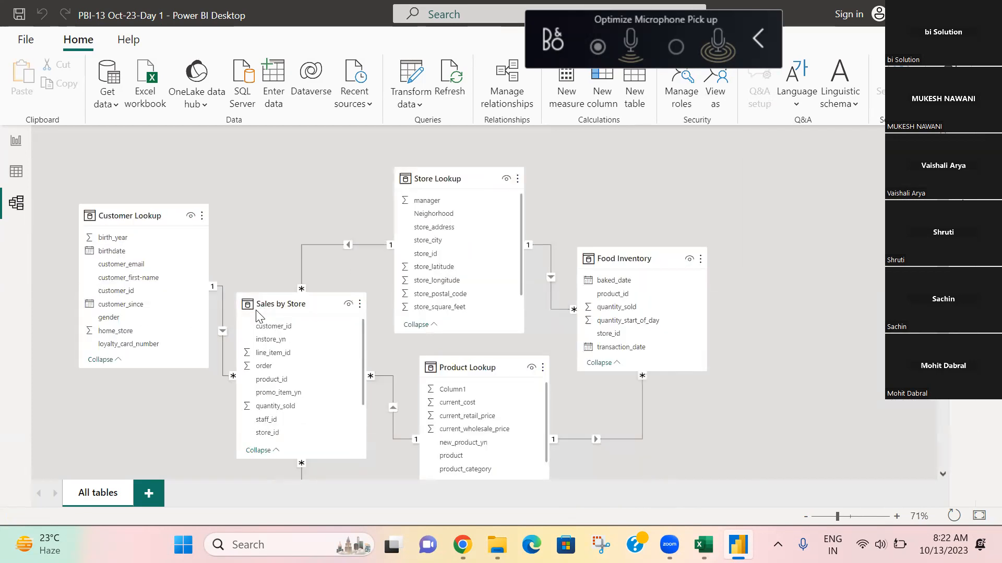
scroll(255, 309, "down", 2)
scroll(255, 313, "up", 1)
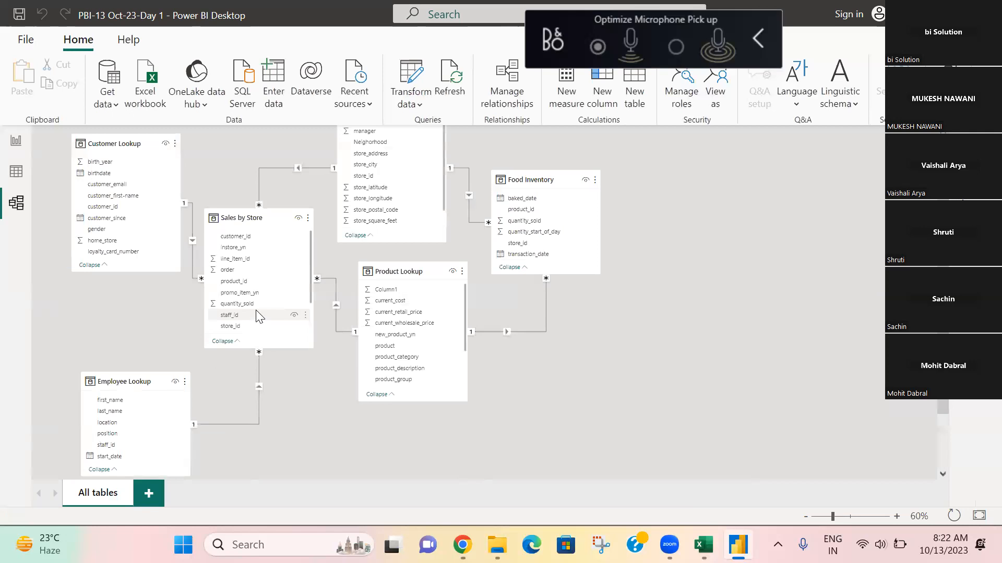
scroll(256, 313, "up", 1)
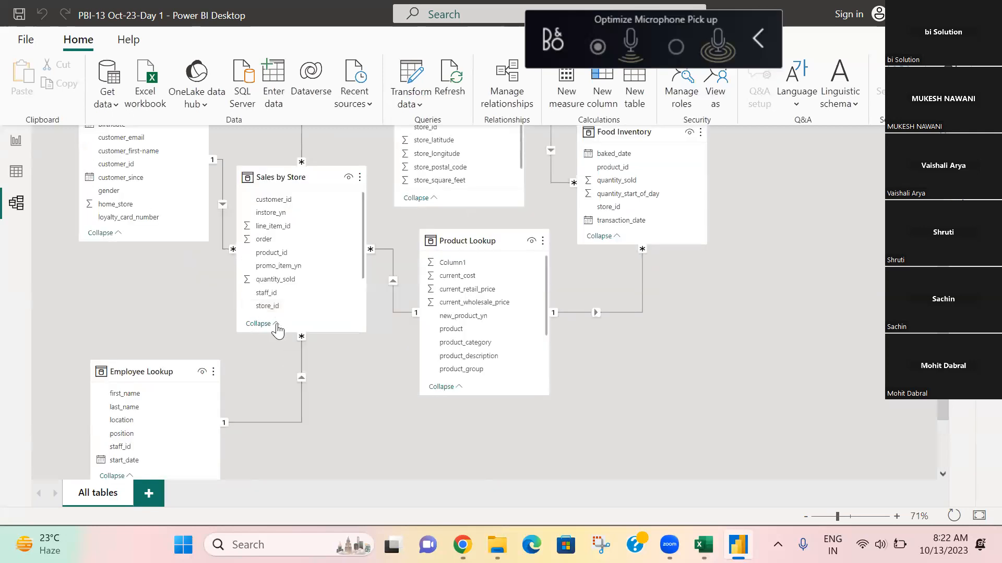
scroll(280, 330, "up", 1)
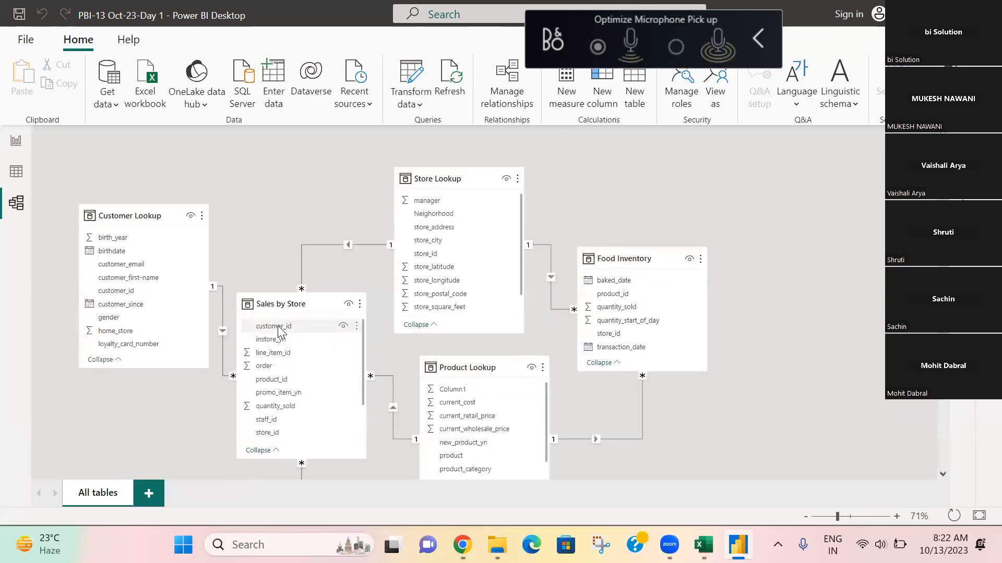
scroll(281, 331, "down", 1)
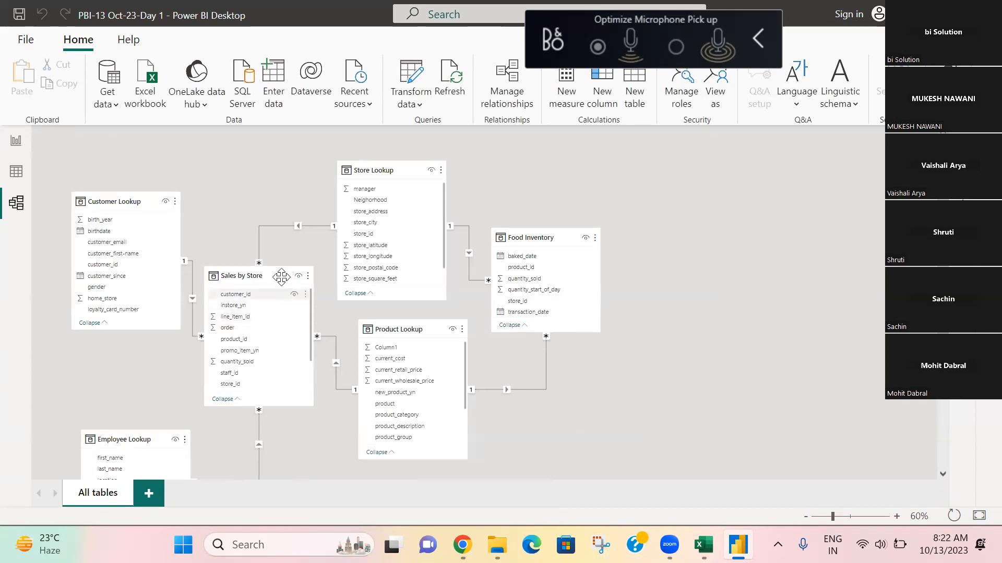
left_click_drag(282, 297, 308, 381)
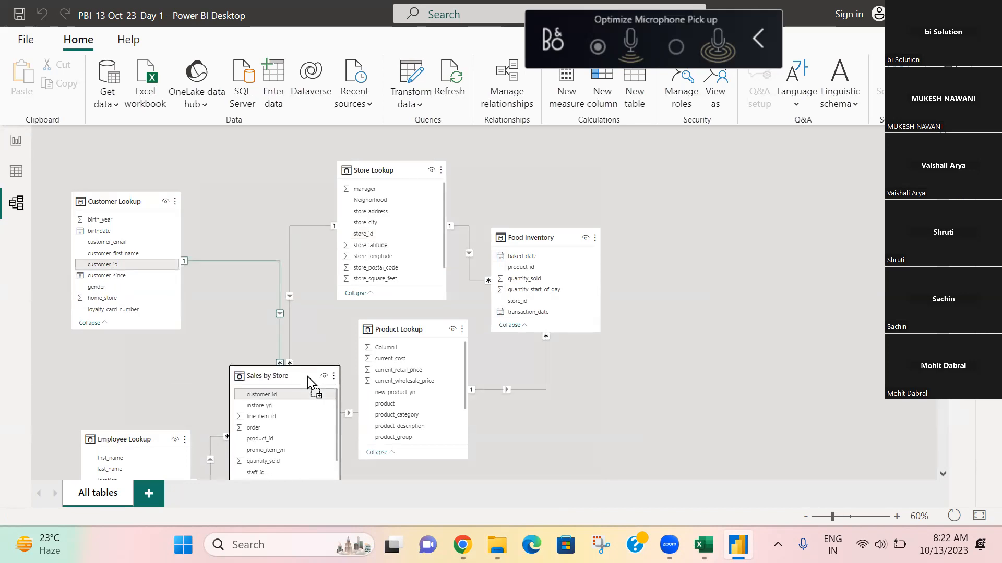
scroll(726, 385, "down", 1, "ctrl")
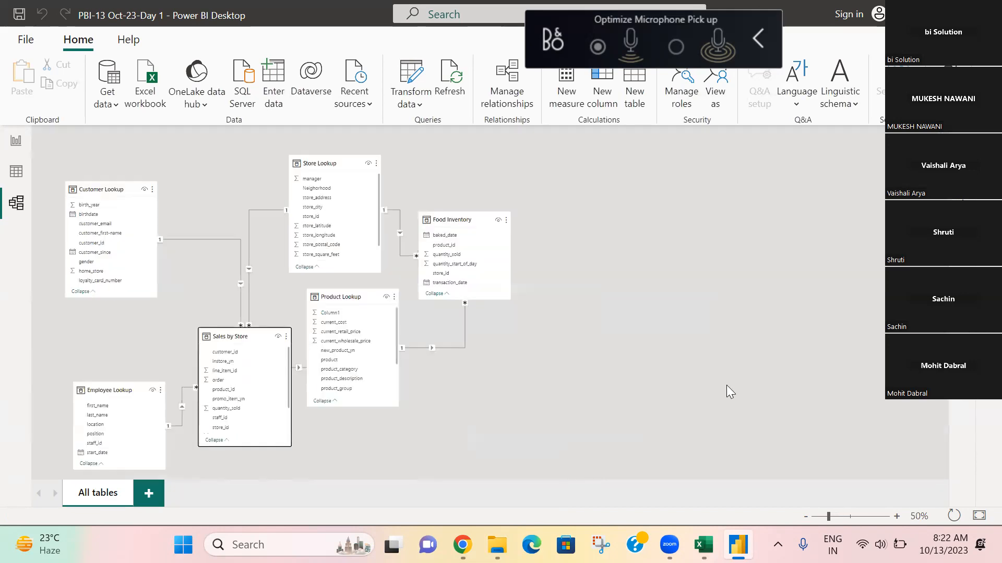
left_click_drag(286, 345, 420, 375)
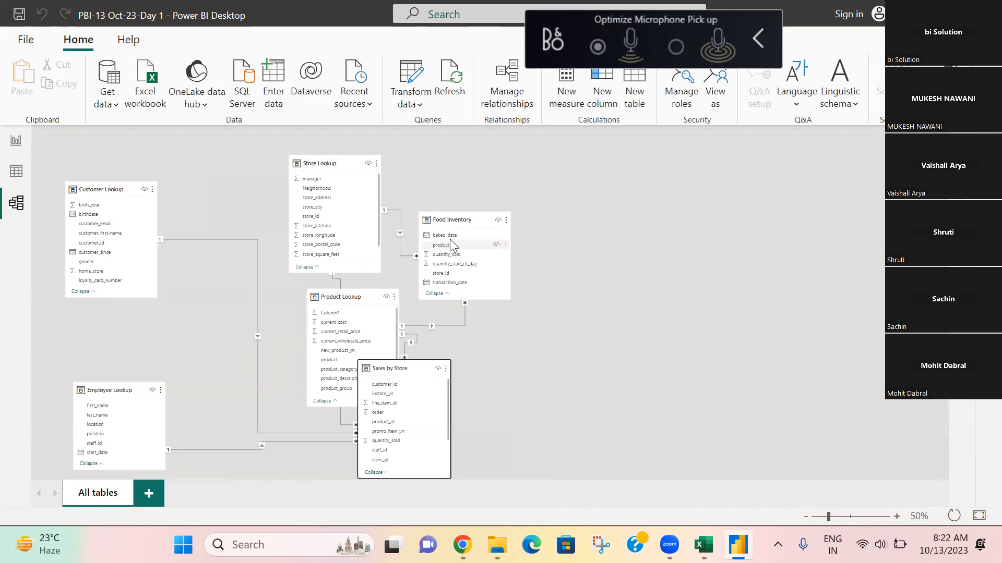
Arrange Employee Lookup, Product Lookup, Store Lookup and Food Inventory in a row beside Customer Lookup, above Sales by Store.
left_click_drag(473, 219, 760, 169)
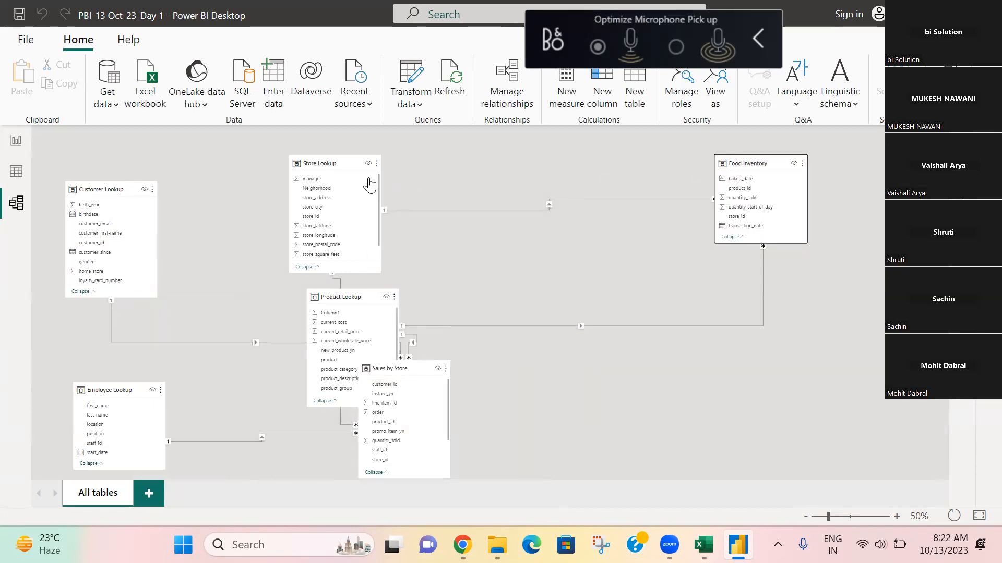
left_click_drag(334, 163, 537, 121)
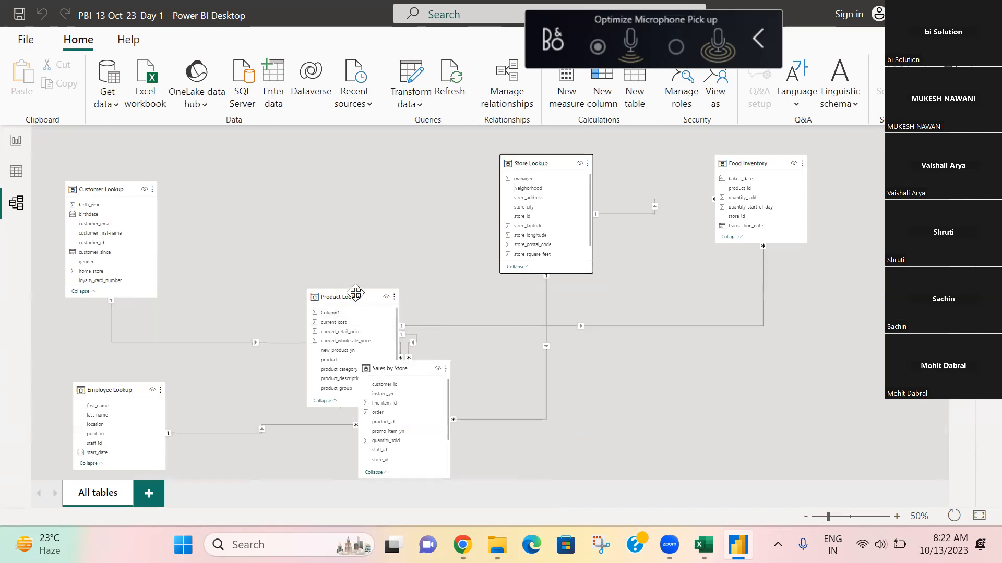
left_click_drag(355, 296, 371, 168)
left_click_drag(141, 394, 242, 201)
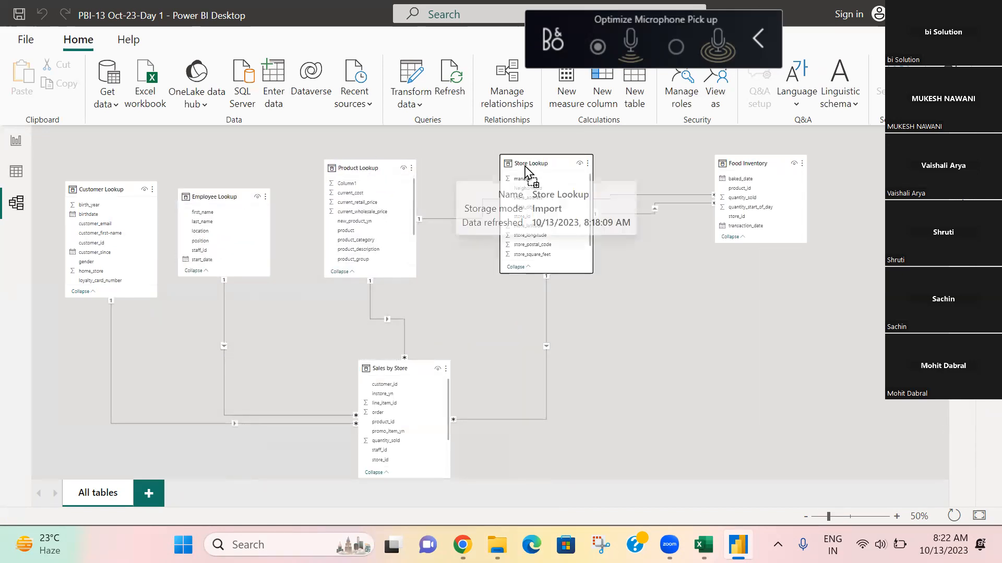
left_click_drag(528, 165, 474, 165)
left_click_drag(783, 168, 626, 165)
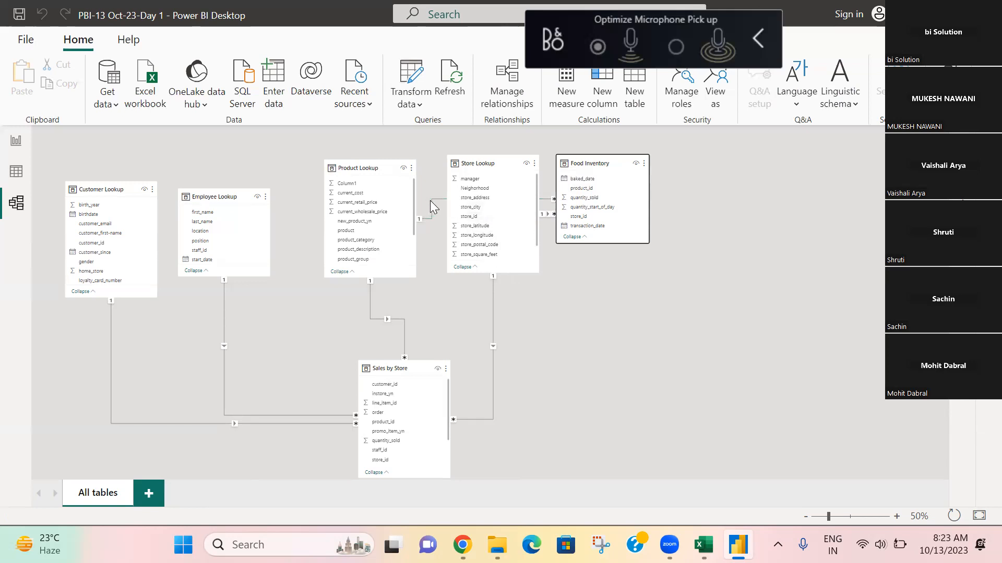
Delete the relationship between Product Lookup and Food Inventory.
right_click(423, 218)
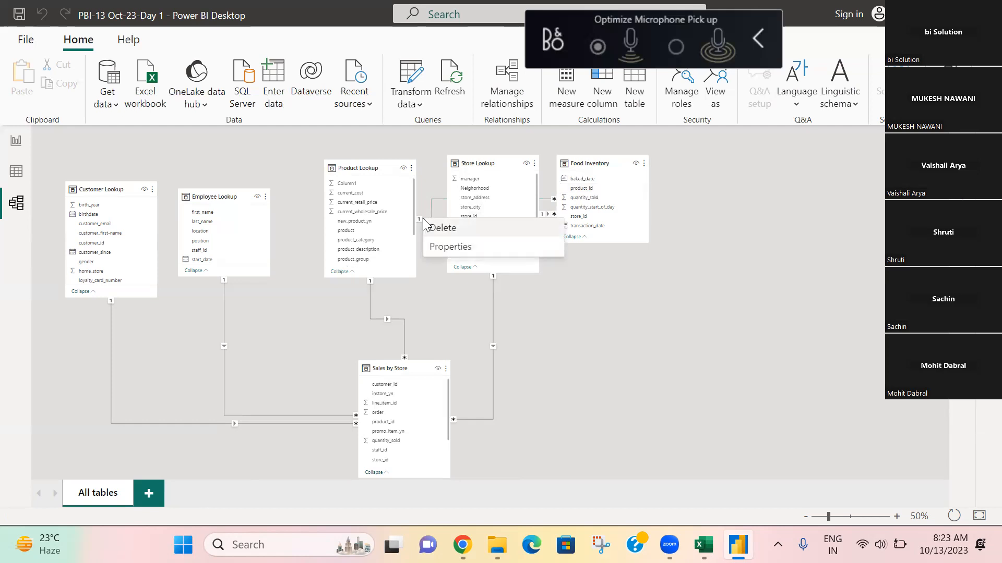
left_click(442, 228)
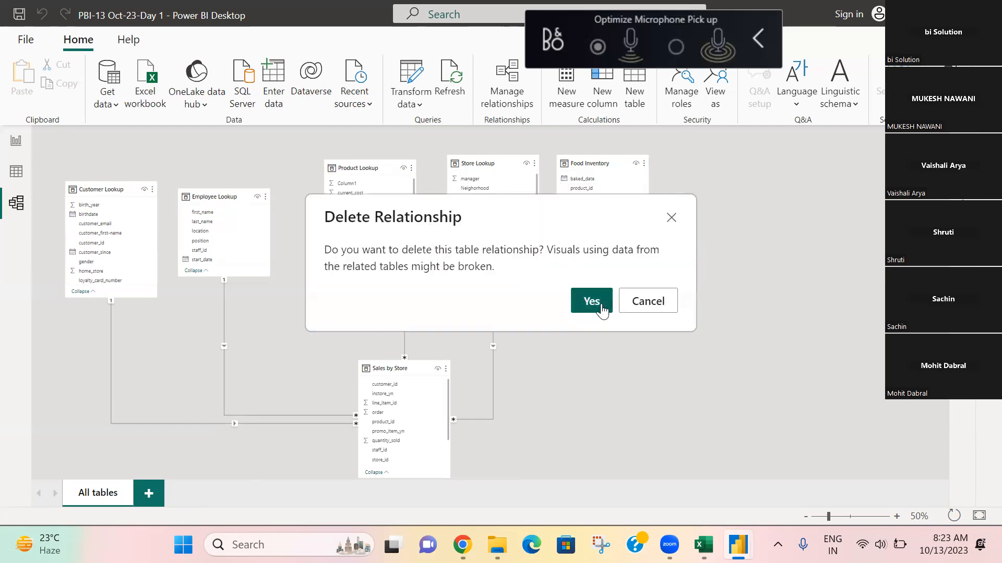
left_click(601, 305)
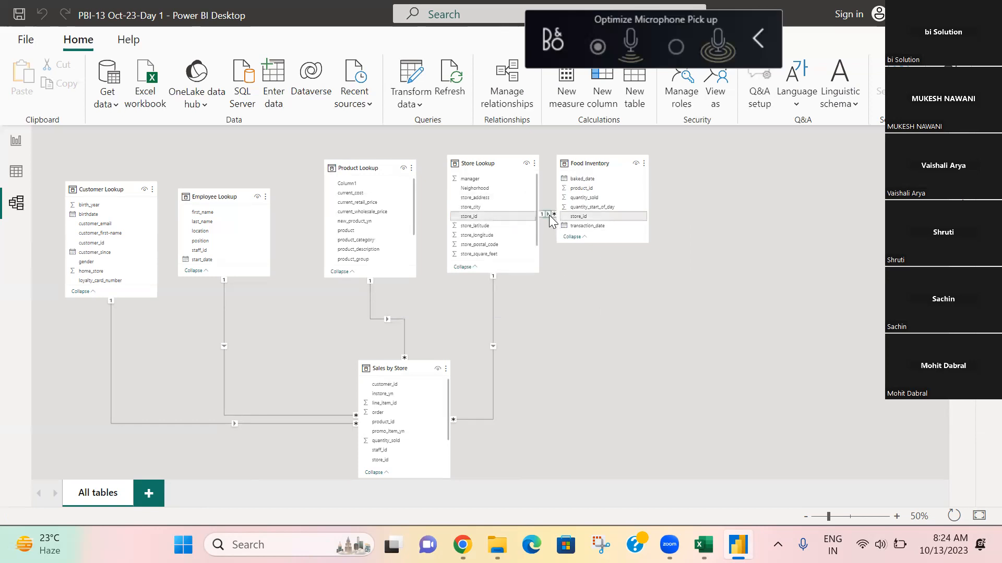
Resize the Food Inventory table card so it is wider and leaves a gap beside Store Lookup.
left_click_drag(648, 191, 703, 191)
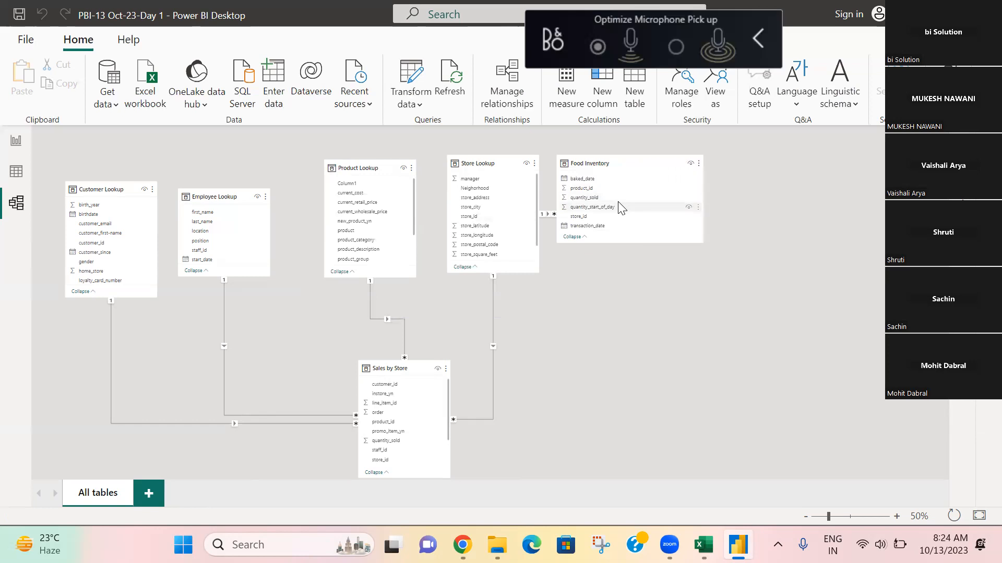
left_click_drag(557, 190, 582, 190)
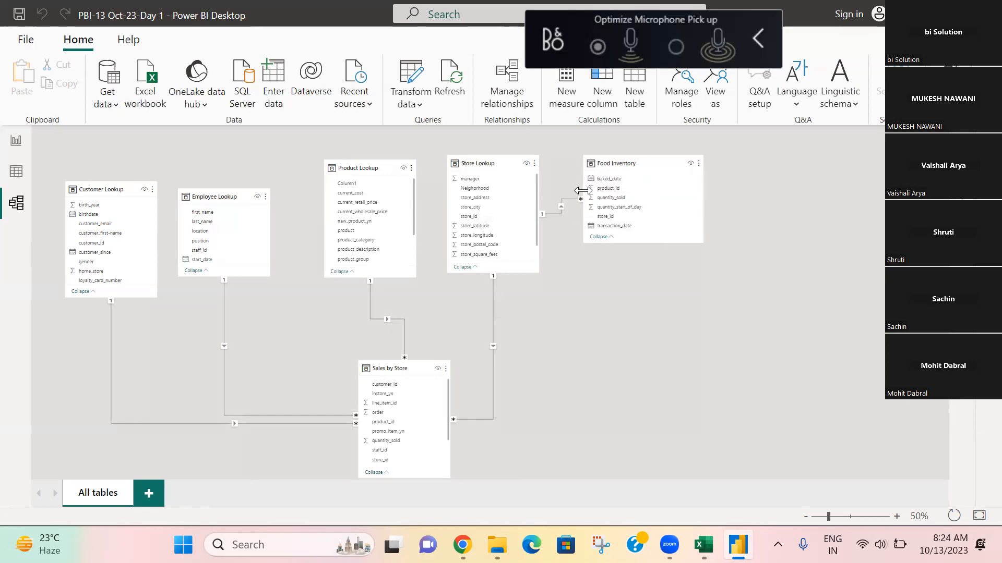
right_click(562, 207)
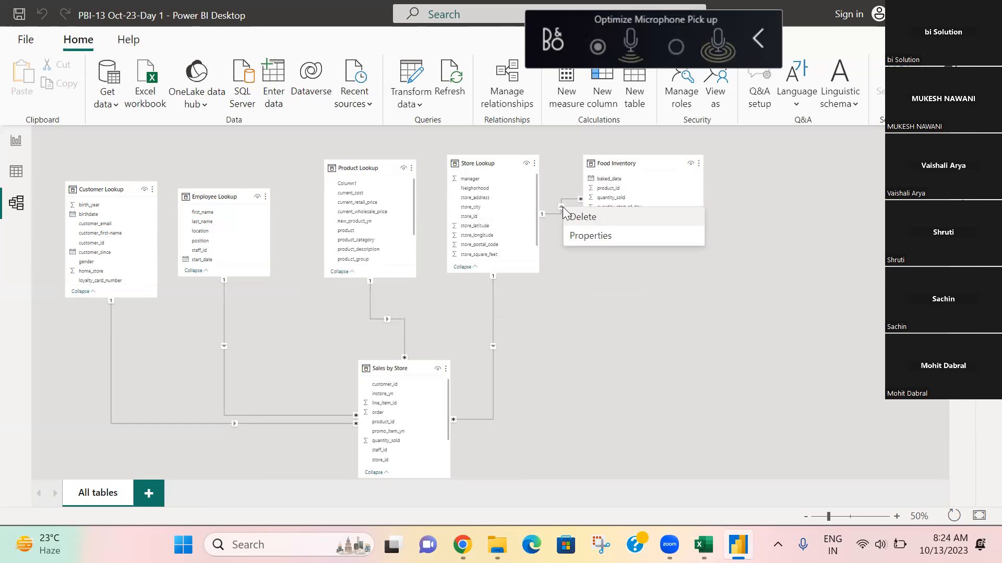
left_click(543, 300)
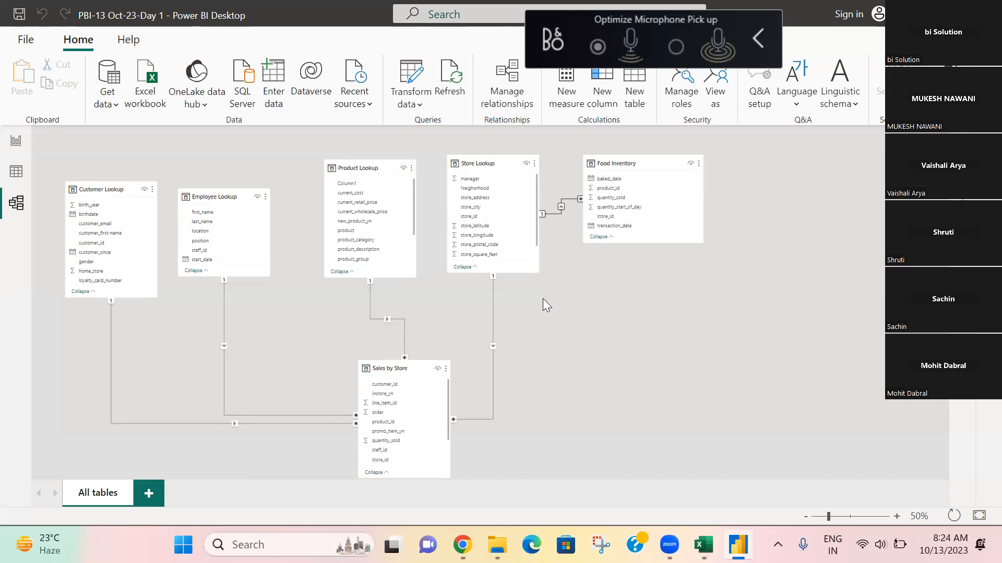
Start a relationship from Food Inventory's product_id to Sales by Store, with product_id as the matching column.
left_click(615, 189)
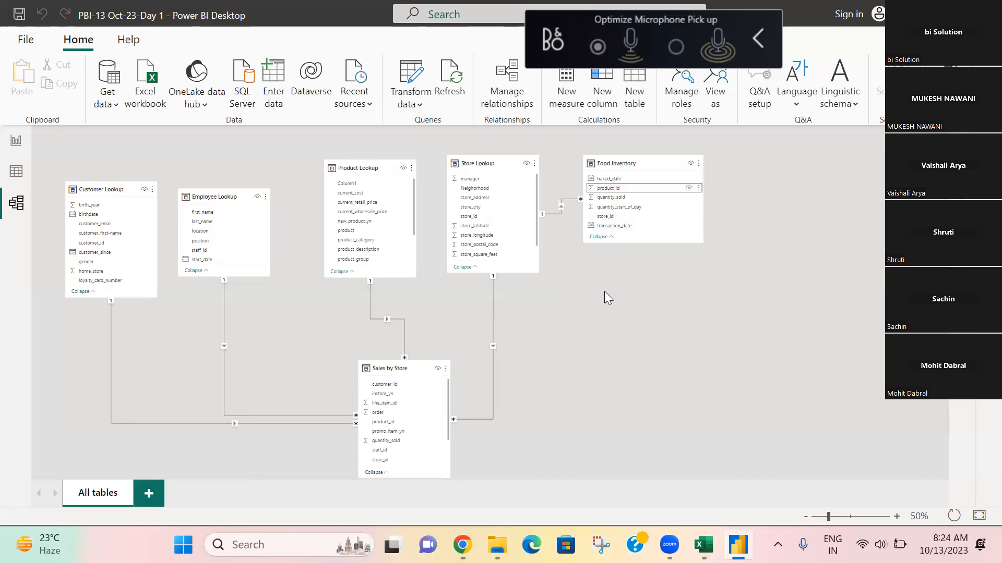
left_click_drag(625, 190, 376, 420)
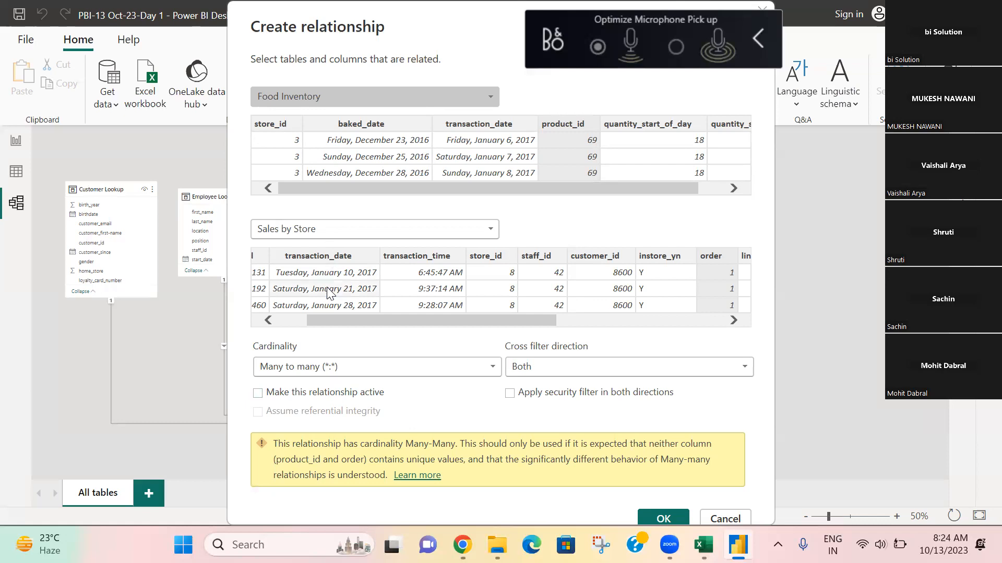
left_click_drag(332, 319, 252, 304)
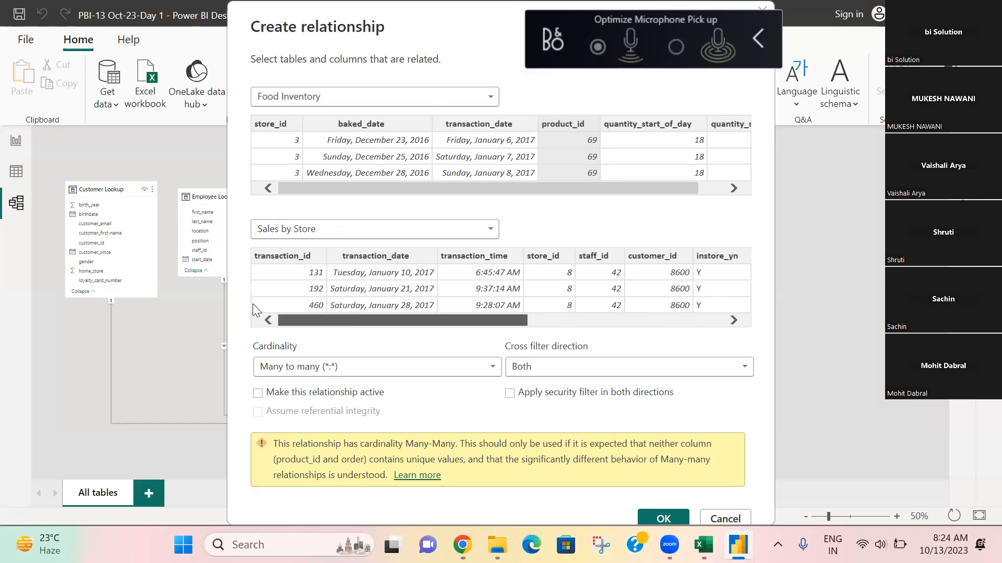
left_click_drag(444, 323, 547, 331)
left_click(659, 258)
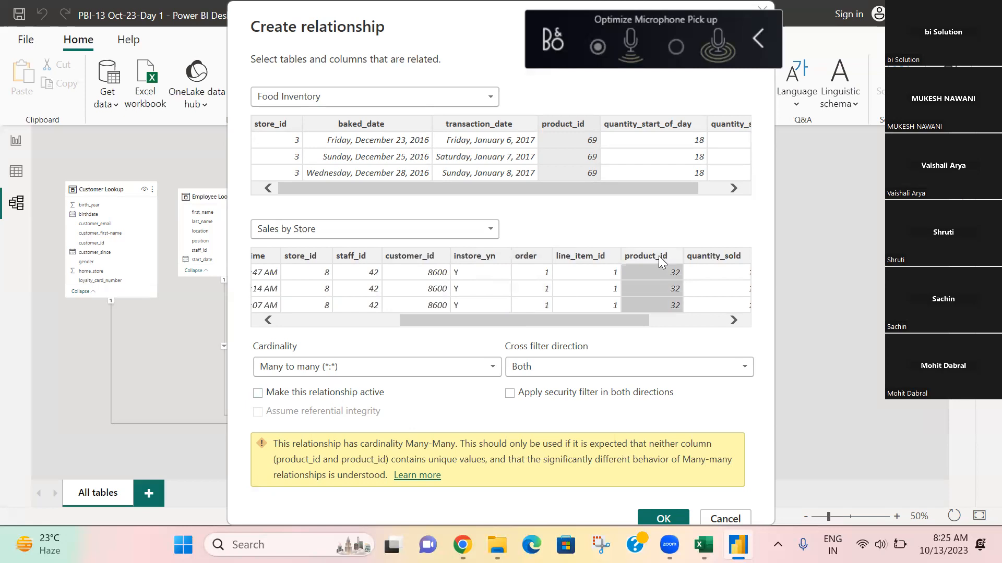
Set the new relationship to One to many (1:*), active, with cross filter direction Single (Sales by Store filters Food Inventory).
left_click(493, 365)
left_click(306, 416)
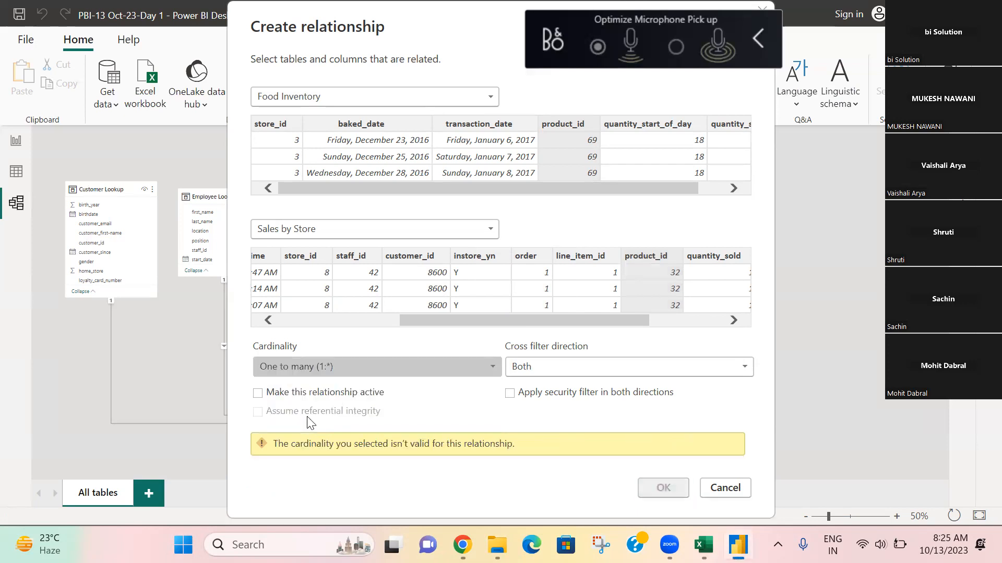
left_click(264, 396)
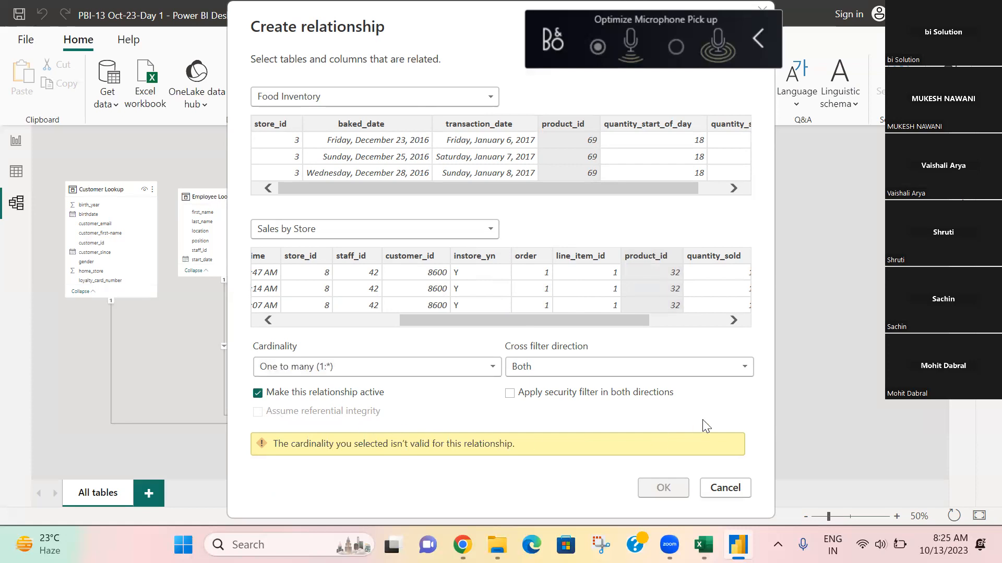
left_click(742, 362)
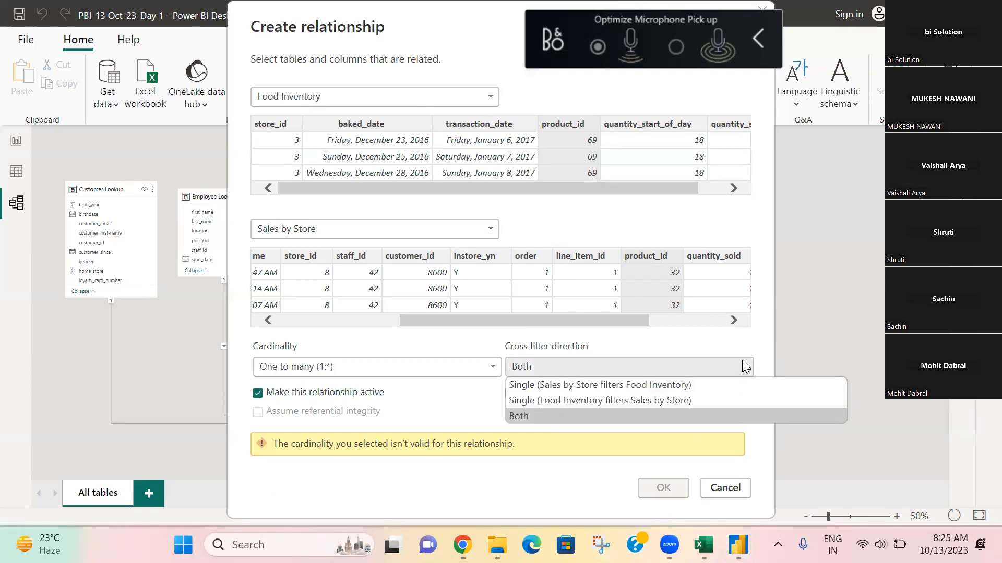
left_click(637, 385)
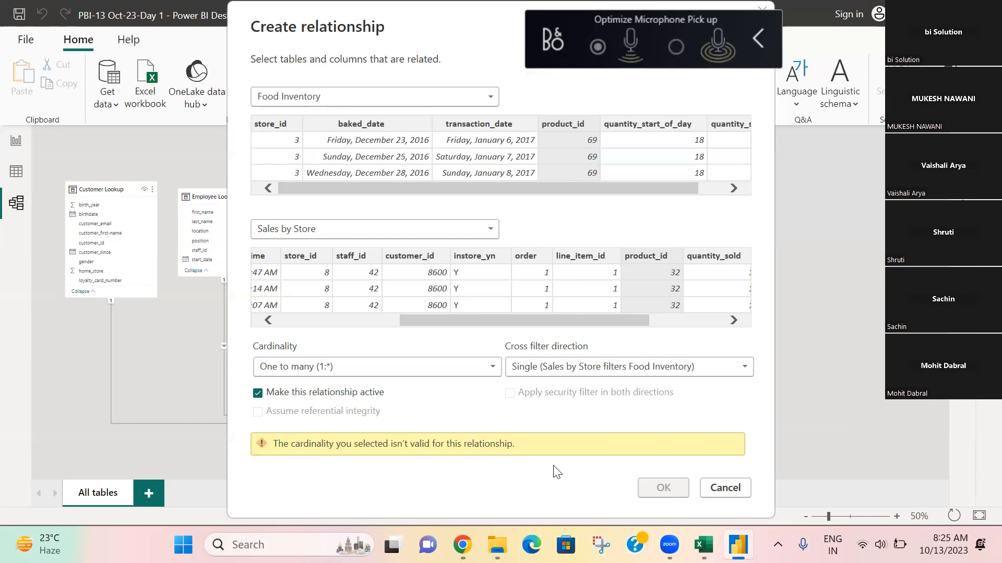
Make the new relationship between Food Inventory and Sales by Store inactive, and discard it without creating it.
left_click(258, 393)
left_click_drag(432, 27, 417, 6)
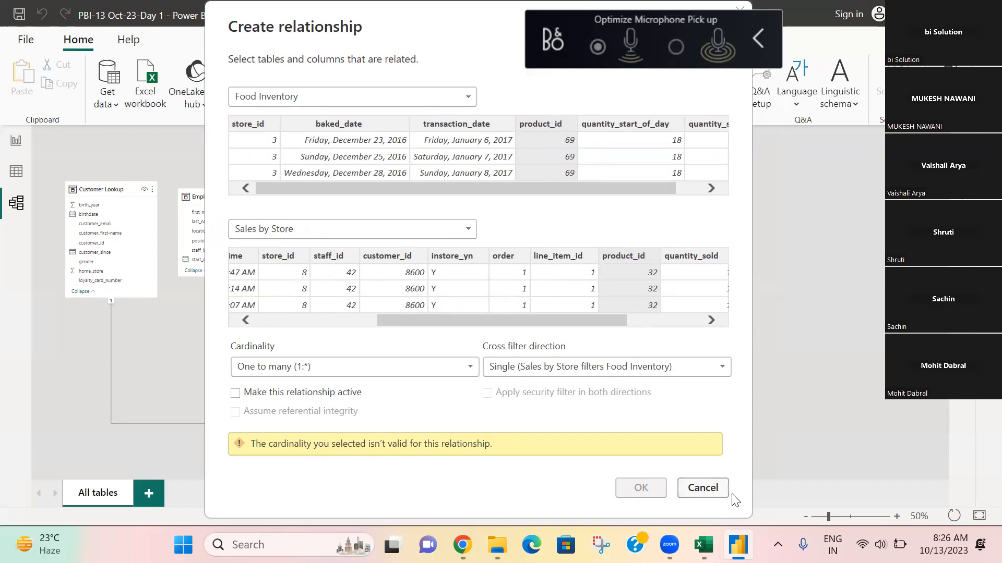
left_click(702, 488)
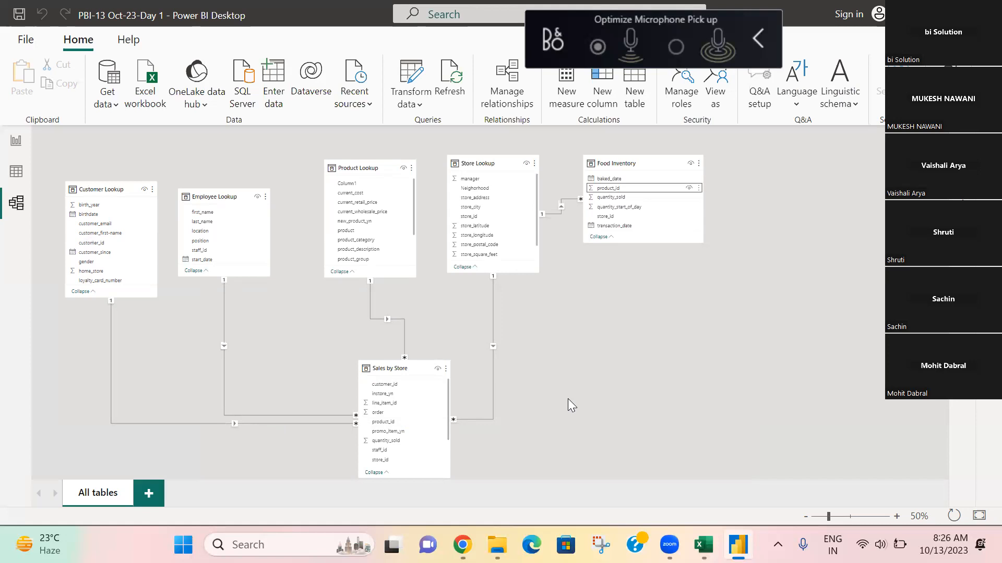
left_click(611, 238)
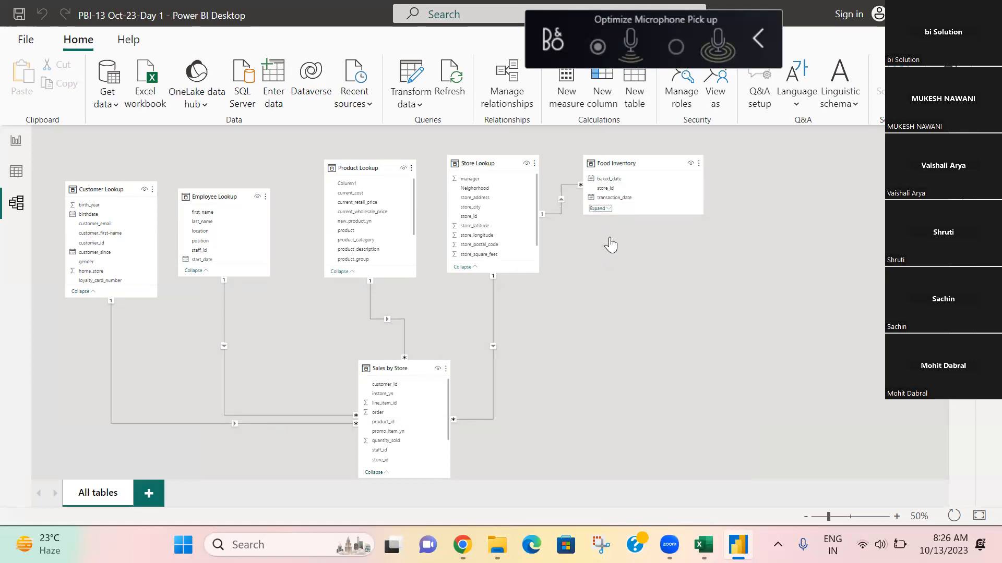
left_click(604, 210)
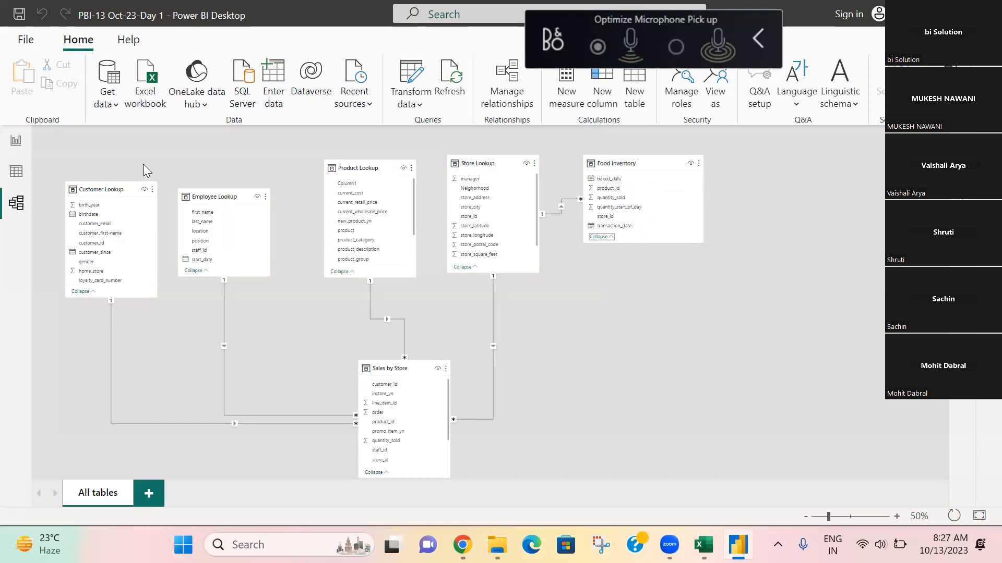
left_click(17, 172)
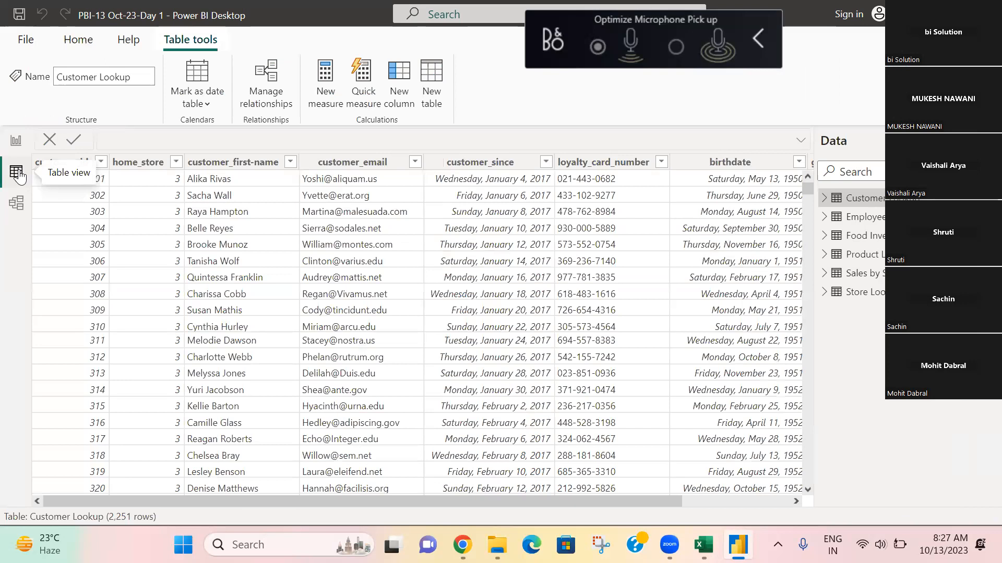
left_click(15, 142)
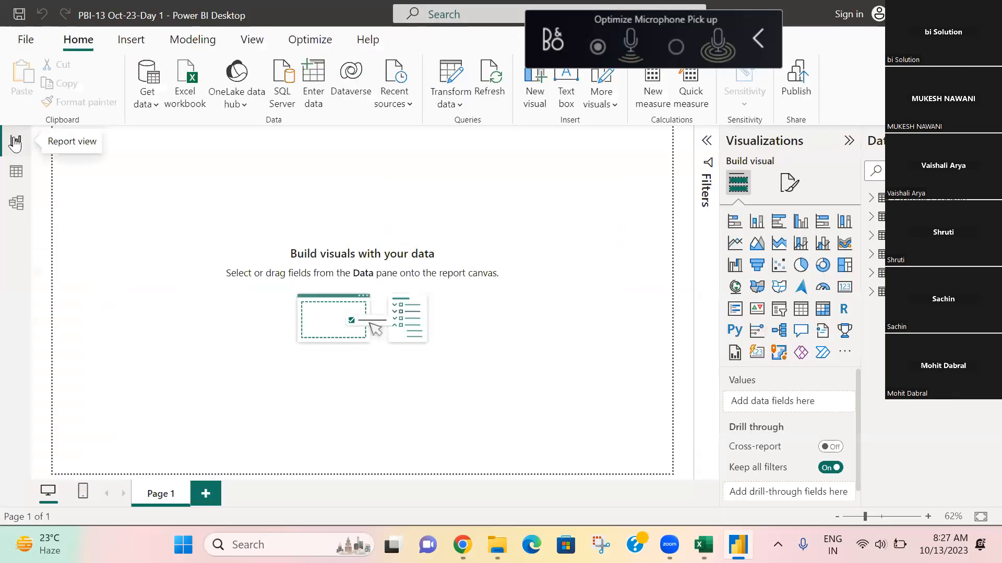
left_click(15, 172)
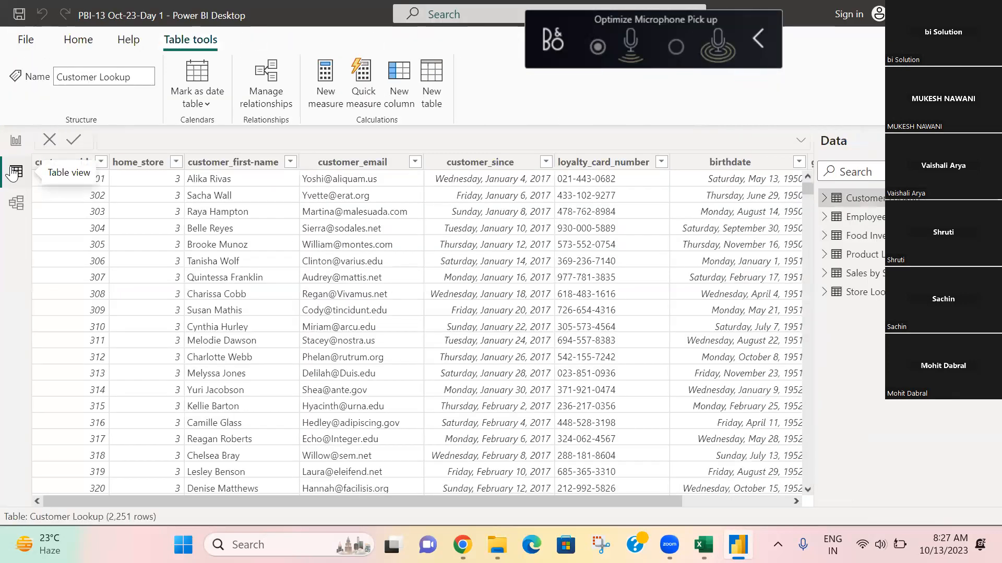
left_click(15, 203)
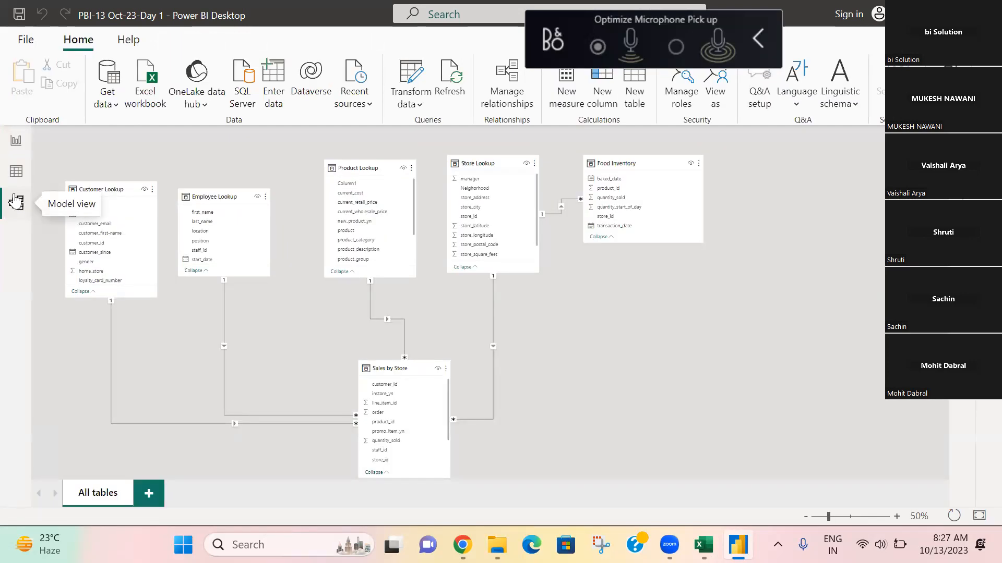
Show the Food Inventory table's data and filter its product_id column to only the value 69.
left_click(15, 171)
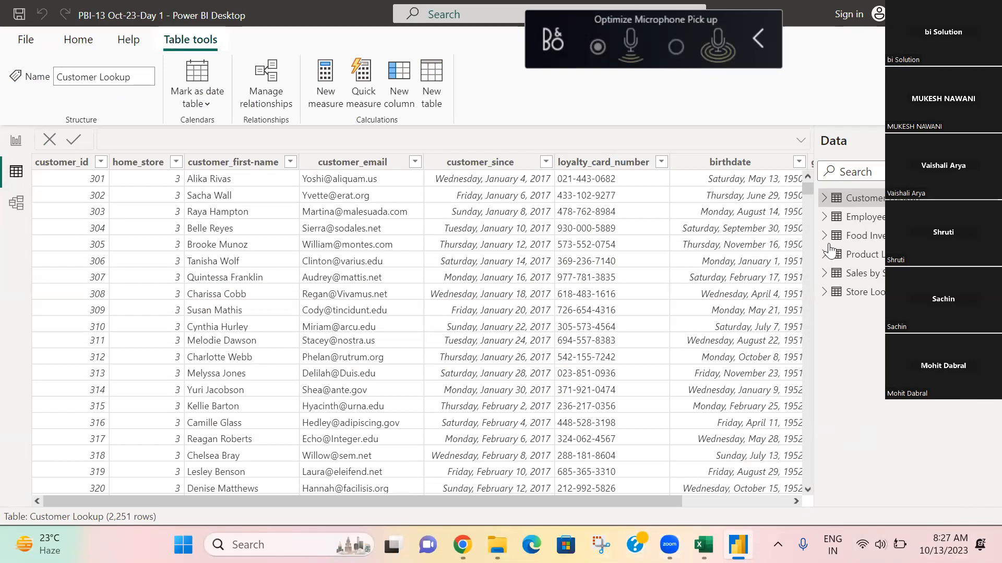
left_click(855, 240)
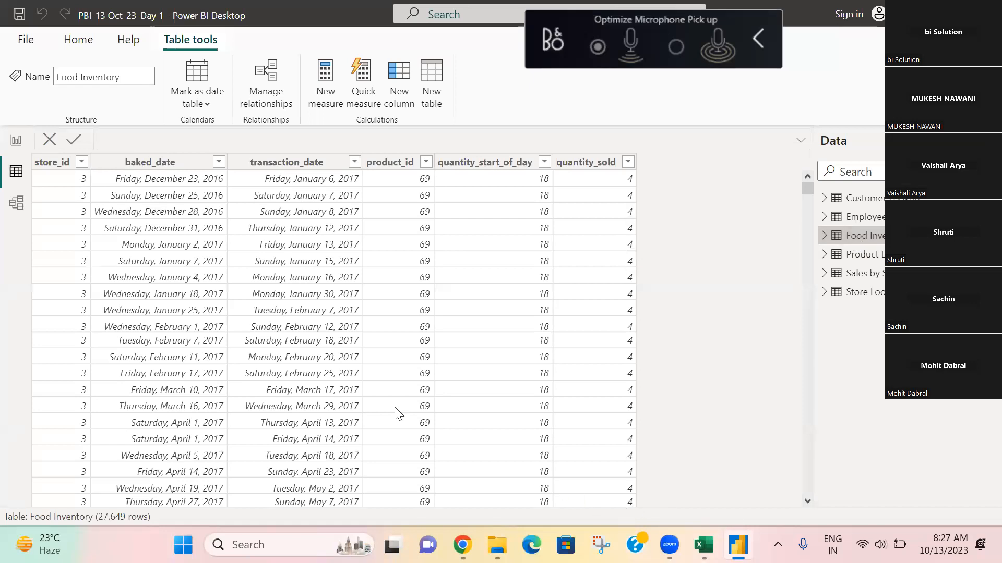
left_click(58, 163)
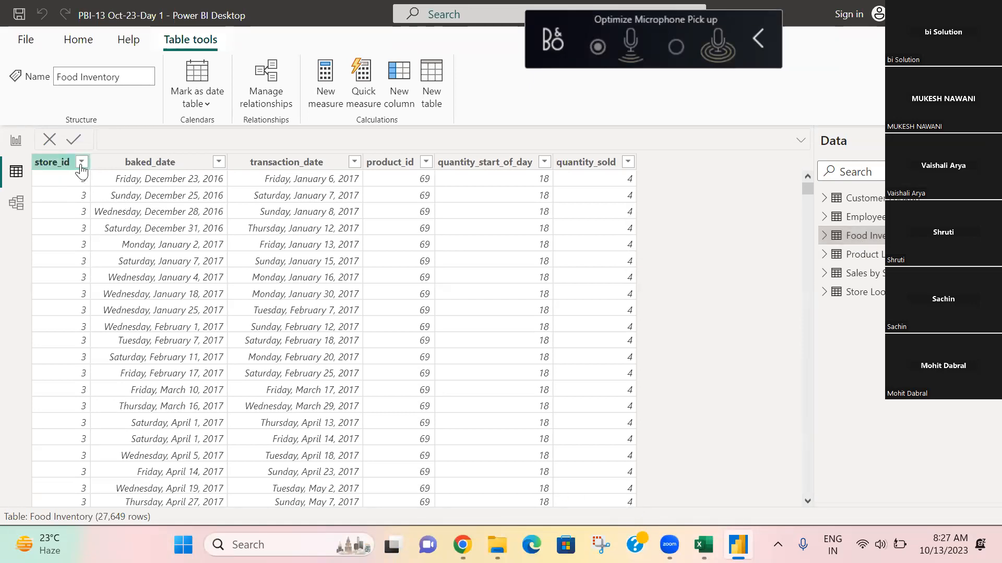
left_click(155, 165)
left_click(399, 162)
left_click(426, 161)
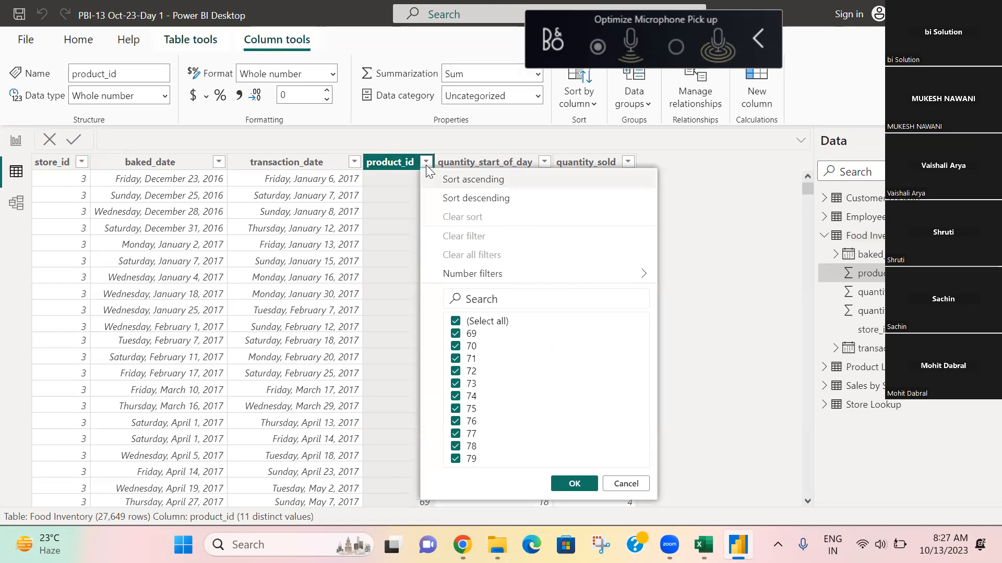
left_click(456, 321)
left_click(456, 334)
left_click(574, 483)
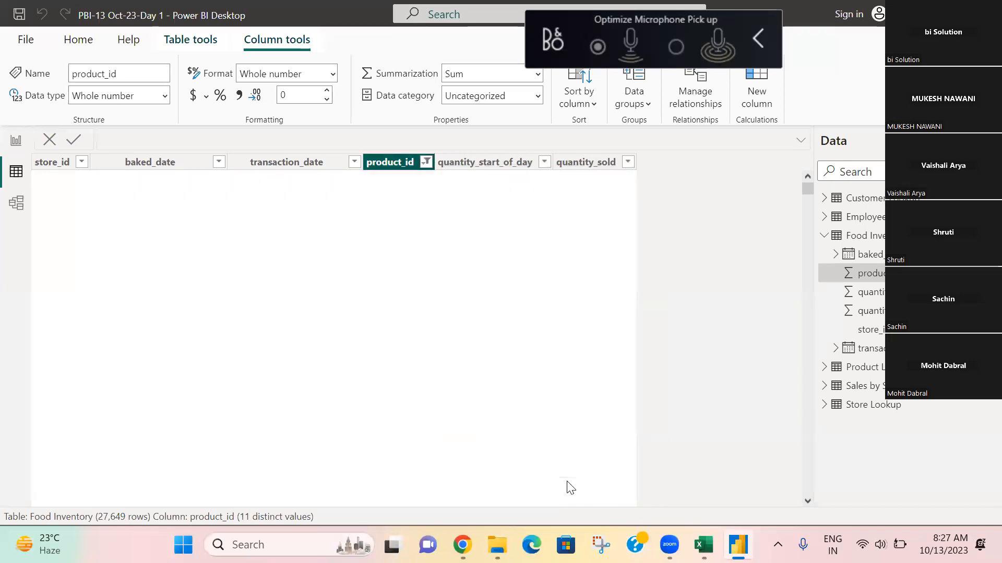
Examine the filtered Food Inventory rows, going through the store_id, baked_date, transaction_date and product_id columns.
scroll(570, 488, "down", 2)
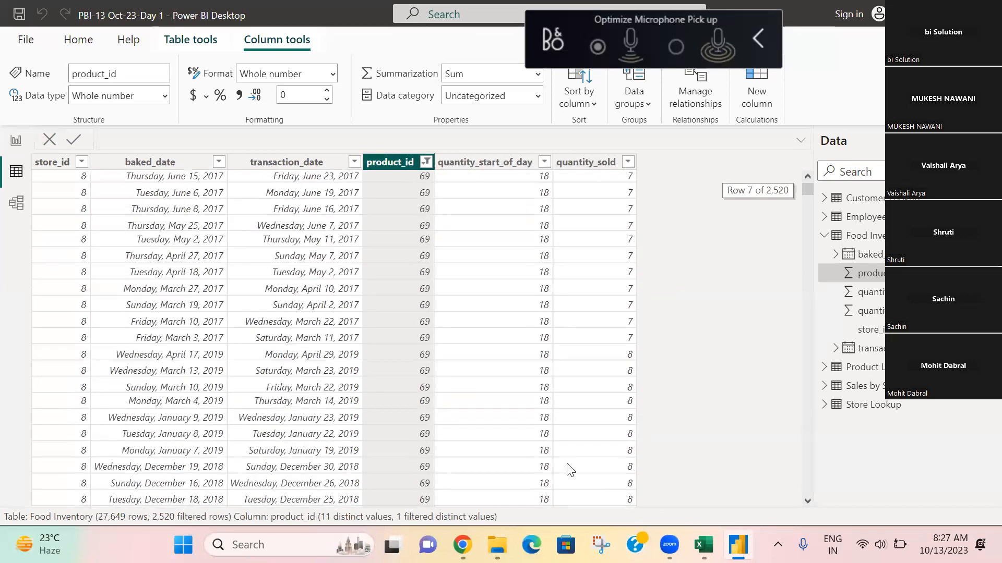
scroll(571, 467, "down", 2)
scroll(568, 469, "up", 4)
left_click(520, 186)
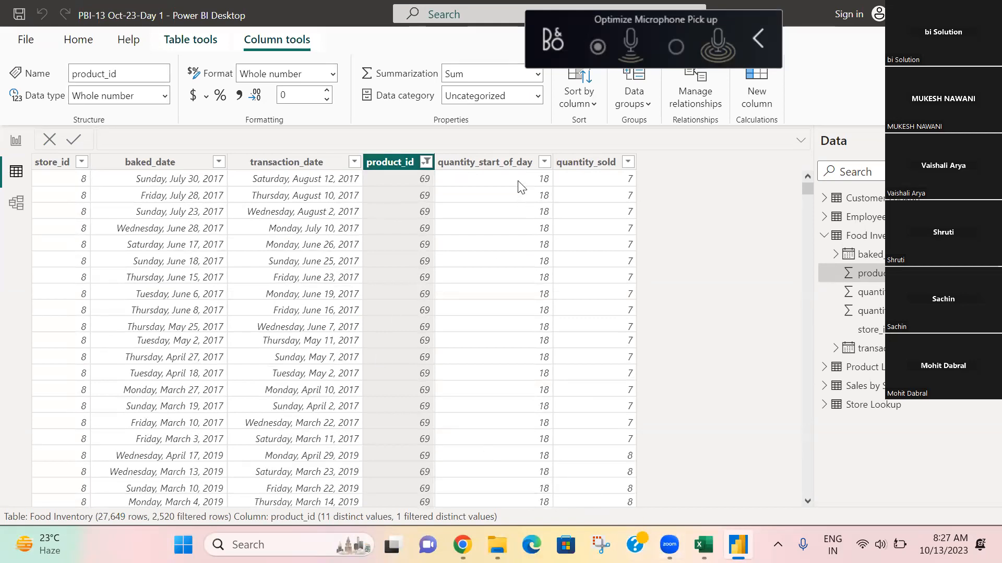
key("Left")
key("Left")
key("Left")
key("Left")
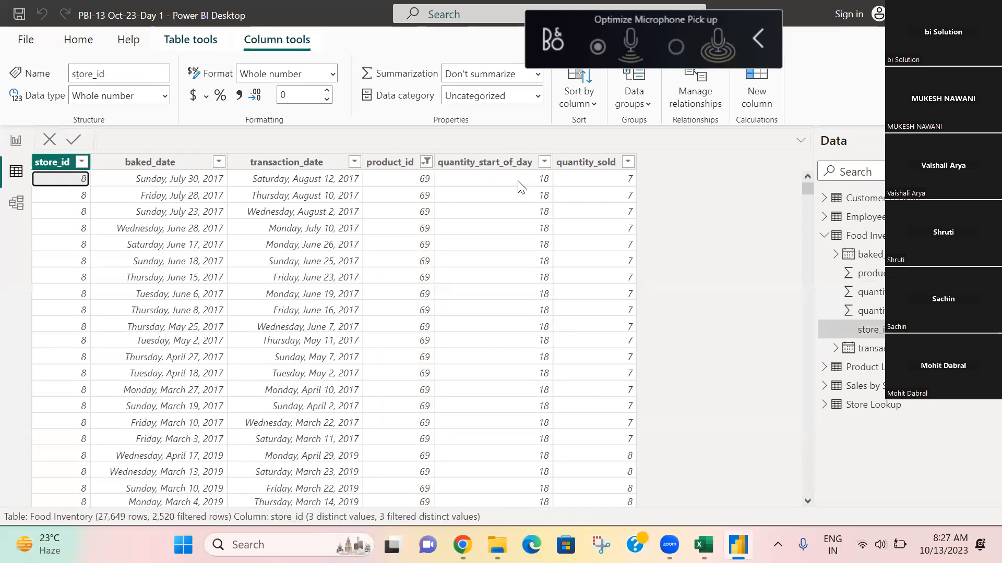
key("Right")
key("Right")
key("Right")
key("Right")
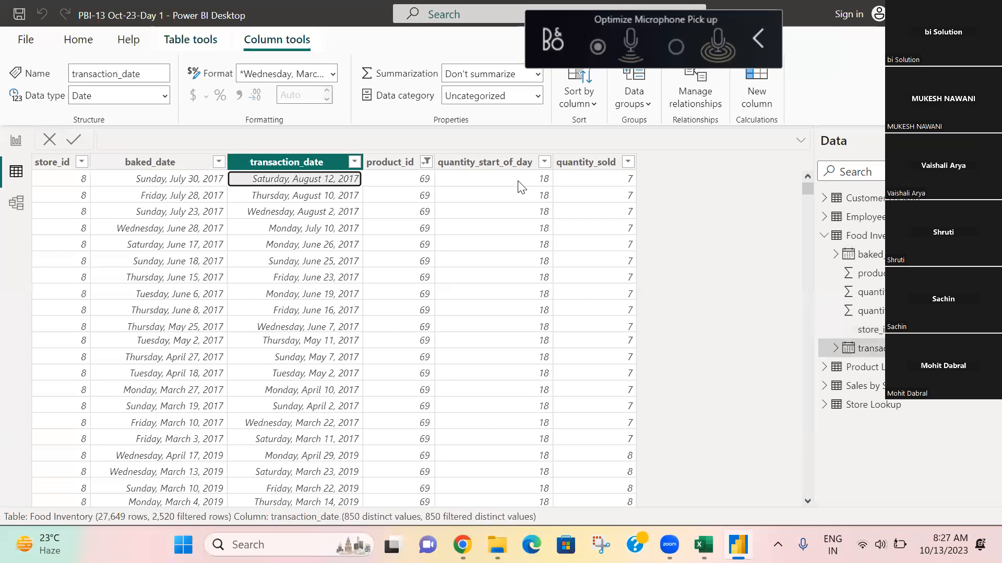
key("Left")
key("Left")
key("Left")
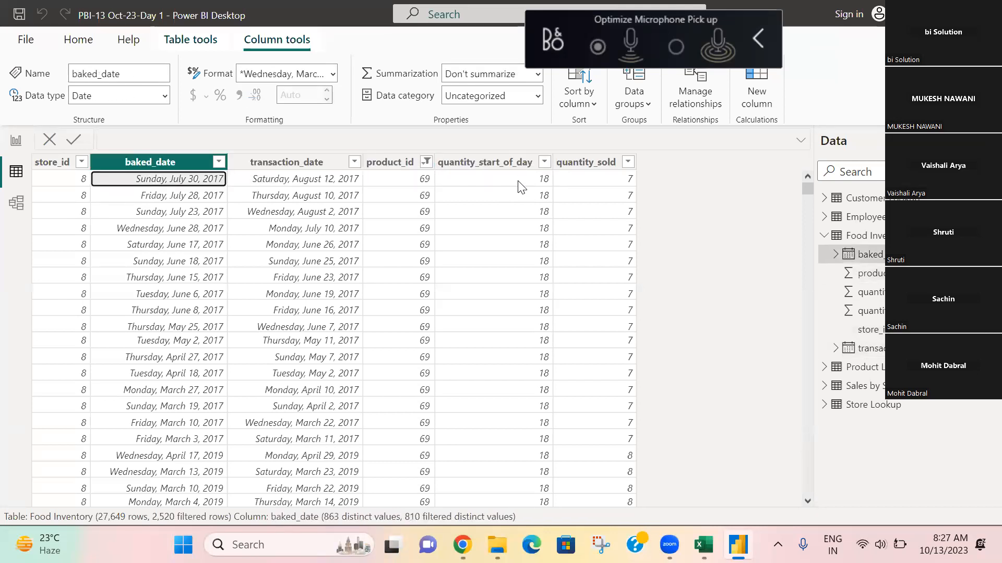
key("Right")
key("Right")
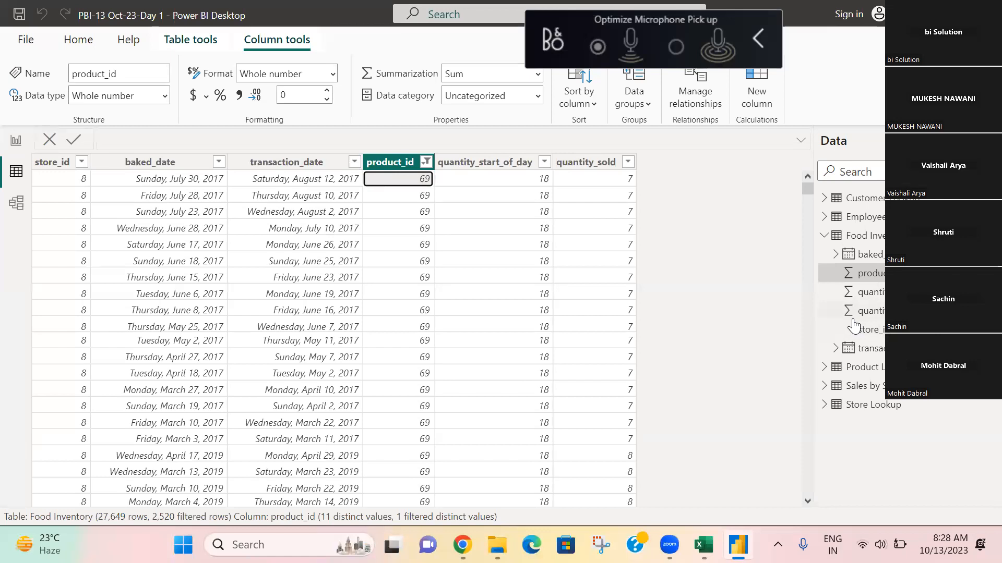
Show the Sales by Store table's data and filter its product_id column to only the value 69.
left_click(868, 389)
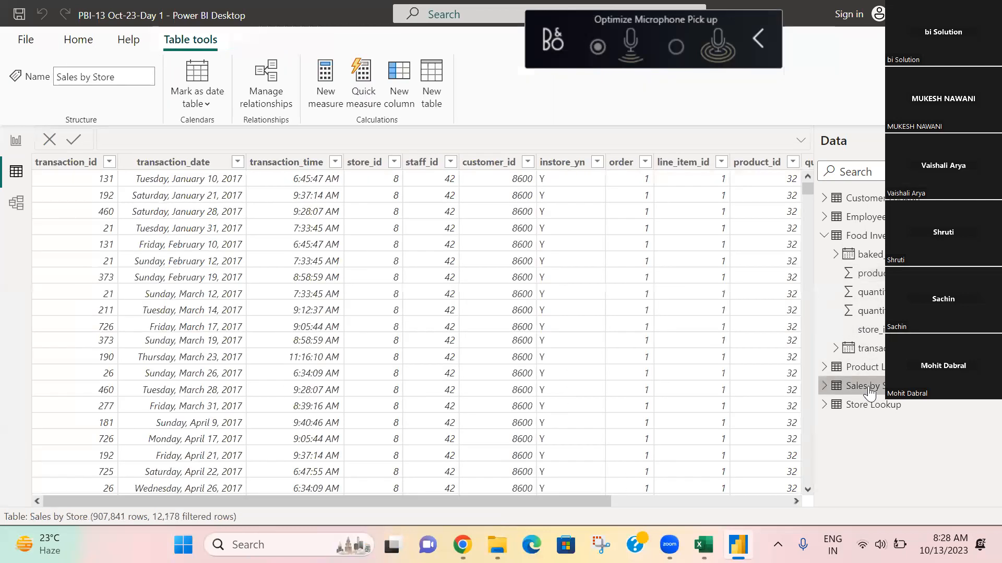
left_click_drag(561, 502, 623, 509)
left_click(712, 164)
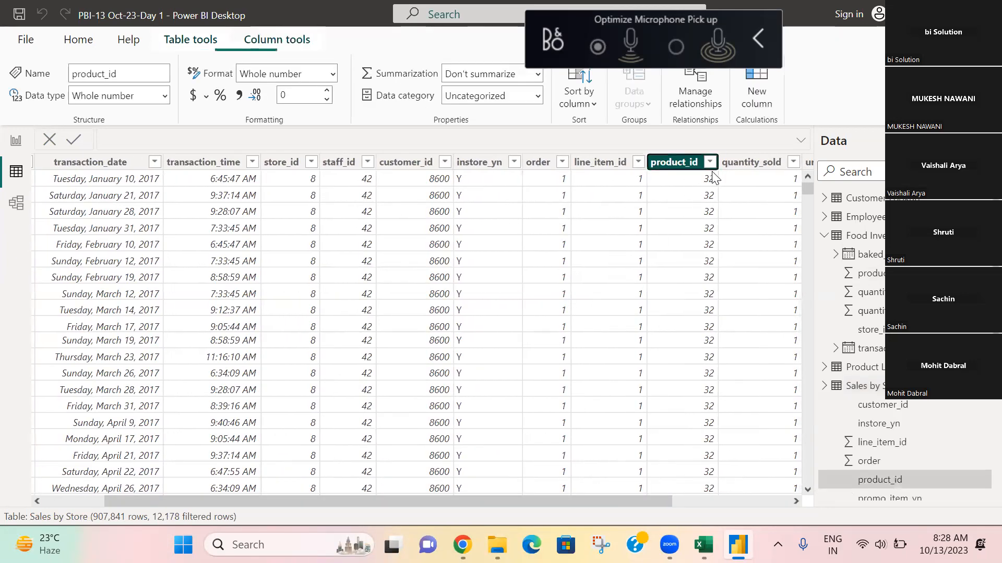
left_click(754, 207)
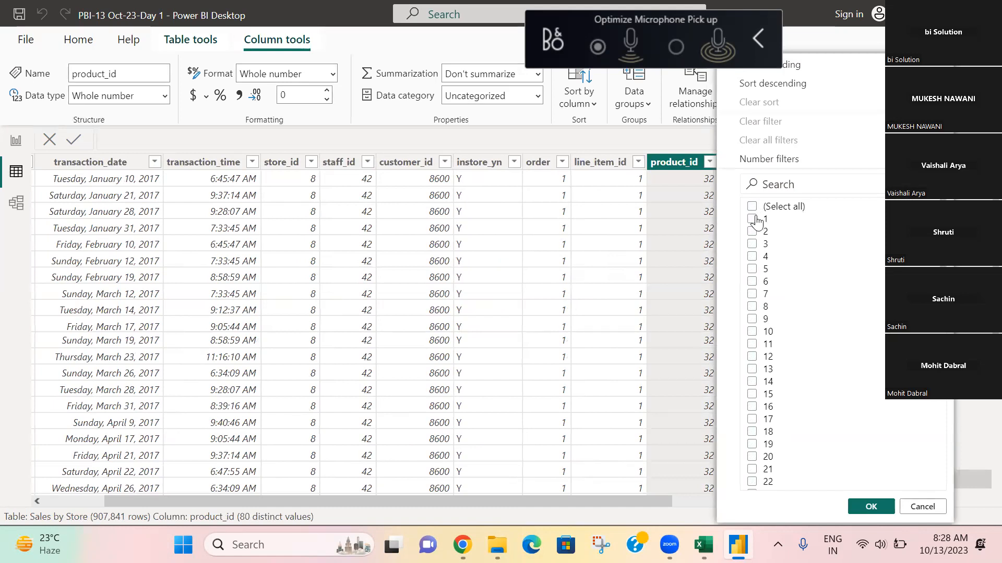
left_click(765, 181)
type("69")
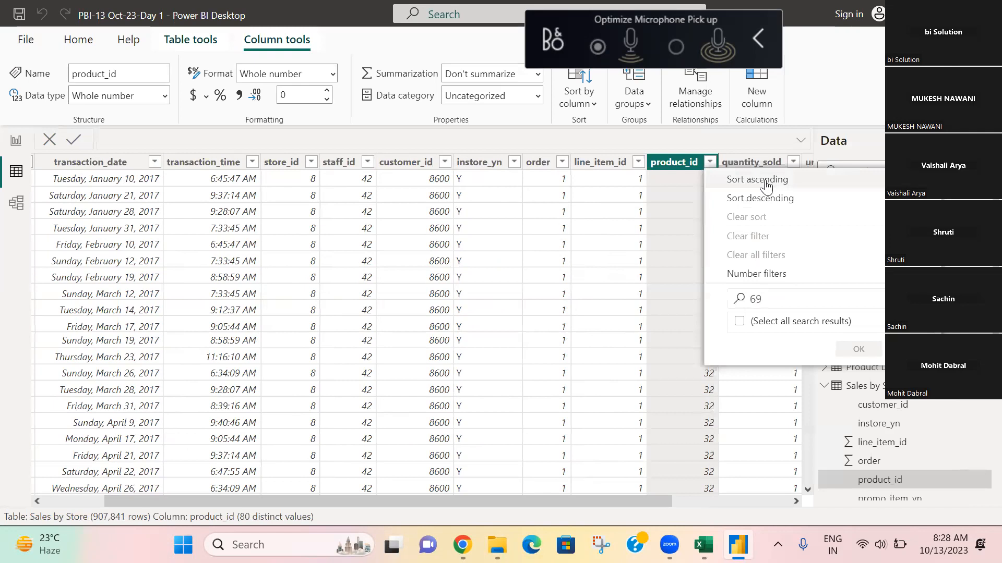
left_click(739, 334)
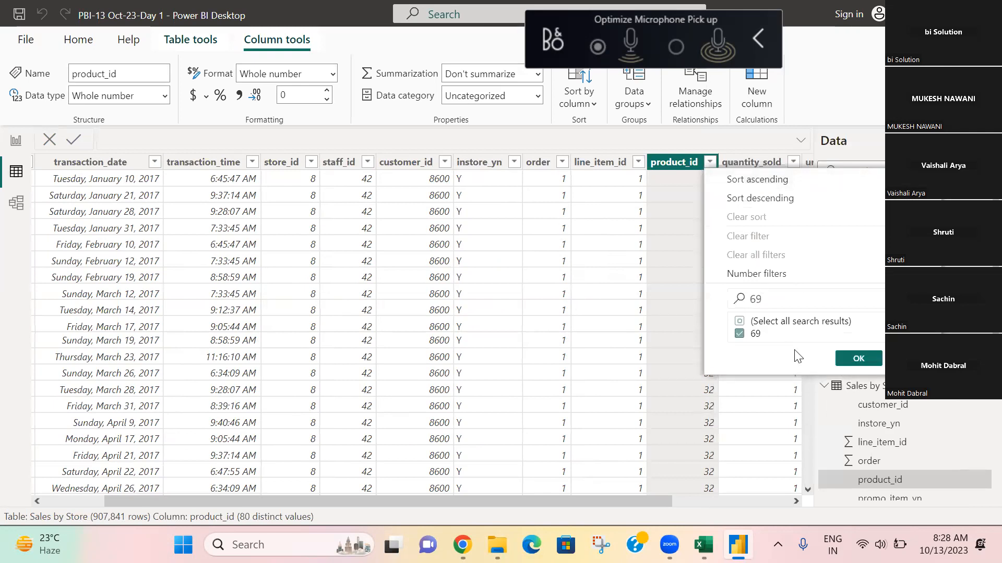
left_click(858, 359)
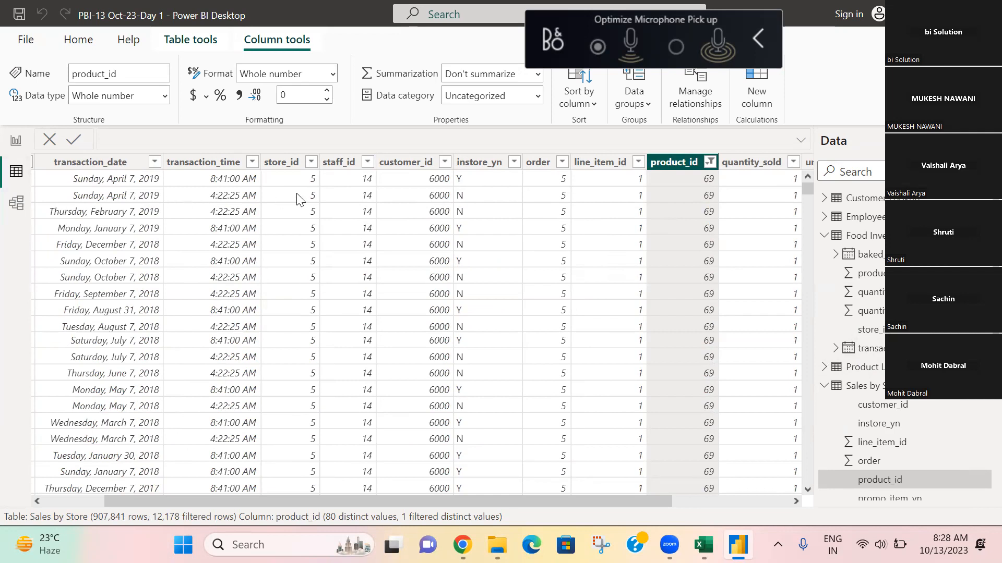
Compare the available store_id filter values in Sales by Store and Food Inventory for the filtered product.
left_click(310, 162)
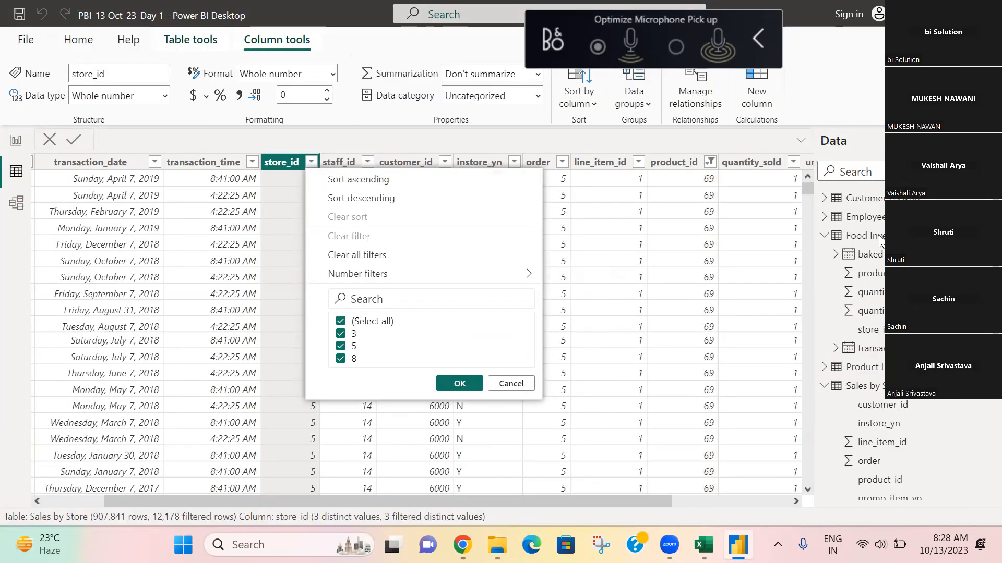
left_click(866, 236)
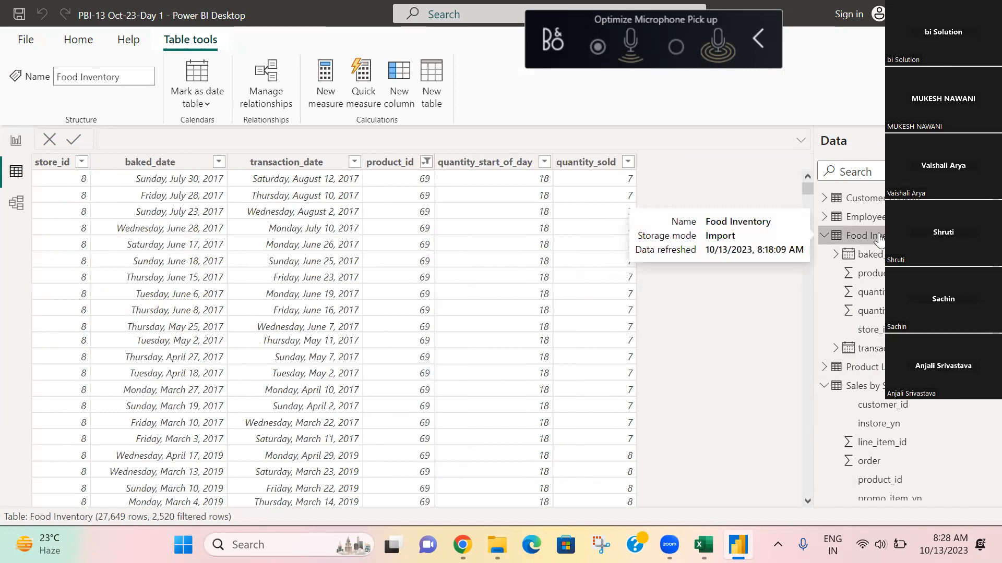
left_click(76, 162)
left_click(82, 162)
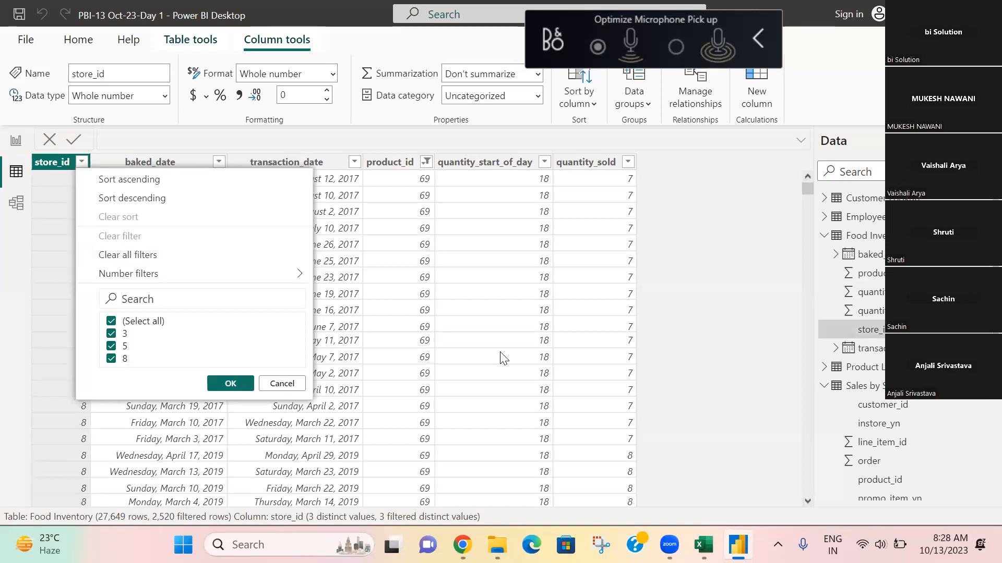
left_click(518, 289)
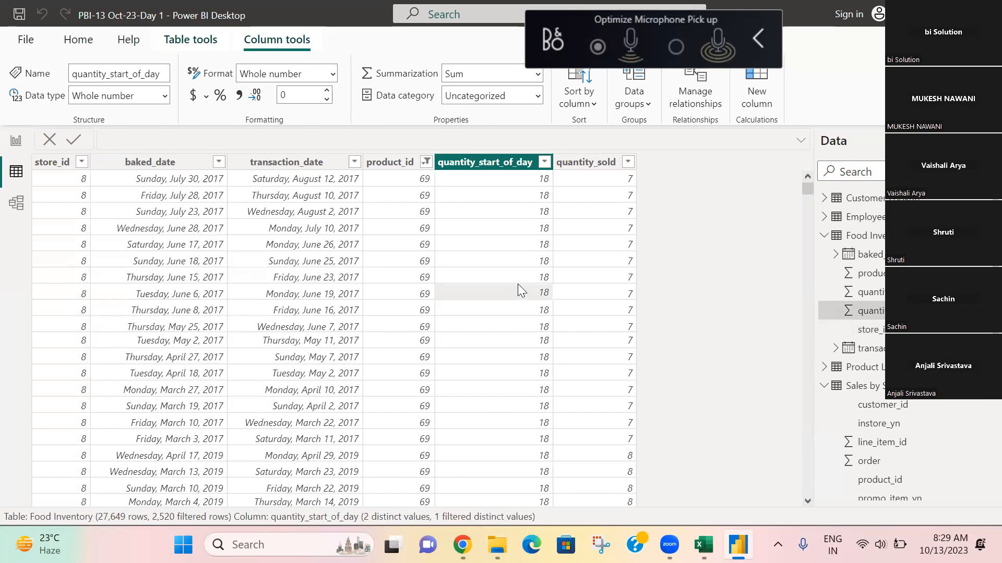
left_click(394, 164)
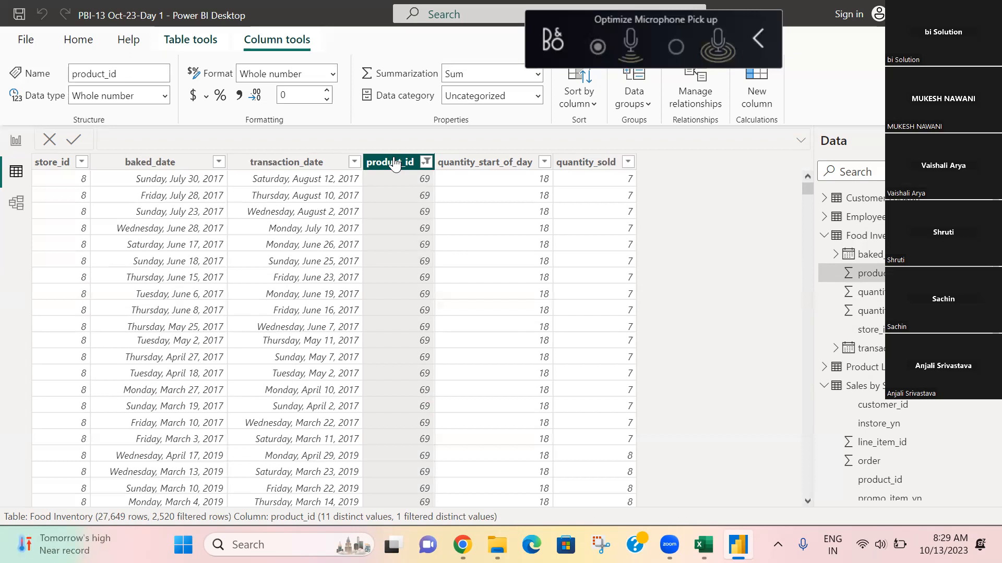
Show the Sales by Store data and reselect all product_id filter values to bring back every row.
left_click(880, 388)
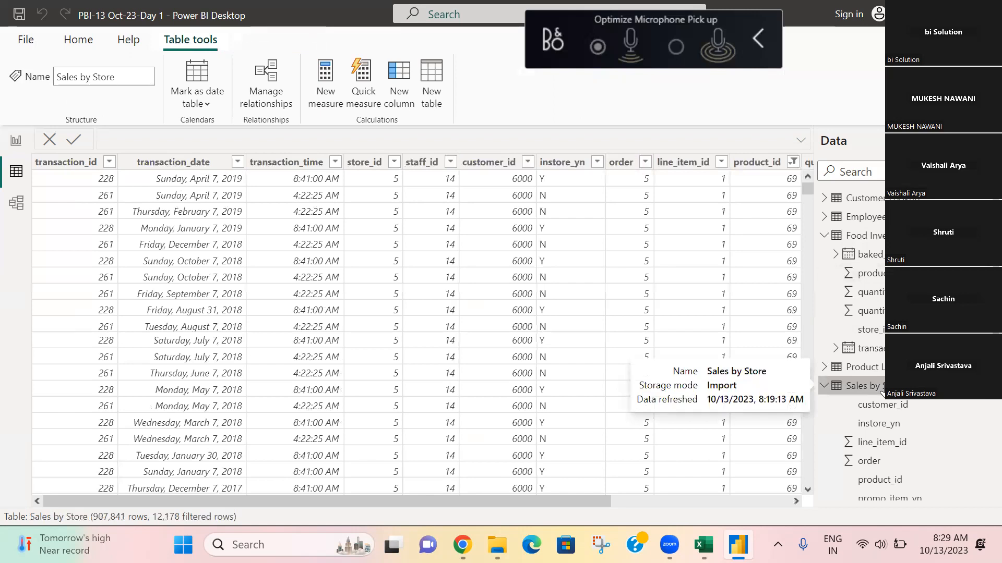
left_click_drag(591, 502, 680, 501)
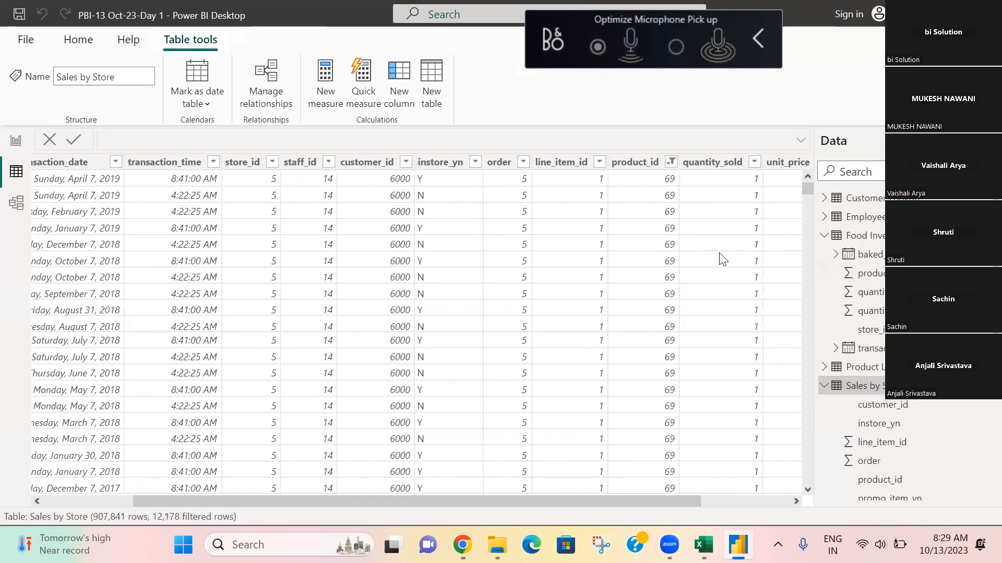
left_click(658, 163)
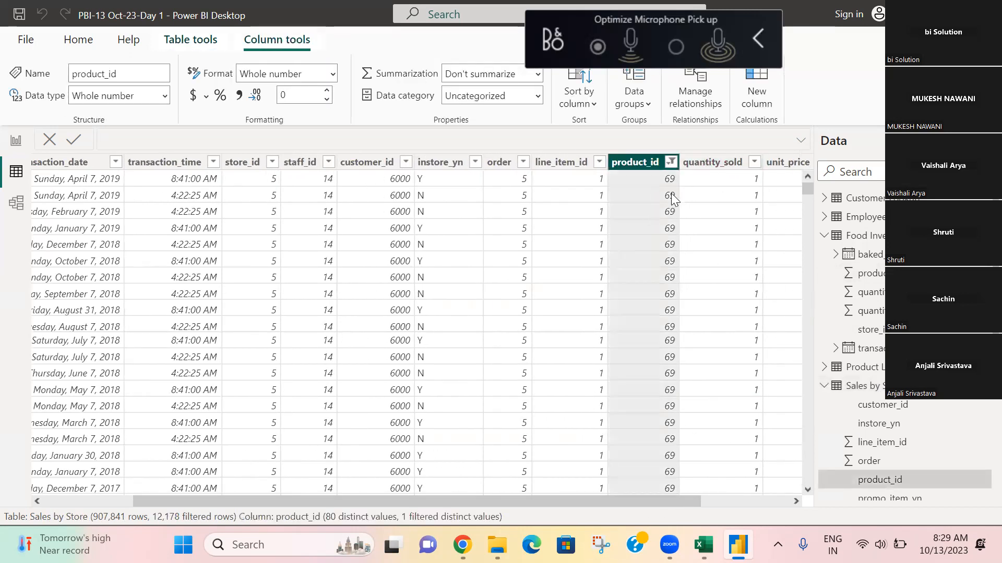
left_click(670, 162)
left_click(713, 207)
left_click(830, 507)
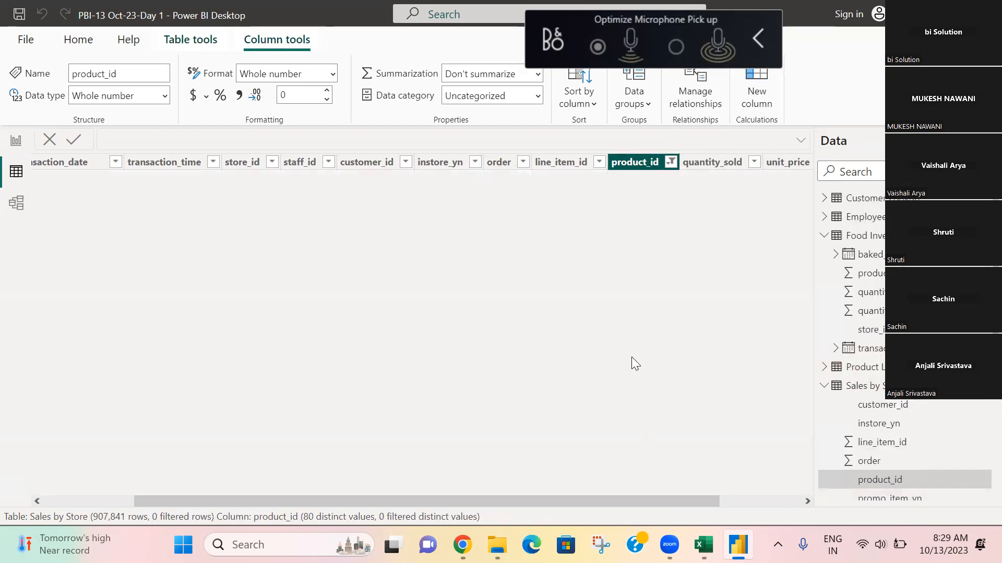
left_click(670, 163)
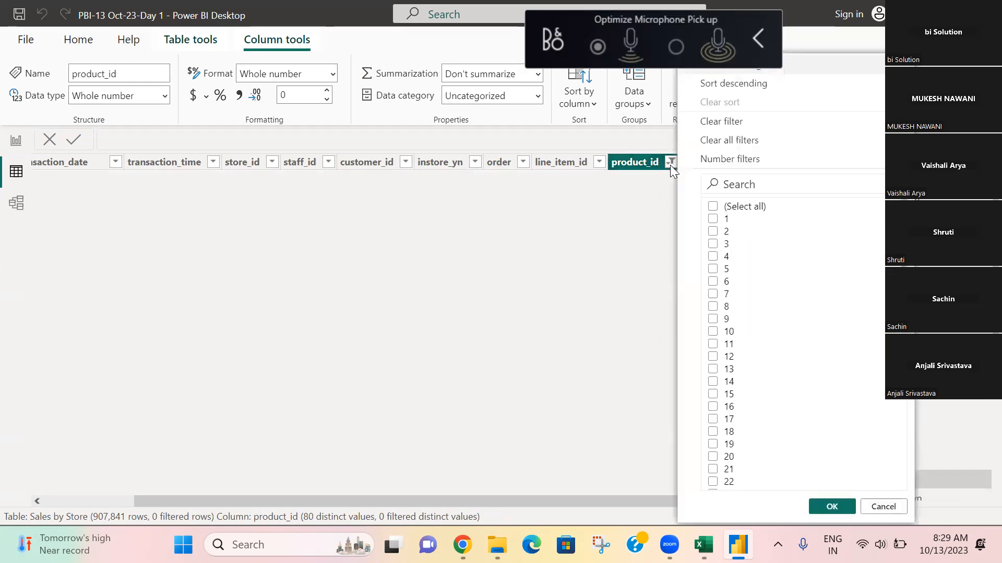
left_click(712, 207)
left_click(830, 507)
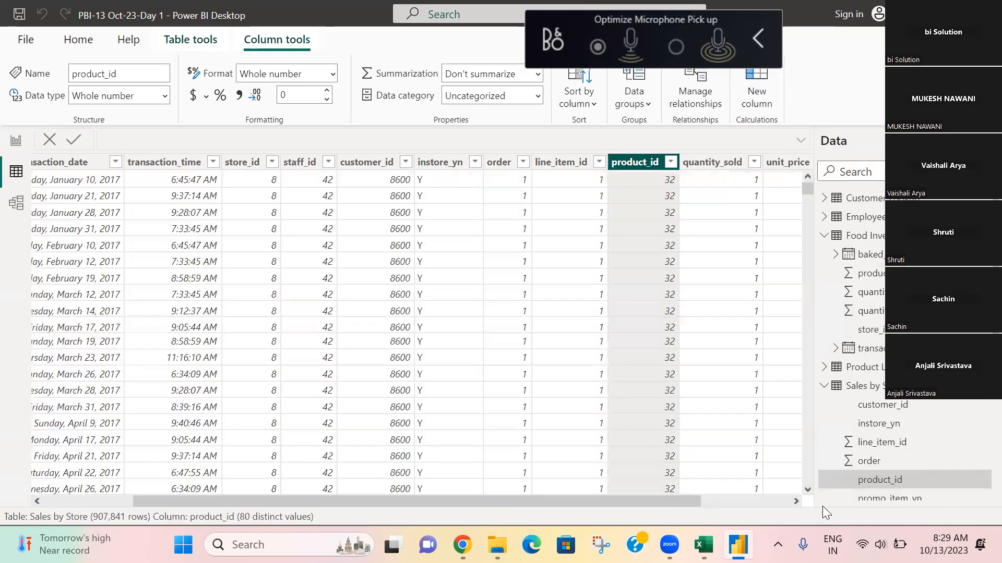
left_click(697, 345)
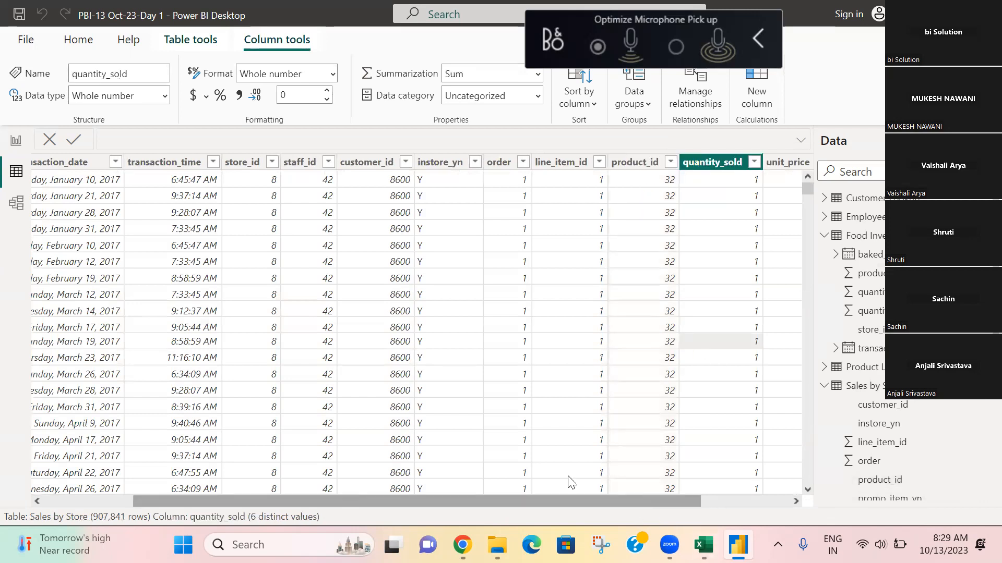
Review the date values available in the transaction_date filter of Sales by Store.
left_click(73, 163)
left_click(164, 162)
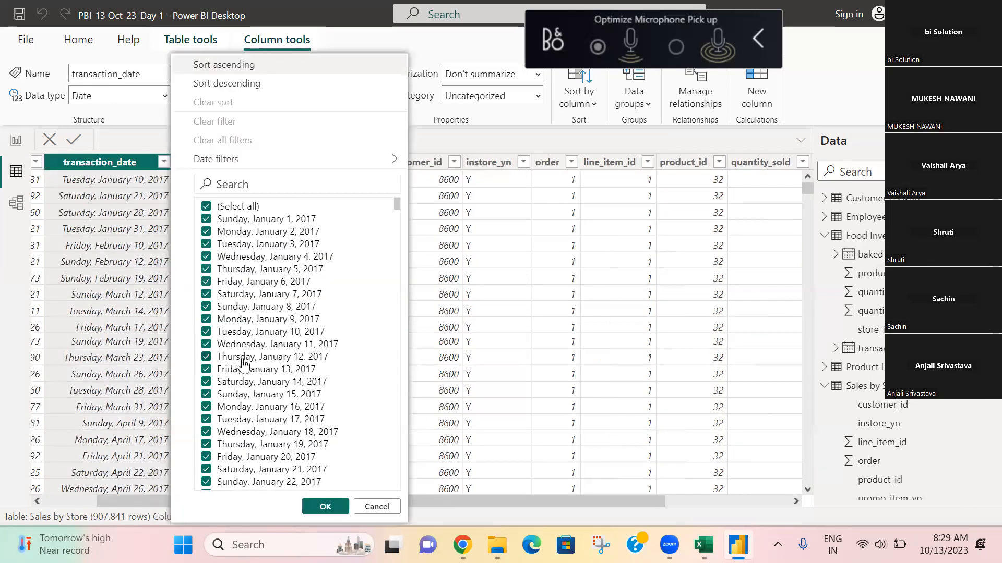
left_click(455, 395)
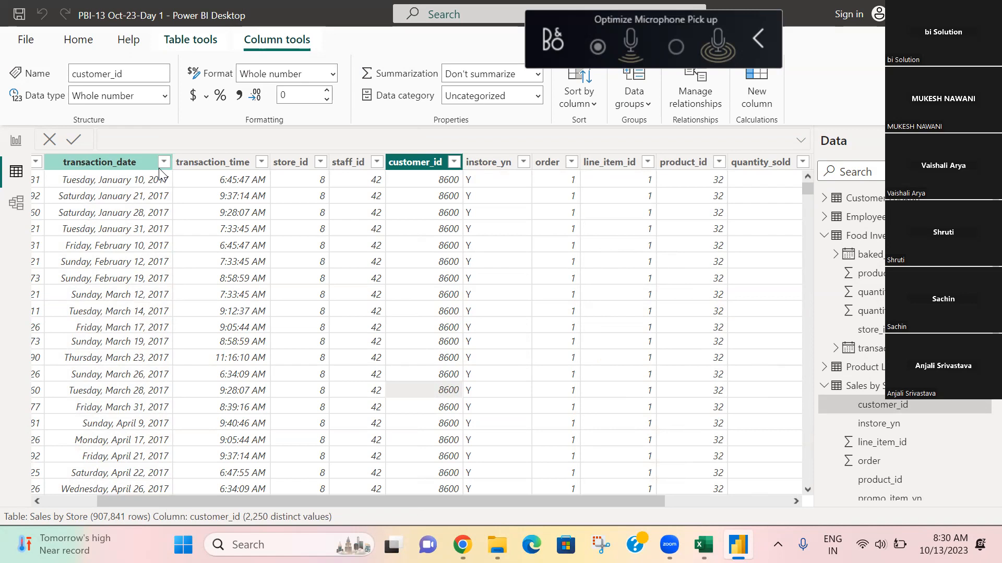
left_click(79, 41)
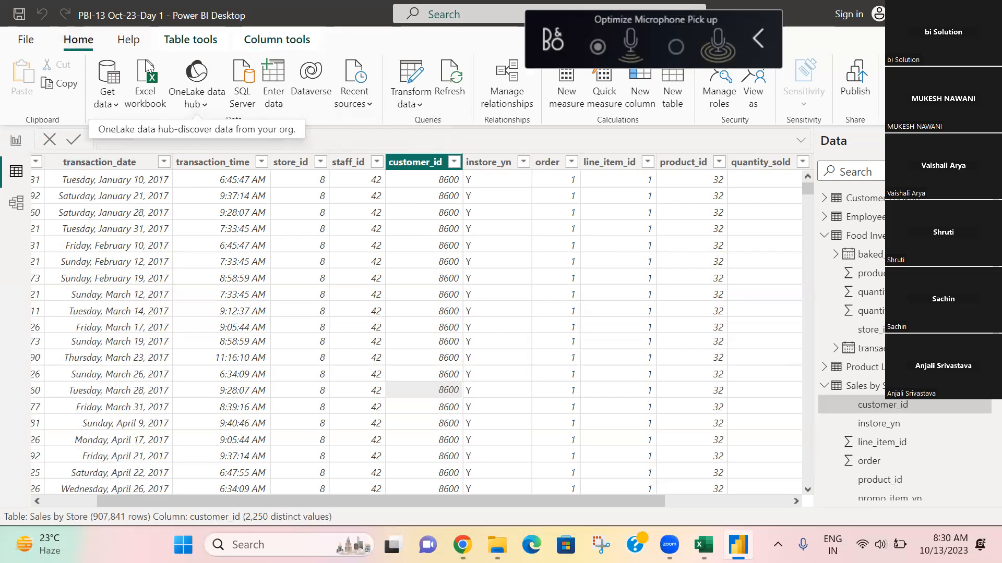
left_click(16, 141)
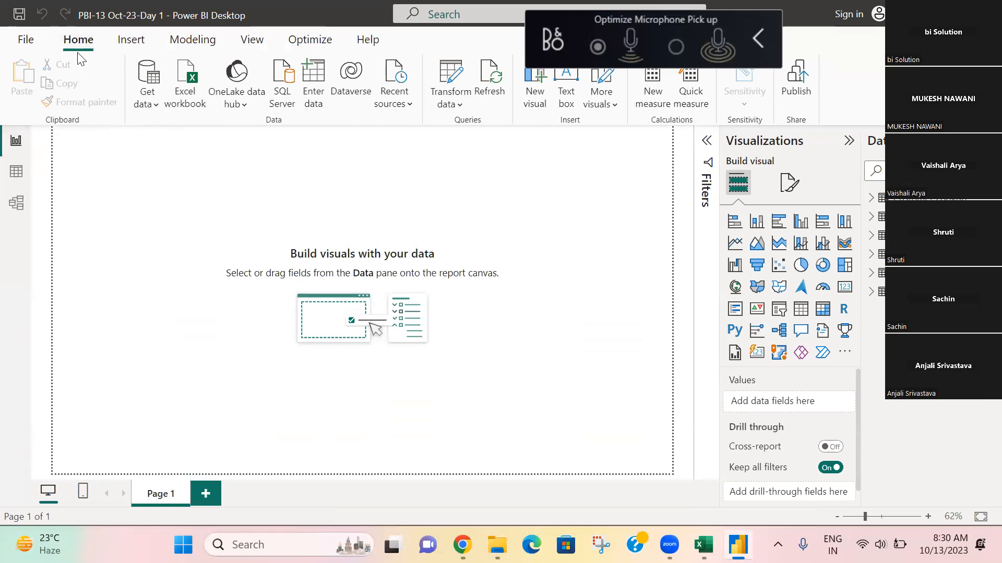
left_click(17, 175)
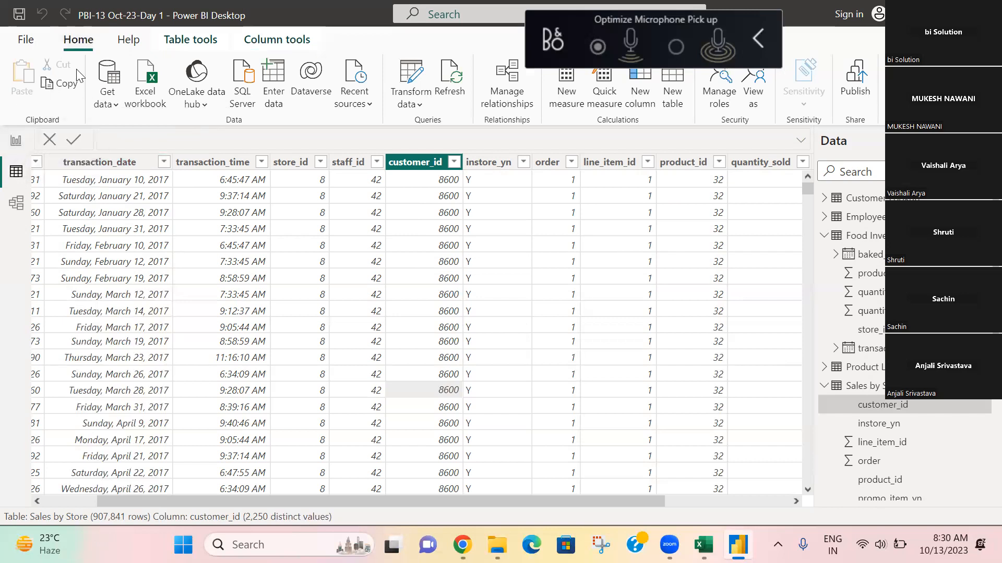
left_click(121, 46)
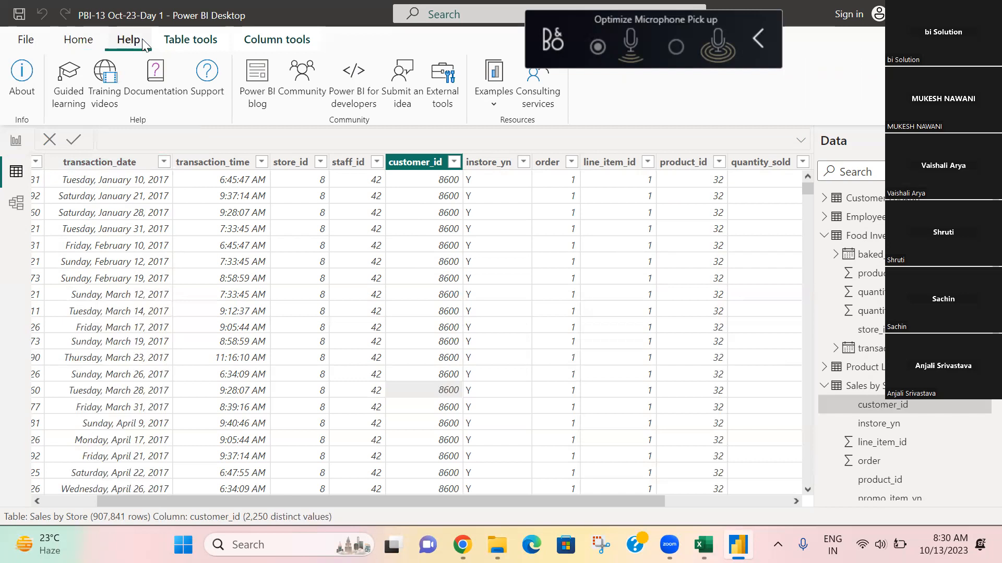
Create a calculated table named Calender with the formula CALENDARAUTO().
left_click(180, 42)
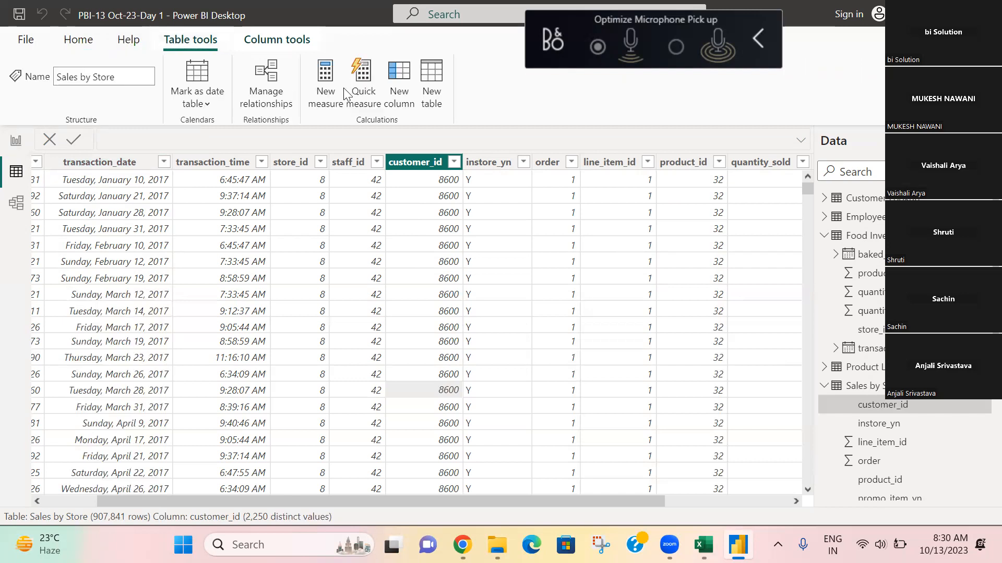
left_click(432, 84)
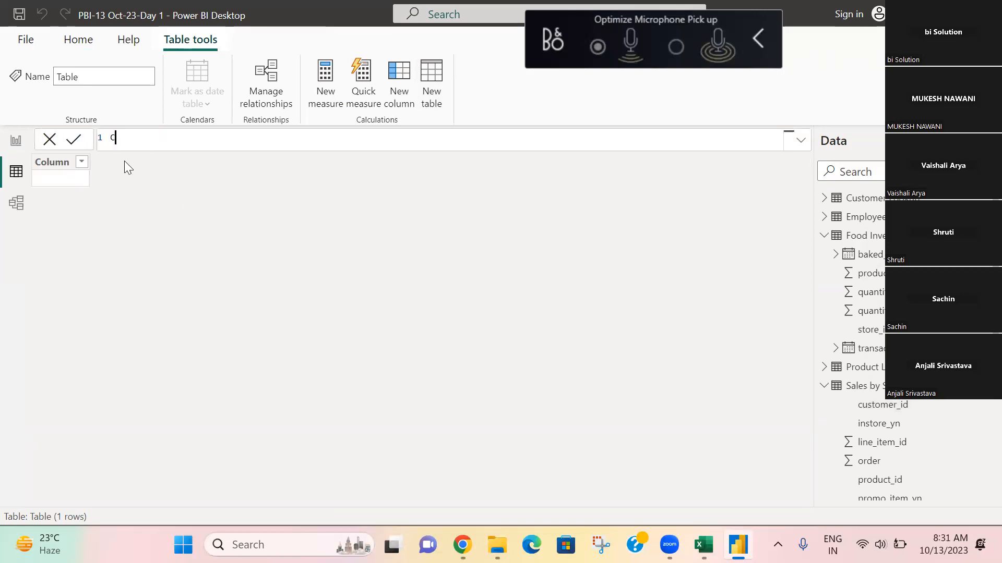
type("nder=Di")
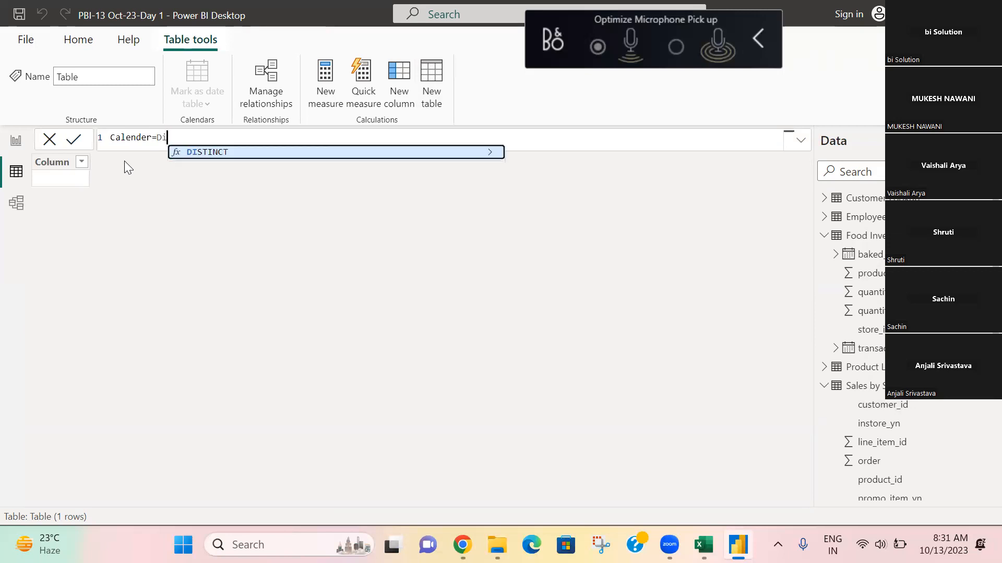
key("BackSpace")
key("BackSpace")
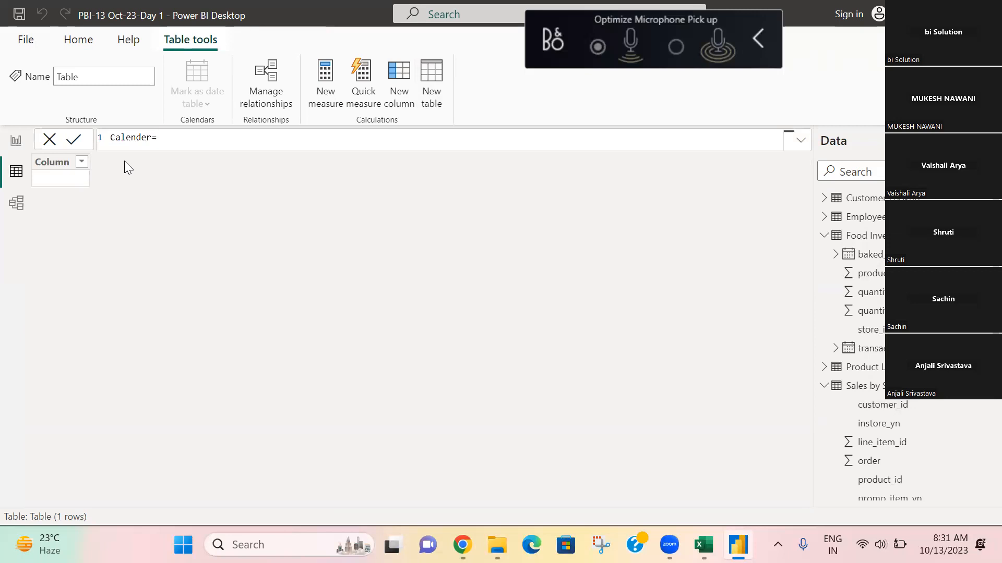
type("Ca")
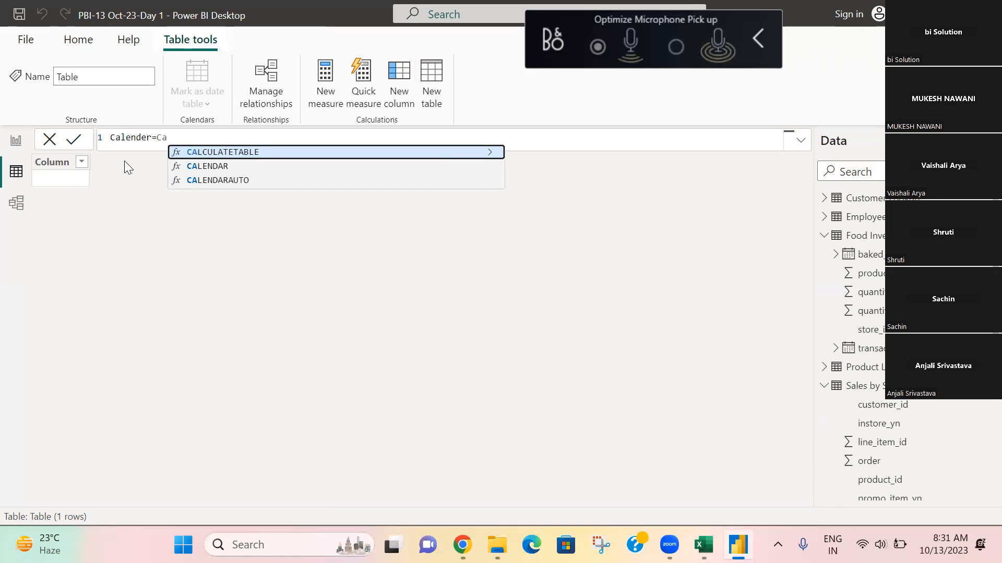
left_click(195, 181)
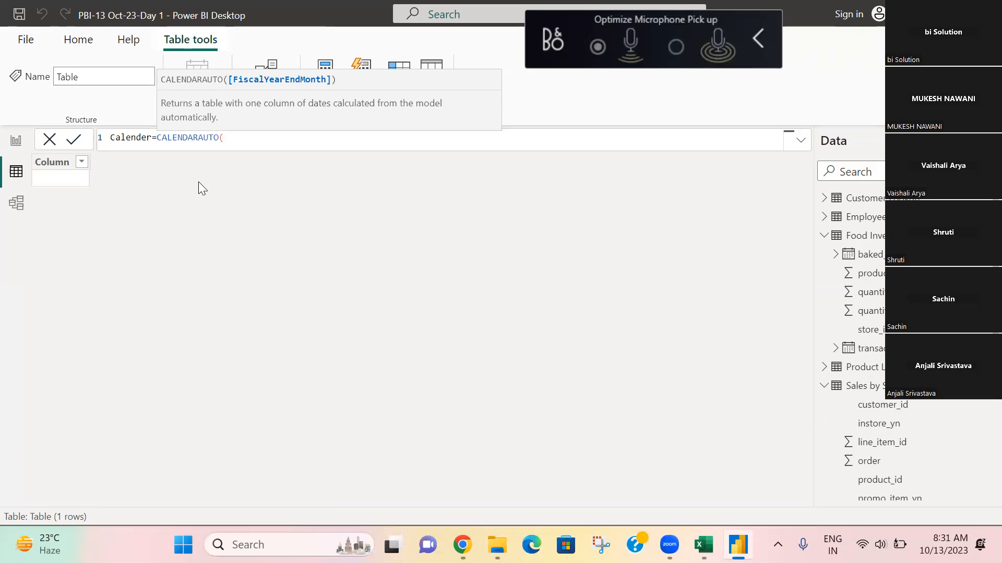
type(")")
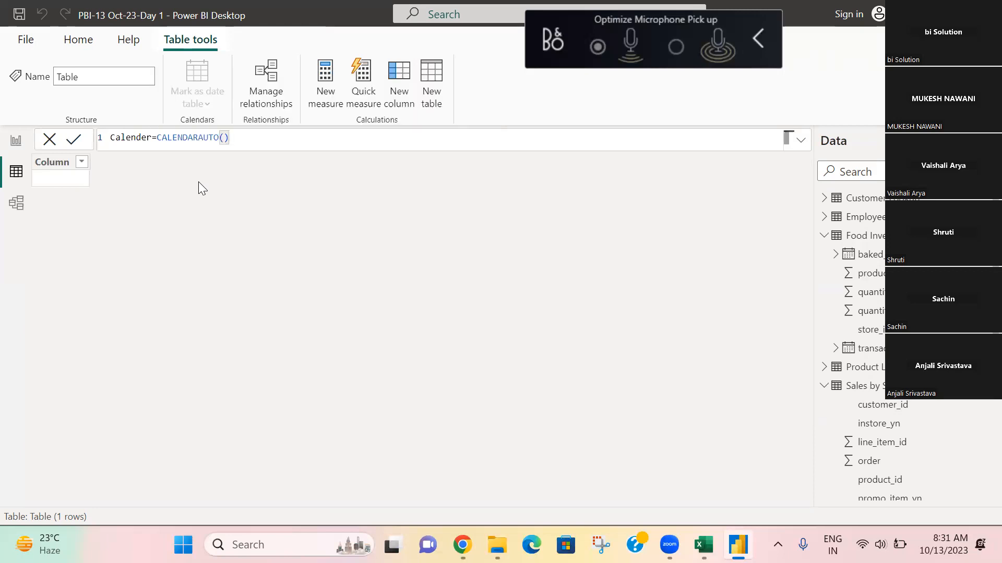
key("Return")
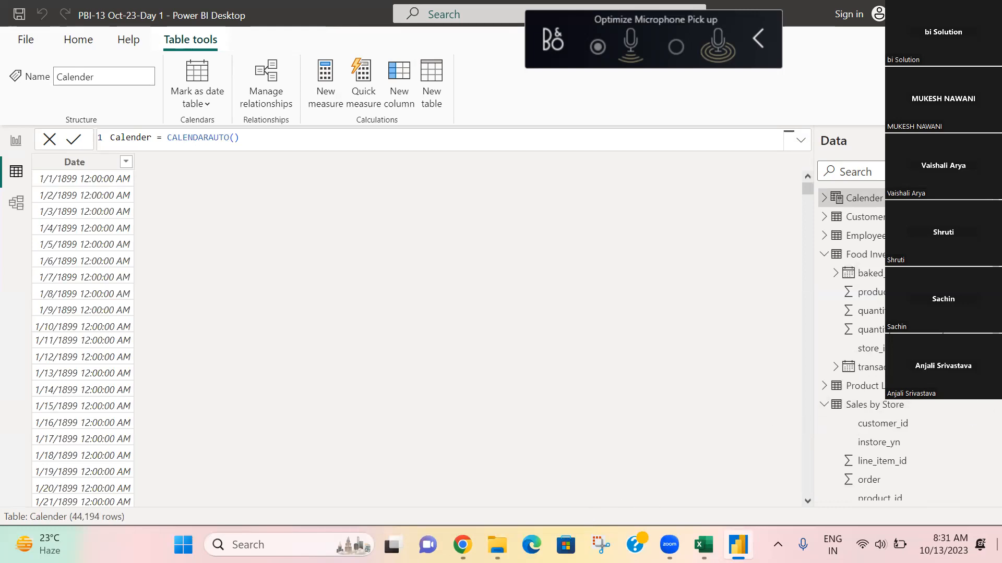
Review the filter values of the Date column in the Calender table without applying a filter.
left_click(130, 161)
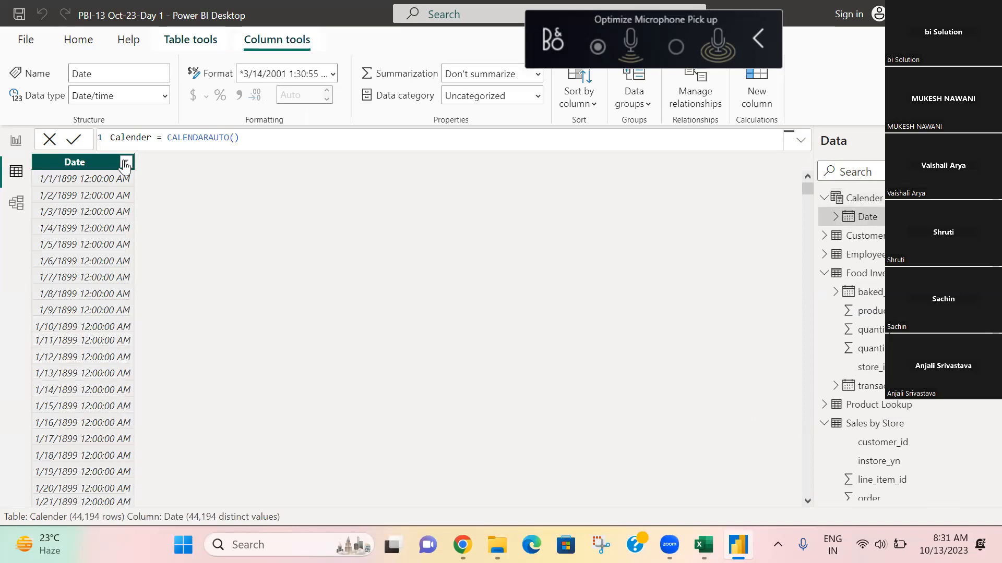
left_click(126, 163)
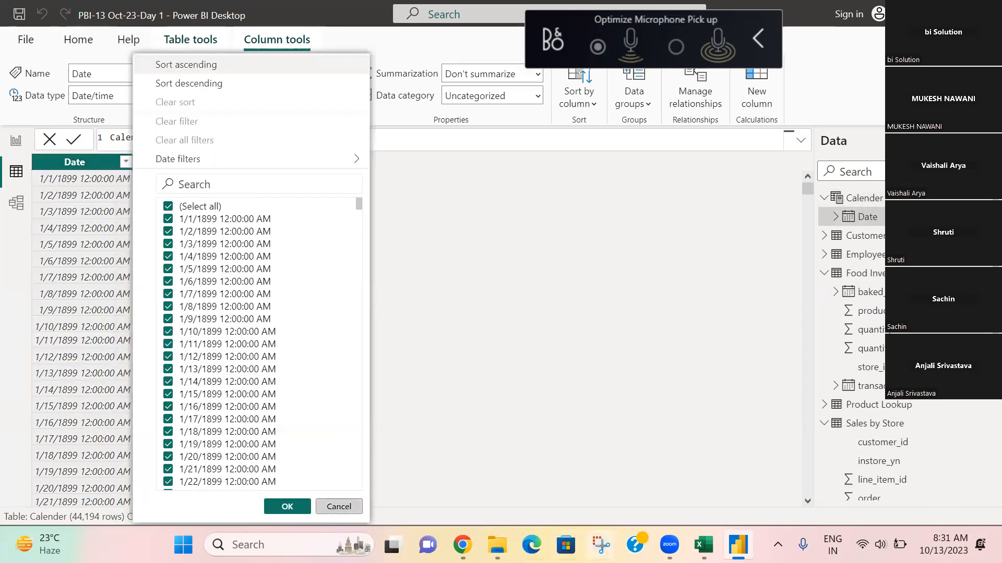
left_click(338, 506)
Switch to Excel, create a blank workbook and enter Year in cell A1.
left_click(703, 544)
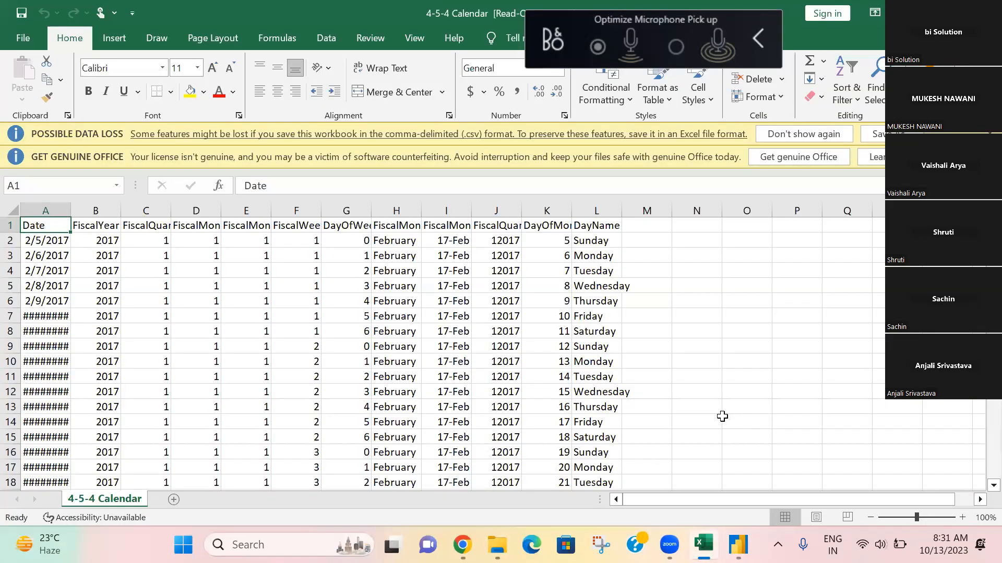
left_click(723, 413)
key("ctrl+n")
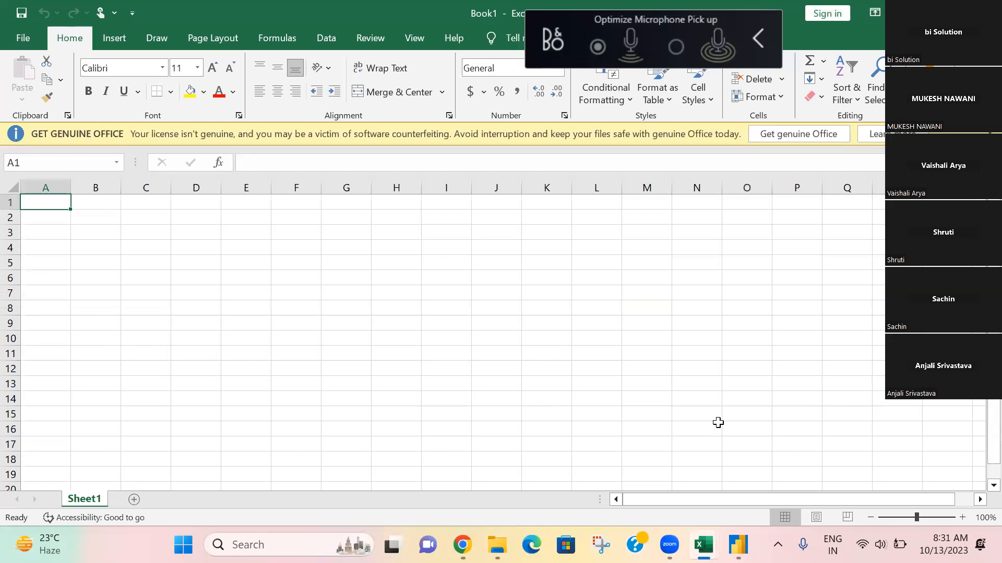
type("Year")
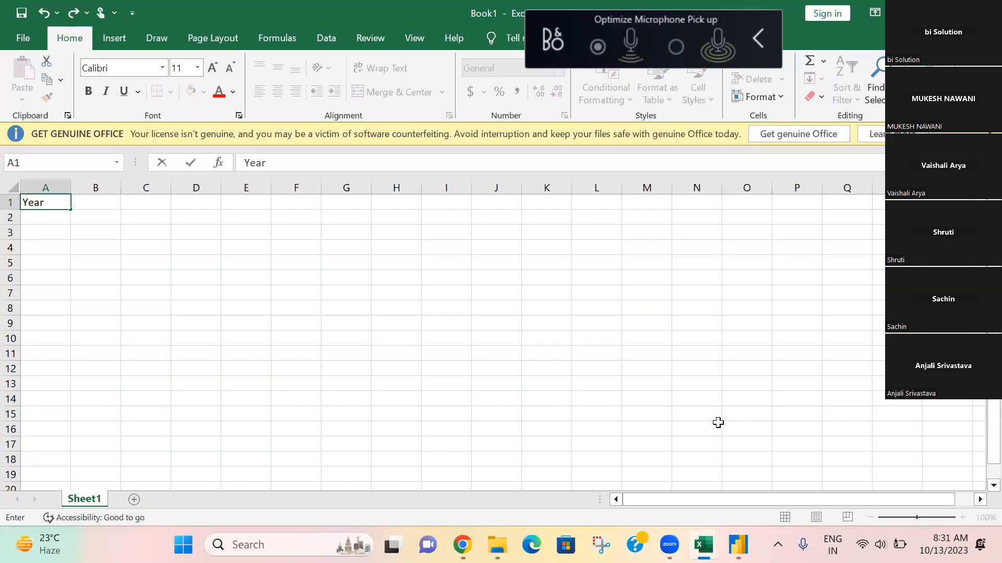
key("Tab")
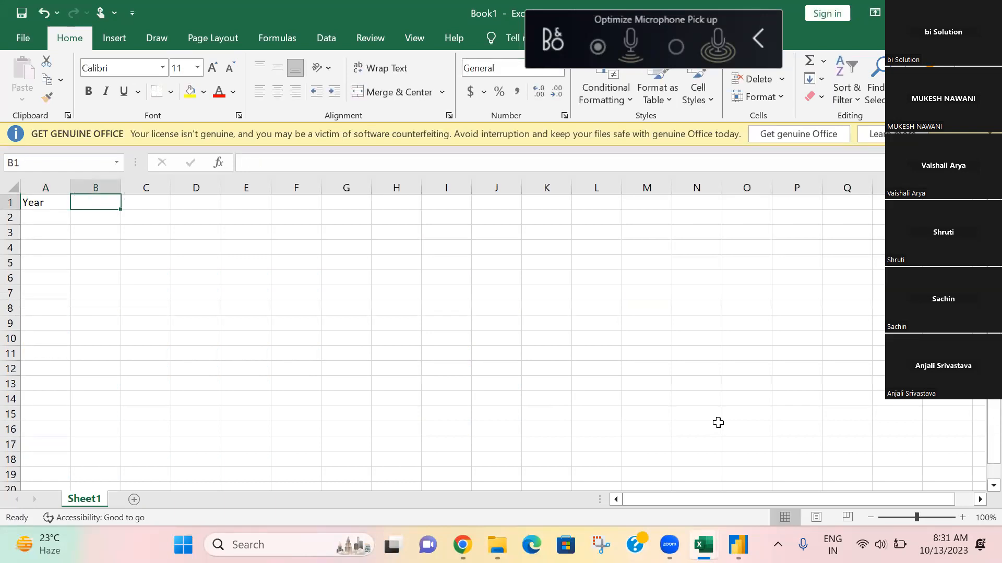
type("Month")
key("BackSpace")
key("BackSpace")
key("BackSpace")
key("BackSpace")
key("BackSpace")
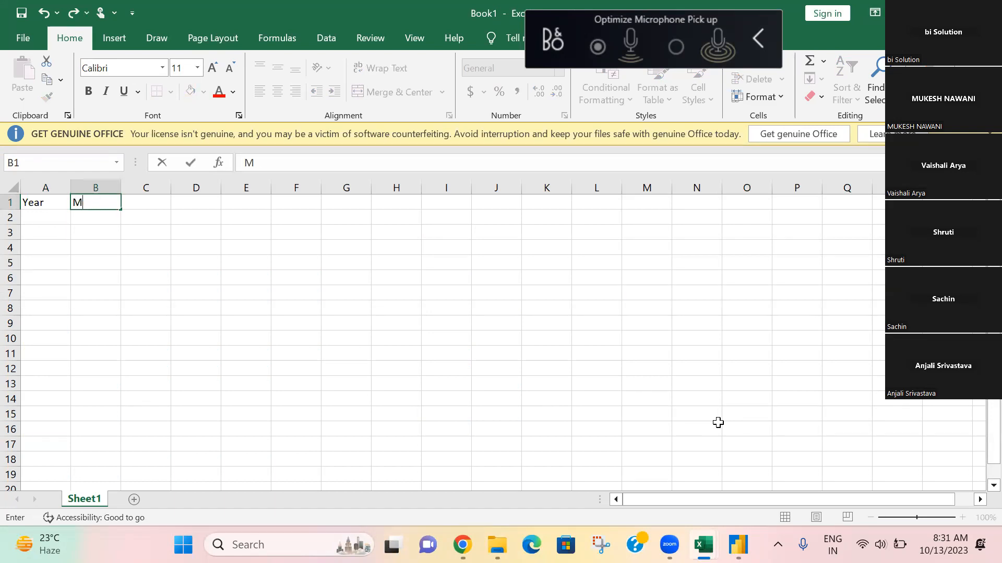
List Month, Month No, Month Name and Qtr Name down column A in cells A2 to A5.
key("Left")
key("Down")
type("Month")
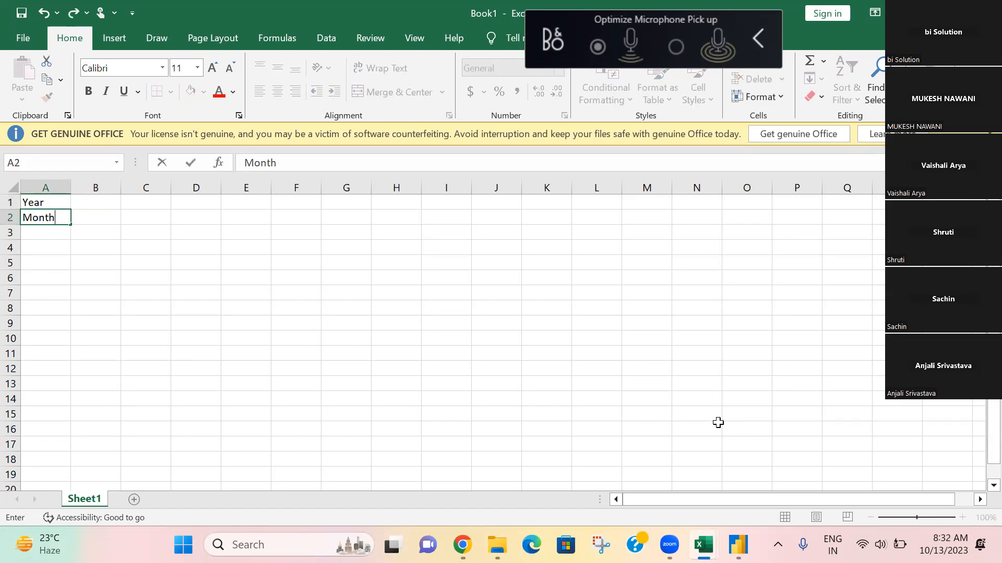
key("Return")
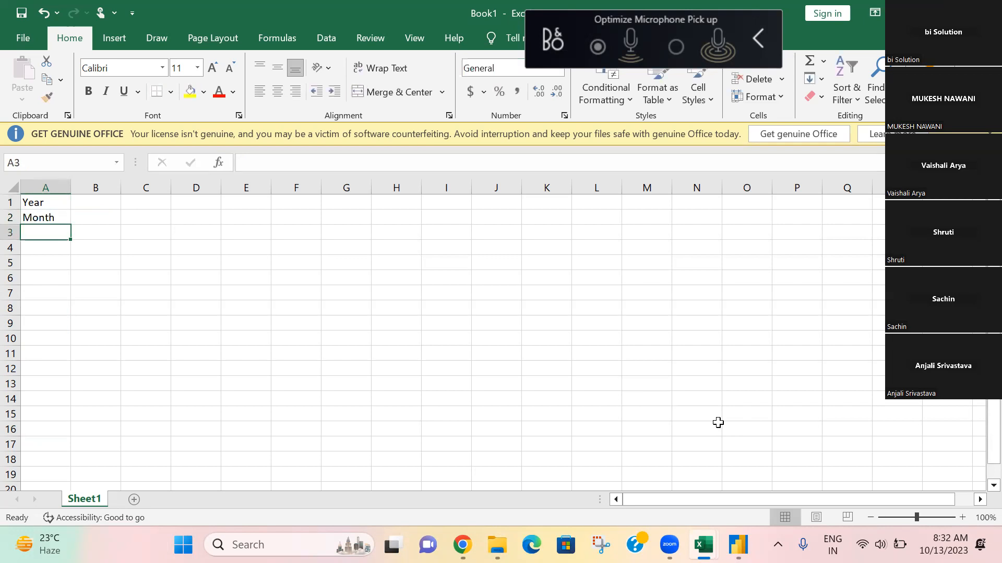
type("Month No")
key("Return")
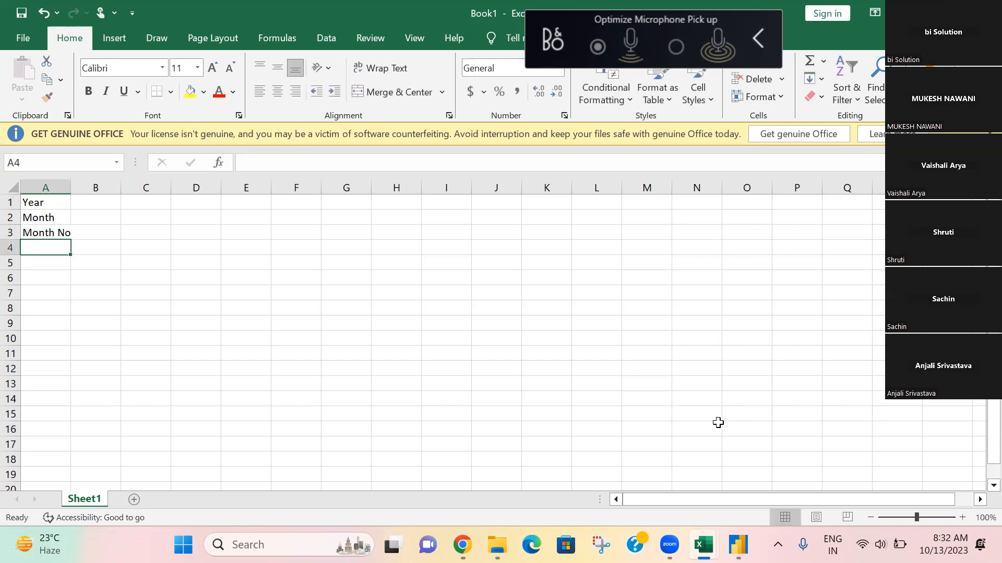
type("Month Name")
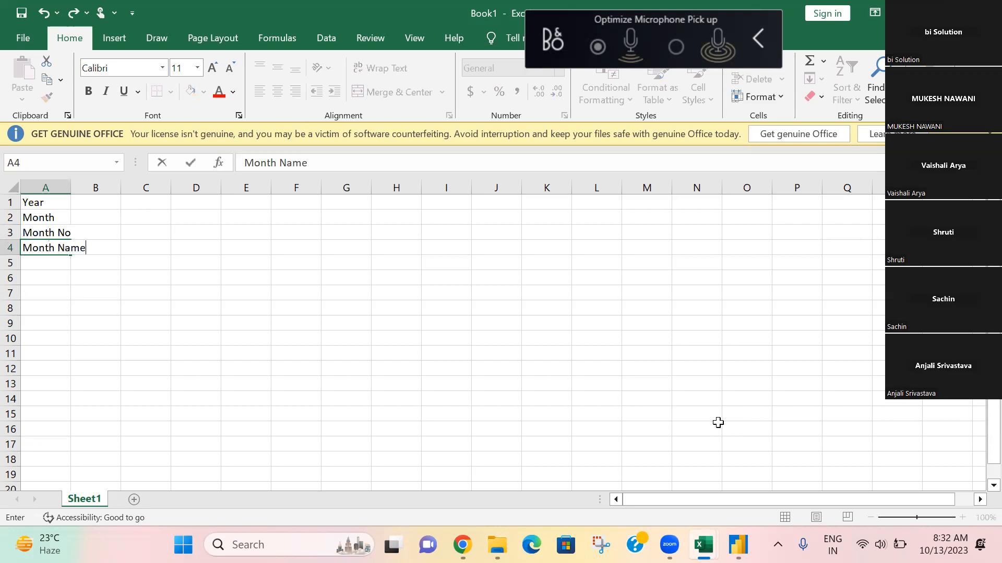
key("Return")
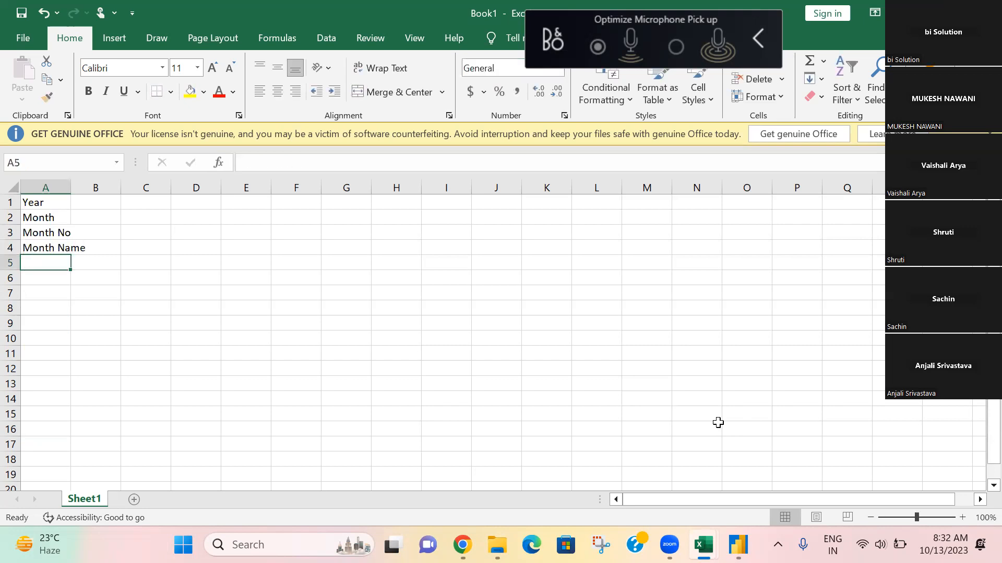
type("Qtr Name")
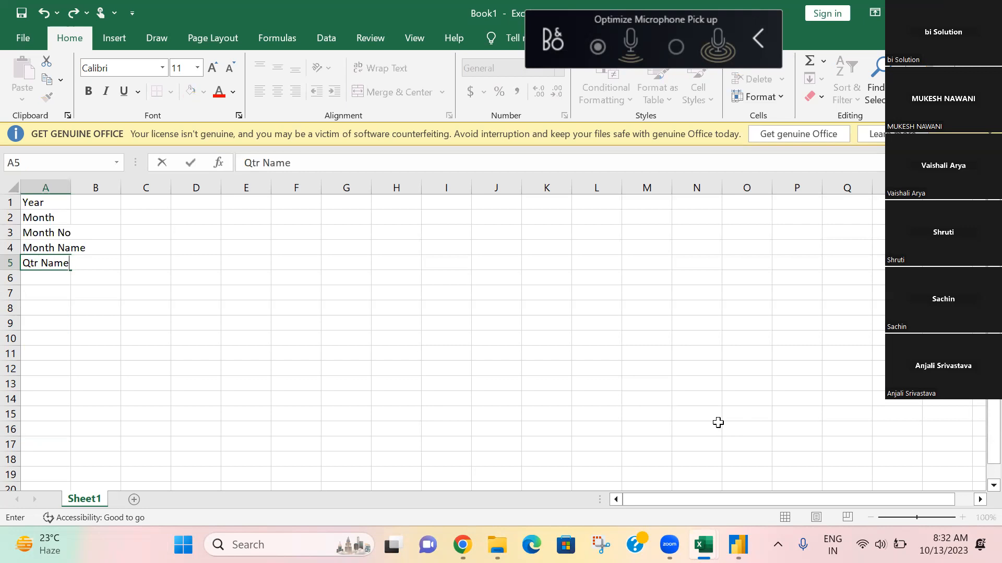
key("Return")
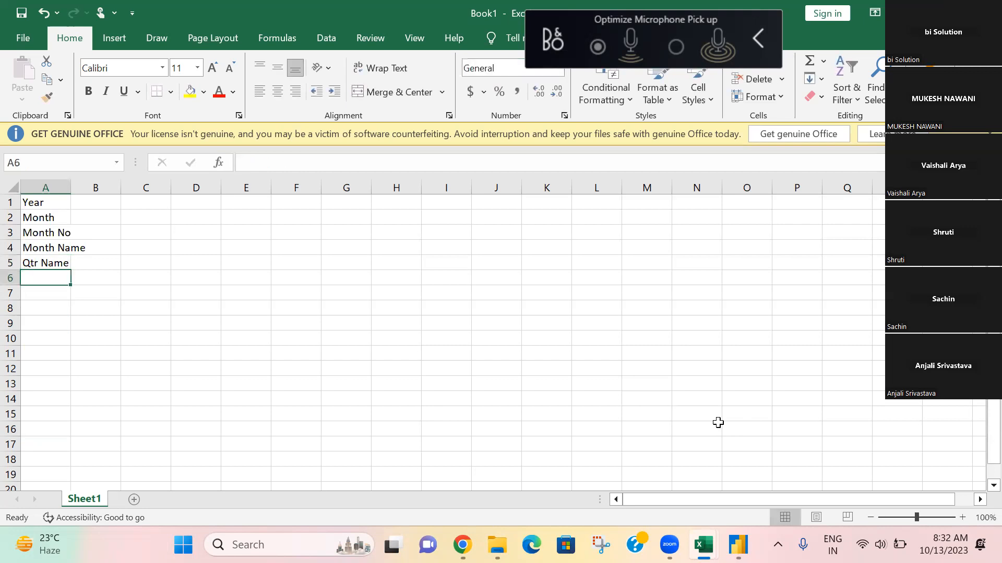
Continue the list of planned calendar columns with Week Name in cell A6 and Year Month in cell A7.
type("Week Name")
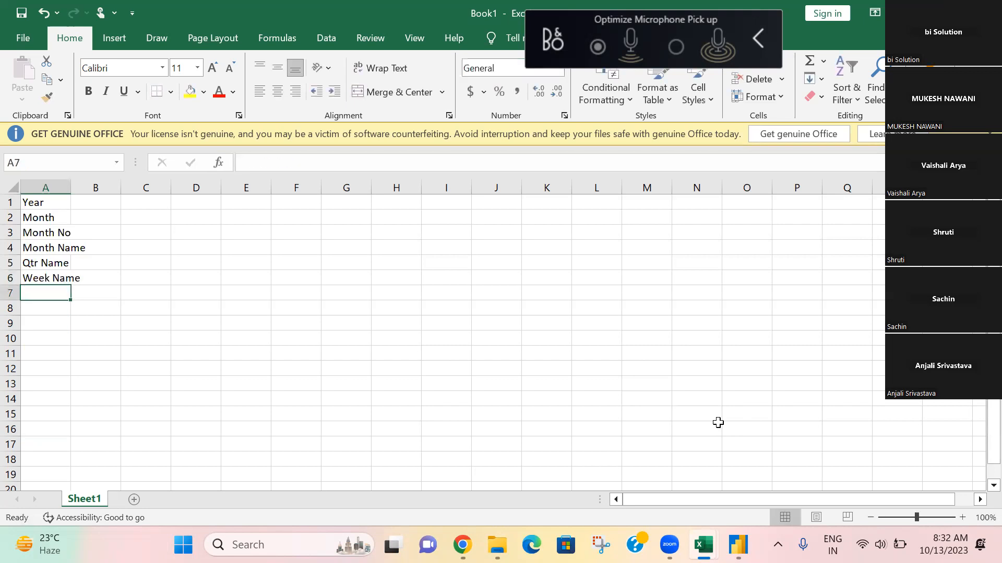
type("Year")
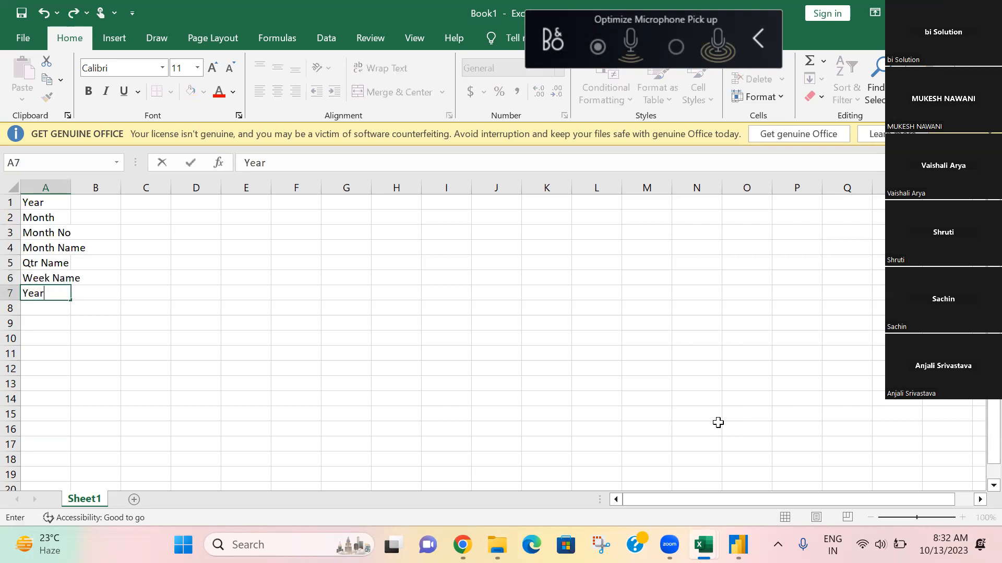
type(" Month")
key("Return")
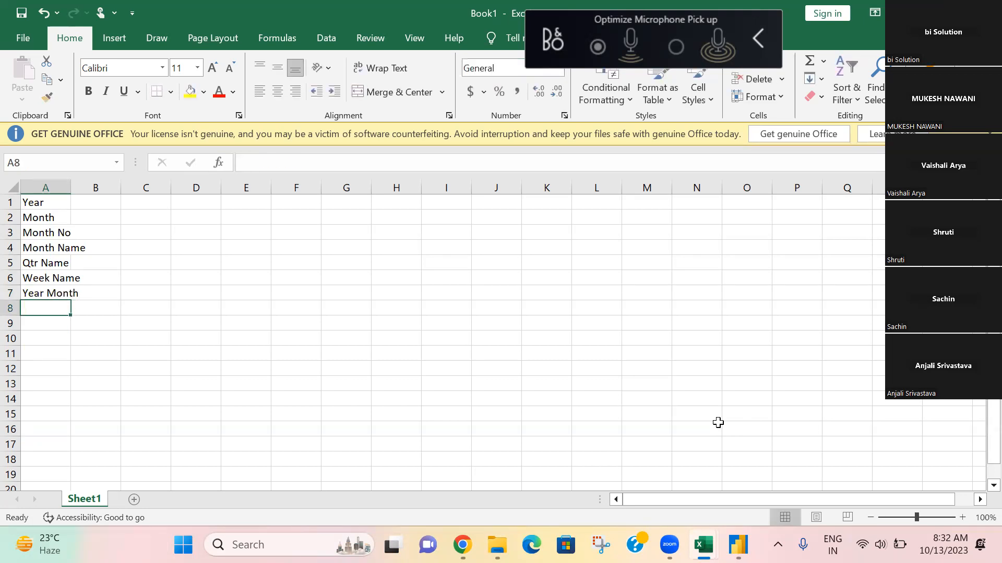
Add Year Qtr to the column list in cell A8.
type("Qtr")
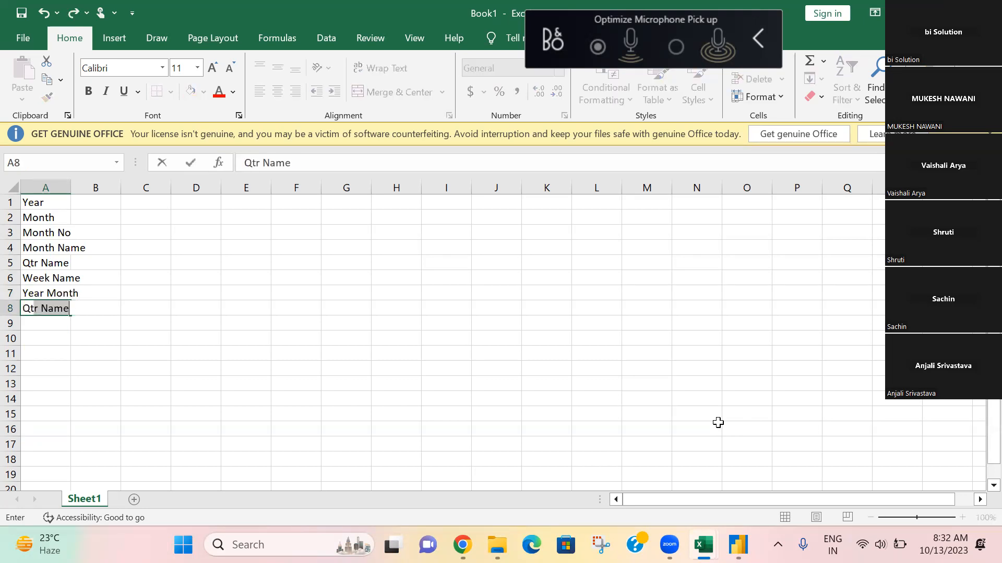
key("BackSpace")
key("BackSpace")
key("BackSpace")
key("BackSpace")
key("BackSpace")
type("Year Qt")
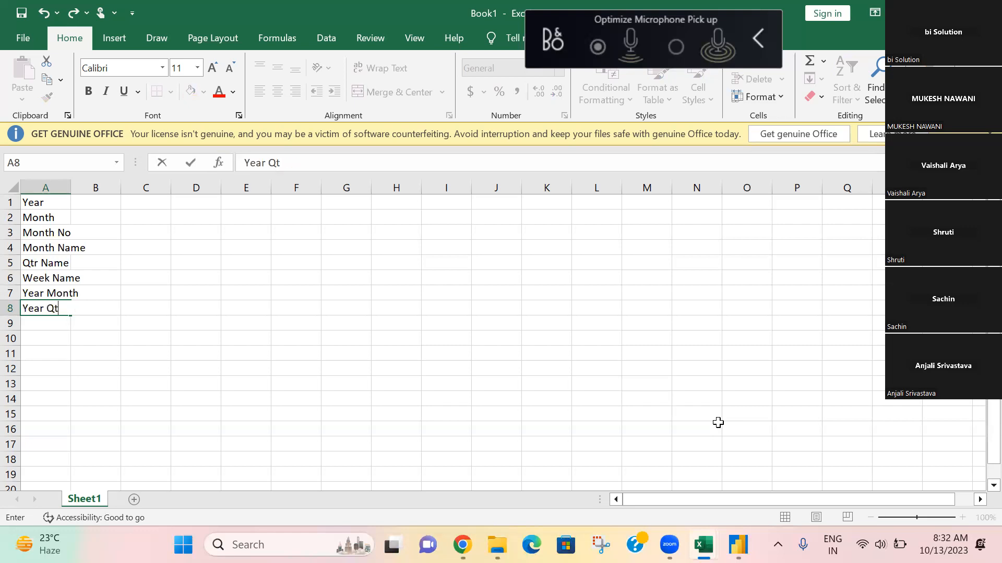
type("r")
key("Return")
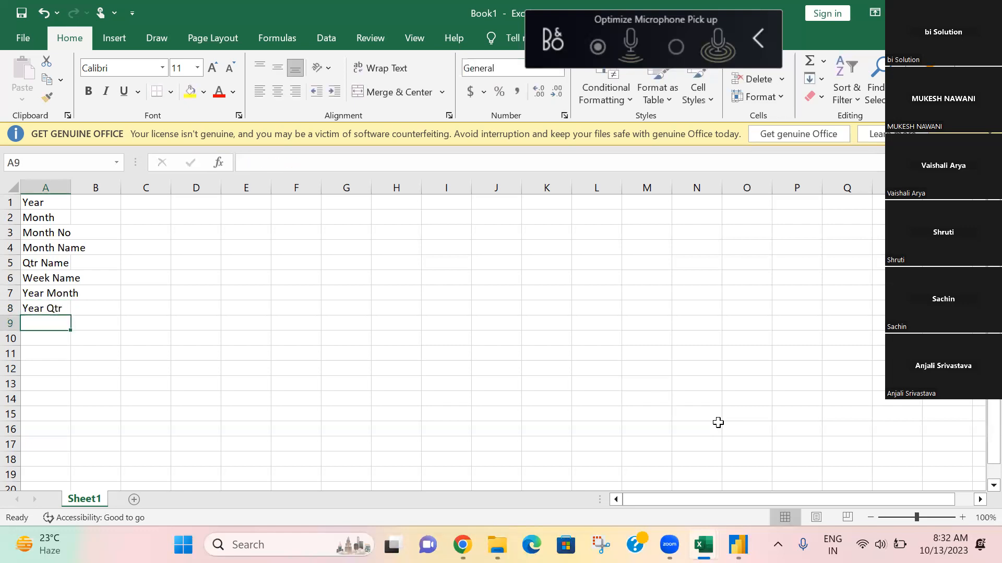
Add Year Week to the column list in cell A9.
type("Yea")
key("BackSpace")
key("BackSpace")
type("ear Wee")
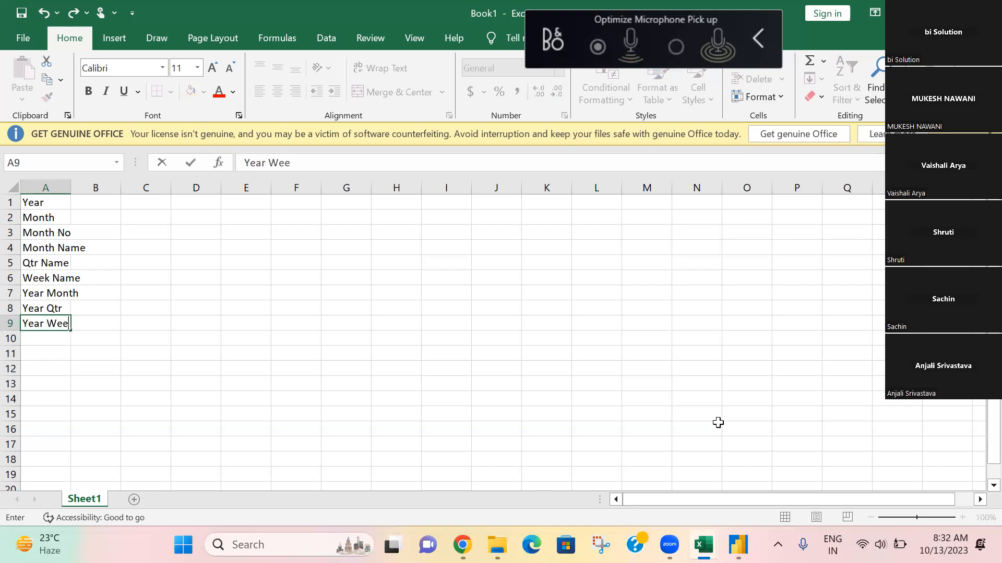
type("k")
key("Return")
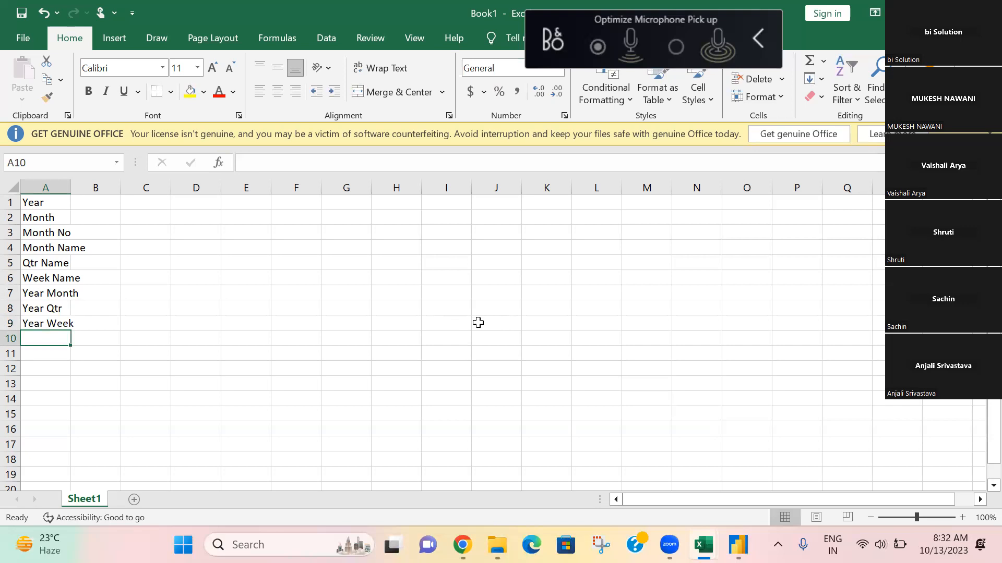
Switch to Power BI and replace CALENDARAUTO() in the Calender table's formula with the CALENDAR function.
key("alt+Tab")
key("alt+Tab")
key("Tab")
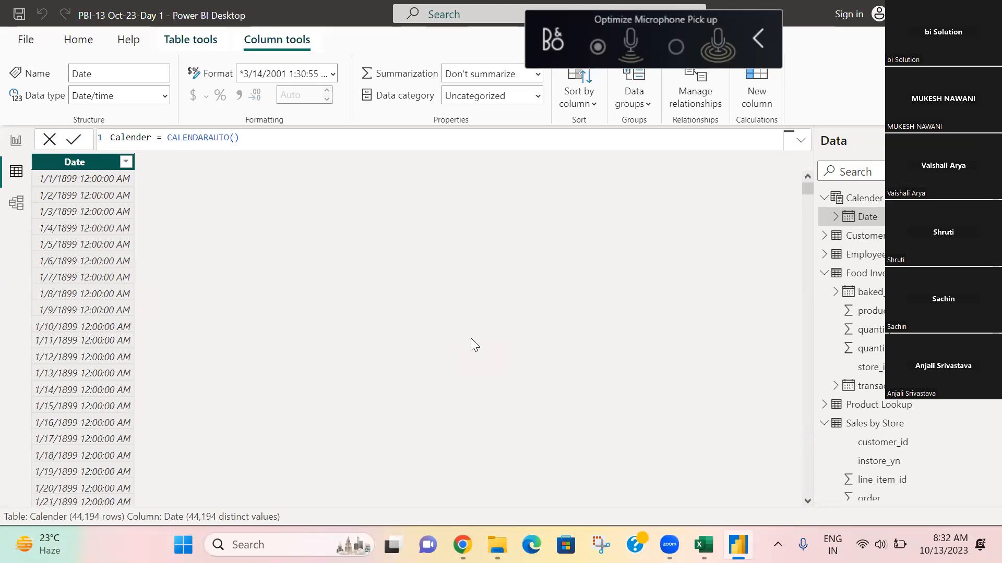
left_click(253, 140)
key("BackSpace")
key("BackSpace")
key("BackSpace")
key("BackSpace")
key("BackSpace")
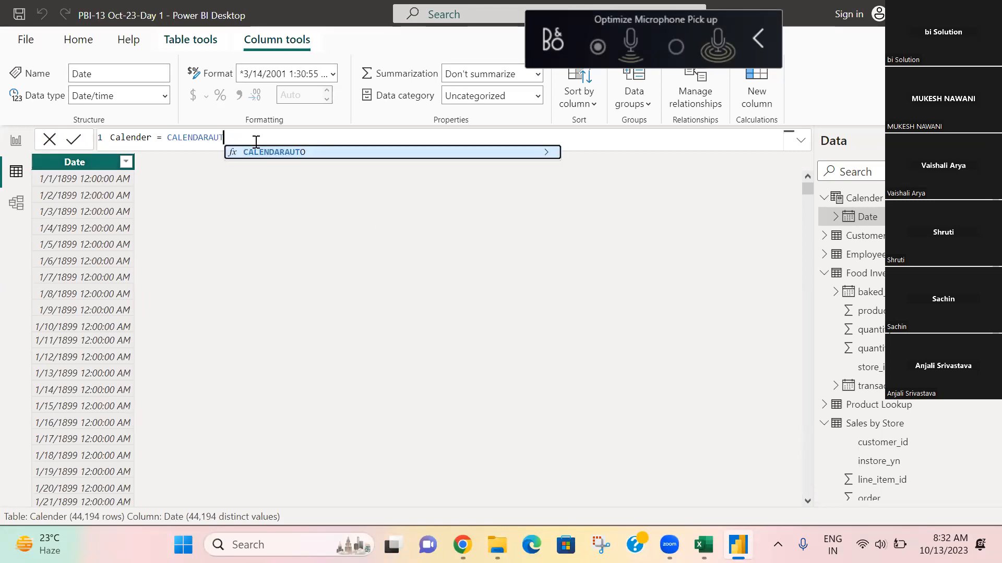
key("BackSpace")
key("BackSpace")
key("BackSpace")
key("BackSpace")
key("BackSpace")
key("BackSpace")
key("BackSpace")
key("BackSpace")
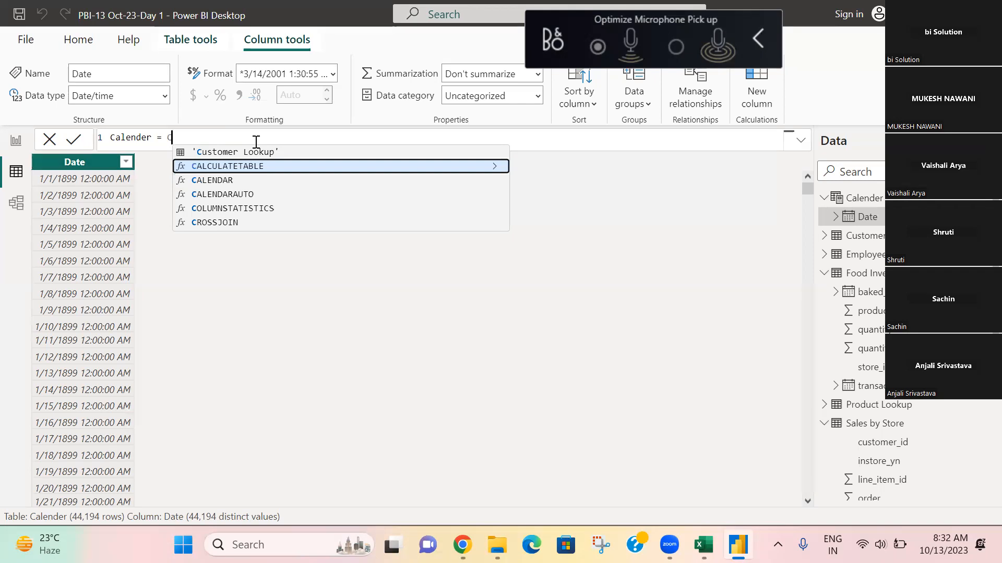
key("BackSpace")
type("Cale")
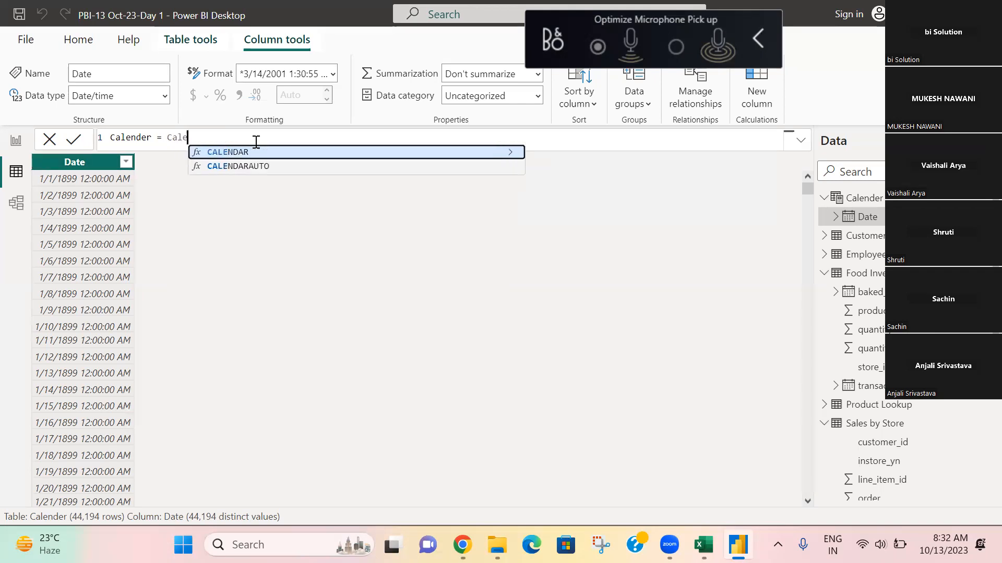
left_click(247, 155)
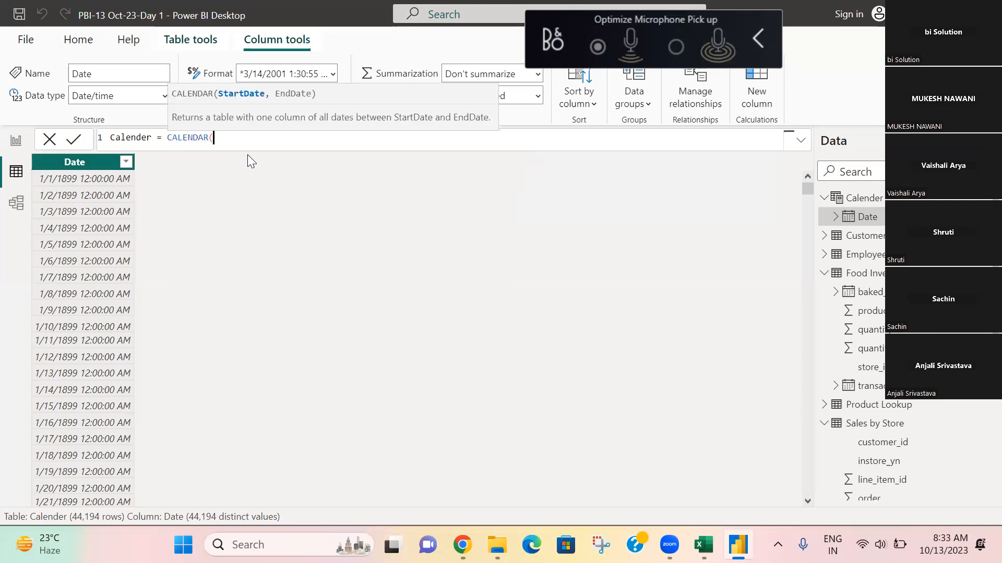
Give CALENDAR the start date MIN('Sales by Store'[transaction_date]).
type("Mon")
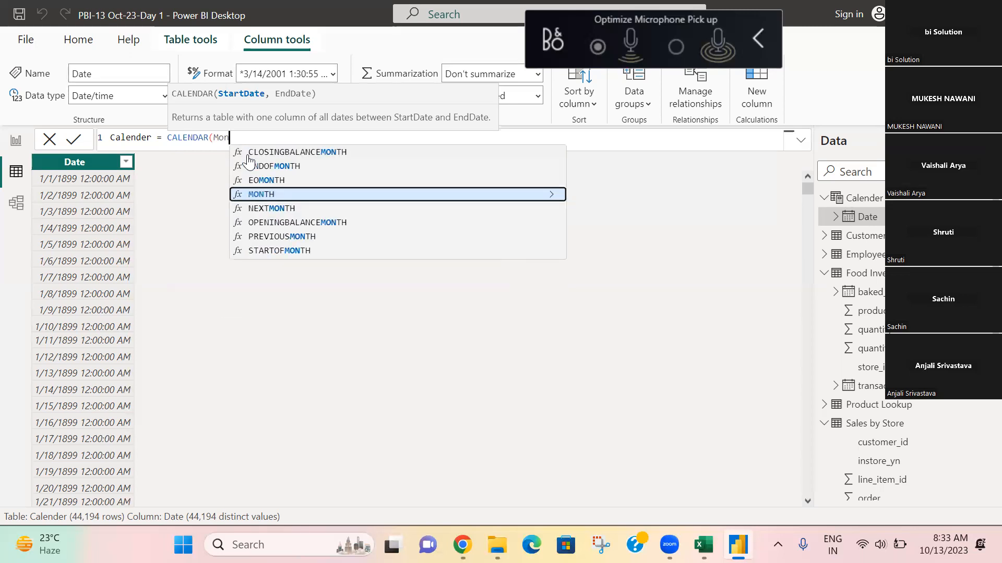
key("BackSpace")
key("BackSpace")
type("in")
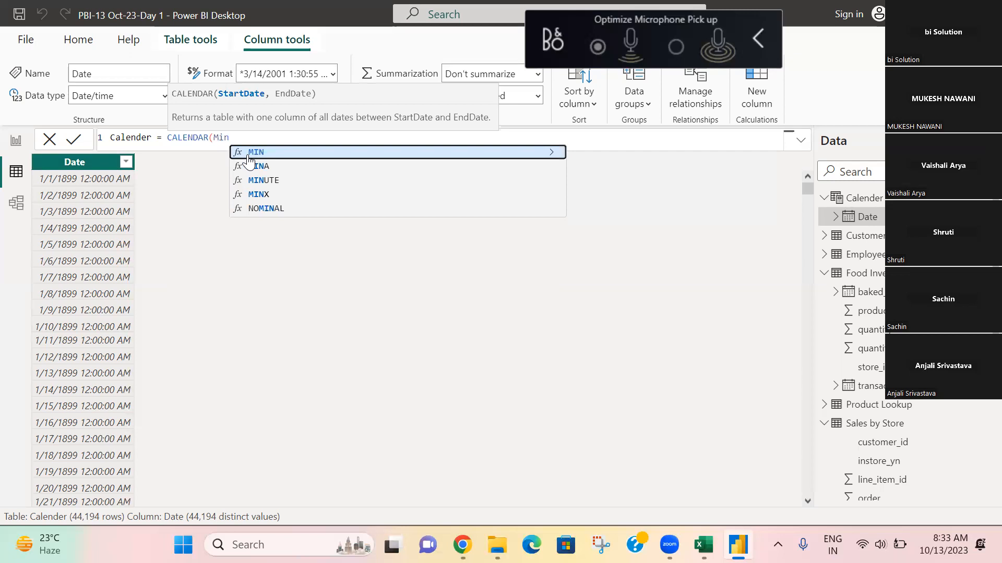
left_click(249, 156)
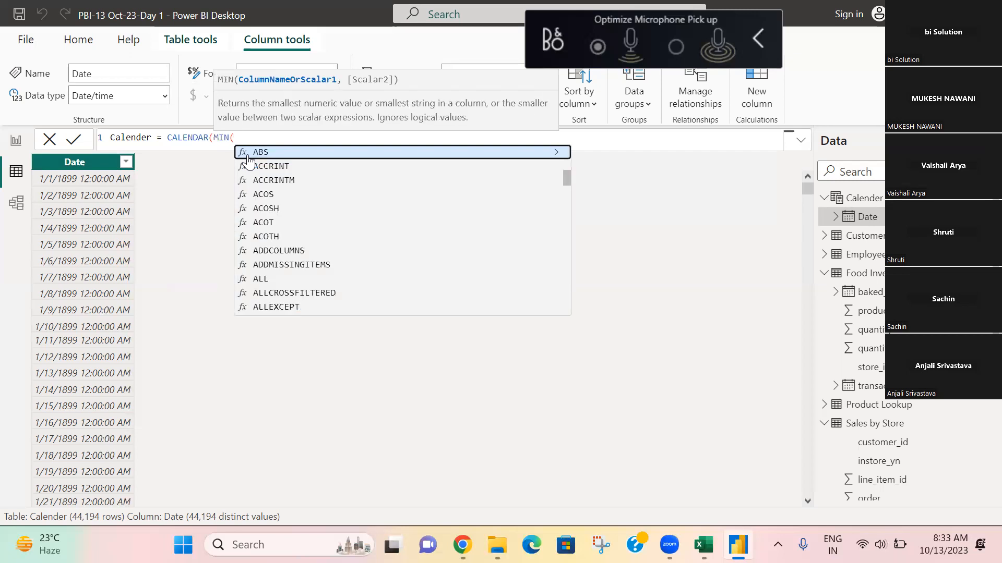
type("TRa")
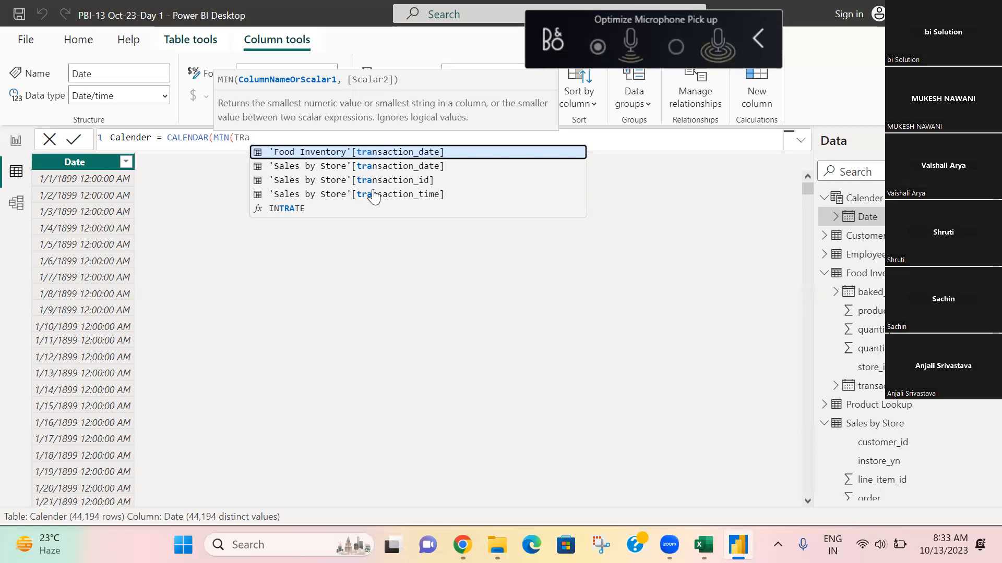
left_click(384, 167)
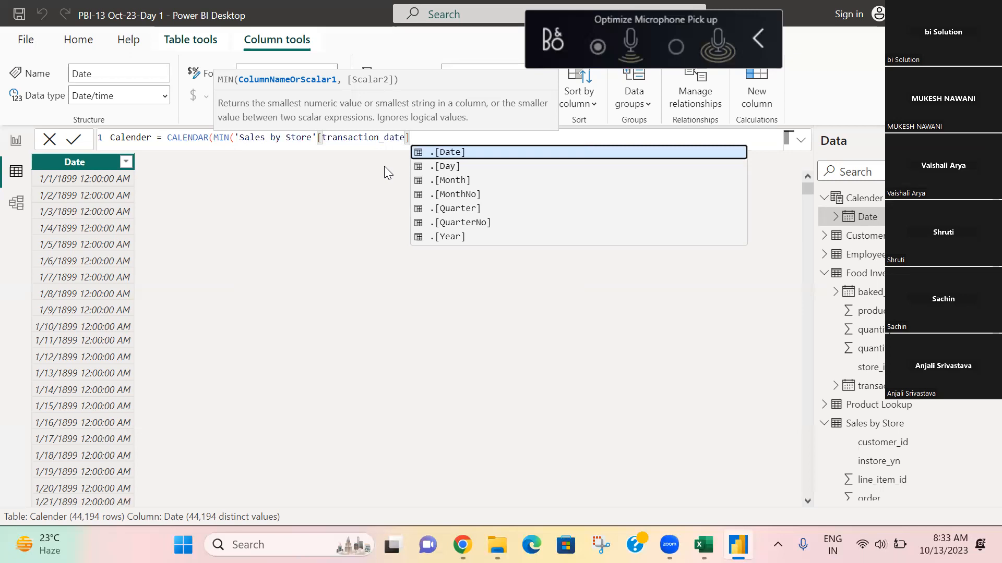
type(")")
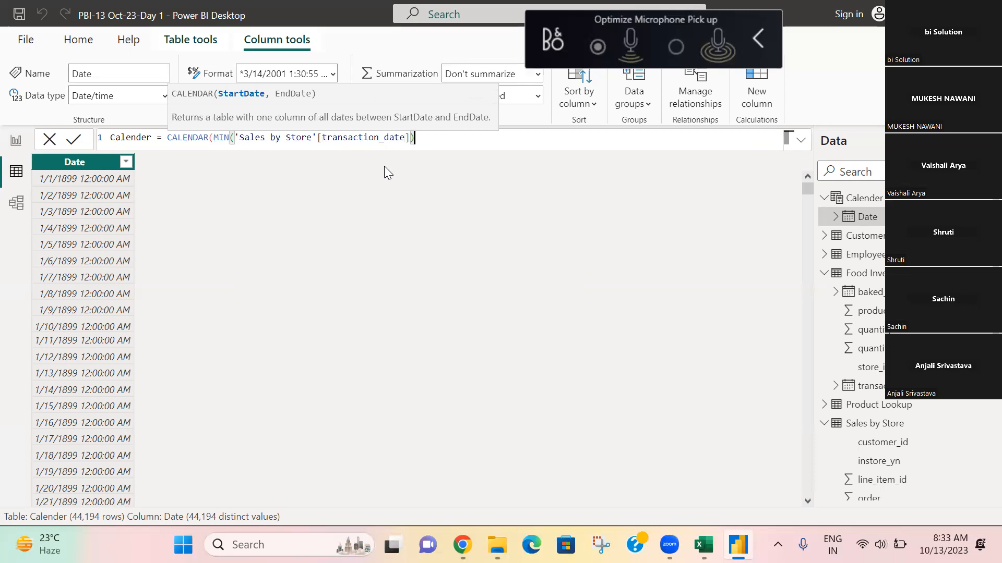
type(",")
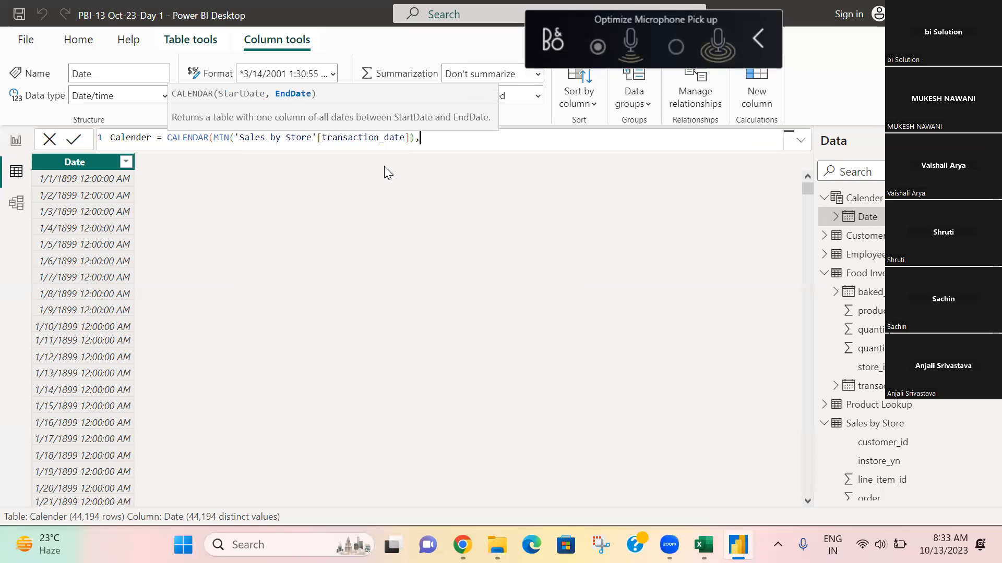
Give CALENDAR the end date MAX('Sales by Store'[transaction_date]) and commit the completed Calender table formula.
type("Ma")
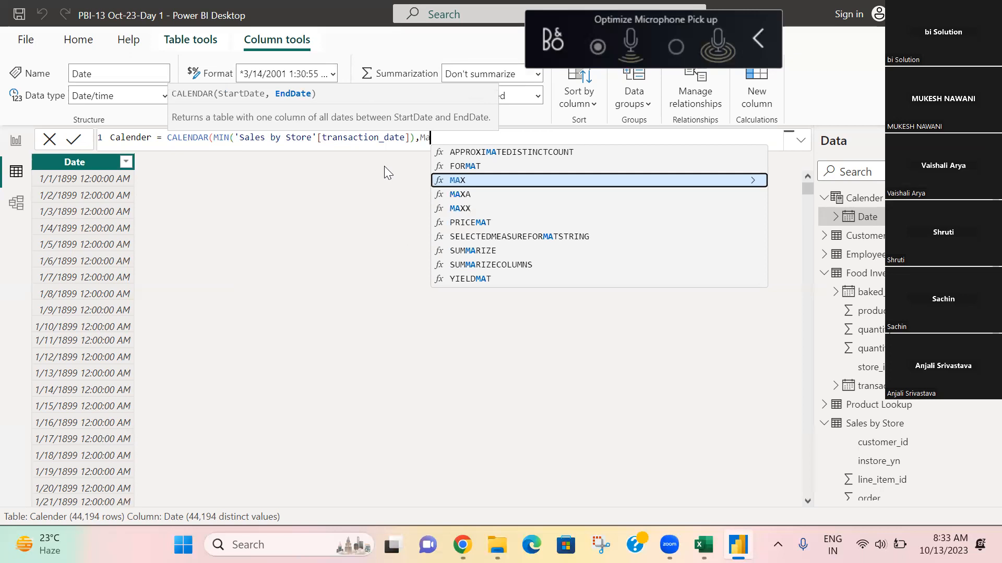
left_click(489, 183)
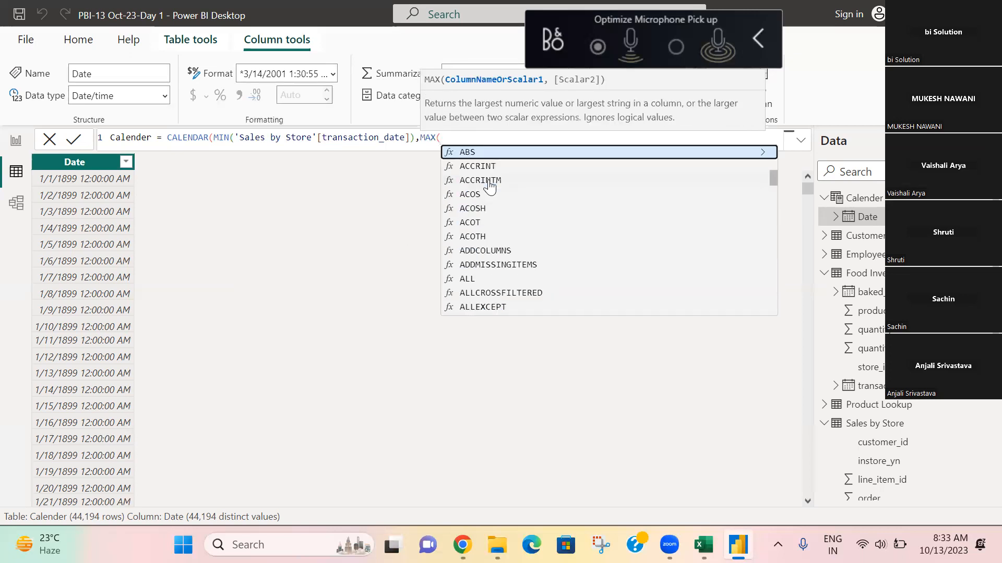
type("TRa")
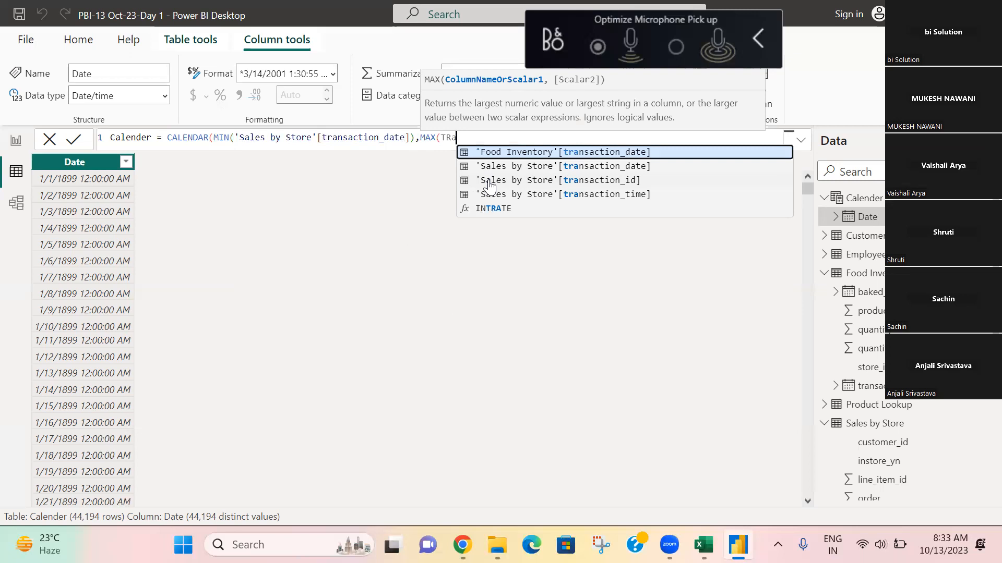
left_click(553, 168)
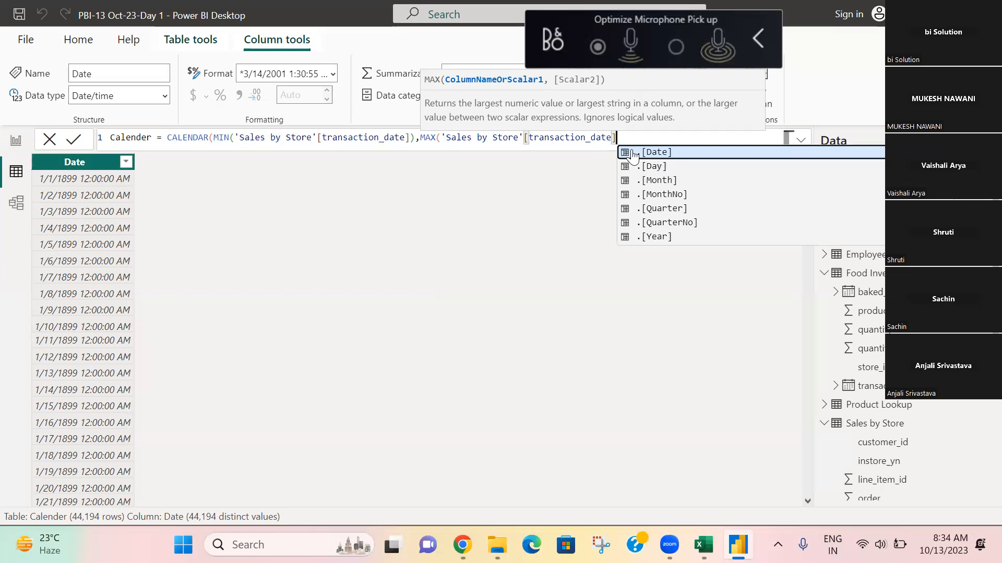
type(")")
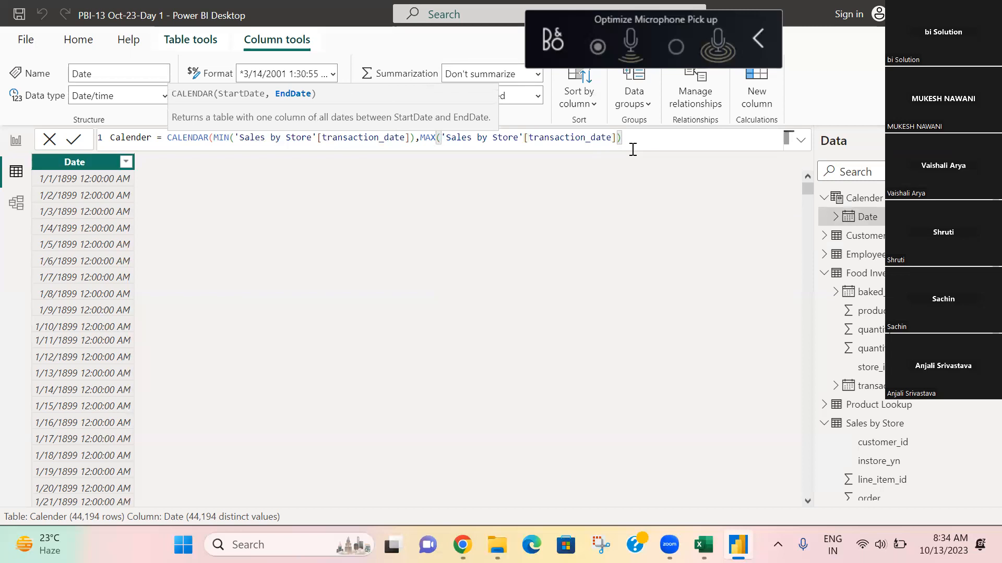
key("Return")
left_click(632, 149)
type(")")
key("Return")
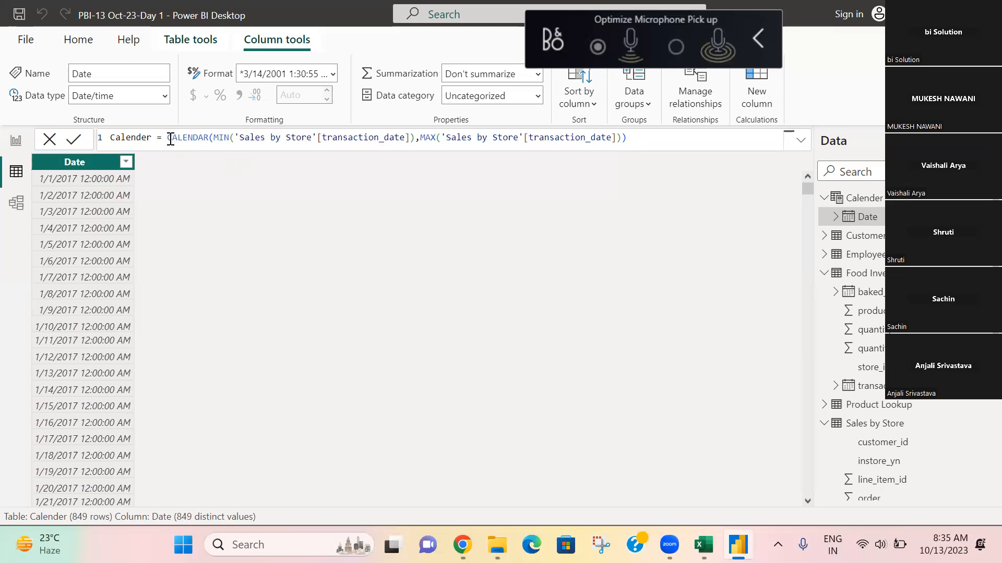
Examine the revised Calender formula and the Date column's filter options without applying a filter.
left_click_drag(168, 139, 224, 139)
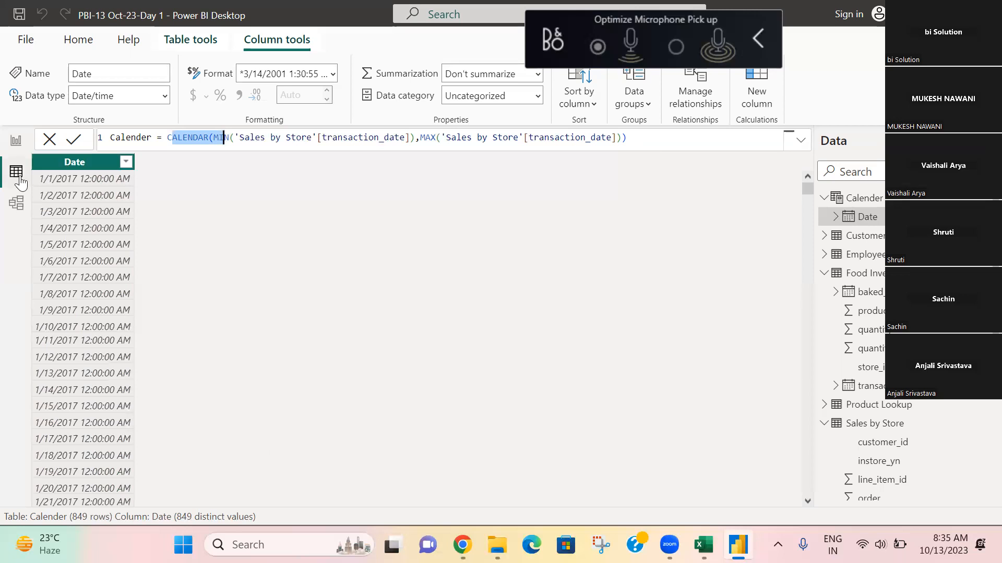
left_click_drag(148, 137, 94, 139)
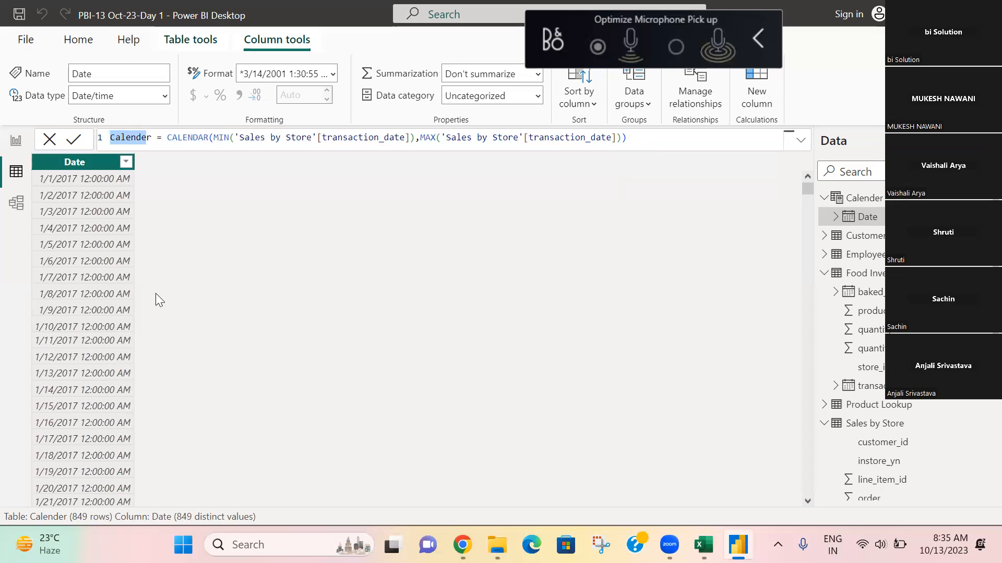
left_click(126, 163)
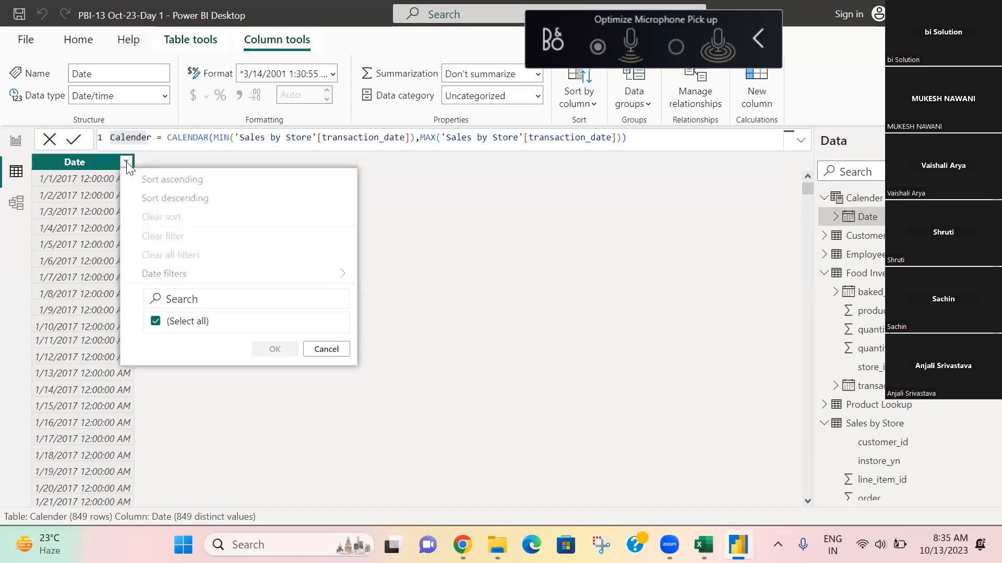
left_click(715, 273)
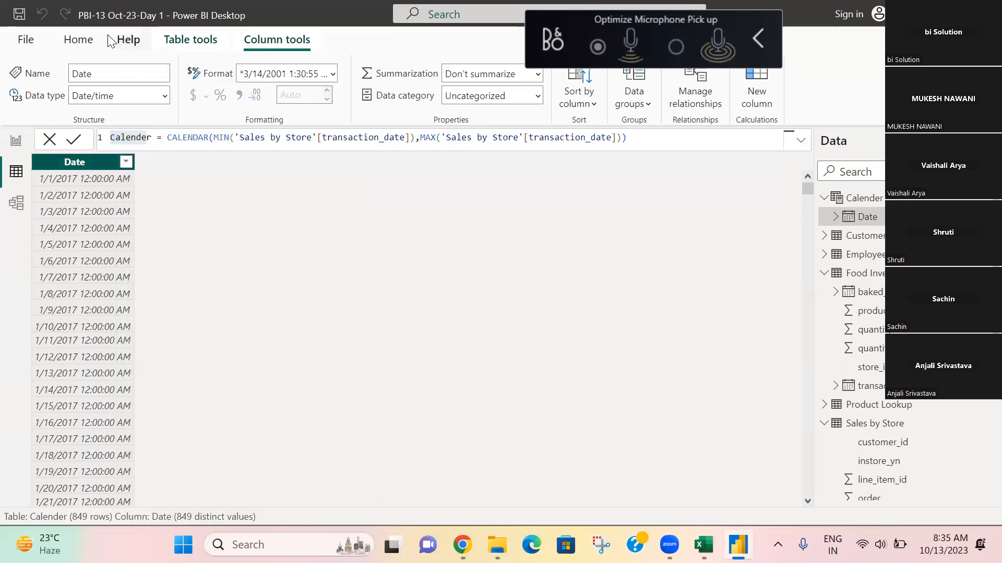
Change the data type of the Calender table's Date column to Date.
left_click(79, 40)
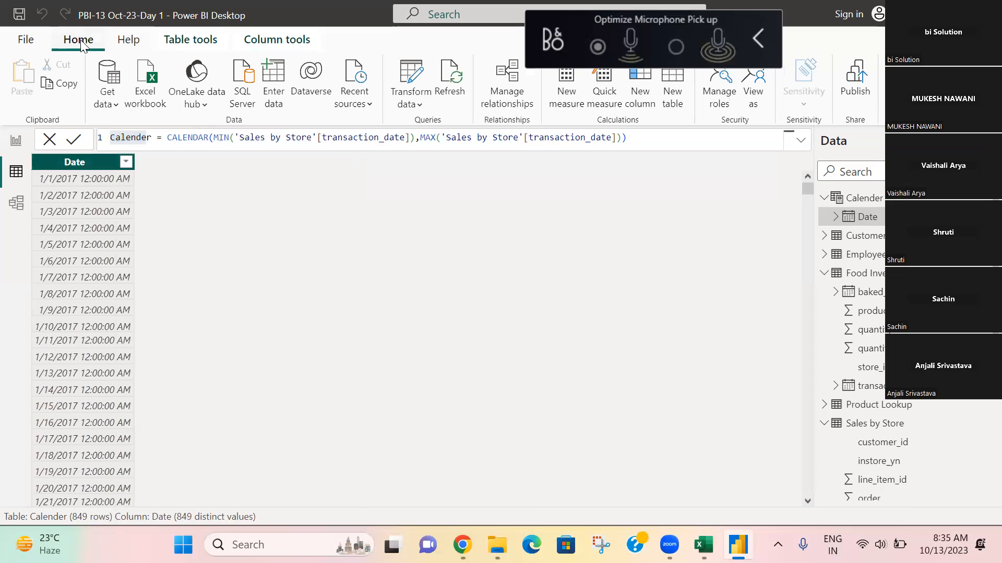
left_click(278, 42)
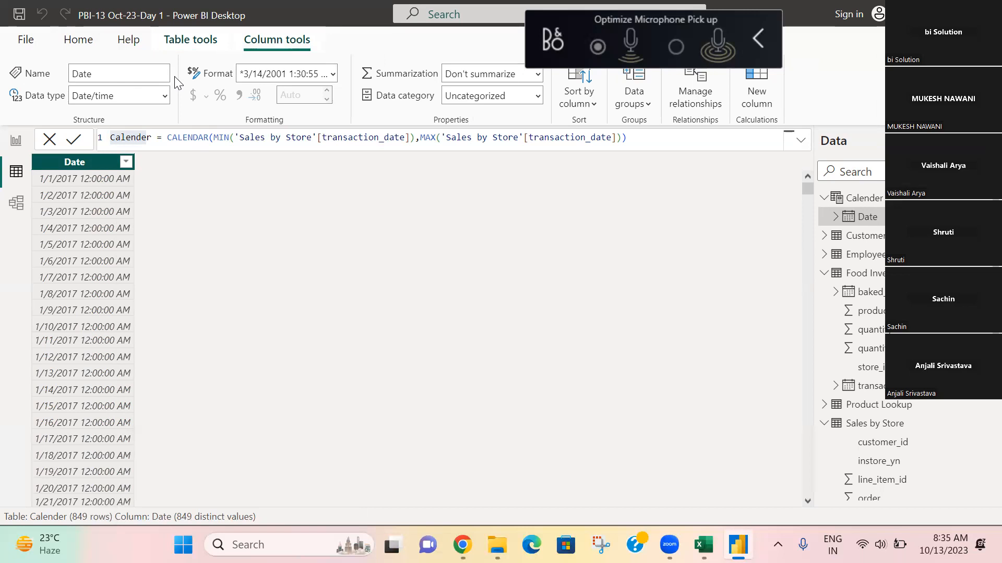
left_click(167, 99)
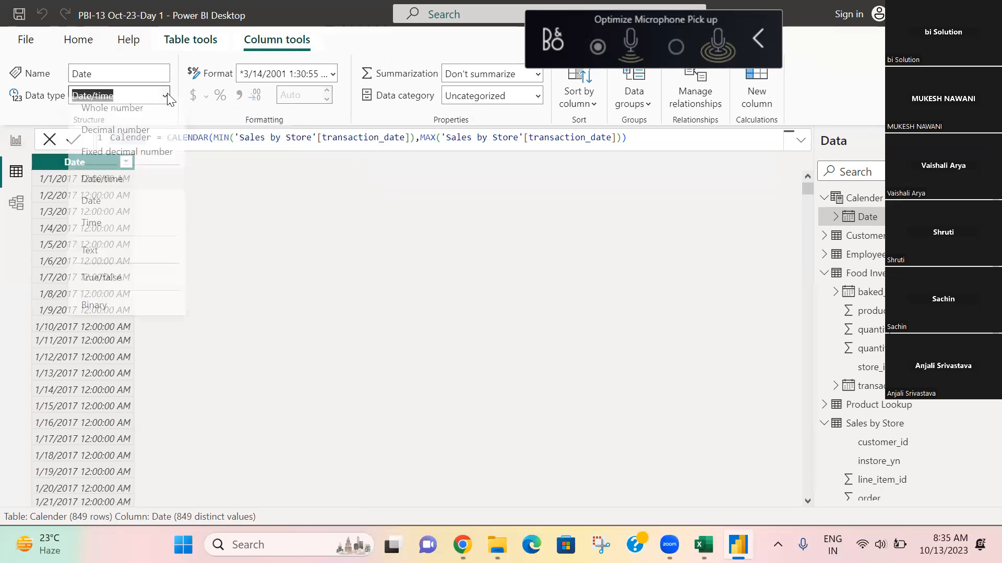
left_click(102, 205)
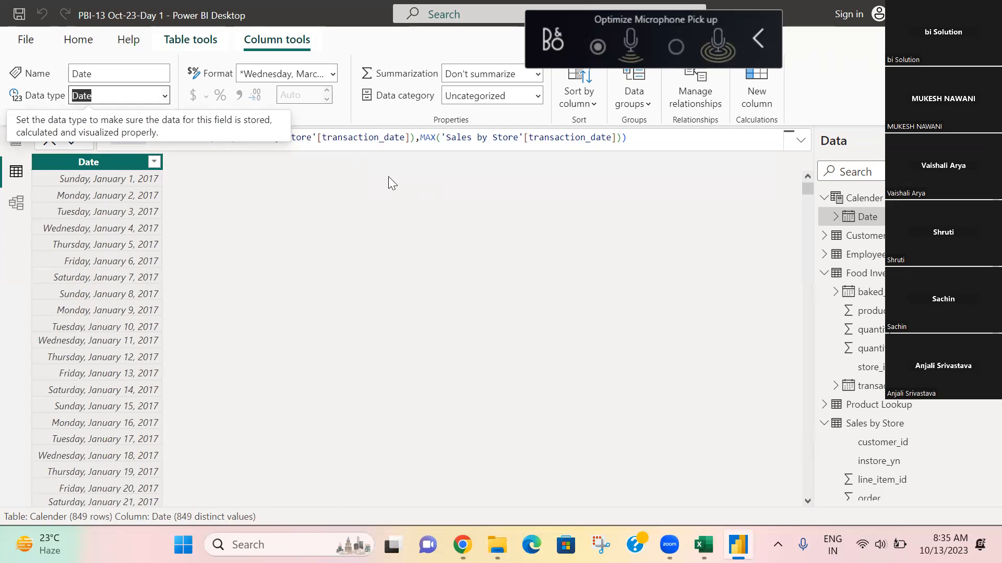
Set the display format of the Calender table's Date column to Short Date.
left_click(329, 74)
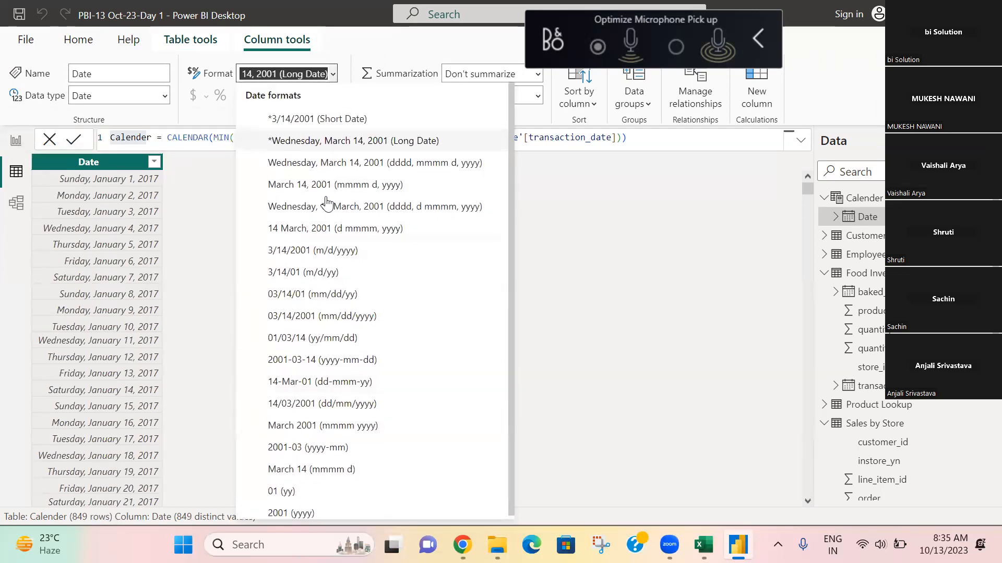
left_click(325, 125)
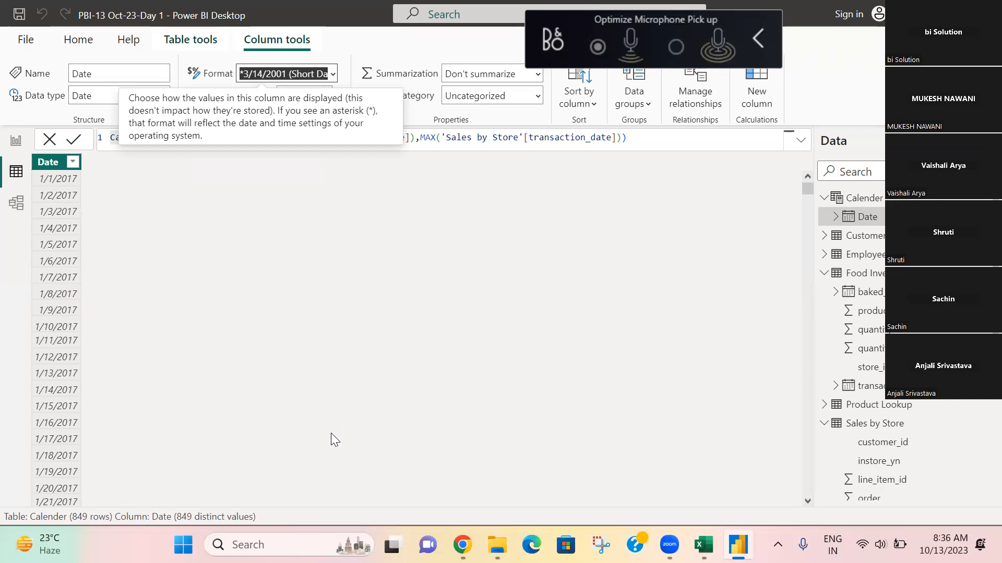
Switch to the Excel list of planned calendar columns and widen column A to fit its entries.
key("alt+Tab")
key("alt+Tab")
key("alt+Tab")
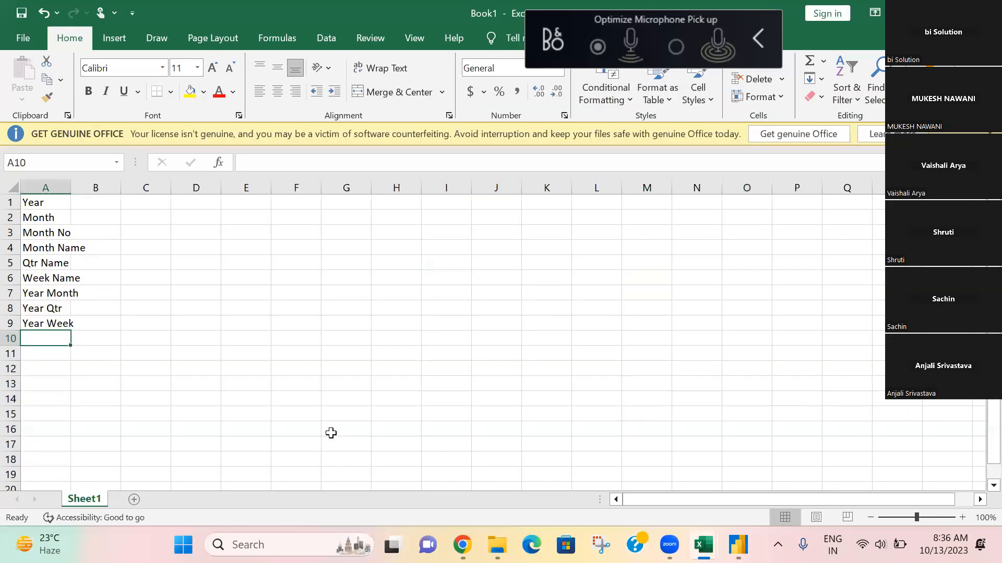
left_click_drag(70, 188, 110, 188)
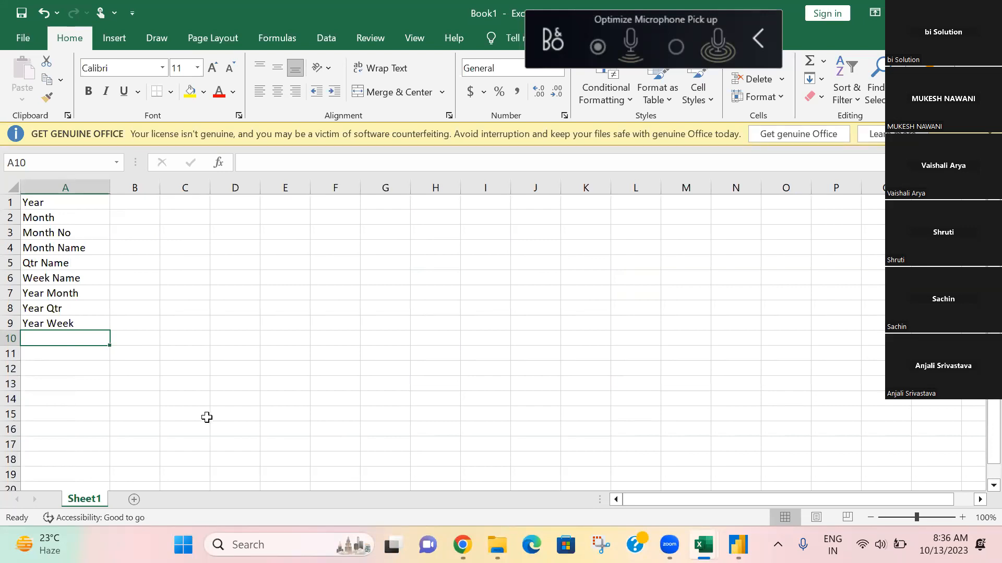
Switch back to Power BI and add a calculated column Year = YEAR(Calender[Date]) to the Calender table.
key("alt+Tab")
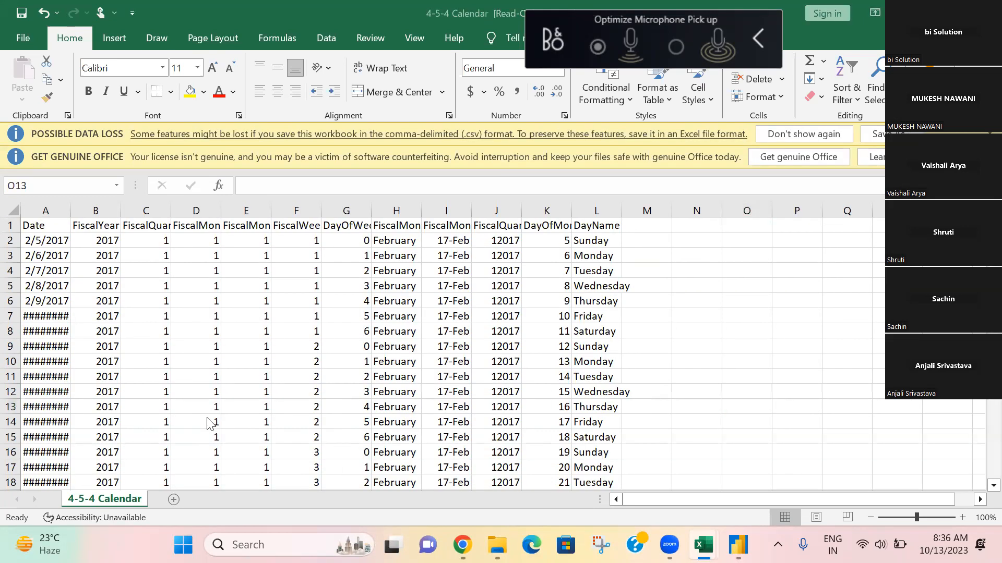
key("alt+Tab")
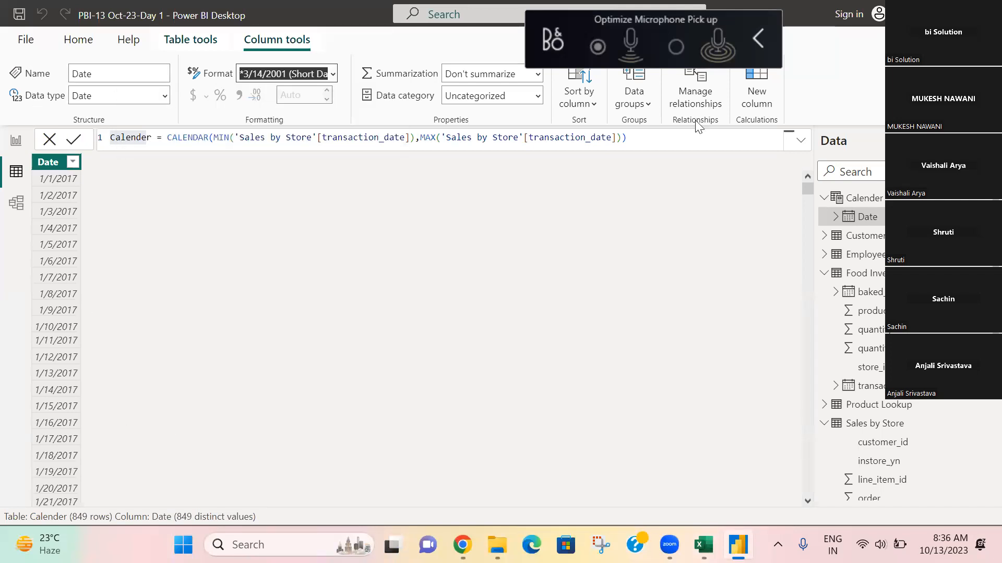
left_click(755, 98)
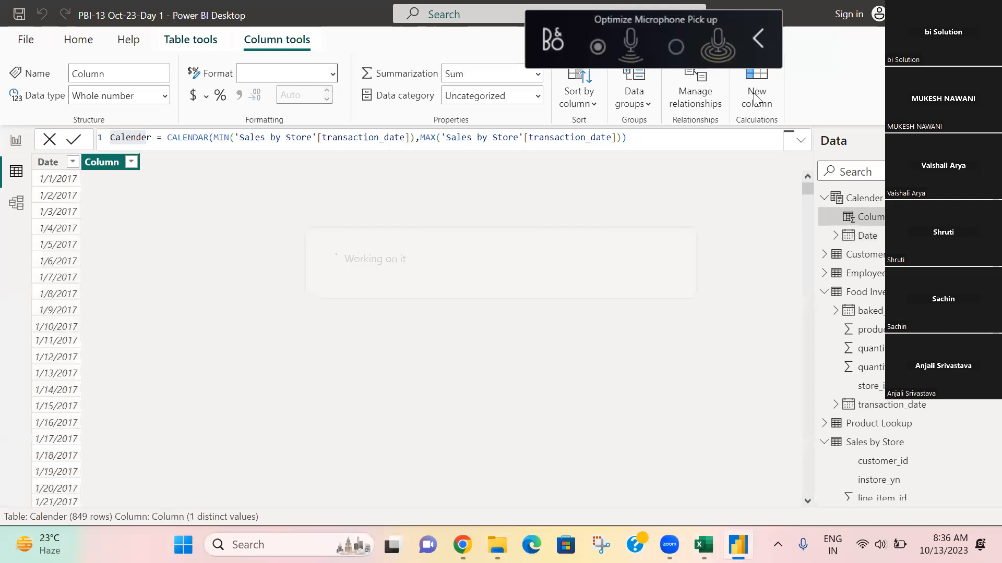
type("Ye")
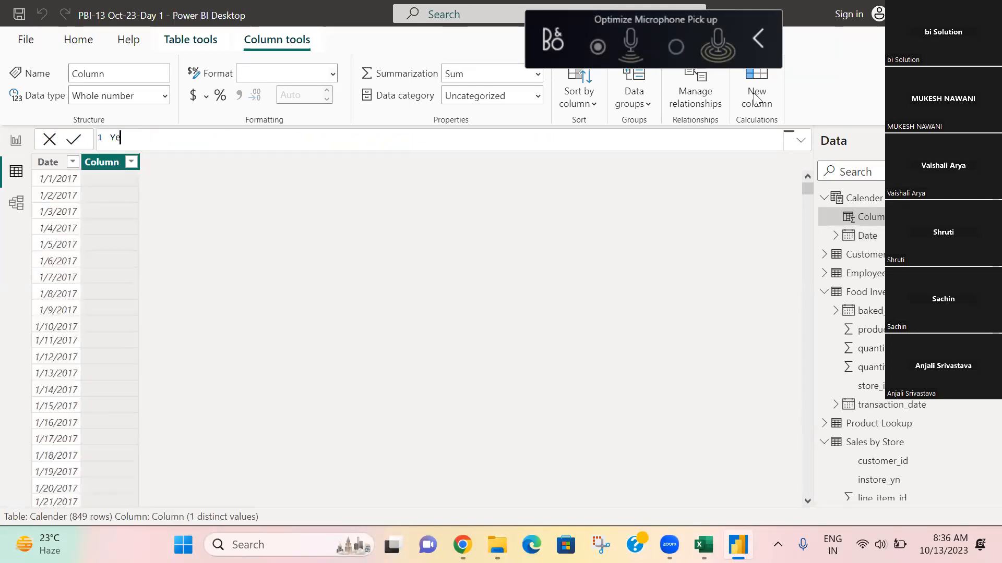
type("ar=Year")
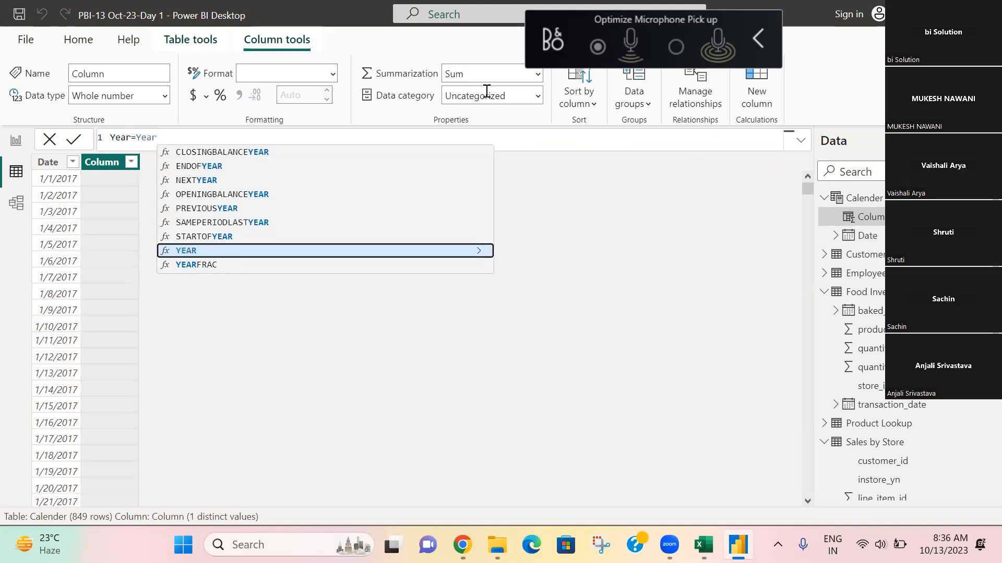
left_click(188, 250)
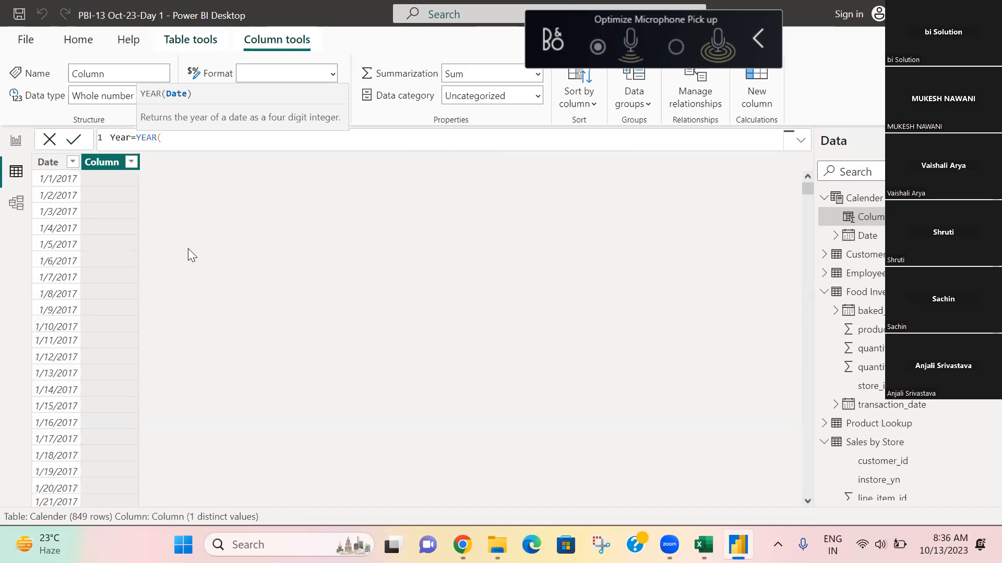
type("cale")
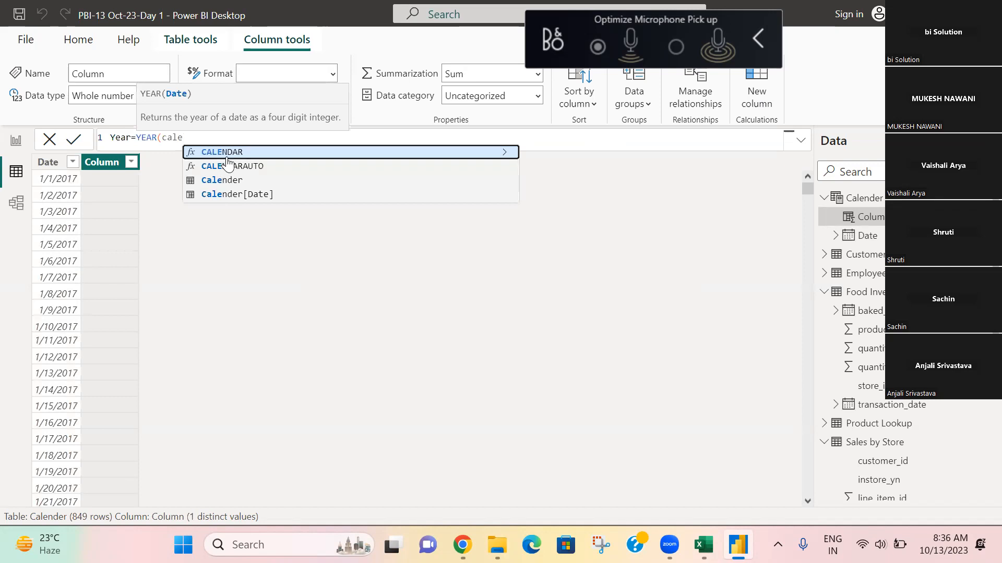
left_click(218, 188)
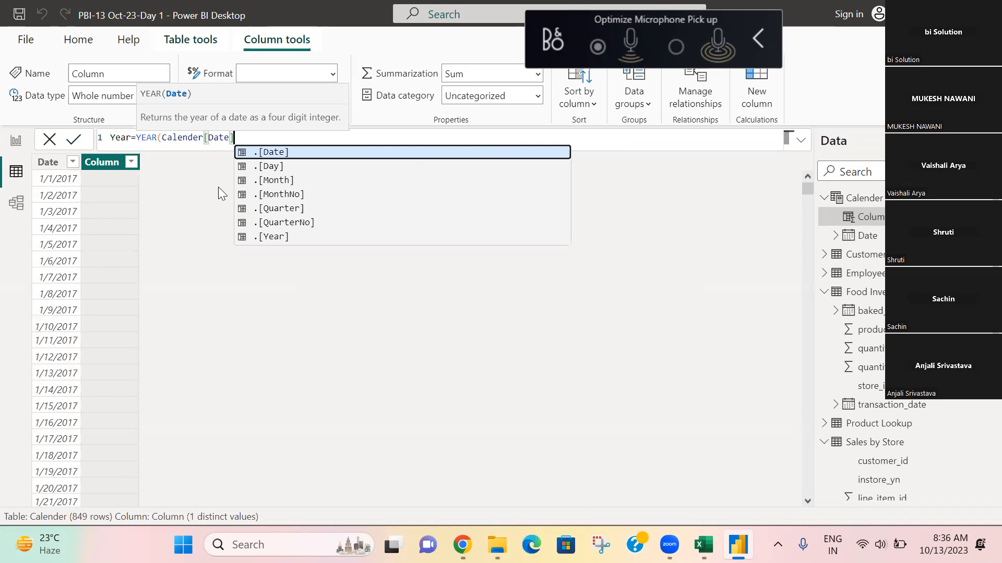
type(")")
key("Return")
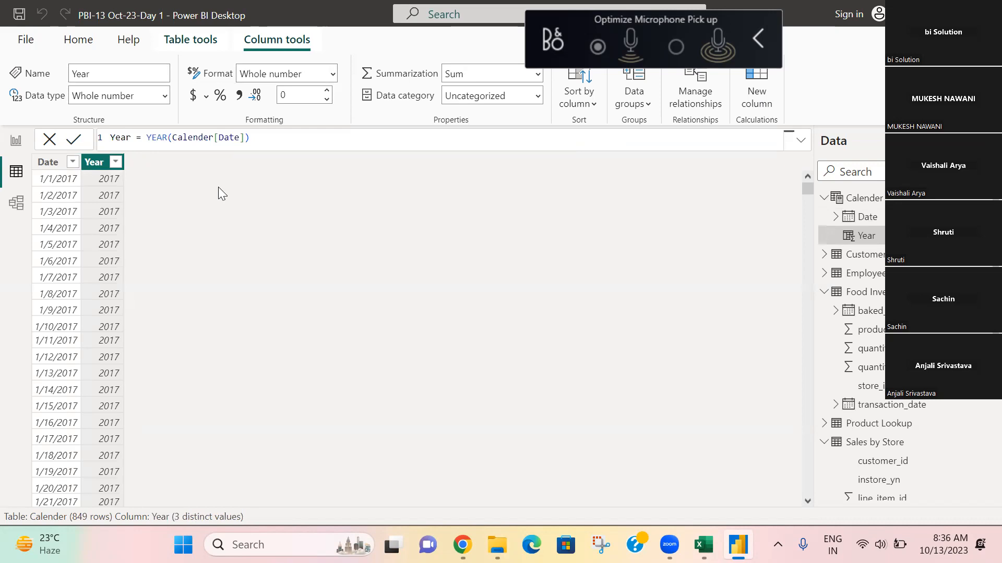
Add another calculated column to the Calender table, defined as Month = EOMONTH(Calender[Date]).
left_click(757, 92)
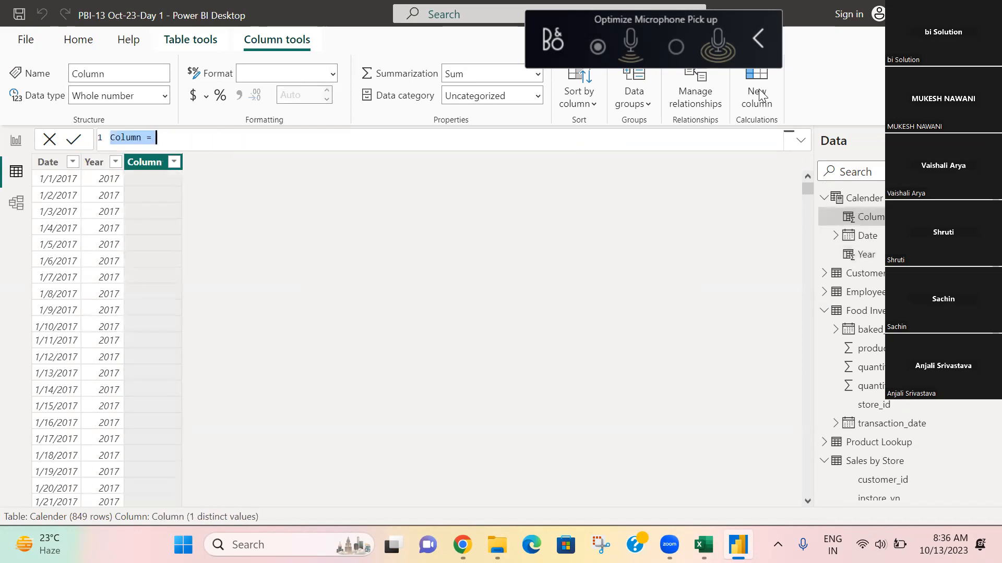
type("Mo")
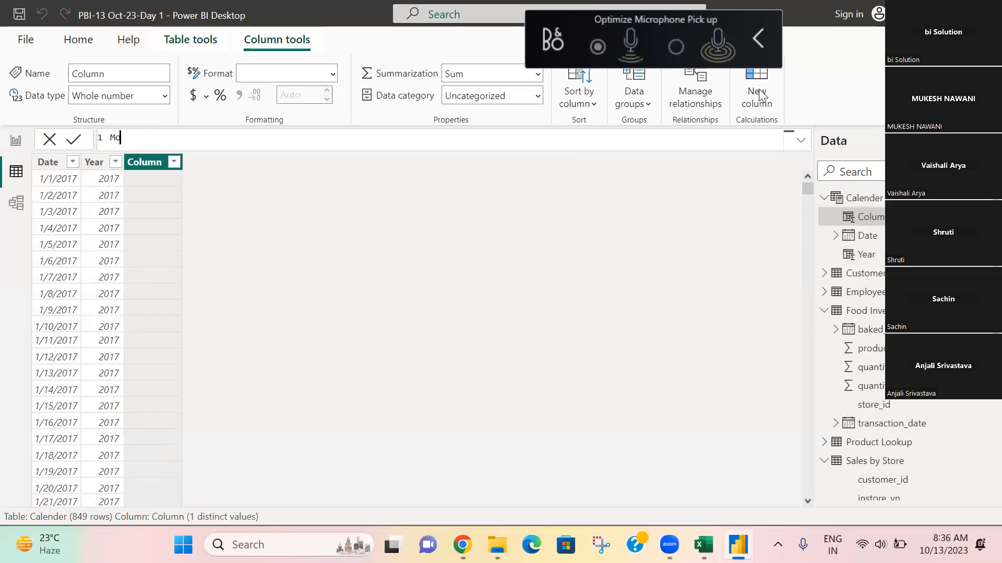
type("nth=Mon")
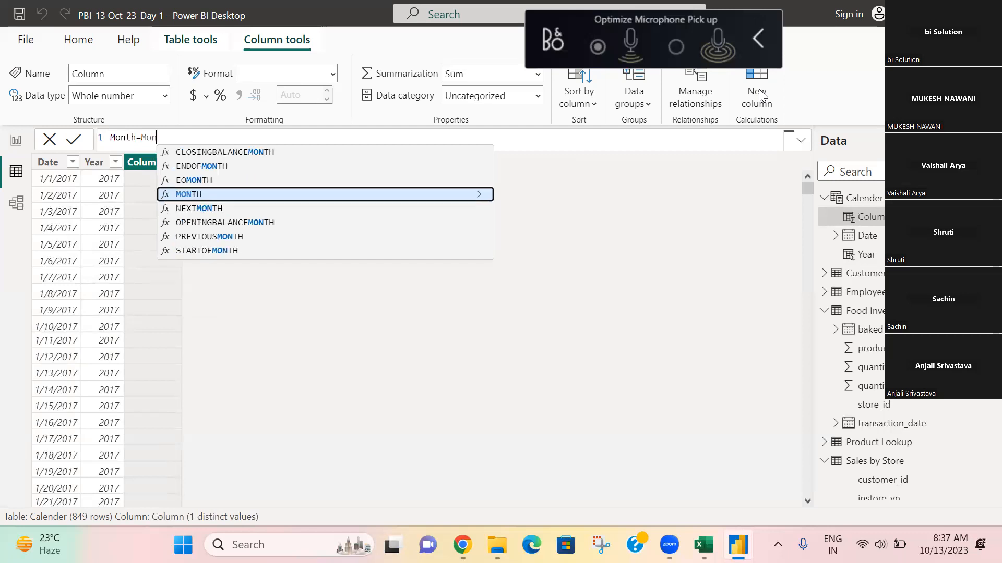
left_click(192, 184)
type("Cale")
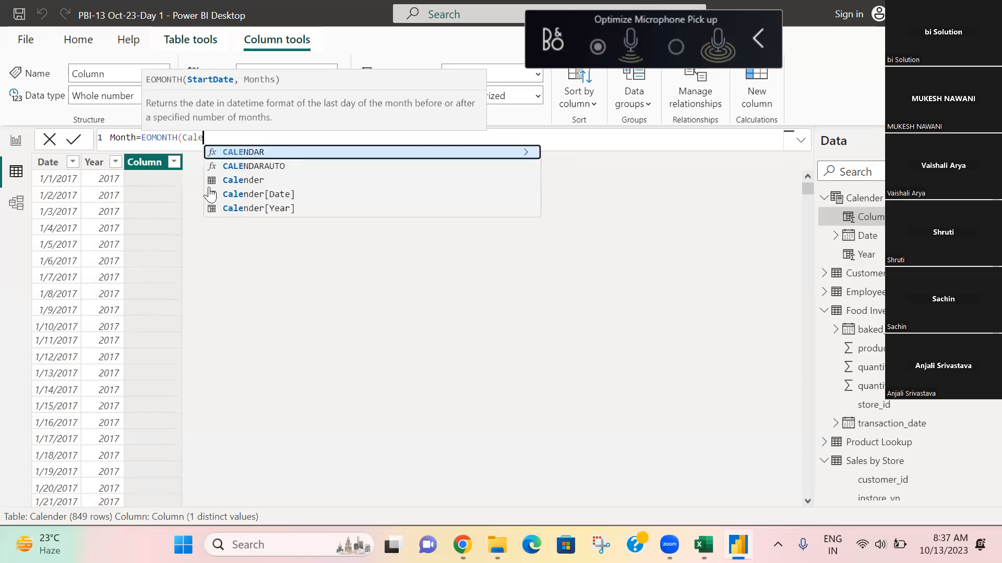
left_click(280, 196)
type(")")
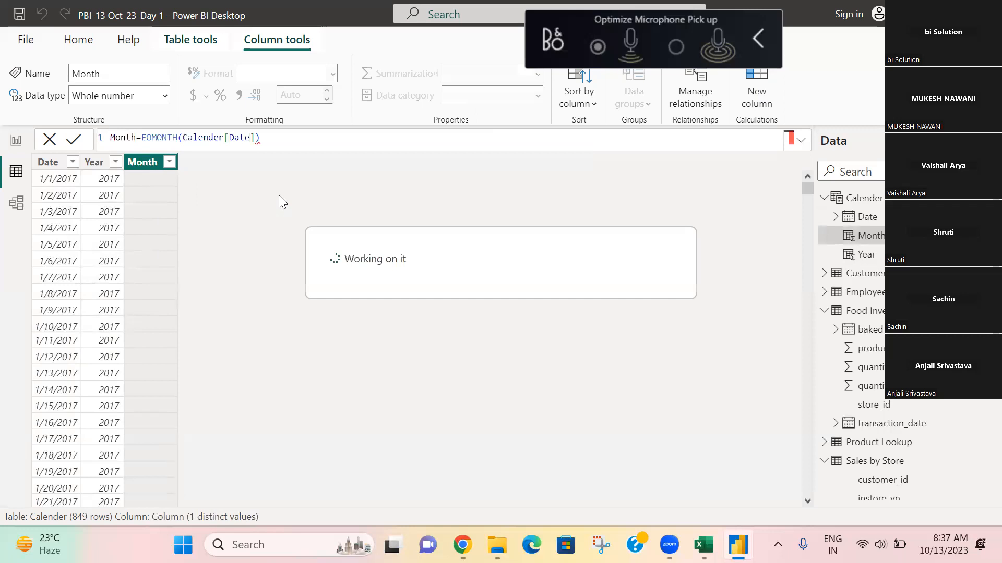
Correct the Month column's formula to MONTH(Calender[Date]) and commit it.
left_click(271, 138)
key("BackSpace")
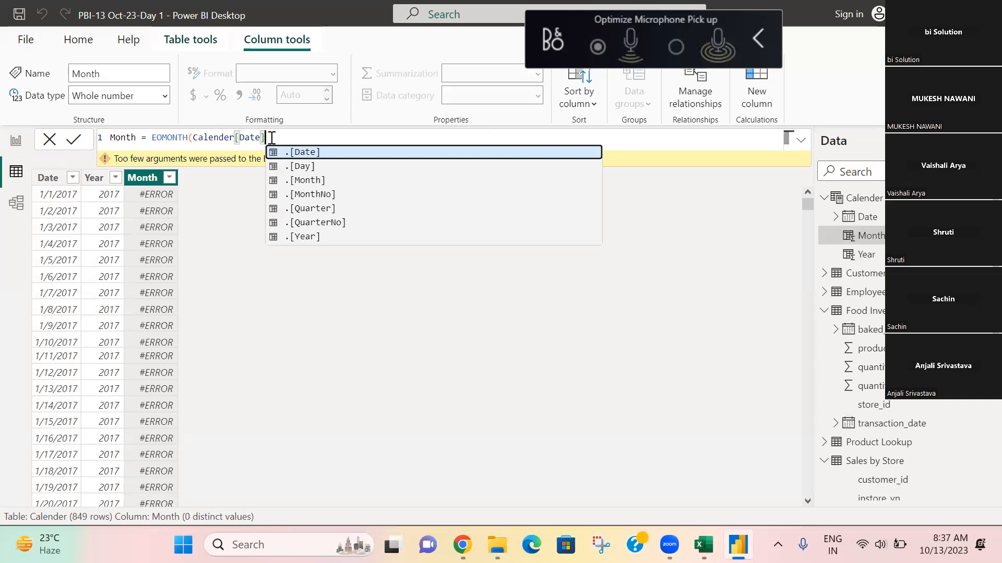
left_click(162, 137)
key("BackSpace")
key("BackSpace")
left_click(275, 133)
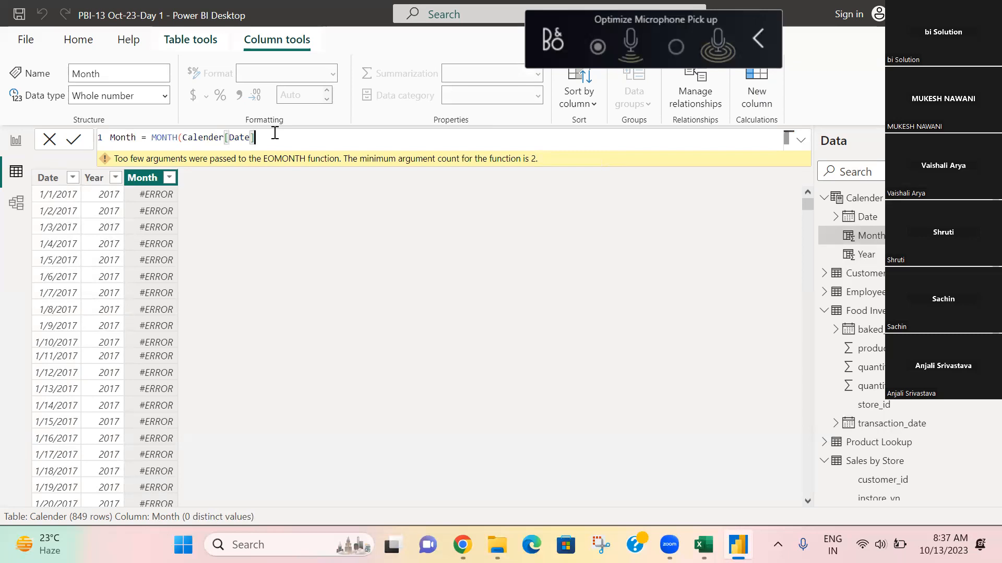
type(")")
key("Return")
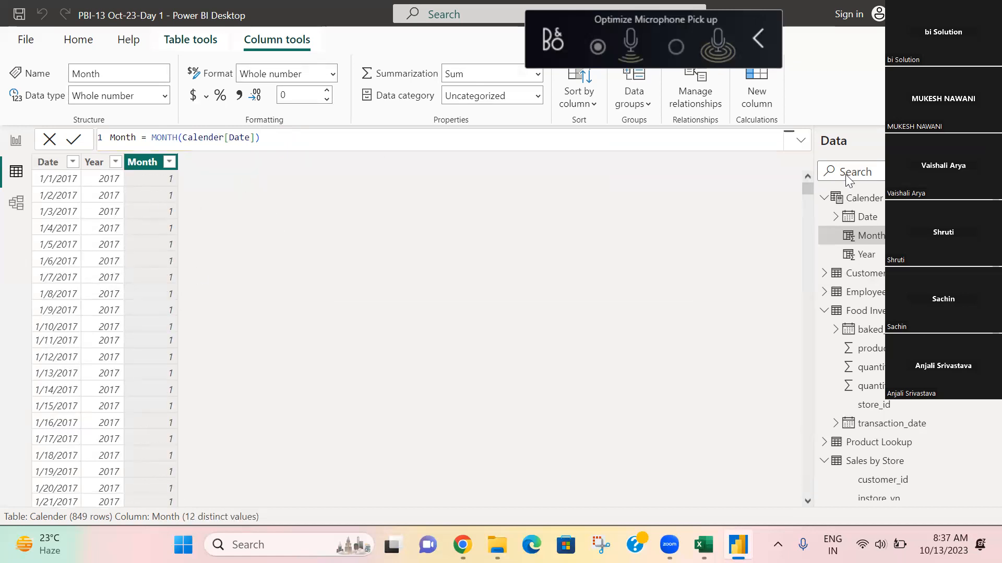
Start a new calculated column in the Calender table, named Month Name and built on the FORMAT function.
left_click(752, 98)
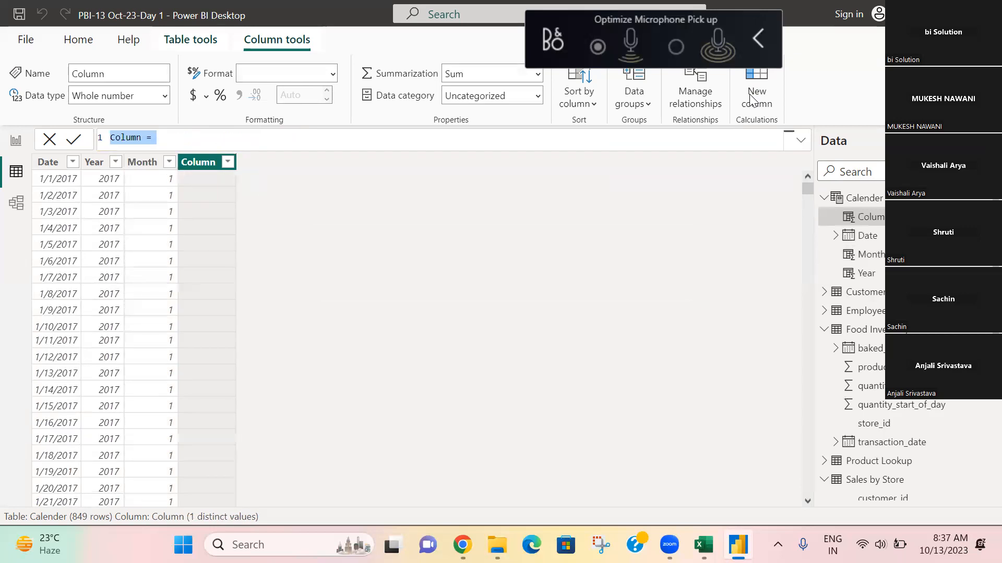
type("Qtr=")
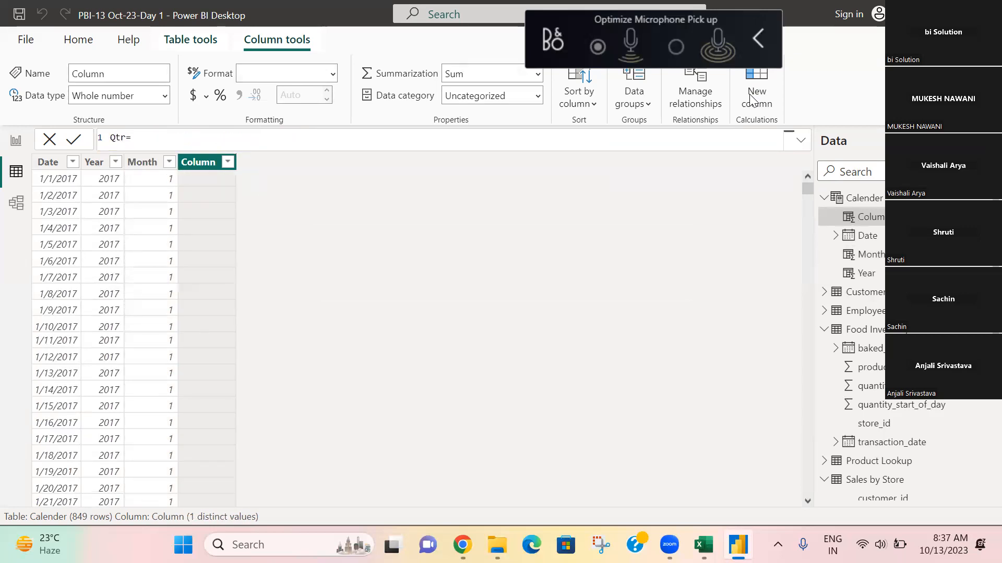
type("Qtr")
key("BackSpace")
key("BackSpace")
key("BackSpace")
key("BackSpace")
key("BackSpace")
key("BackSpace")
key("BackSpace")
type("Month Name=")
type("For")
key("Tab")
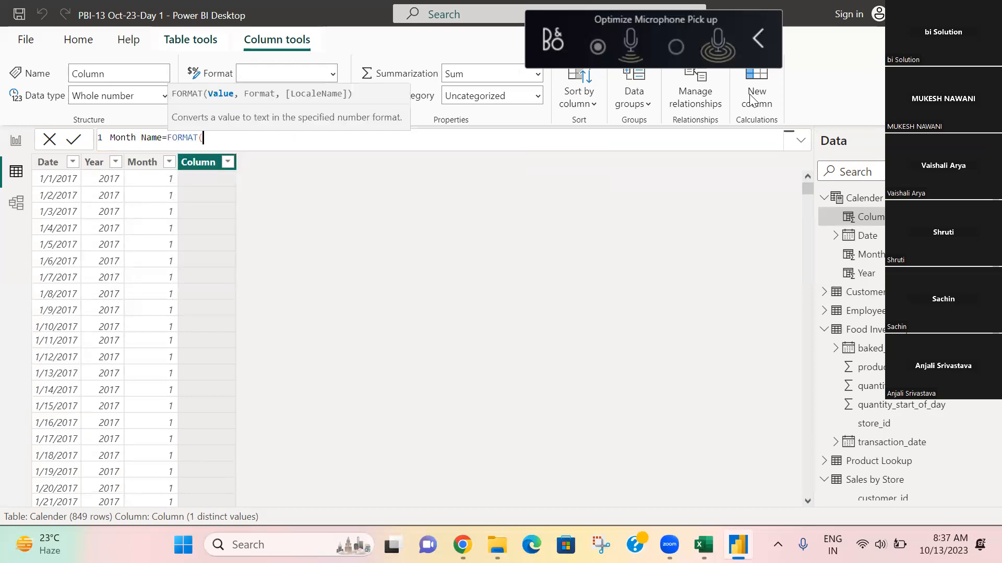
Give FORMAT the value Calender[Date] and commit the Month Name formula.
type("Ca")
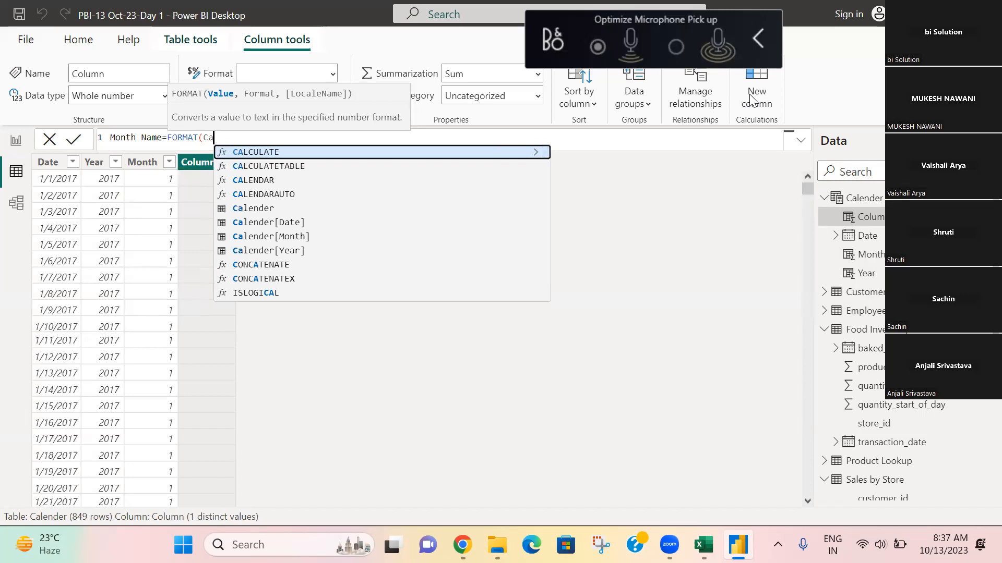
type("le")
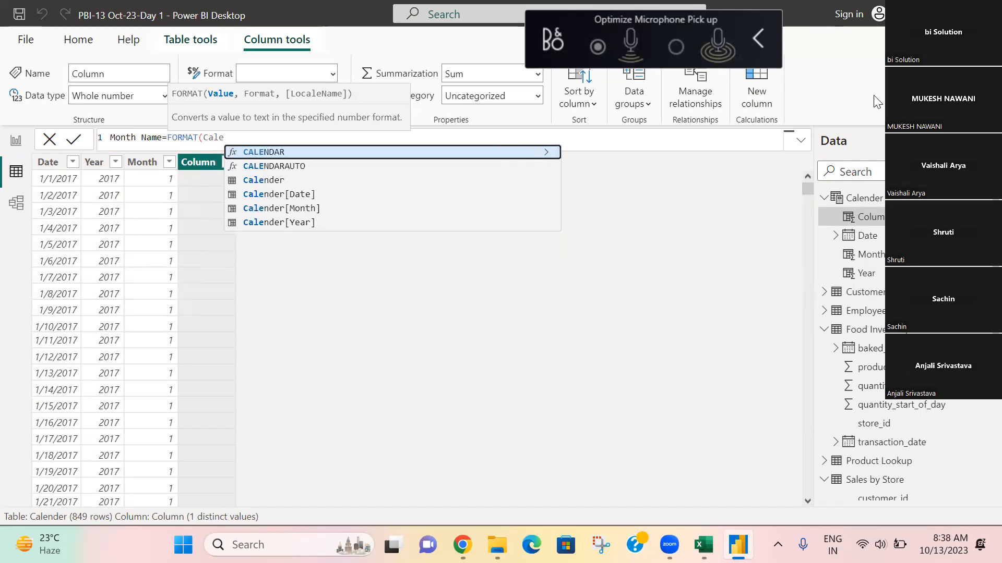
left_click(278, 196)
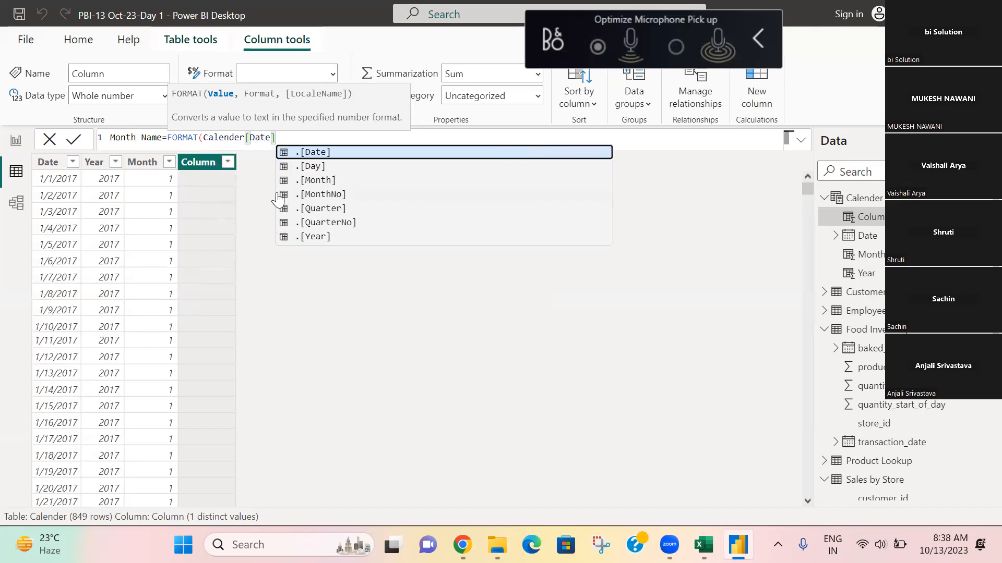
key("Escape")
type(")")
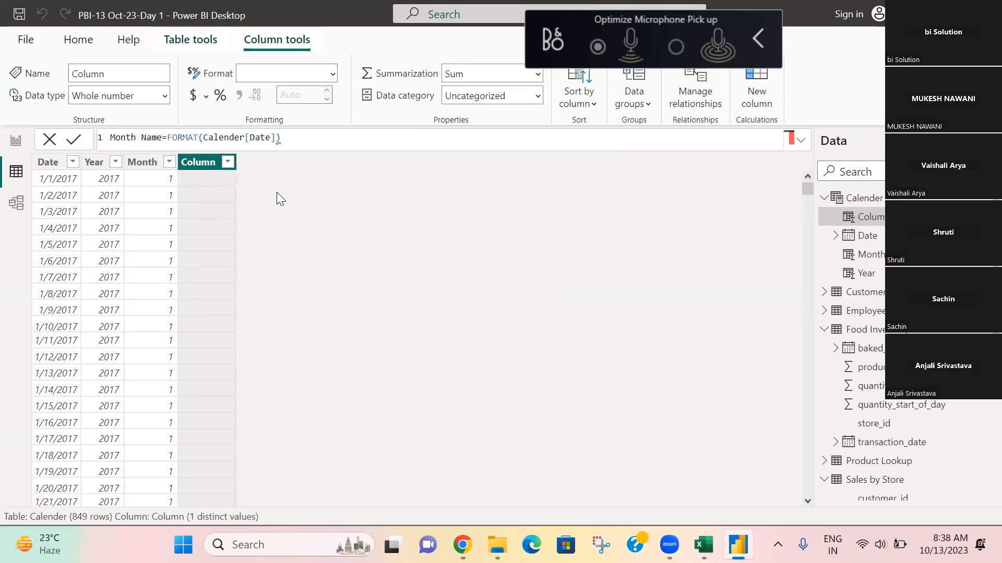
key("Return")
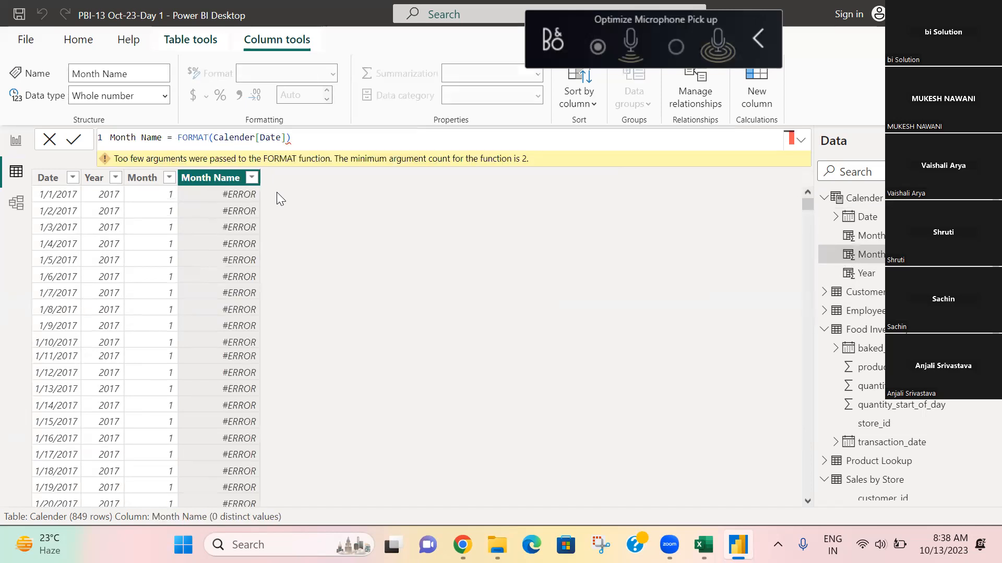
Replace the FORMAT value in the Month Name formula with Calender[Month].
left_click(299, 141)
key("BackSpace")
key("BackSpace")
key("BackSpace")
key("BackSpace")
key("BackSpace")
key("BackSpace")
key("BackSpace")
key("BackSpace")
key("BackSpace")
key("BackSpace")
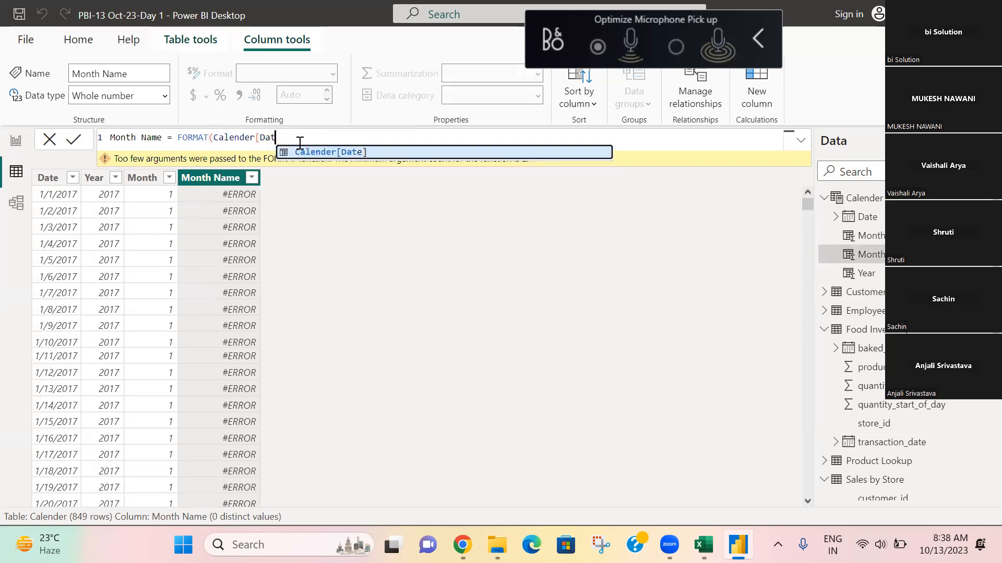
key("BackSpace")
key("BackSpace")
key("BackSpace")
key("BackSpace")
key("BackSpace")
key("BackSpace")
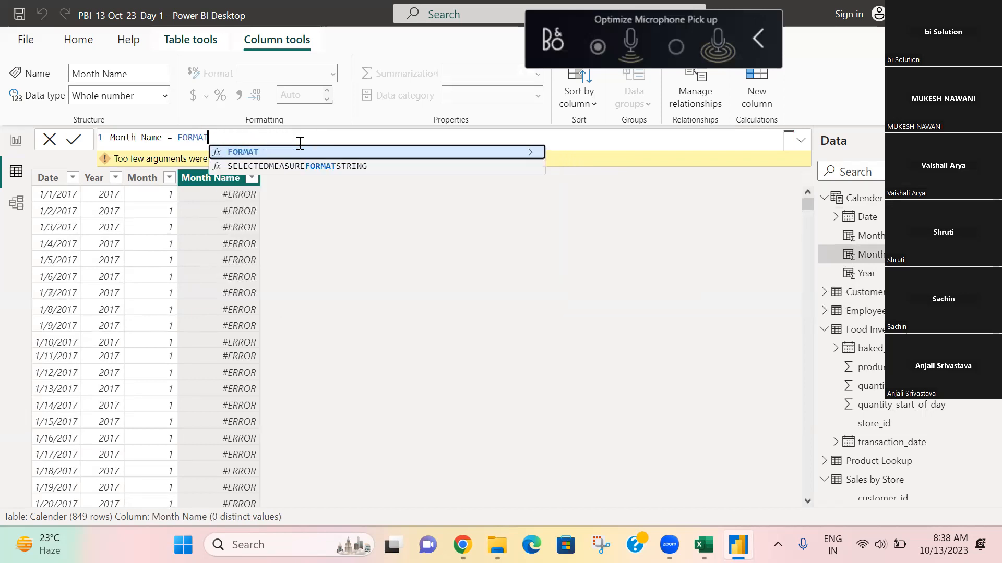
type("(")
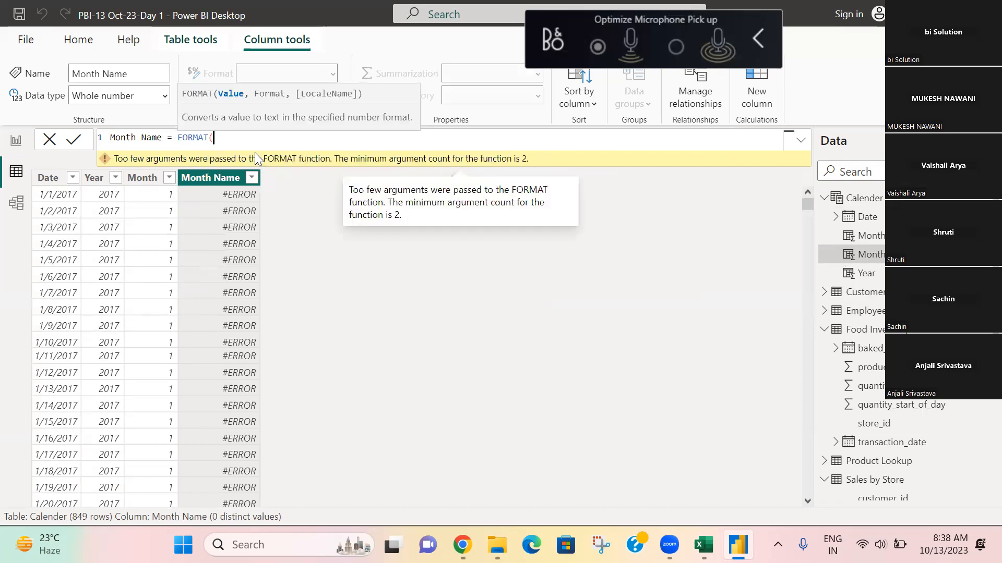
type("Cal")
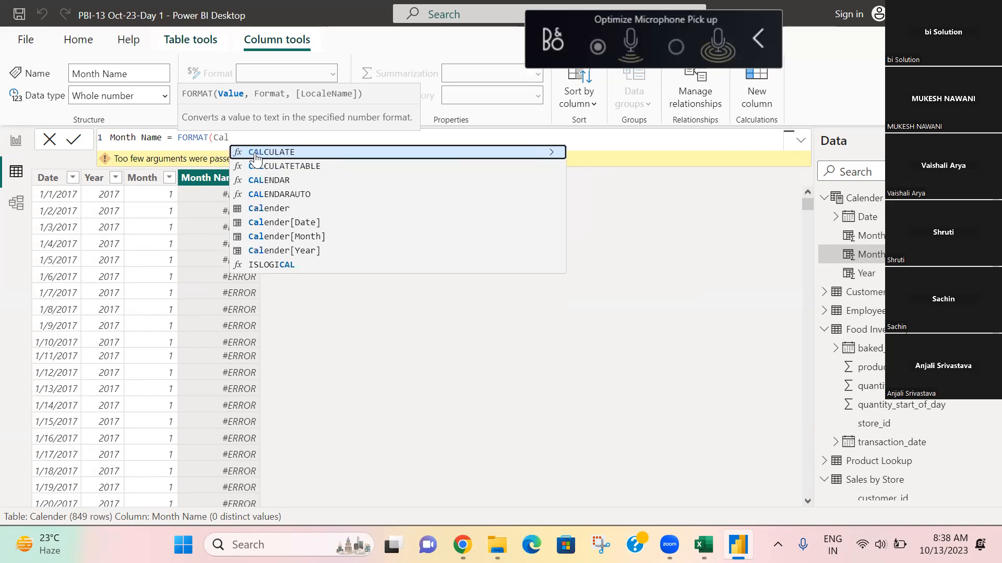
left_click(260, 236)
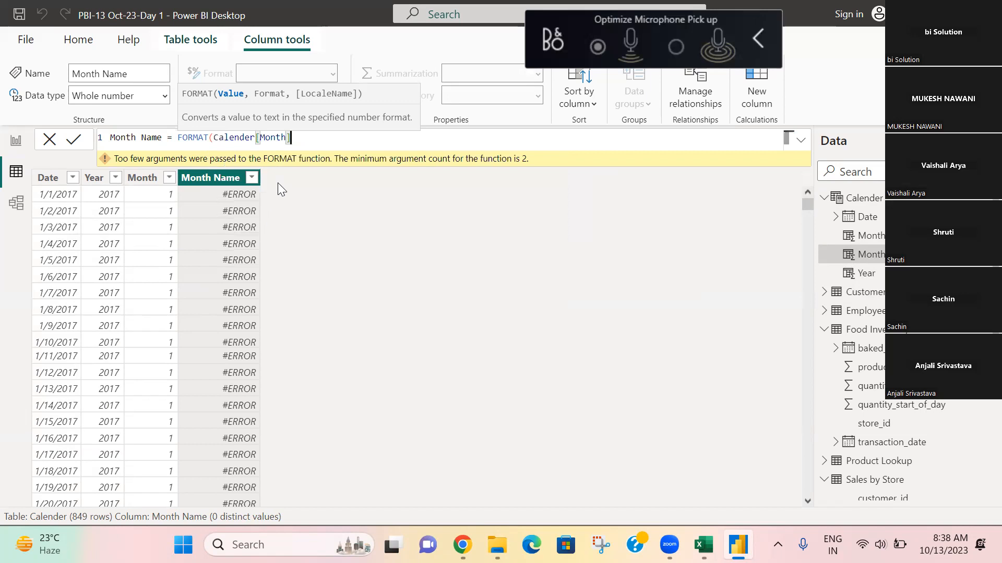
Replace the FORMAT value in the Month Name formula with Calender[Date].
key("BackSpace")
key("BackSpace")
key("BackSpace")
key("BackSpace")
key("BackSpace")
key("BackSpace")
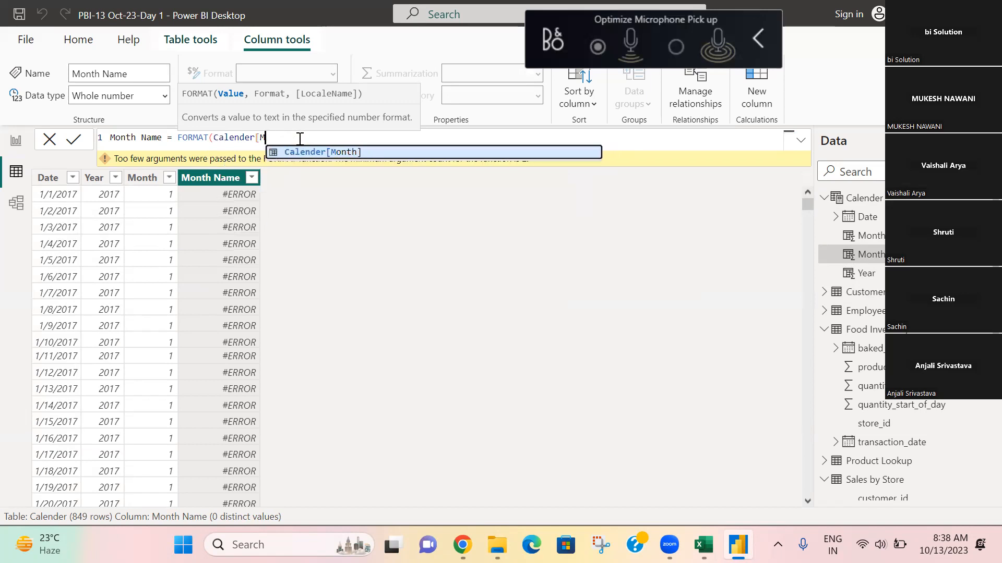
key("BackSpace")
key("BackSpace")
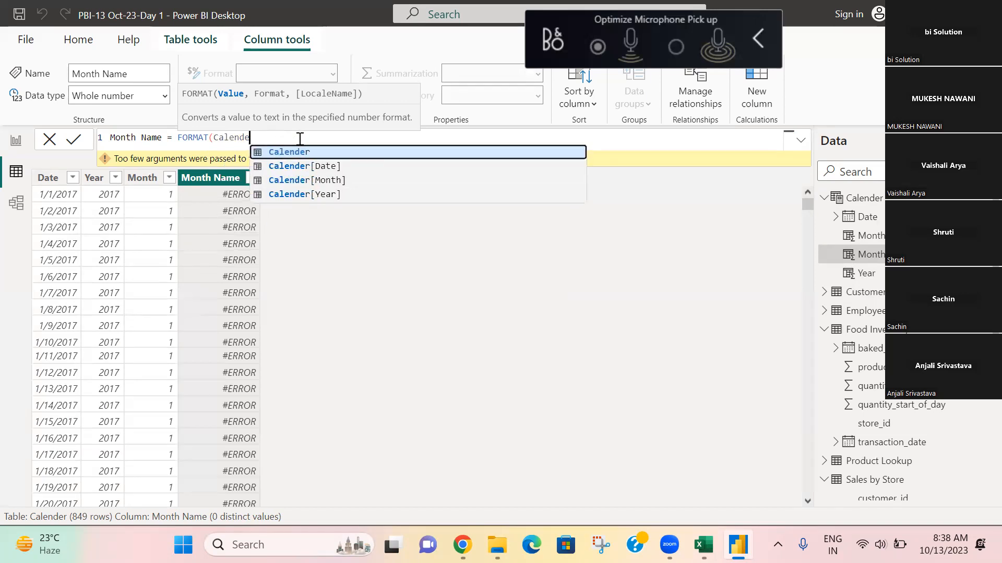
left_click(321, 166)
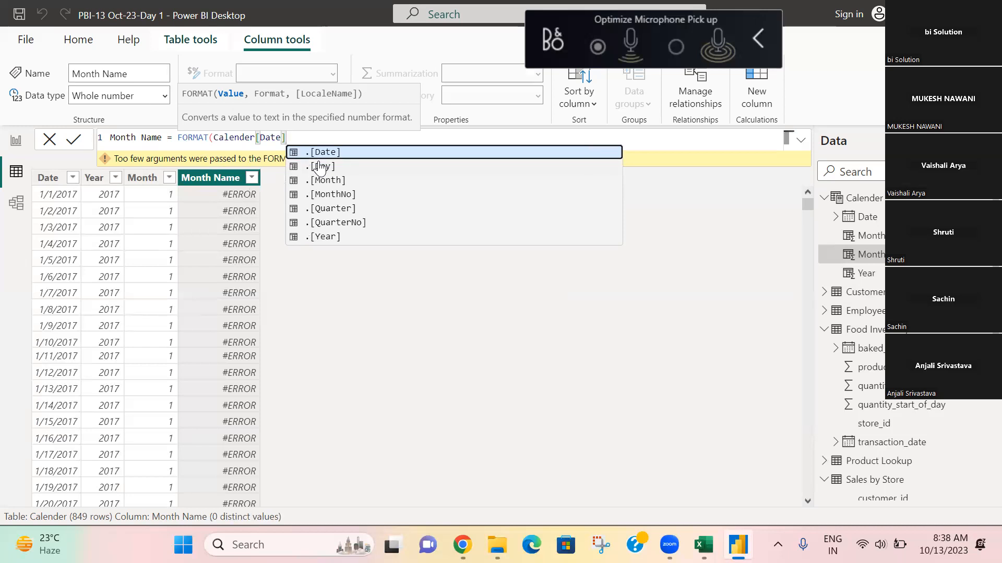
Add "MMM" as the format argument of the Month Name formula and commit it.
type(",\"MMM")
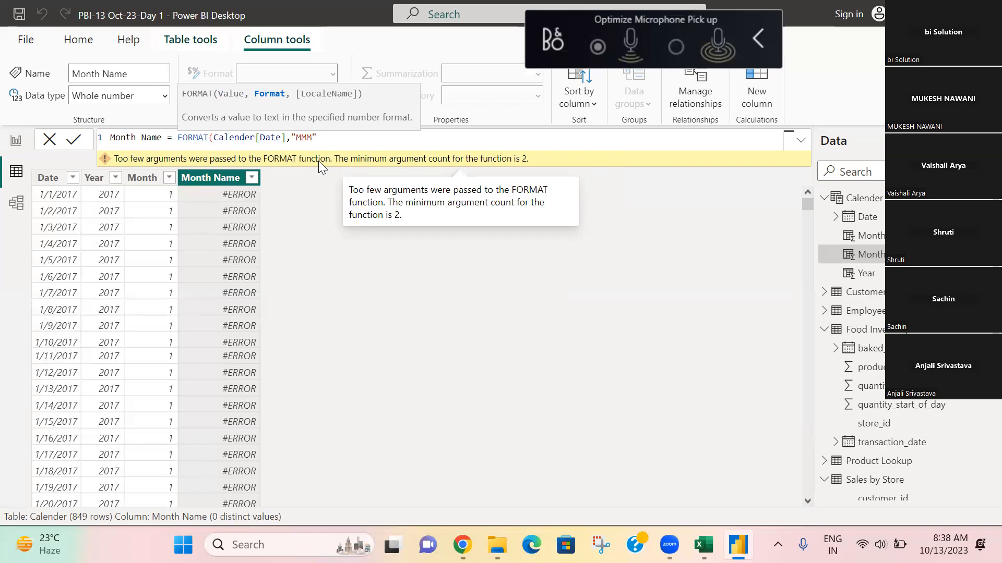
type(")")
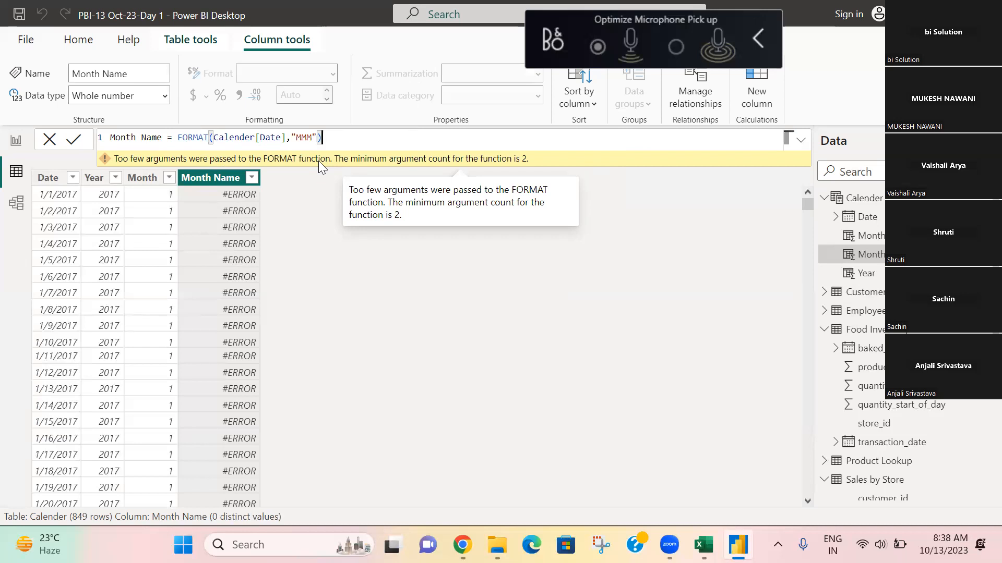
key("Return")
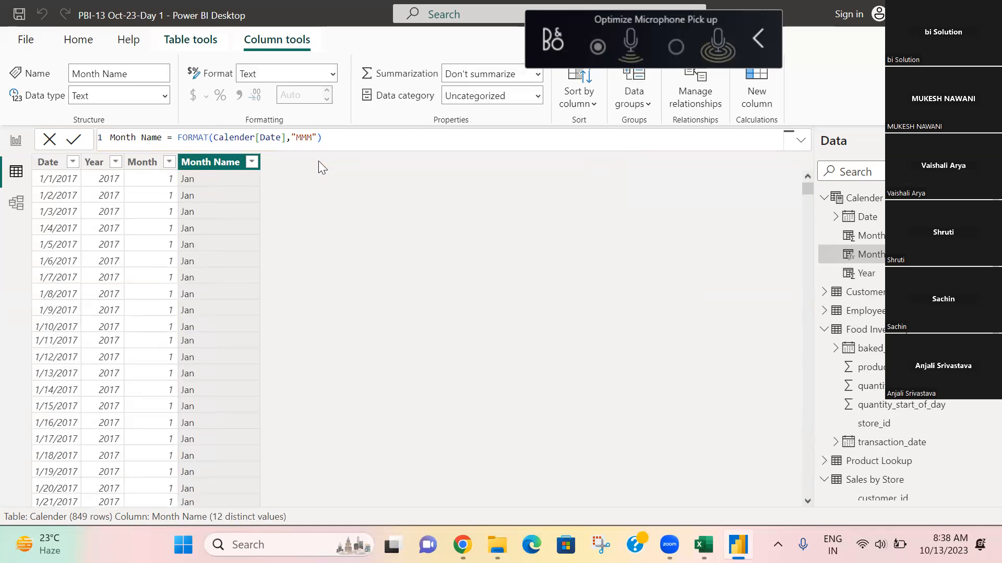
Add a calculated column named Qtr to the Calender table with the formula QUARTER(Calender[Date]).
left_click(750, 101)
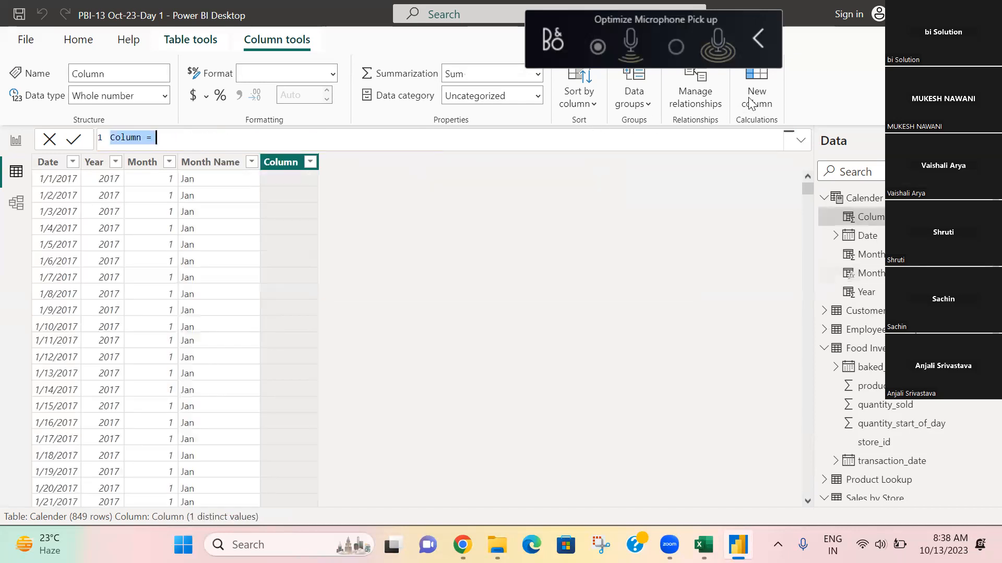
type("Q")
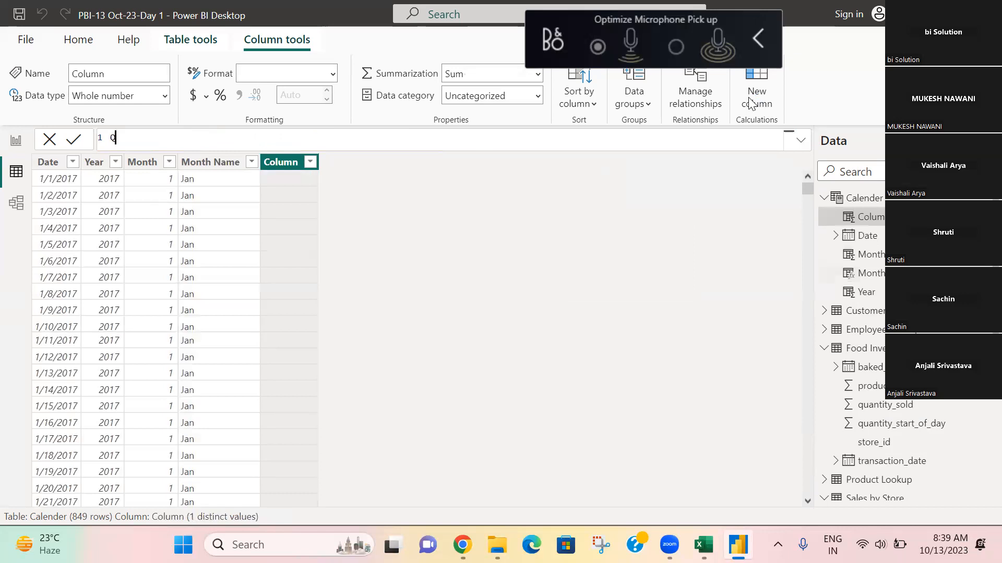
type("tr")
type("Qtr")
key("BackSpace")
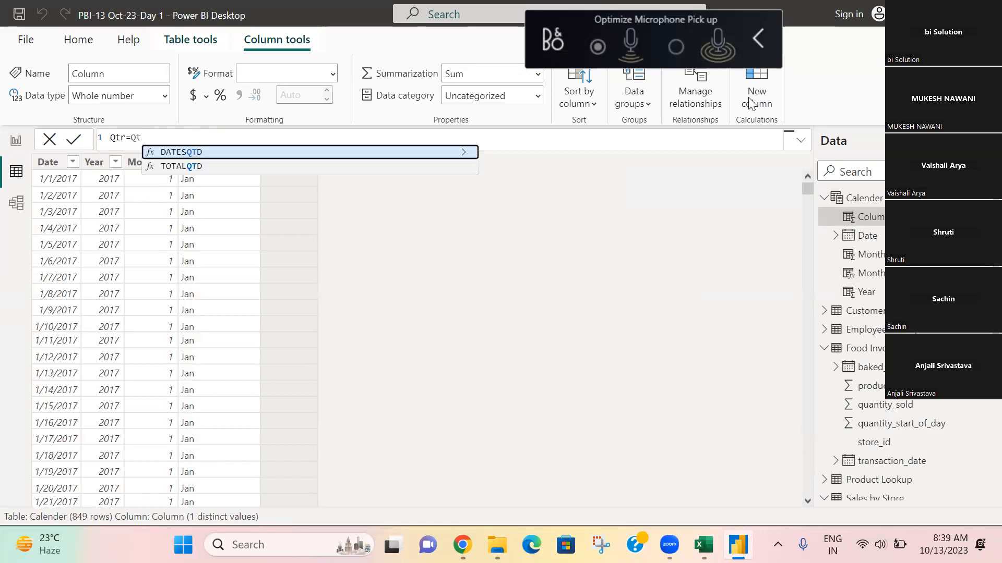
key("BackSpace")
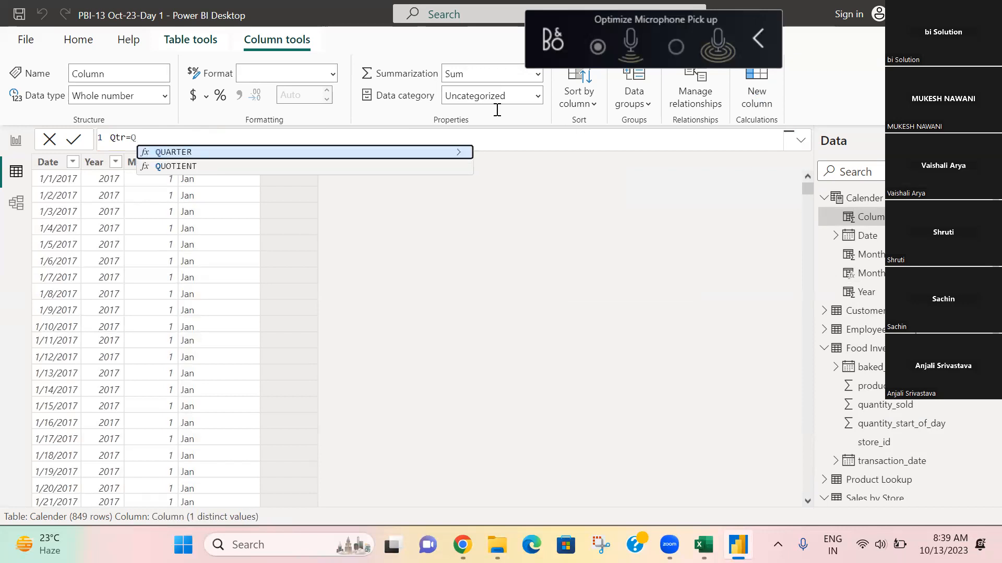
left_click(195, 153)
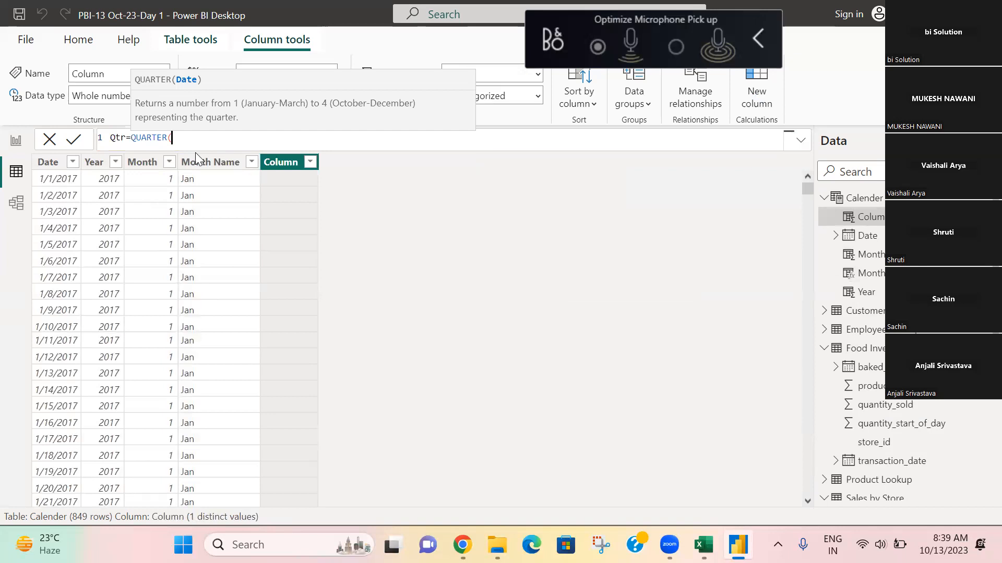
type("ca")
left_click(223, 227)
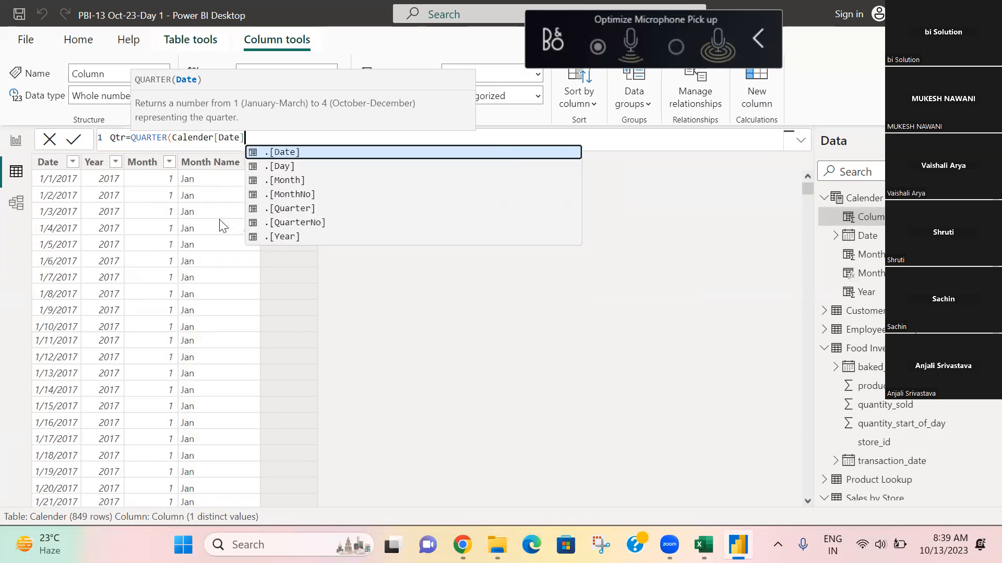
type(")")
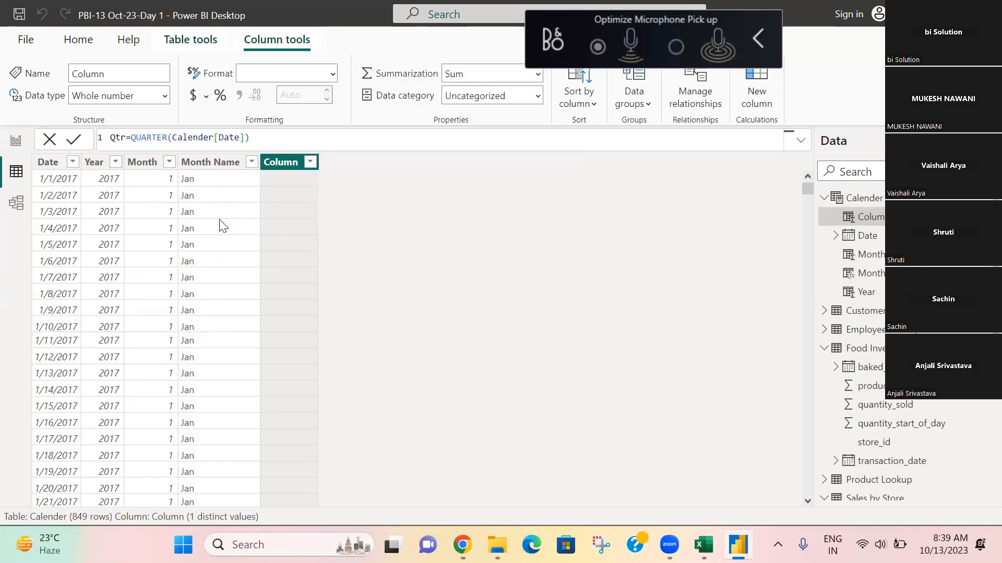
key("Return")
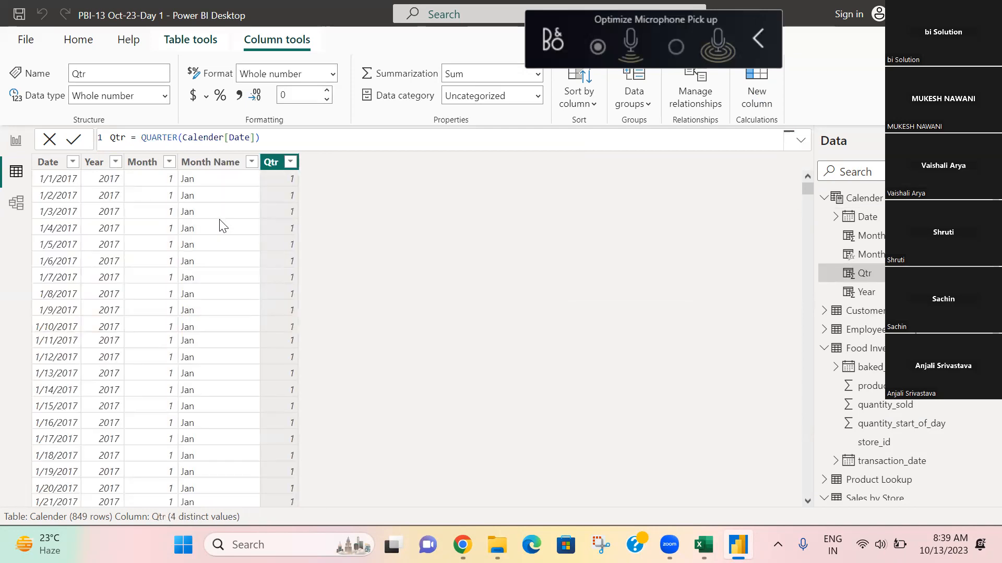
Switch to the Book1 workbook in Excel, check the Qtr Name entry in the column list, and return to Power BI.
key("alt+Tab")
key("alt+Tab")
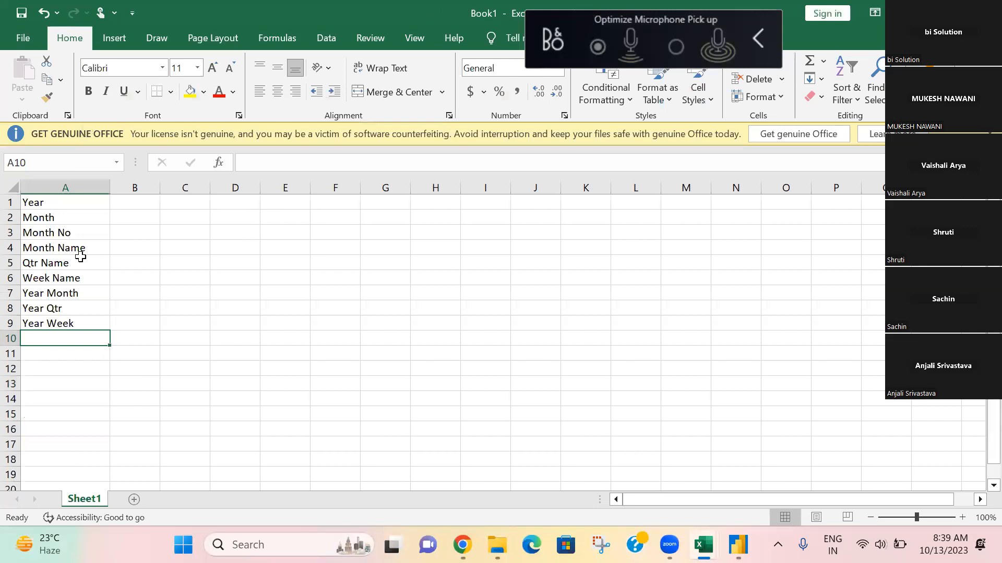
left_click(50, 264)
left_click(51, 275)
left_click(52, 267)
key("alt+Tab")
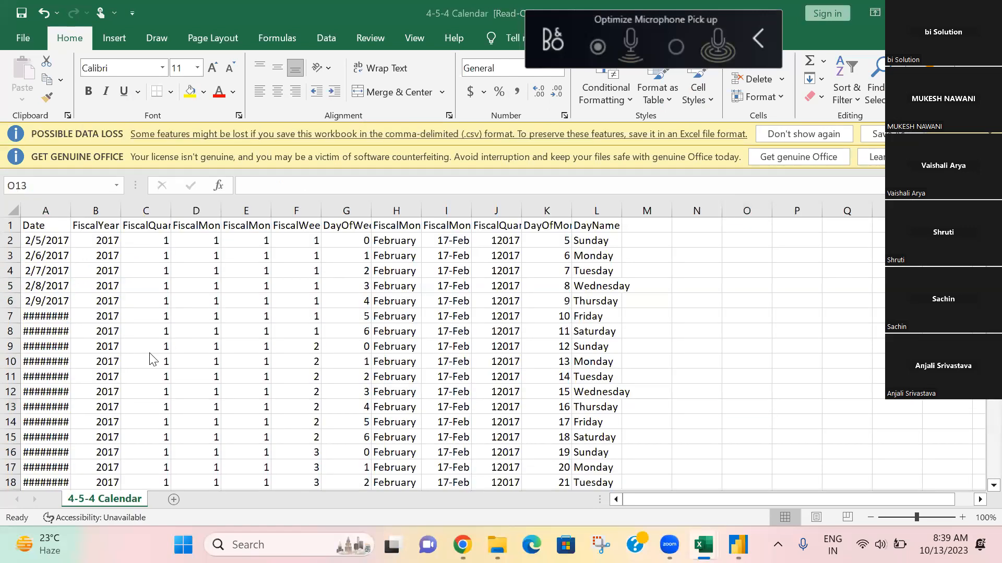
key("alt+Tab")
key("alt+Tab")
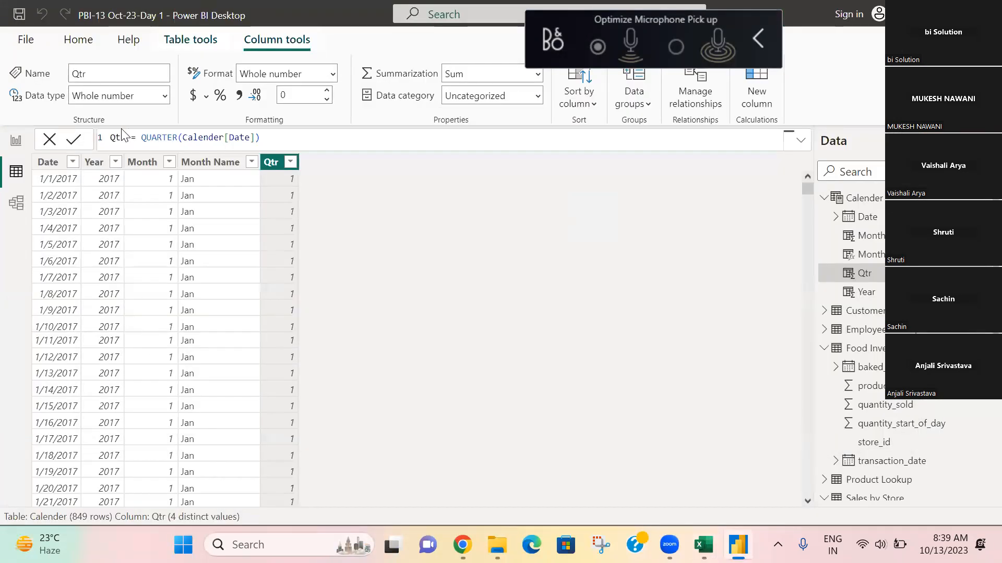
Prefix the Qtr column's formula with "Q"& ahead of QUARTER(Calender[Date]) and commit it.
left_click(141, 137)
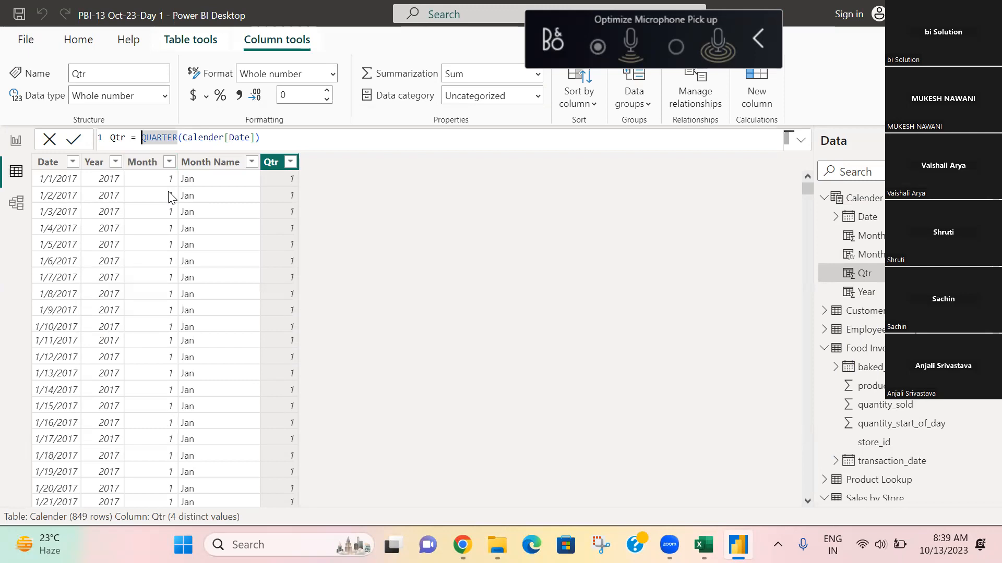
type("\"Q\"")
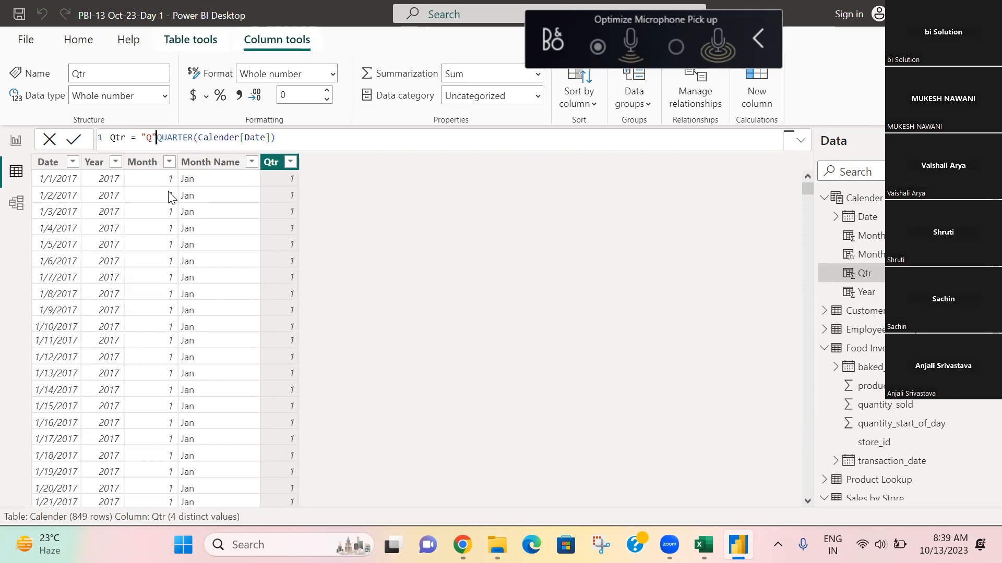
type("&")
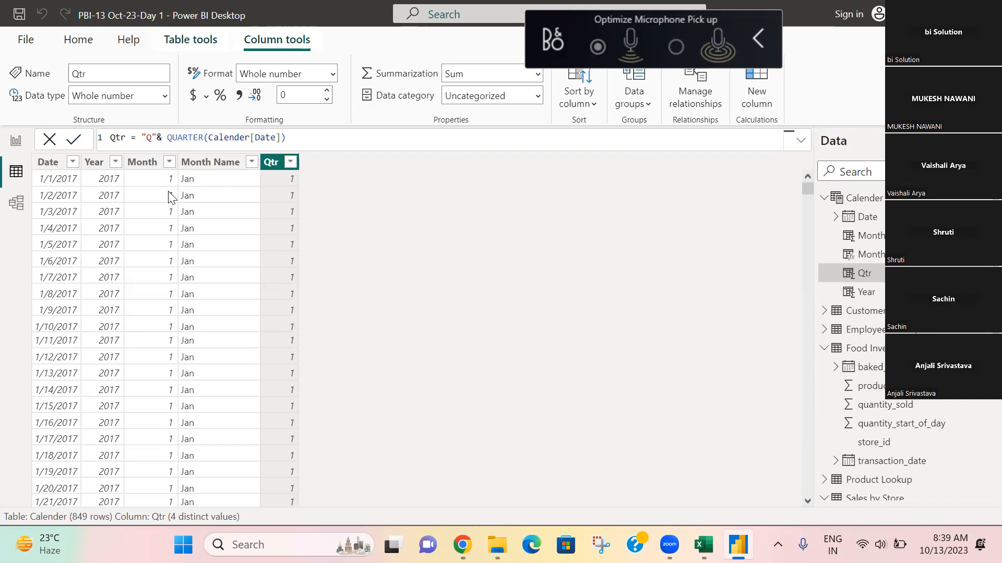
key("Return")
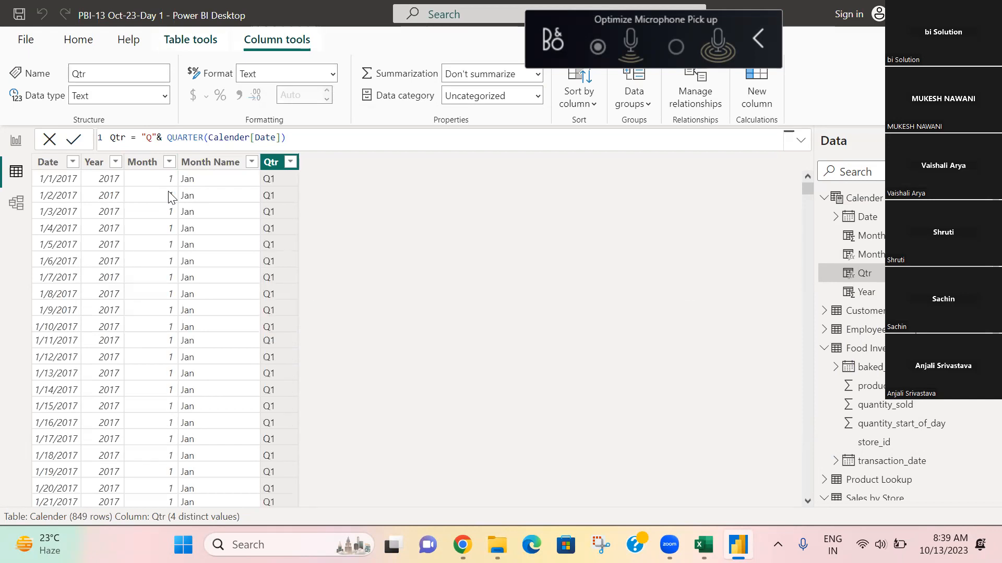
Consult the column list in Excel and start a new Calender column in Power BI named Week Name, built on the WEEKNUM function.
key("alt+Tab")
key("alt+Tab")
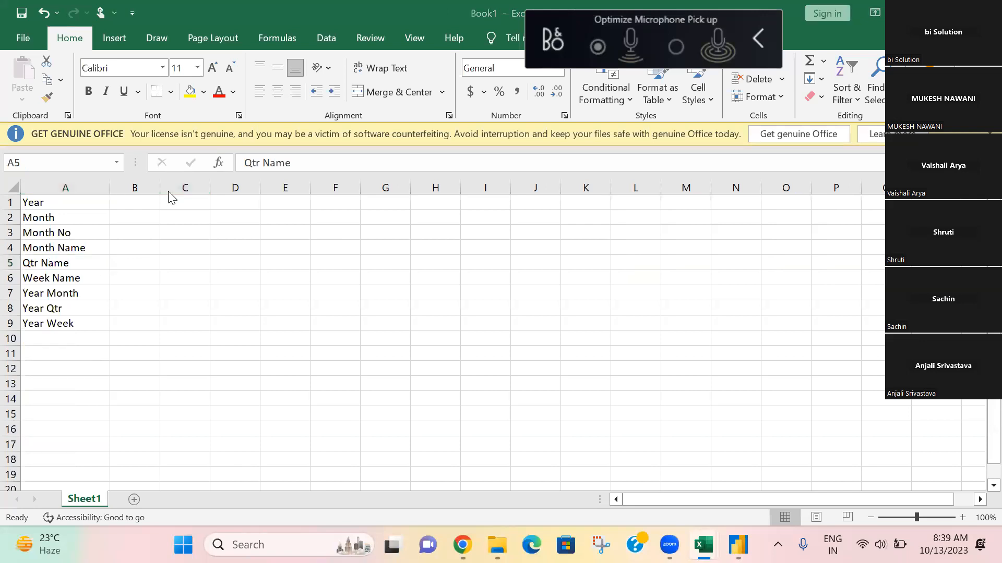
key("alt+Tab")
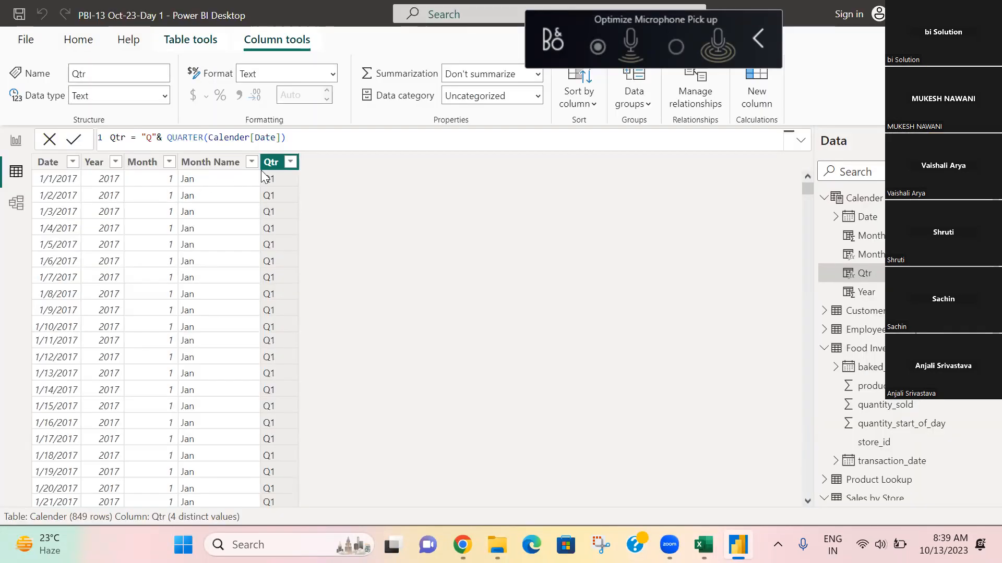
left_click(755, 102)
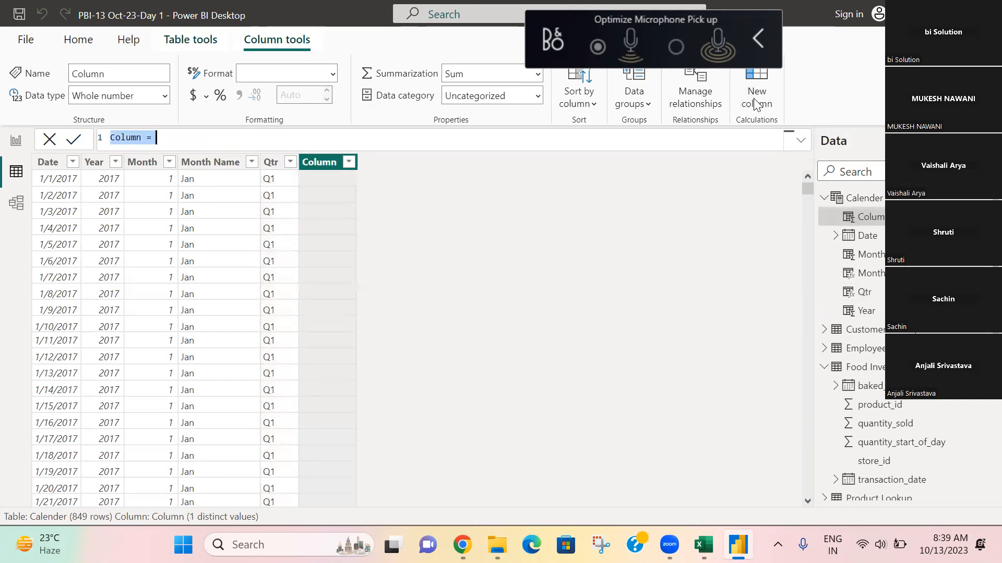
type("Week ")
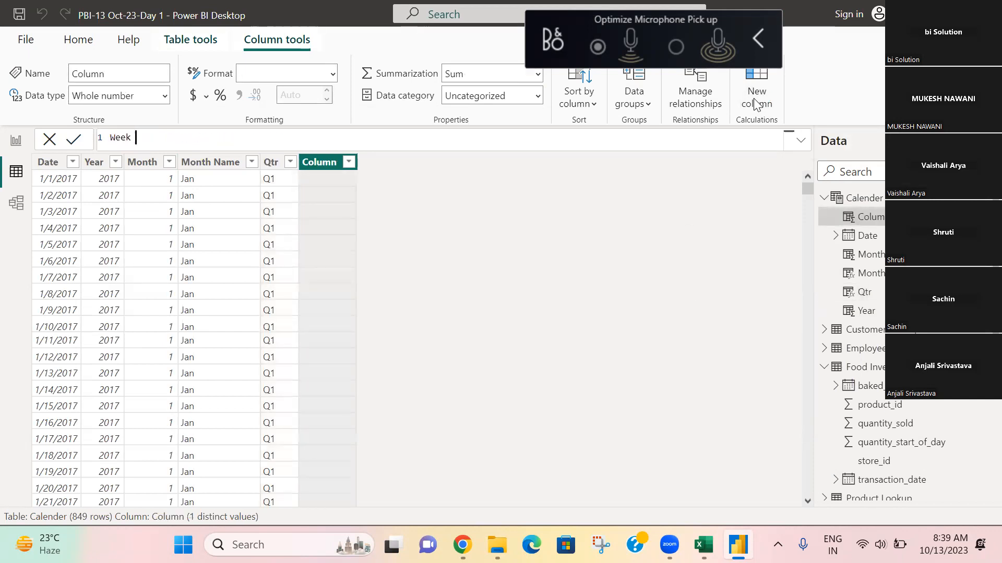
type("Name=W")
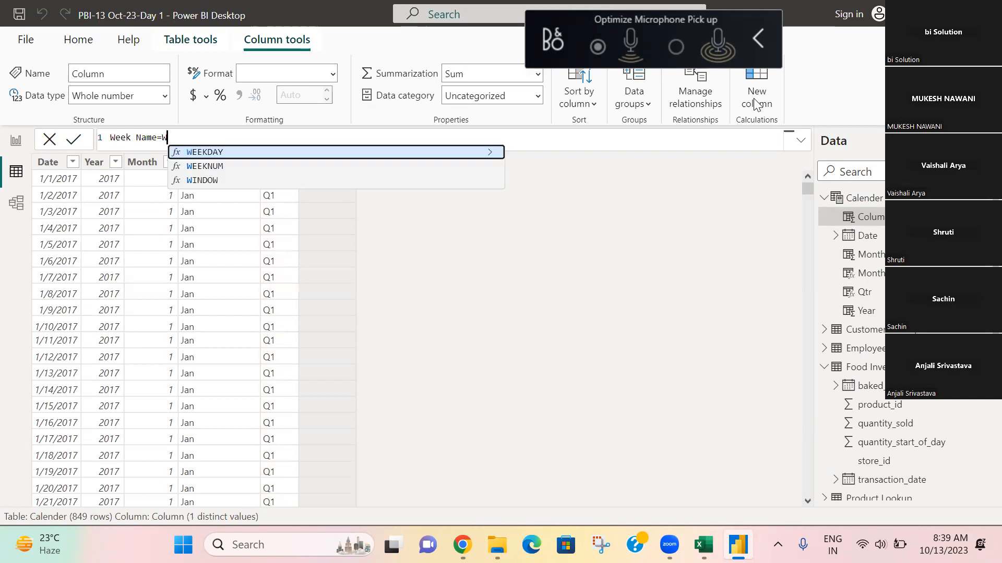
left_click(223, 168)
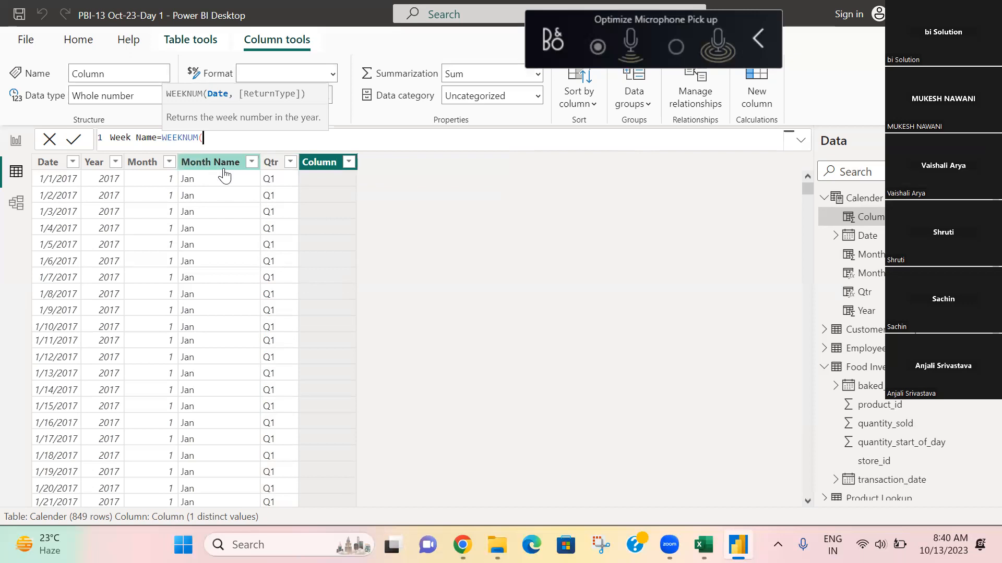
Give WEEKNUM the date argument Calender[Date] and commit the Week Name formula.
type("Ca,e")
key("BackSpace")
key("BackSpace")
key("BackSpace")
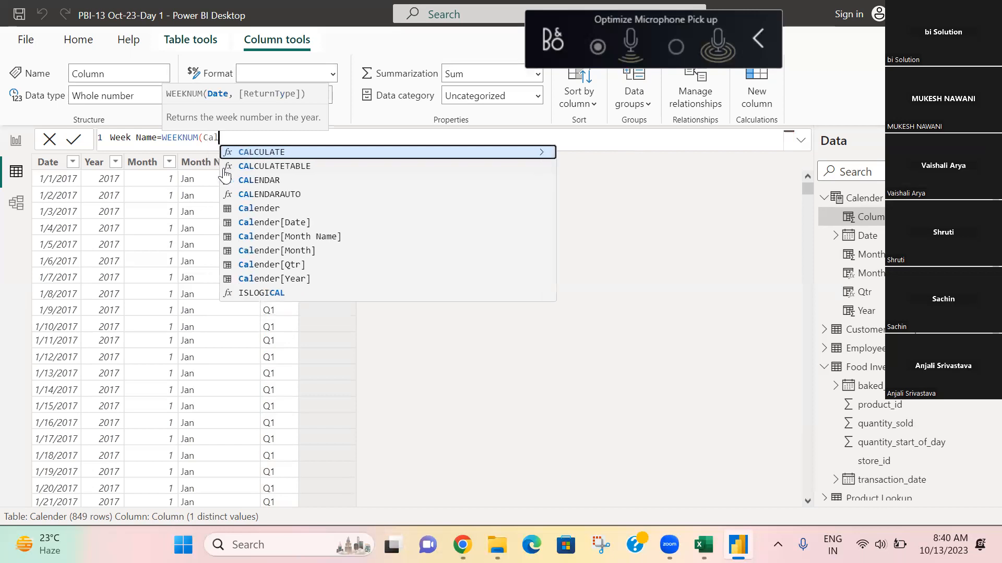
type("ale")
left_click(265, 194)
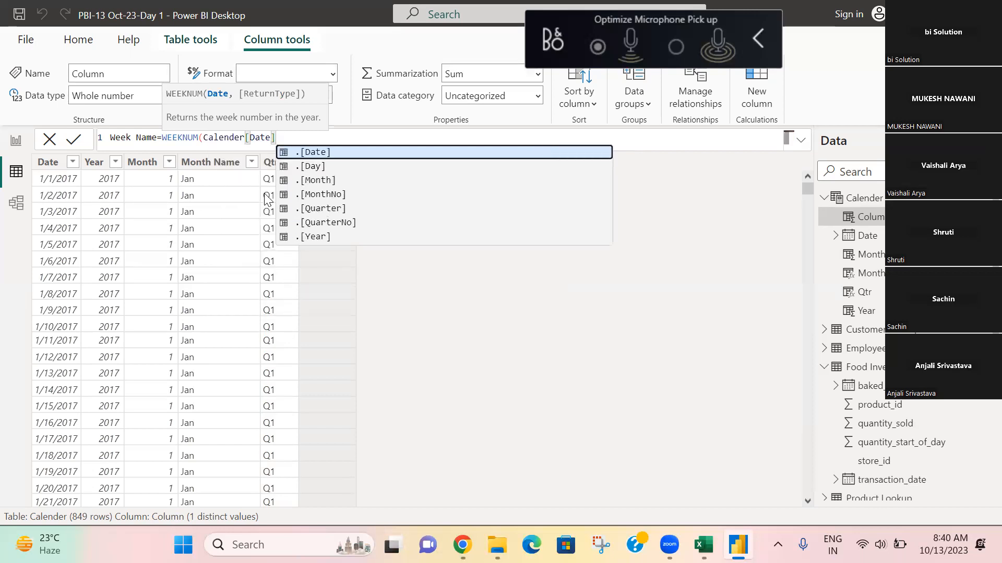
type(")")
key("Return")
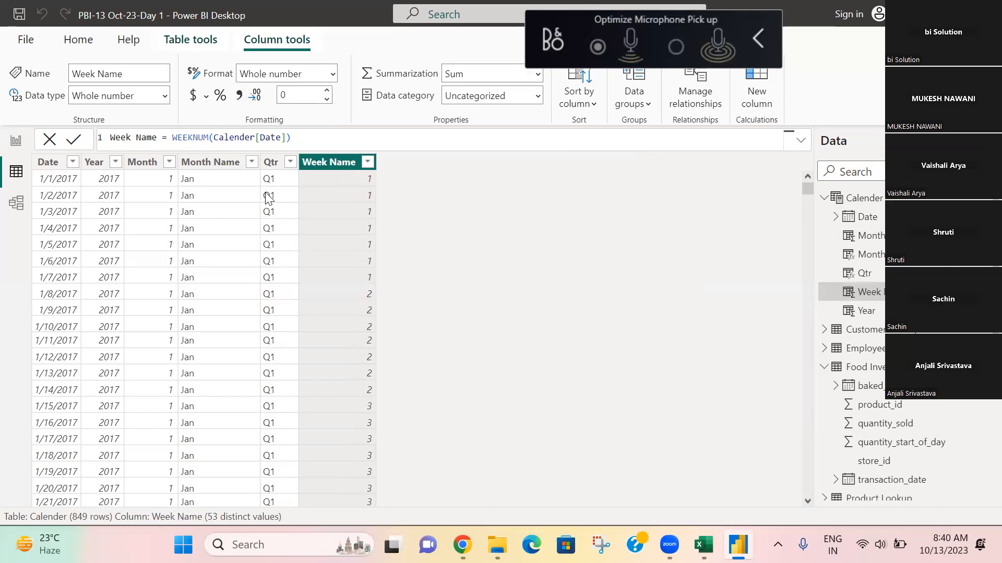
Review the column list in the Book1 workbook in Excel and return to Power BI.
key("alt+Tab")
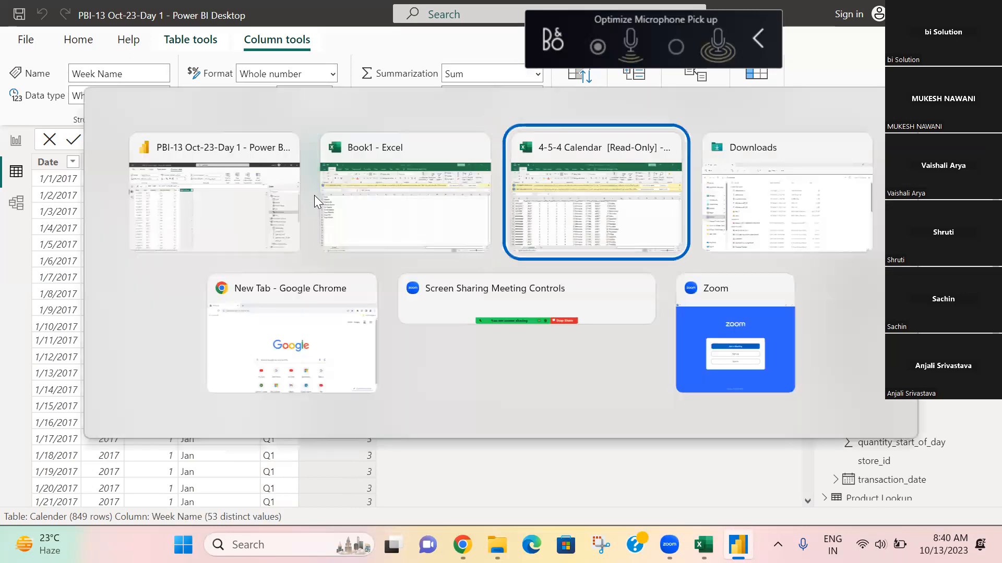
key("alt+Tab")
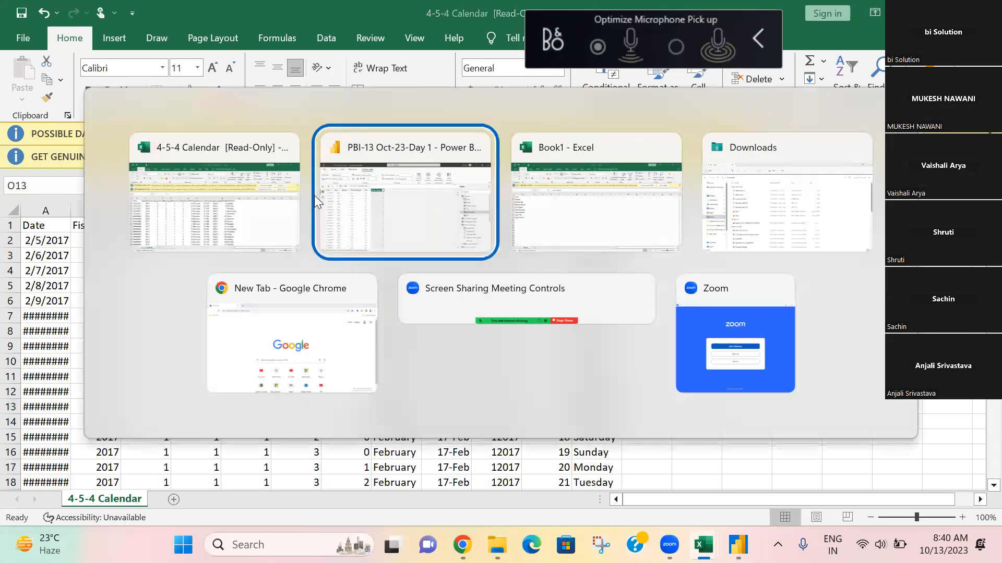
left_click(598, 212)
key("alt+Tab")
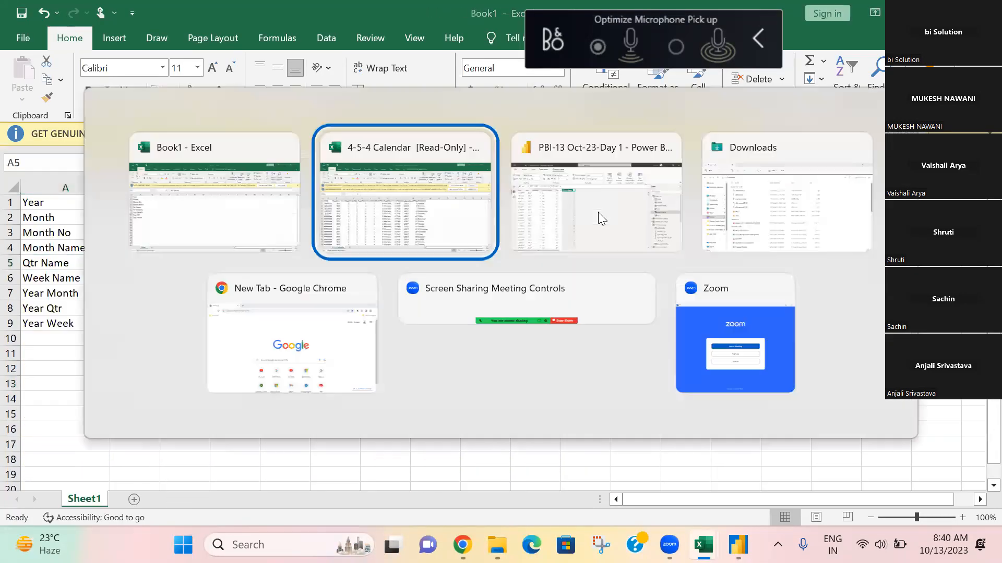
left_click(598, 211)
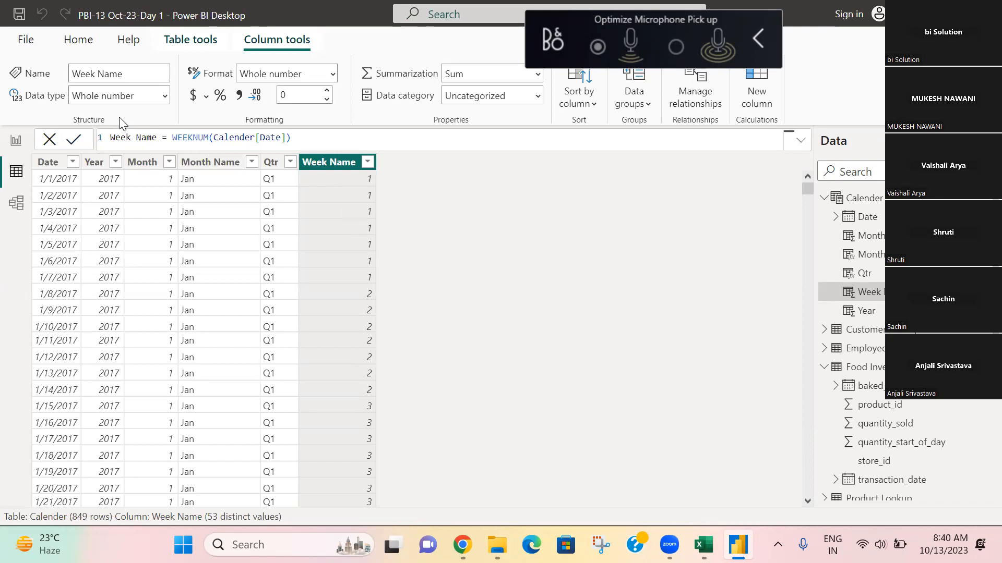
Prefix the Week Name column's formula with "W"& ahead of WEEKNUM(Calender[Date]) and commit it.
double_click(174, 138)
key("Left")
key("Left")
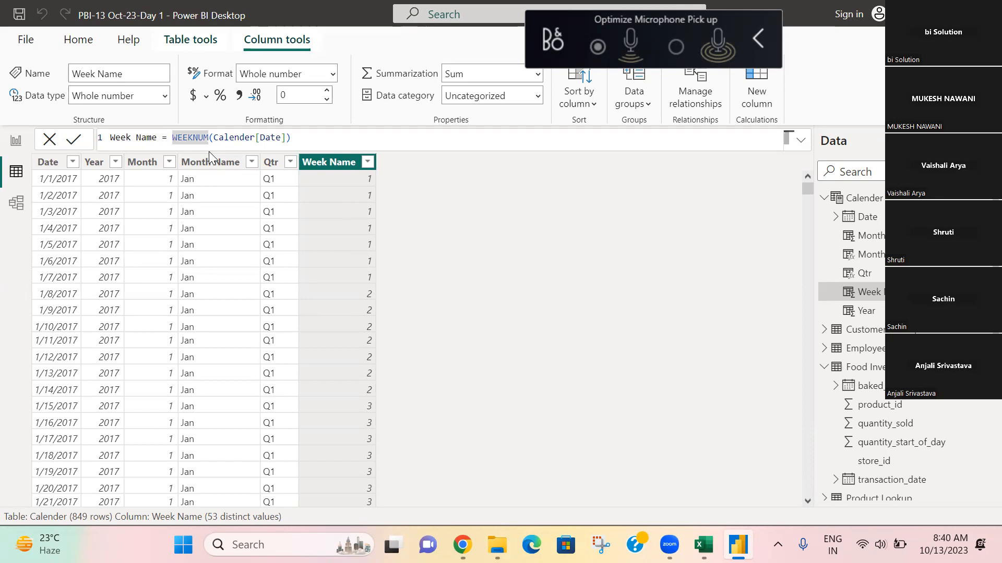
type("W")
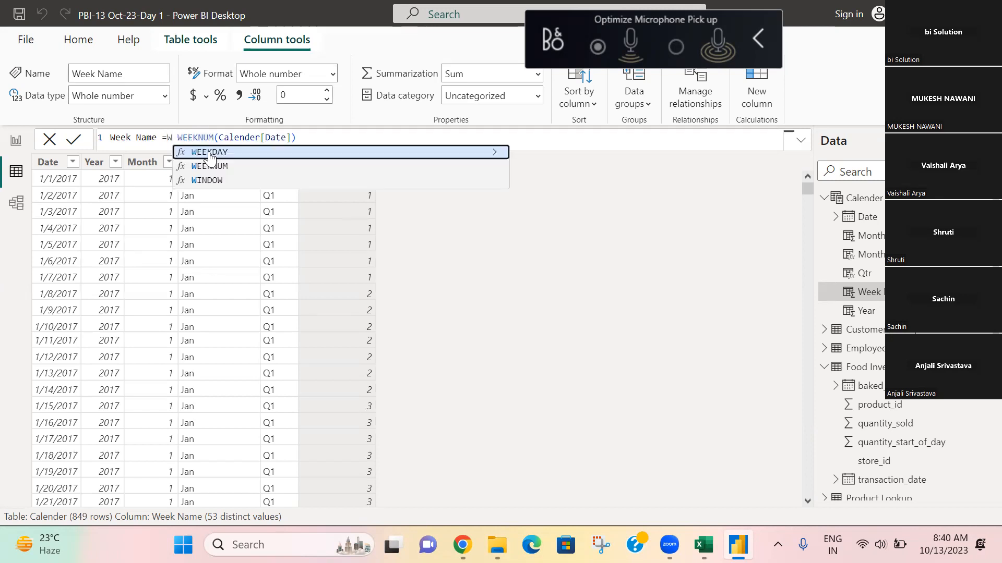
key("Escape")
type("&")
type("\"")
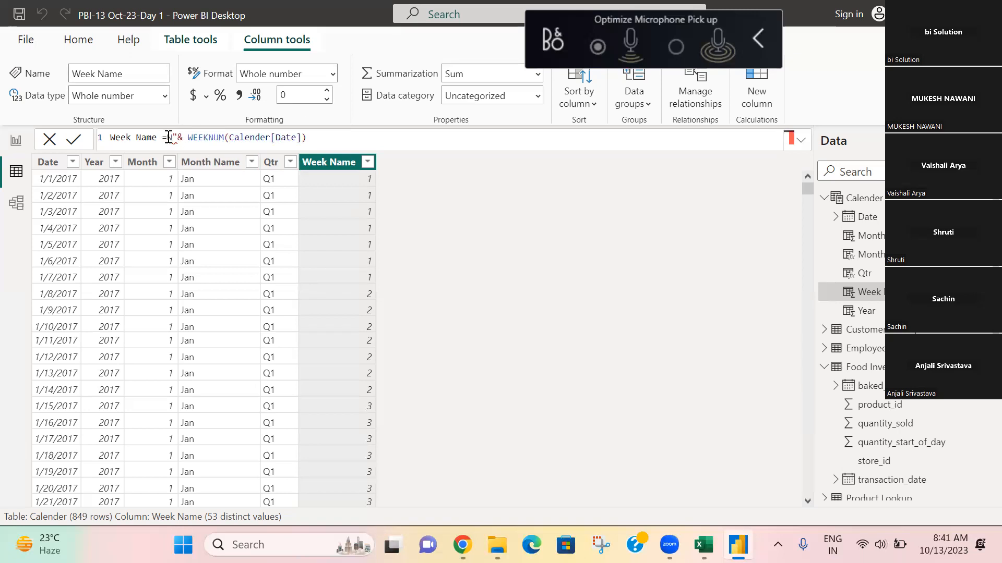
type("\"")
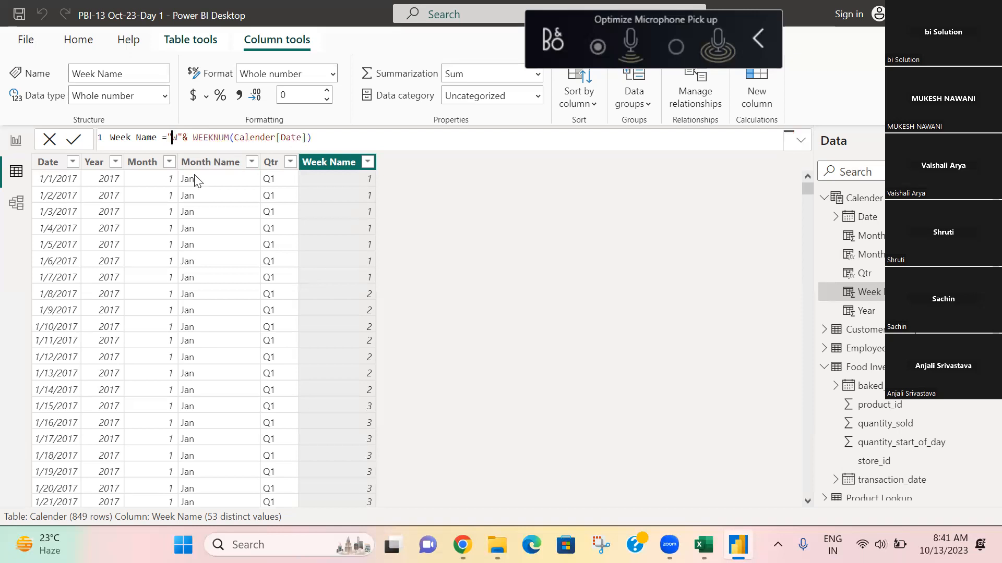
key("Return")
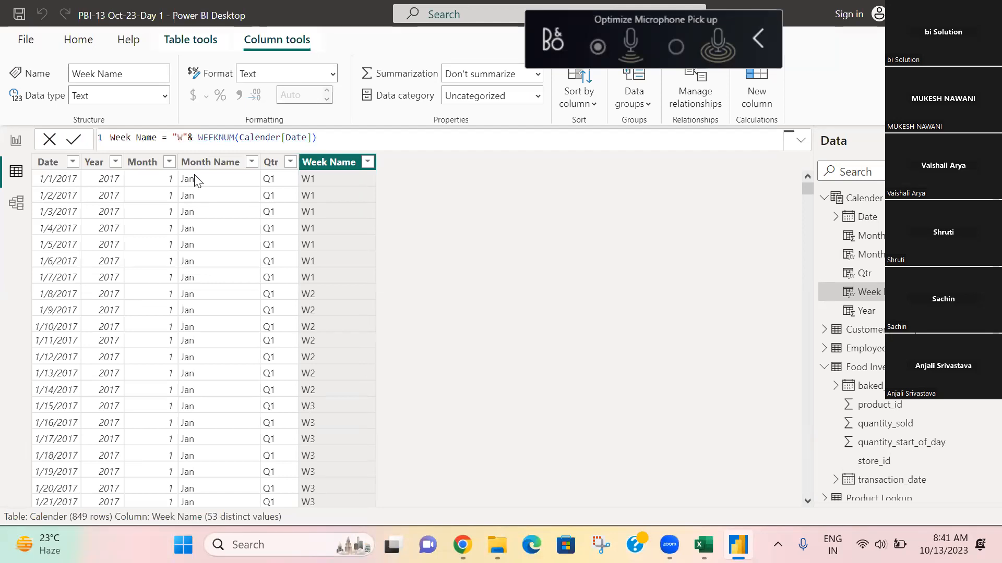
Check the Year Month, Year Qtr and Year Week entries in the Excel column list and return to Power BI.
key("alt+Tab")
left_click(70, 307)
left_click(57, 287)
left_click(62, 306)
left_click(74, 322)
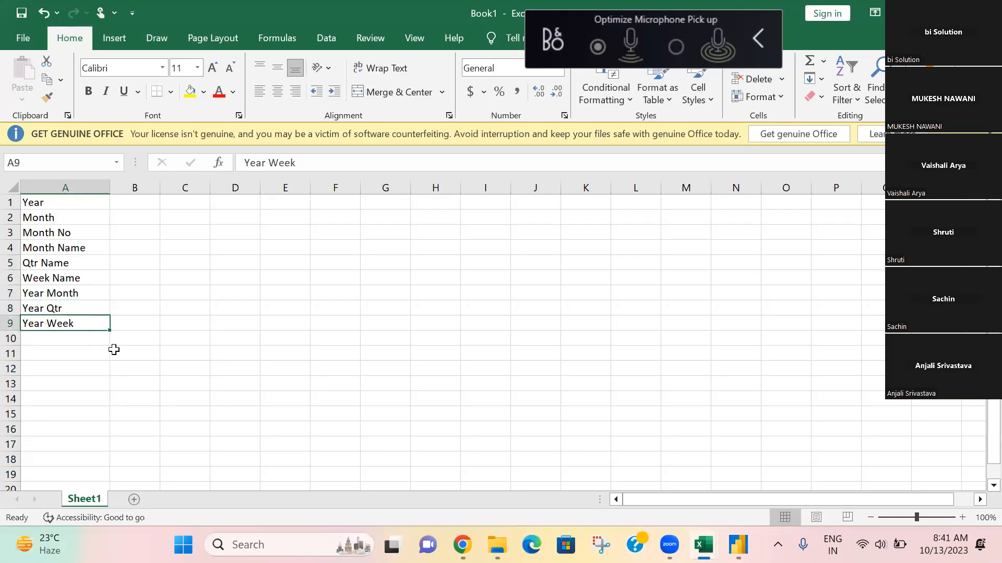
key("alt+Tab")
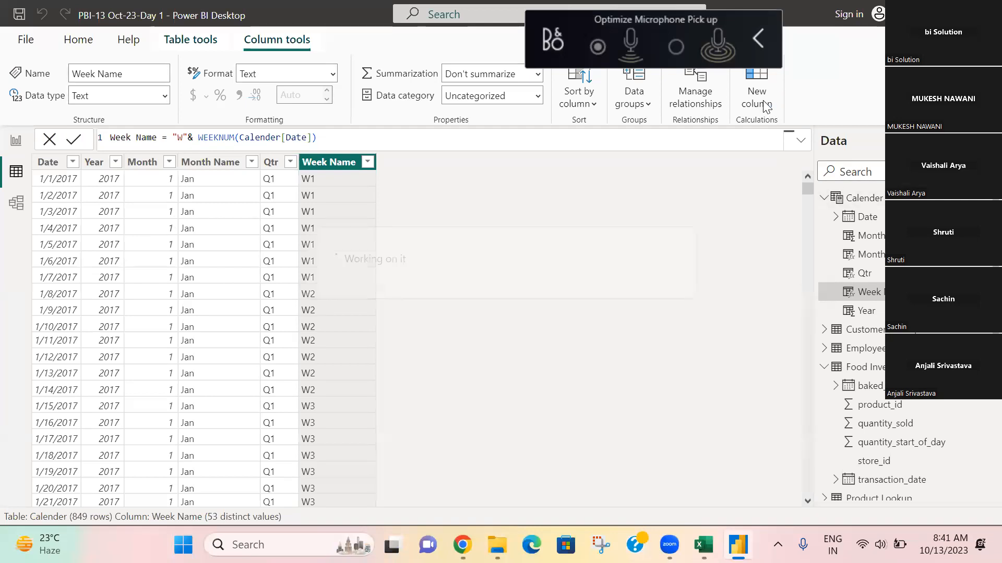
Start a new Calender column named Year Month with Calender[Year] as the first part of its formula.
type("Year Mon")
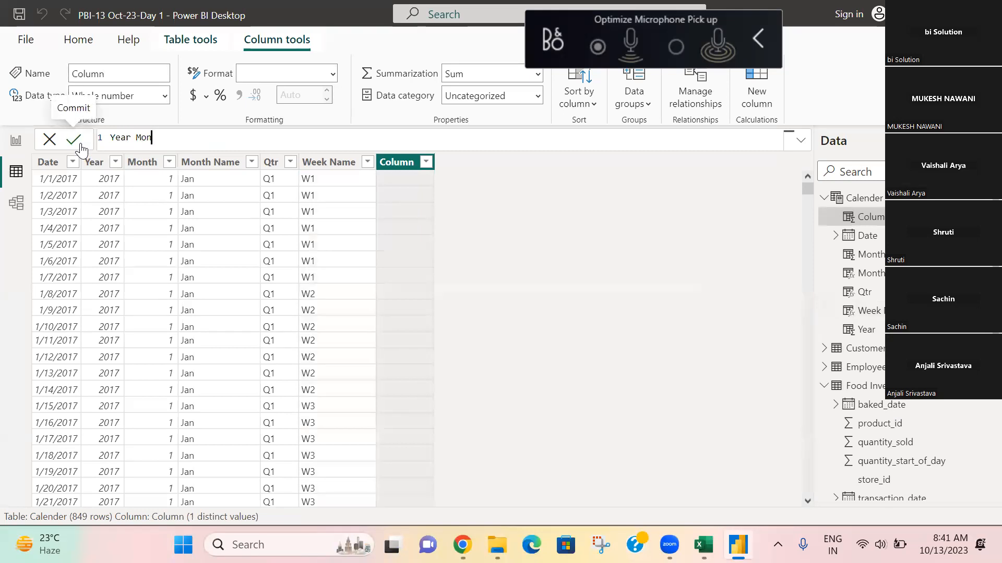
type("th=Yea")
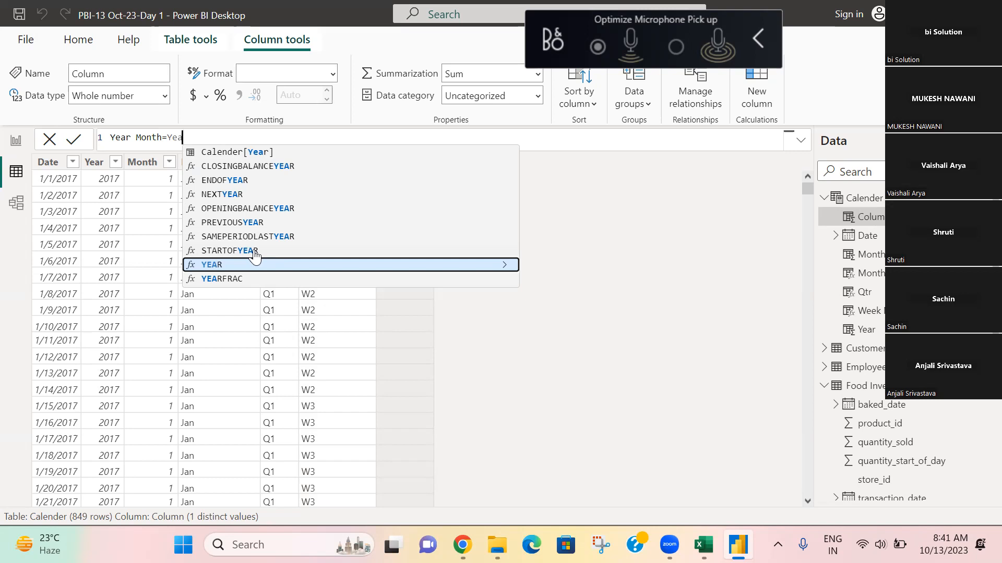
key("BackSpace")
key("BackSpace")
key("BackSpace")
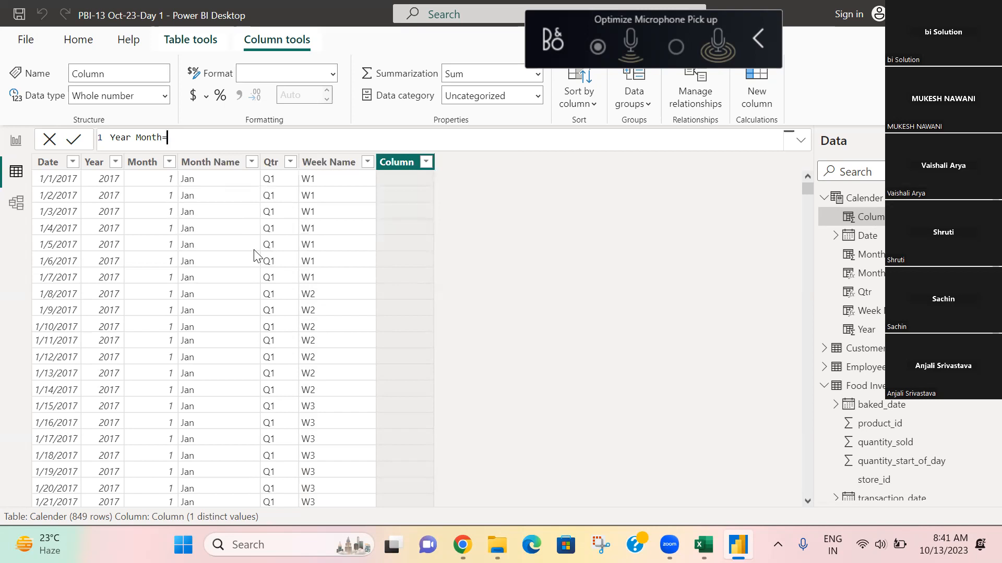
type("Calea")
key("BackSpace")
key("BackSpace")
key("BackSpace")
key("BackSpace")
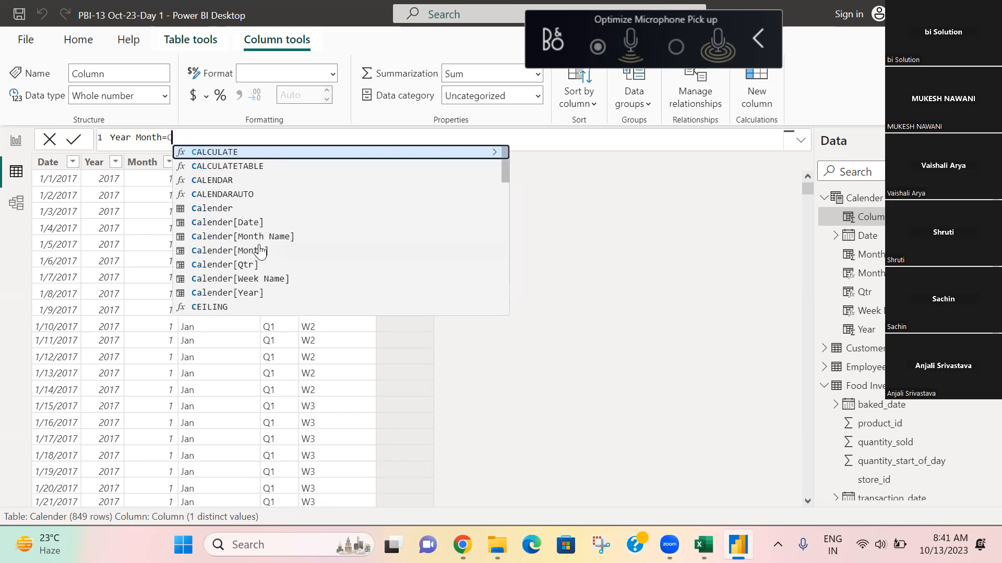
left_click(240, 293)
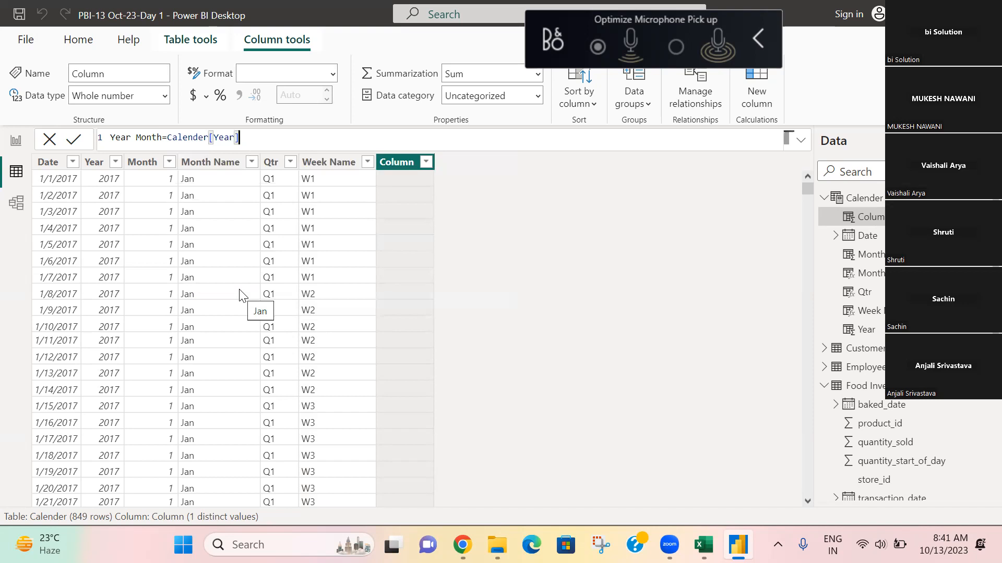
Join Calender[Month Name] to Calender[Year] with & in the Year Month formula and commit it.
type("&")
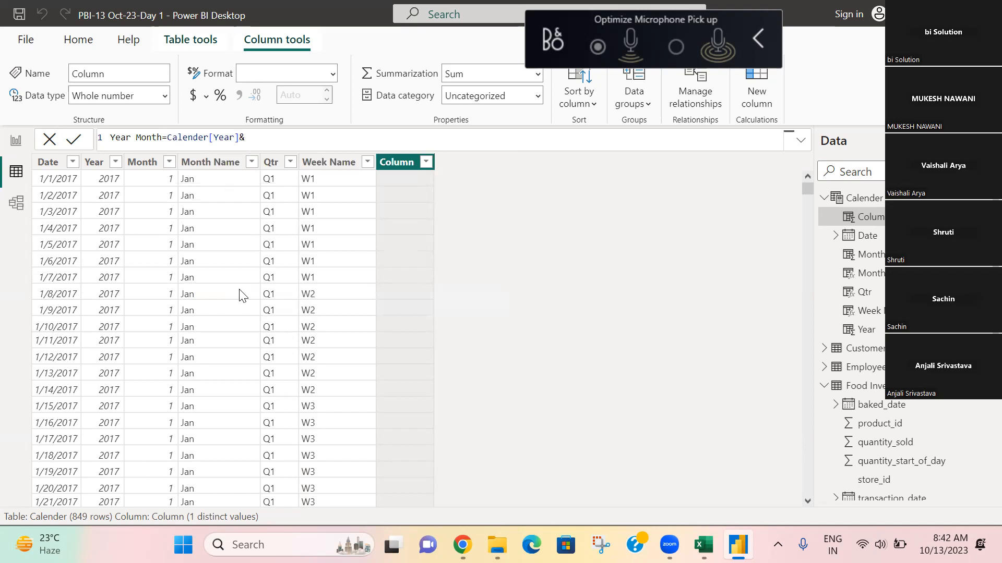
type("Cale")
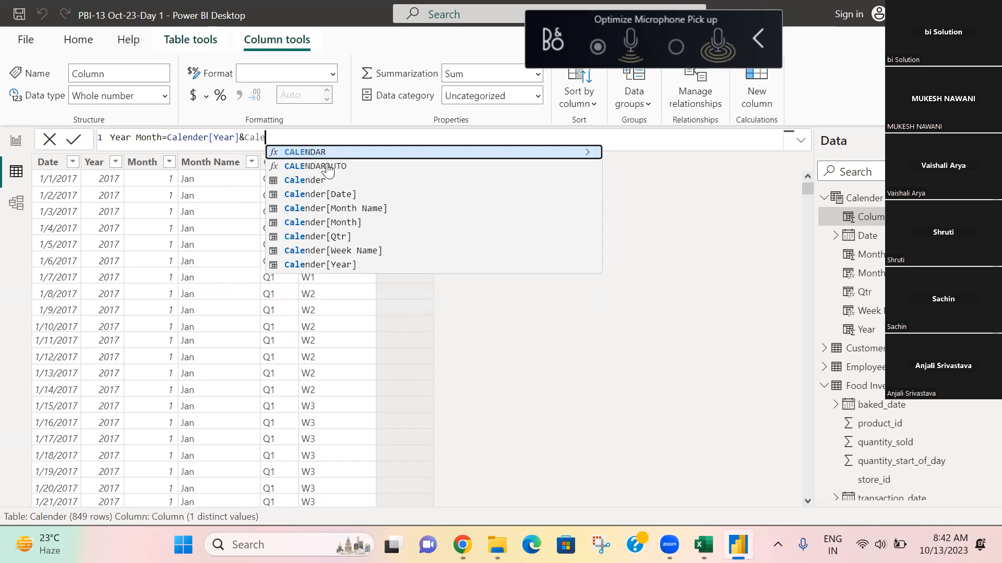
left_click(344, 224)
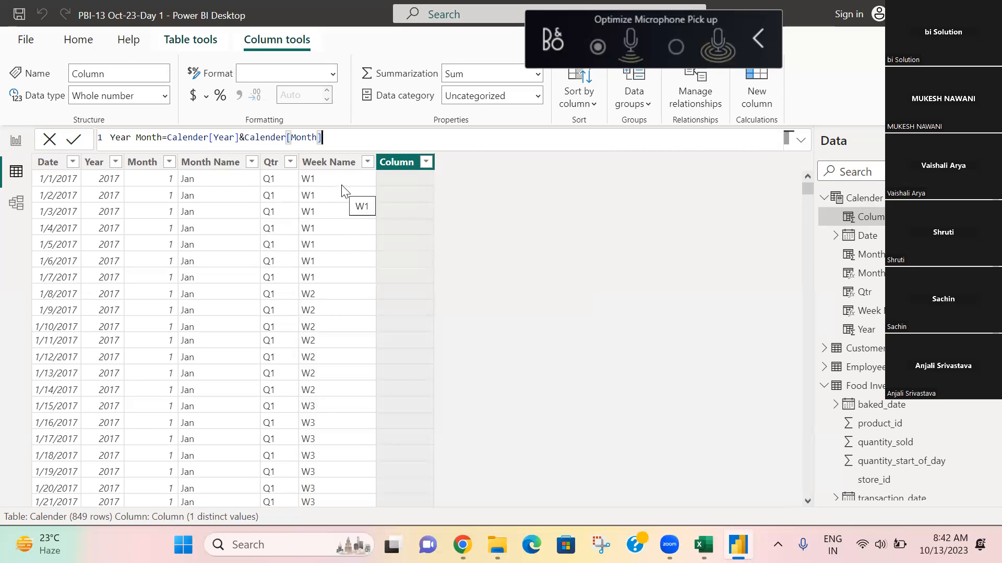
key("BackSpace")
key("BackSpace")
key("BackSpace")
key("BackSpace")
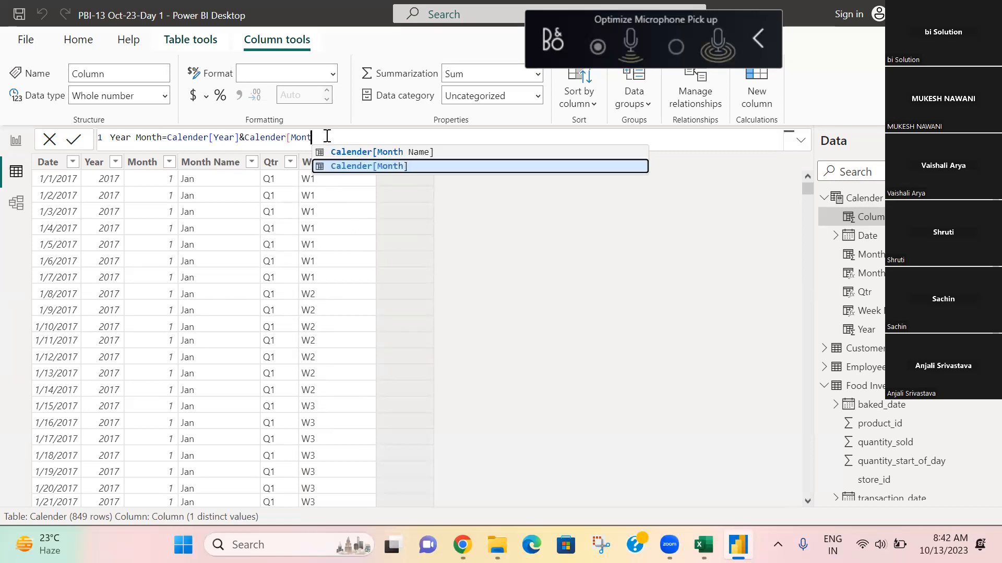
key("BackSpace")
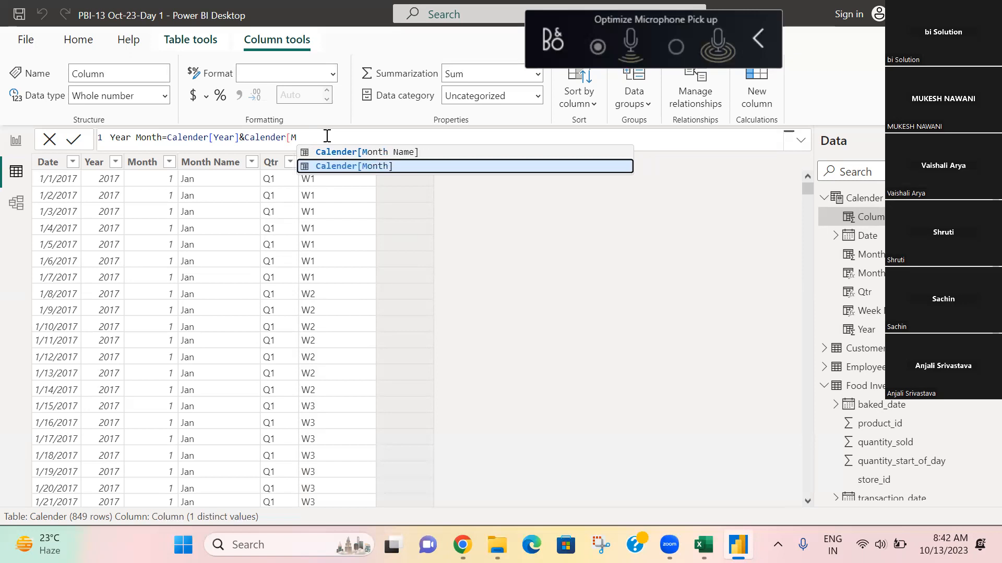
key("BackSpace")
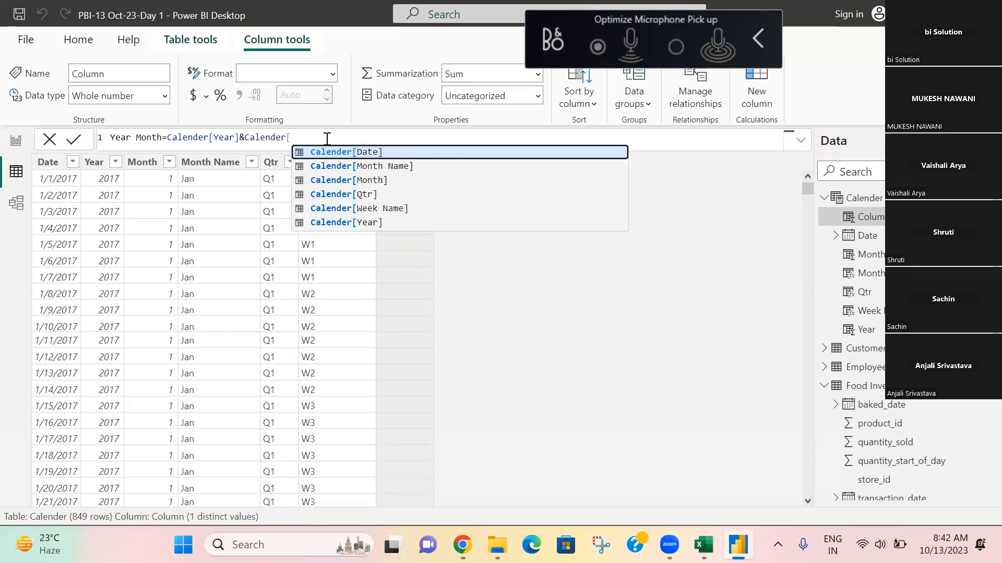
left_click(343, 167)
type(")")
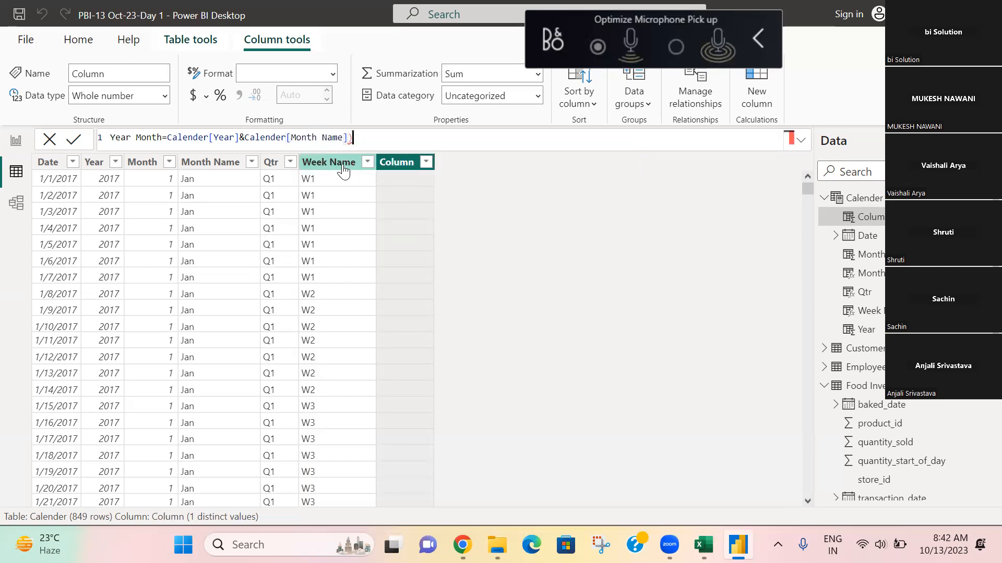
key("Return")
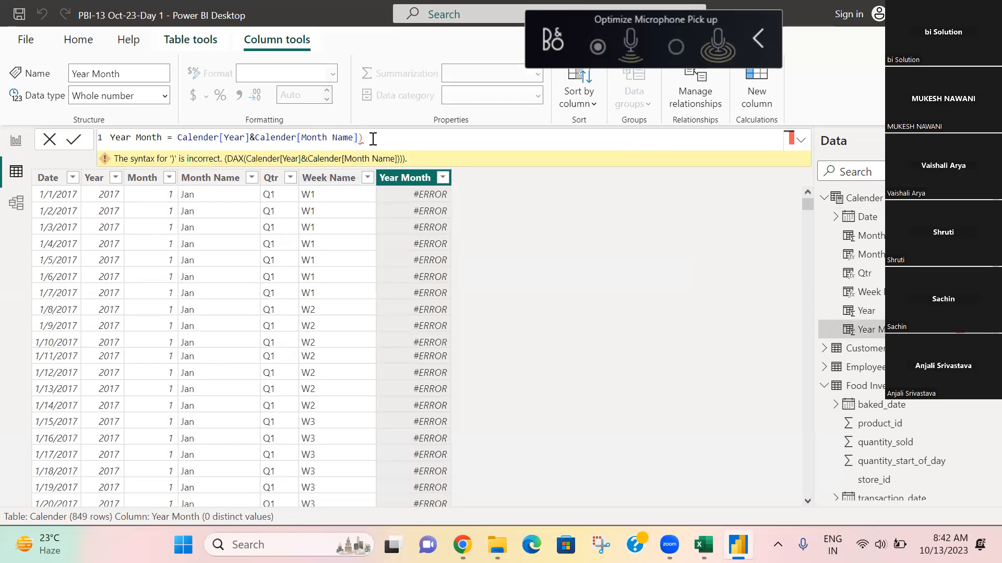
key("BackSpace")
key("Return")
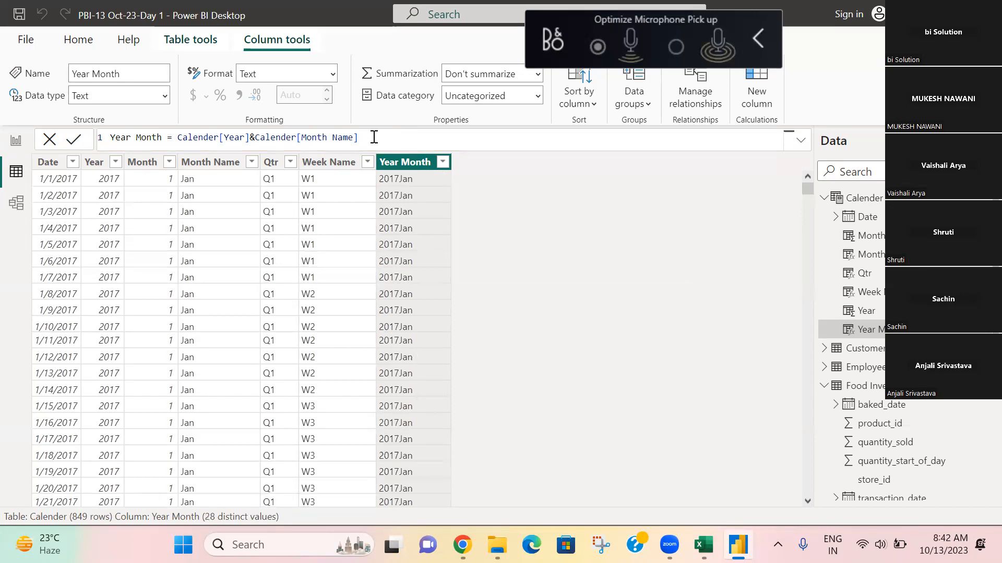
Insert a "-"& separator between Calender[Year]& and Calender[Month Name] in the Year Month formula.
left_click(253, 137)
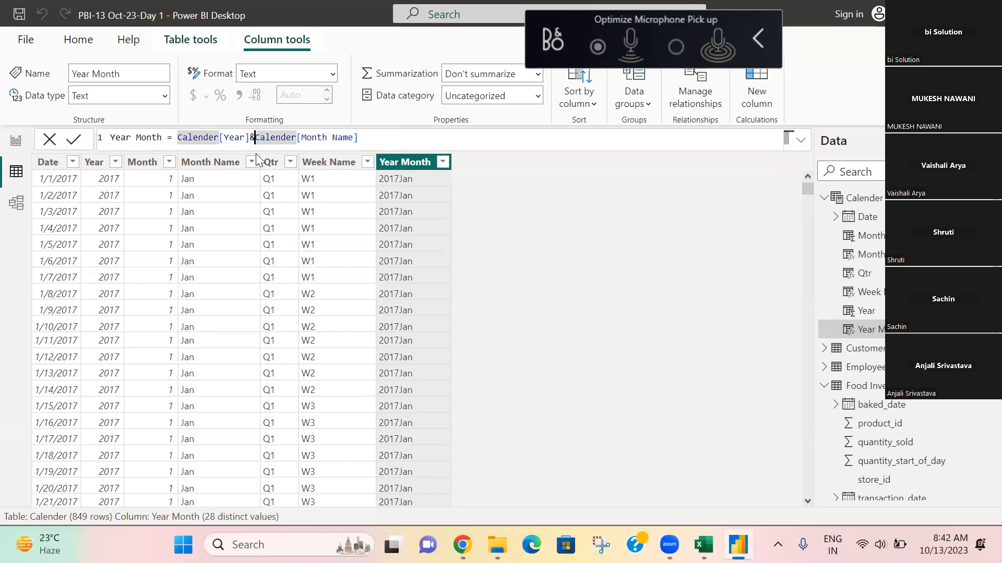
type("\"-\"")
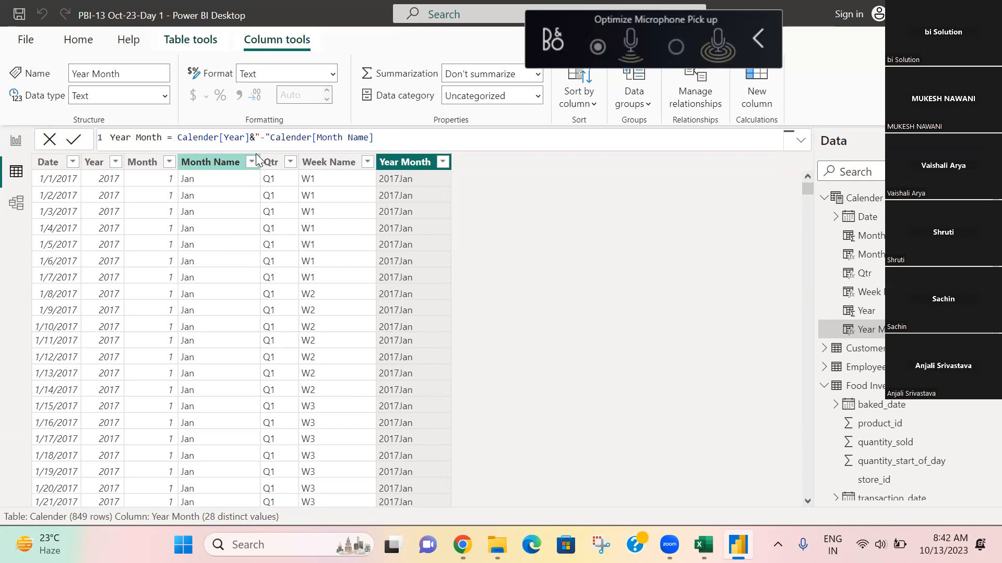
type("&")
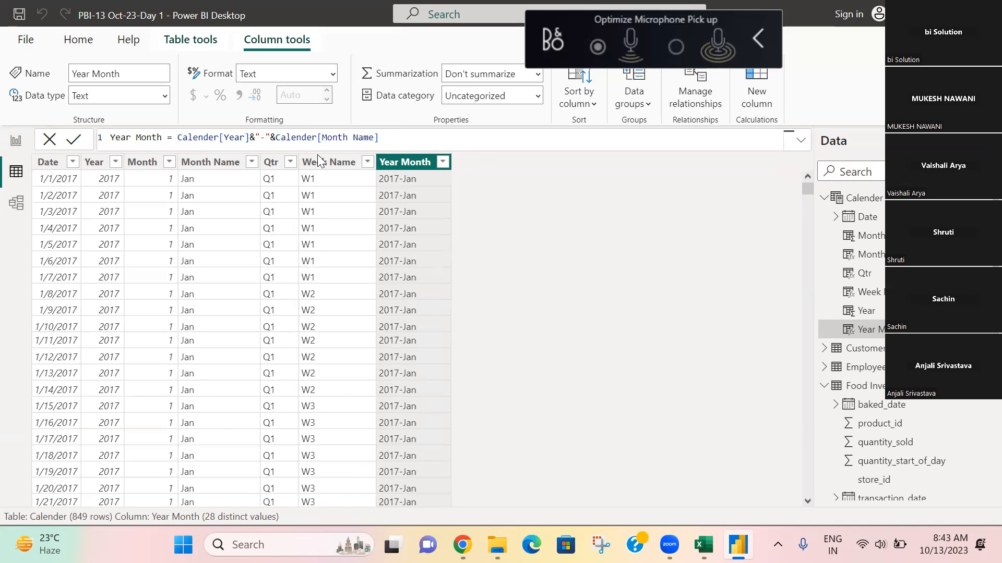
Try committing the Year Month formula without the & after "-", and restore the & and commit it again.
left_click(276, 138)
key("BackSpace")
key("Return")
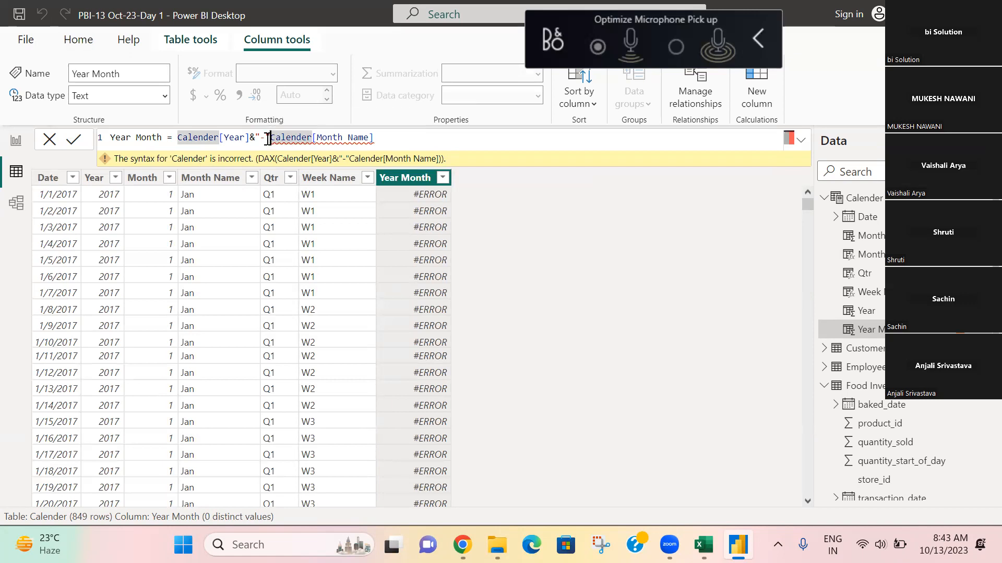
type("&")
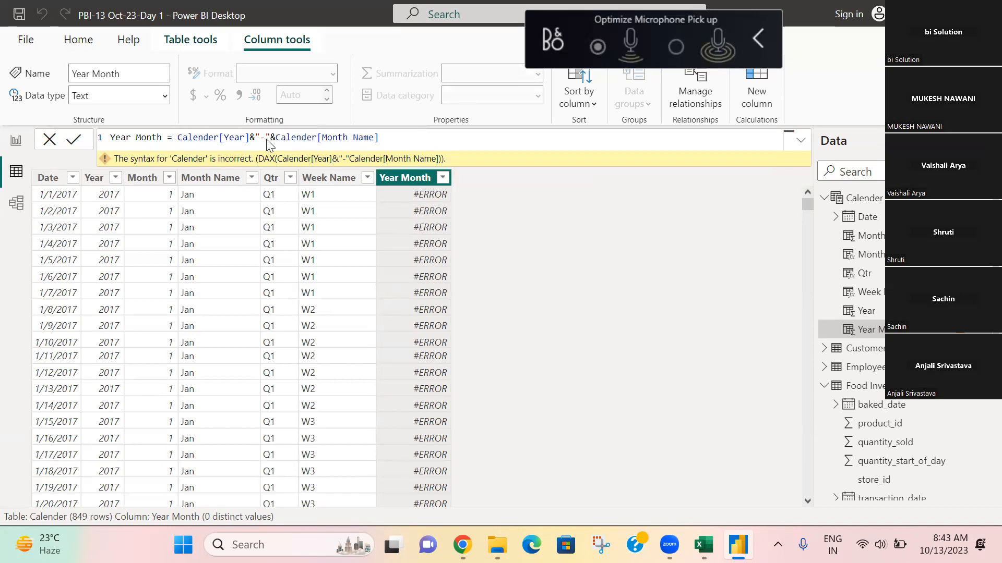
key("Return")
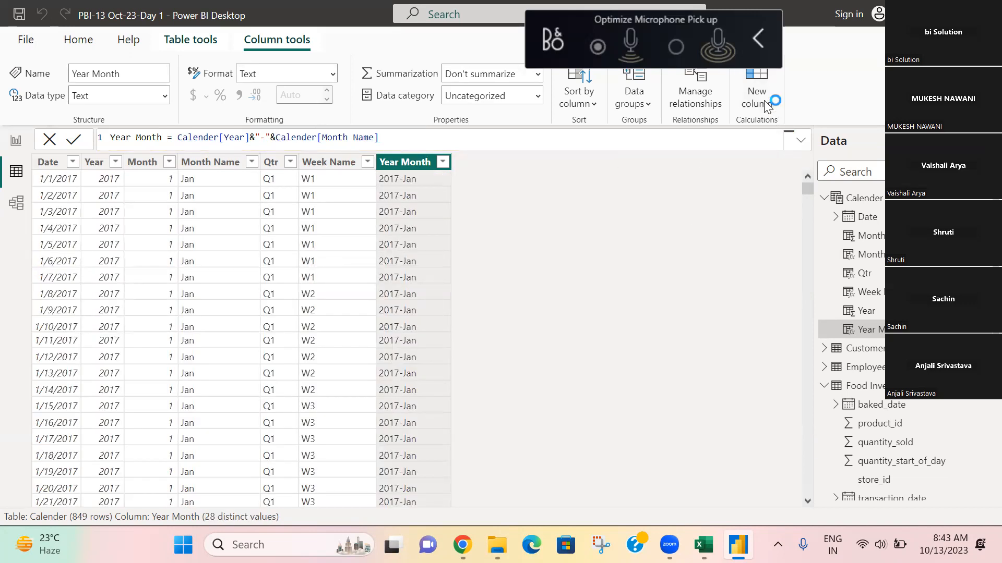
Start a new Calender column named Year Qtr with the formula Calender[Year]&.
type("Year Qtr=Yea")
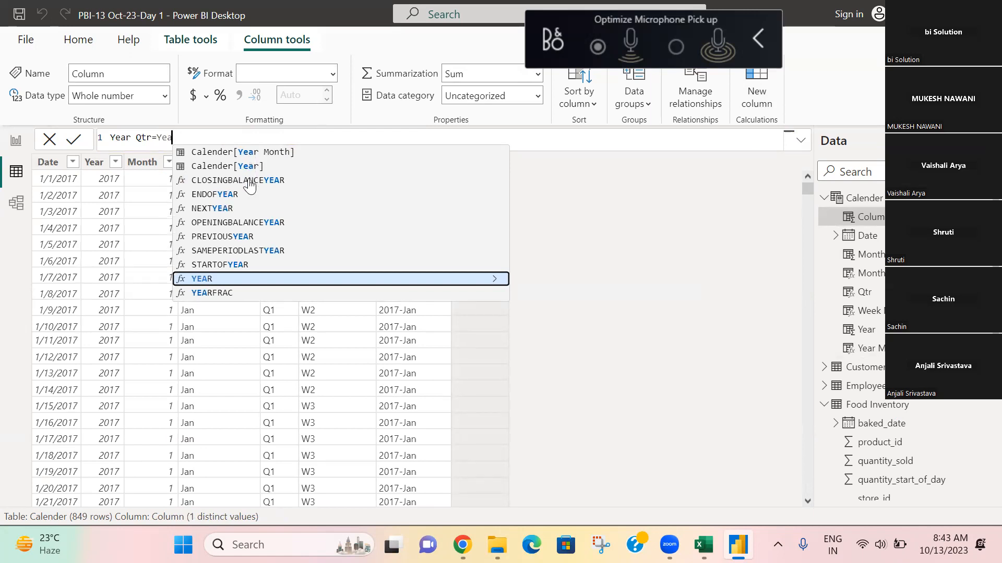
left_click(239, 168)
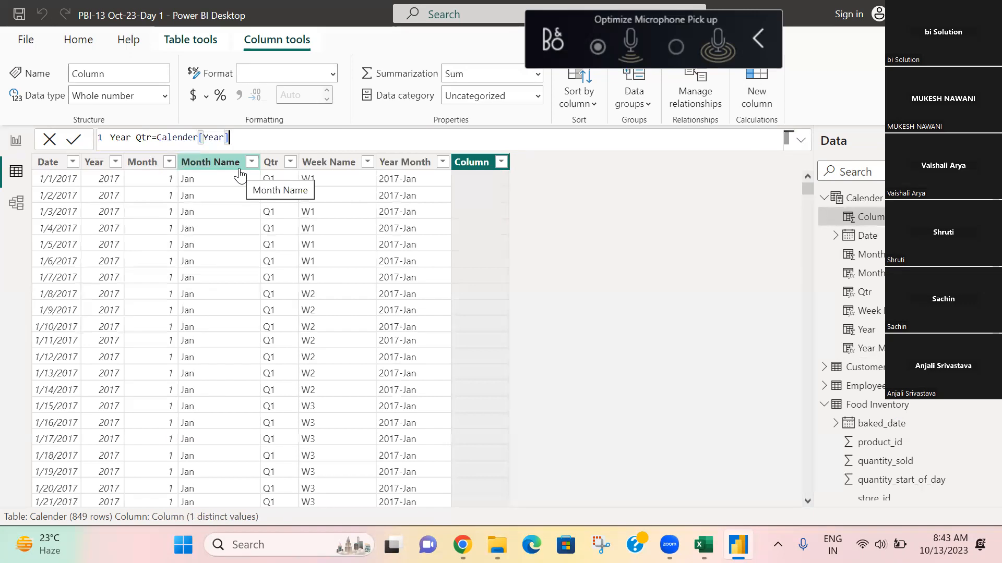
type("&")
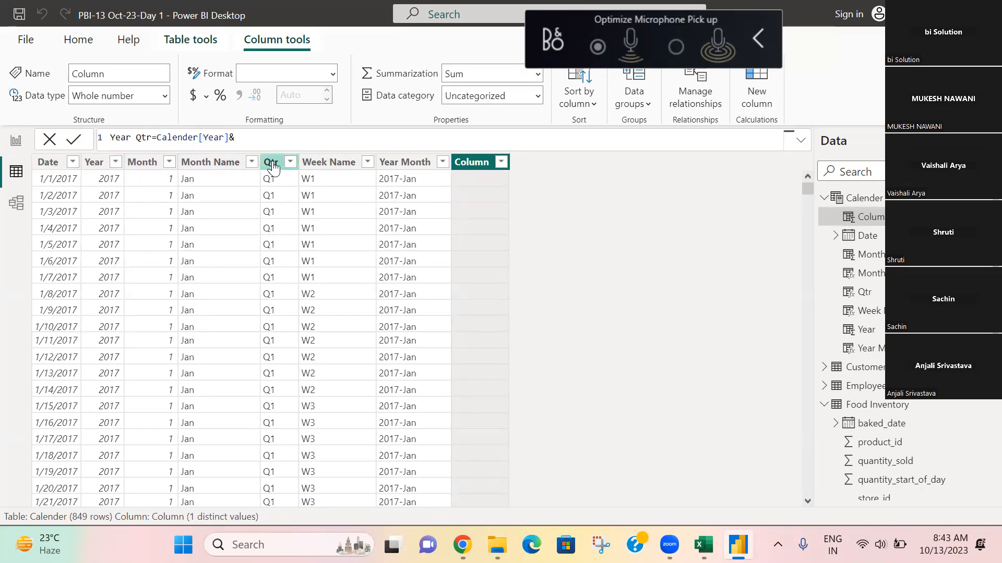
key("Return")
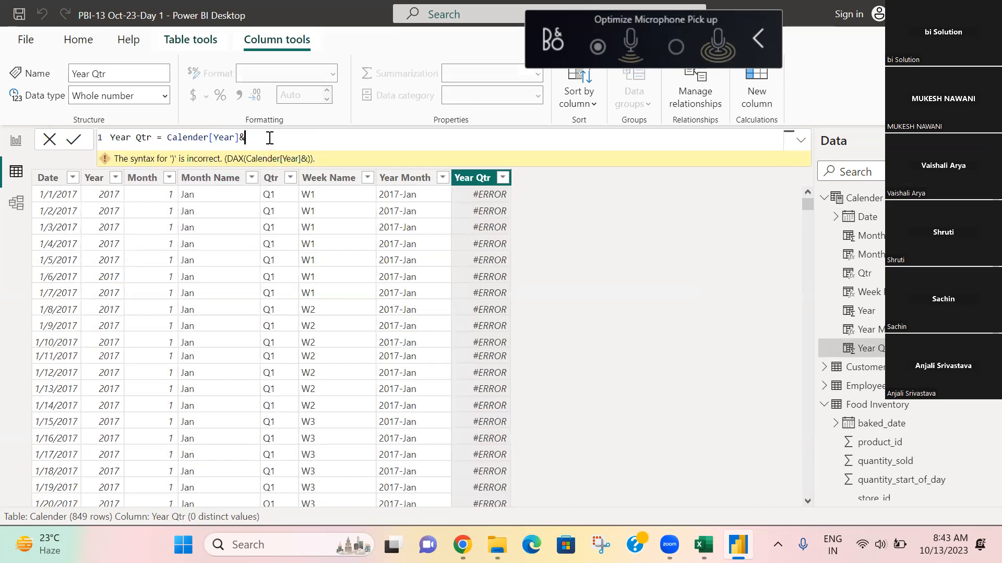
type("Yea")
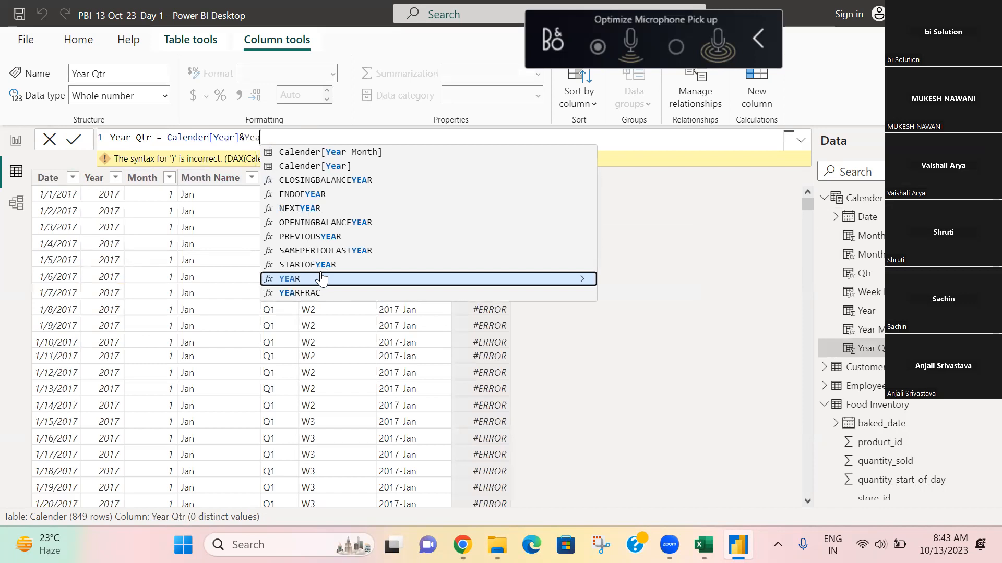
type("r")
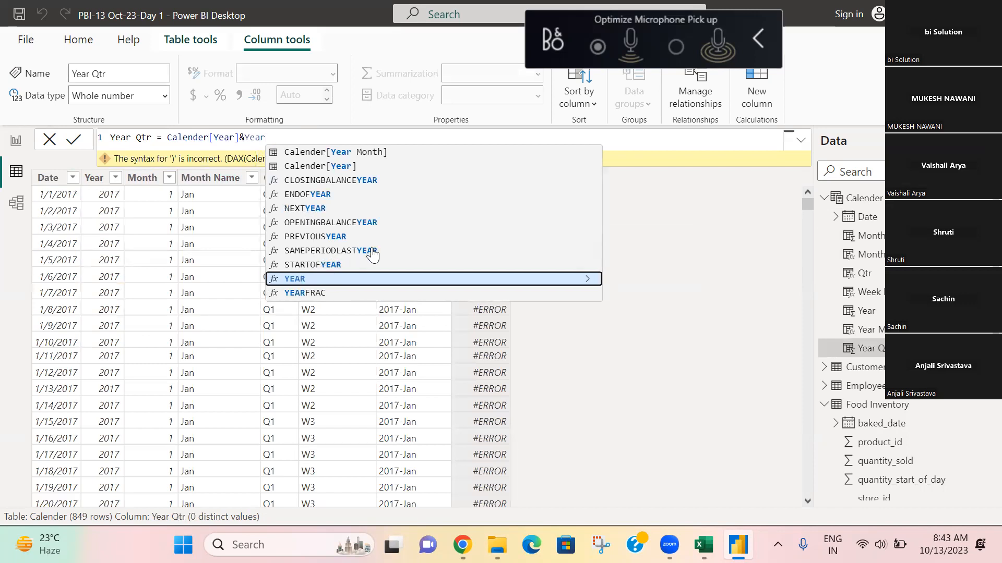
key("BackSpace")
key("BackSpace")
key("BackSpace")
key("BackSpace")
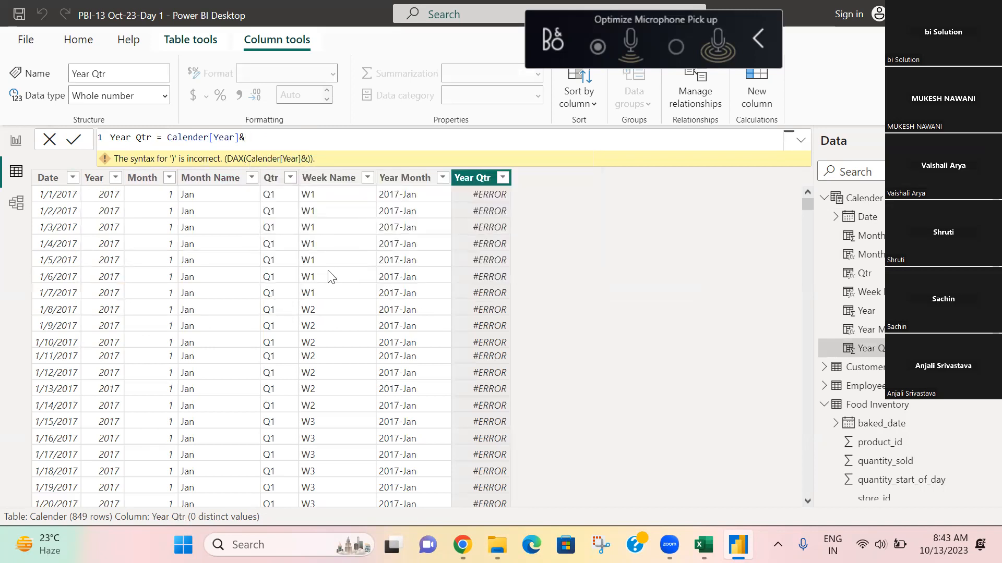
Complete the Year Qtr formula with Calender[Qtr] after Calender[Year]& and commit it.
type("cale")
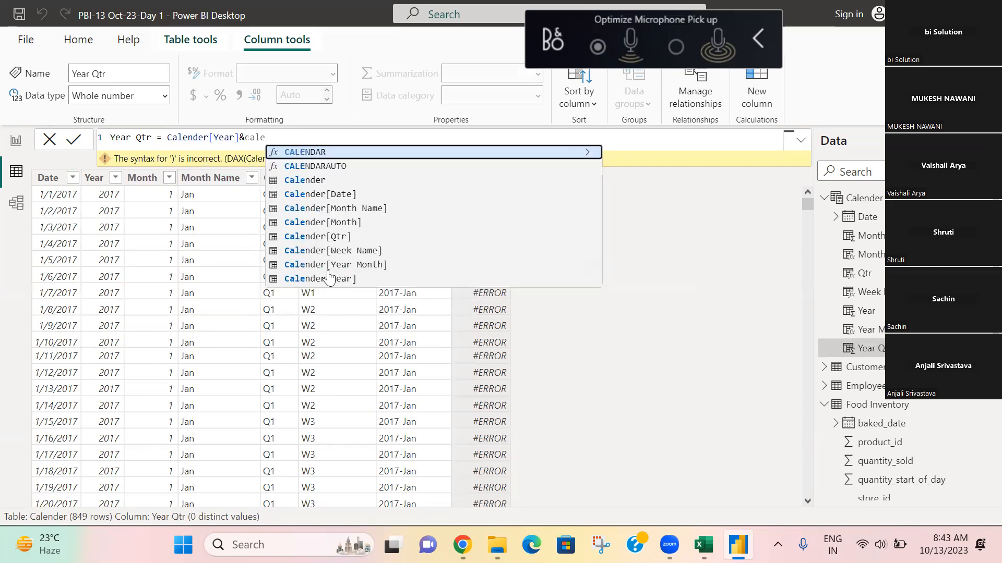
left_click(326, 237)
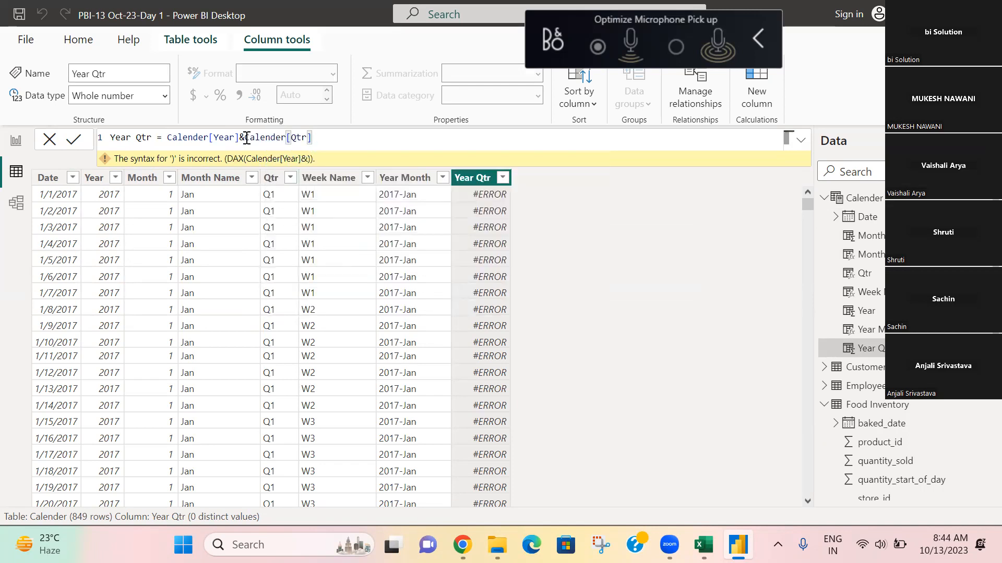
key("Return")
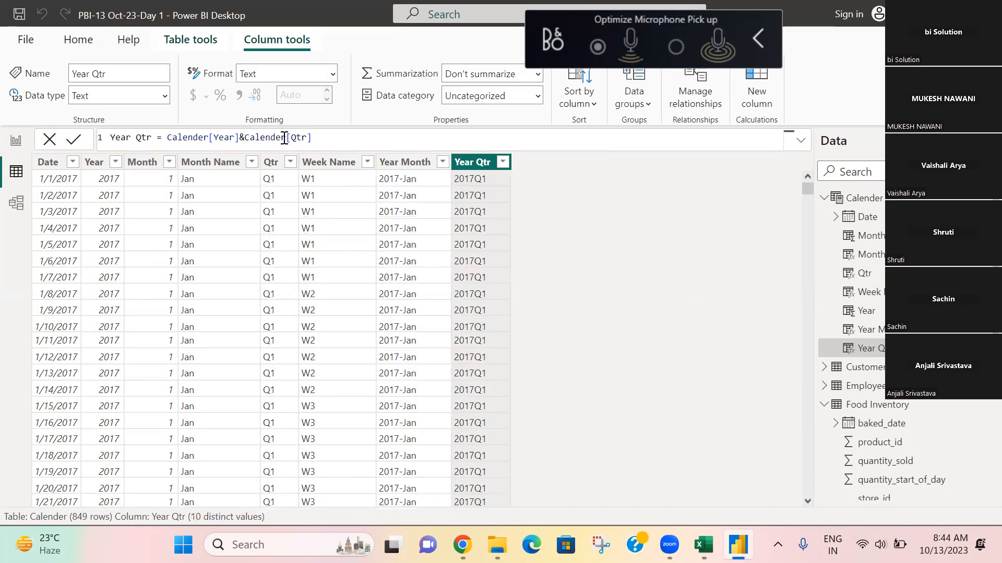
Insert a "-"& separator between Calender[Year]& and Calender[Qtr] in the Year Qtr formula and commit it.
left_click(255, 150)
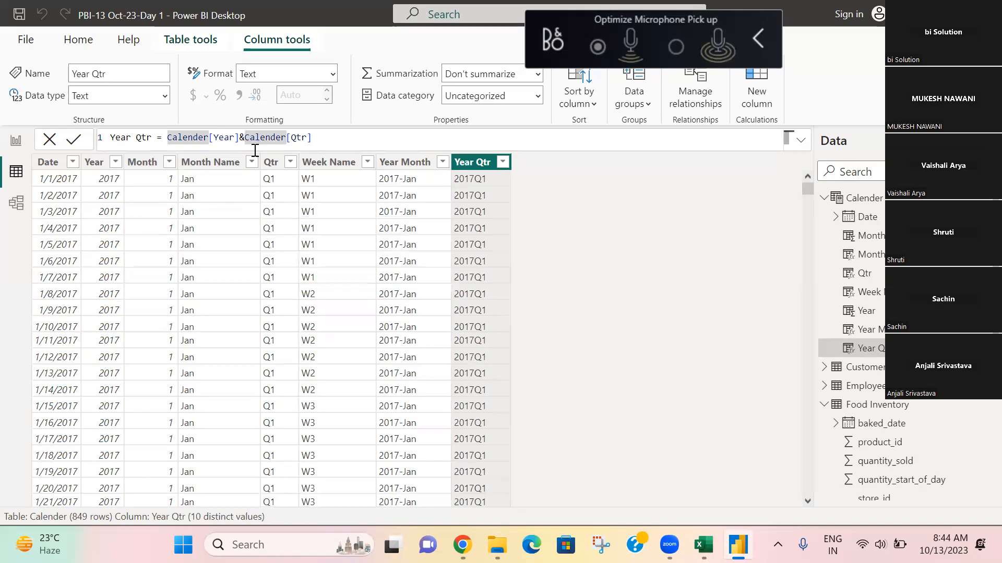
type("&")
key("BackSpace")
type("\"-\"&")
key("Return")
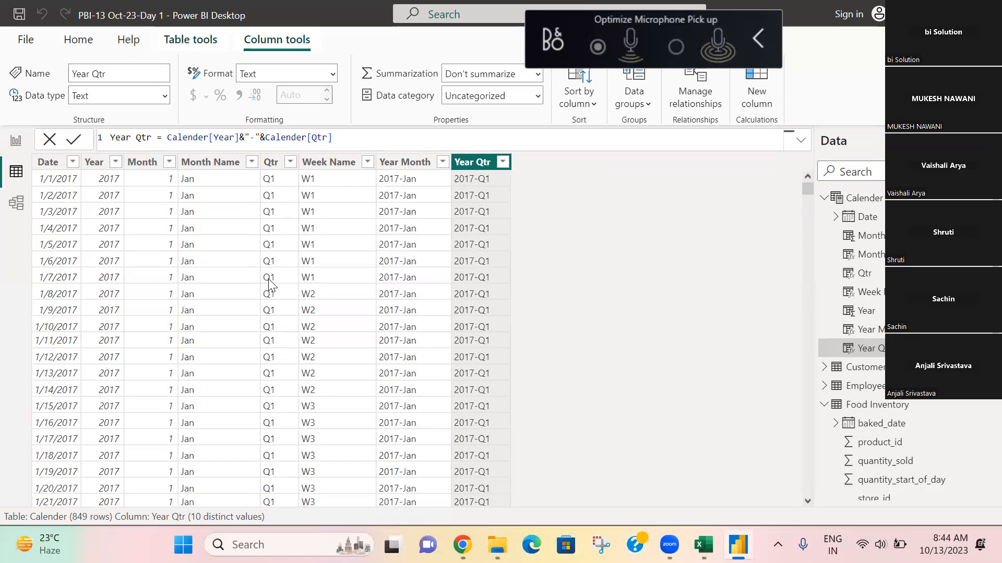
Start a new Calender column named Year Week with the formula Calender[Year]&.
left_click(759, 104)
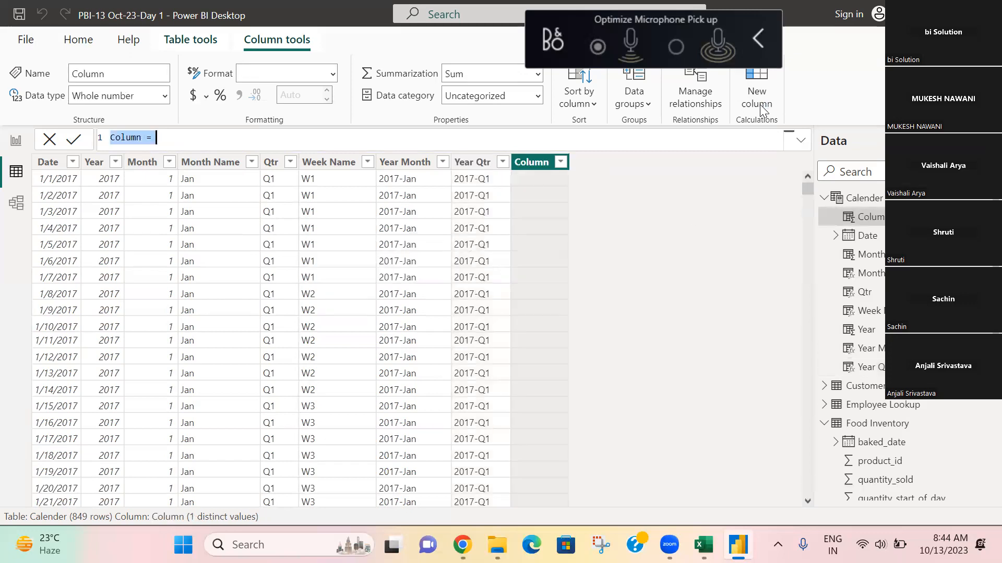
type("Year Week")
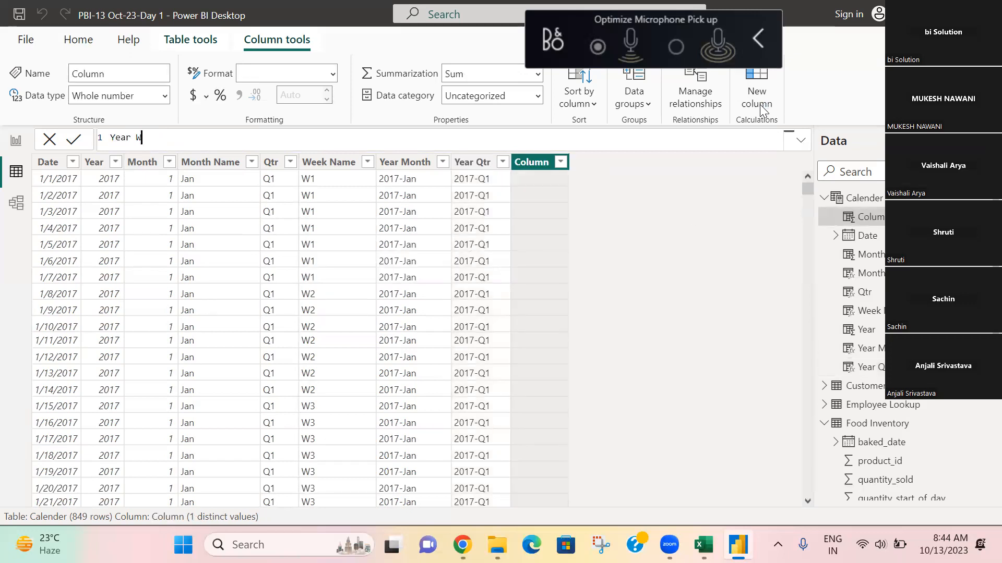
type("=Calender[Year]&Cale")
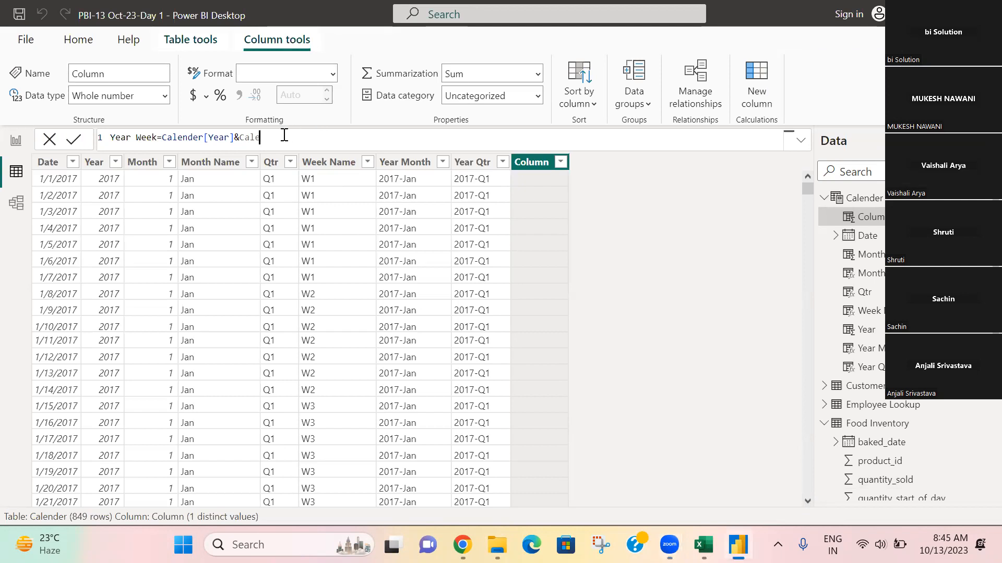
Complete the Year Week formula with Calender[Week Name] and commit it without a closing parenthesis.
key("BackSpace")
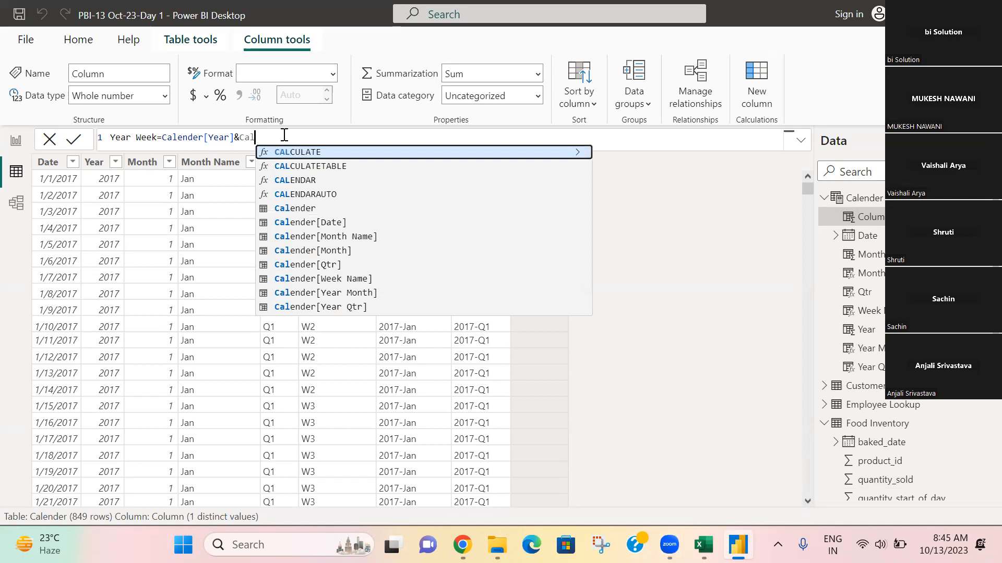
scroll(402, 336, "down", 4)
scroll(354, 285, "down", 1)
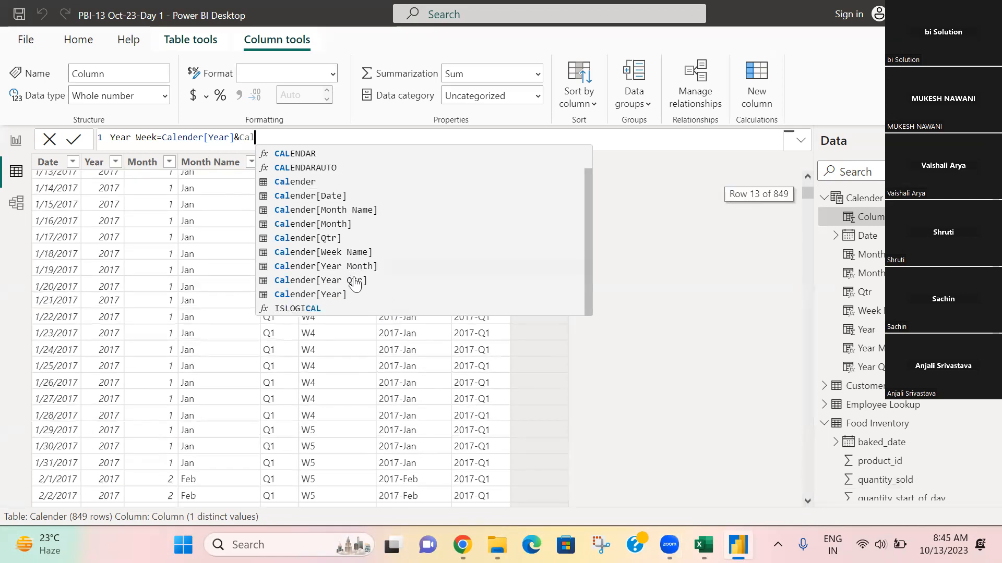
key("Down")
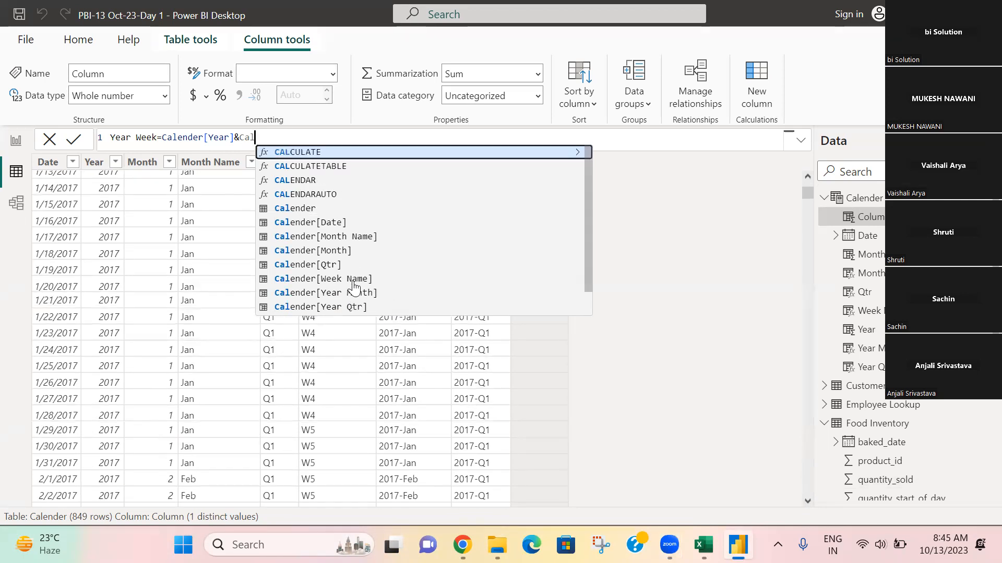
scroll(354, 284, "down", 1)
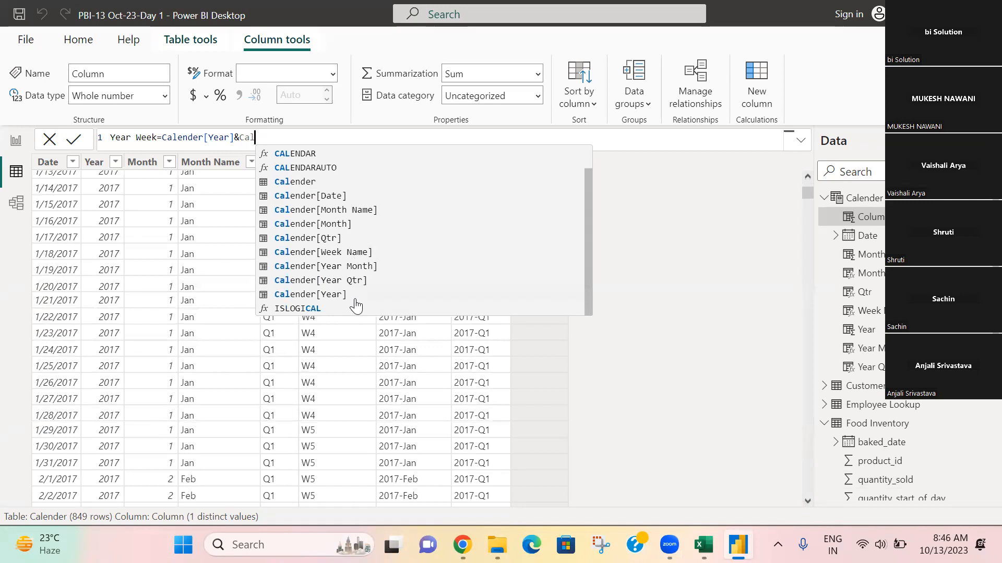
key("Down")
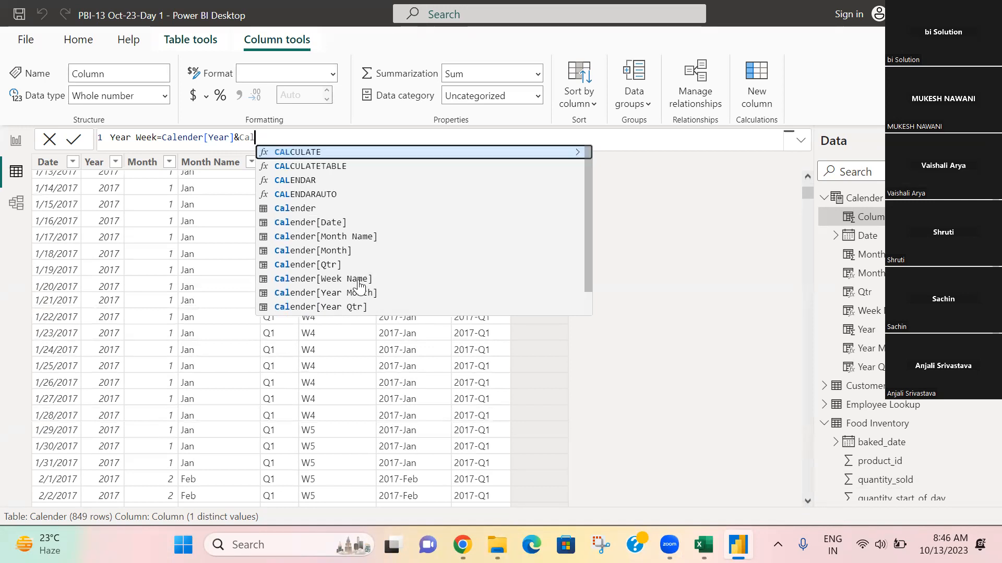
left_click(360, 279)
type(")")
key("Return")
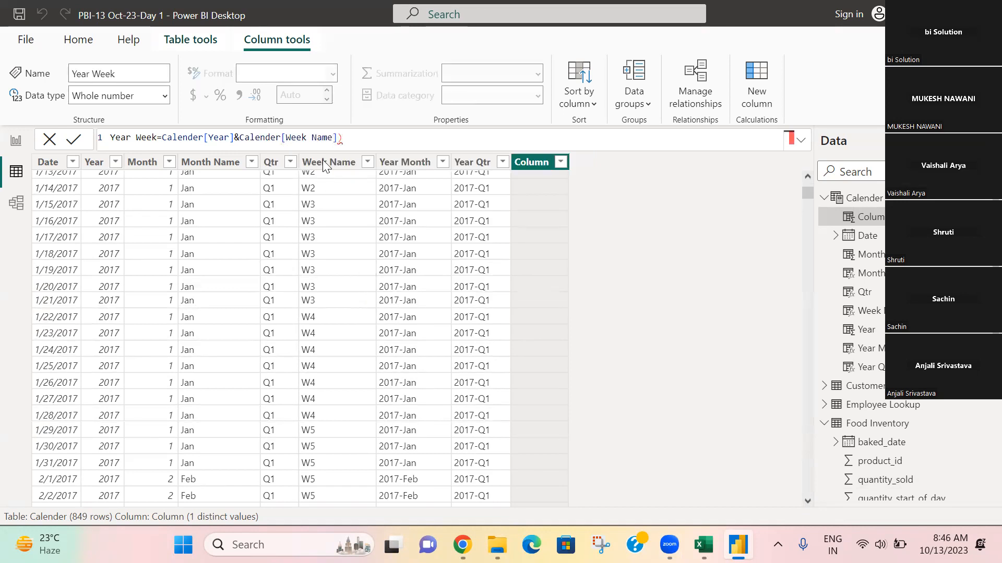
key("BackSpace")
key("Return")
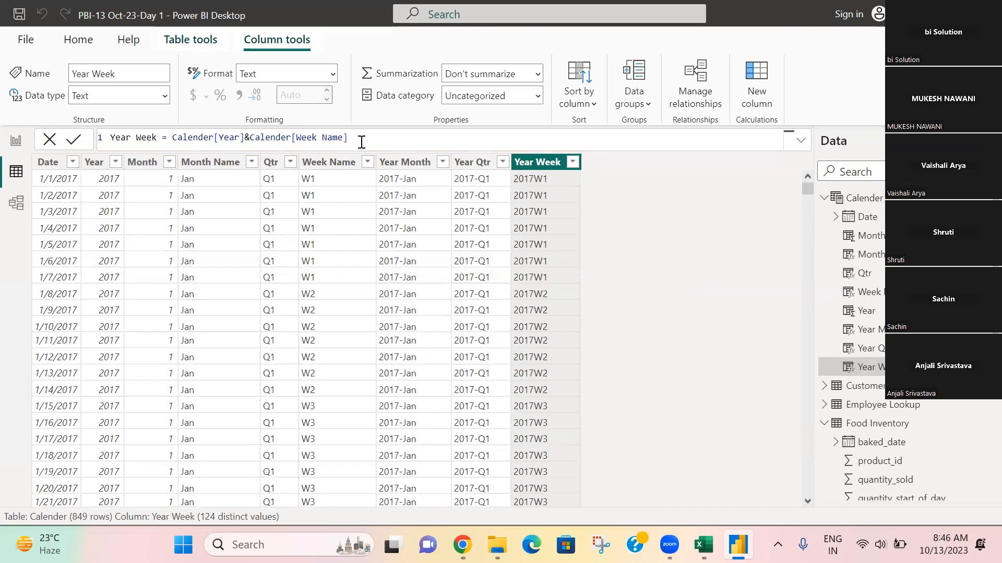
Insert a "-"& separator between Calender[Year]& and Calender[Week Name] in the Year Week formula and commit it.
left_click(249, 137)
type("\"-\"&")
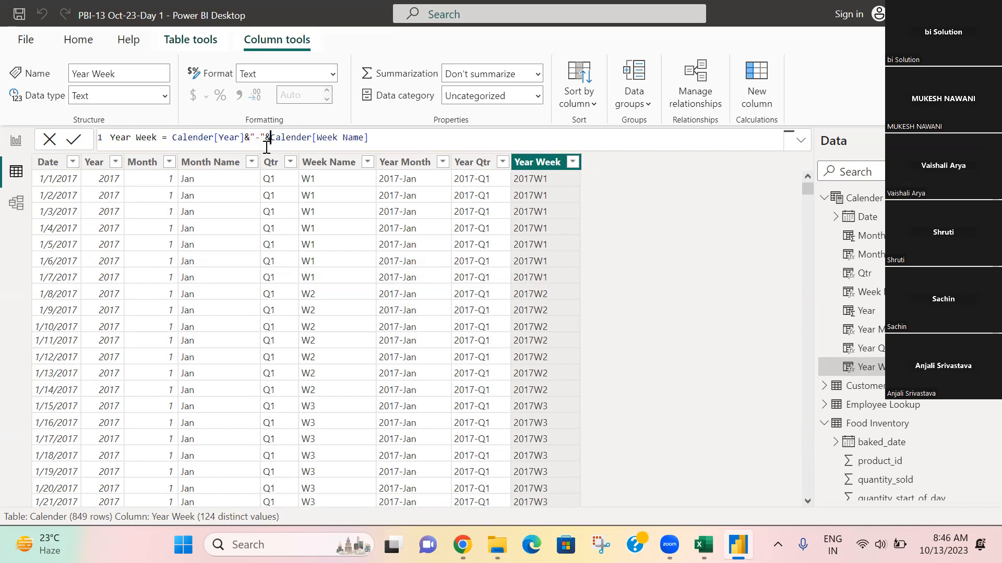
key("Return")
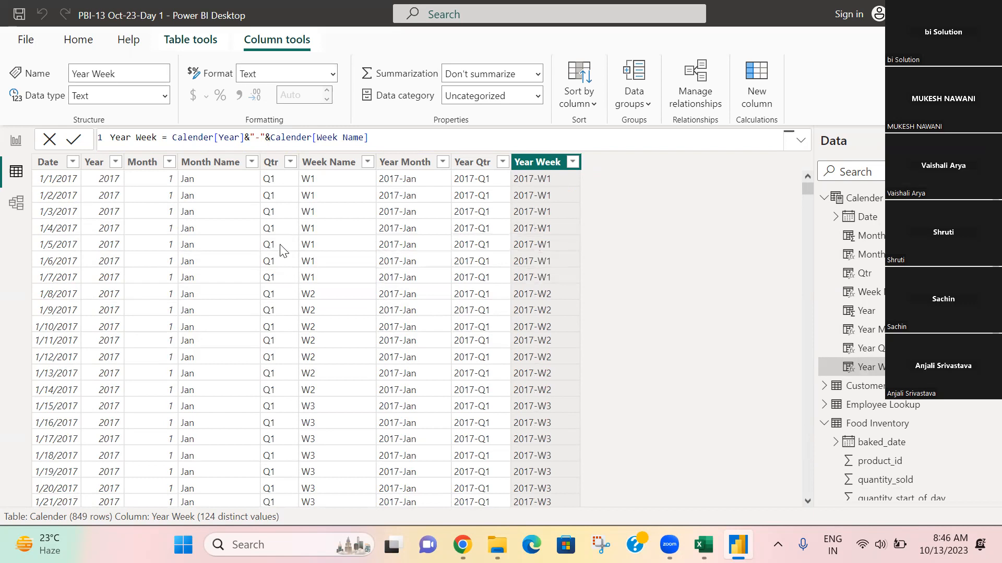
In the model diagram, move up and lengthen the Sales by Store table, and relate Calender's Date to its transaction_date.
left_click(17, 204)
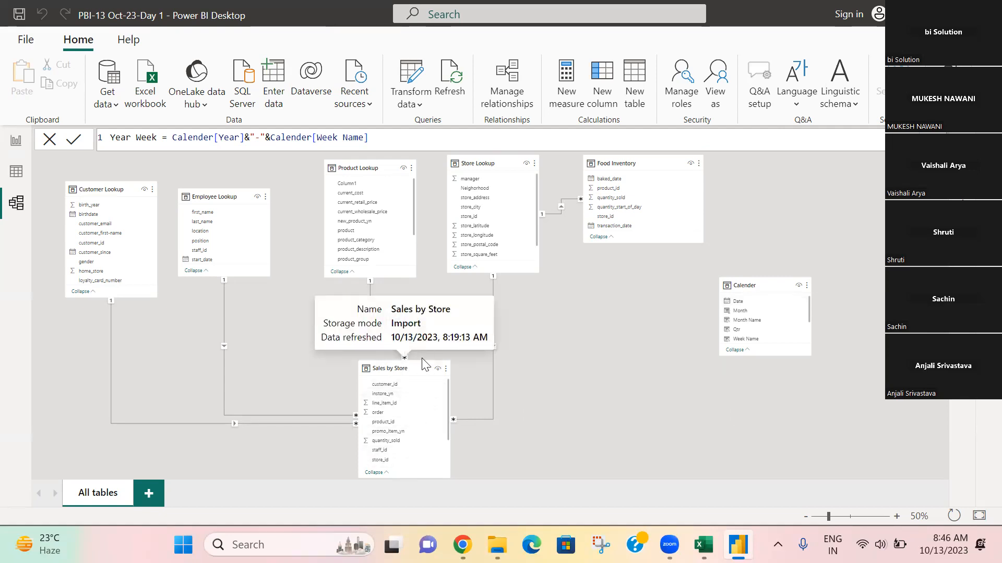
left_click_drag(425, 360, 430, 316)
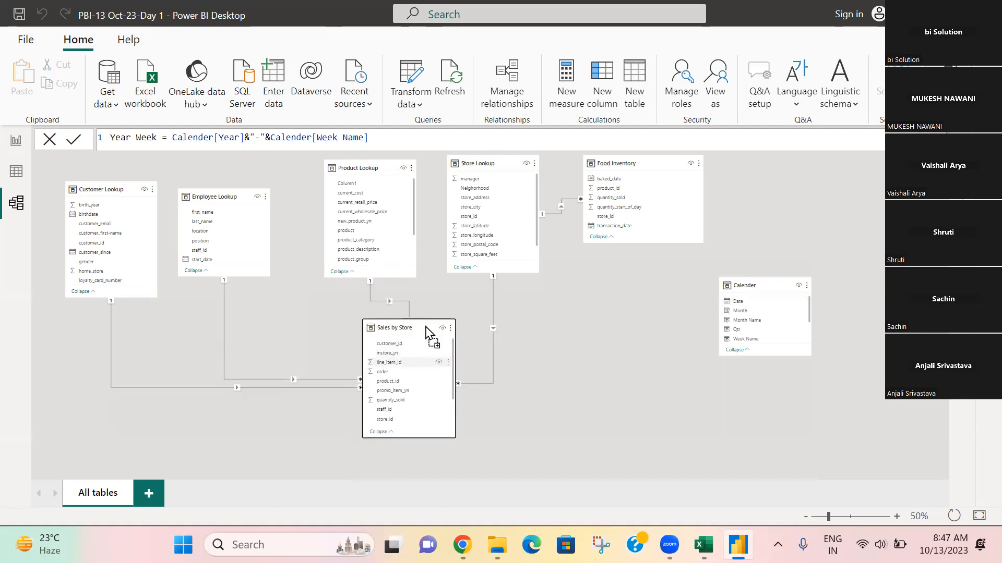
left_click(387, 428)
left_click(387, 390)
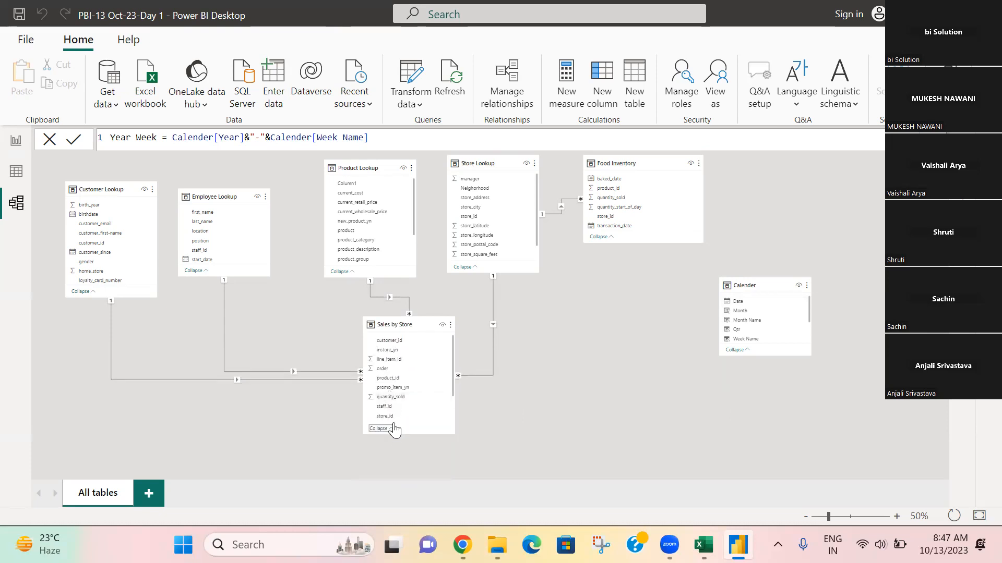
left_click_drag(391, 434, 392, 483)
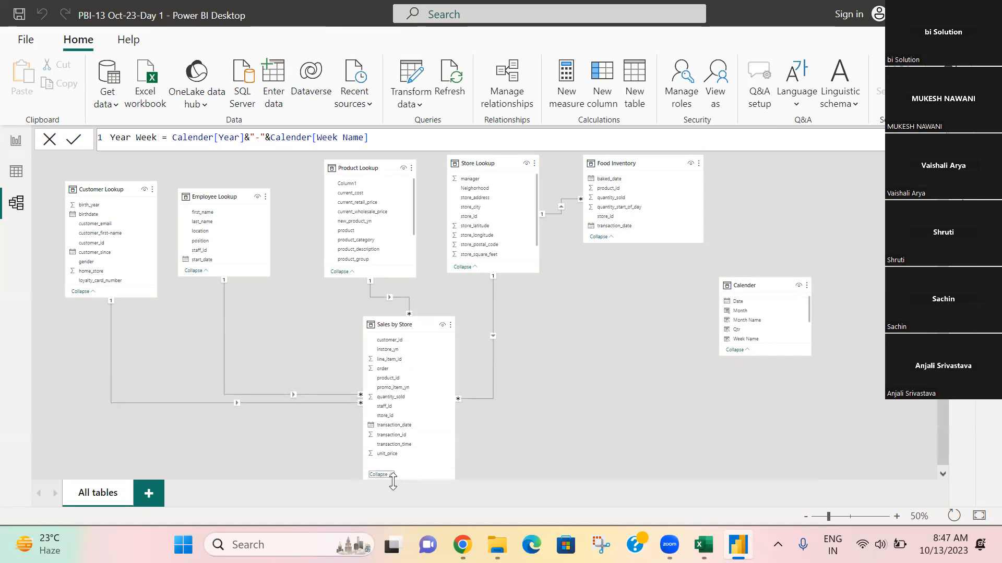
left_click_drag(740, 302, 396, 423)
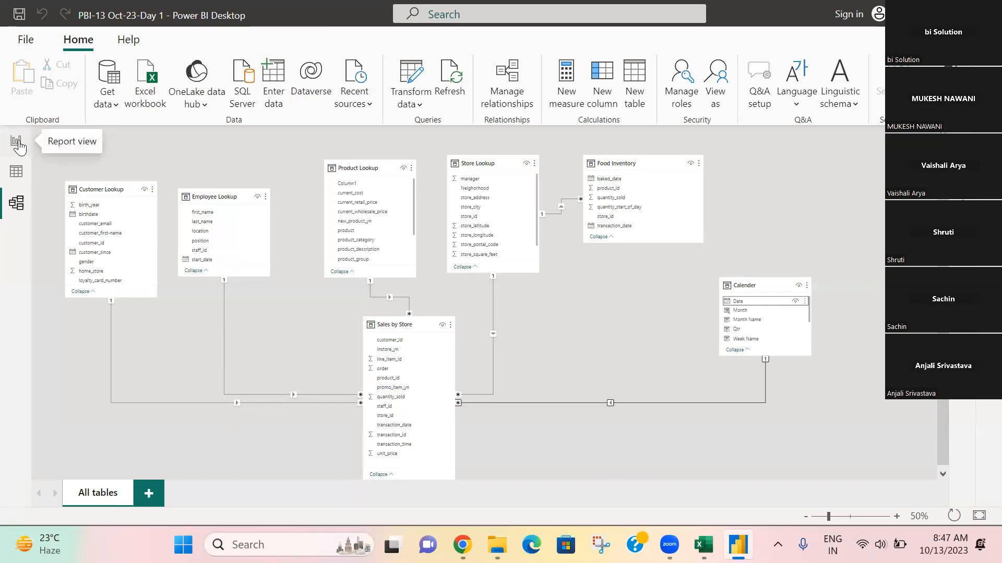
Add a table visual to the report page, move it away from the corner, and collapse the filter and visualization panes.
left_click(17, 142)
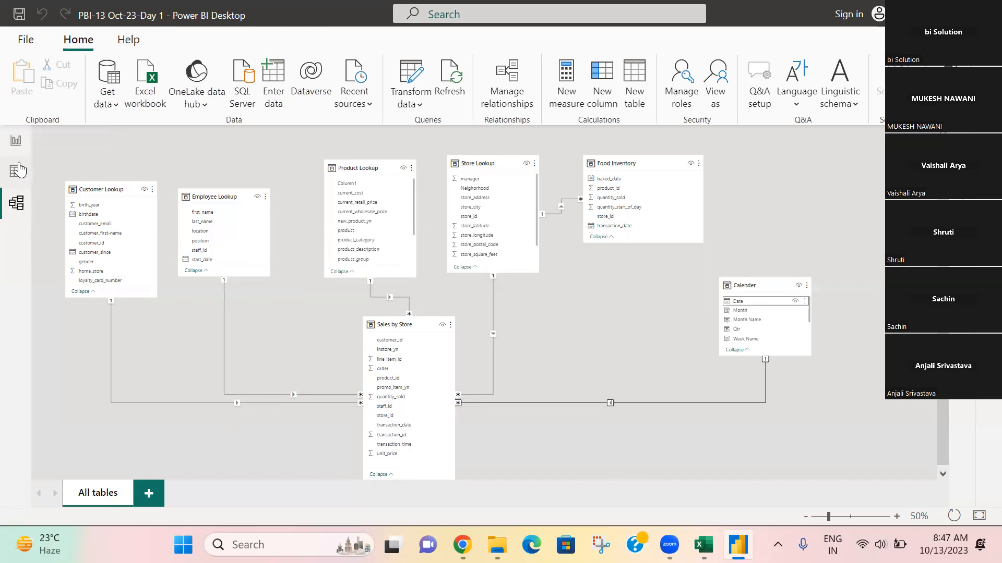
left_click(15, 141)
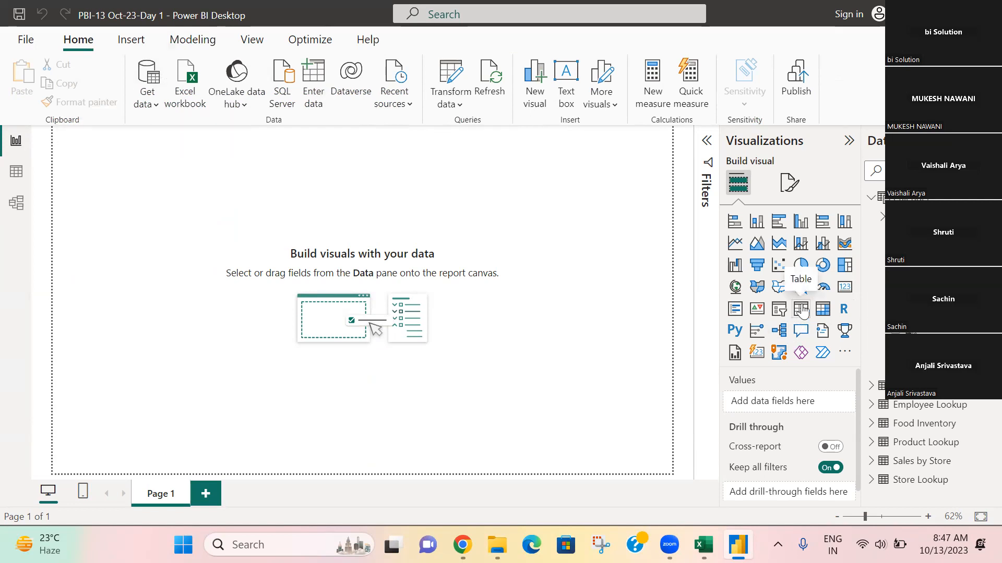
left_click(802, 309)
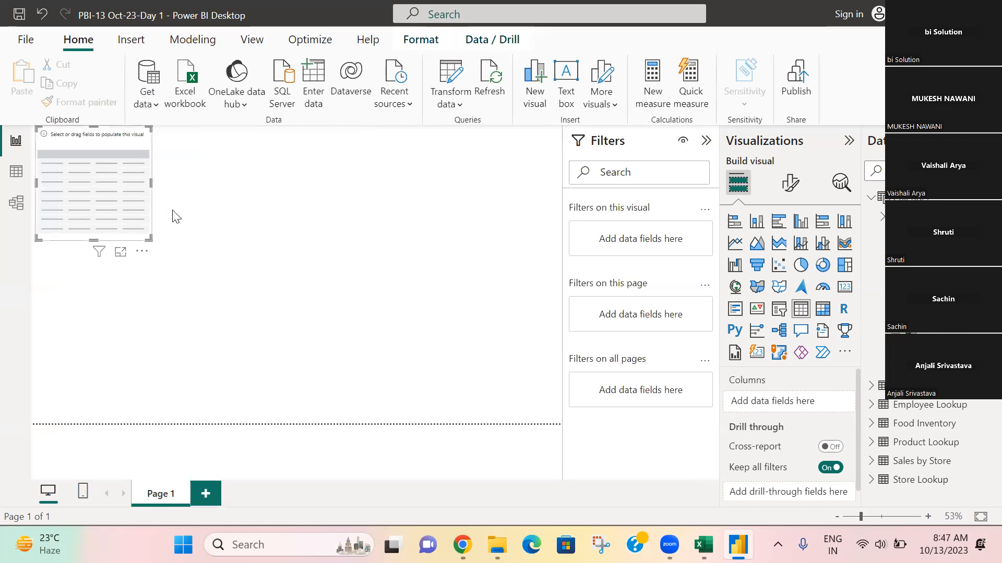
left_click_drag(173, 215, 224, 247)
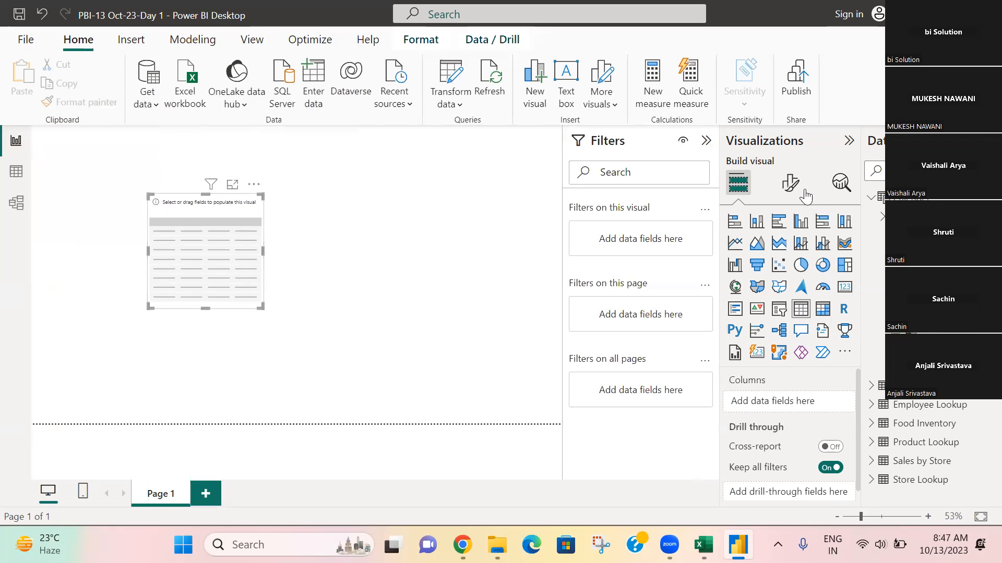
left_click(706, 140)
left_click(848, 142)
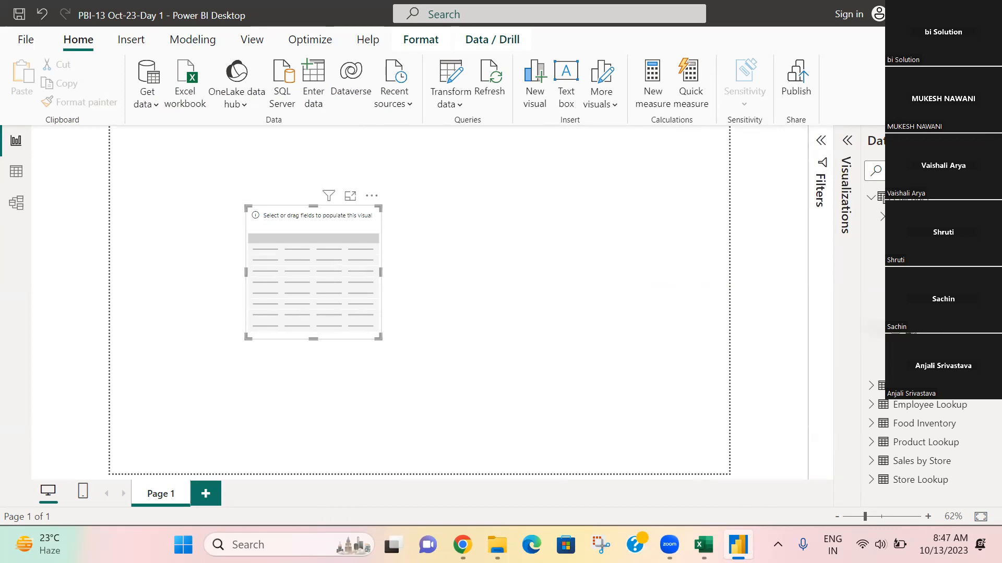
left_click_drag(877, 310, 342, 258)
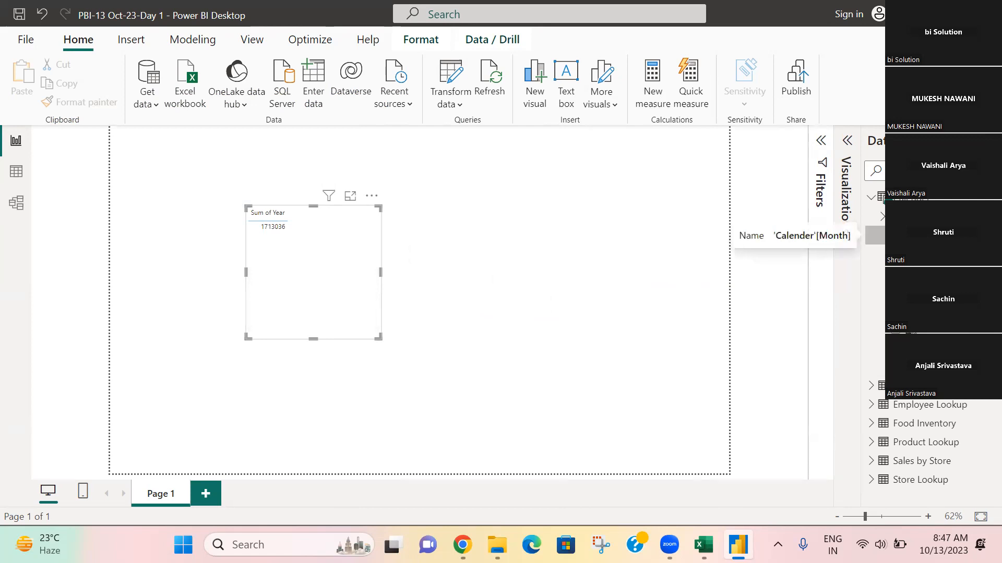
left_click(875, 235)
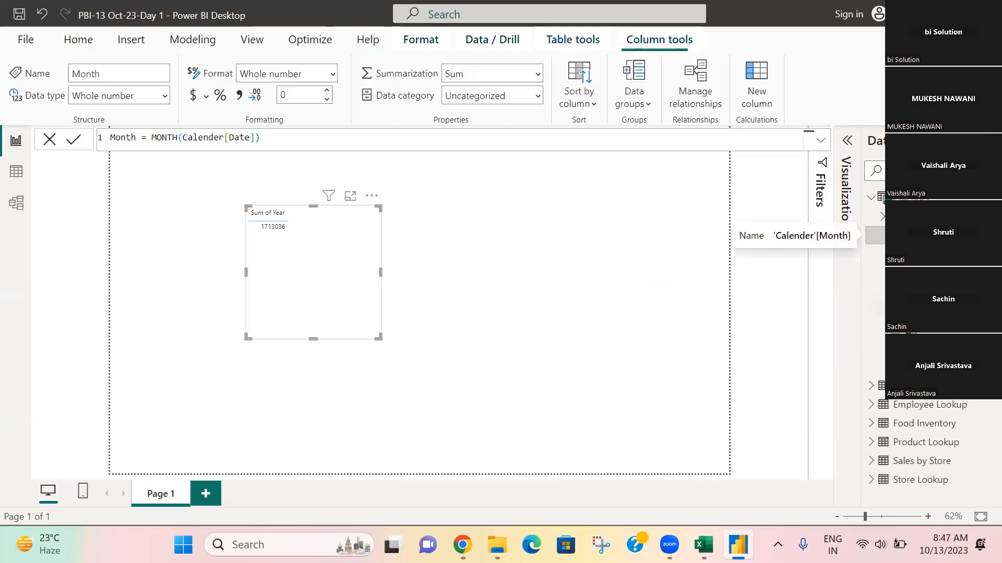
left_click(896, 311)
Add Calender's Year Month field to the table visual, and try Month beside it and remove it again.
left_click(896, 329)
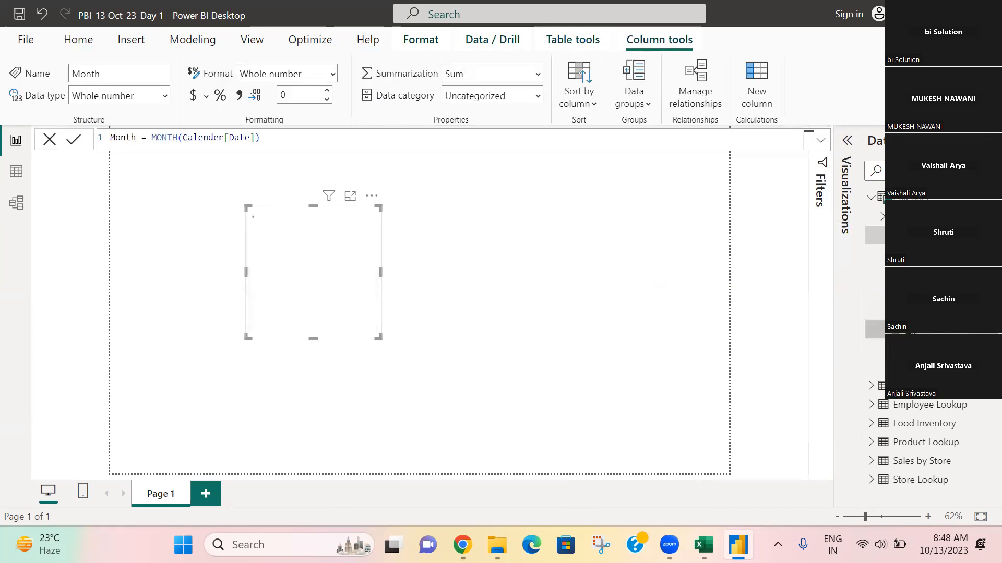
left_click(895, 235)
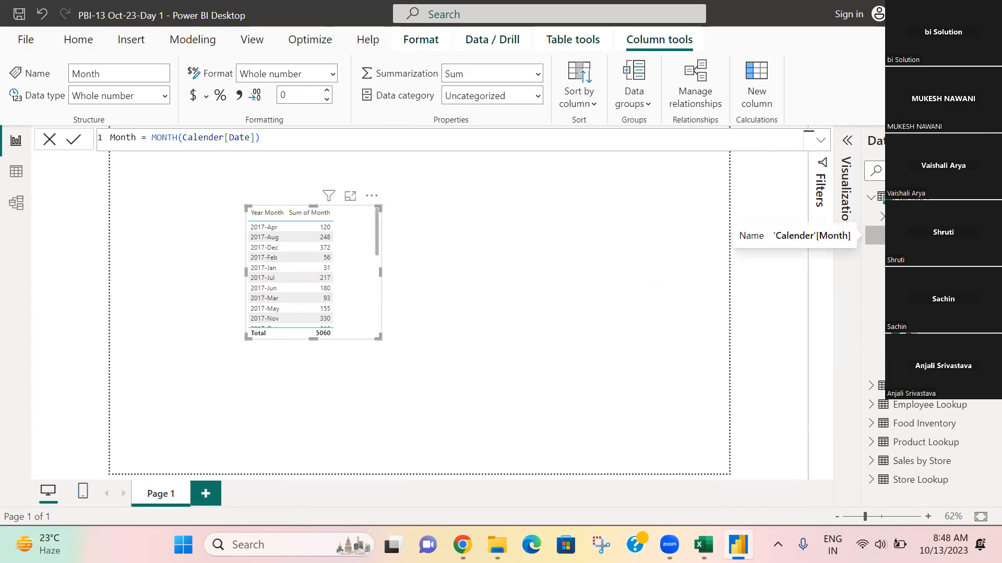
left_click(874, 235)
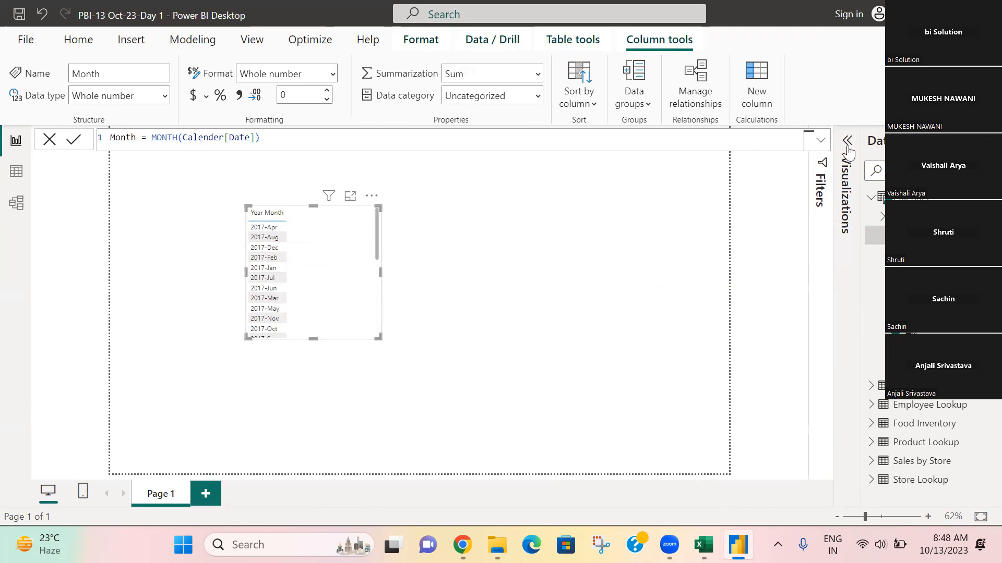
Nudge the Year Month table on the report page and add a second table visual beside it.
left_click(847, 142)
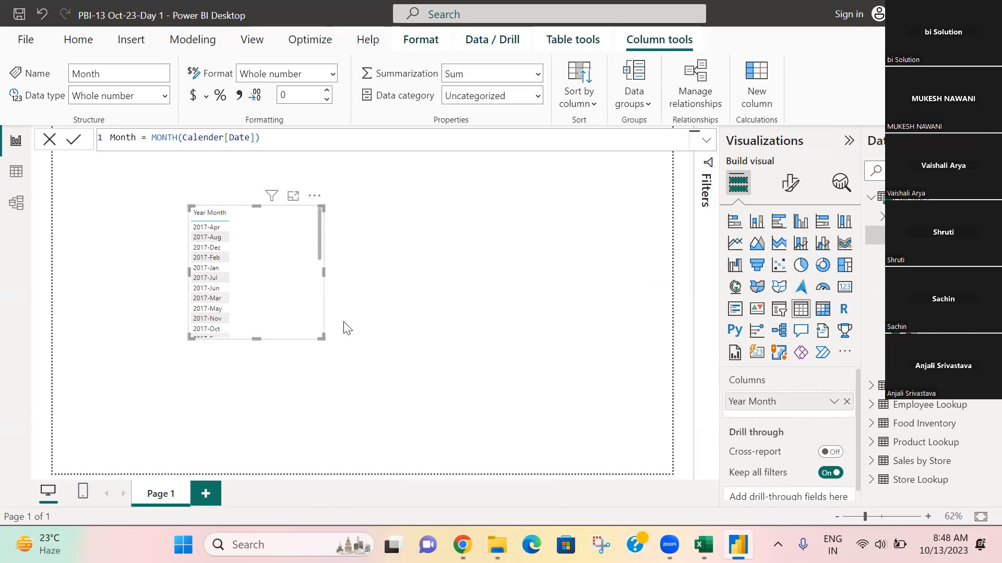
mouse_move(225, 268)
left_mouse_down()
mouse_move(287, 273)
mouse_move(252, 284)
mouse_move(216, 276)
left_mouse_up()
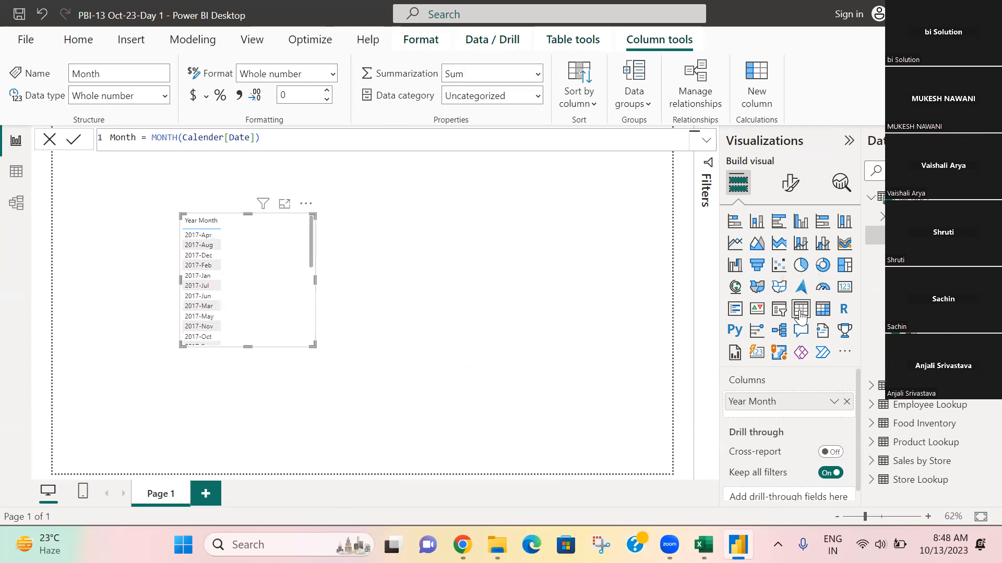
left_click(593, 308)
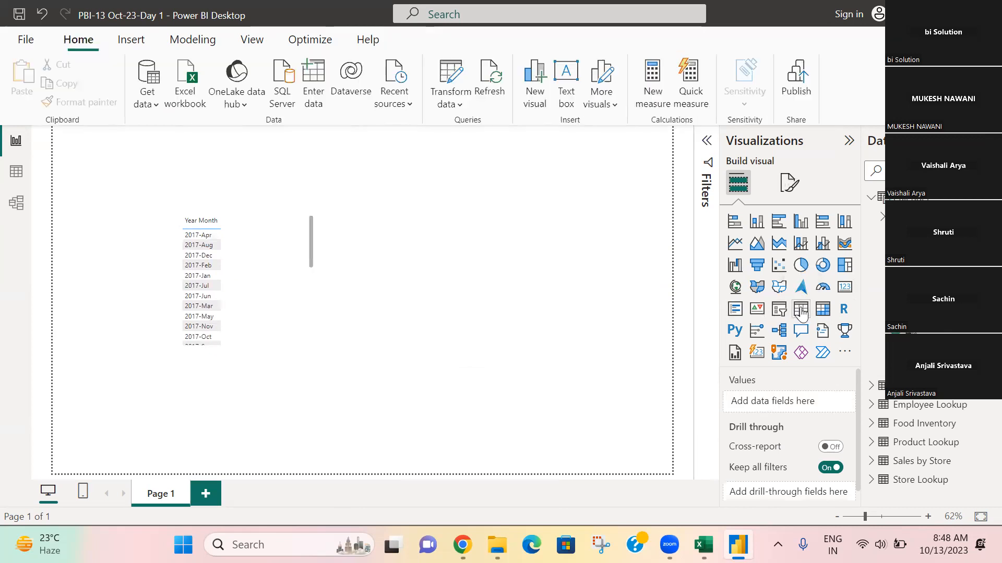
left_click(800, 313)
left_click_drag(186, 181, 434, 261)
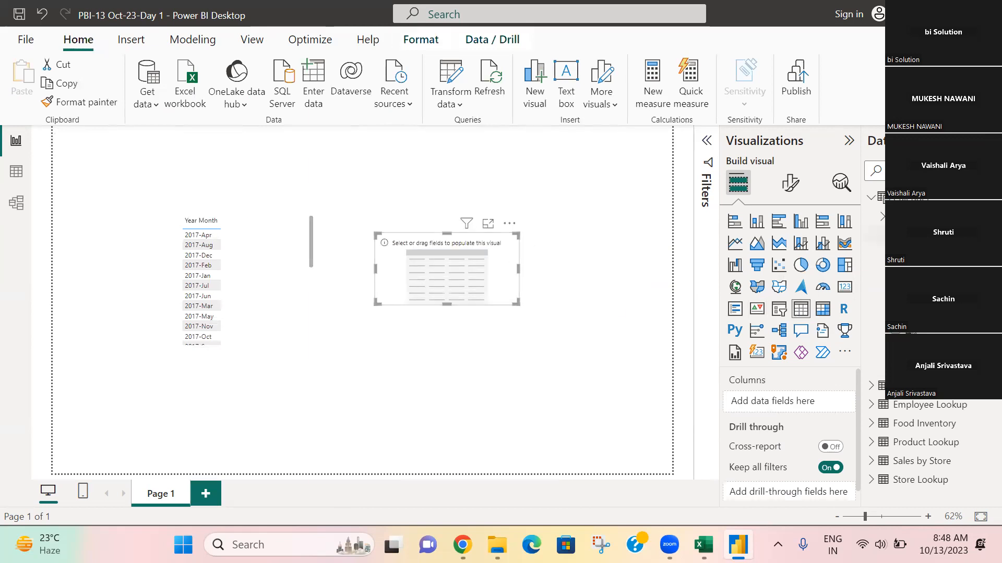
Add Calender's Month Name field to the new table visual, lengthen it, and line it up with the Year Month table.
left_click(896, 235)
left_click(896, 235)
left_click(896, 254)
left_click_drag(443, 302, 458, 347)
left_click_drag(443, 256, 450, 230)
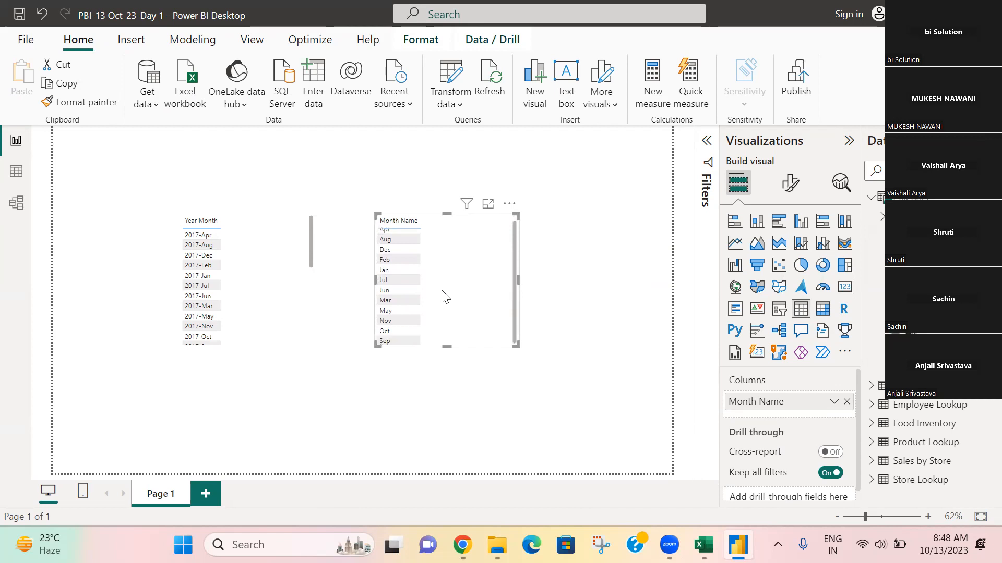
scroll(444, 297, "down", 1)
scroll(444, 296, "up", 1)
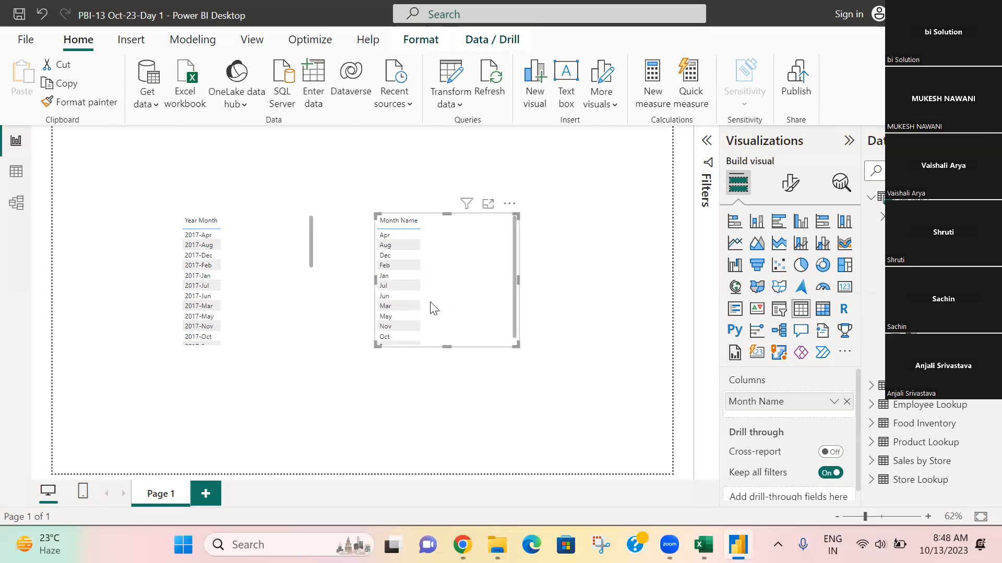
In the Calender table data, set the Month Name column to sort by Month.
left_click(16, 172)
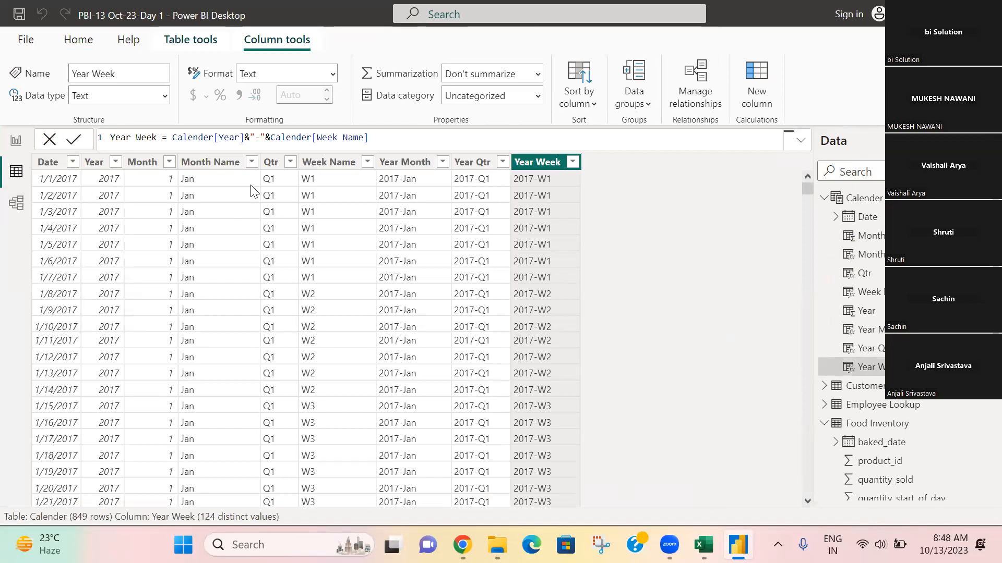
left_click(243, 160)
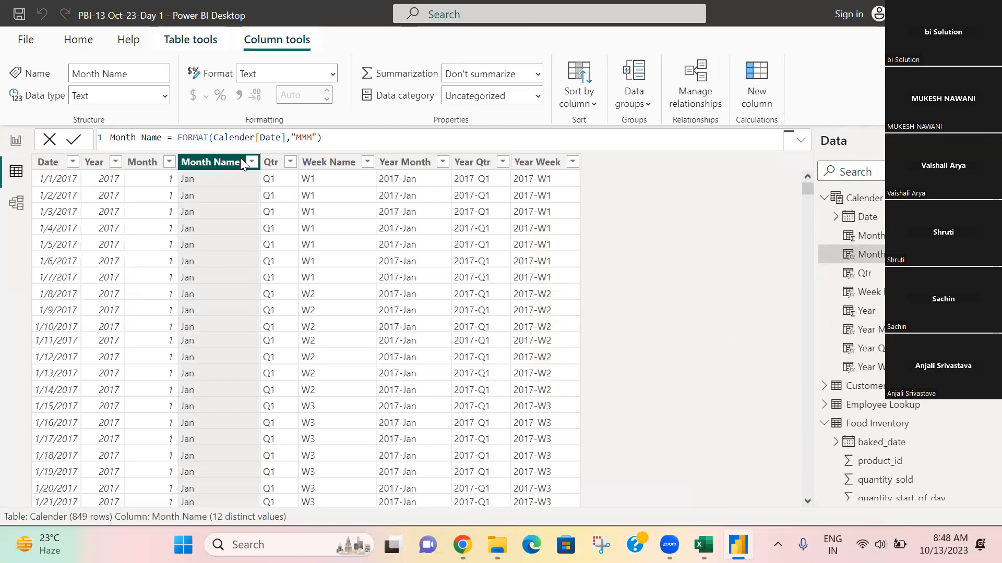
left_click(80, 41)
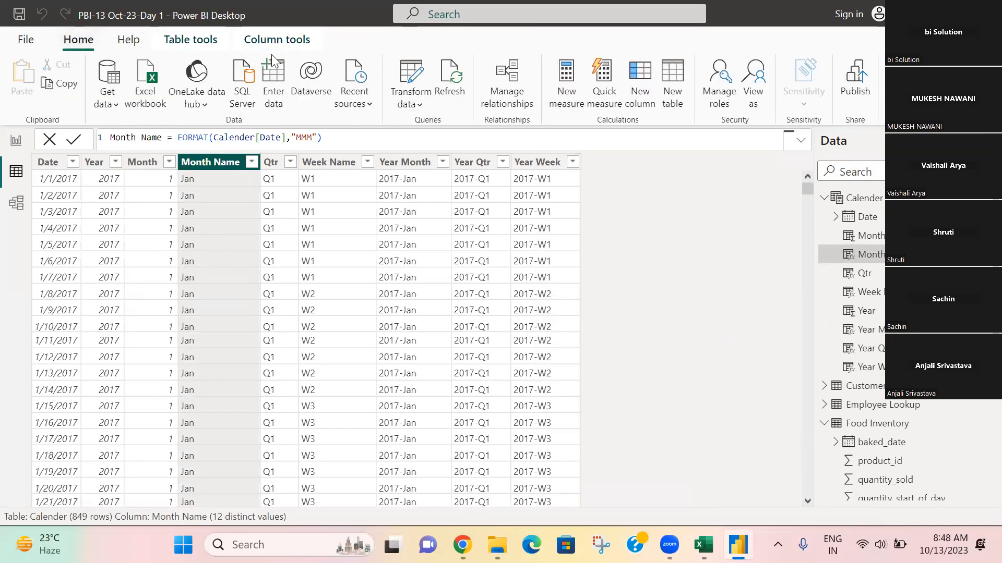
left_click(245, 40)
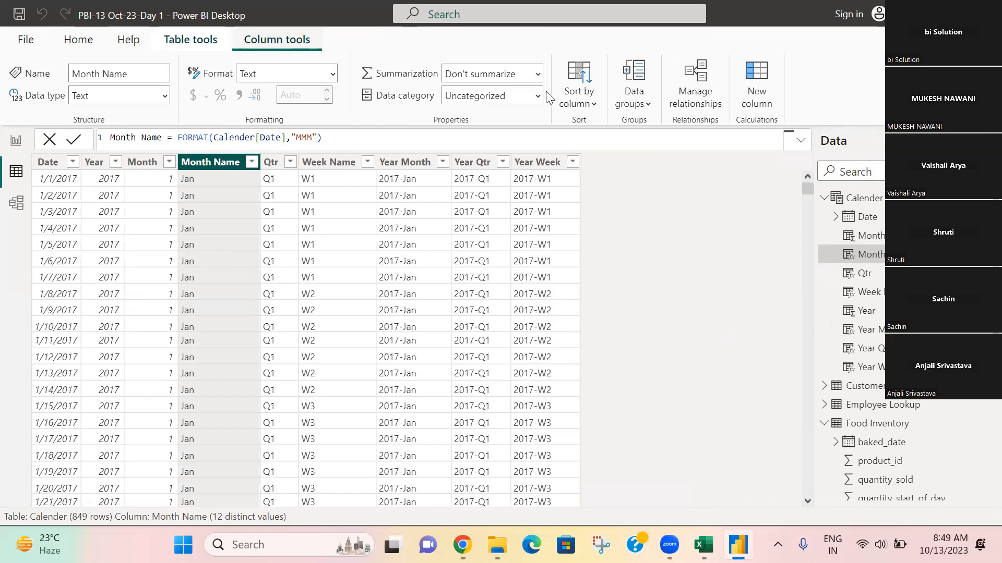
left_click(597, 109)
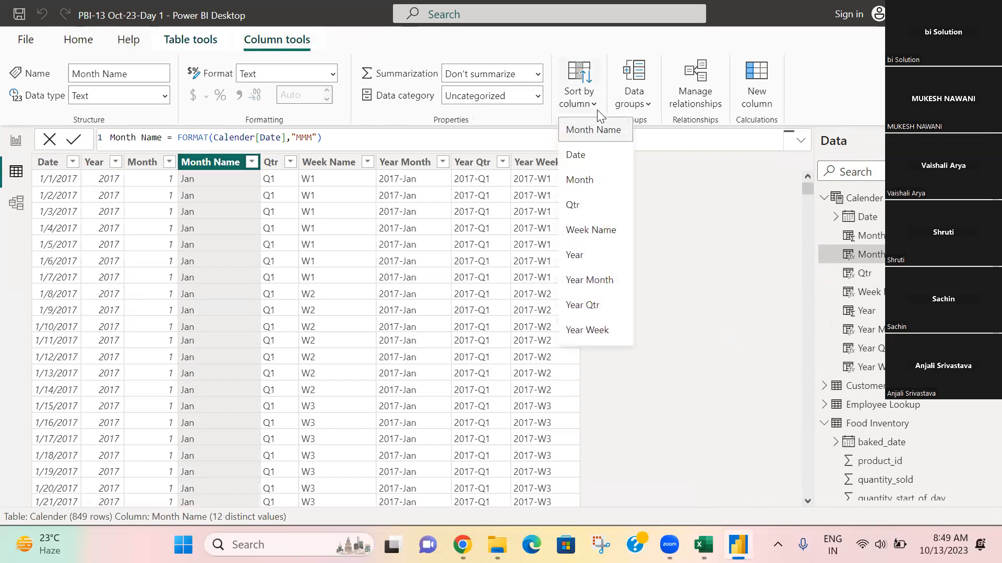
left_click(587, 181)
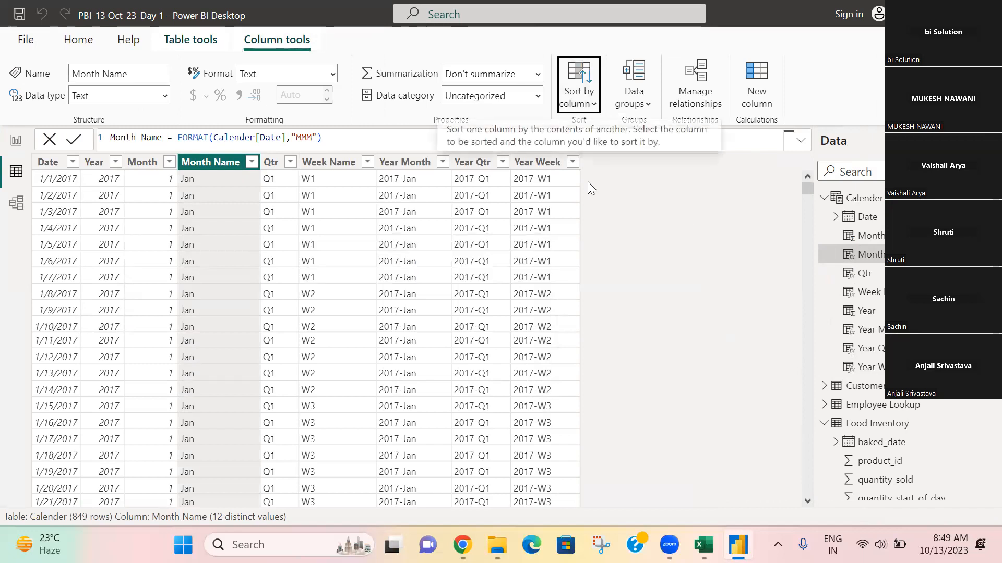
Return to the report page and lengthen the Month Name table visual to fit all the months.
left_click(11, 148)
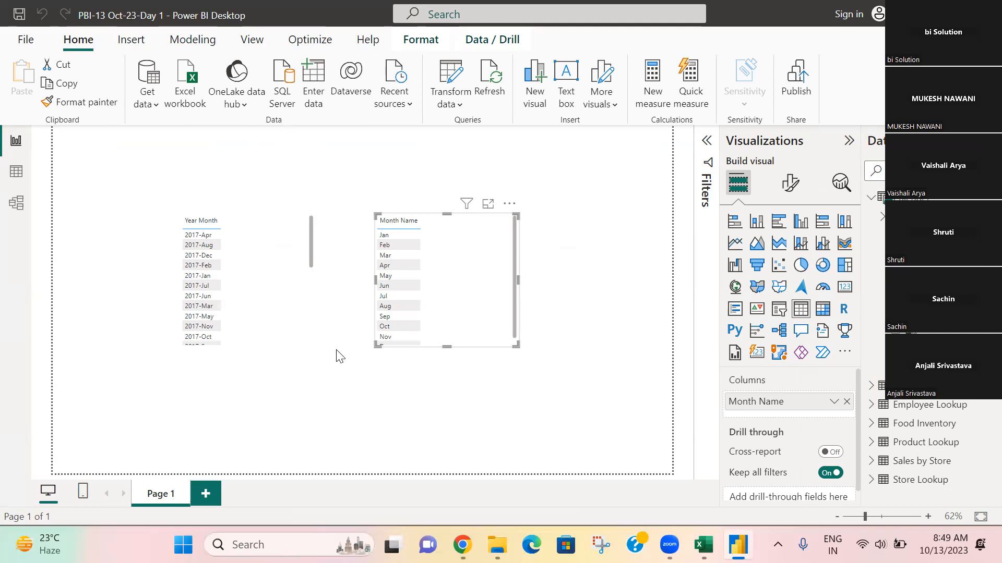
left_click_drag(446, 346, 427, 362)
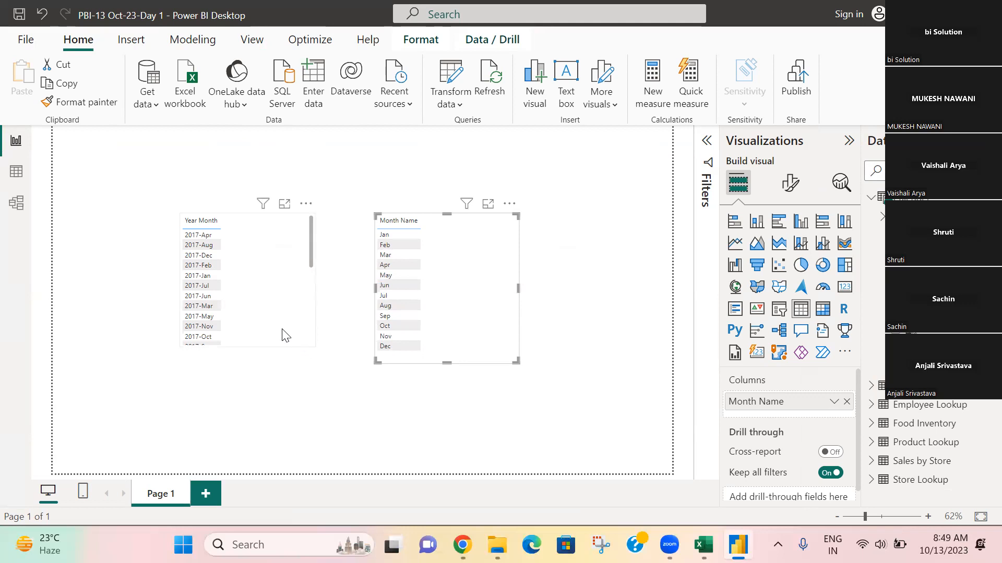
scroll(272, 326, "up", 1)
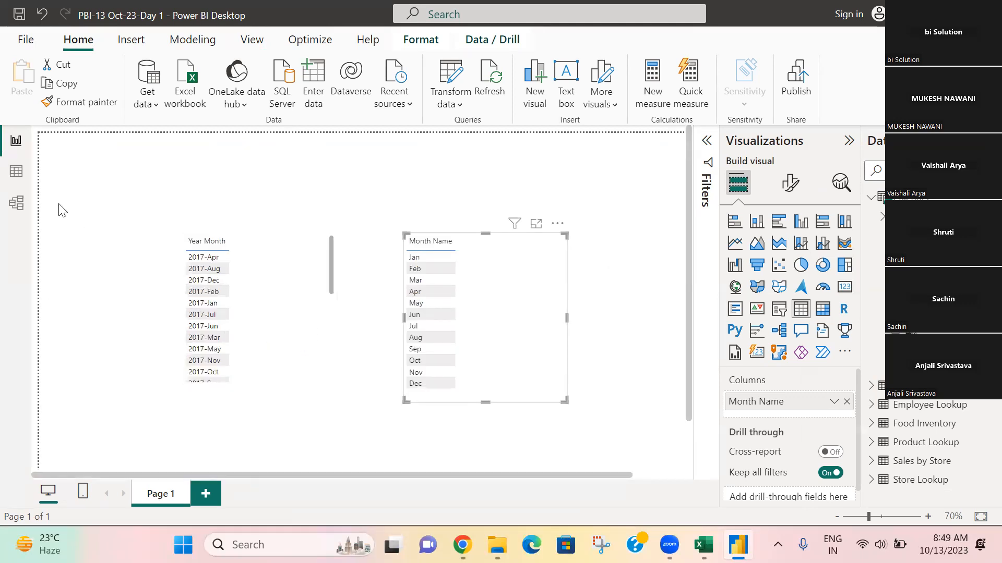
Try sorting Calender's Year Month column by Month and check its order in the report table.
left_click(17, 178)
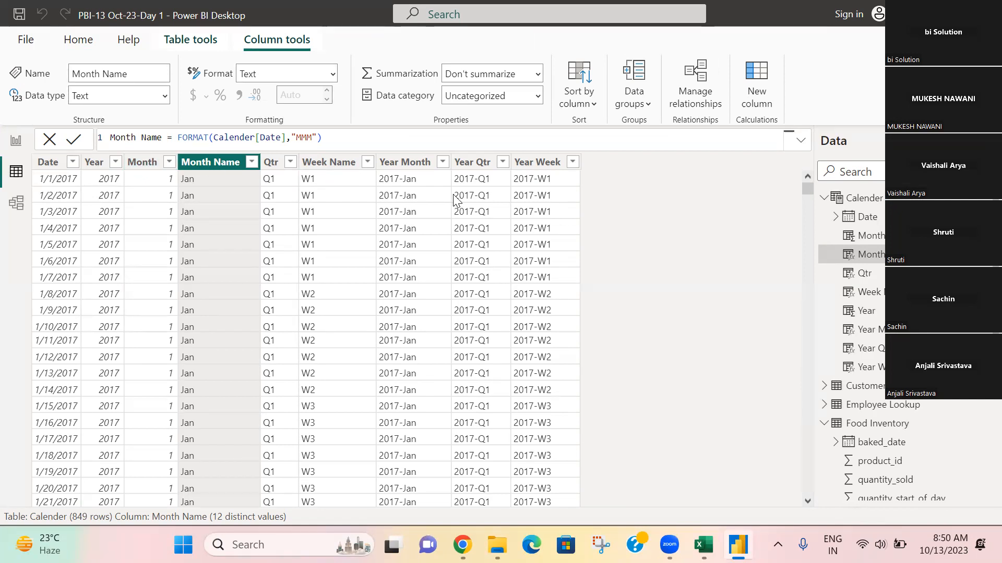
left_click(397, 163)
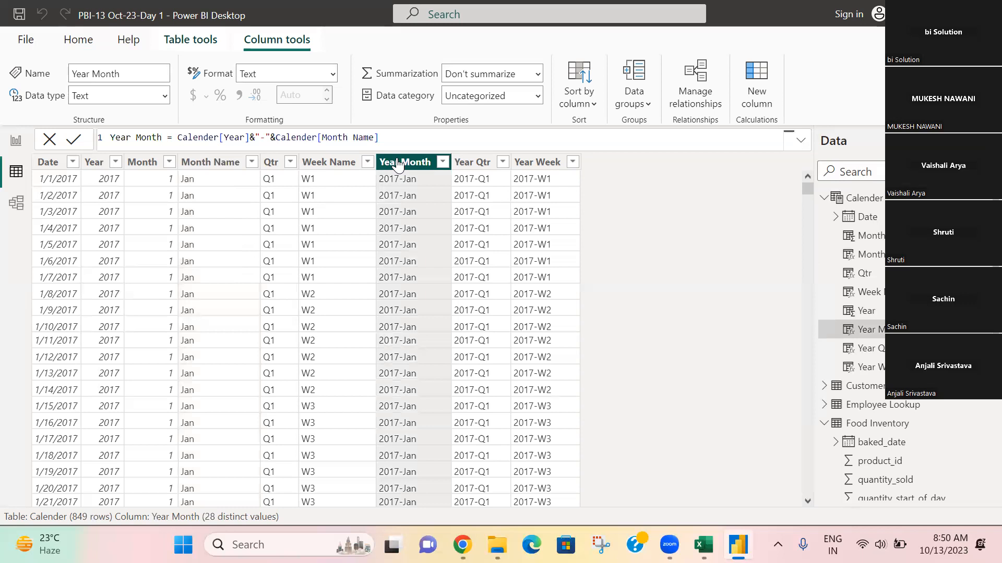
left_click(593, 104)
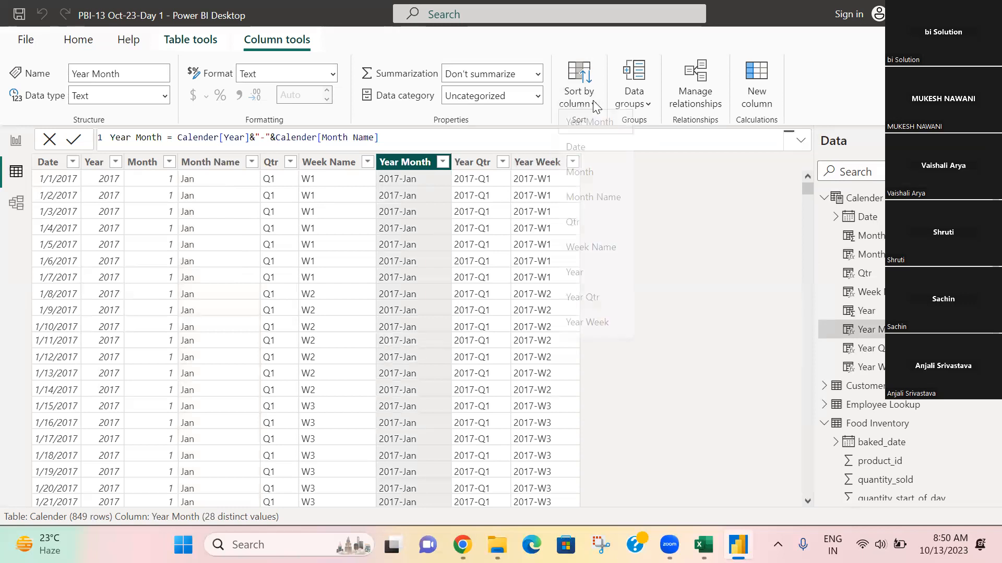
left_click(580, 183)
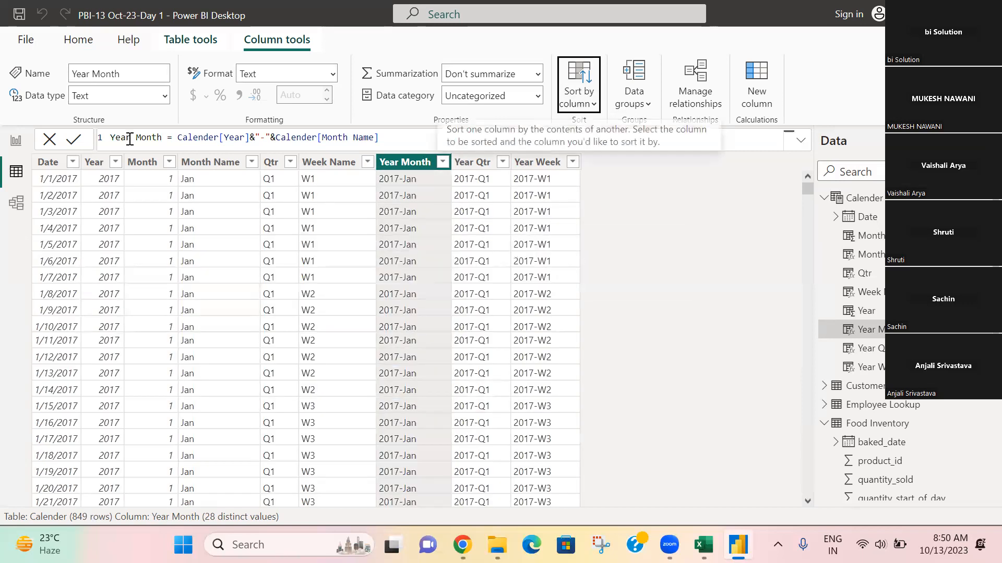
left_click(15, 142)
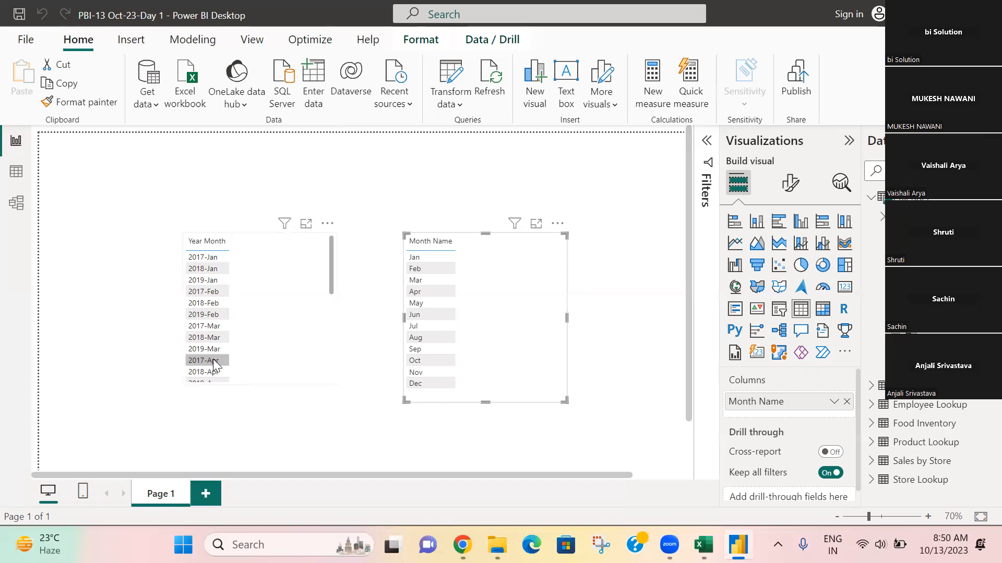
Create a new Calender column named Year Month Sort, starting its formula with Calender[Year]*100.
left_click(16, 171)
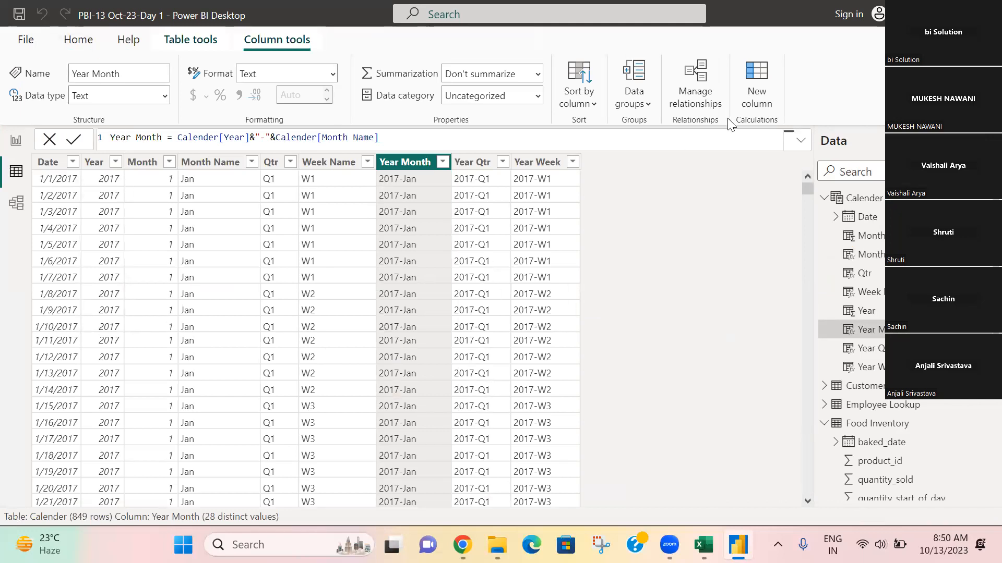
left_click(764, 92)
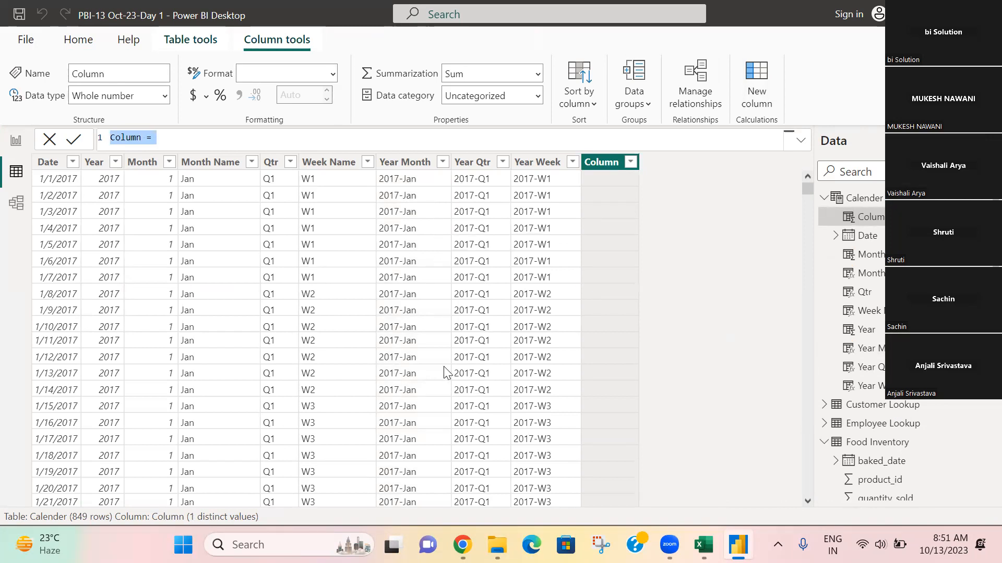
type("Year Mont")
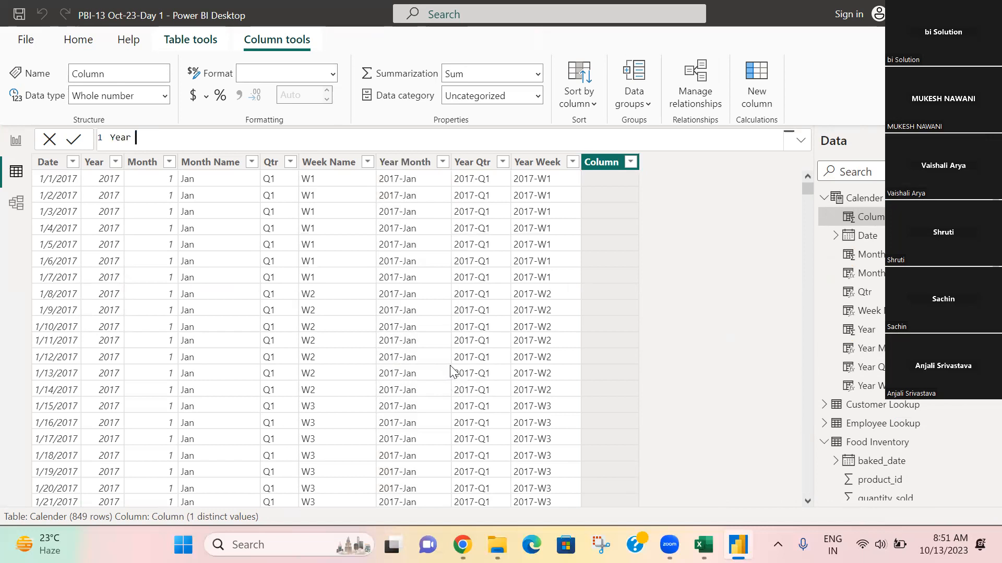
type("h Sort=")
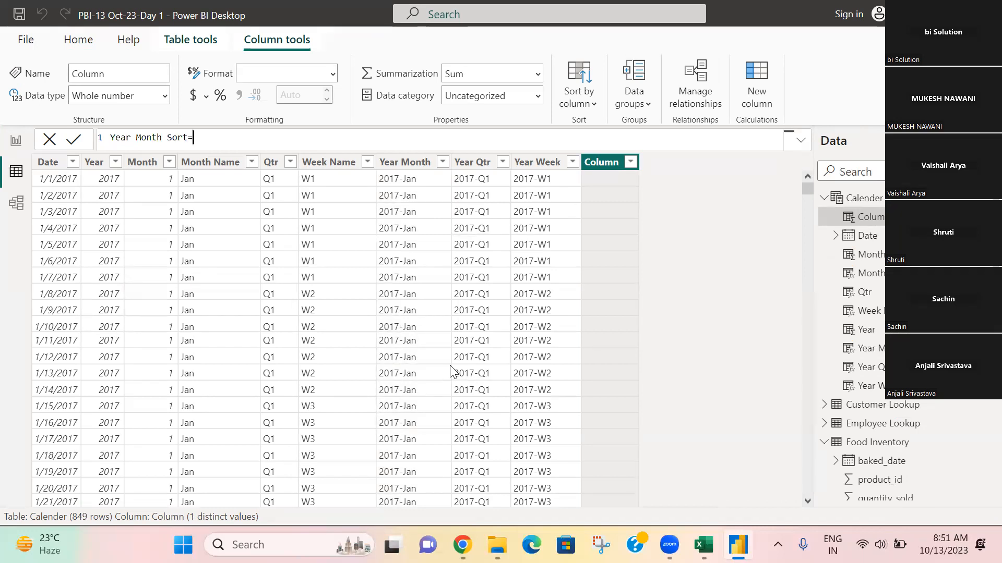
type("Cale")
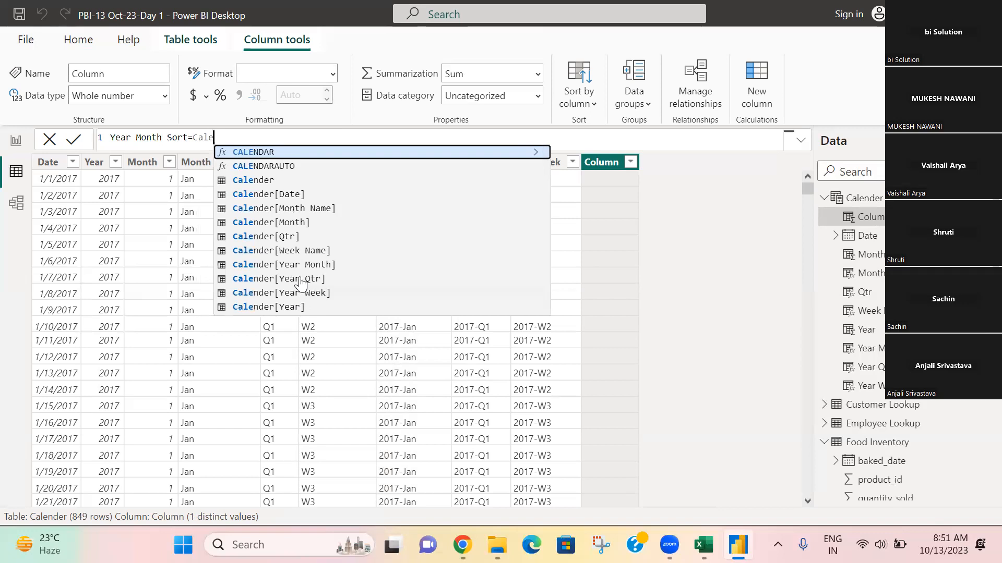
left_click(294, 308)
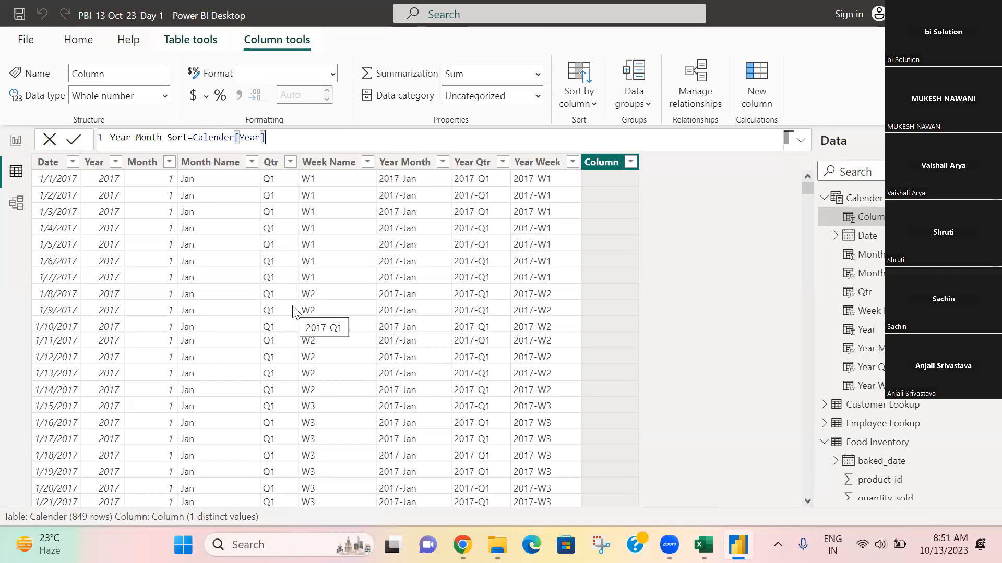
type("*100")
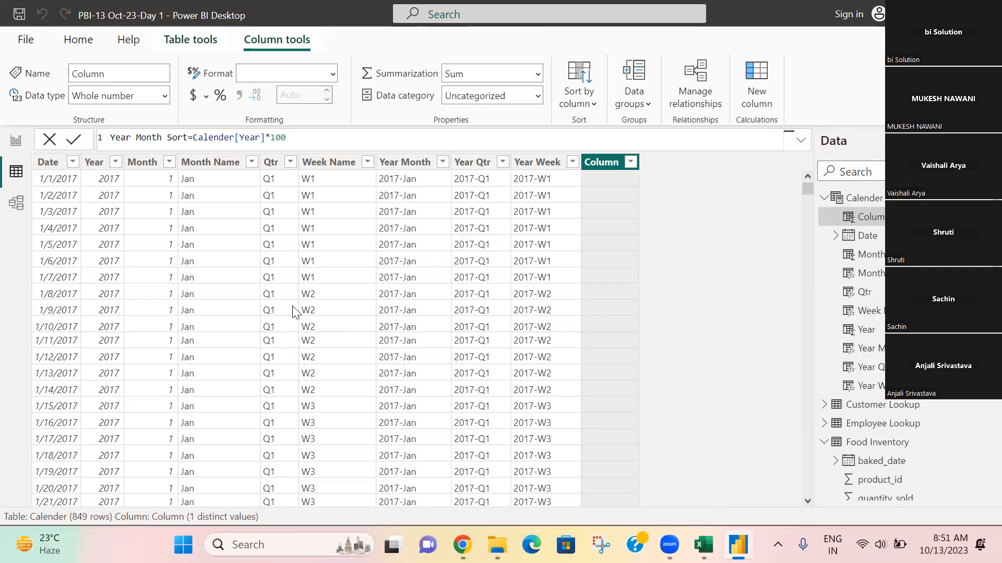
Complete the Year Month Sort formula with +Calender[Month], using Month rather than Month Name, and commit it.
type("+Month")
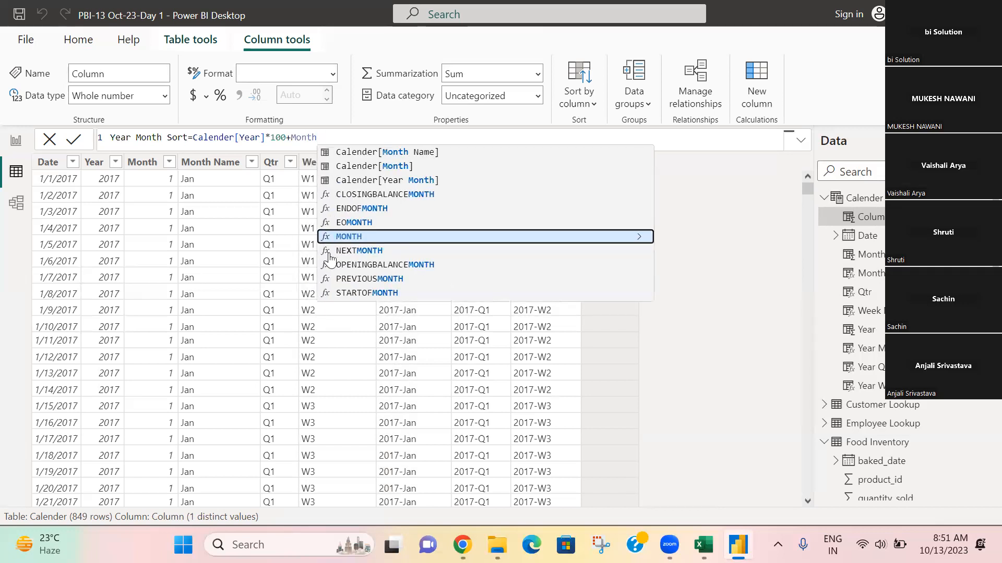
left_click(384, 152)
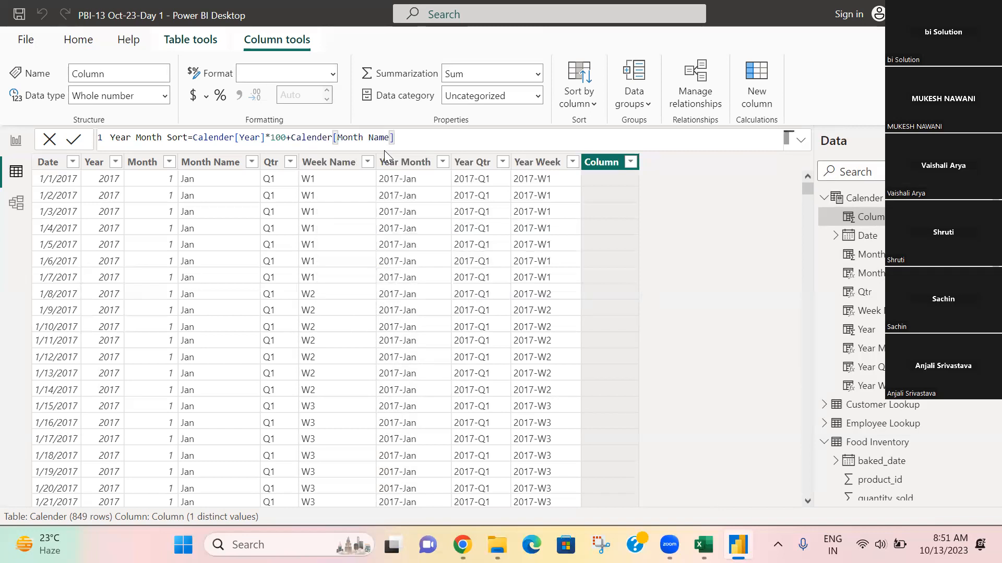
left_click(392, 137)
key("BackSpace")
key("BackSpace")
key("BackSpace")
key("BackSpace")
key("BackSpace")
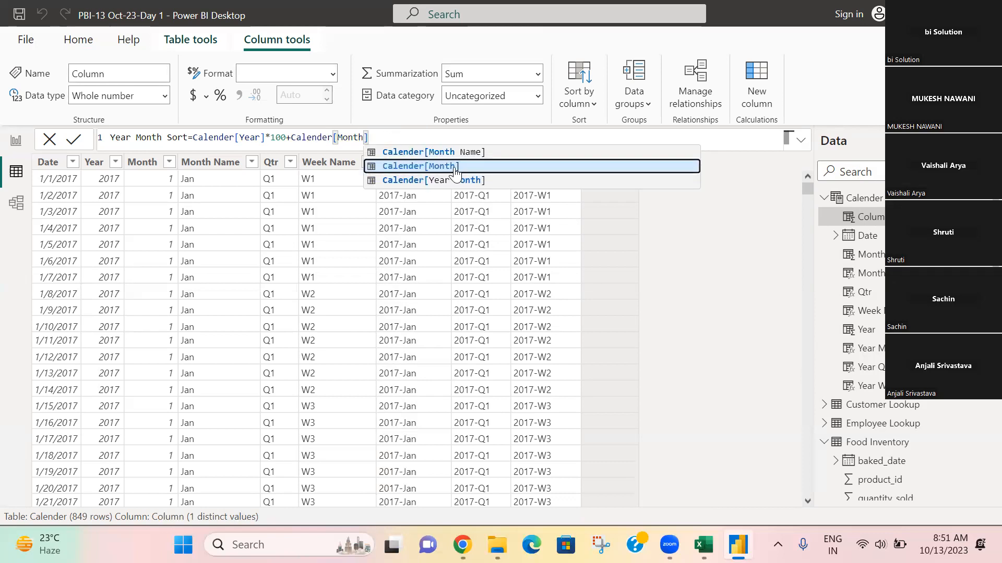
left_click(455, 168)
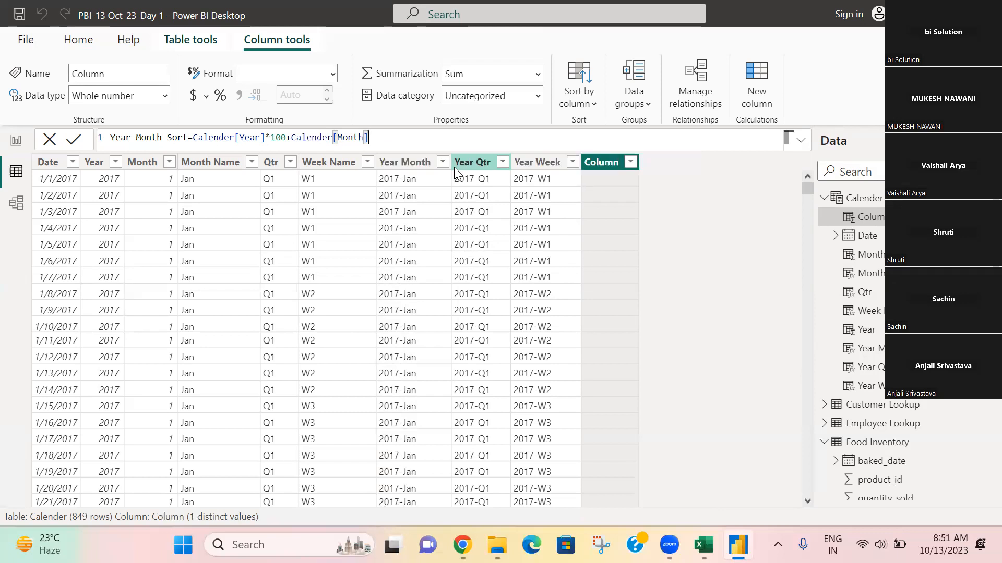
key("Return")
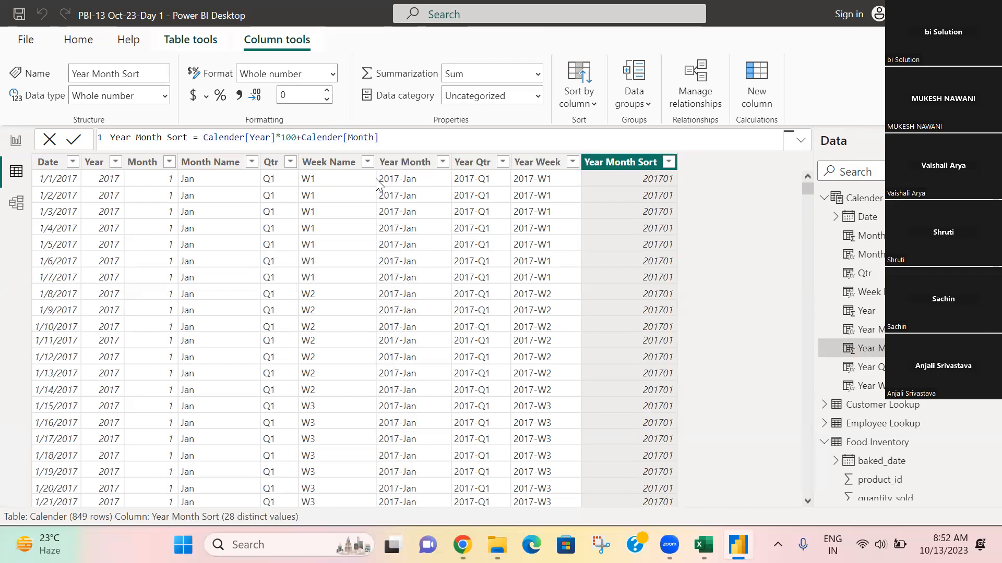
Set Calender's Year Month column to sort by Year Month Sort.
left_click(389, 165)
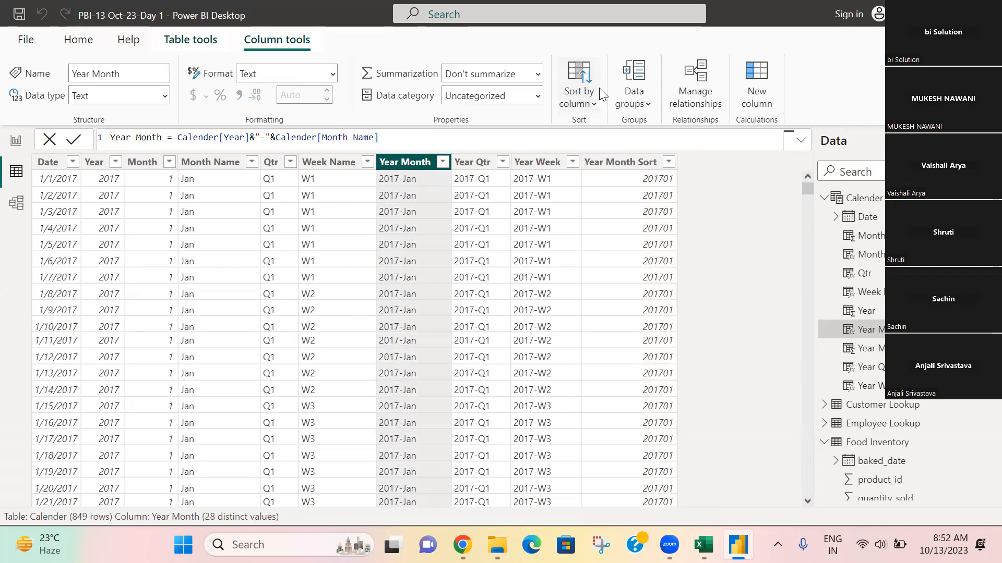
left_click(598, 113)
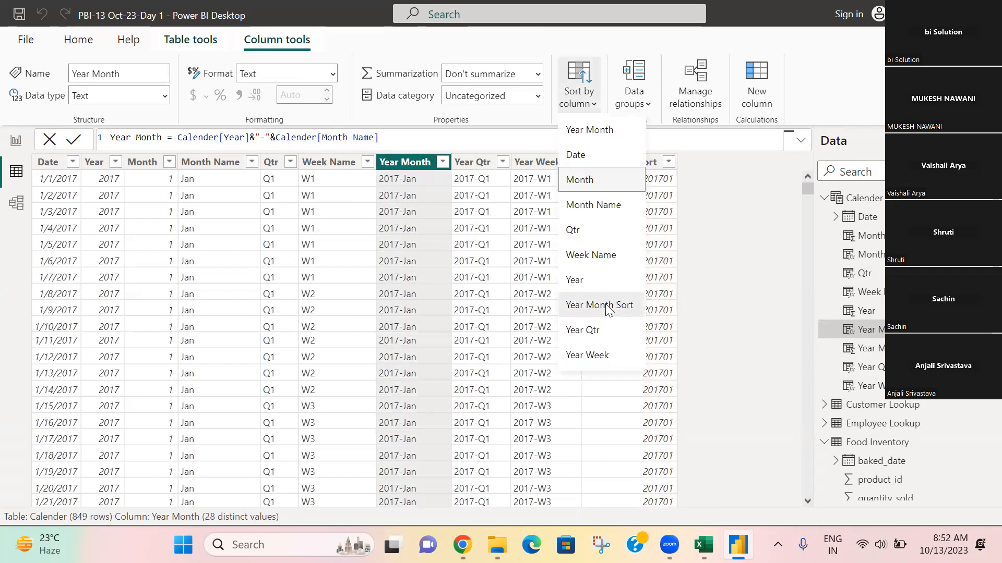
left_click(605, 304)
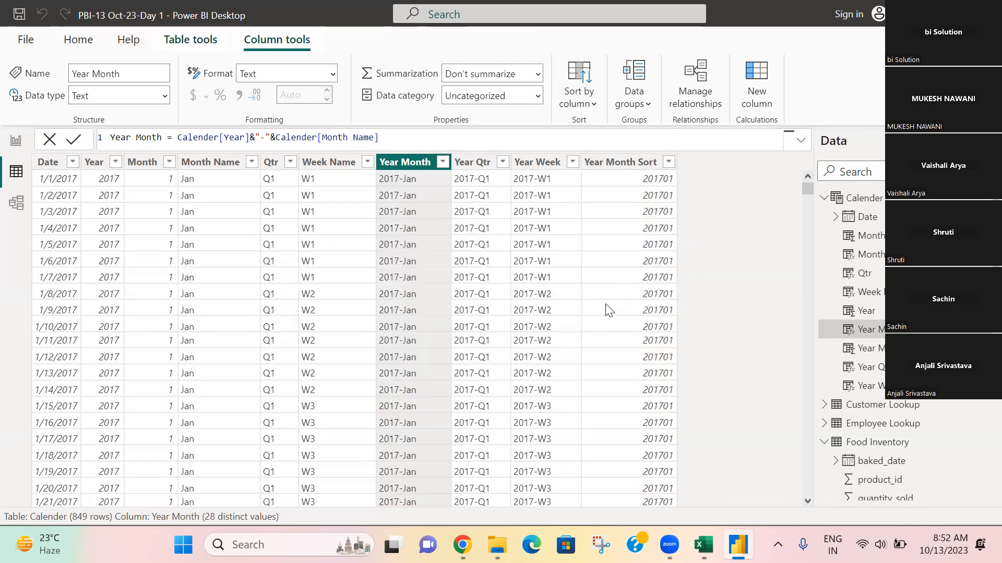
Review the distinct values of Year Month Sort and lengthen the report's Year Month table so more months fit.
left_click(669, 163)
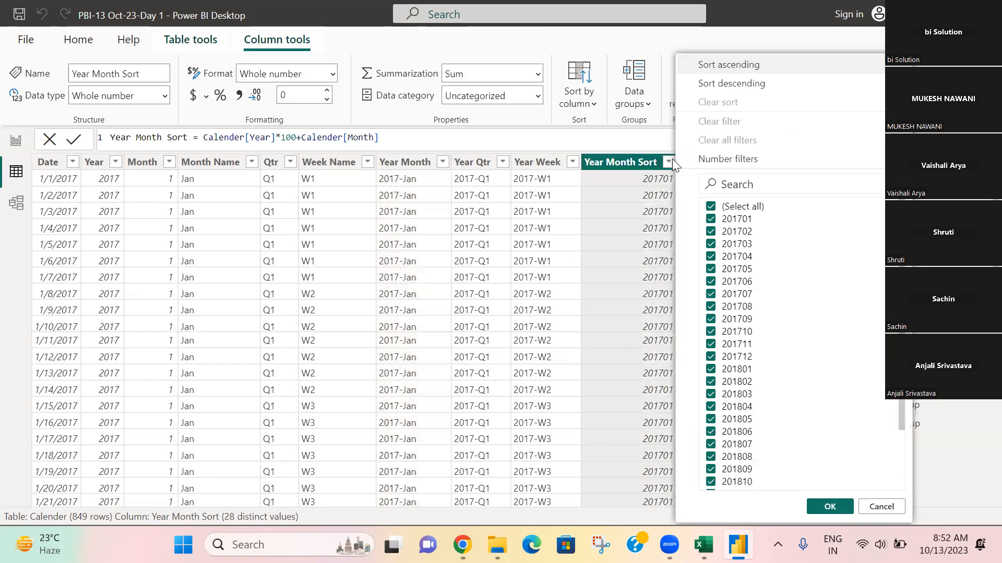
left_click(614, 220)
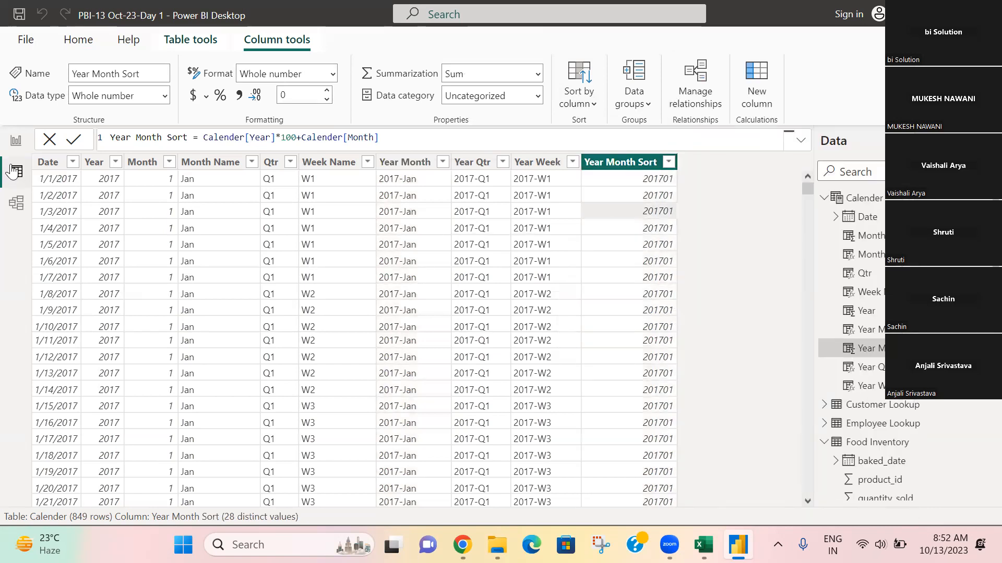
left_click(16, 141)
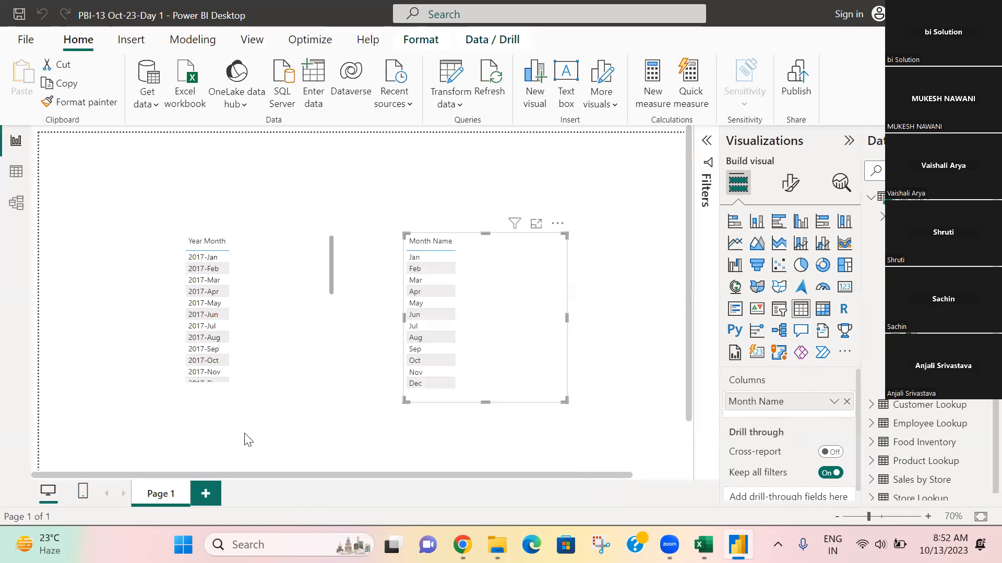
left_click(208, 383)
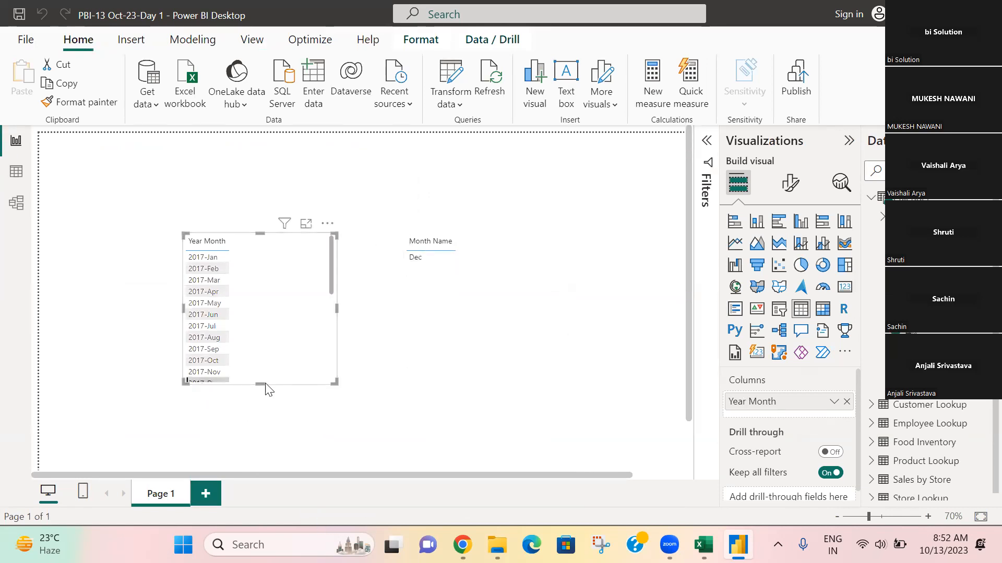
left_click_drag(258, 401, 258, 447)
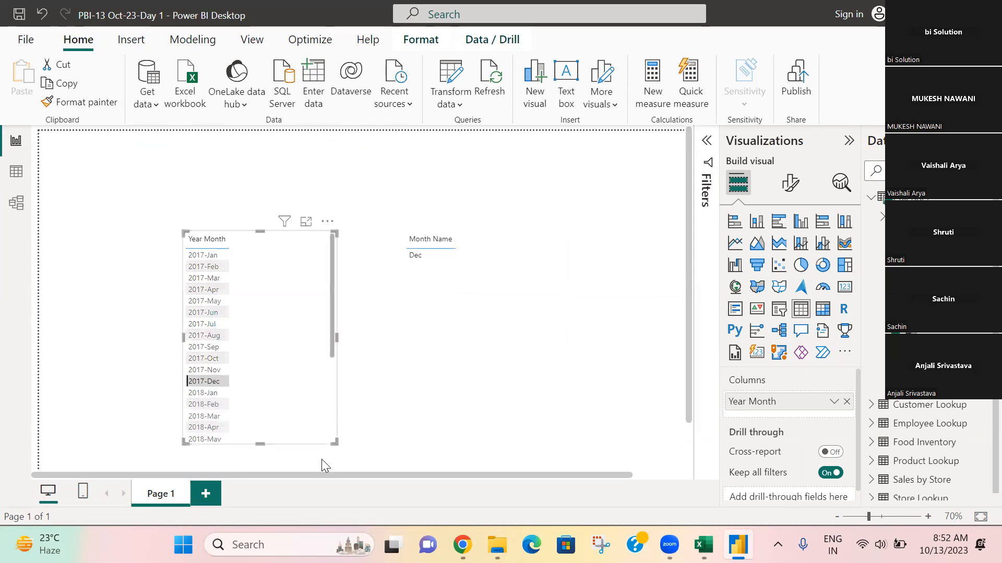
Filter the Calender table's data on Year Month Sort to keep only the value 201701.
left_click(16, 172)
left_click_drag(410, 146, 107, 142)
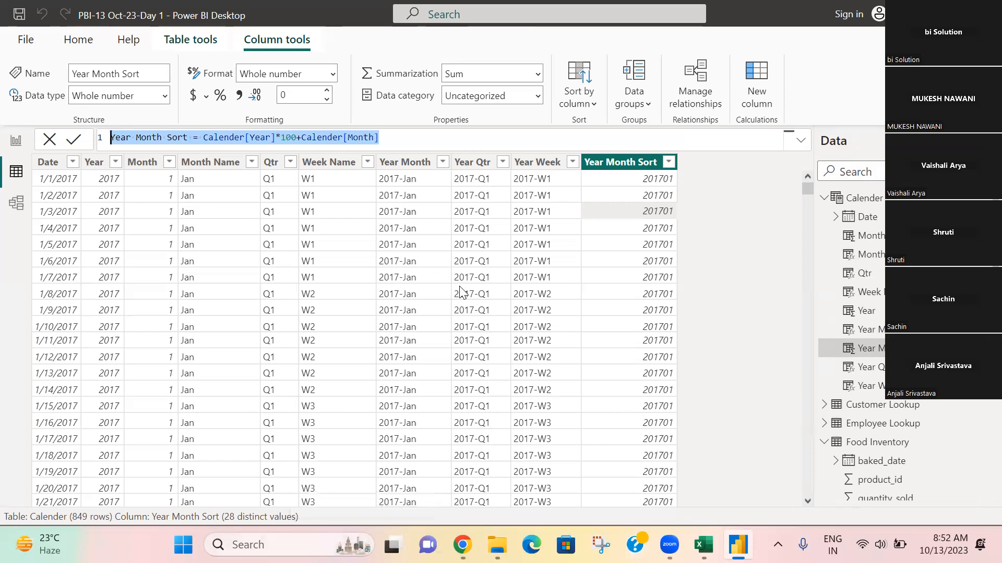
left_click(670, 162)
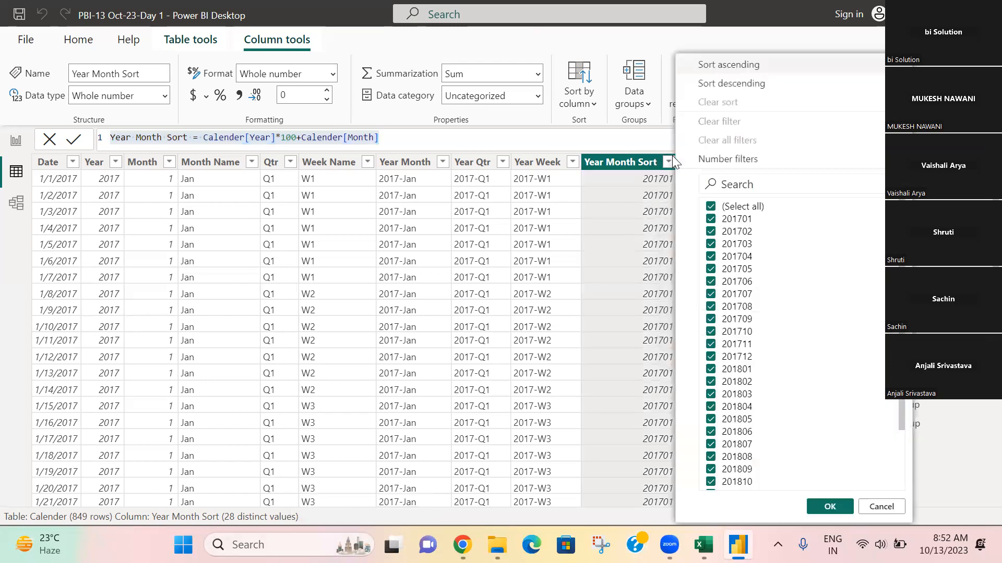
left_click(711, 207)
left_click(711, 219)
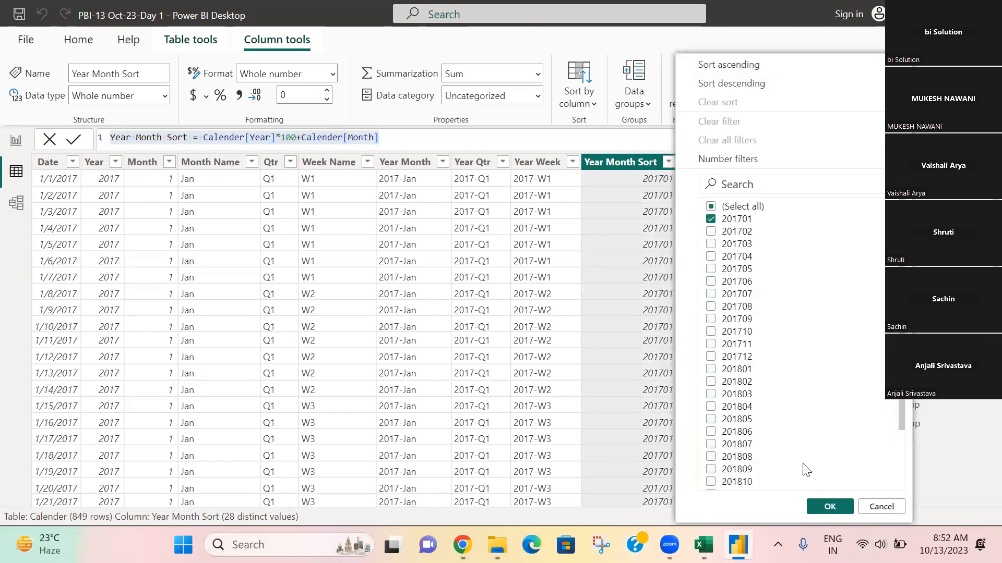
left_click(821, 511)
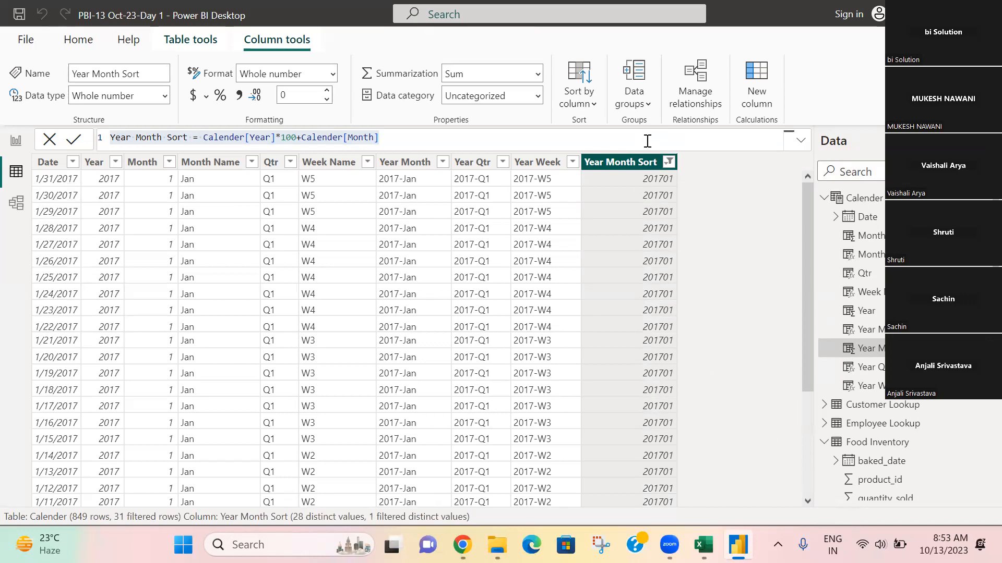
Remove the *100 multiplier from the Year Month Sort formula so it adds Calender[Year] and Calender[Month] directly.
scroll(659, 345, "down", 3)
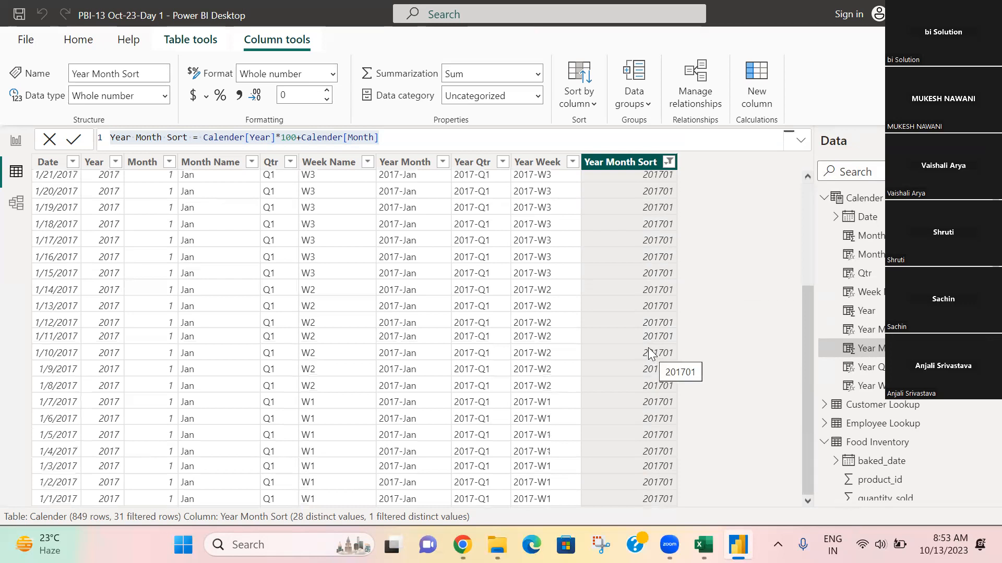
scroll(648, 344, "up", 3)
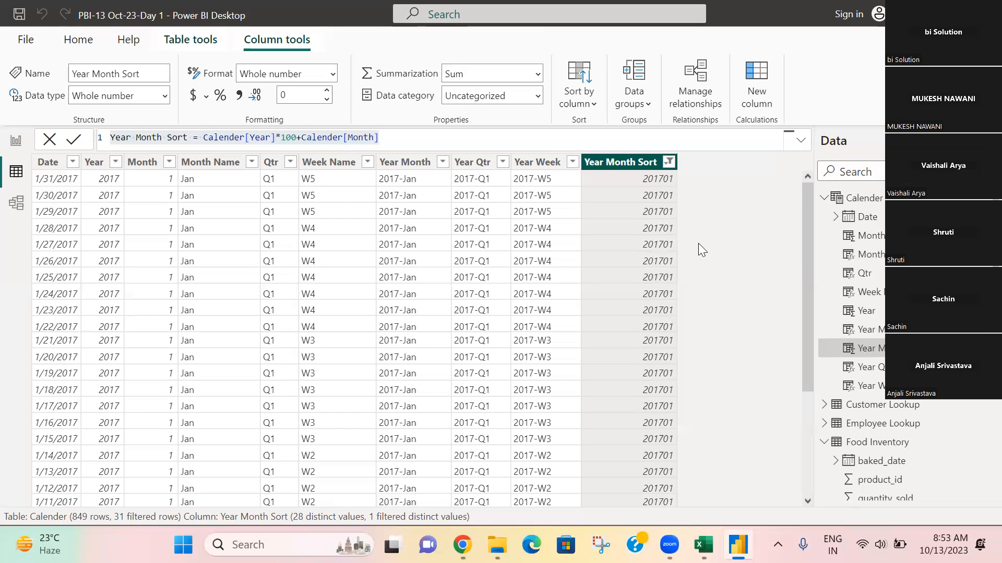
left_click(298, 140)
key("BackSpace")
key("BackSpace")
key("BackSpace")
key("BackSpace")
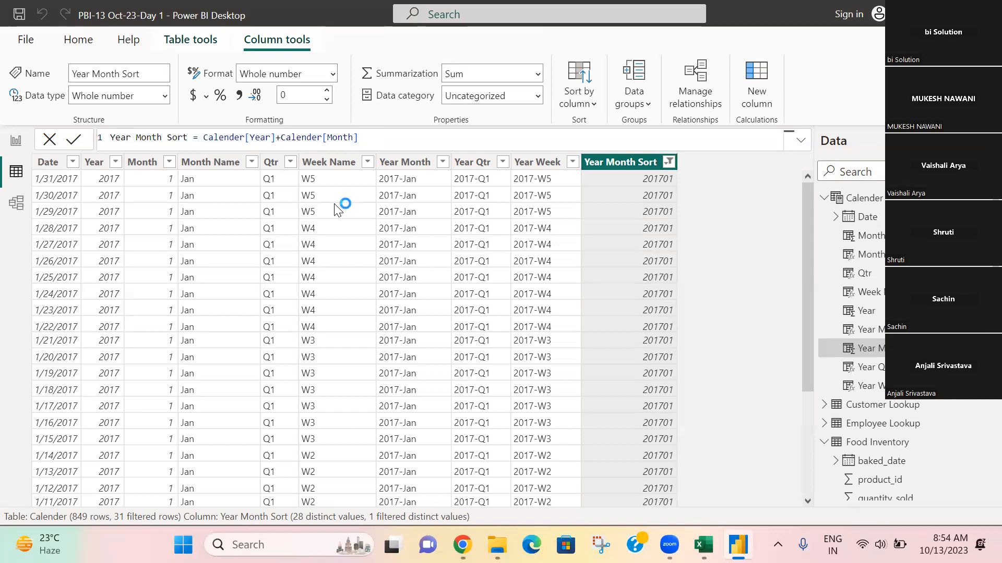
key("Return")
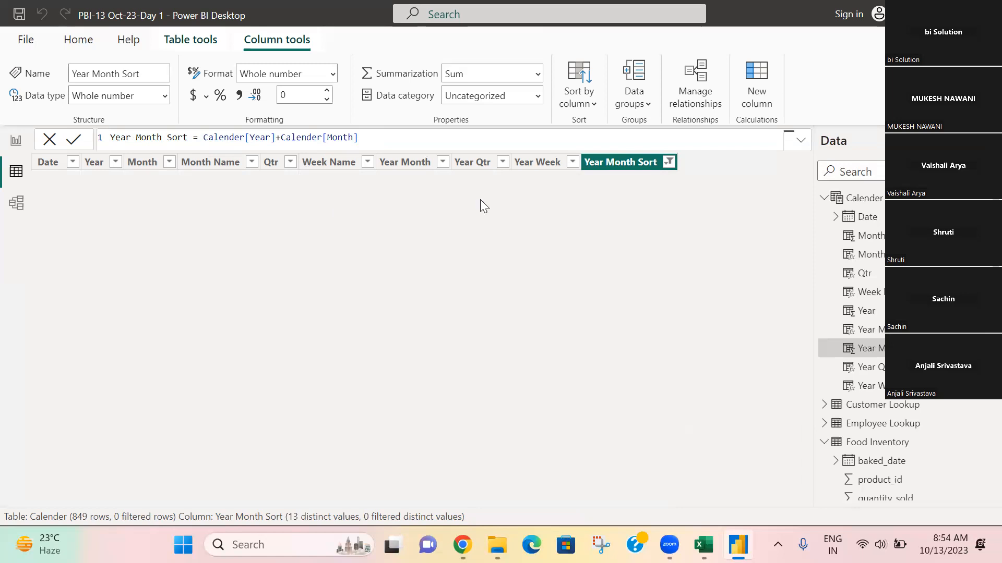
Clear the filter on the Year Month Sort column by selecting all values, and review the column's distinct values.
left_click(668, 162)
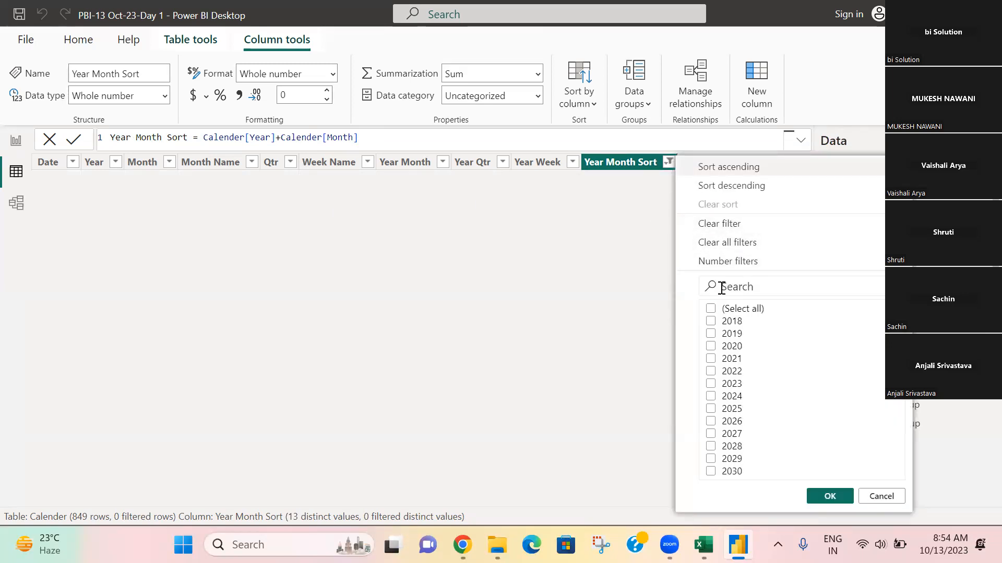
left_click(711, 308)
left_click(813, 502)
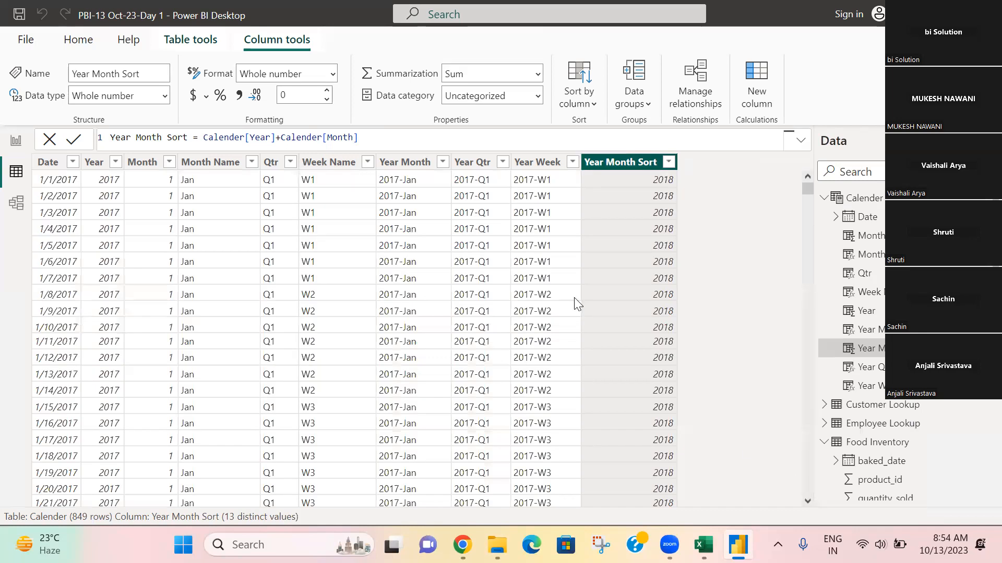
scroll(617, 360, "down", 2)
scroll(618, 360, "up", 2)
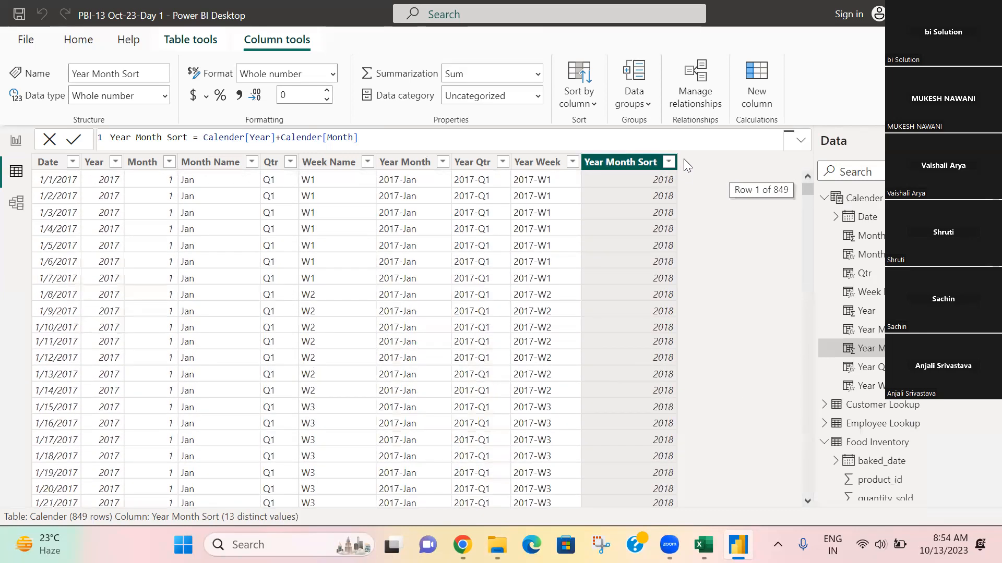
left_click(668, 162)
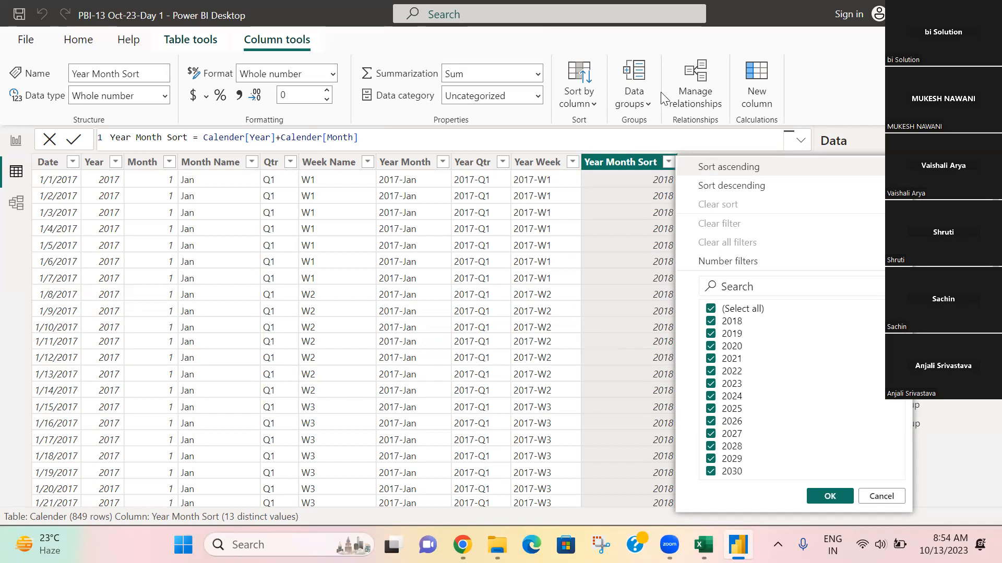
Multiply Calender[Year] by 100 in the Year Month Sort formula before Calender[Month] is added.
left_click(275, 139)
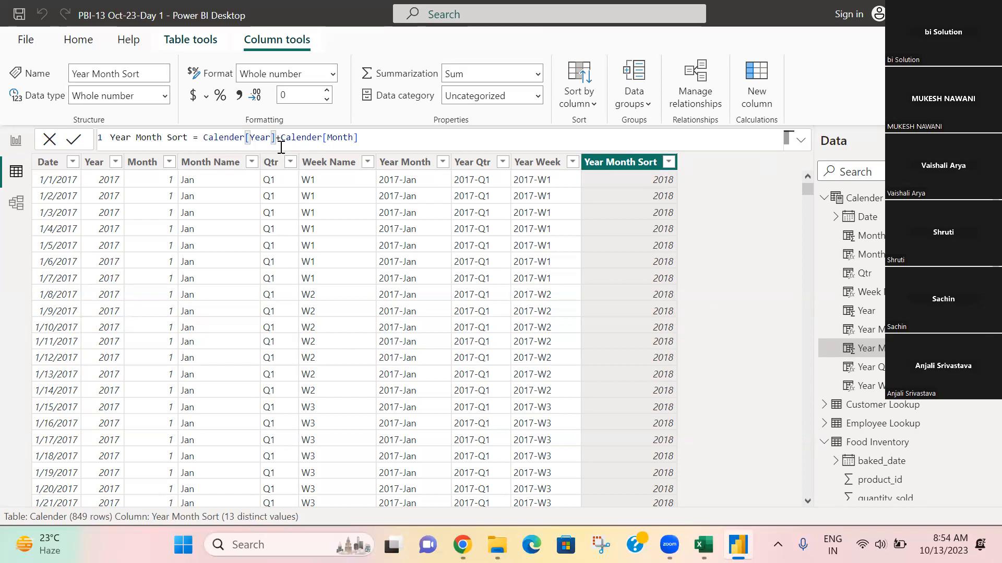
type("*100")
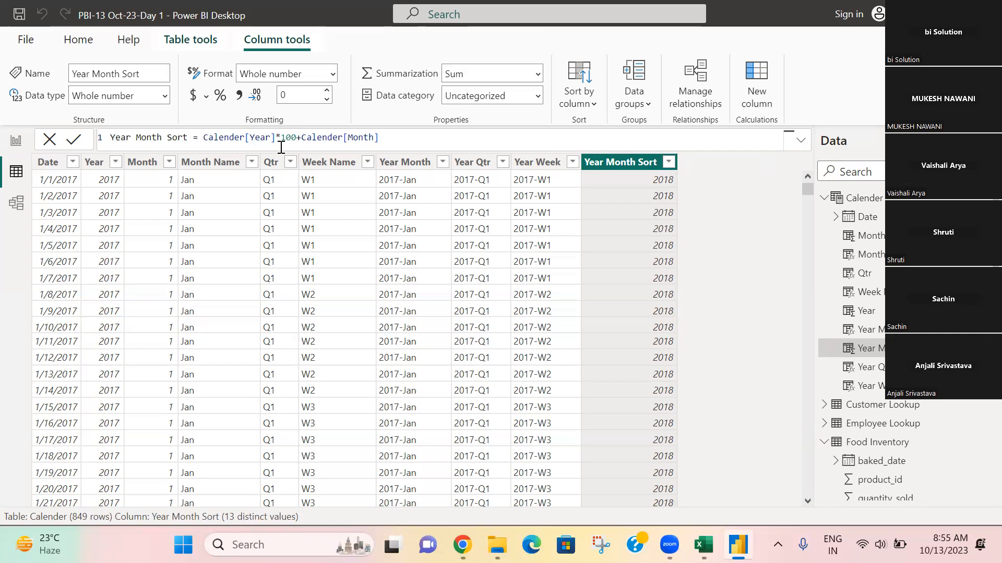
key("Return")
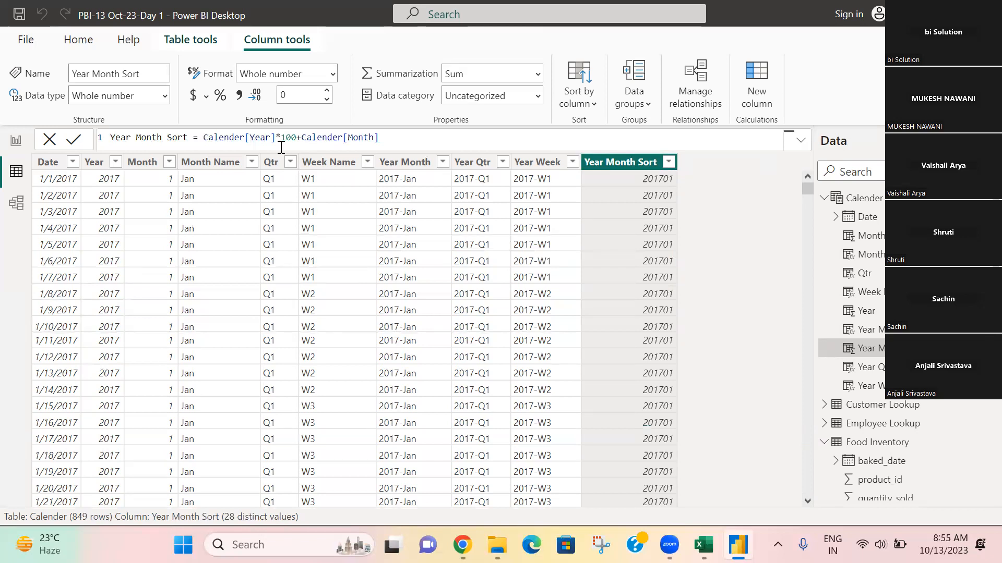
Examine the order of the Year Month values in the table visual on the report page.
left_click(19, 148)
scroll(224, 339, "down", 3)
scroll(261, 417, "down", 2)
left_click_drag(264, 270, 194, 211)
left_click(442, 278)
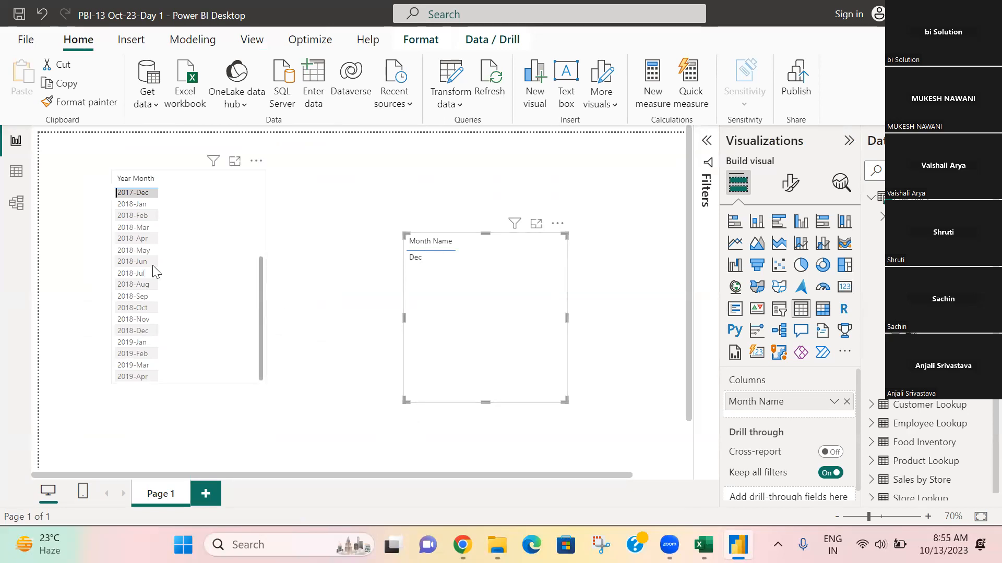
Add a calculated column named Year Qtr Sort to the Calender table and start its formula with Calender[Year].
left_click(23, 179)
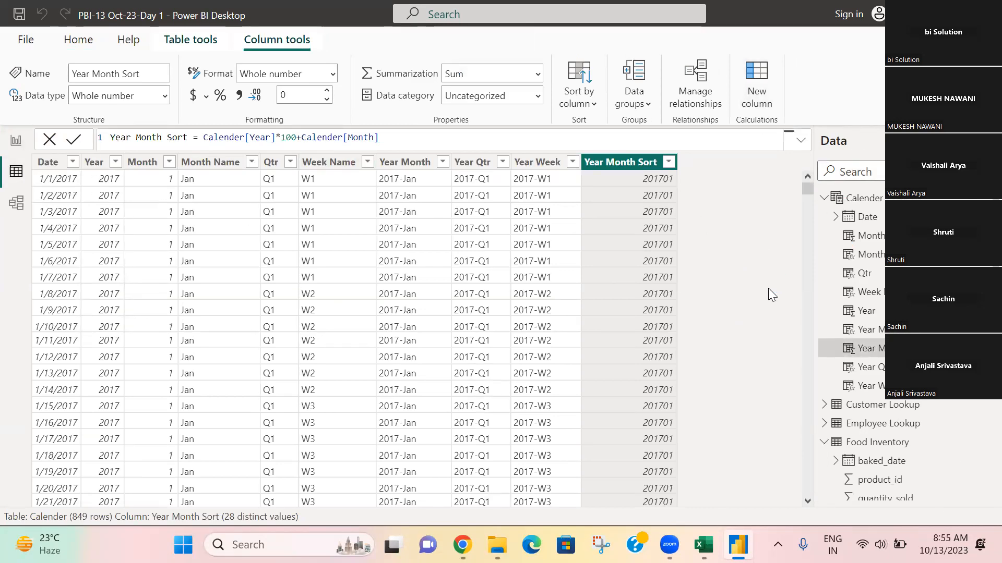
type("Year Qtr")
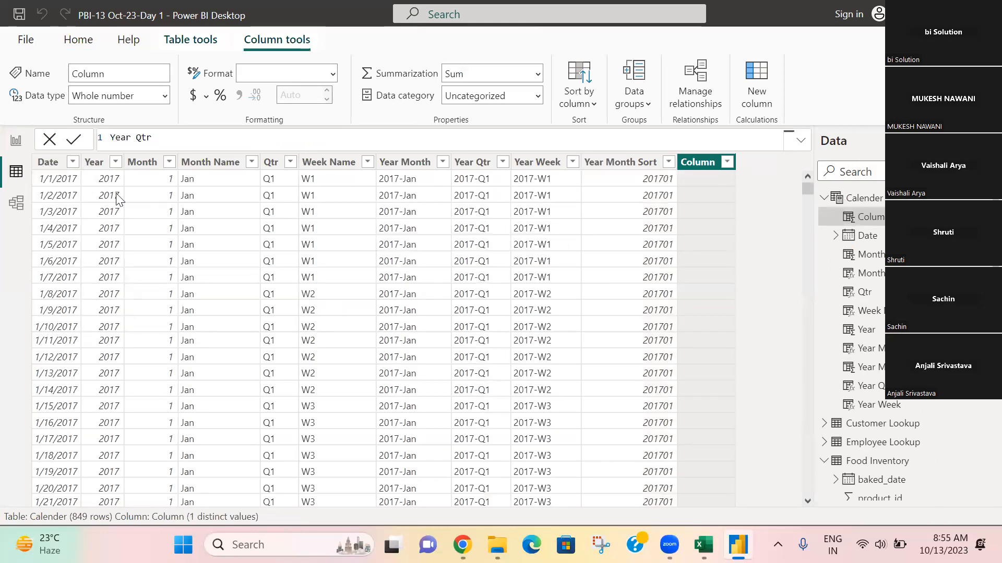
type(" Sort=")
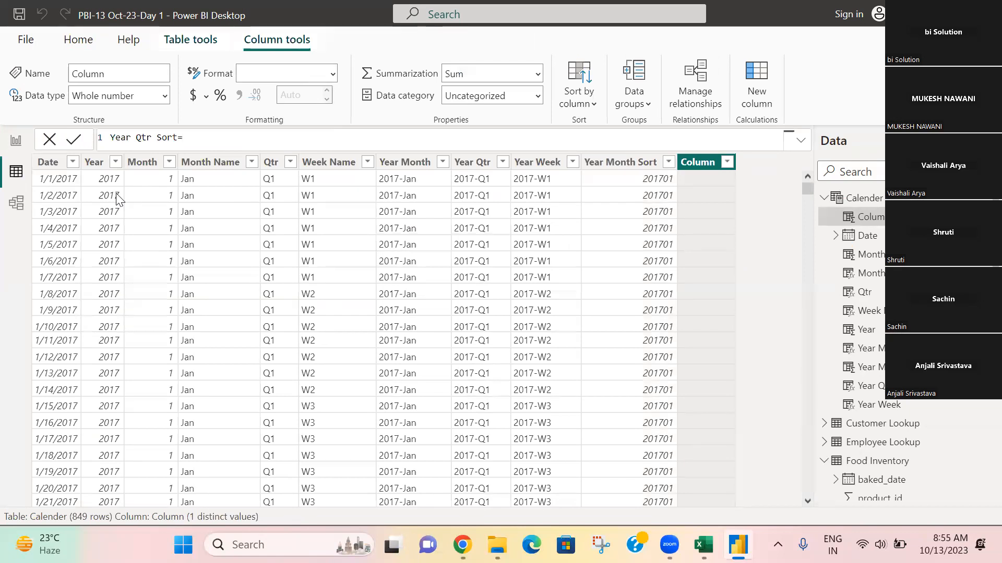
type("Cale")
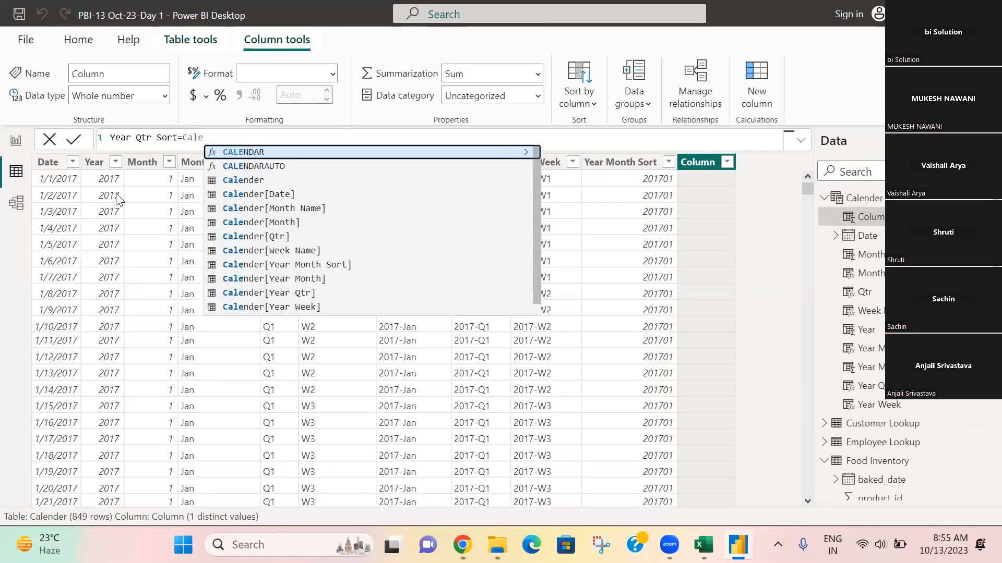
left_click(267, 196)
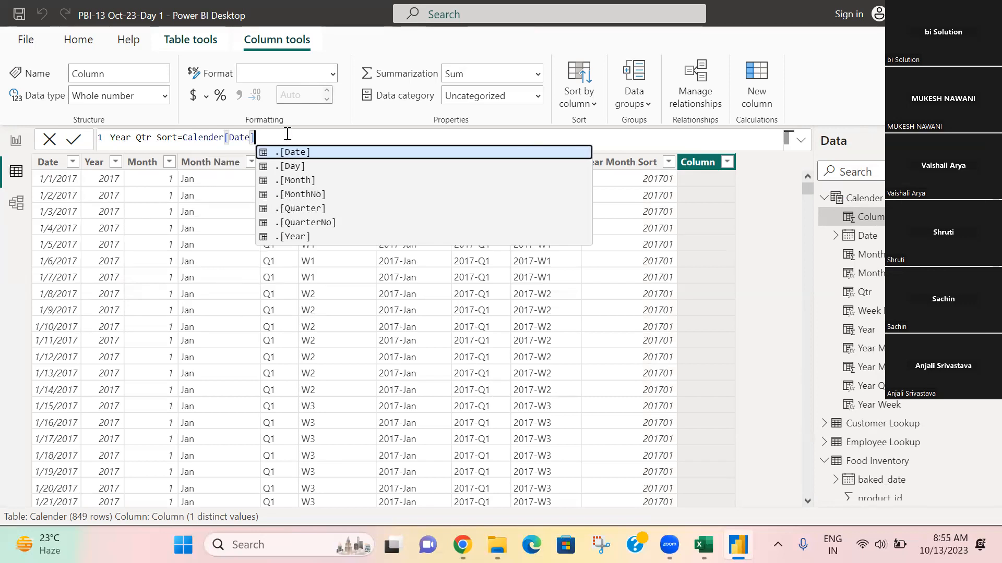
key("BackSpace")
key("BackSpace")
key("BackSpace")
key("BackSpace")
key("BackSpace")
key("BackSpace")
key("BackSpace")
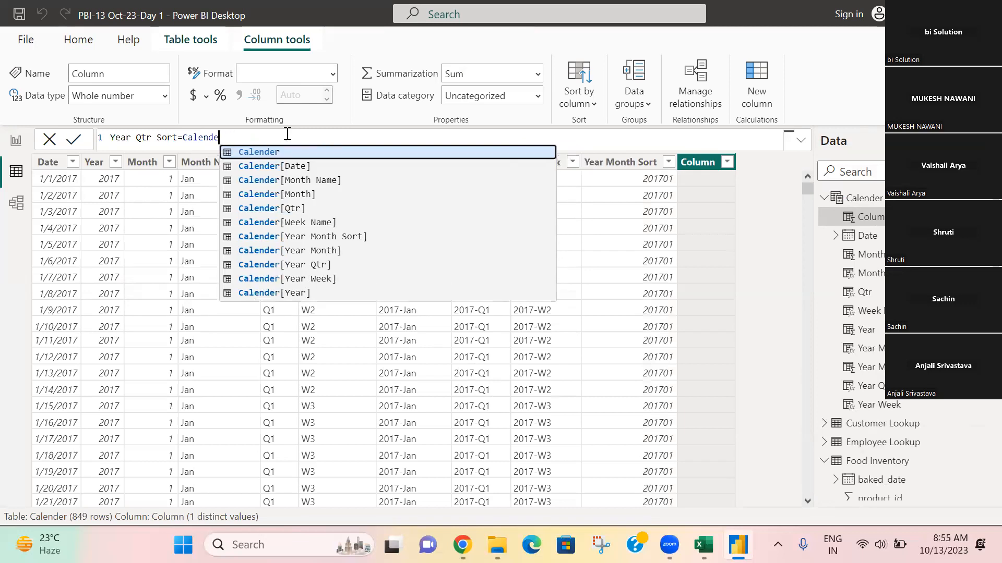
left_click(291, 292)
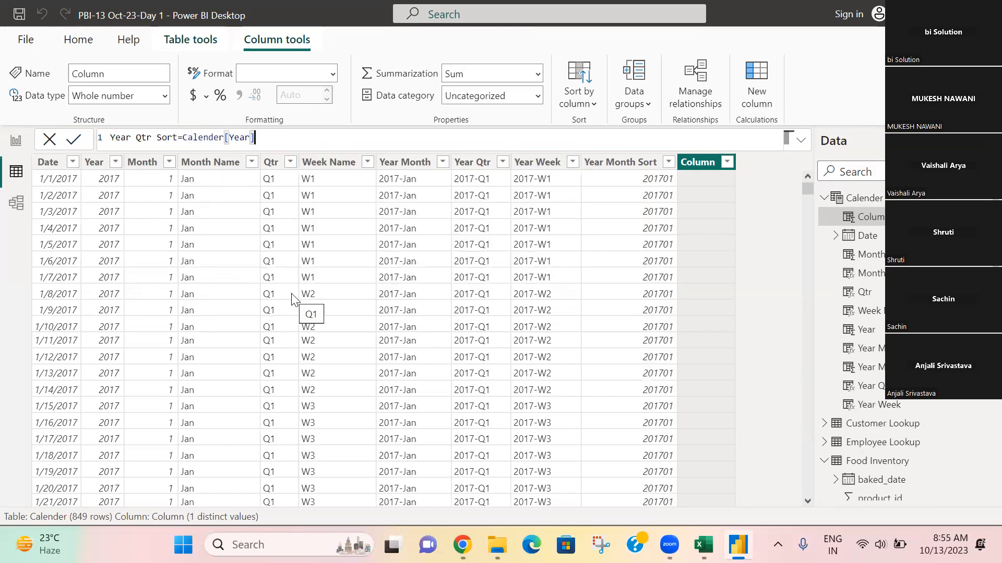
Complete the Year Qtr Sort formula by multiplying the year by 100 and adding Calender[Qtr].
type("*100")
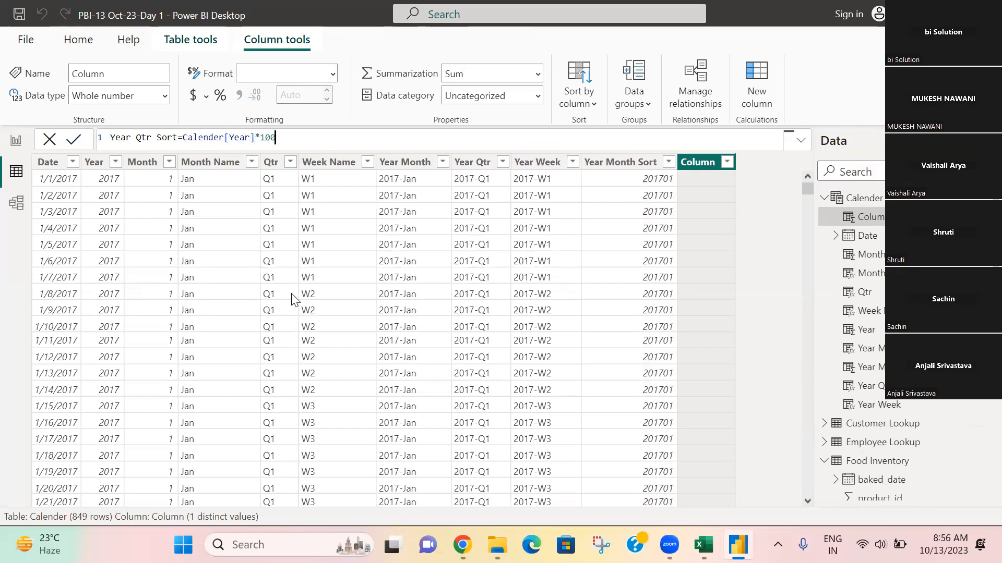
type("=")
key("BackSpace")
type("+")
type("Cale")
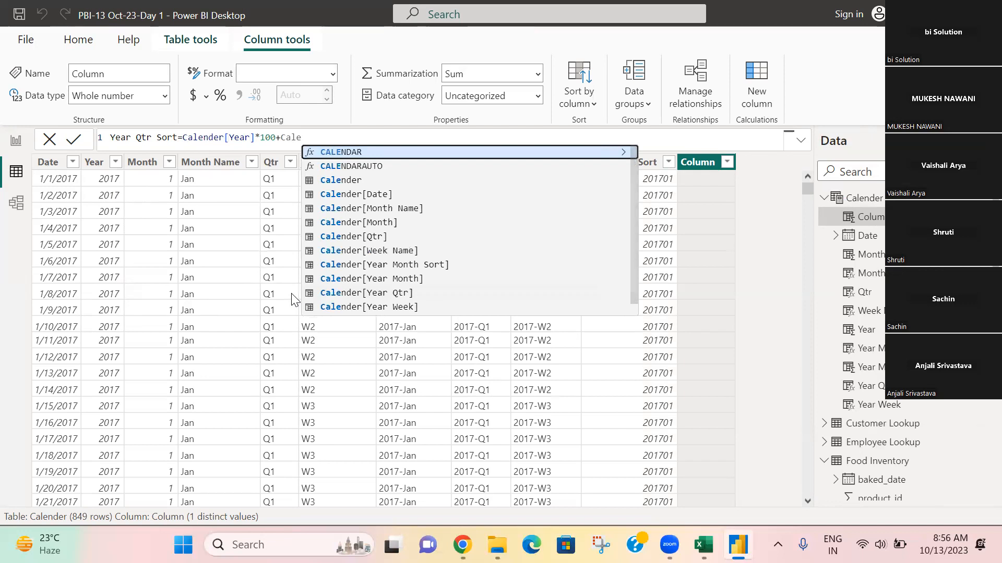
left_click(373, 235)
key("Return")
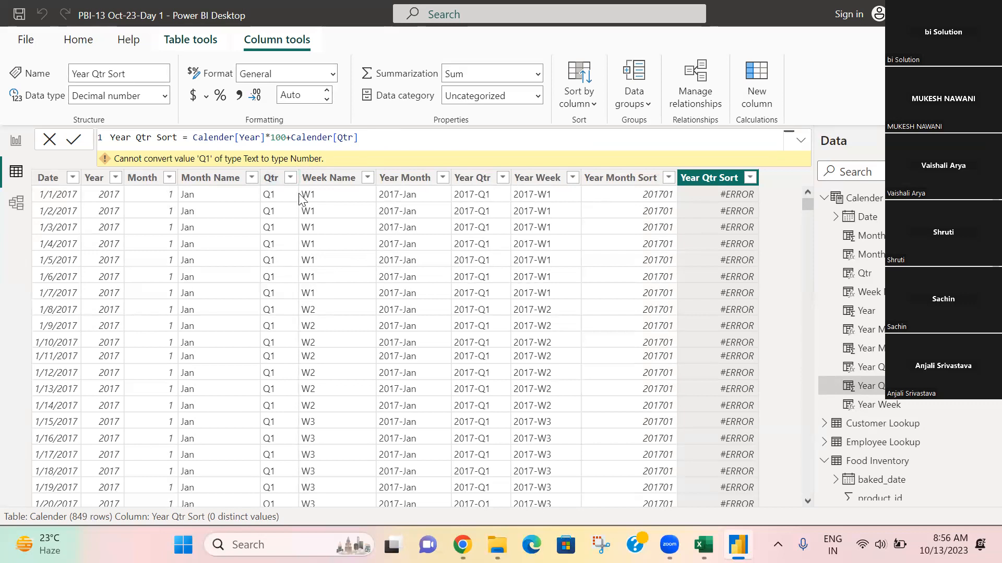
Check the Qtr column's formula and the values in its filter list.
left_click(293, 177)
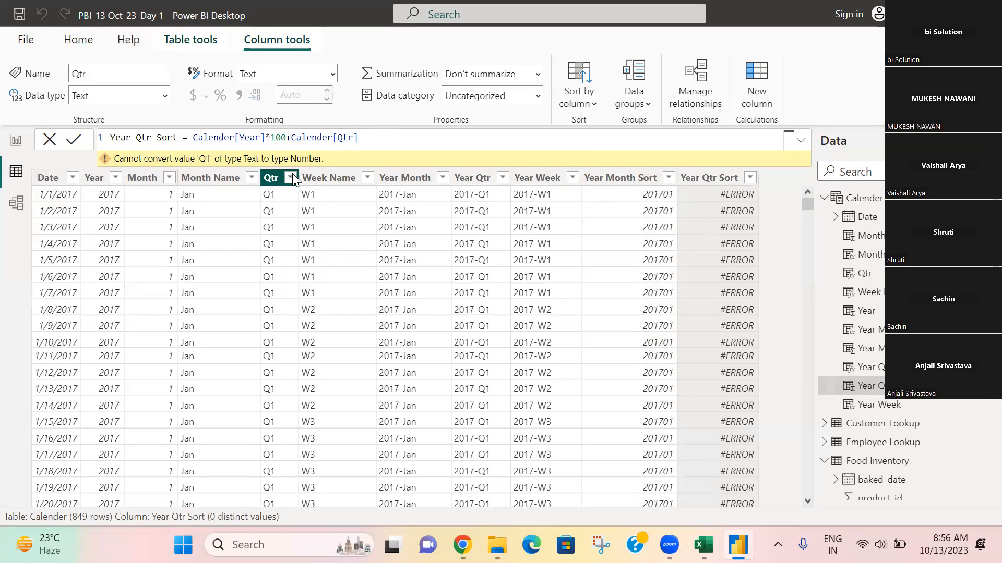
left_click(290, 162)
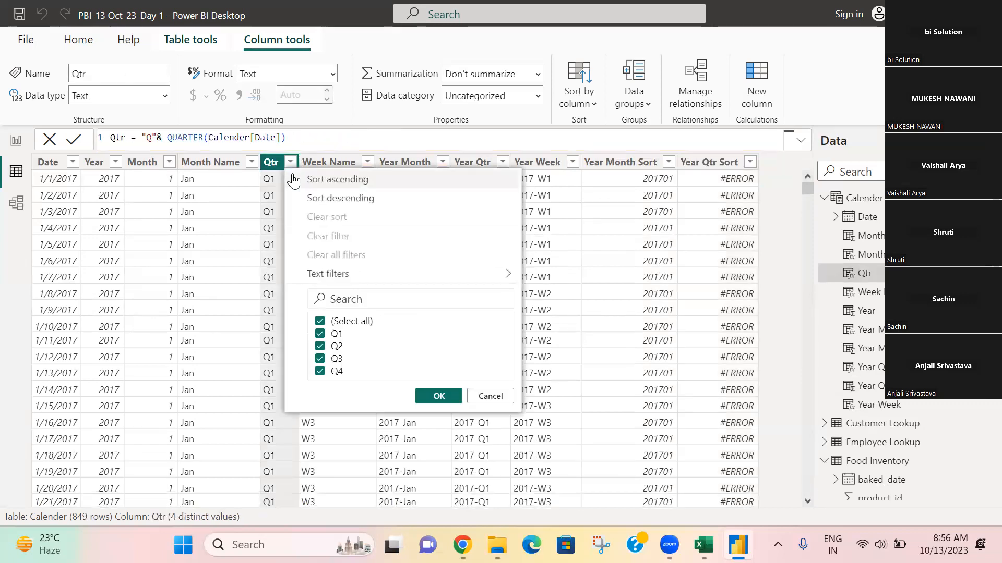
left_click(597, 220)
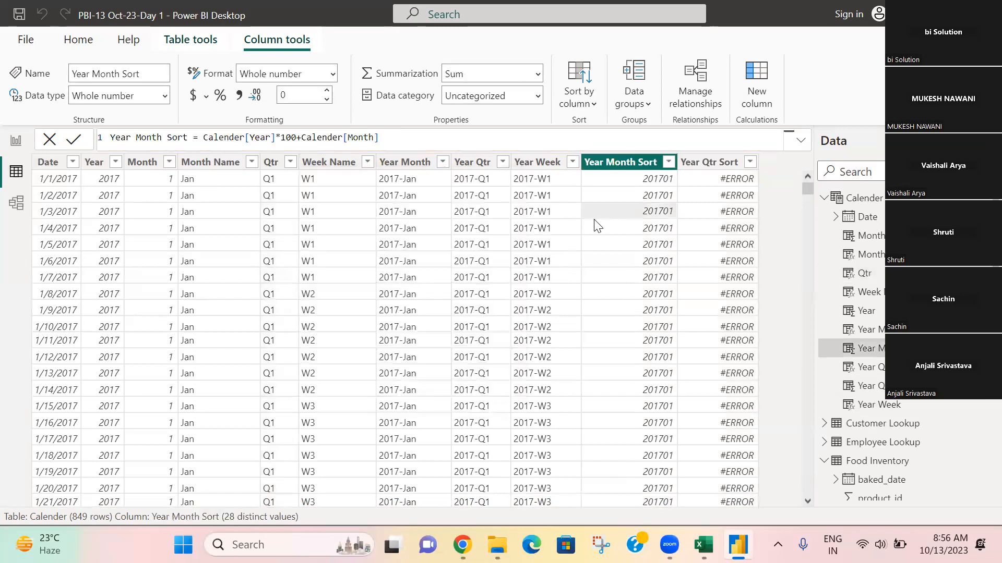
Cut the Year Month Sort formula back to Calender[Year]*100+Calende and apply it.
left_click(387, 135)
key("BackSpace")
key("BackSpace")
key("BackSpace")
key("BackSpace")
key("BackSpace")
key("BackSpace")
key("BackSpace")
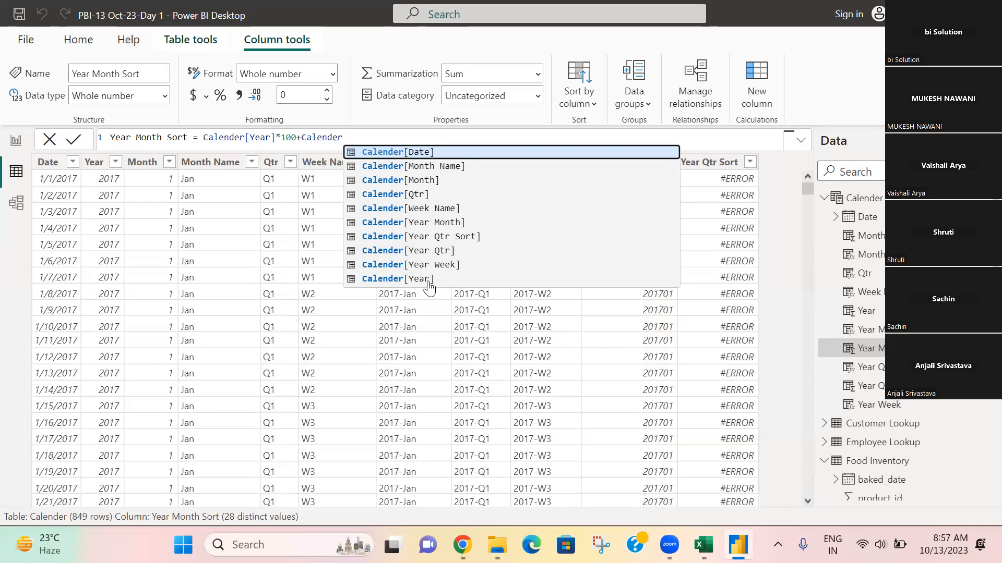
key("BackSpace")
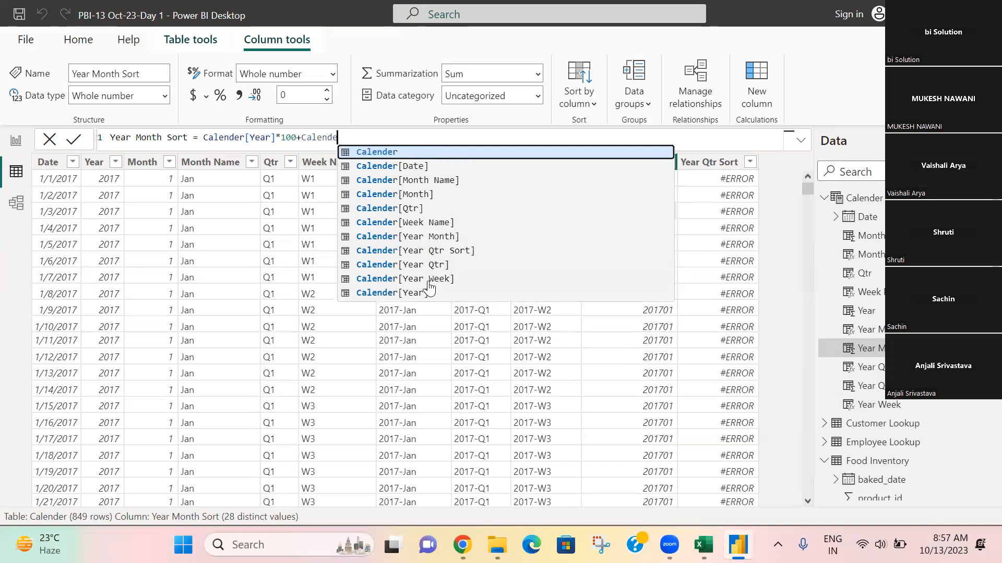
key("Escape")
key("Return")
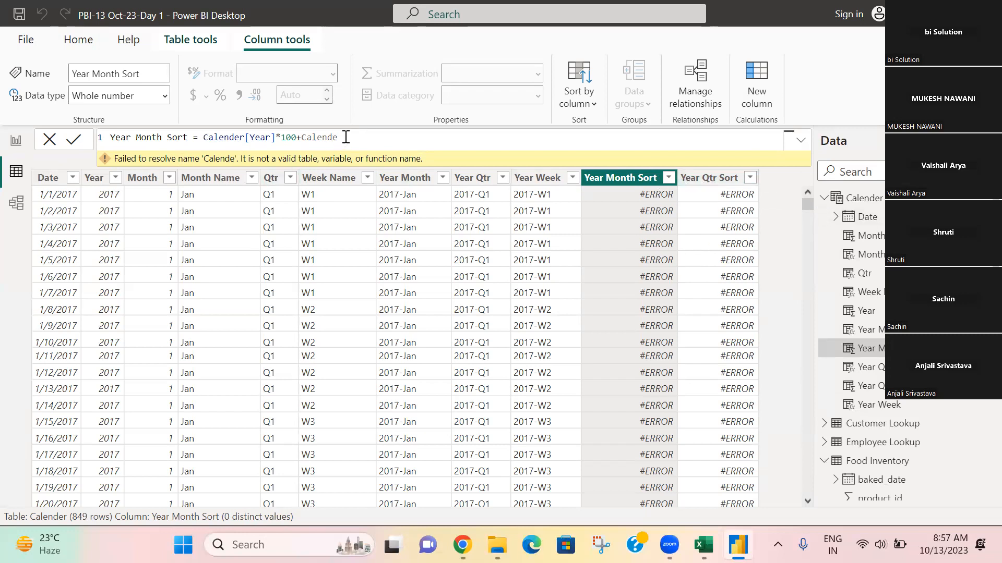
Restore the end of the Year Month Sort formula so it reads Calender[Year]*100+Calender[Month].
key("BackSpace")
key("BackSpace")
key("BackSpace")
key("BackSpace")
key("BackSpace")
key("BackSpace")
key("BackSpace")
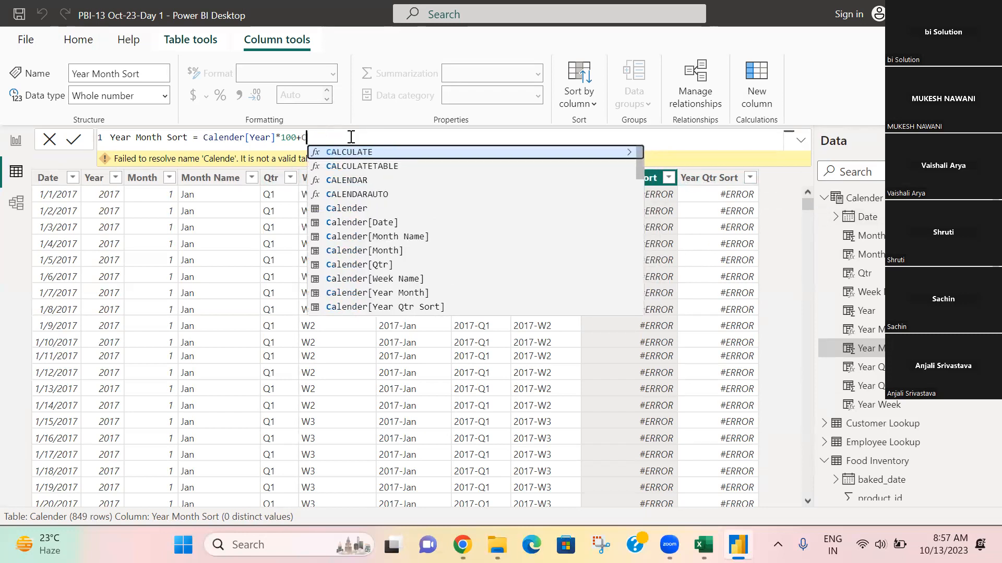
type("Cale")
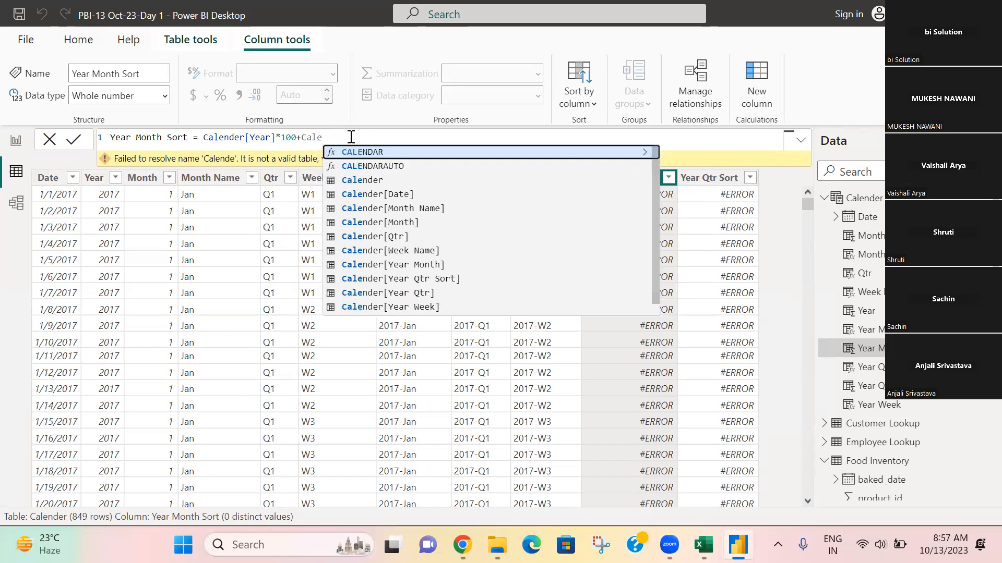
left_click(385, 222)
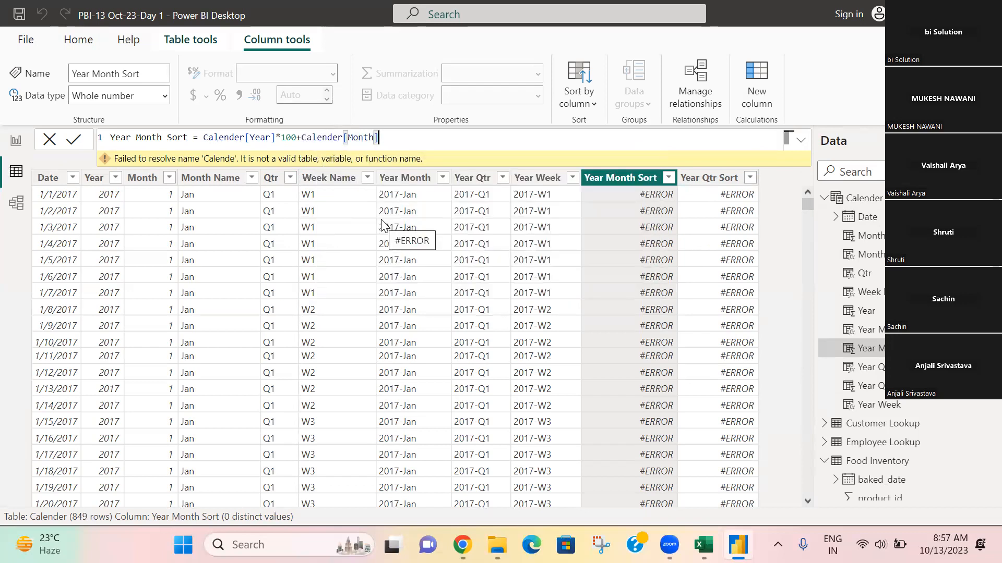
key("Return")
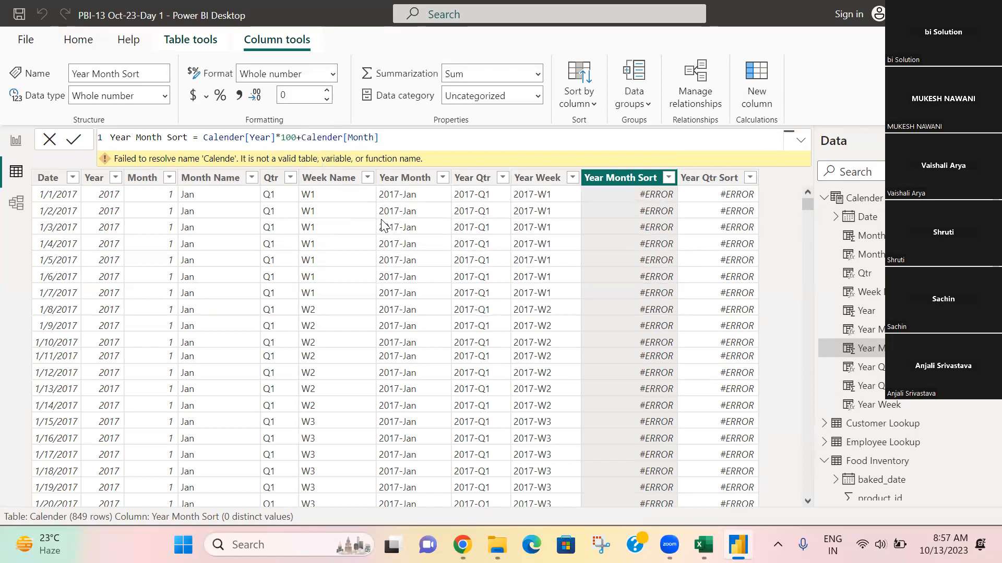
Remove the Calender[Qtr] term from the end of the Year Qtr Sort formula, keeping Calender[Year]*100+.
left_click(704, 163)
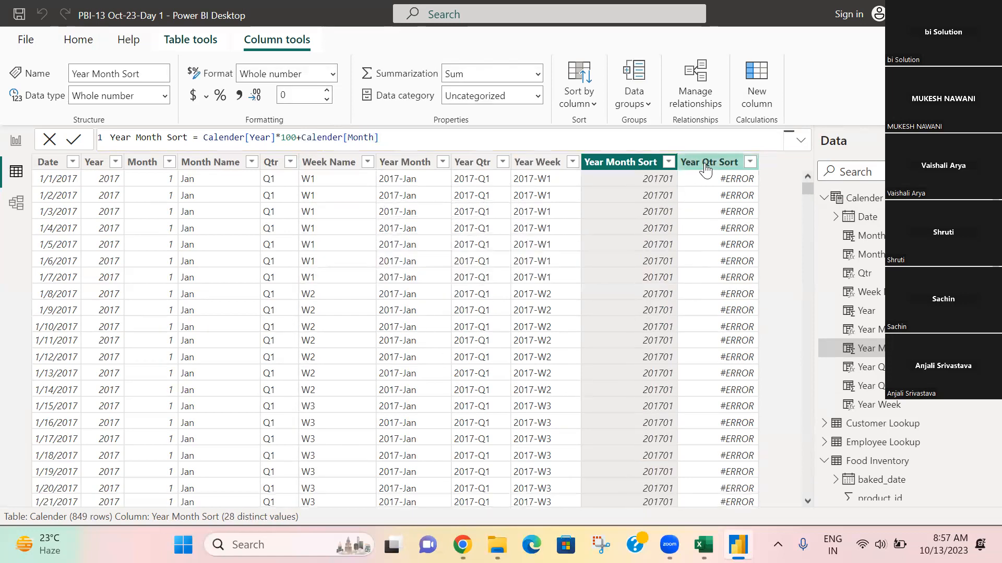
left_click(414, 137)
key("BackSpace")
key("BackSpace")
key("BackSpace")
key("BackSpace")
key("BackSpace")
key("BackSpace")
key("BackSpace")
key("BackSpace")
key("BackSpace")
key("BackSpace")
key("BackSpace")
key("BackSpace")
key("BackSpace")
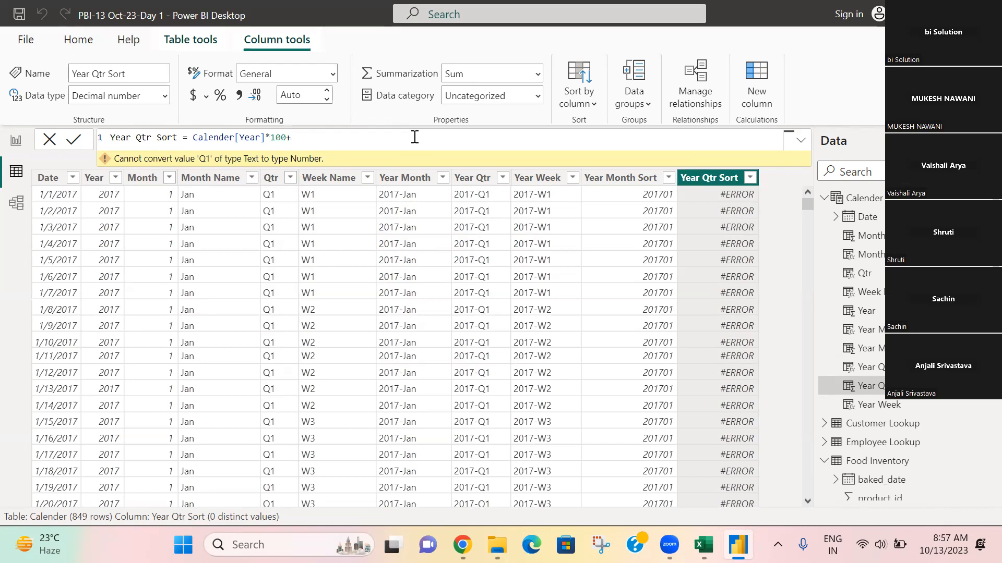
Complete the Year Qtr Sort formula as Calender[Year]*100+QUARTER(Calender[Date]) and apply it.
type("Qt")
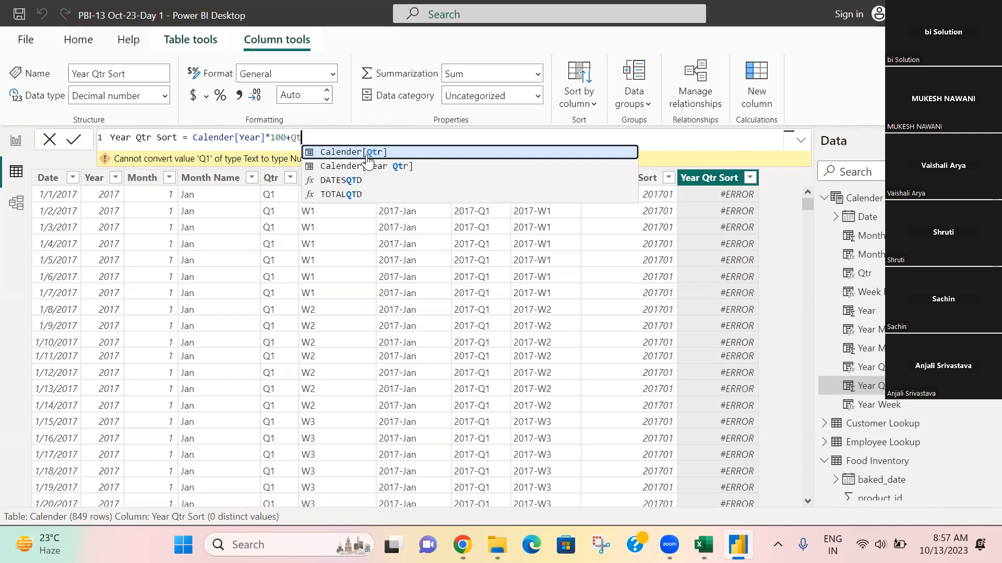
key("BackSpace")
type("ua")
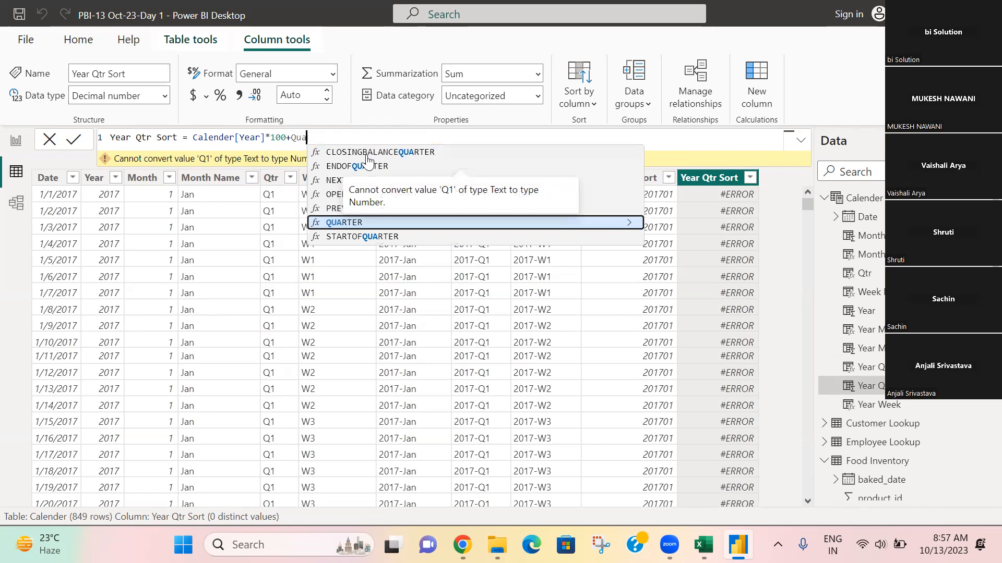
type("ter")
key("BackSpace")
key("BackSpace")
key("BackSpace")
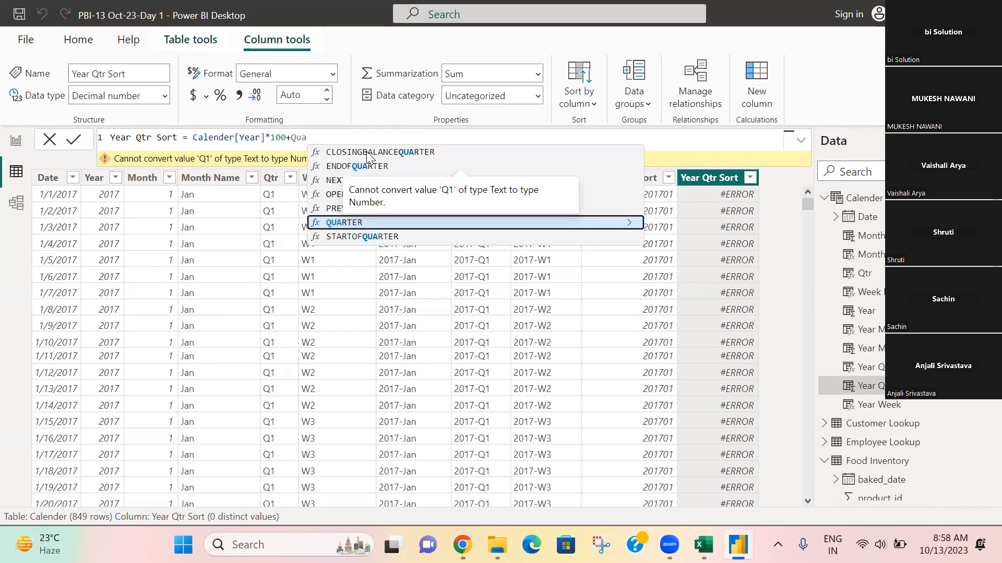
left_click(348, 225)
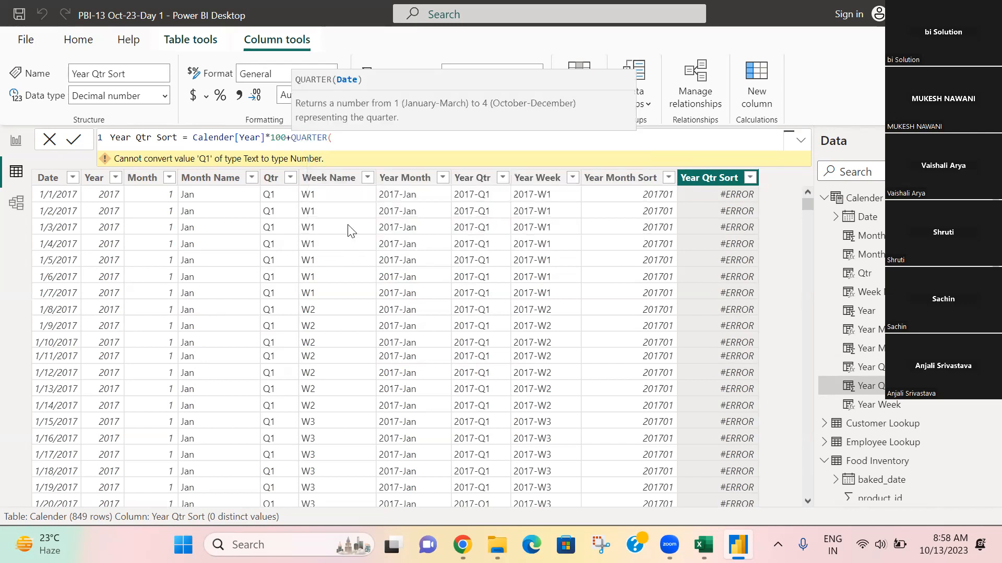
type("Cale")
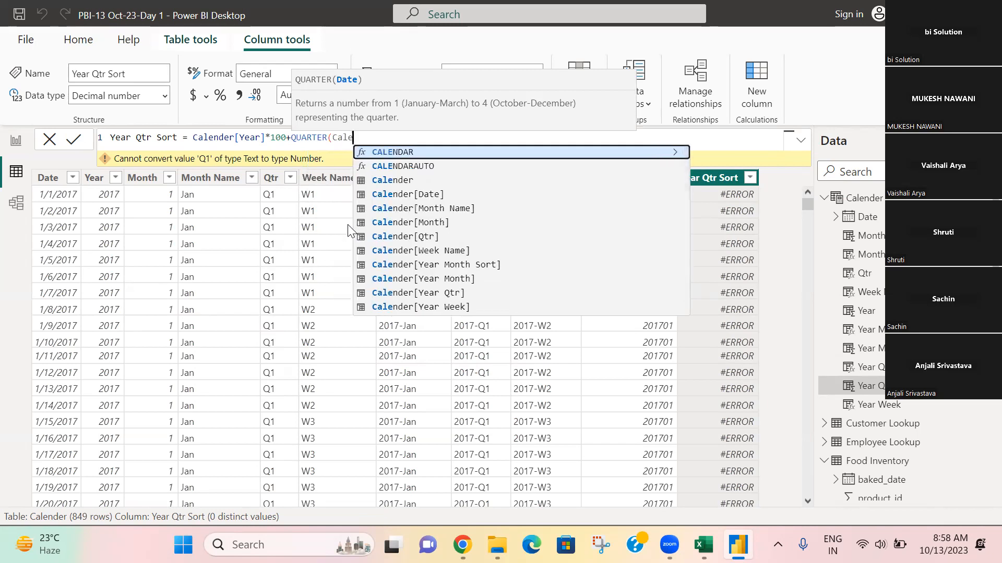
left_click(433, 197)
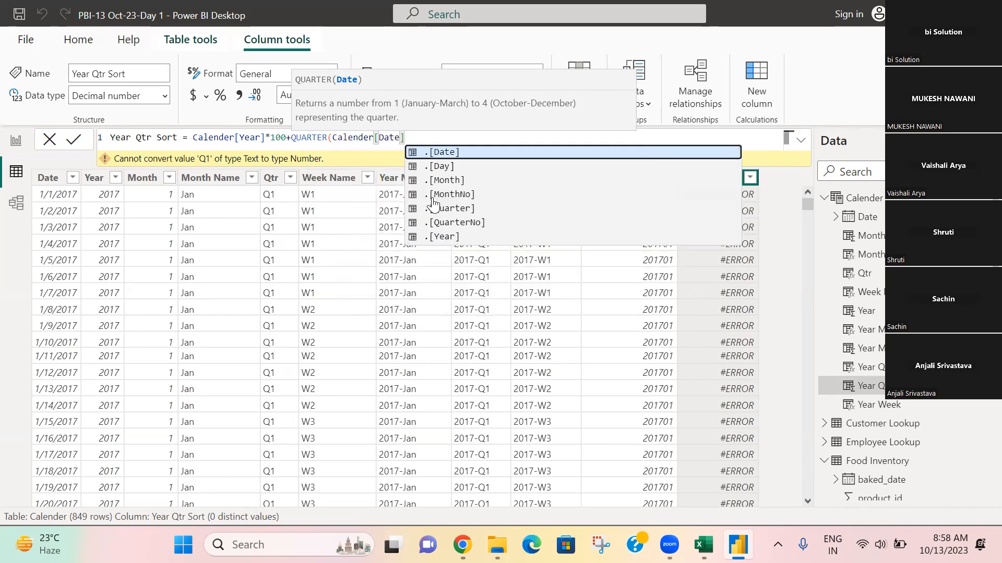
type(")")
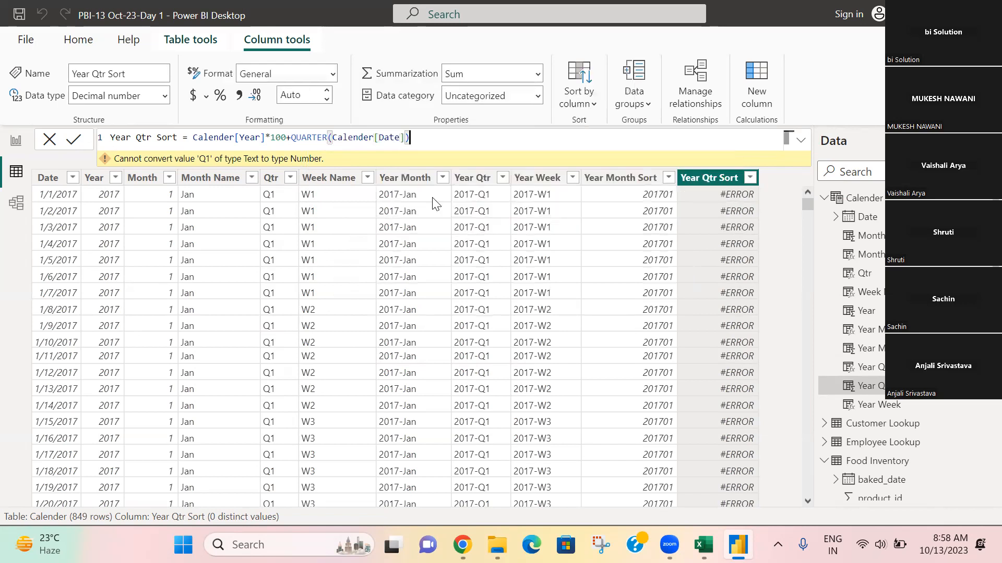
key("Return")
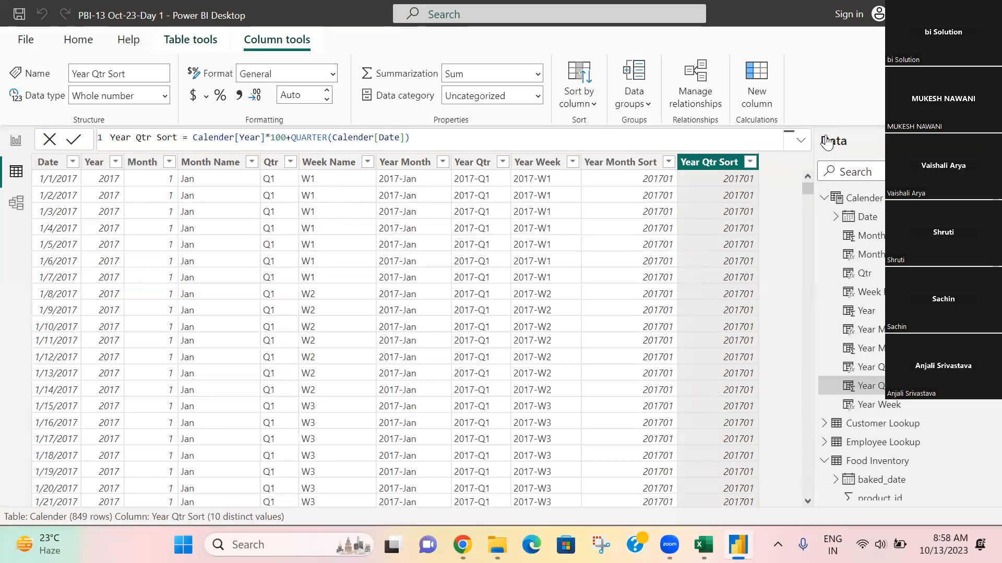
Add a calculated column named Qtr No to the Calender table and begin its formula with the QUARTER function.
left_click(761, 101)
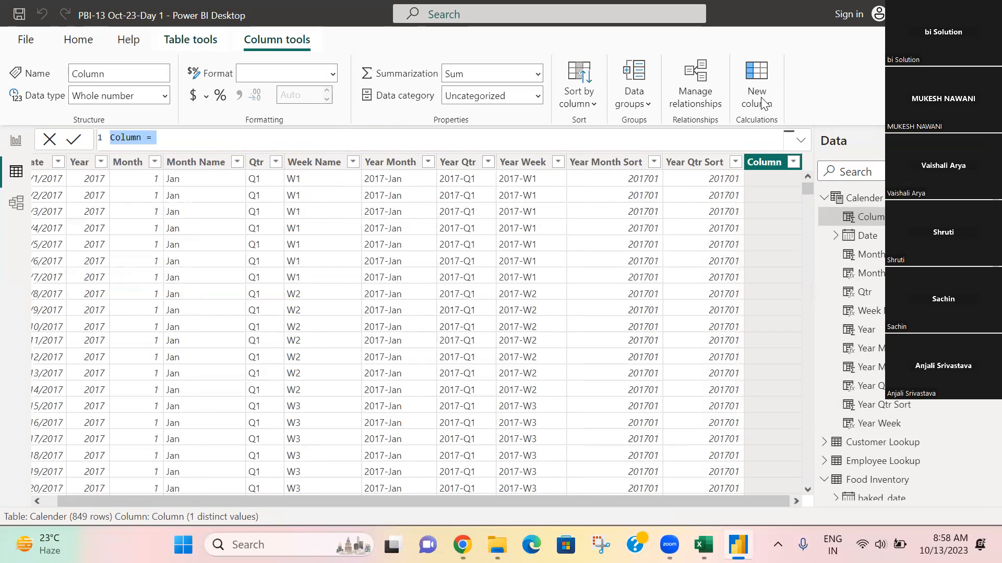
type("Q")
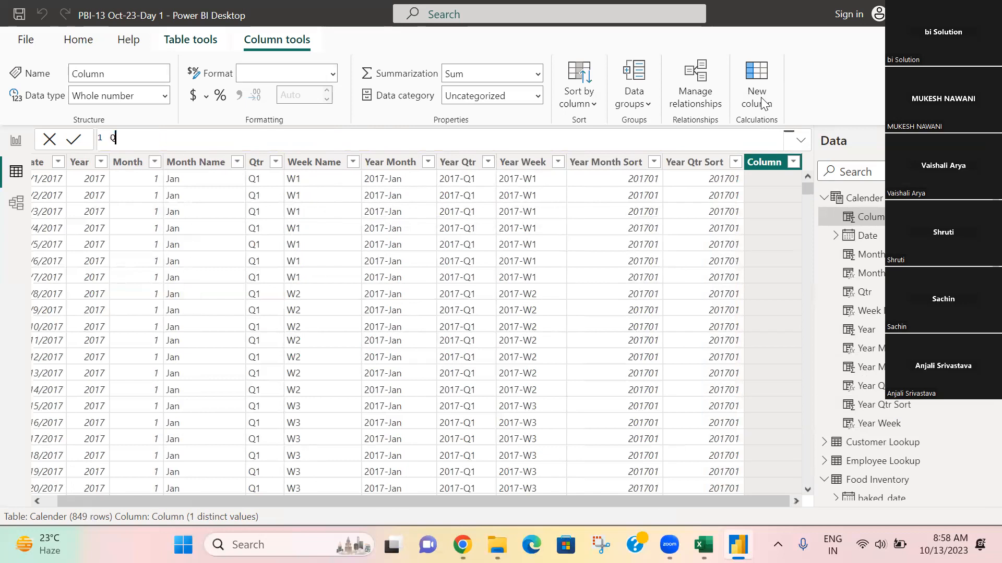
type("tr No=Qt")
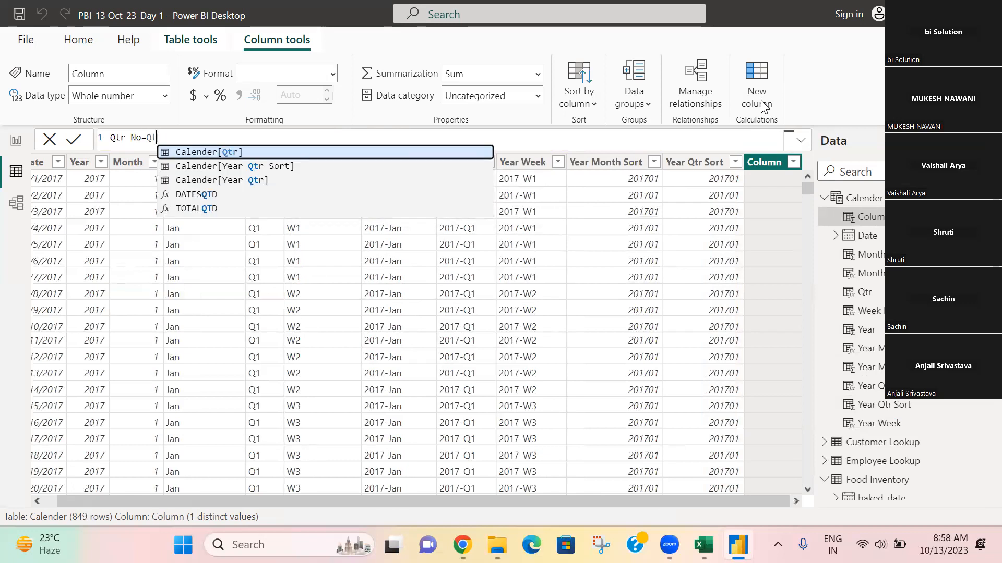
key("BackSpace")
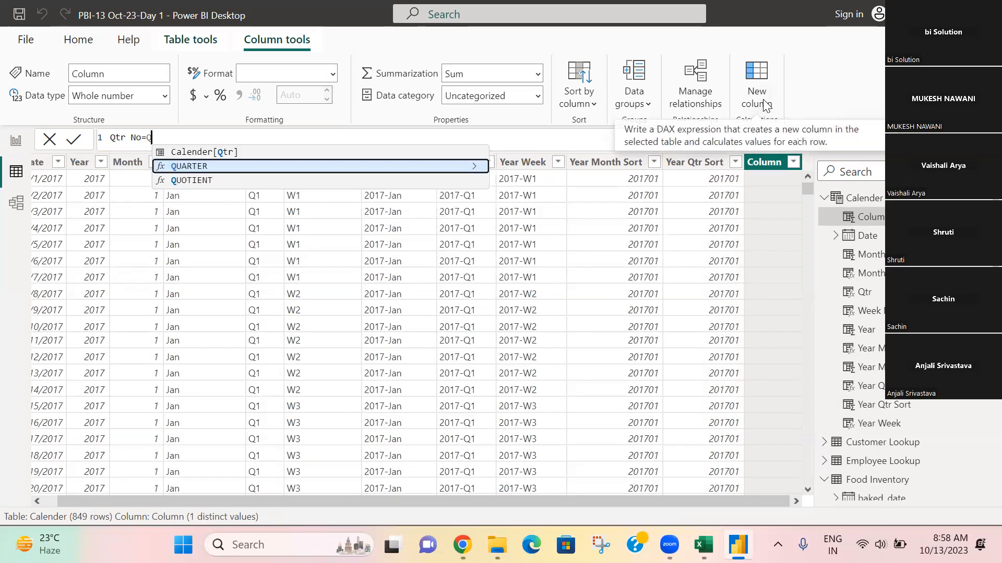
type("ua")
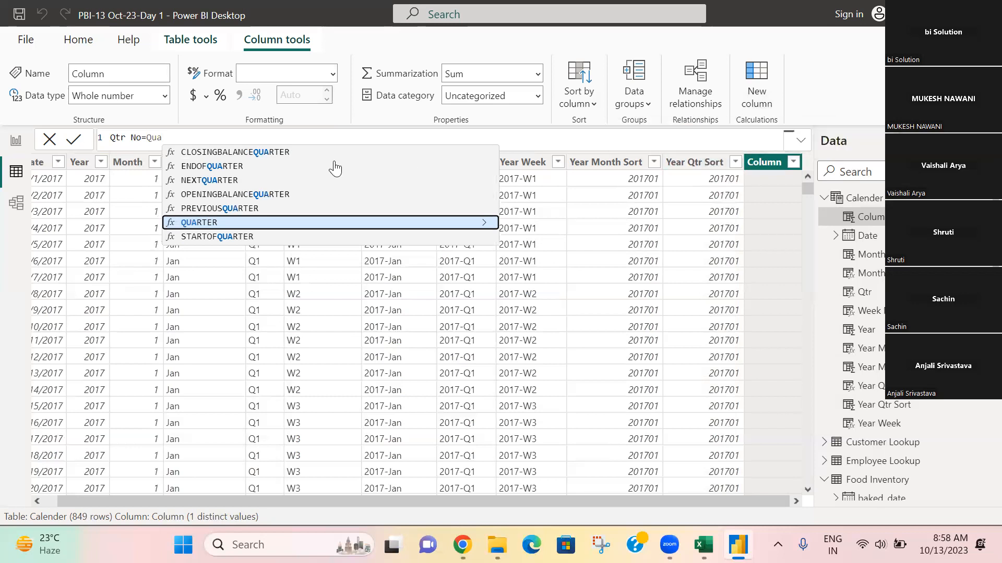
left_click(217, 223)
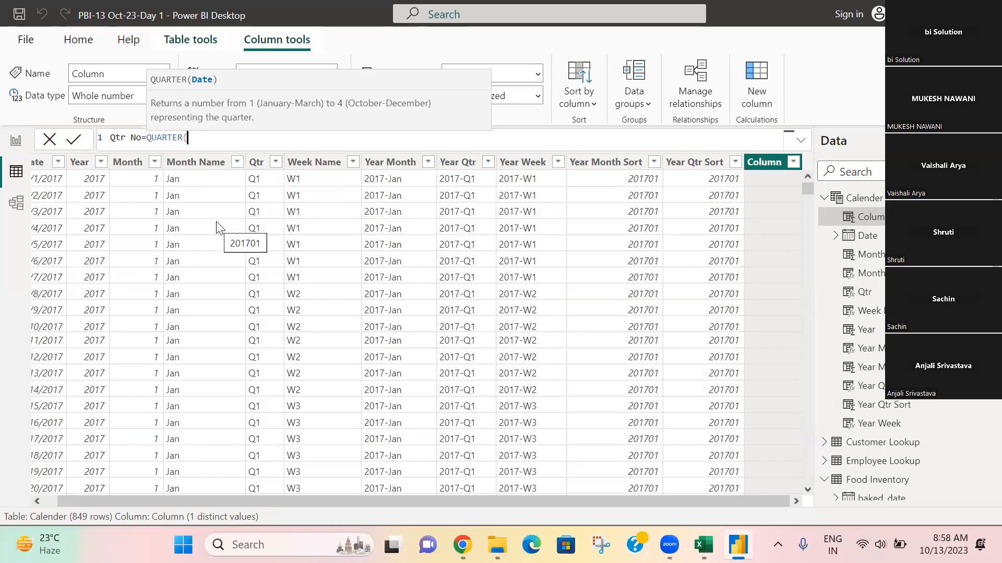
Complete the Qtr No formula with Calender[Date] as the QUARTER argument and apply it.
type("cale")
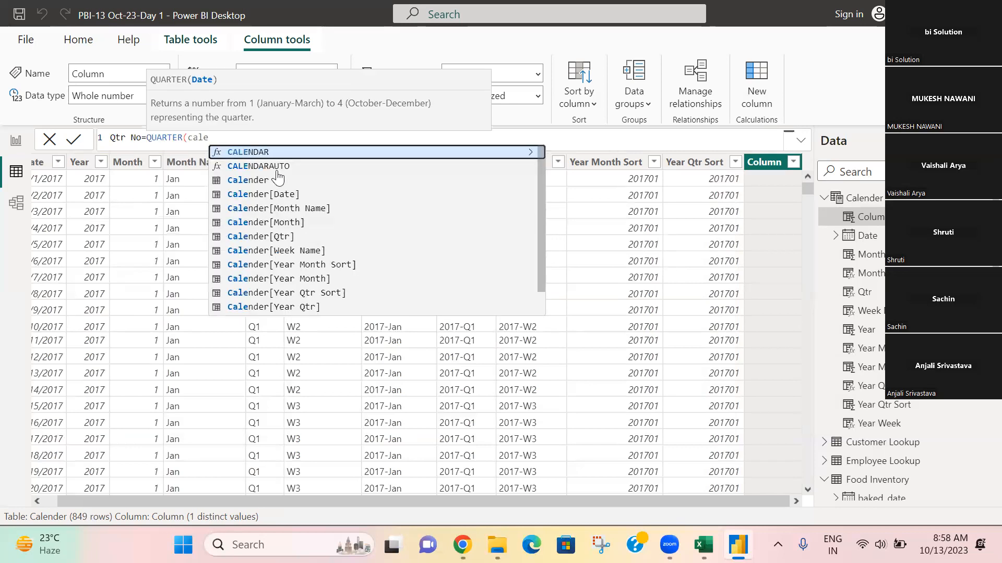
left_click(277, 194)
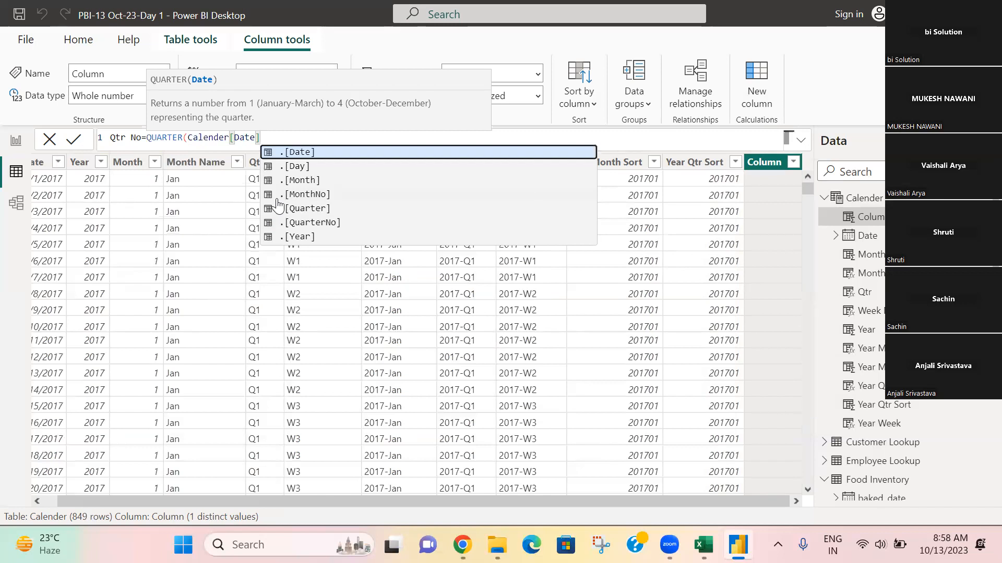
key("Tab")
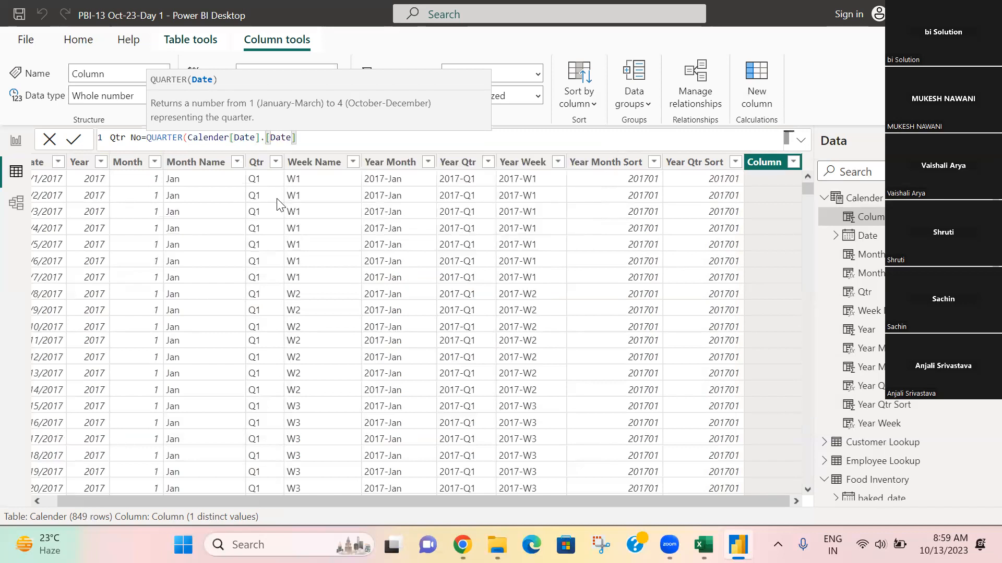
key("BackSpace")
key("BackSpace")
key("BackSpace")
key("BackSpace")
key("BackSpace")
key("BackSpace")
key("BackSpace")
key("BackSpace")
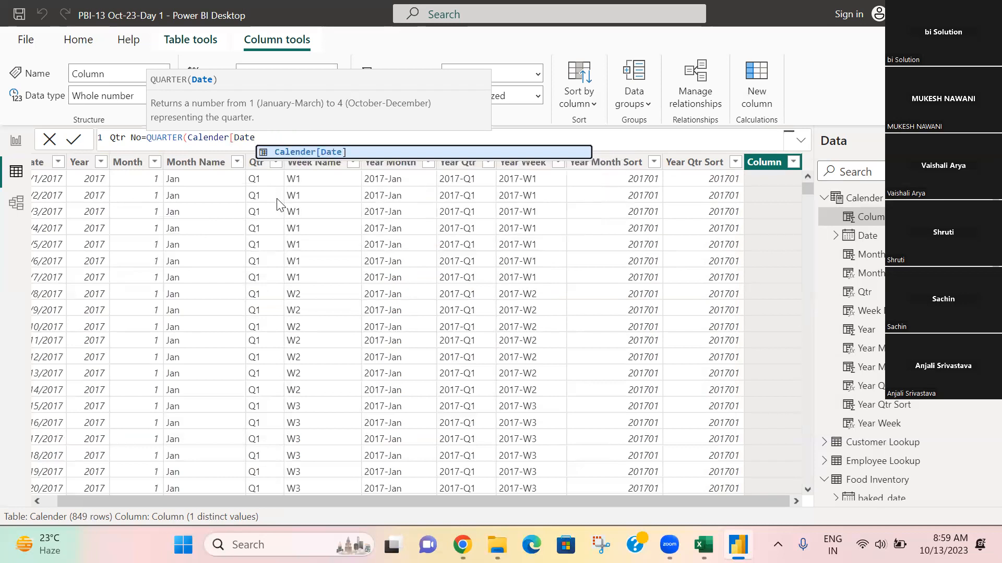
type("])")
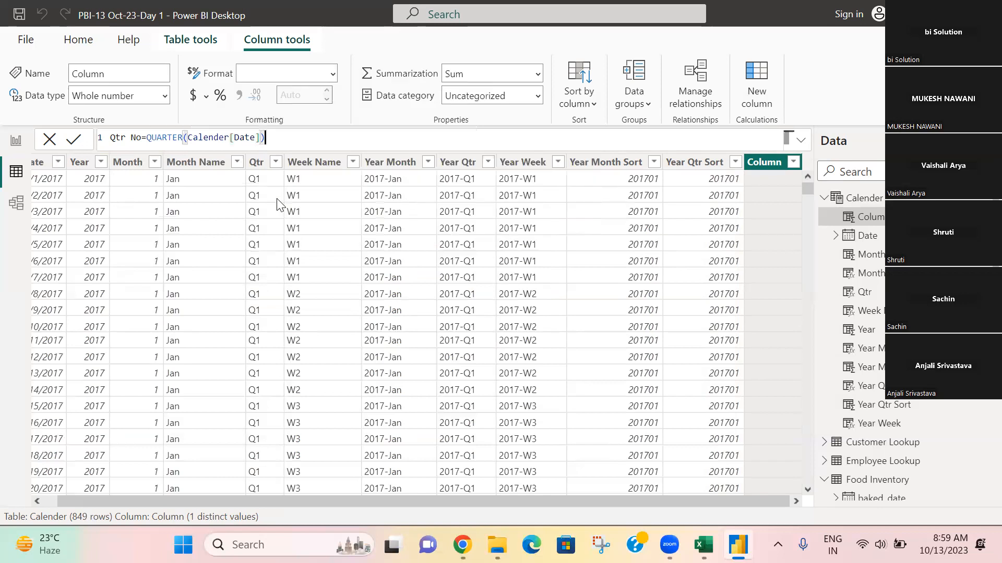
key("Return")
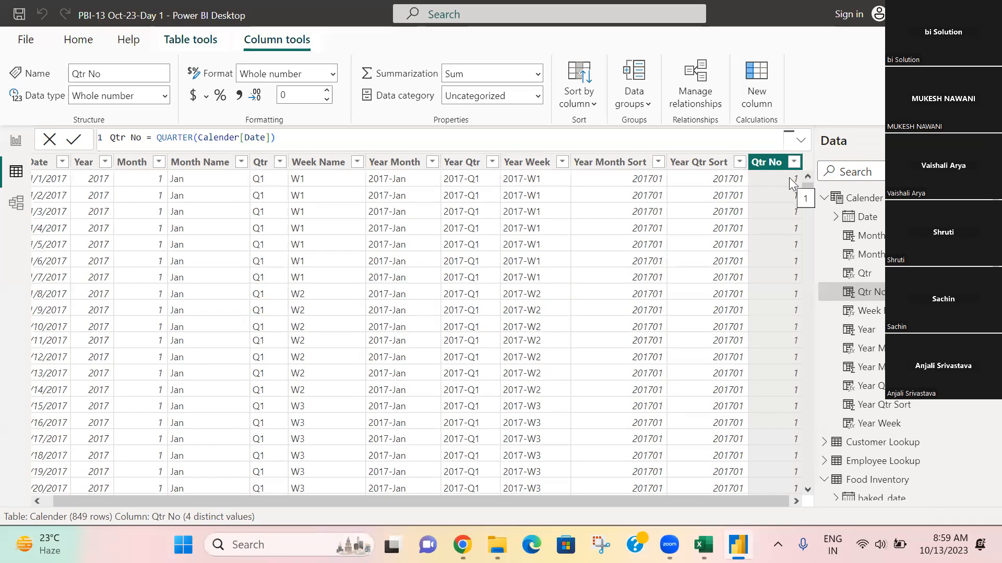
left_click(761, 104)
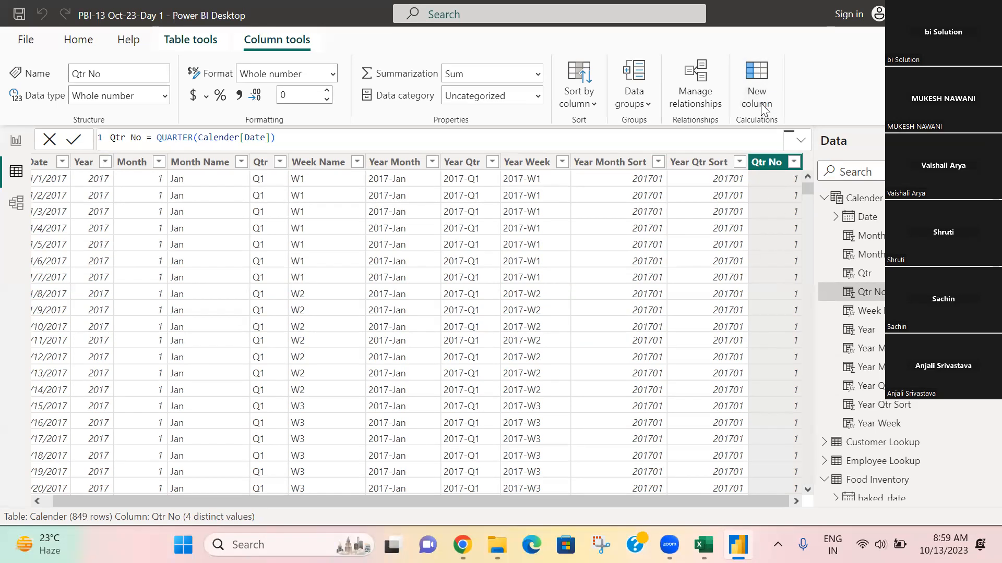
type("Yea")
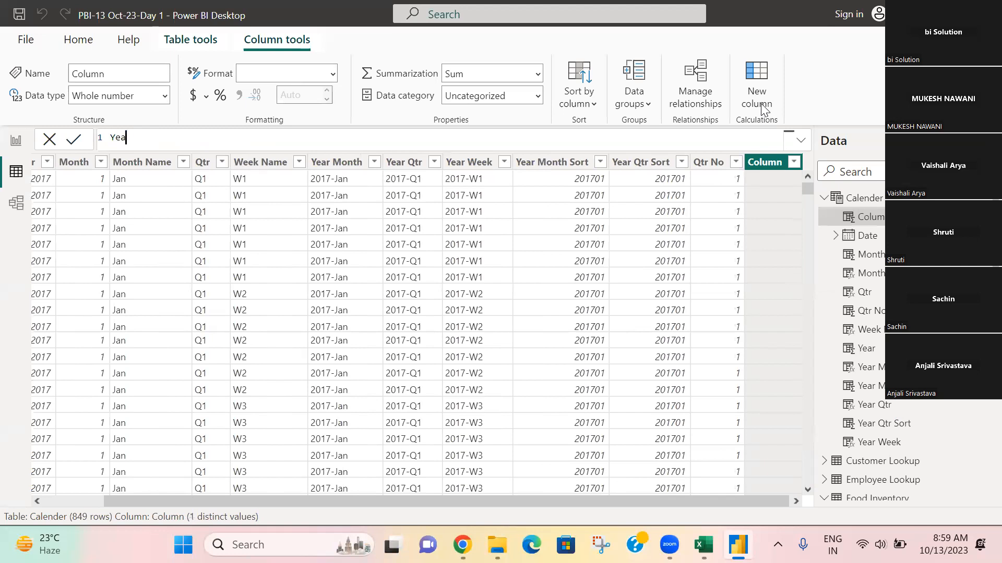
type("r Week S")
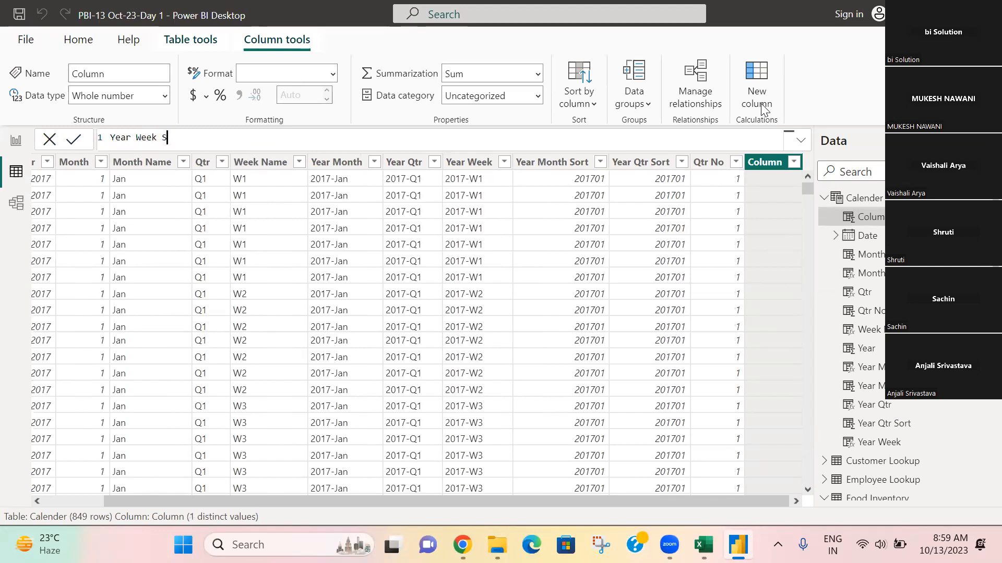
type("ort=")
key("BackSpace")
key("BackSpace")
key("BackSpace")
key("BackSpace")
key("BackSpace")
key("BackSpace")
key("BackSpace")
key("BackSpace")
key("BackSpace")
key("BackSpace")
key("BackSpace")
key("BackSpace")
key("BackSpace")
key("BackSpace")
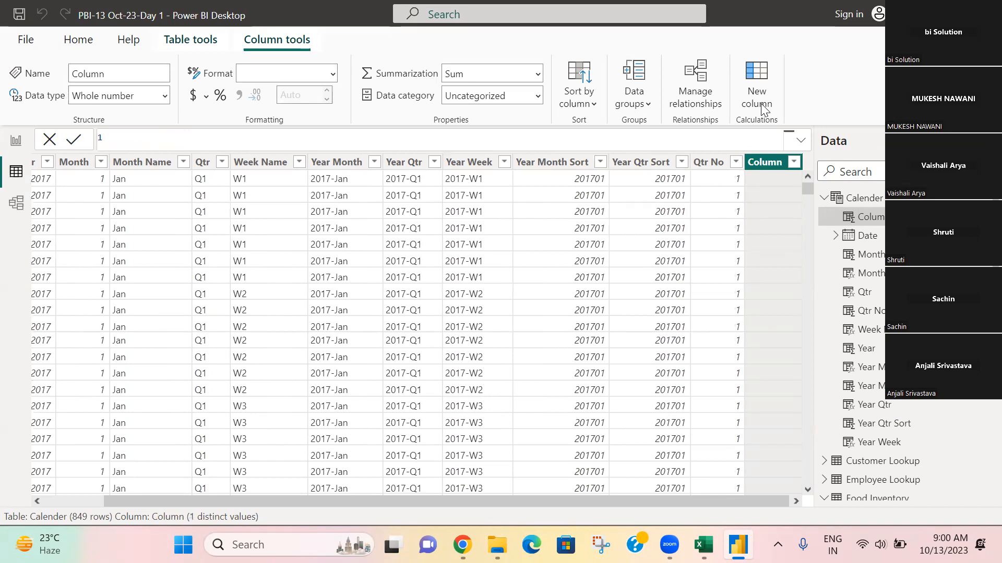
left_click(705, 186)
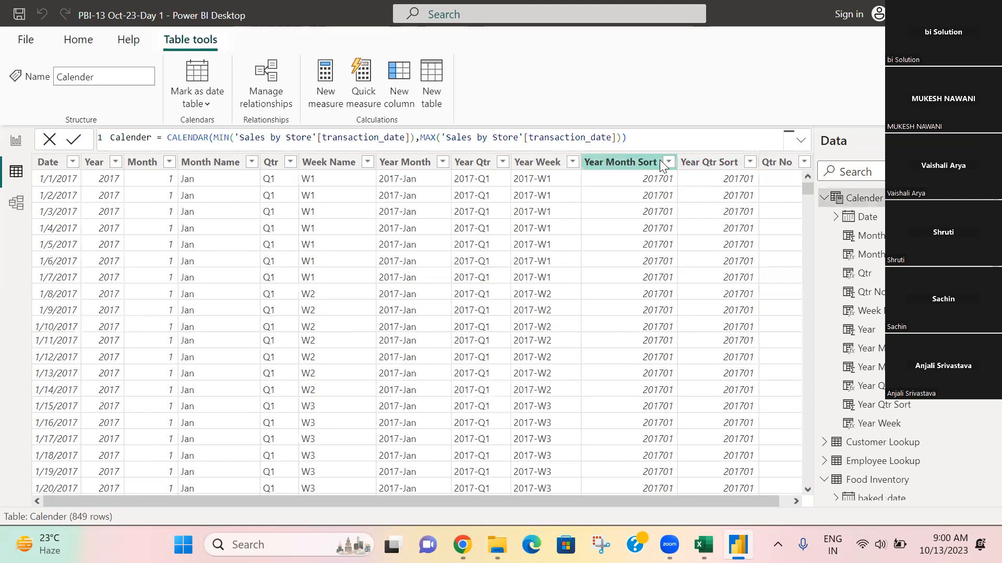
Sort the Year Qtr column by the Year Qtr Sort column.
left_click(733, 163)
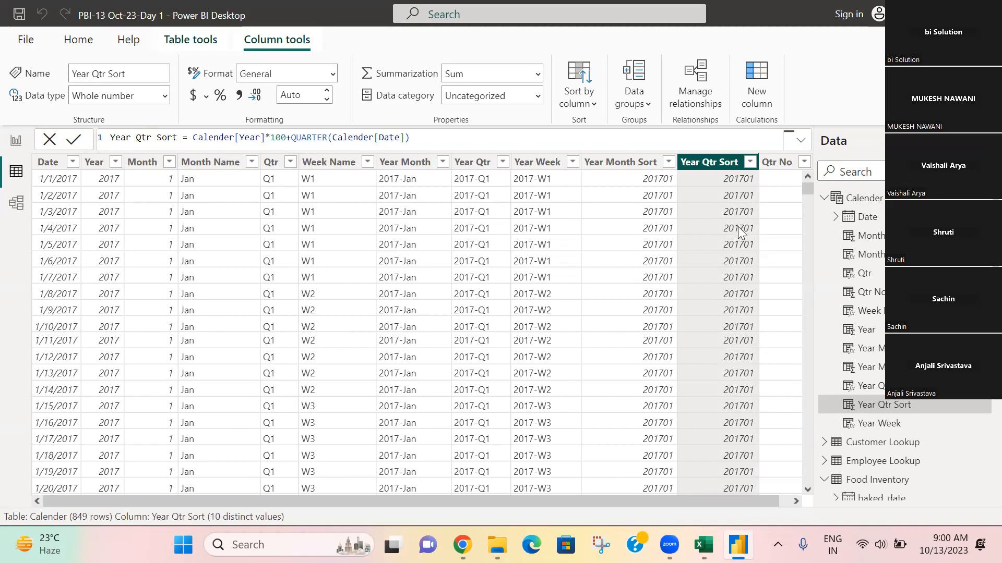
left_click(475, 162)
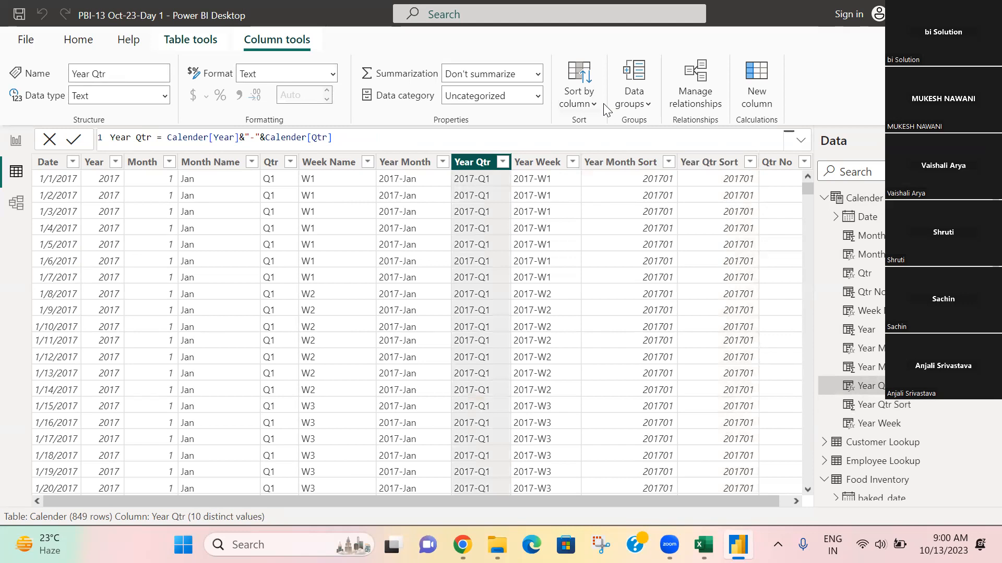
left_click(587, 105)
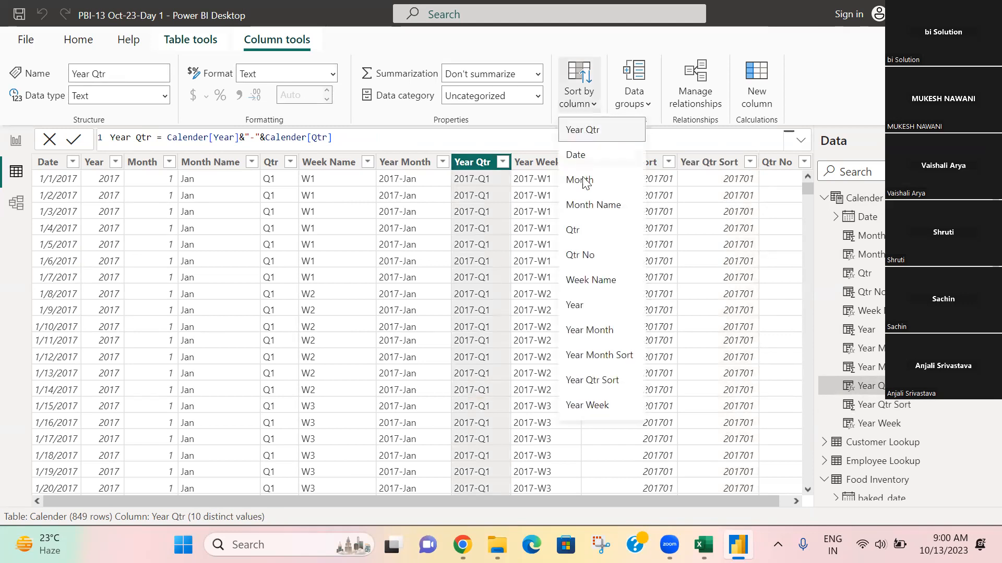
left_click(596, 386)
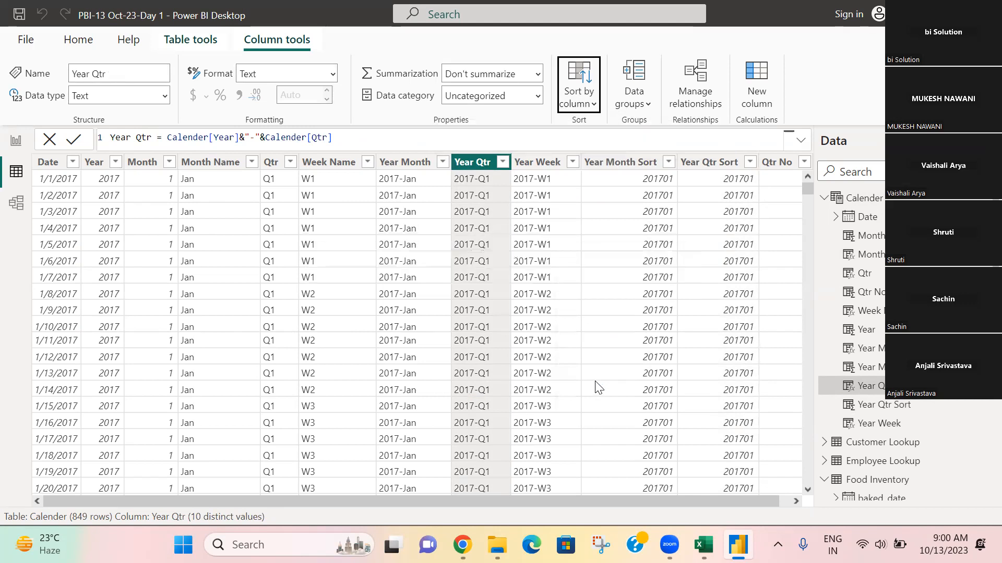
On the report page, insert an empty table visual, shift the Year Month table aside and place the new visual beside it.
left_click(16, 140)
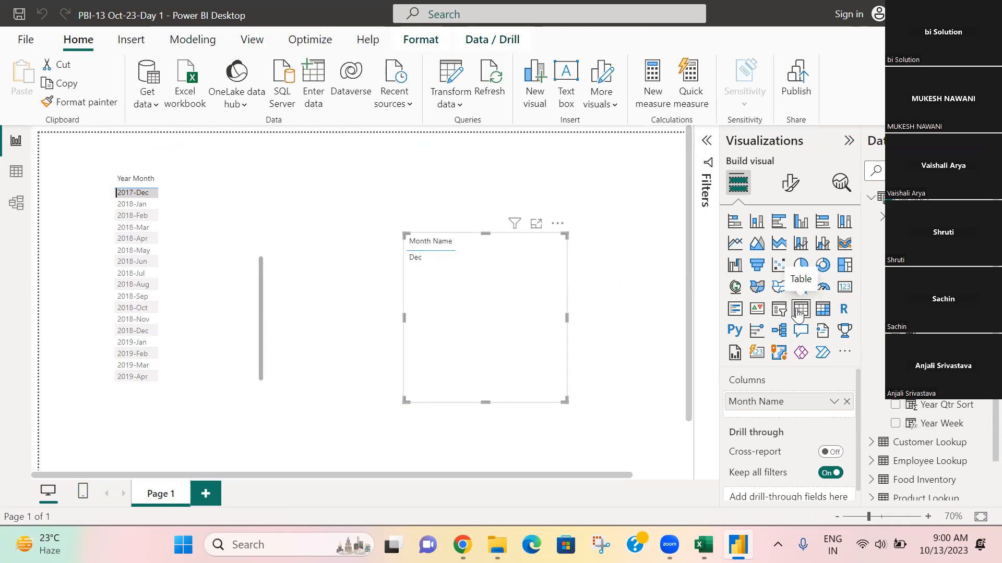
left_click(364, 203)
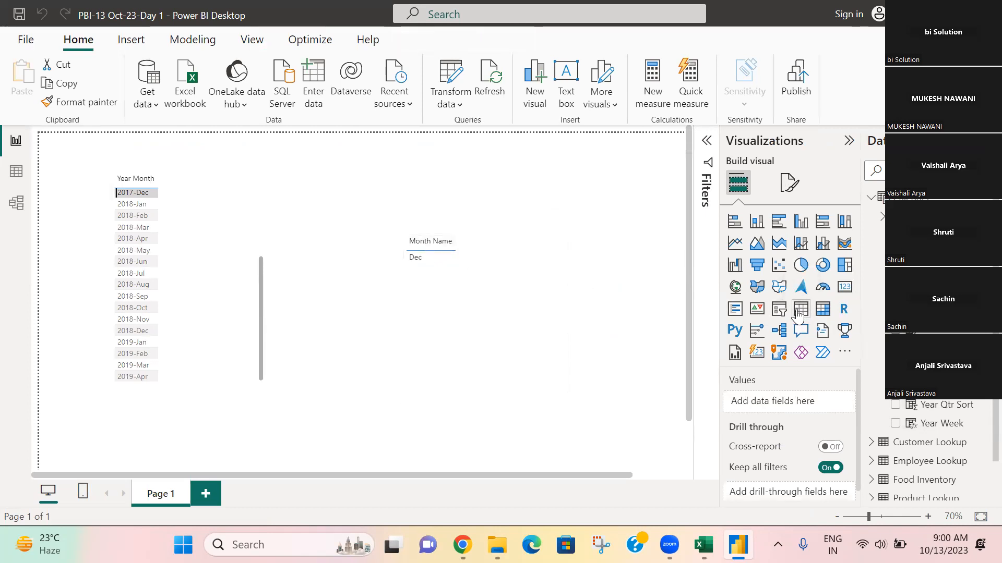
left_click(801, 308)
scroll(430, 344, "down", 1)
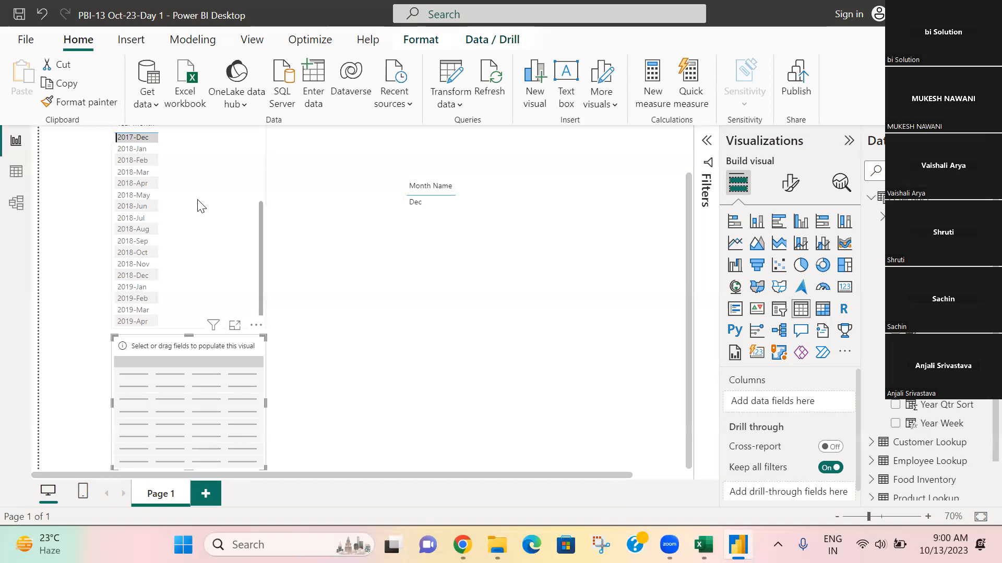
left_click_drag(199, 204, 130, 208)
left_click_drag(222, 359, 307, 201)
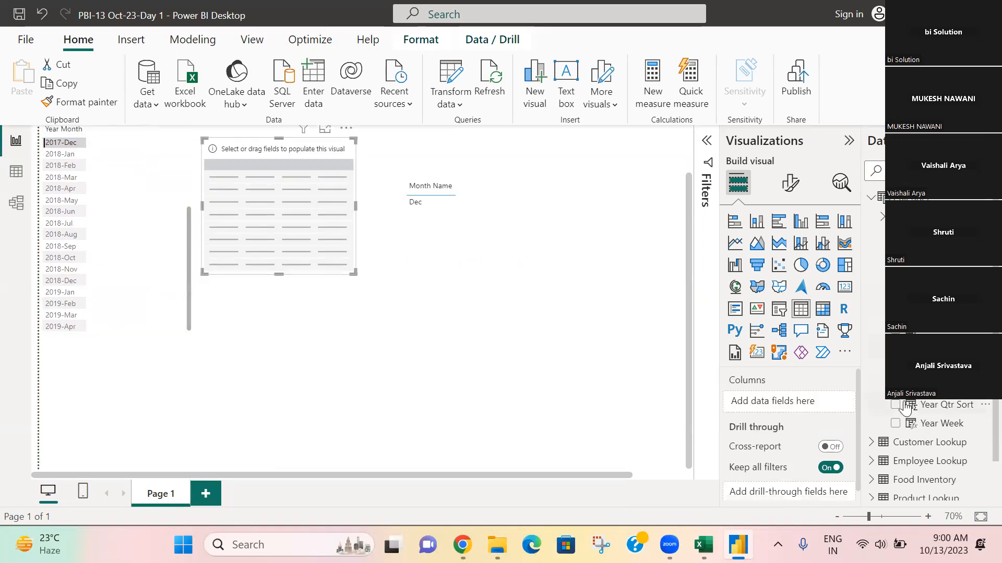
left_click(895, 386)
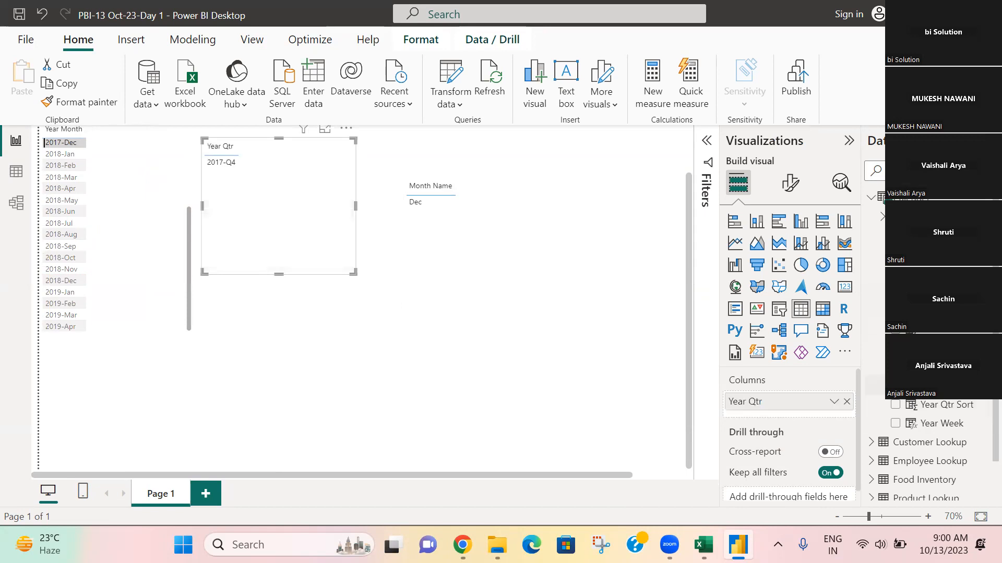
left_click(895, 386)
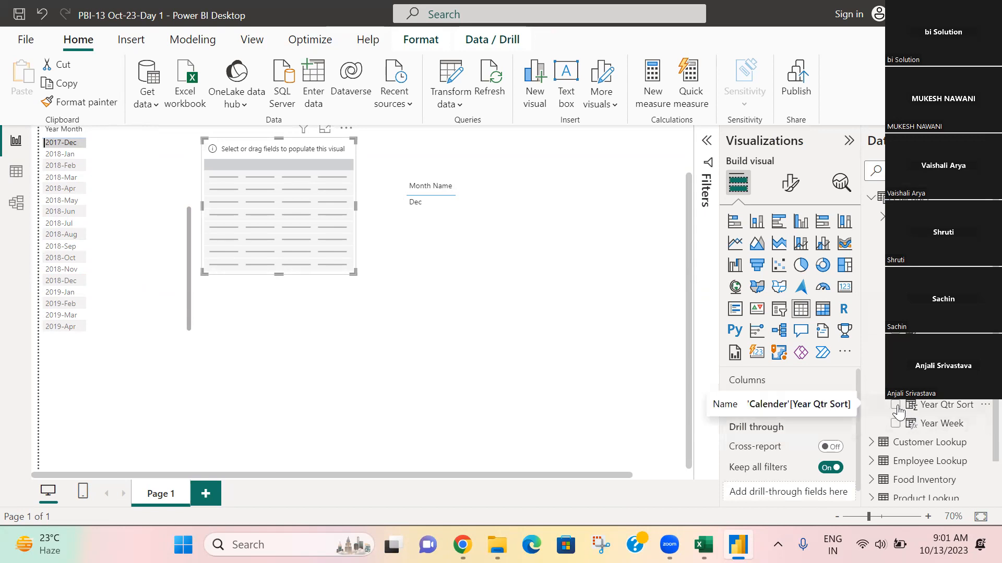
left_click(897, 410)
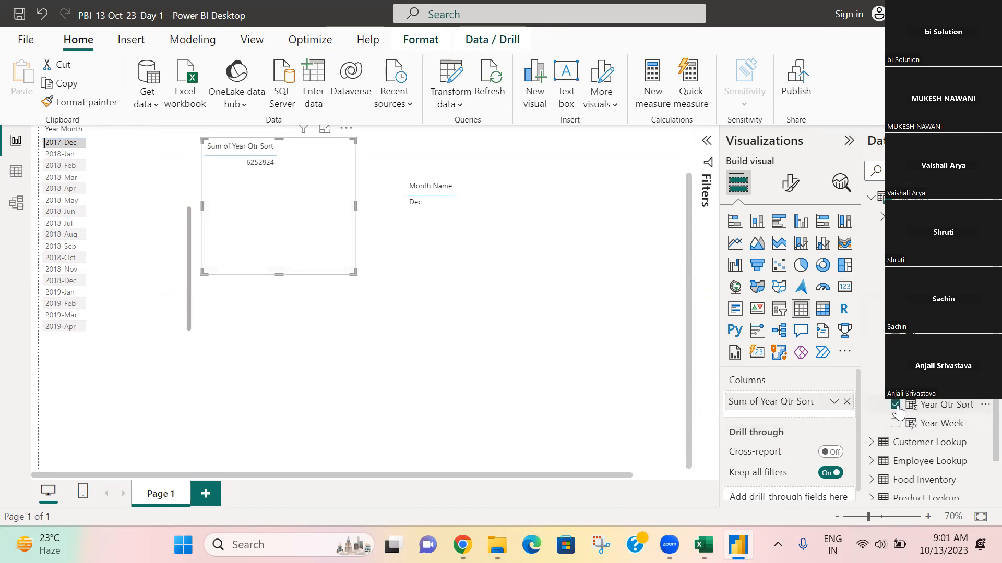
left_click(897, 407)
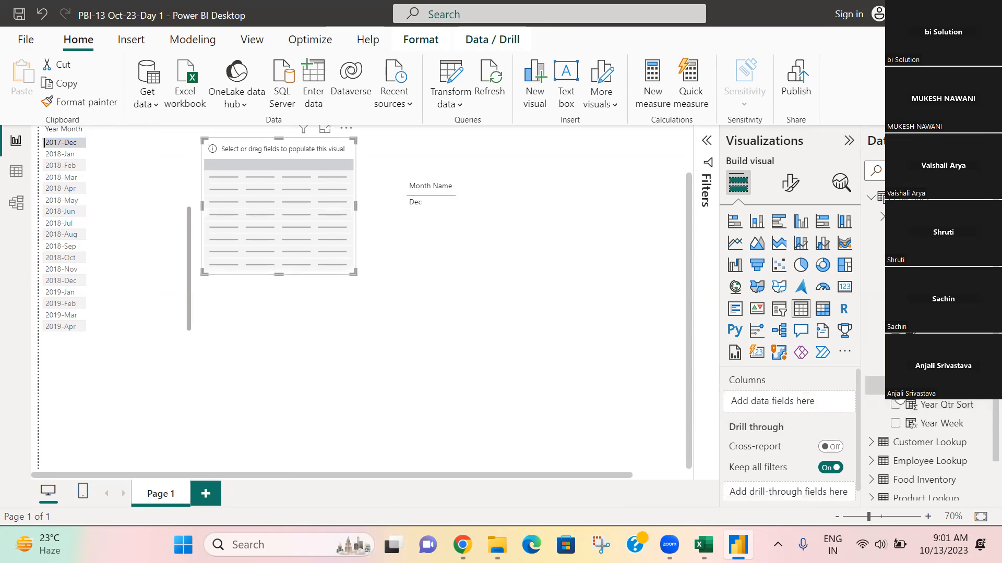
Add the Year Qtr field to the empty table visual and extend the visual downward to fit more rows.
left_click(897, 387)
left_click_drag(279, 273, 282, 320)
scroll(247, 246, "up", 1)
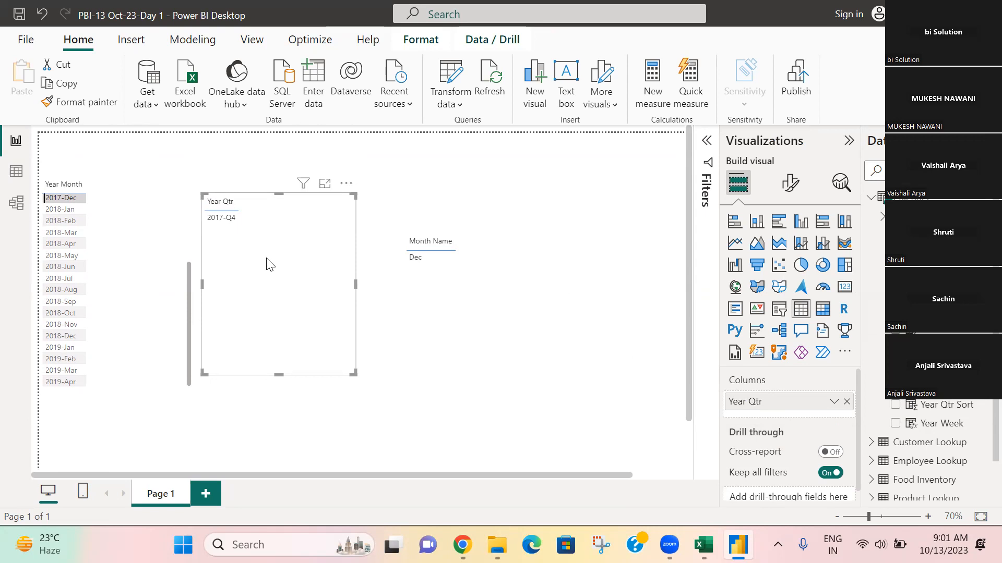
Glance at the Calender data, then cross-filter the report tables by Dec in the Month Name table and clear the selection to check the order.
left_click(23, 175)
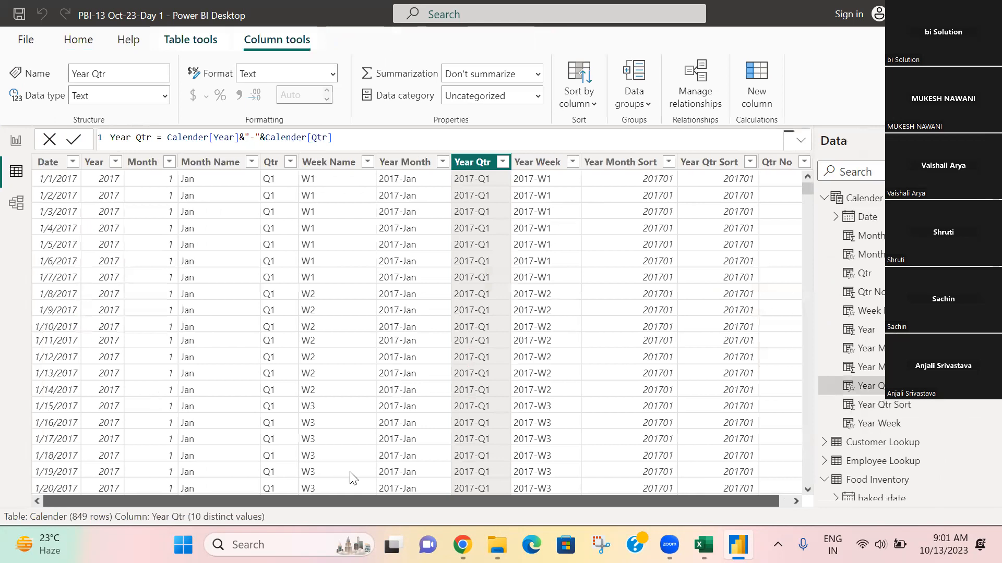
left_click(16, 140)
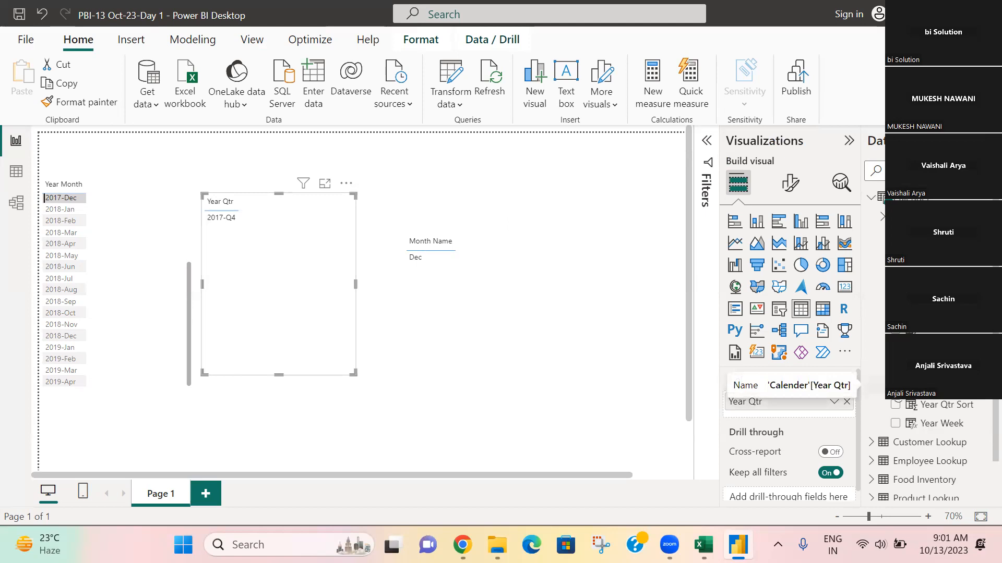
left_click(428, 254)
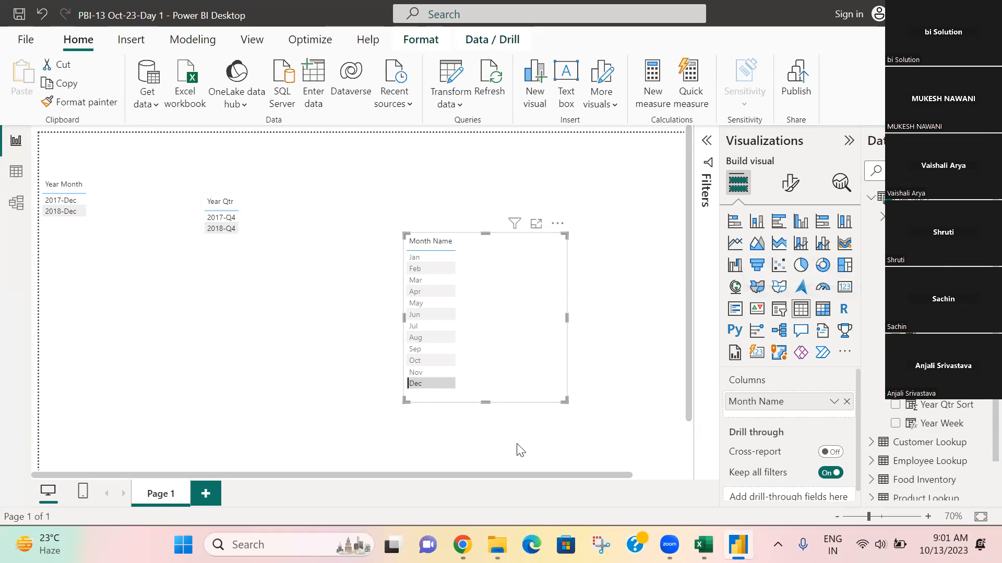
left_click(442, 384)
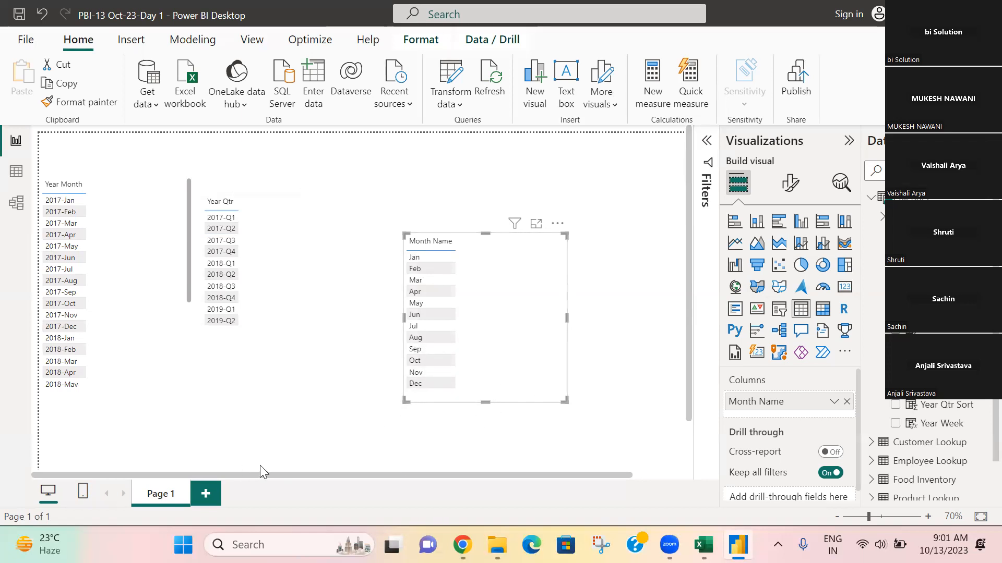
left_click(418, 383)
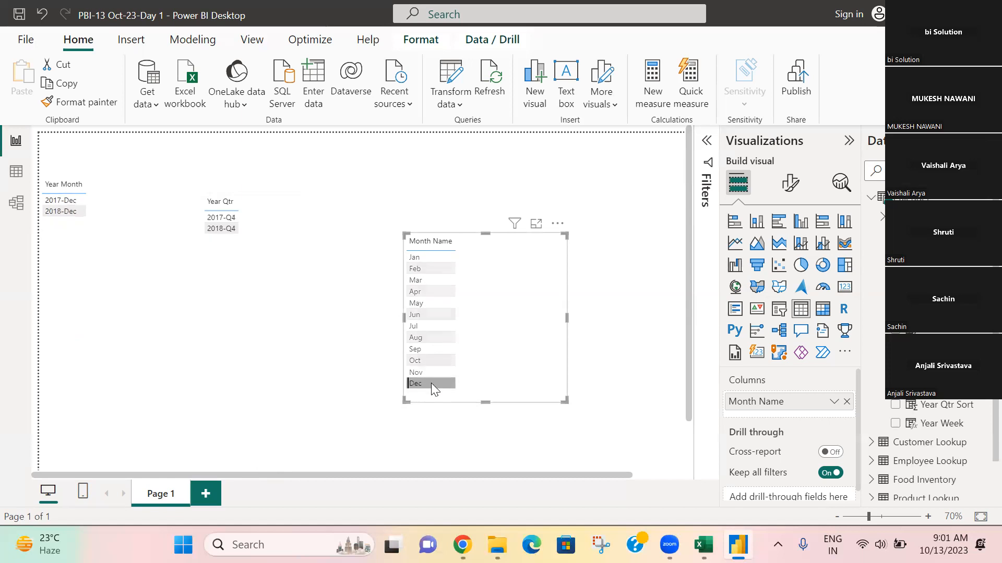
left_click(431, 383)
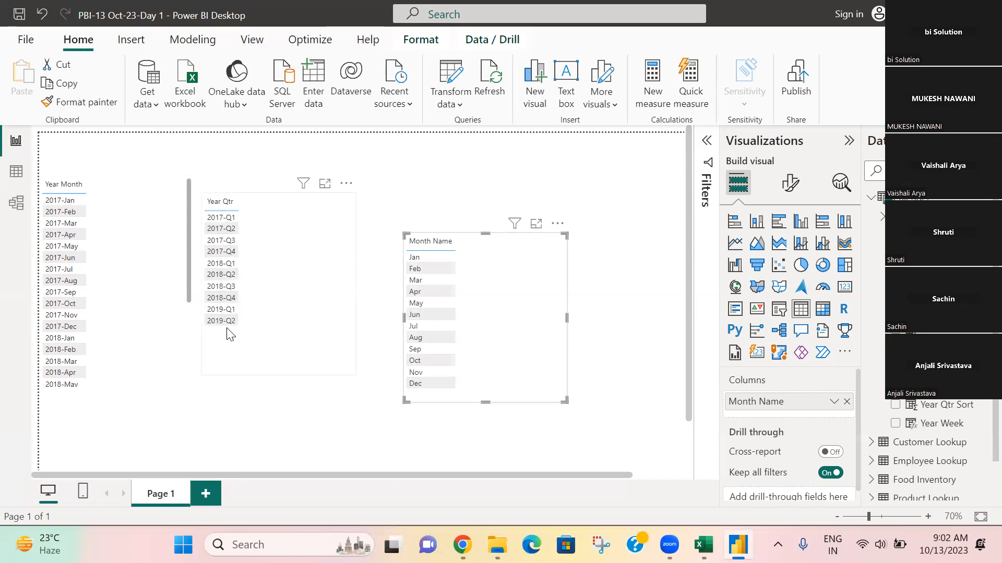
From the table data view, open the Power Query Editor and delete the Changed Type step of the Customer Lookup query.
left_click(16, 180)
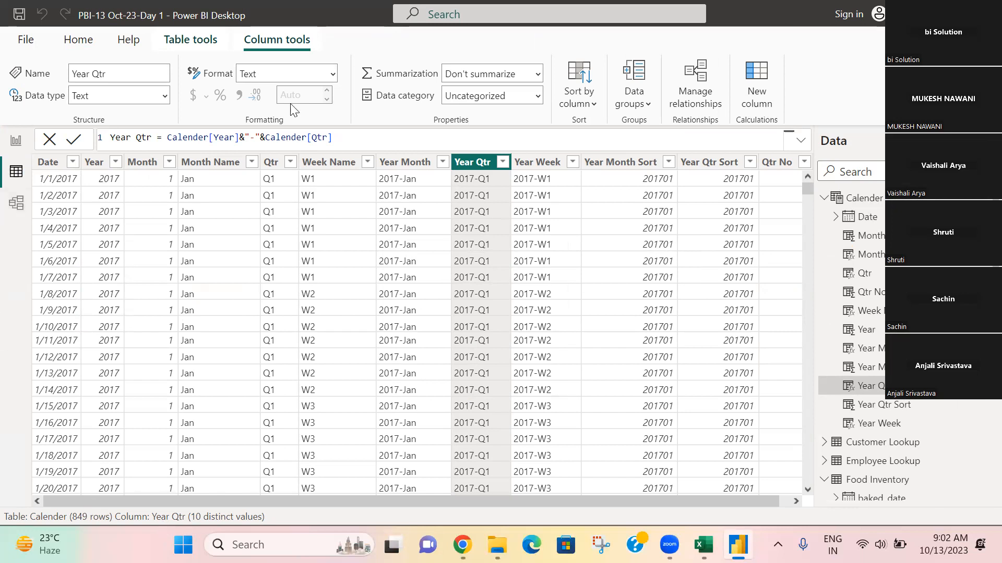
left_click(81, 44)
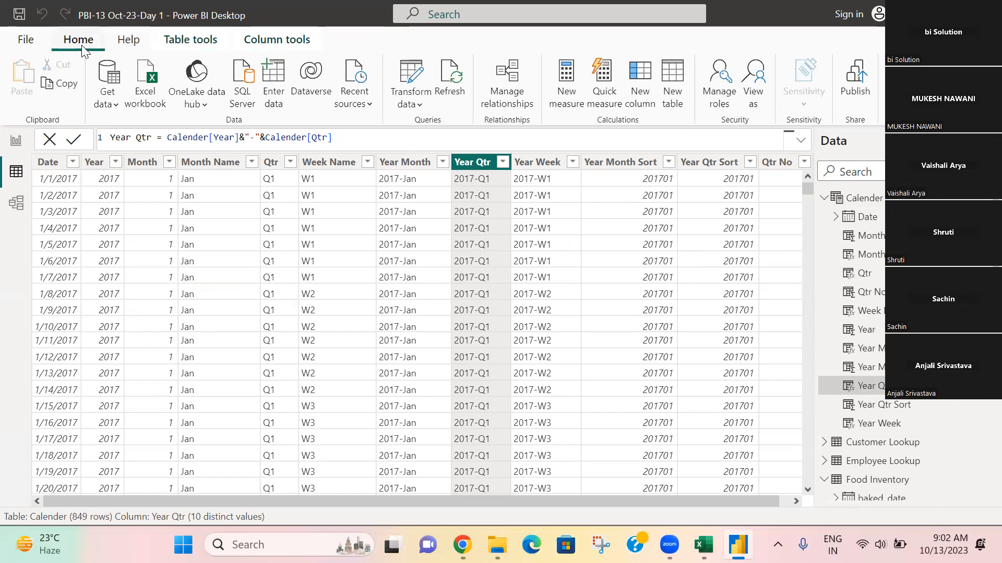
left_click(411, 73)
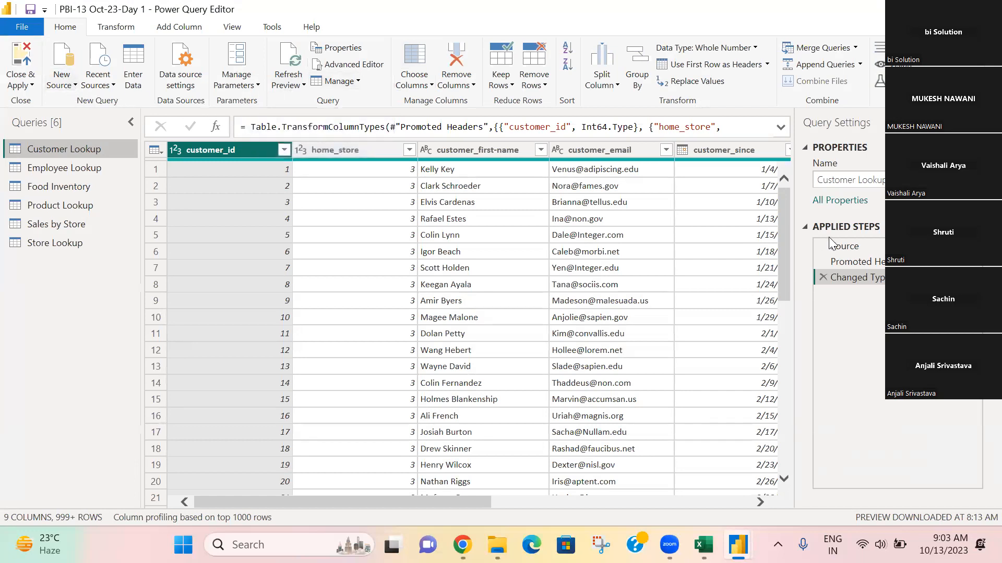
left_click(823, 275)
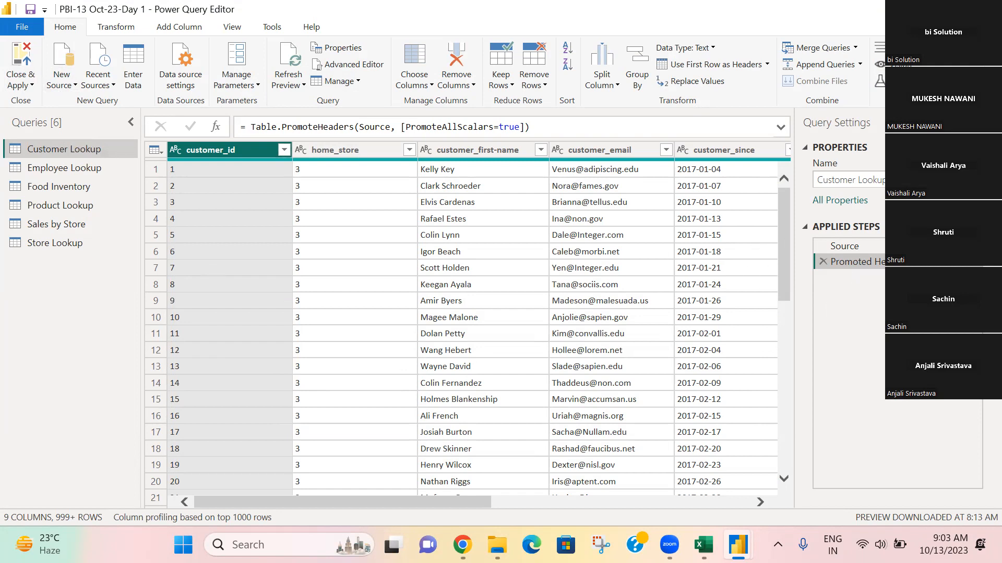
Close the Power Query Editor without applying and discard the pending Customer Lookup changes.
left_click(19, 87)
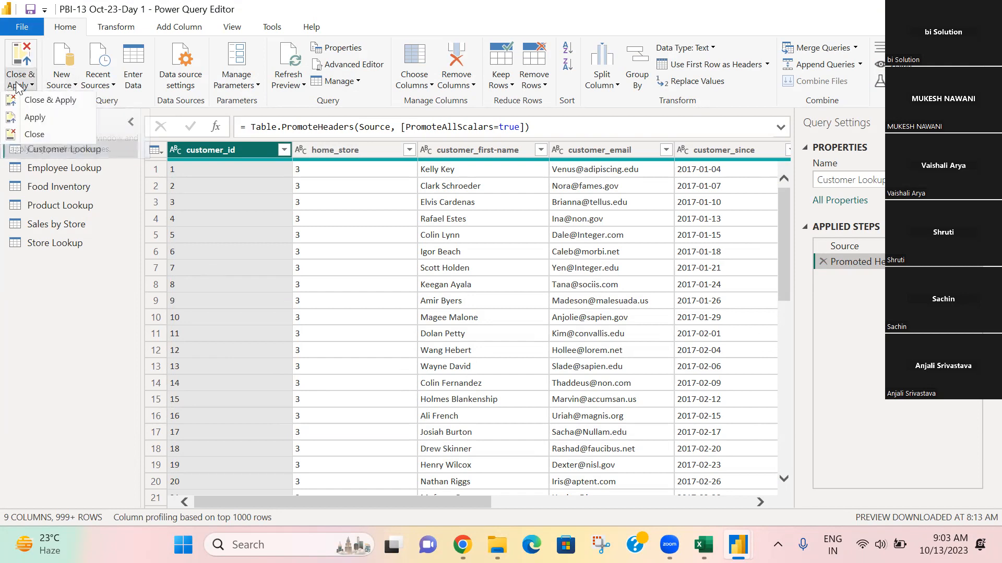
left_click(18, 135)
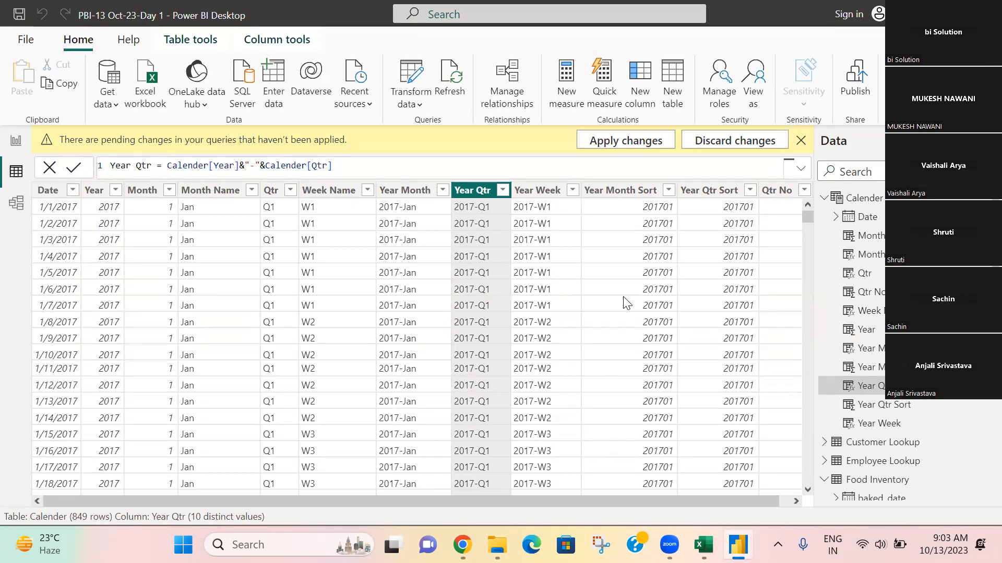
left_click(718, 141)
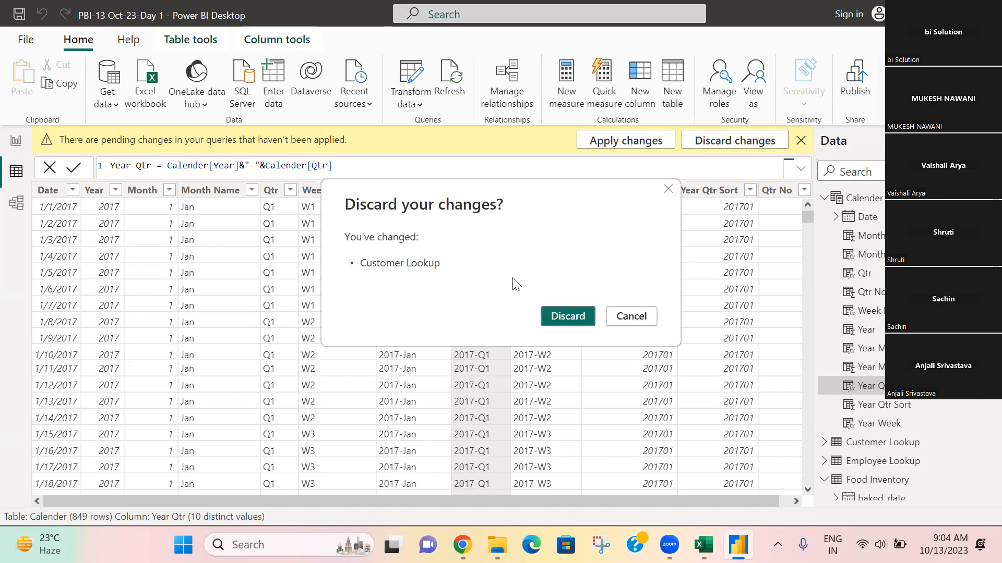
left_click(559, 317)
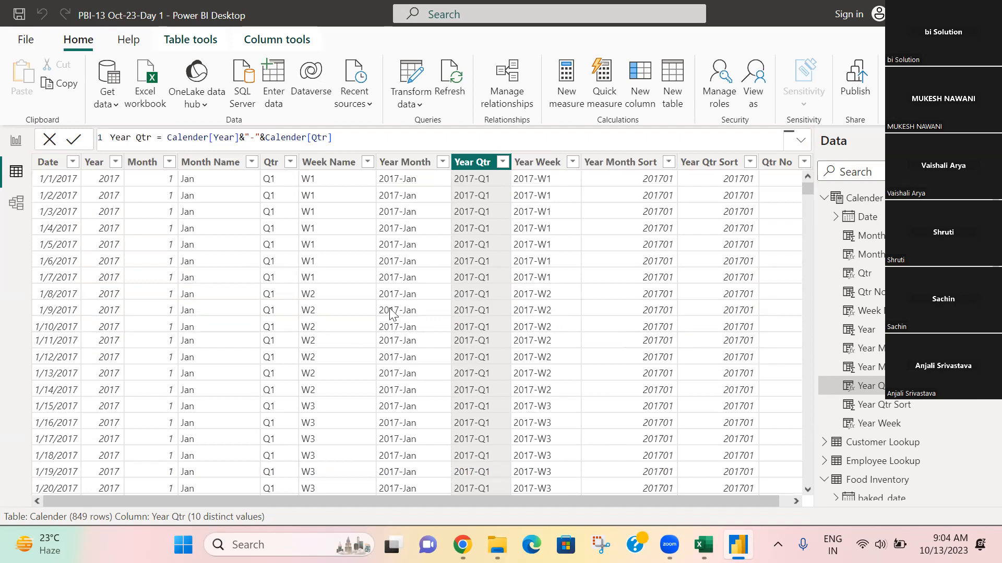
Open the data source settings, examine the file path and file browser for changing the customer lookup.csv source, and cancel the source change.
left_click(418, 102)
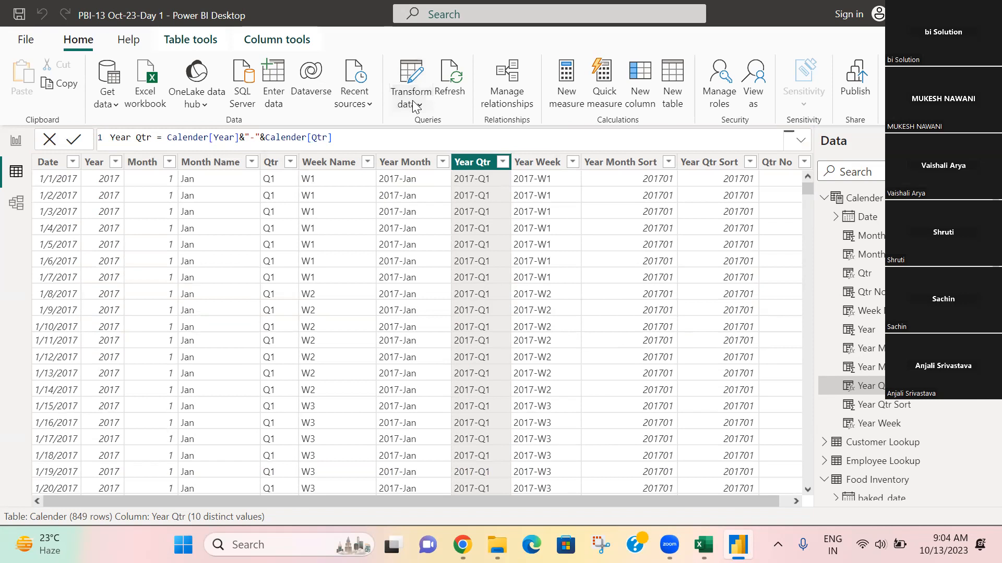
left_click(416, 104)
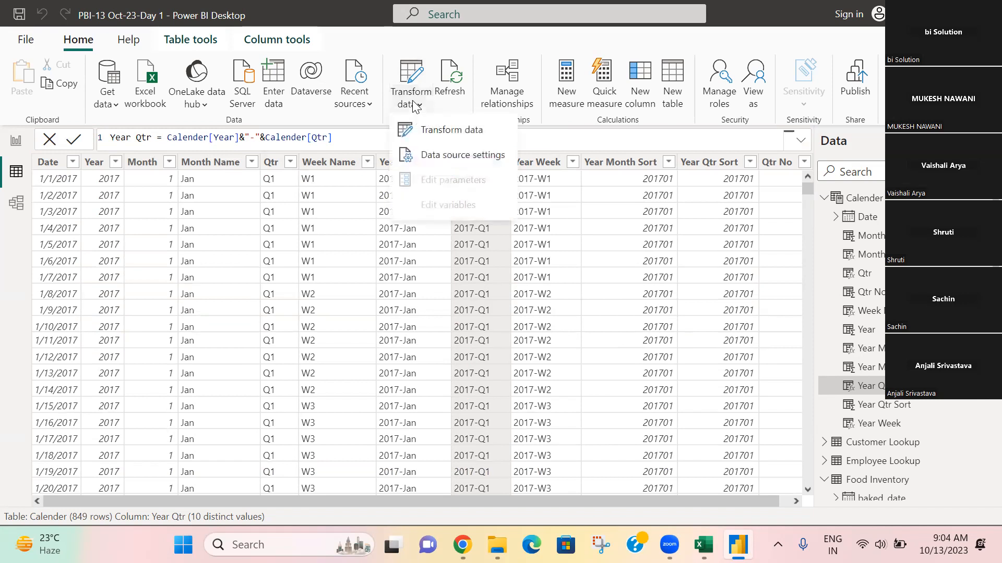
left_click(420, 140)
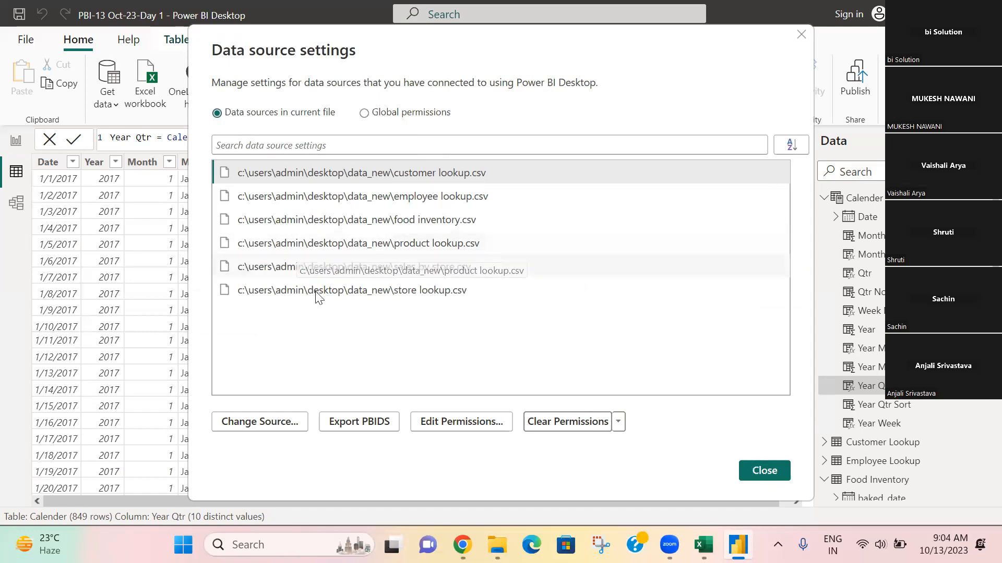
left_click(262, 424)
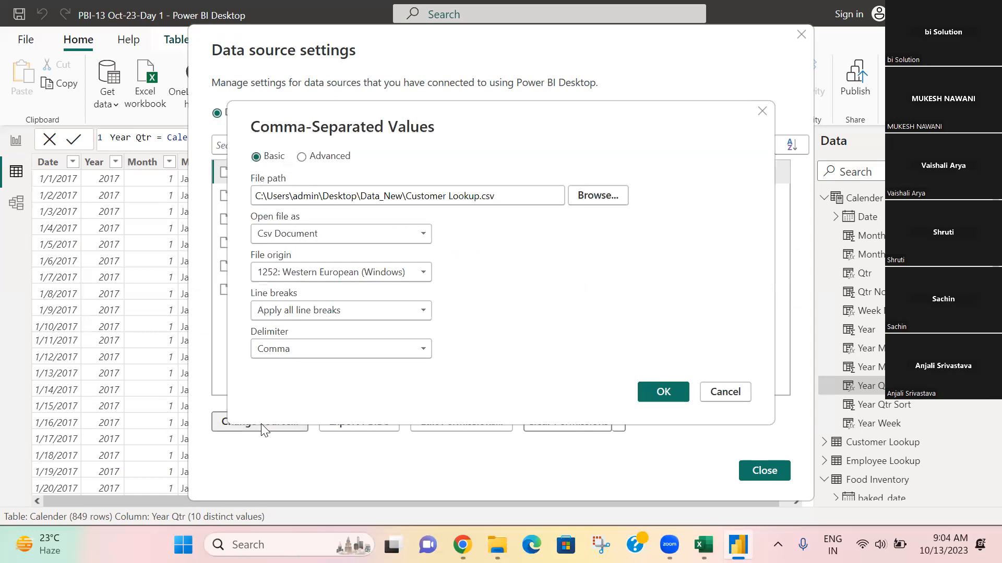
left_click(599, 197)
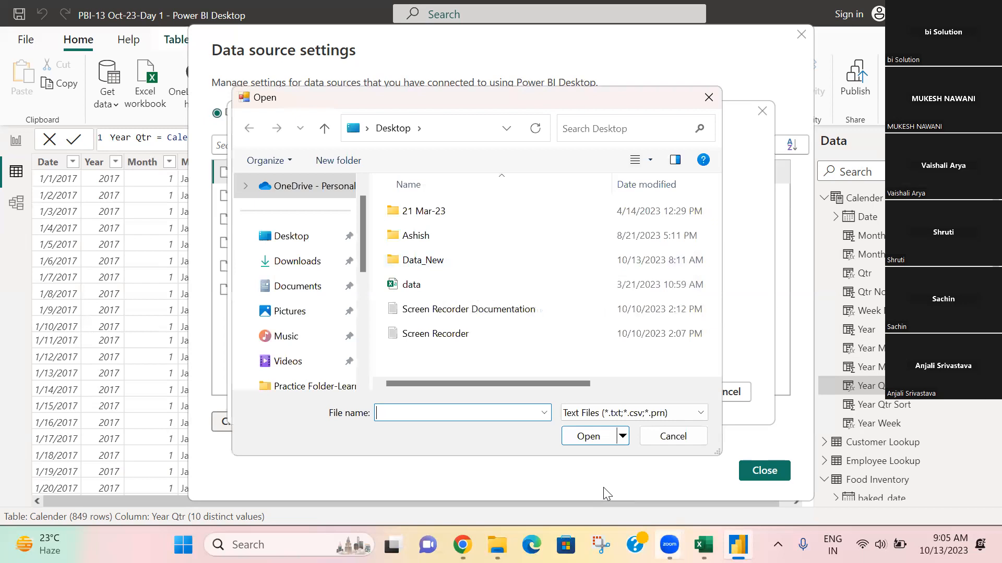
mouse_move(669, 545)
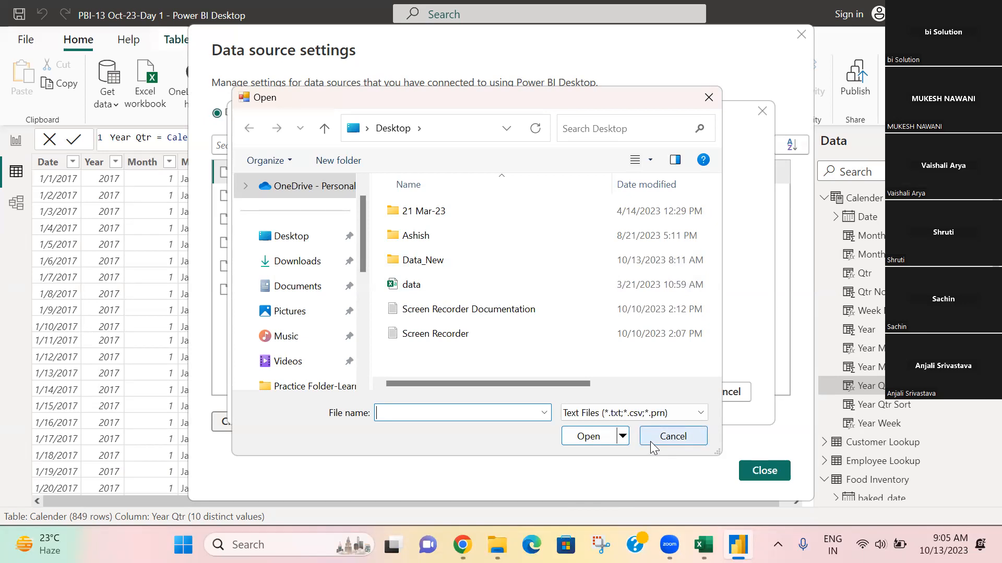
left_click(673, 437)
key("super+d")
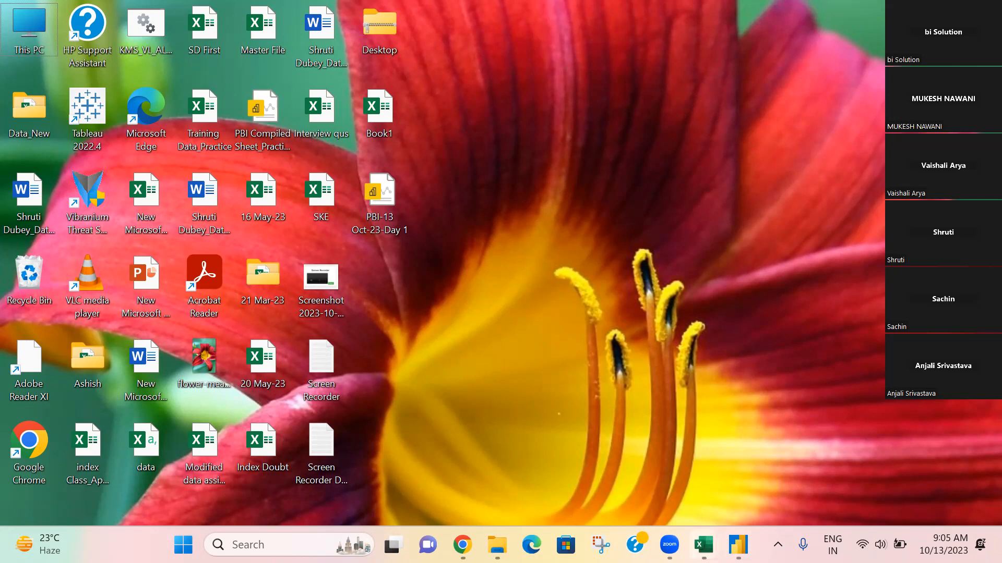
left_click(737, 544)
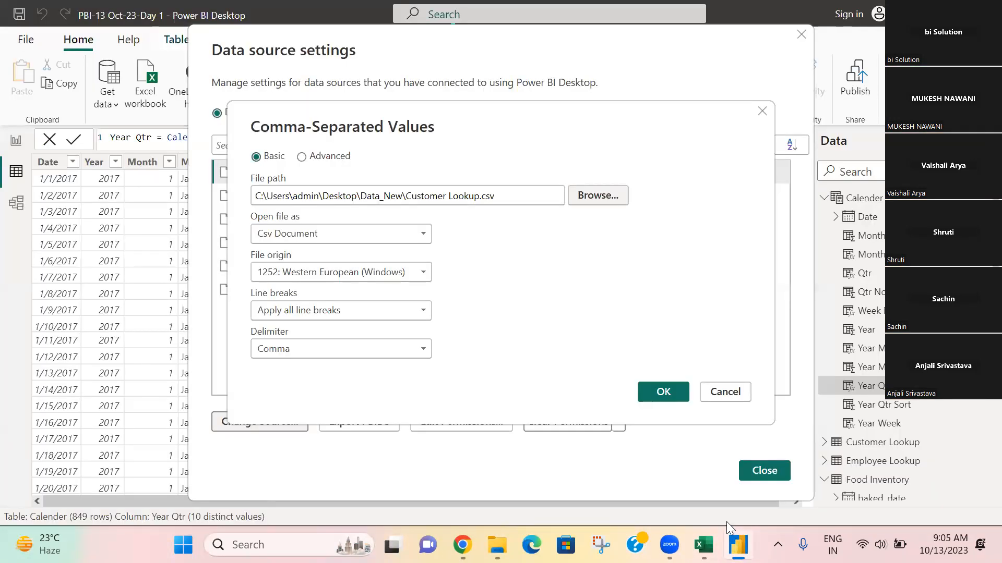
left_click_drag(524, 201, 188, 172)
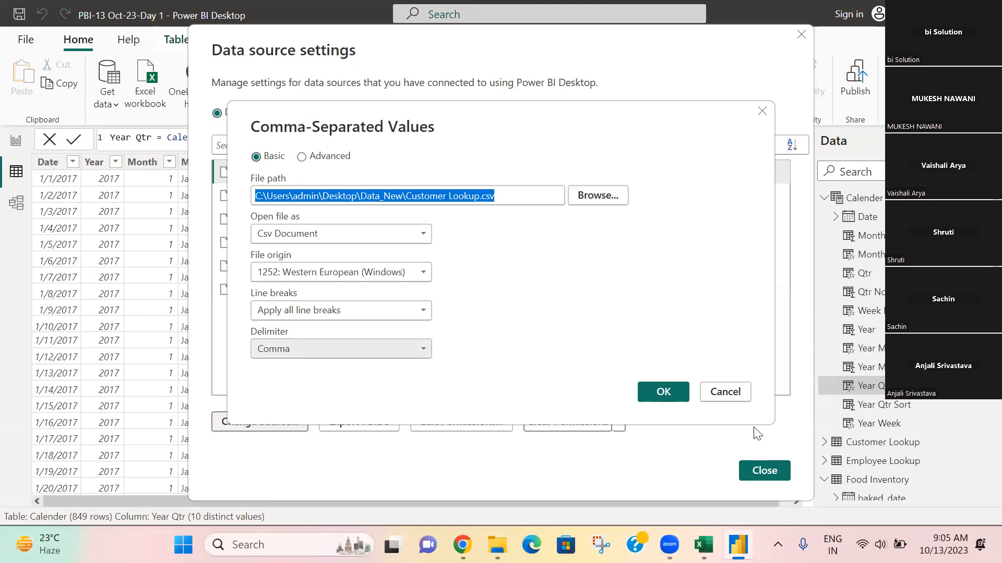
left_click(720, 392)
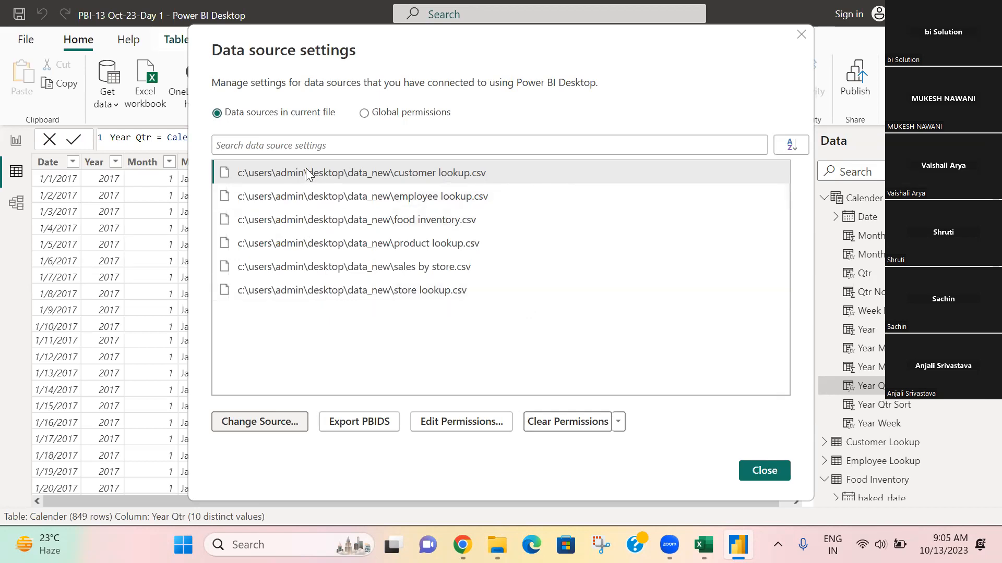
Review the file browser for changing the customer lookup.csv source again, cancel it and close the data source settings.
left_click(247, 423)
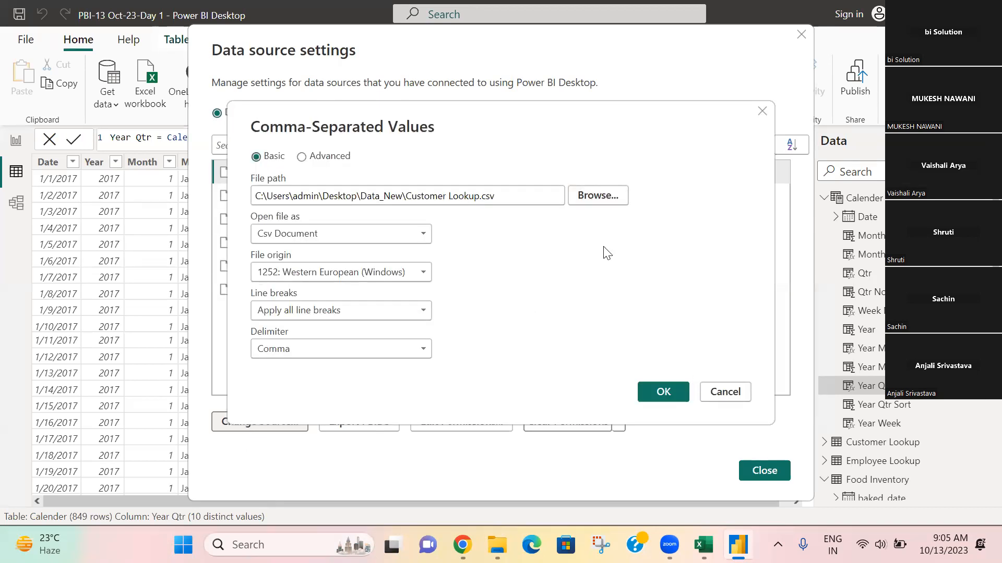
left_click(596, 197)
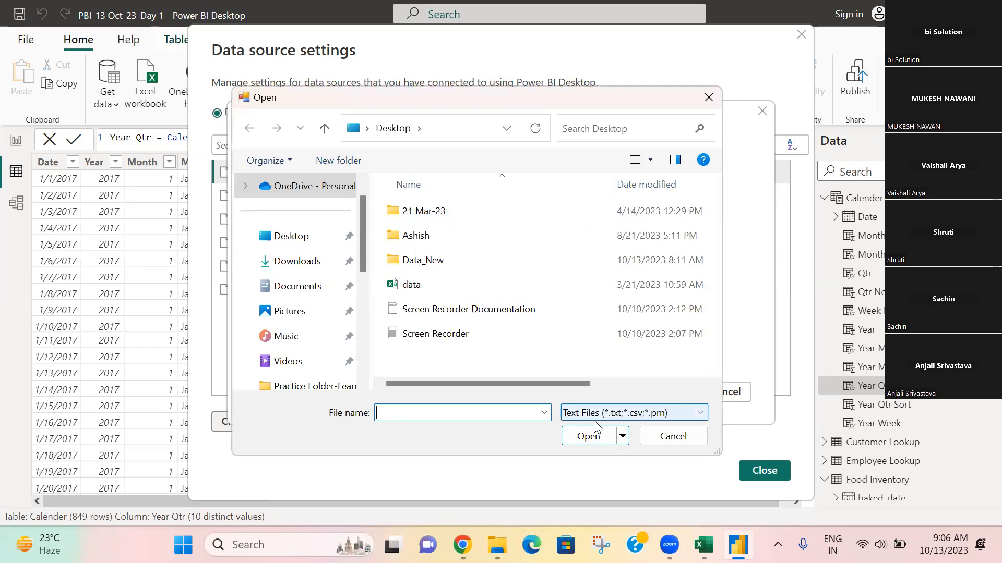
left_click(660, 436)
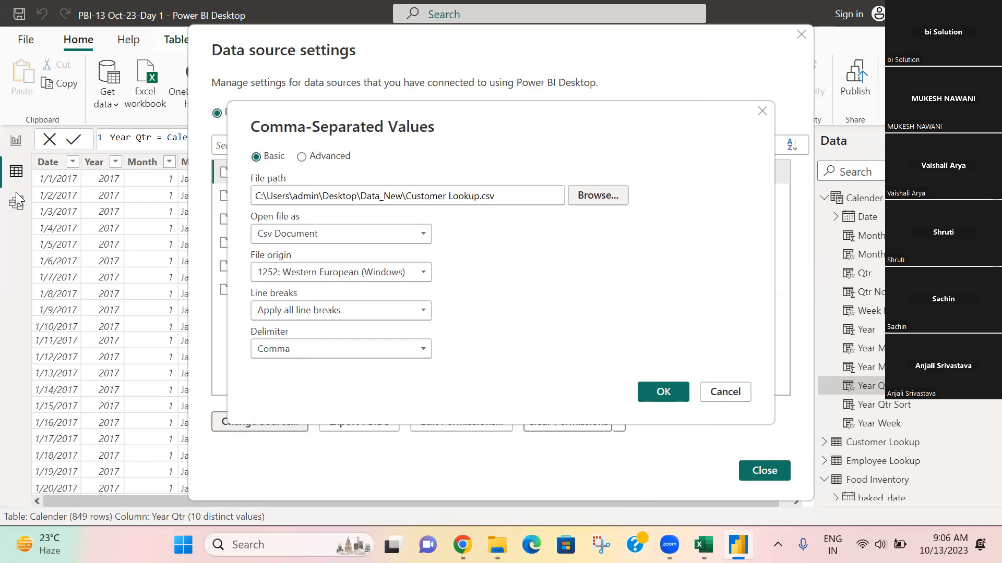
left_click(736, 391)
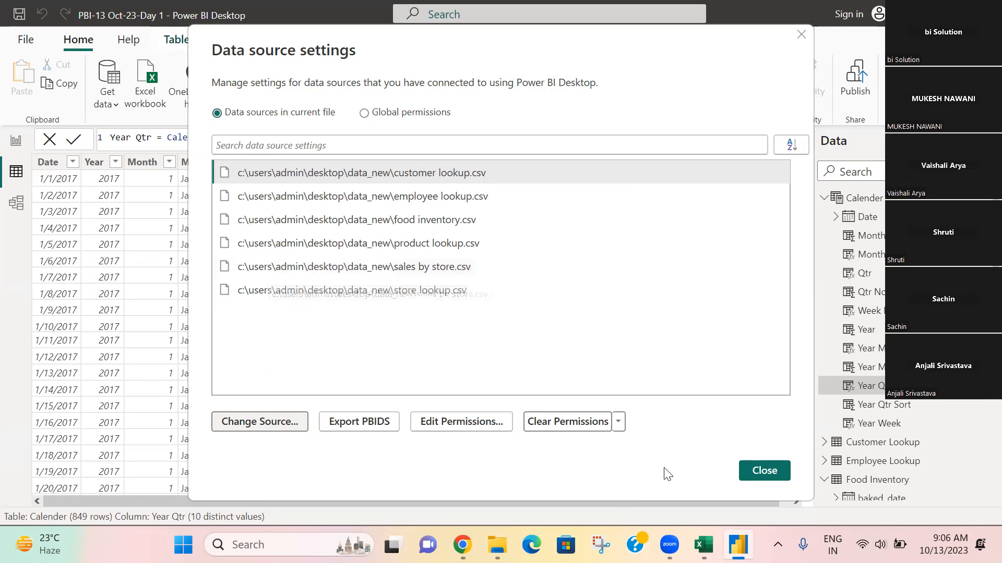
left_click(773, 478)
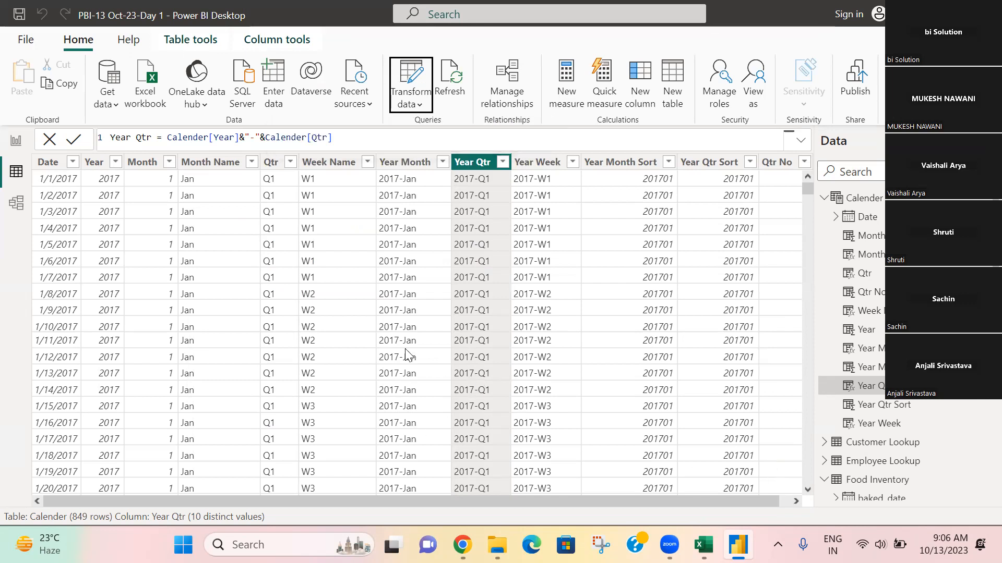
left_click(360, 336)
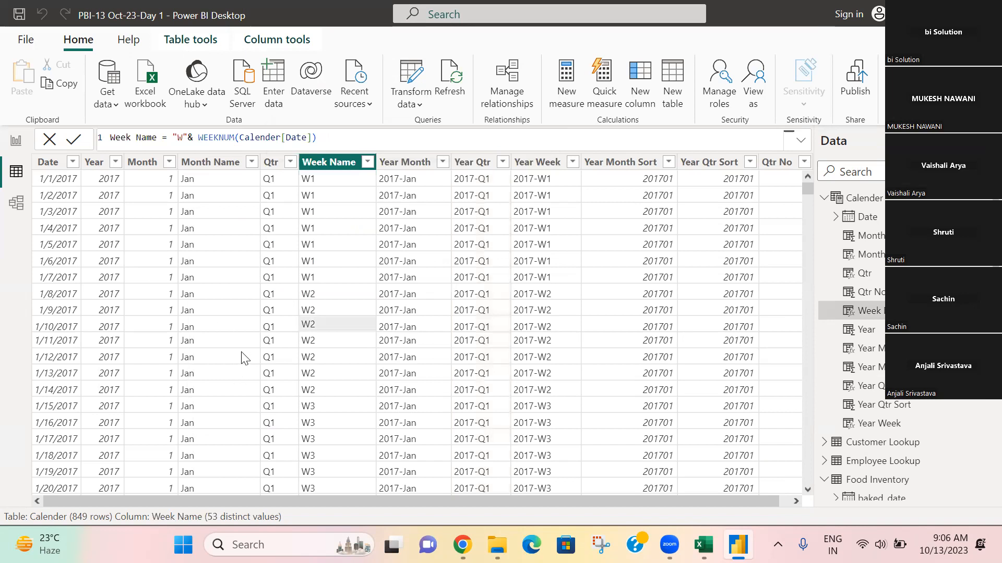
left_click(27, 42)
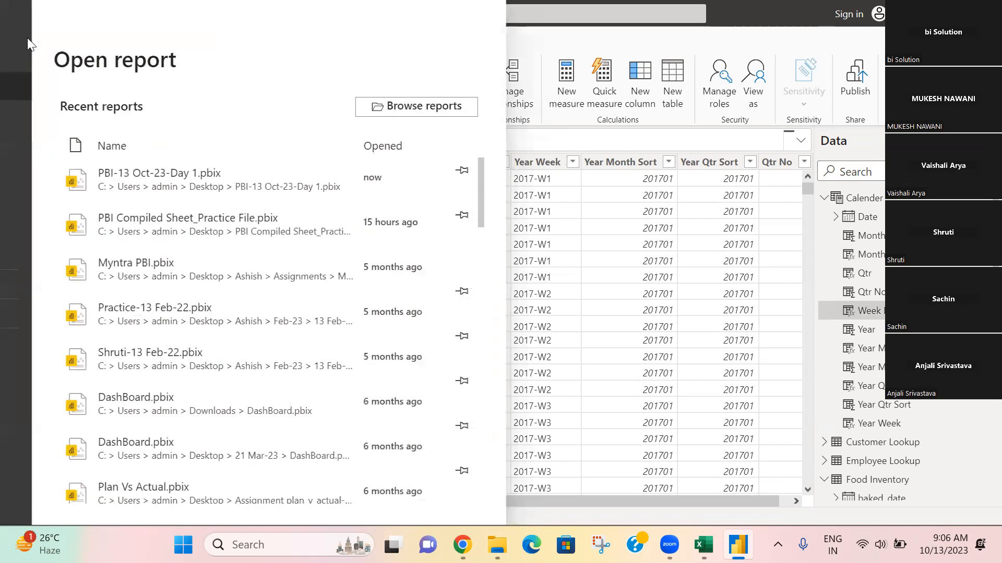
left_click(726, 260)
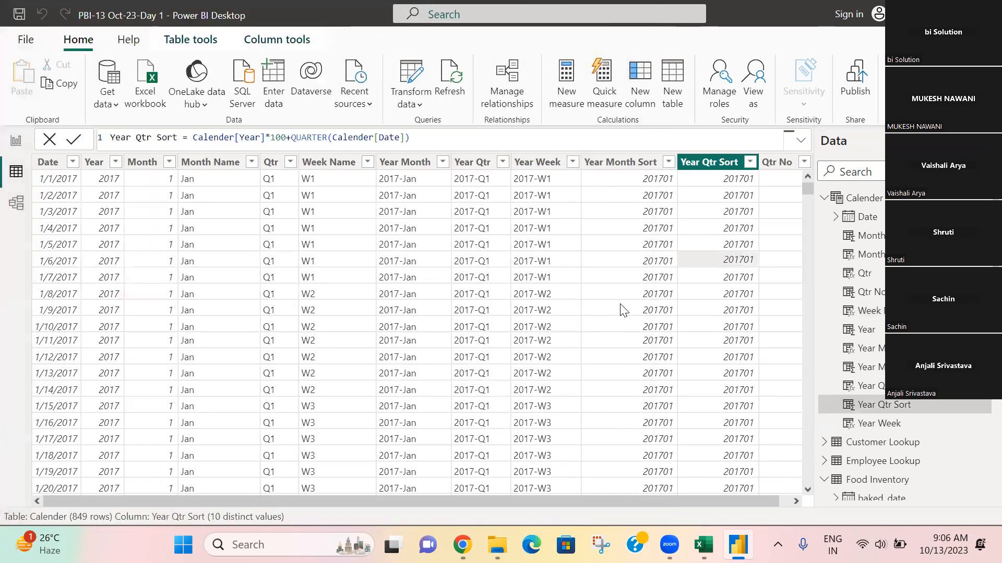
scroll(532, 352, "down", 4)
scroll(528, 356, "up", 3)
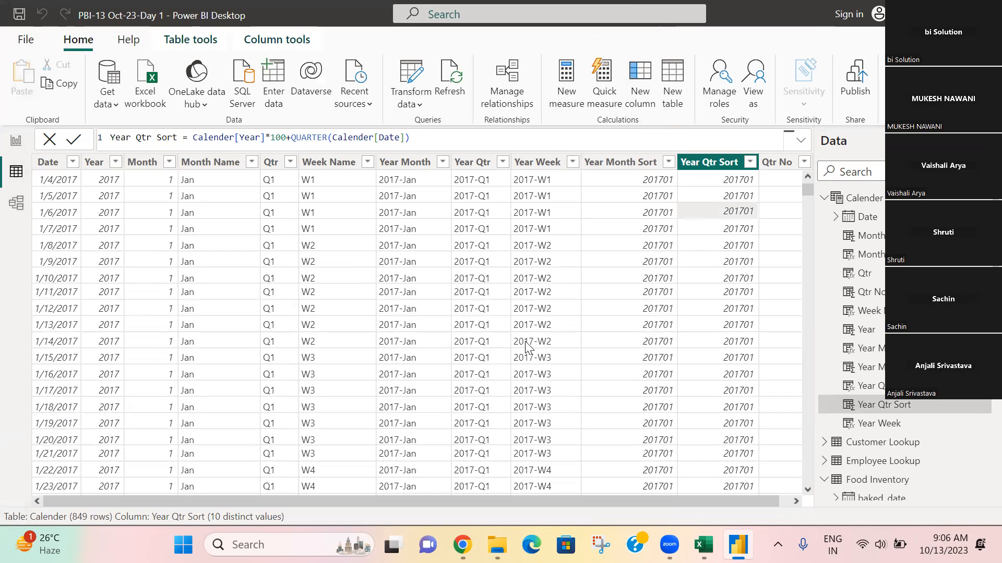
left_click(548, 410)
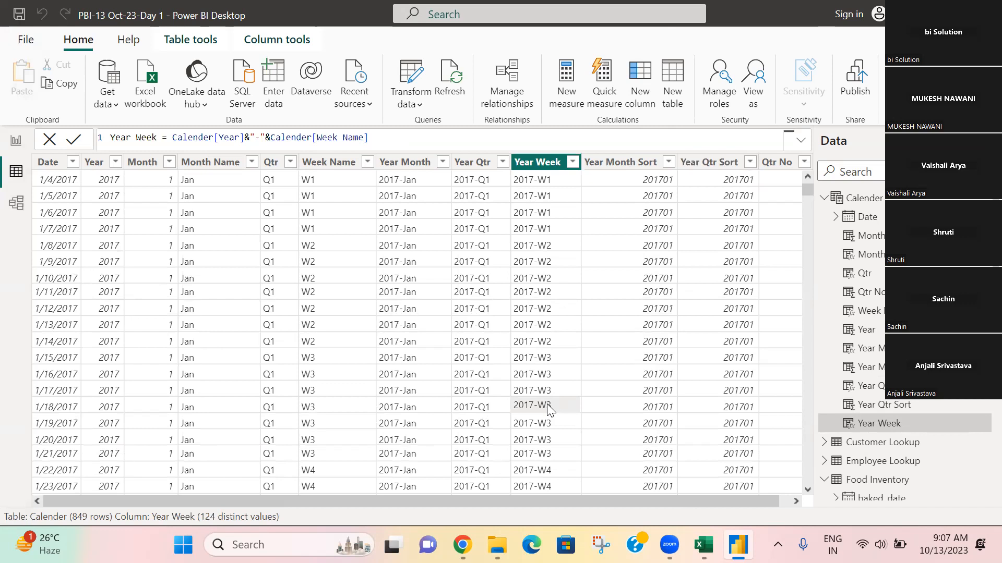
In the report view, add a new page and insert an empty table visual, moved away from the page corner and enlarged.
left_click(16, 141)
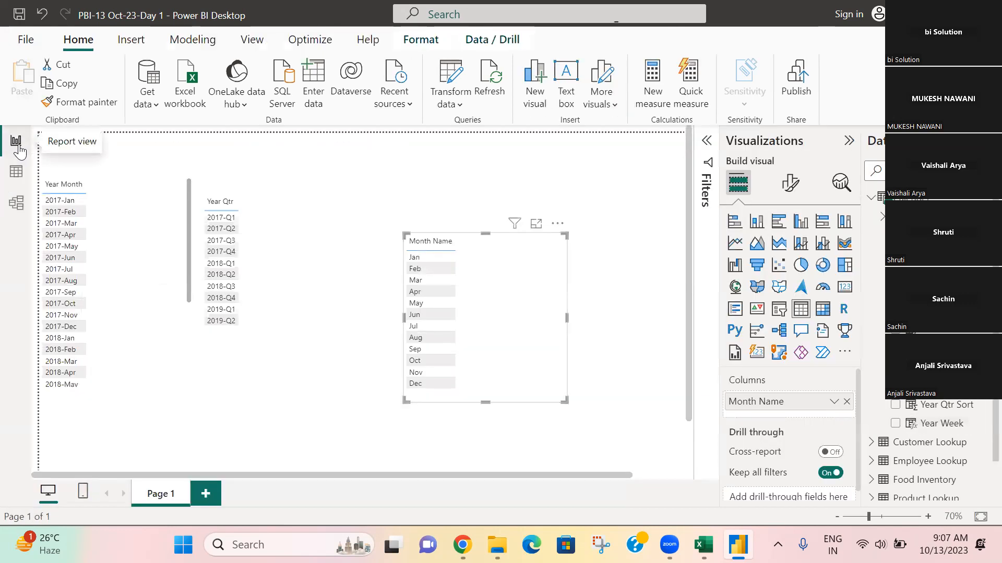
left_click(205, 495)
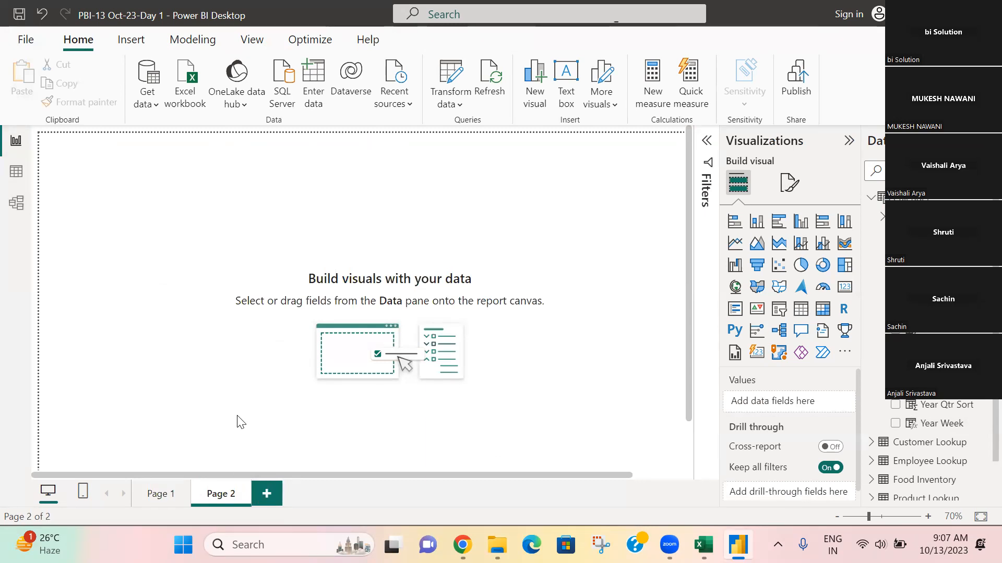
left_click(802, 310)
left_click_drag(103, 172, 241, 216)
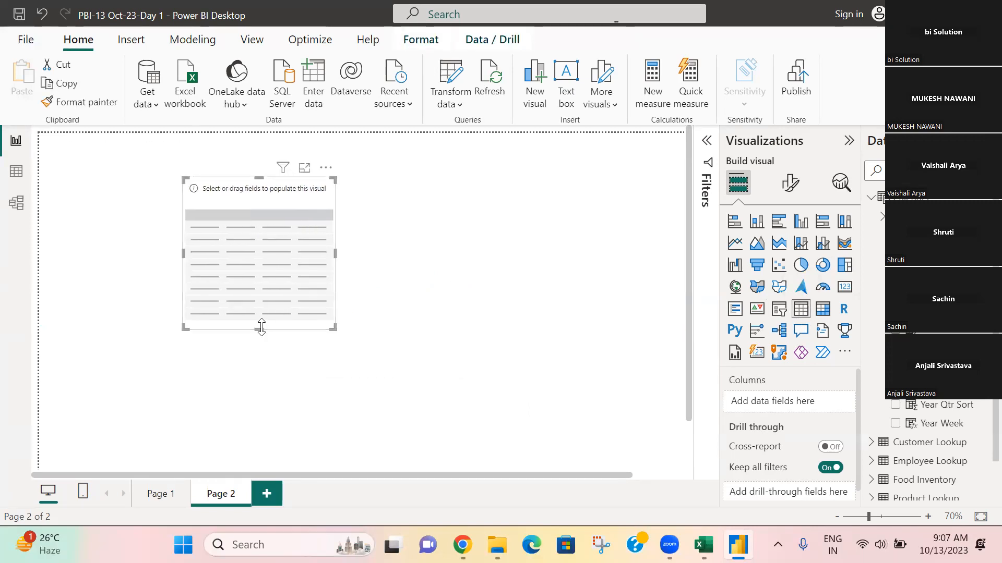
left_click_drag(260, 330, 260, 360)
left_click_drag(335, 270, 363, 278)
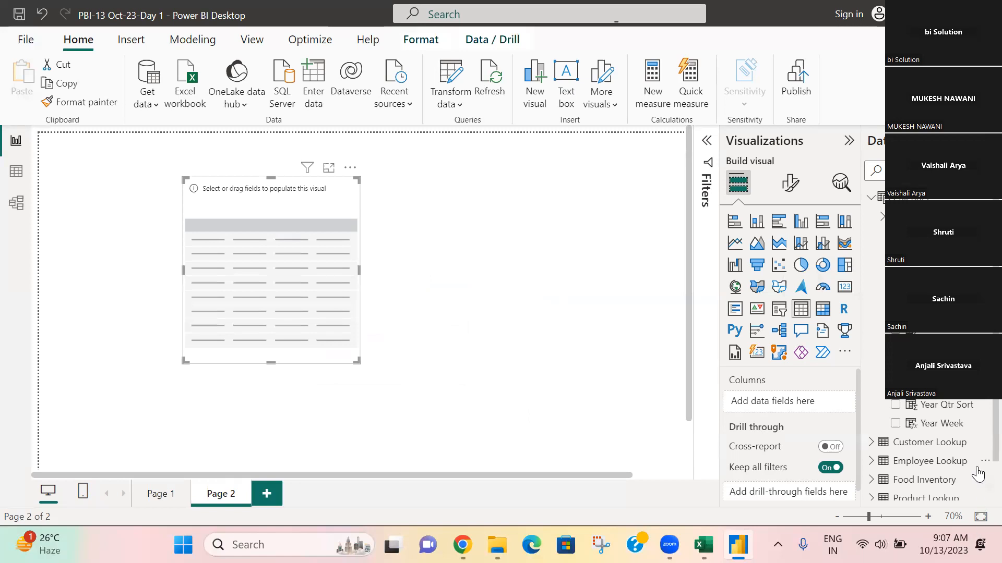
Add all Customer Lookup fields, from birth_year through loyalty_card_number, to the table, widen it and shift it toward the page's left edge.
left_click(880, 444)
left_click(895, 463)
scroll(896, 462, "down", 1)
left_click(895, 436)
left_click(895, 451)
left_click(895, 471)
scroll(897, 470, "down", 1)
left_click(896, 462)
scroll(897, 462, "down", 1)
left_click(895, 432)
left_click(895, 451)
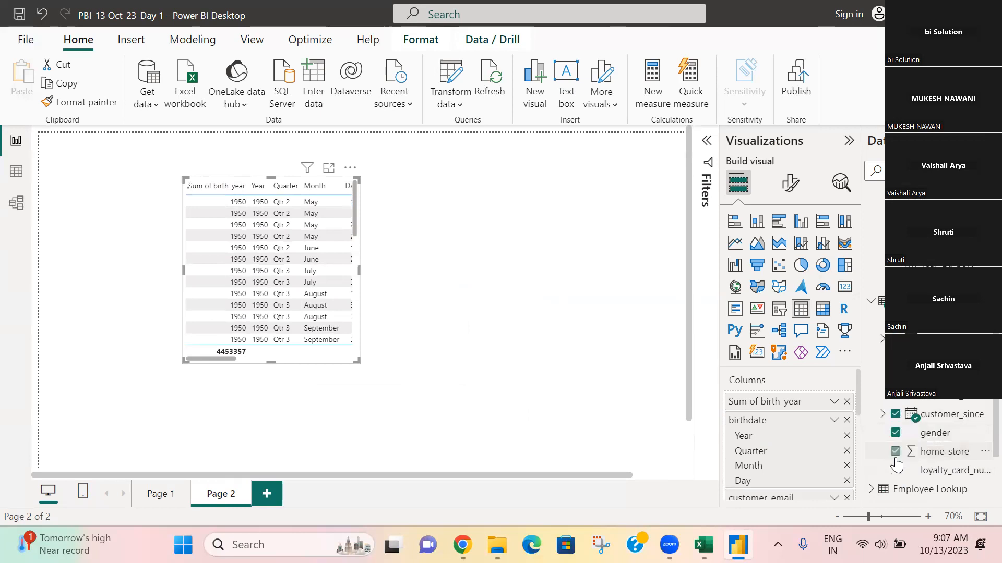
left_click(896, 470)
scroll(895, 472, "down", 1)
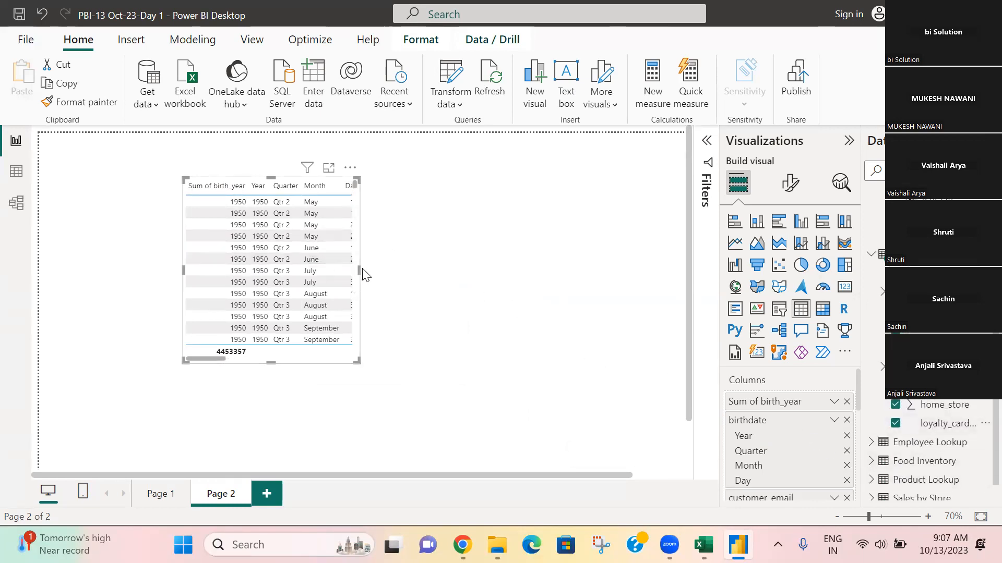
left_click_drag(358, 269, 661, 313)
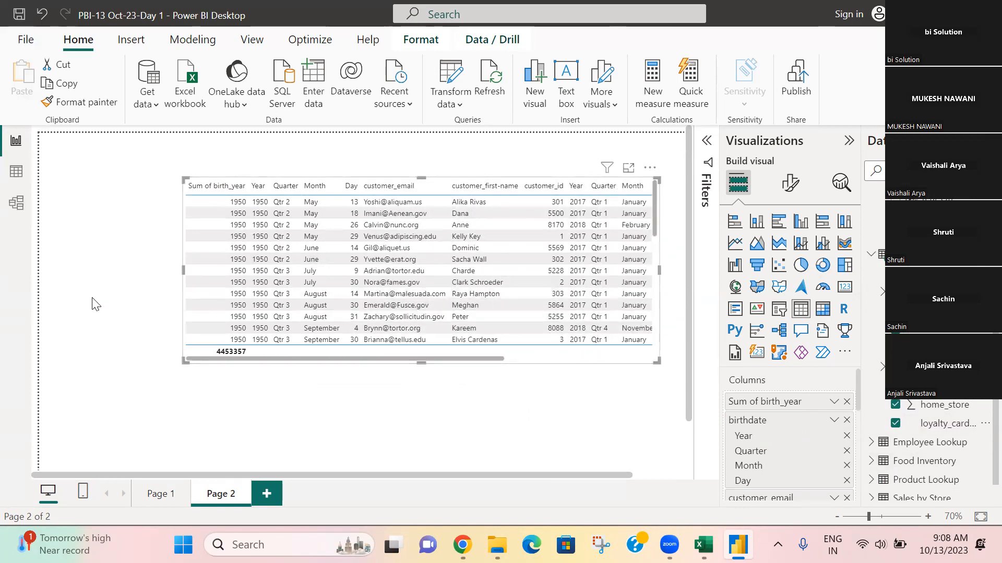
left_click_drag(211, 180, 141, 183)
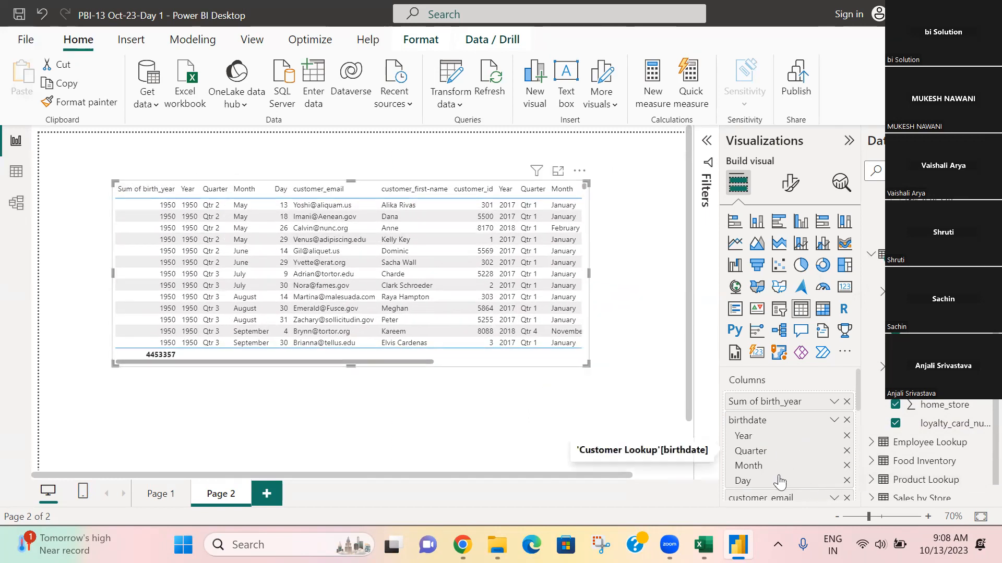
Show the table's birthdate and customer_since fields as plain dates instead of date hierarchies.
scroll(782, 483, "down", 2)
scroll(779, 482, "up", 2)
left_click(833, 421)
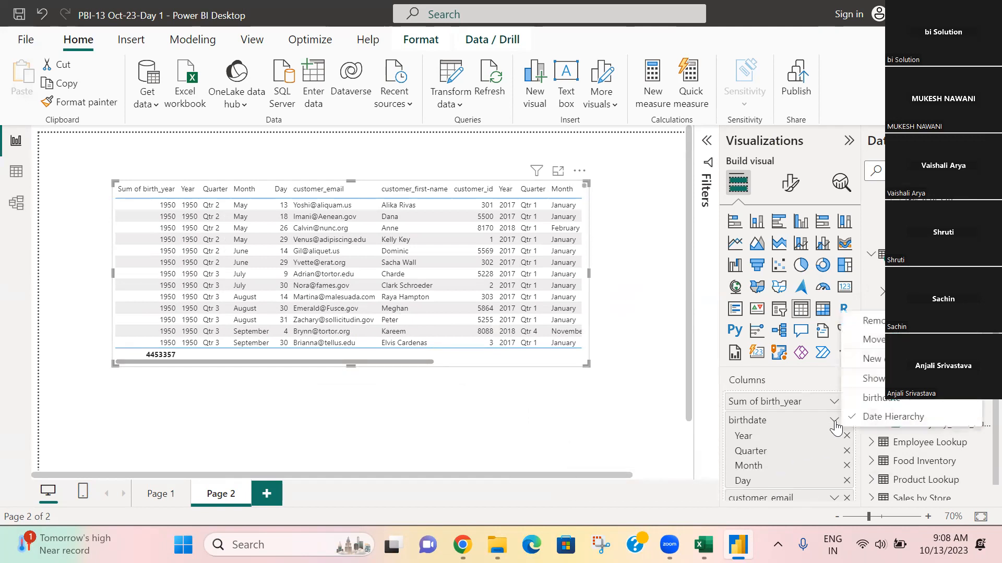
left_click(870, 400)
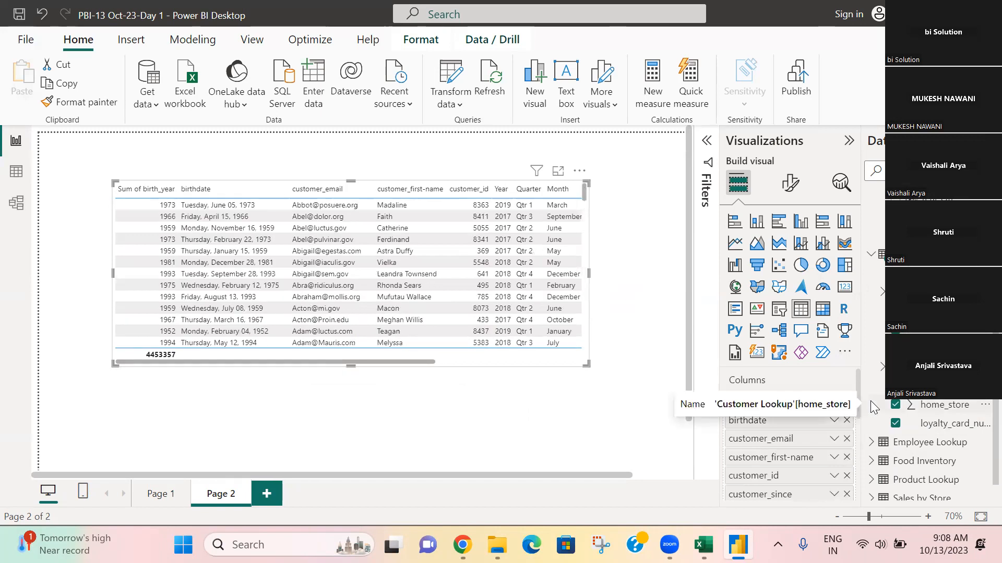
scroll(800, 470, "down", 1)
scroll(800, 471, "down", 3)
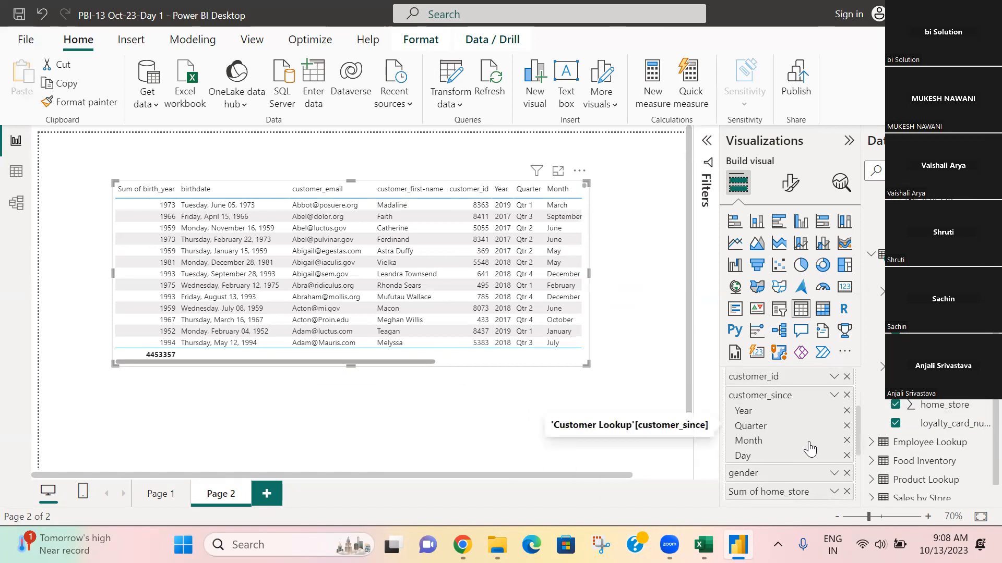
left_click(834, 395)
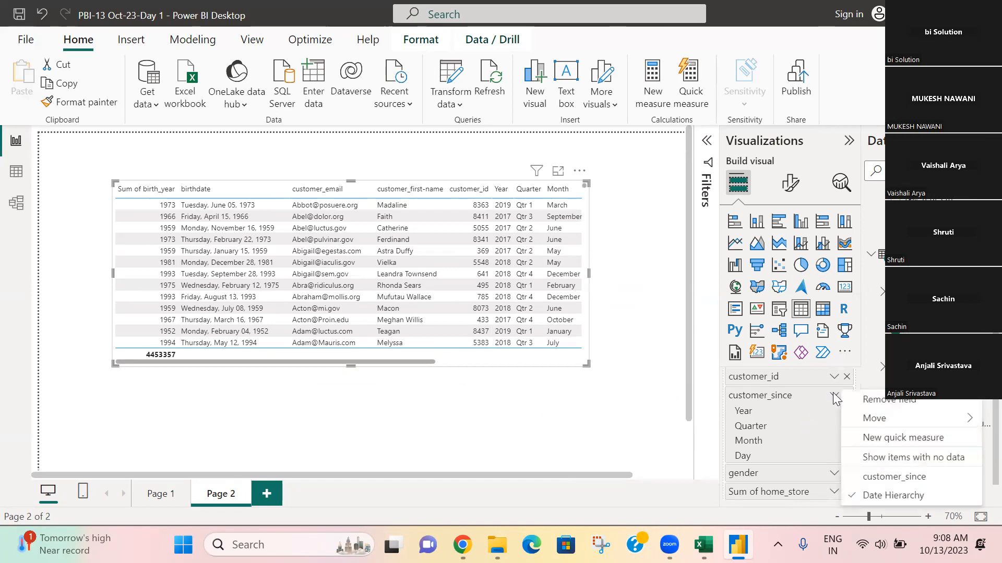
left_click(877, 482)
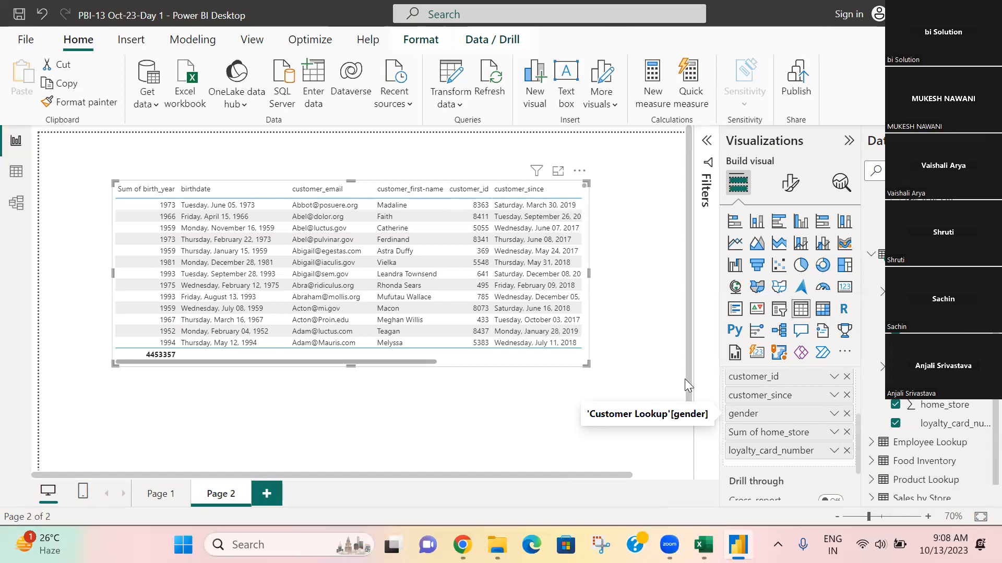
Enlarge the customer table in width and height so more columns and rows fit on the page.
left_click_drag(587, 364, 647, 436)
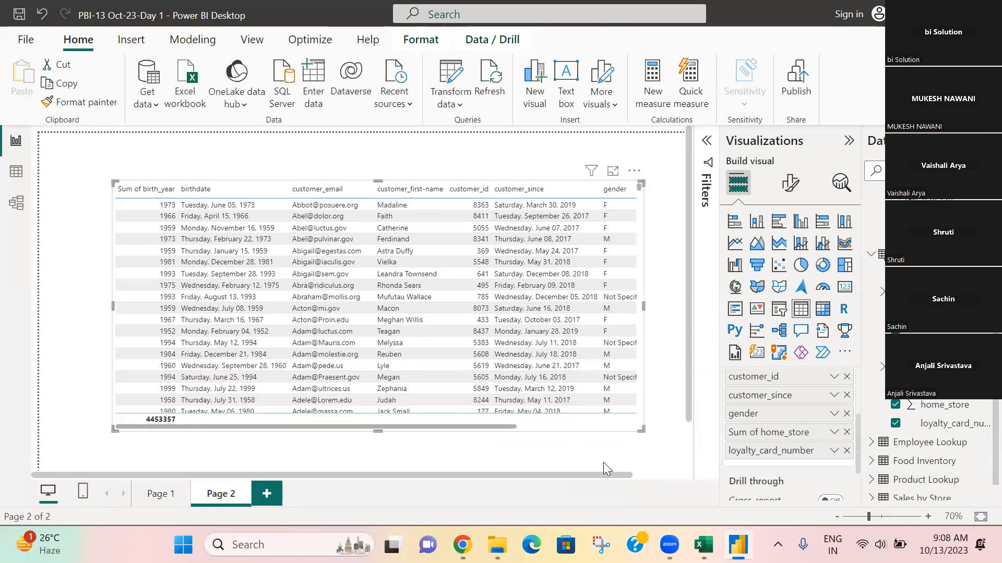
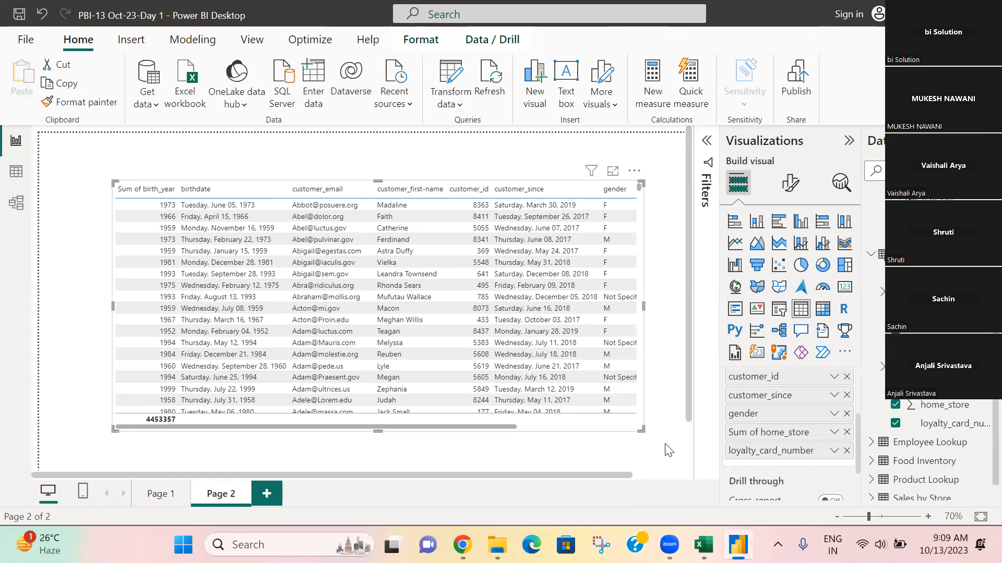
left_click_drag(641, 429, 678, 447)
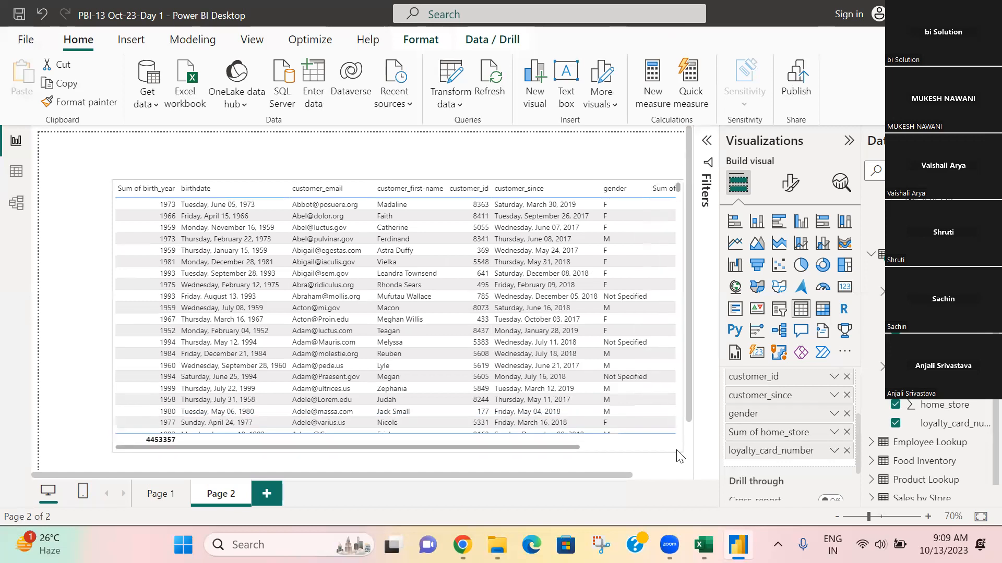
scroll(609, 408, "down", 2)
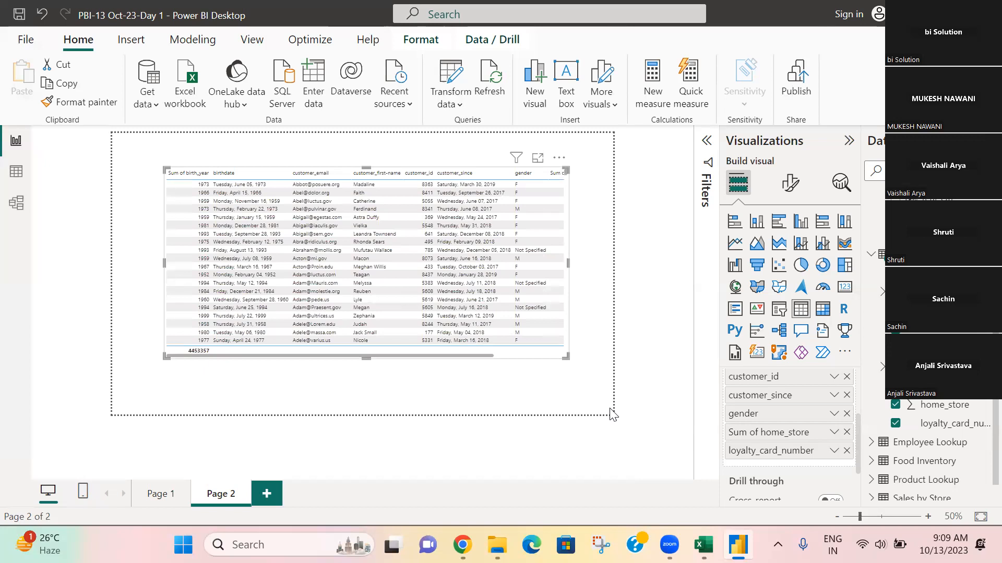
Rename report Page 2 as Customer Lookup.
right_click(225, 502)
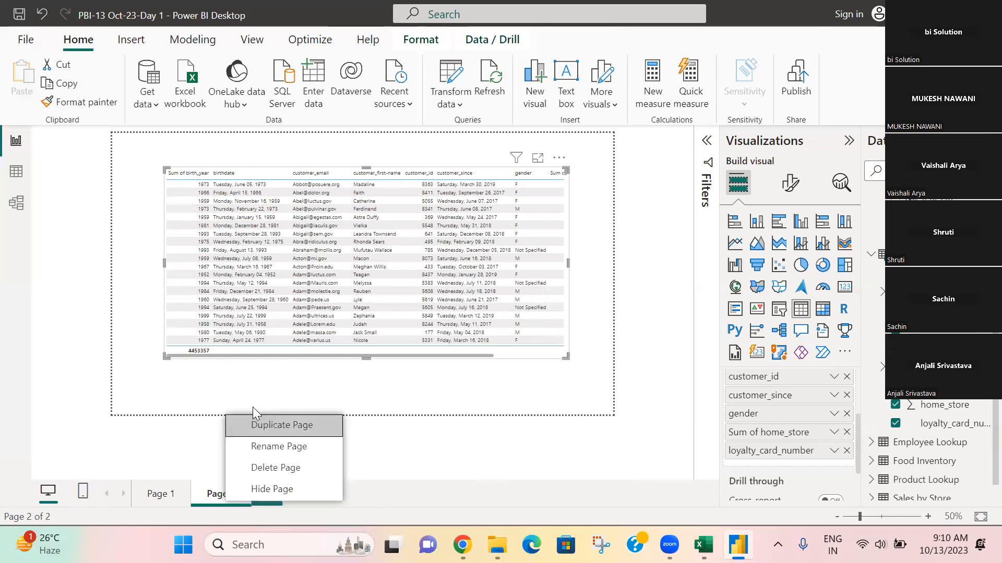
left_click(255, 447)
type("Customer")
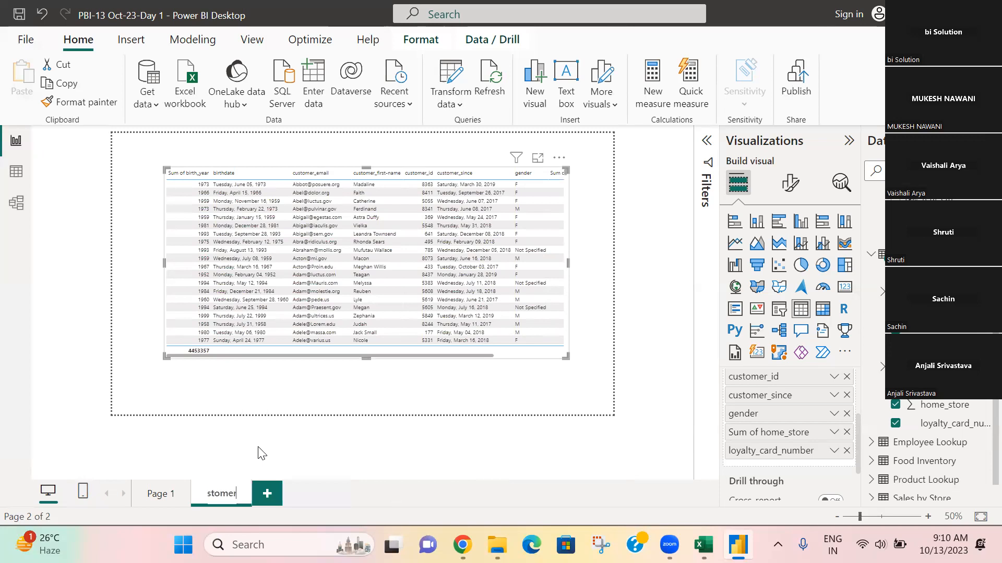
type(" Lookup")
left_click(262, 454)
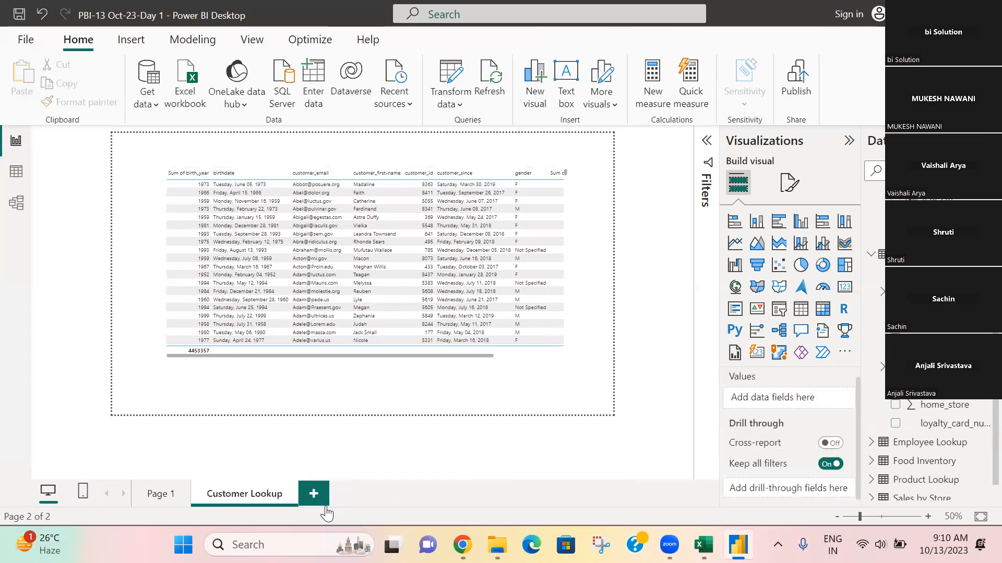
Add three more blank pages to the report after Customer Lookup.
left_click(314, 492)
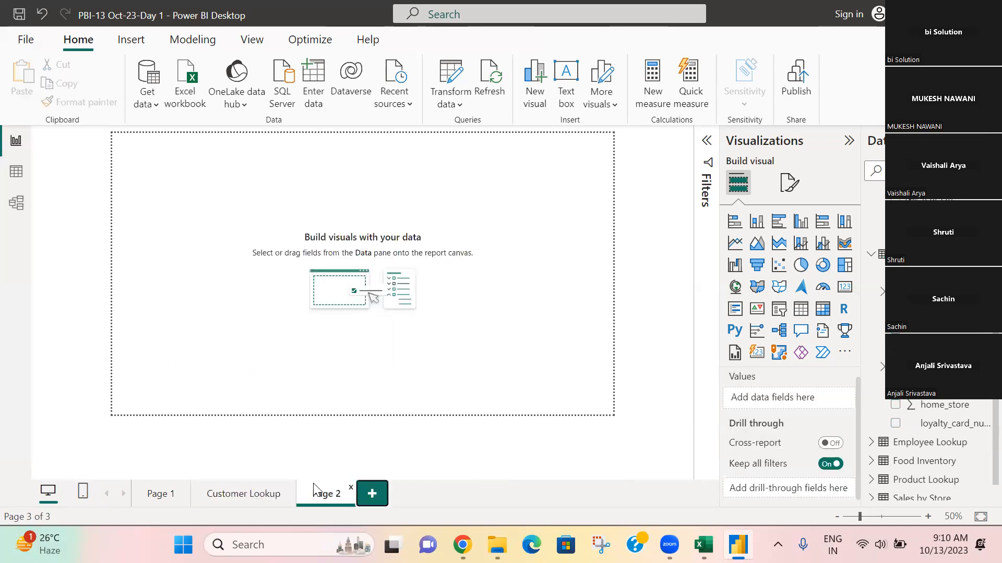
key("Return")
key("Return")
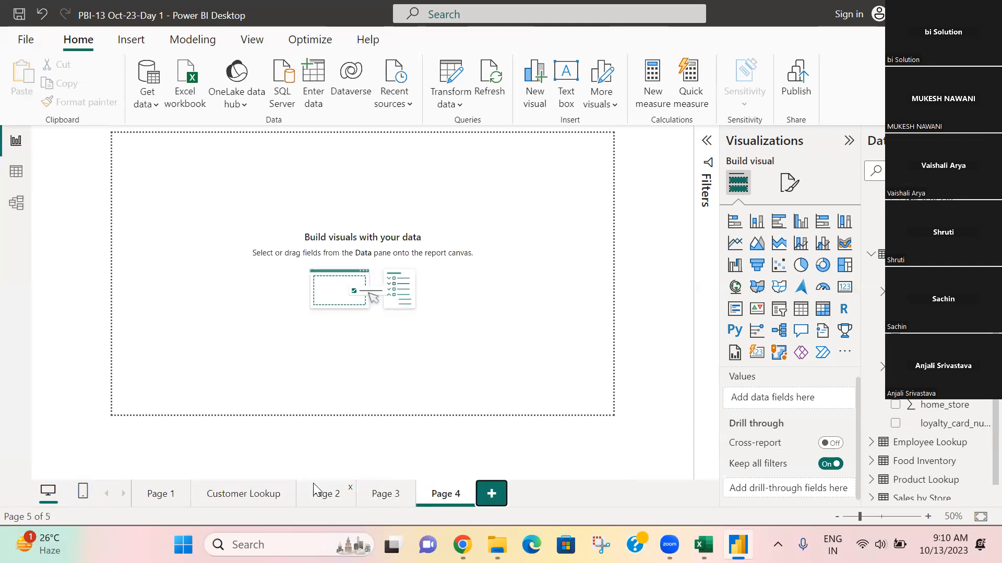
Rename the first blank page after Customer Lookup as Emp Look Up.
right_click(332, 495)
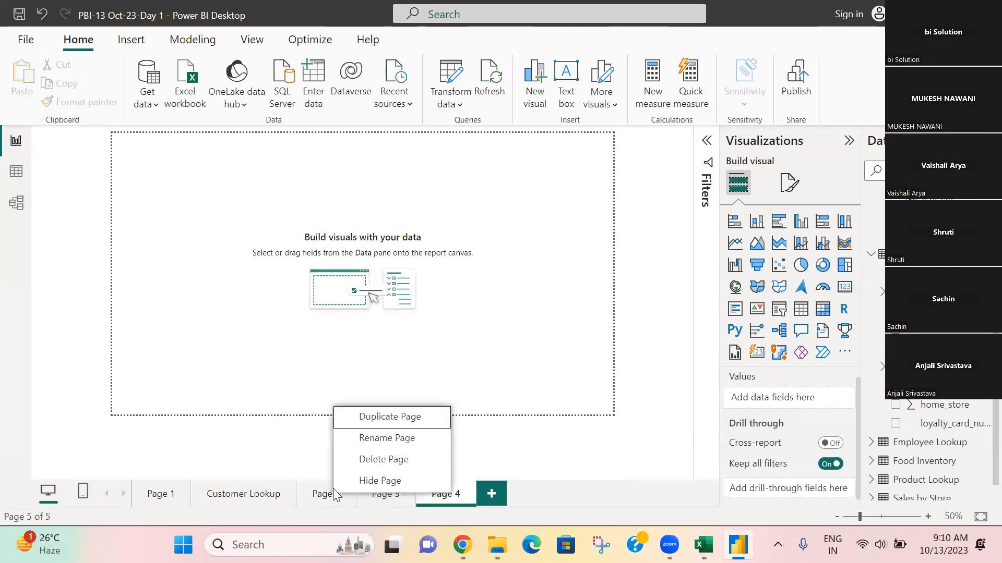
left_click(369, 439)
type("Emp")
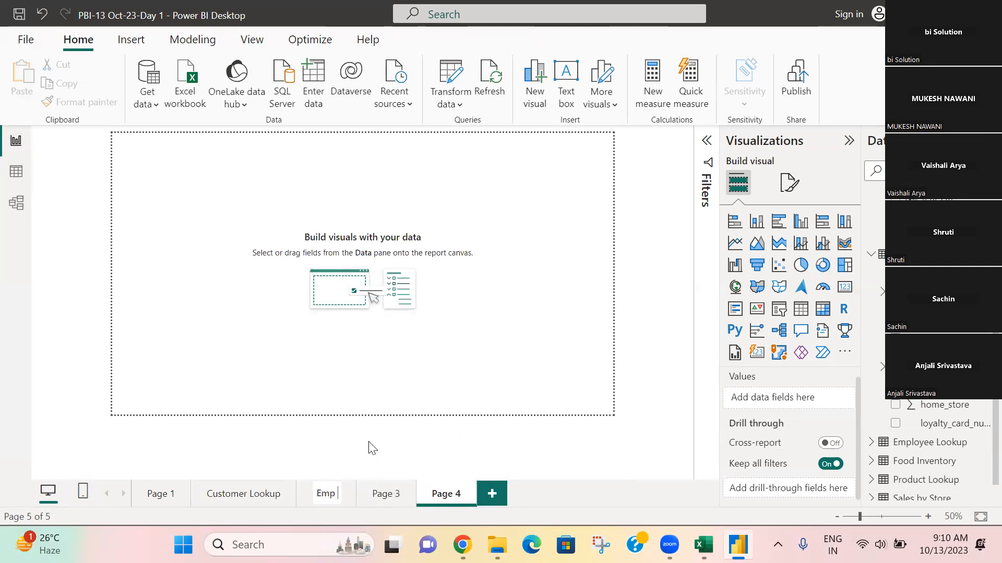
type("loyee Look Up")
key("Return")
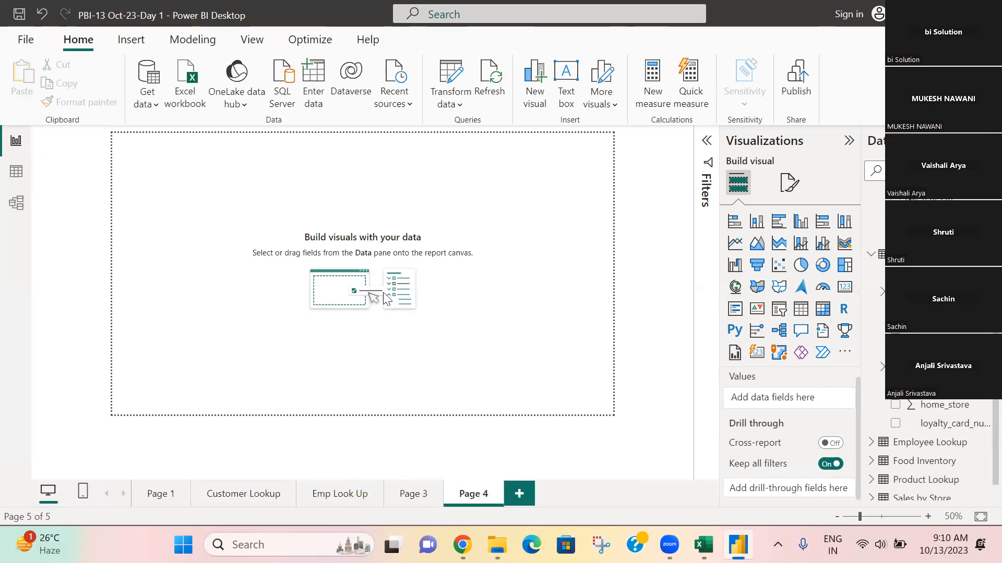
Insert an empty table visual on Page 4, move it toward the page's middle and enlarge it.
left_click(800, 309)
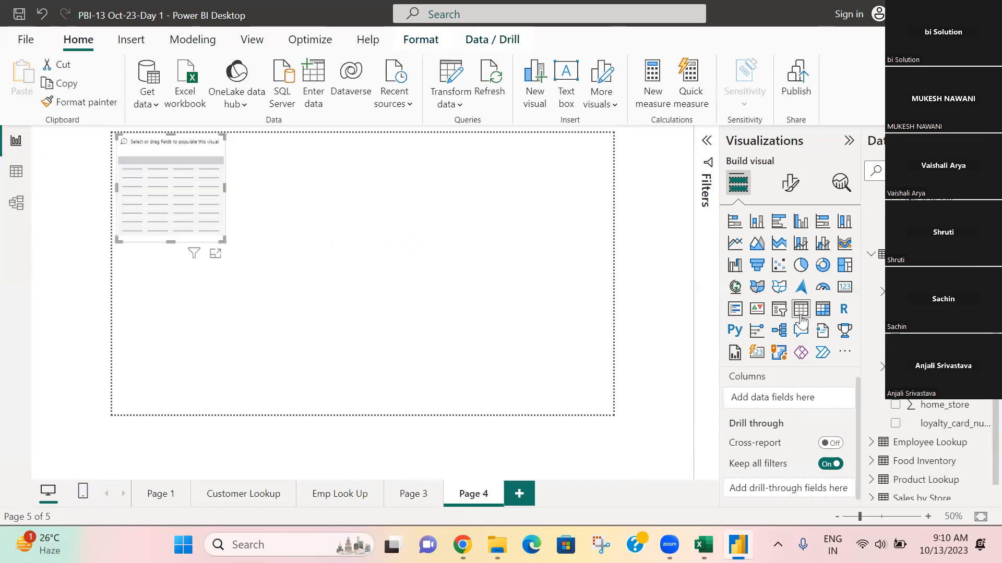
left_click_drag(217, 154, 358, 243)
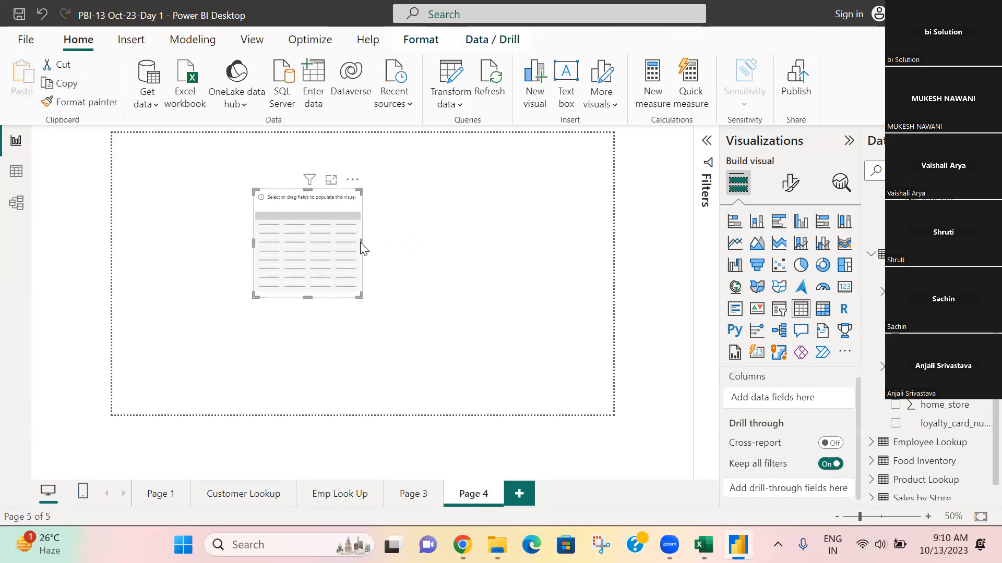
left_click_drag(359, 296, 522, 343)
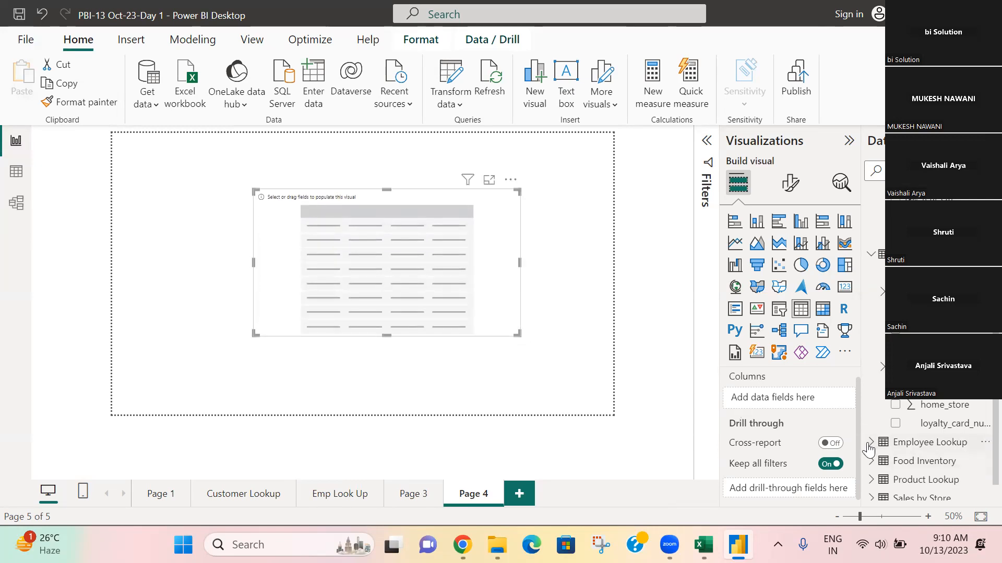
Fill the table with the Employee Lookup fields first_name, last_name, location, position, staff_id and start_date.
left_click(871, 443)
scroll(896, 443, "down", 2)
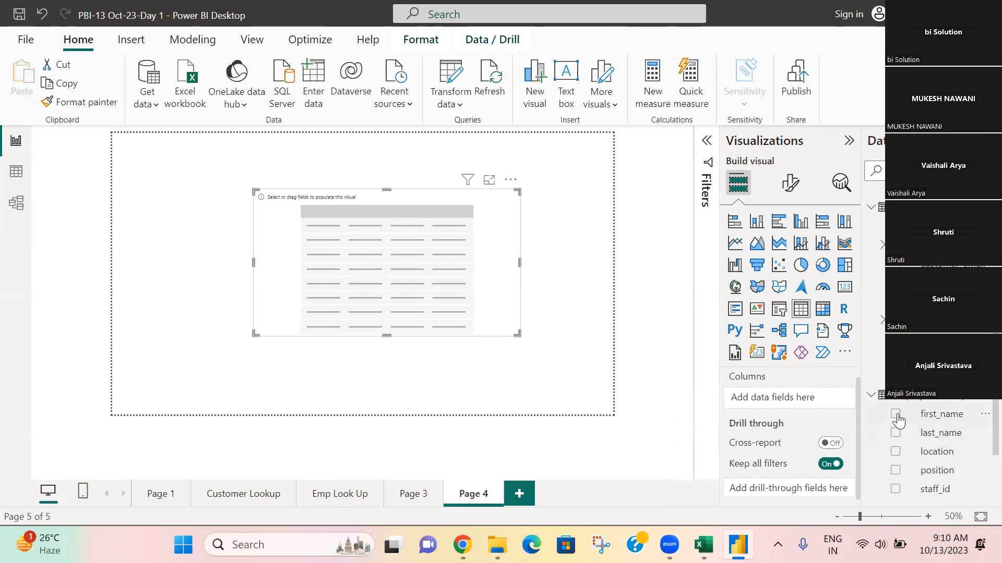
left_click(896, 414)
left_click(895, 433)
left_click(896, 452)
left_click(895, 471)
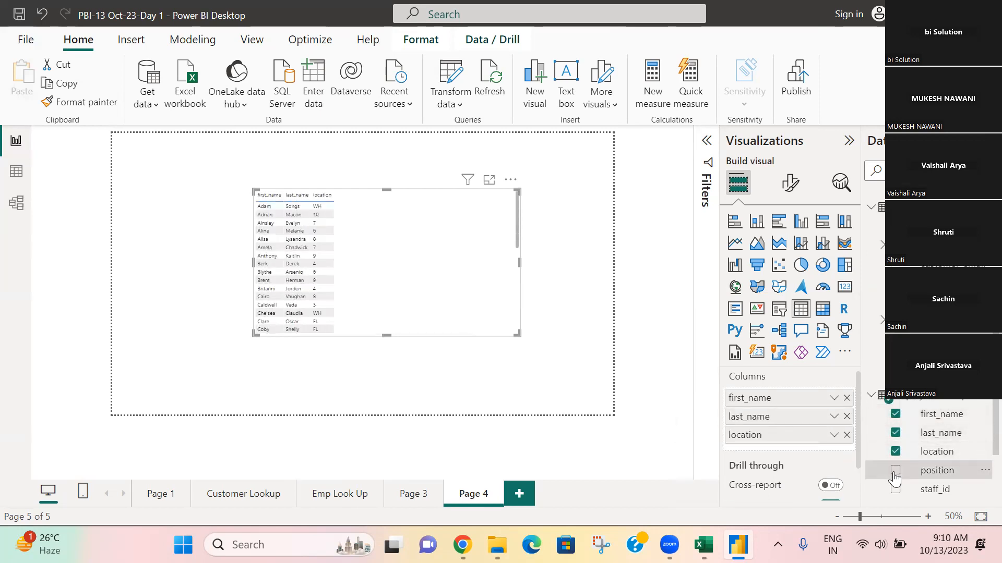
scroll(896, 464, "down", 3)
left_click(895, 399)
left_click(895, 416)
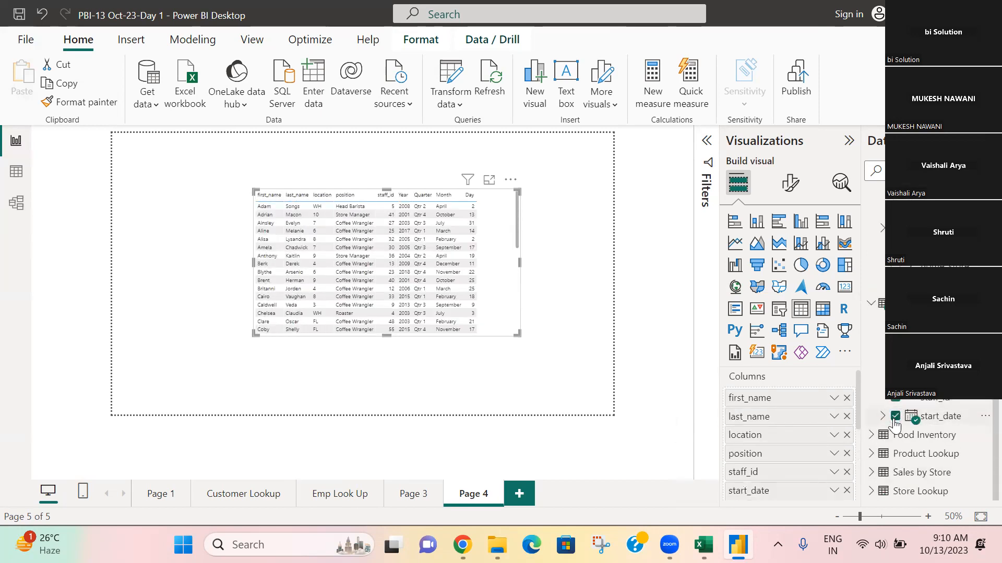
Enlarge the employee table and show start_date as a plain date instead of a date hierarchy.
left_click_drag(517, 334, 543, 383)
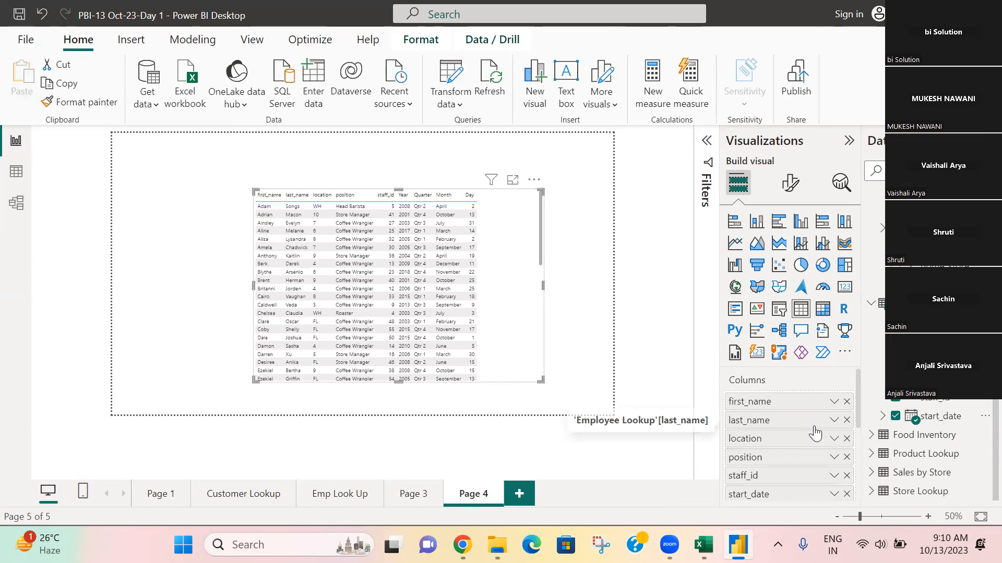
scroll(814, 433, "down", 1)
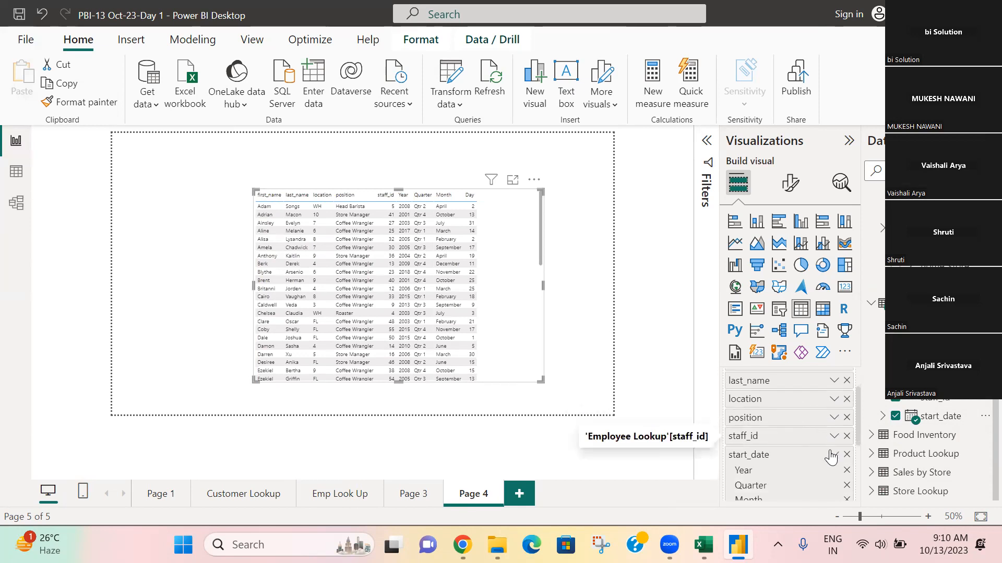
left_click(834, 454)
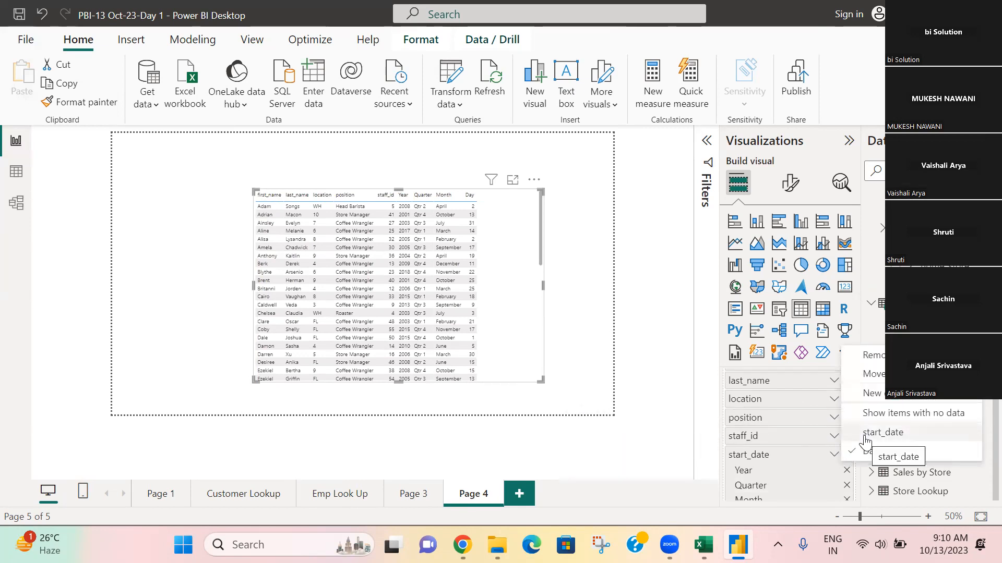
left_click(882, 432)
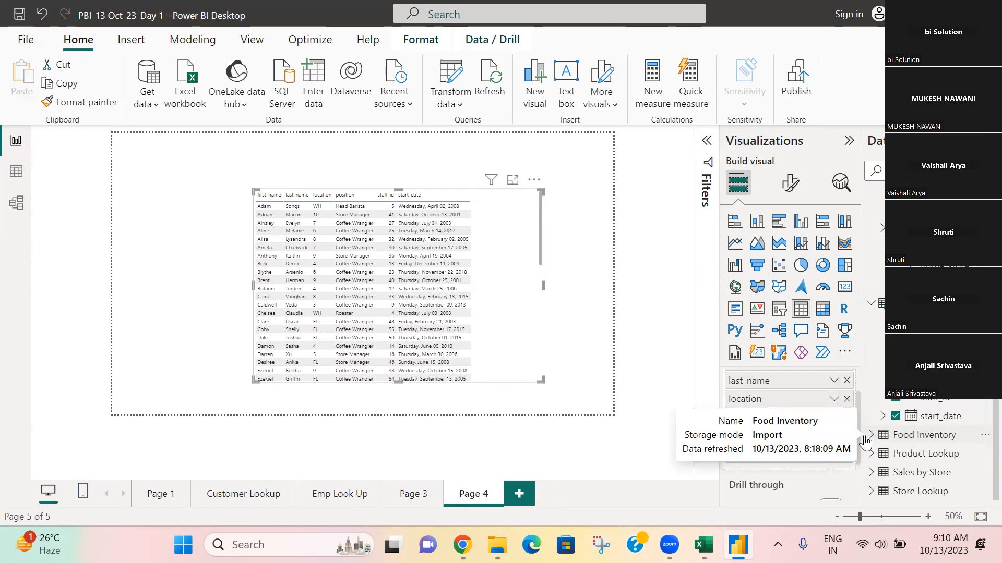
scroll(846, 442, "down", 3)
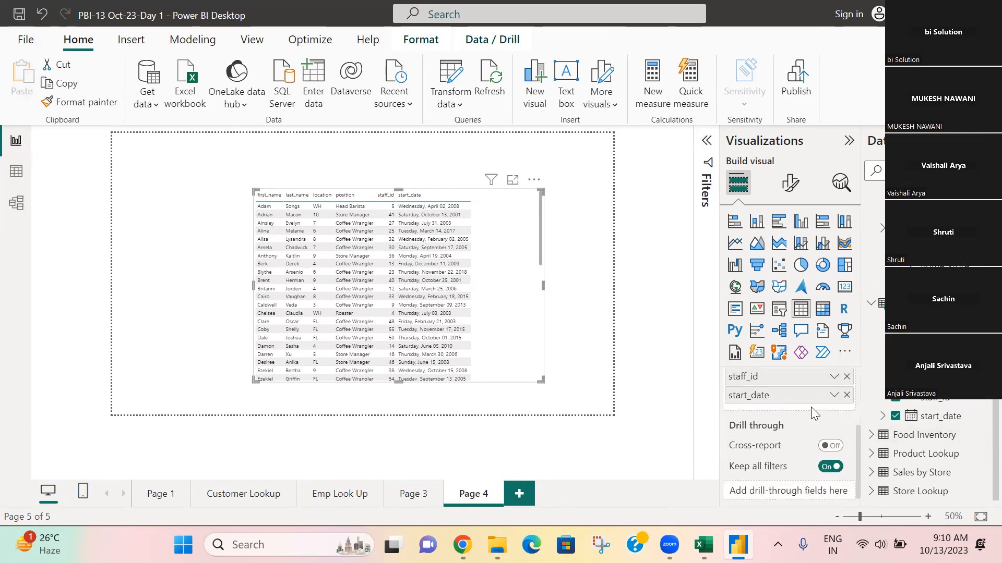
scroll(806, 433, "up", 3)
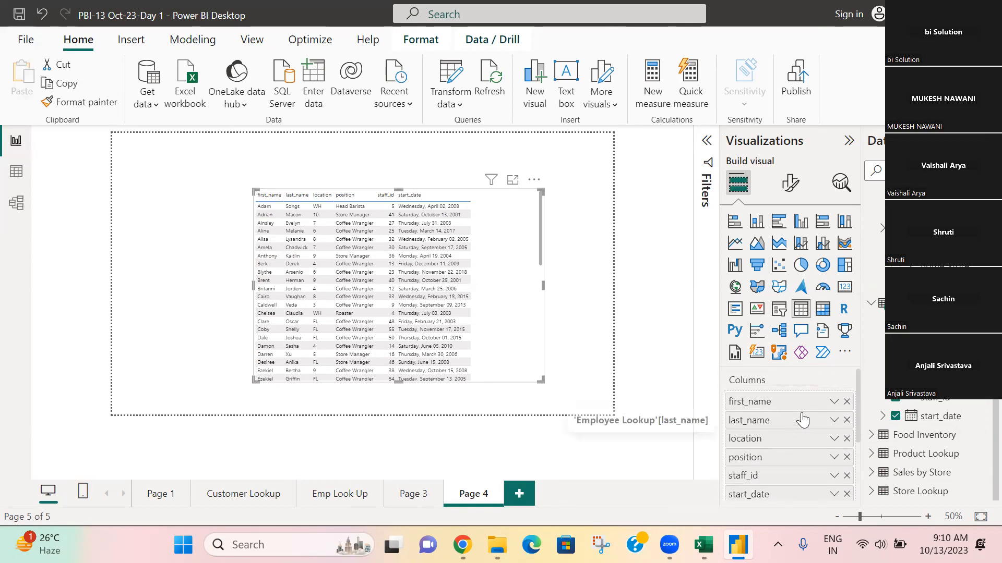
scroll(802, 420, "down", 3)
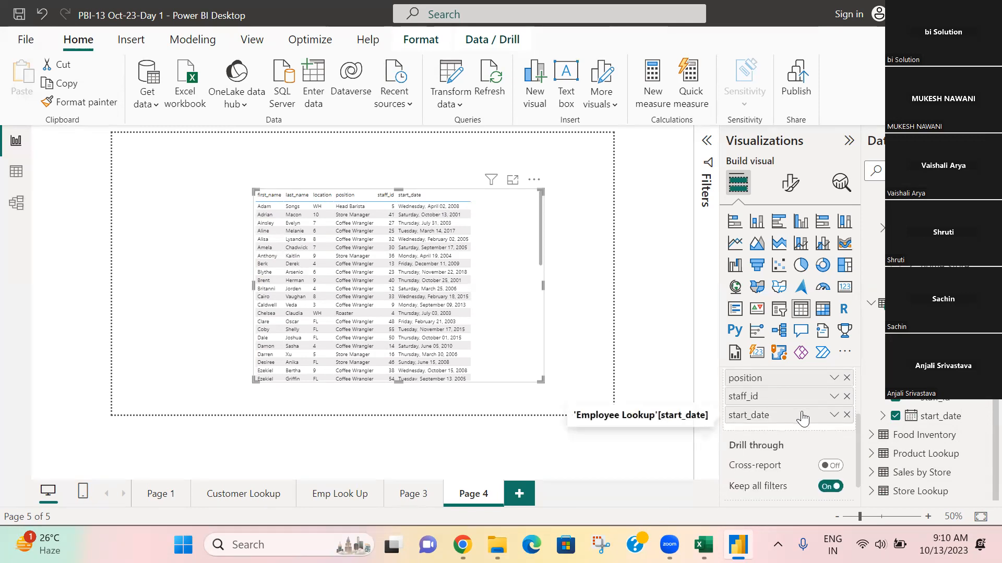
Move the employee table closer to the page's upper-left corner and examine its rows through to the last employee.
scroll(520, 290, "up", 1, "ctrl")
scroll(517, 283, "up", 2, "ctrl")
scroll(518, 282, "down", 2, "ctrl")
left_click_drag(507, 292, 485, 277)
scroll(485, 283, "up", 1, "ctrl")
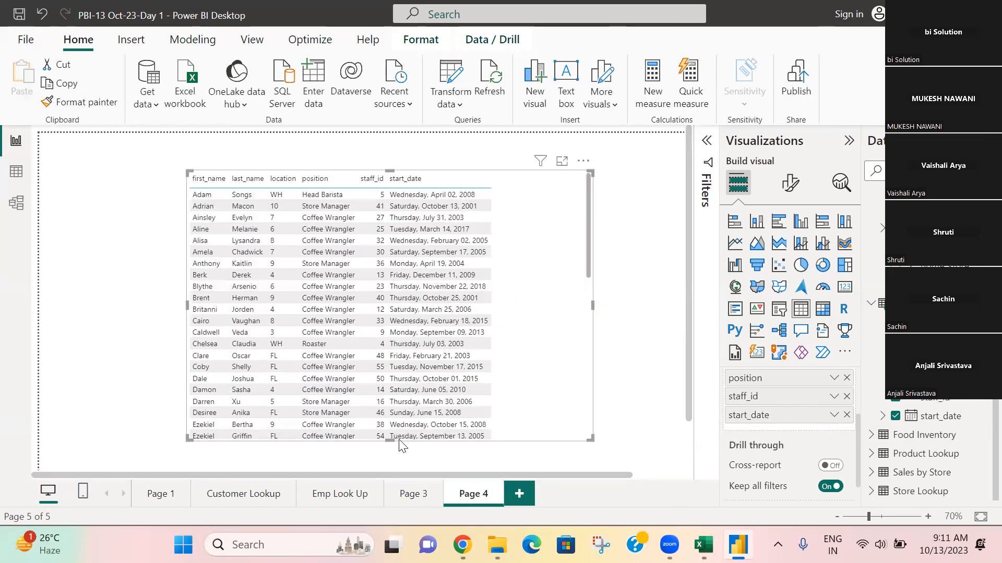
scroll(414, 376, "down", 10)
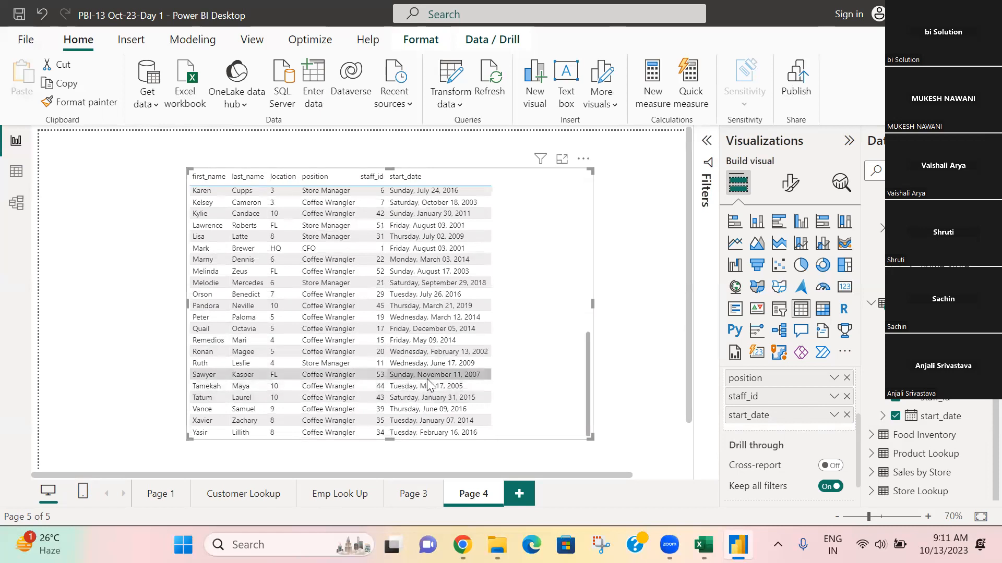
scroll(630, 373, "up", 1)
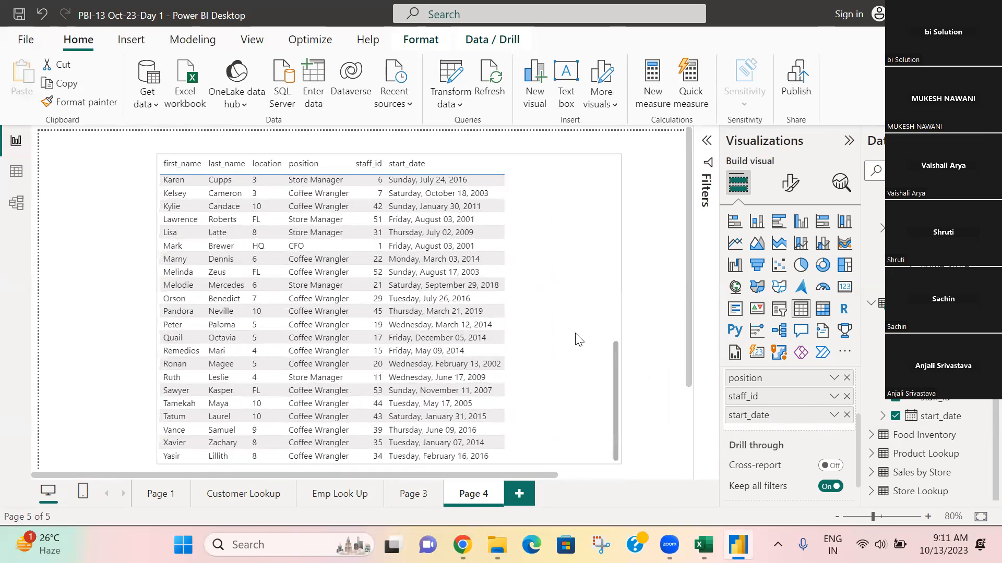
left_click(578, 339)
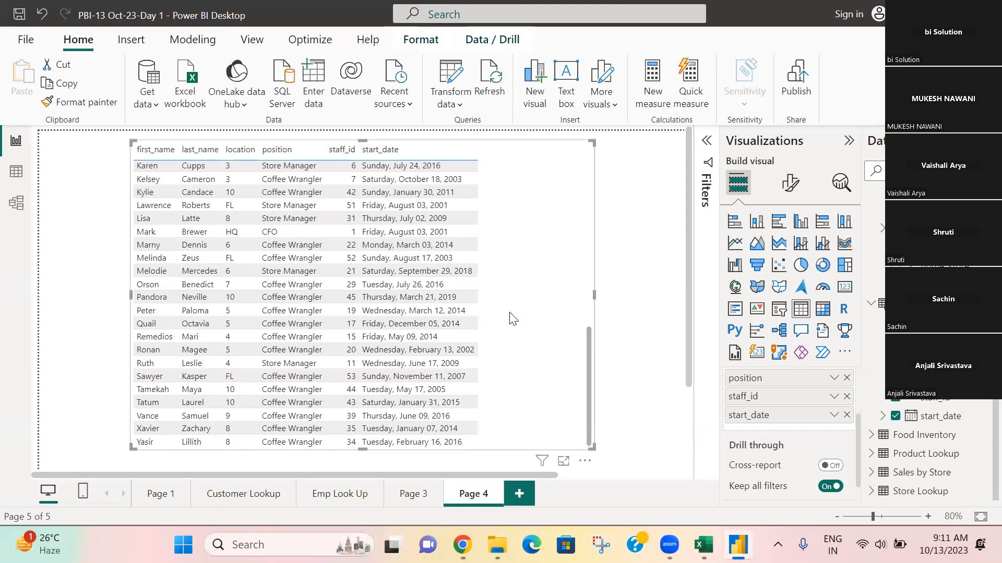
scroll(527, 319, "up", 2)
scroll(527, 319, "up", 12)
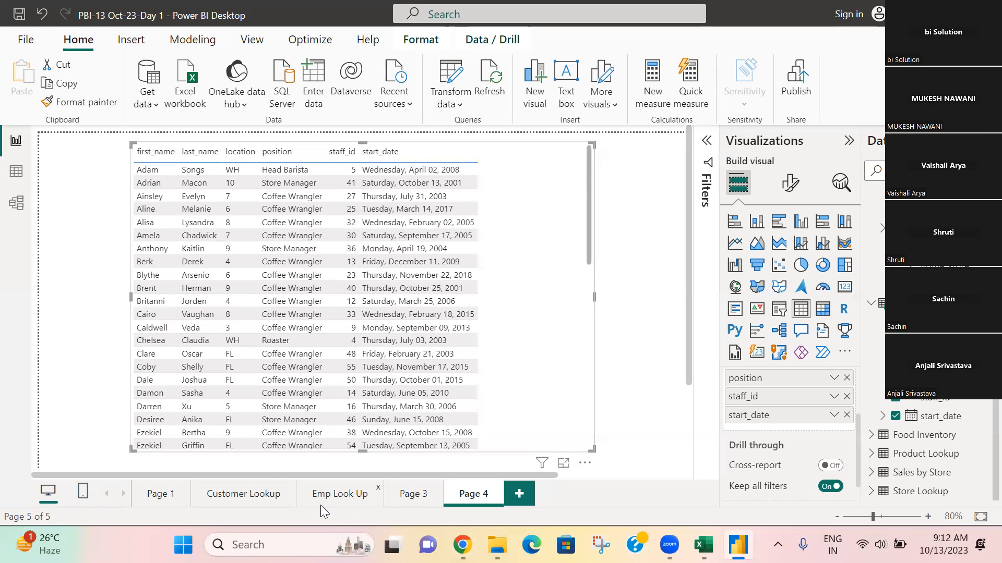
Rename Page 3 as Food INventory.
right_click(420, 496)
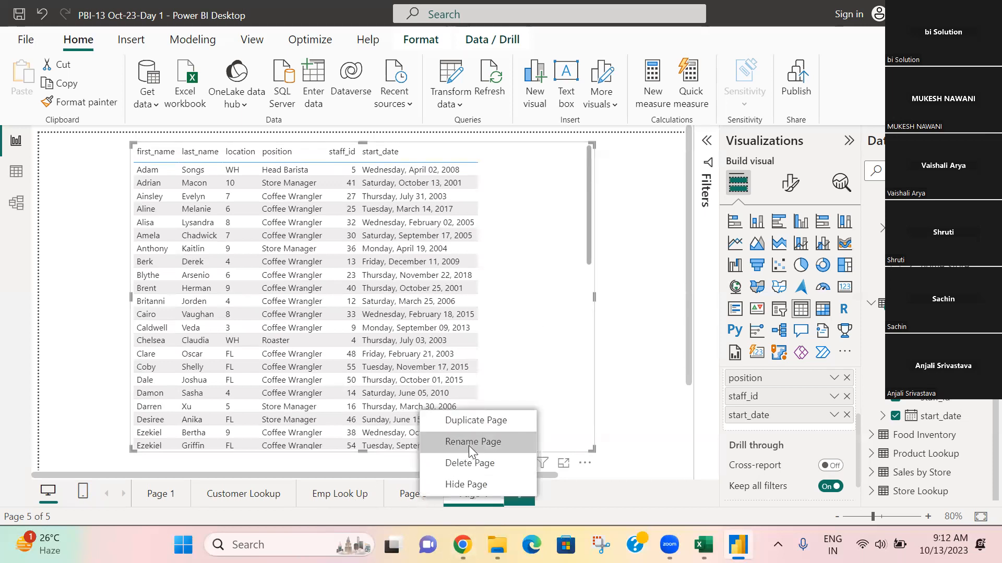
left_click(468, 445)
type("Foo")
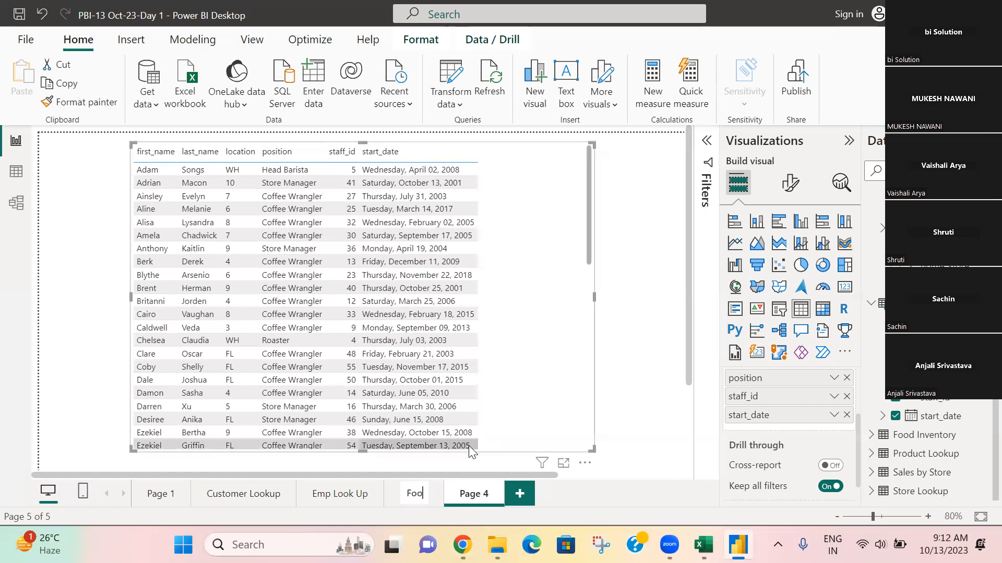
type("d INve")
type("ntory")
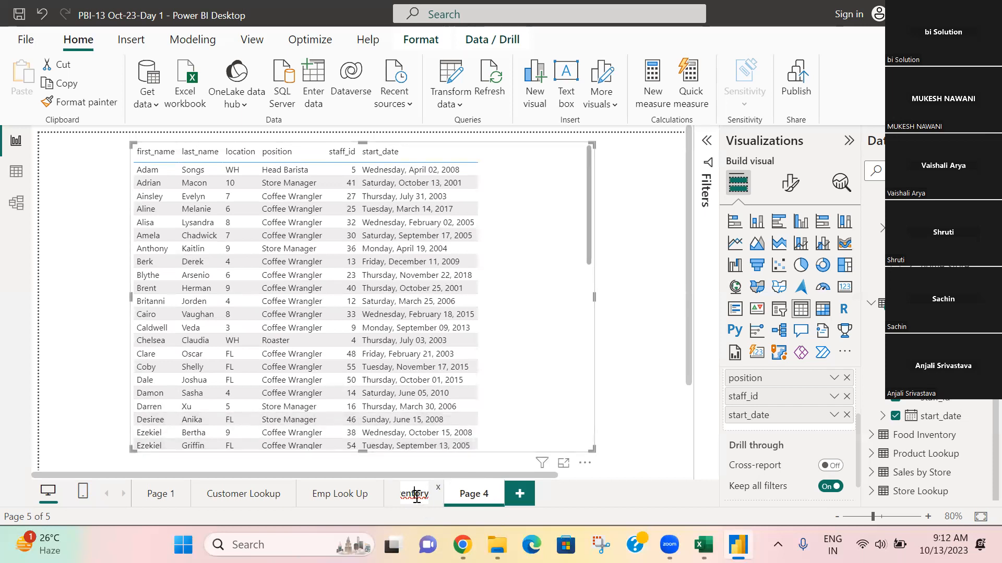
key("Return")
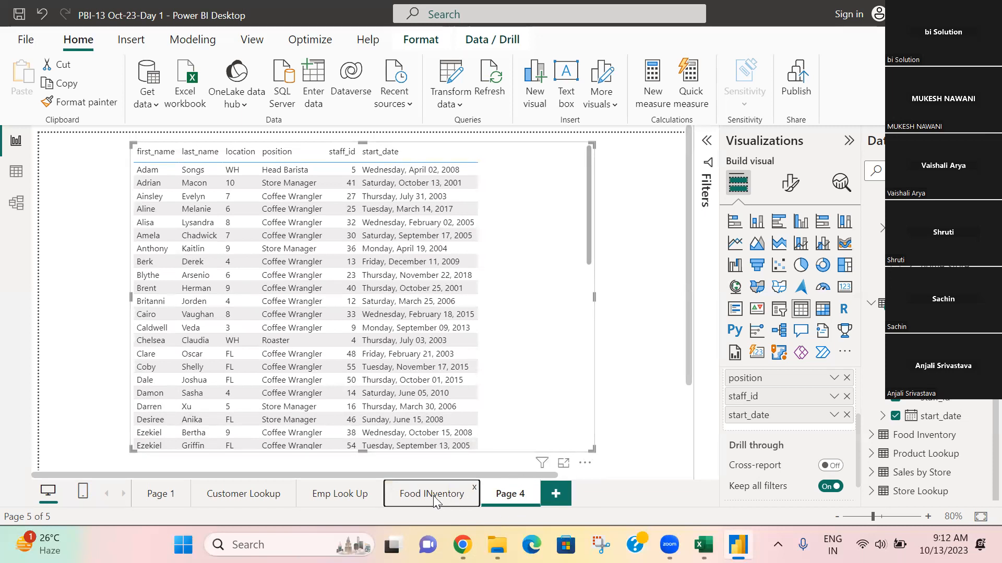
Check the contents of the Emp Look Up, Food INventory, Customer Lookup and Page 4 report pages.
left_click(346, 494)
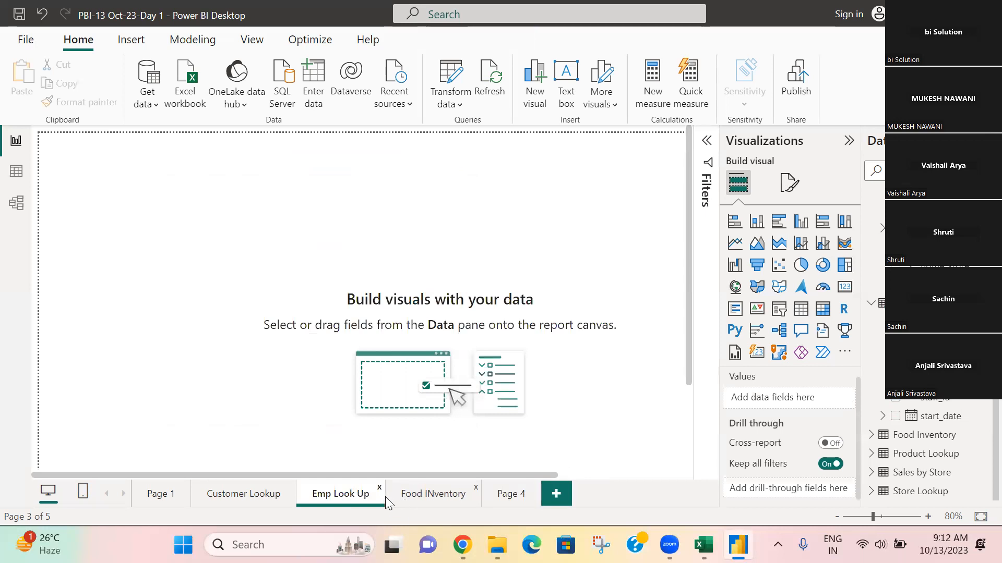
left_click(431, 498)
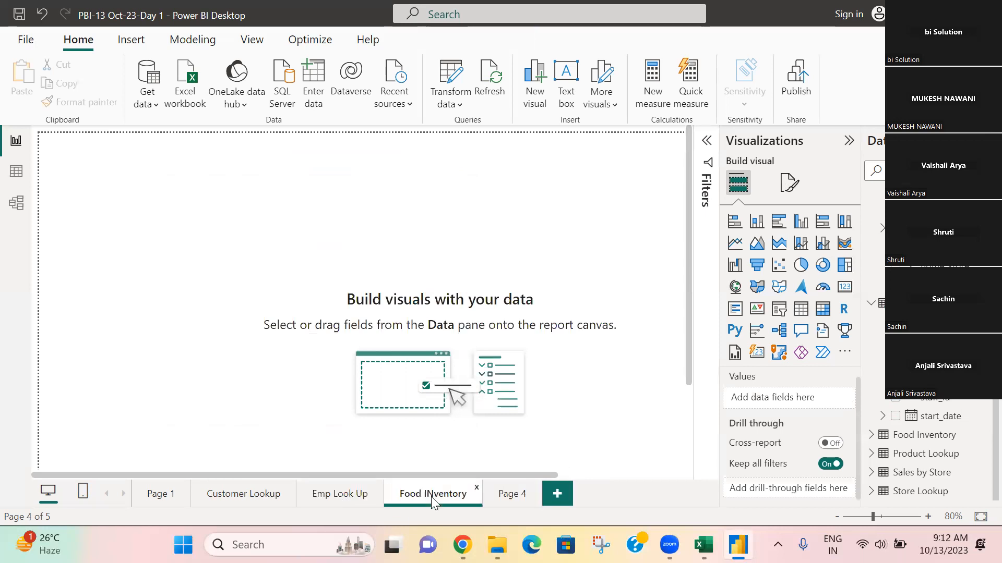
left_click(368, 500)
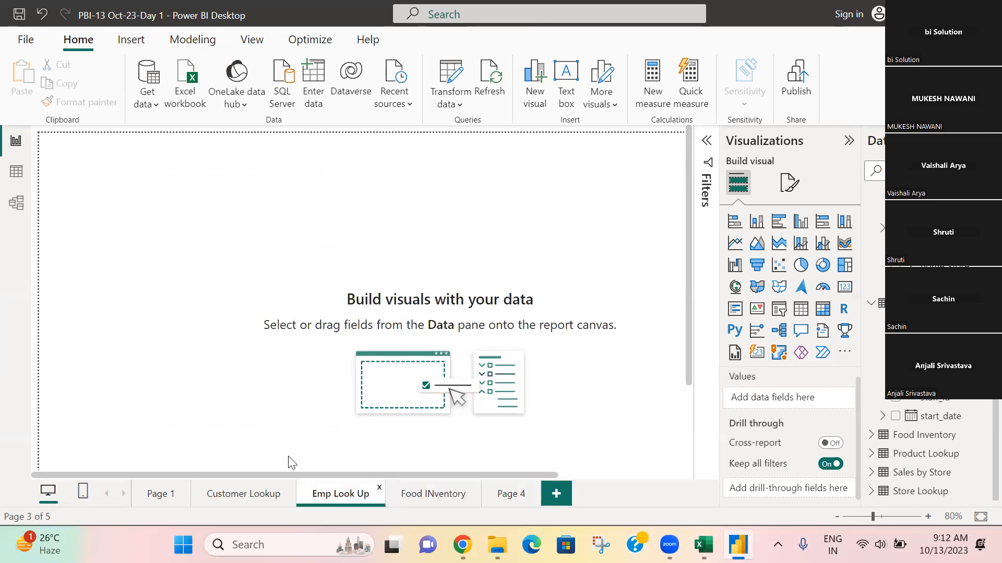
left_click(270, 495)
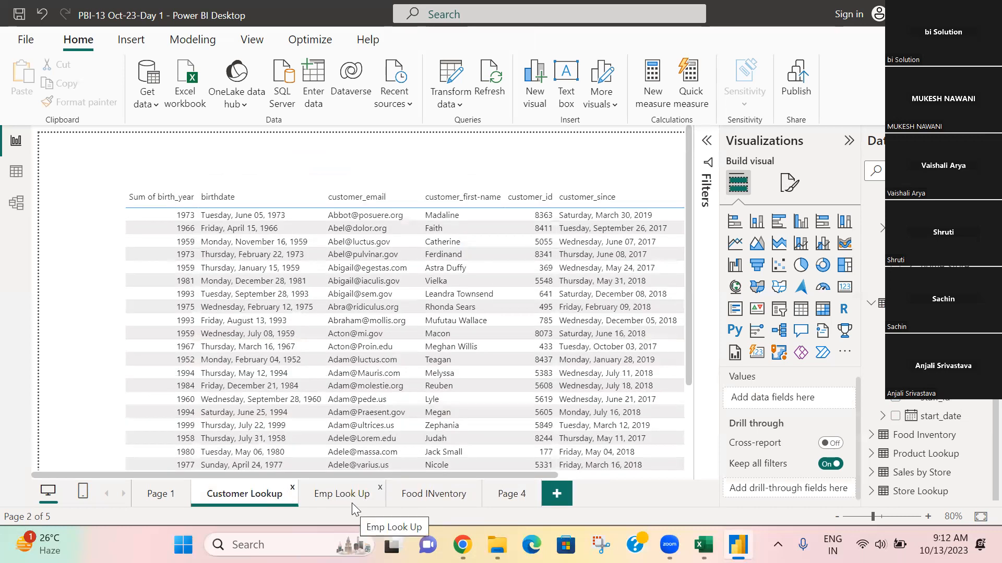
left_click(351, 498)
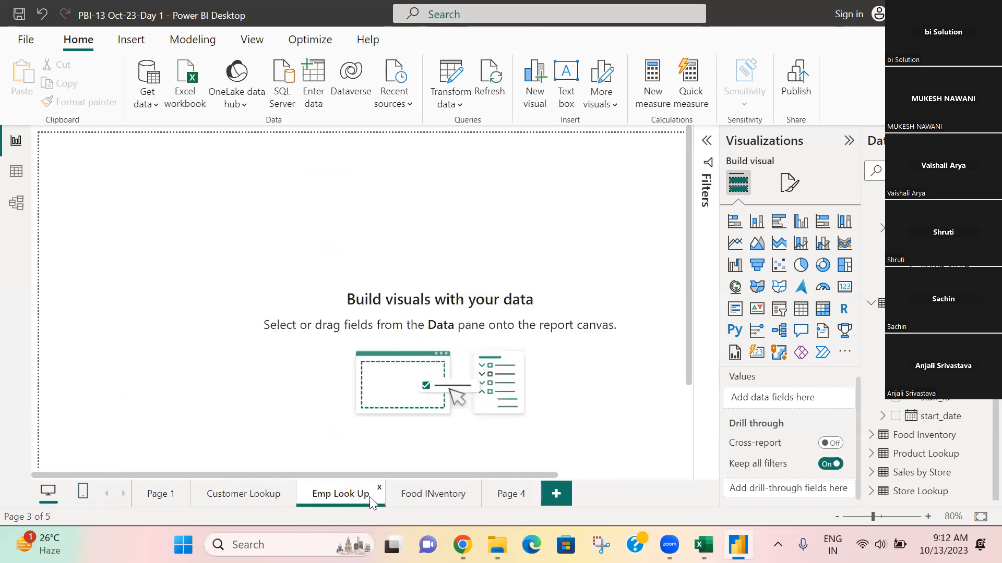
left_click(429, 498)
left_click(520, 498)
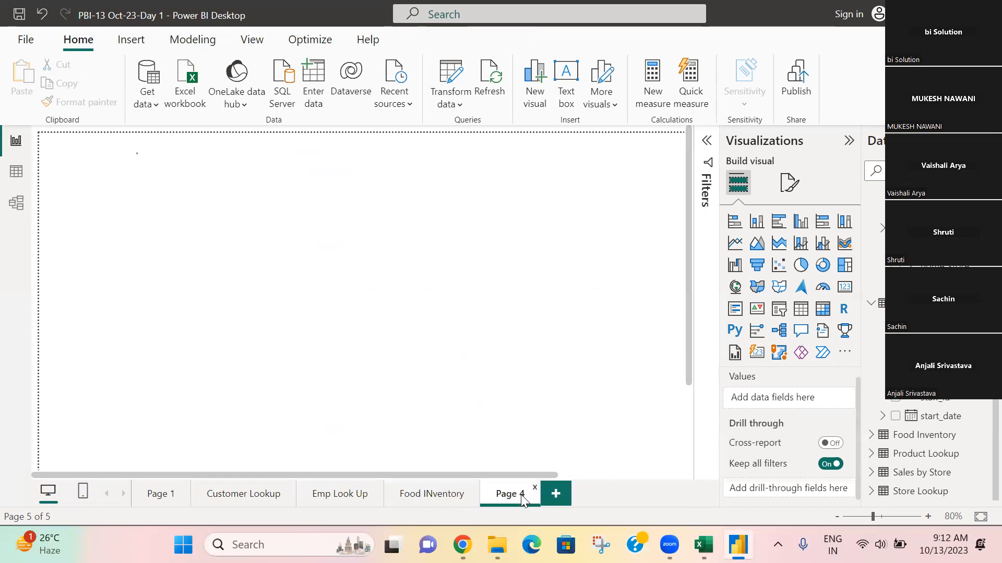
Rename Page 4, which holds the employee table, as Emp. Lookup.
right_click(513, 497)
left_click(544, 441)
type("E")
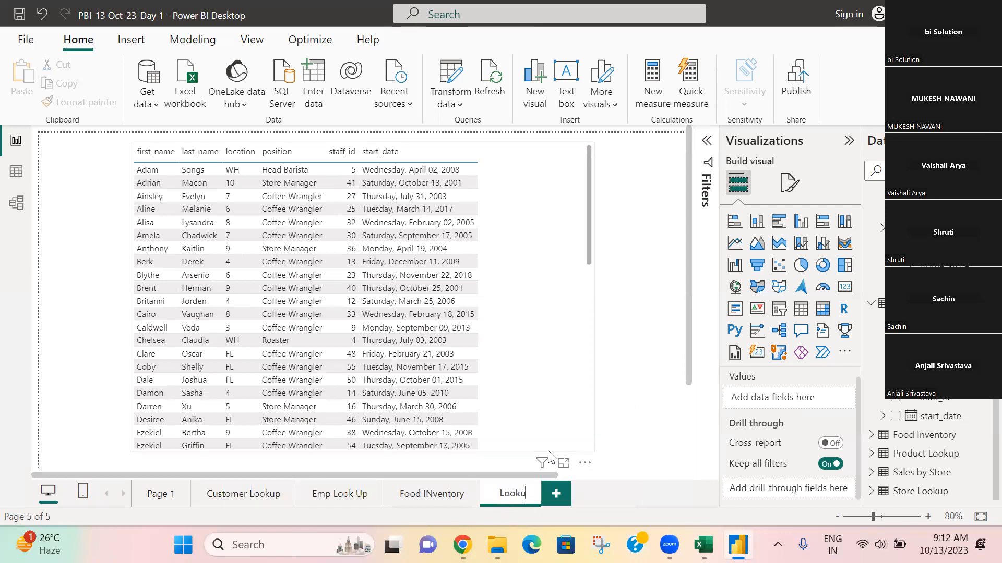
key("Return")
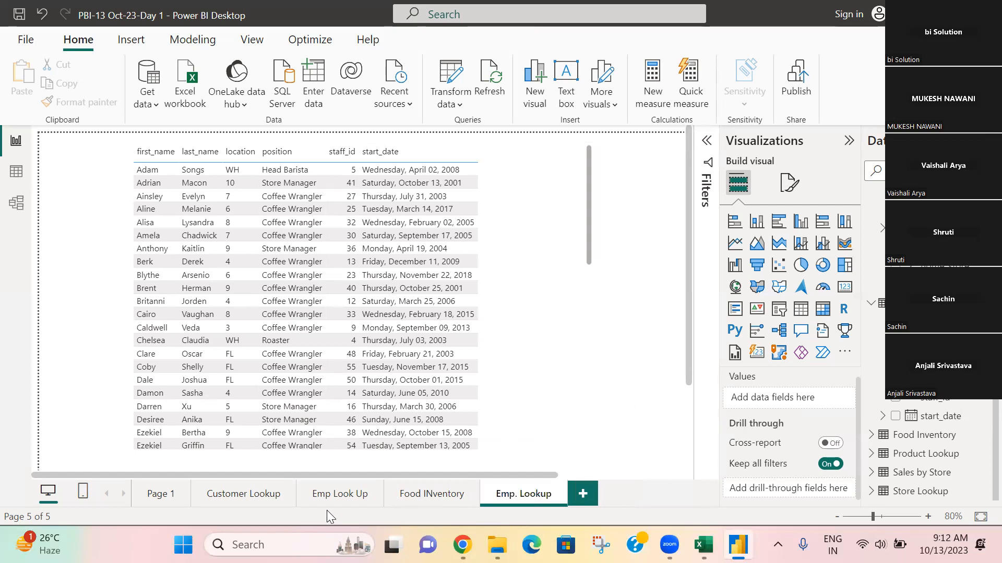
Delete the empty Emp Look Up page and move the Emp. Lookup page ahead of Food INventory.
right_click(338, 499)
left_click(444, 440)
left_click(622, 301)
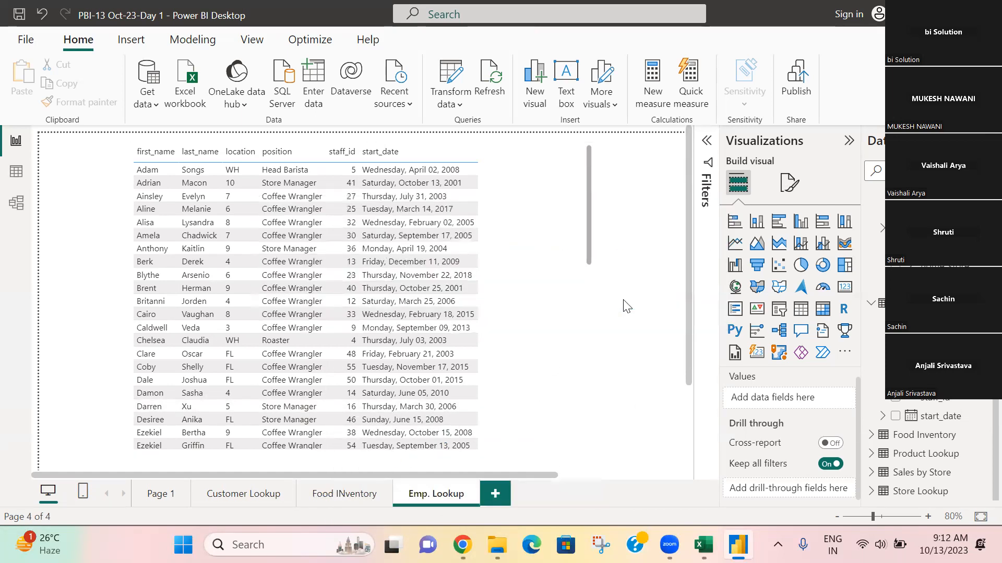
left_click_drag(435, 494, 346, 495)
Correct the capitalization of the Food INventory page name to Food Inventory.
right_click(423, 497)
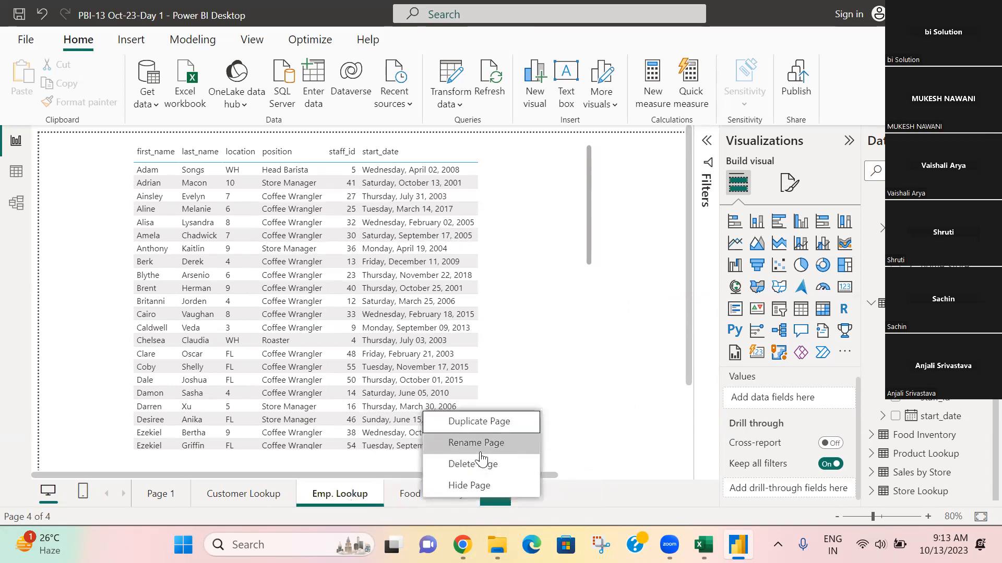
left_click(478, 447)
left_click(432, 494)
key("BackSpace")
type("n")
left_click(573, 407)
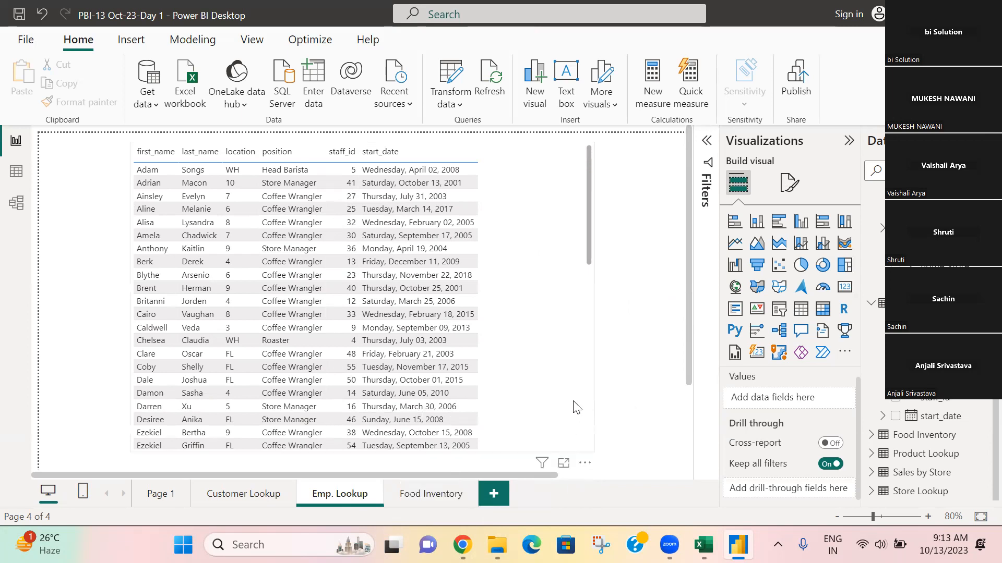
Insert an empty table visual on the Food Inventory page, move it toward the page's middle and enlarge it.
left_click(446, 494)
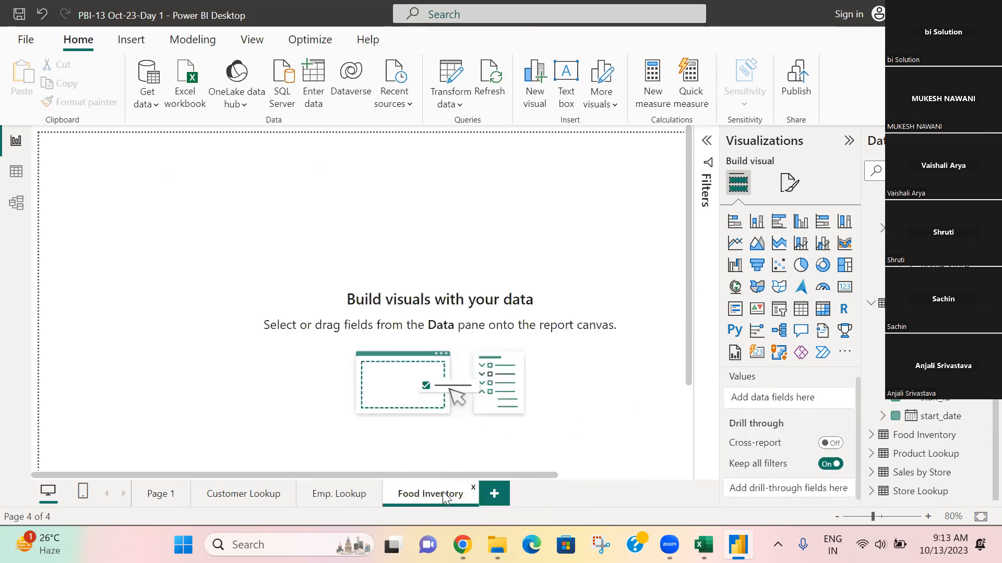
left_click(801, 310)
left_click_drag(191, 233, 346, 259)
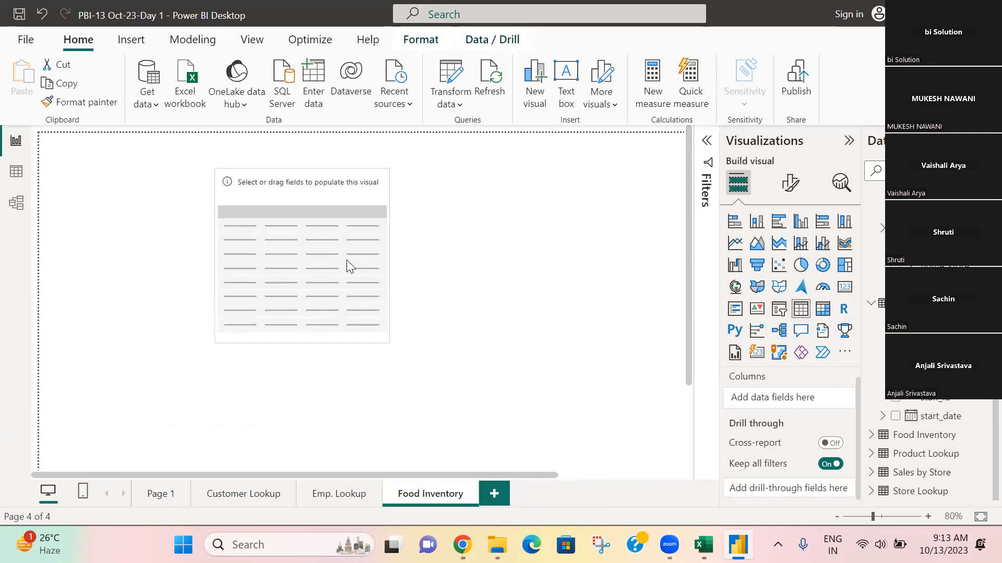
left_click(296, 368)
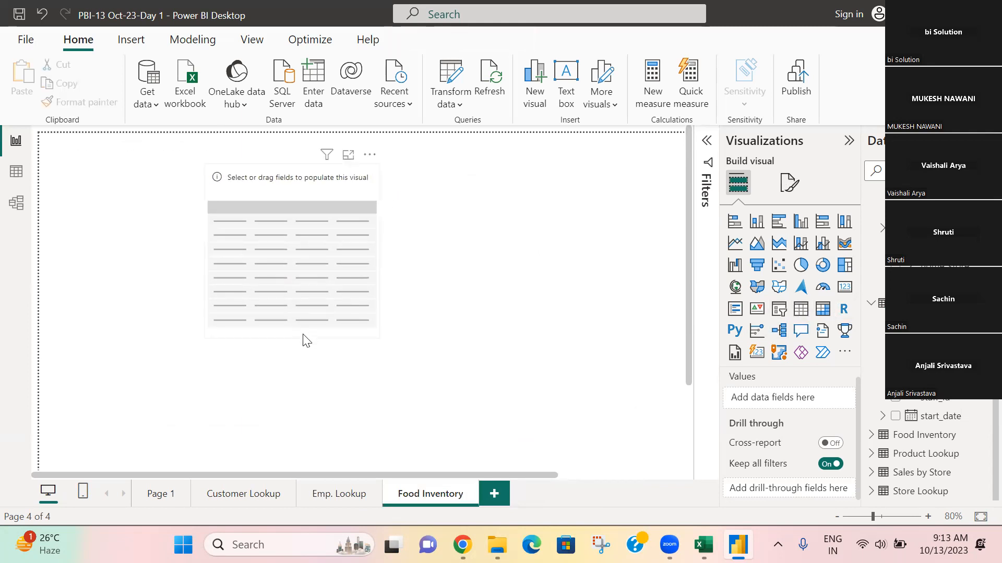
left_click_drag(291, 339, 292, 380)
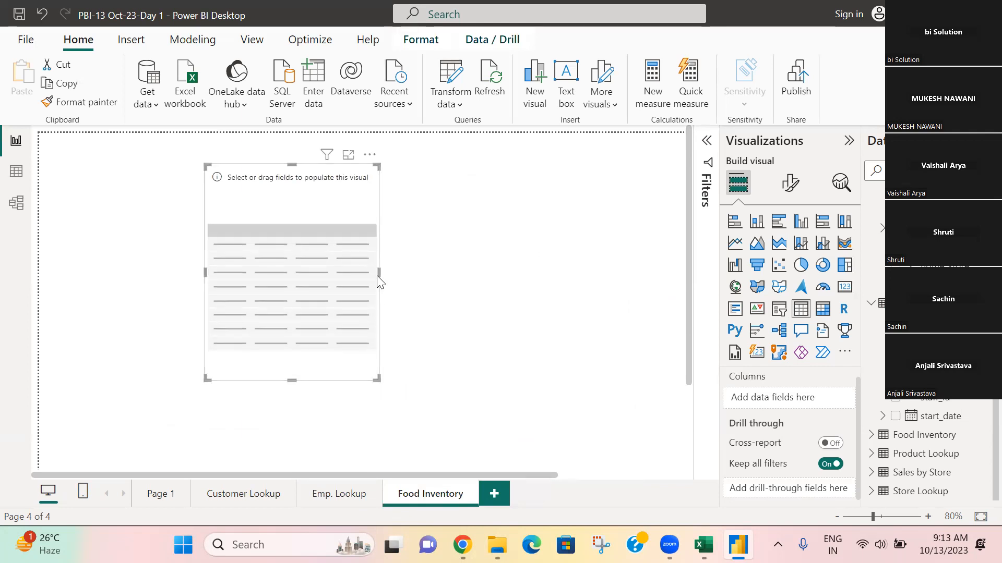
left_click_drag(378, 272, 504, 275)
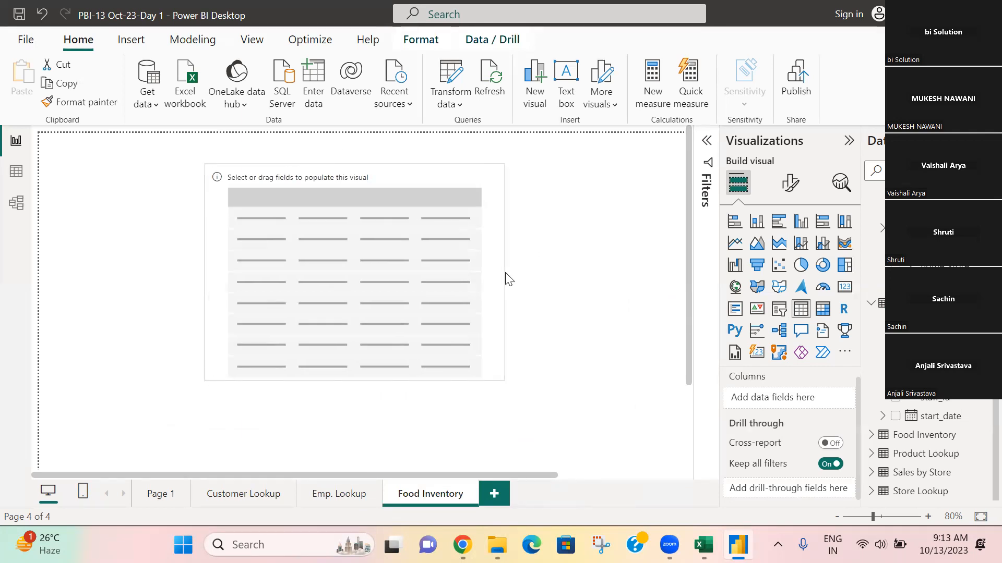
Add the Food Inventory fields baked_date, product_id, quantity_sold, quantity_start_of_day, store_id and transaction_date to the empty table visual.
left_click(871, 303)
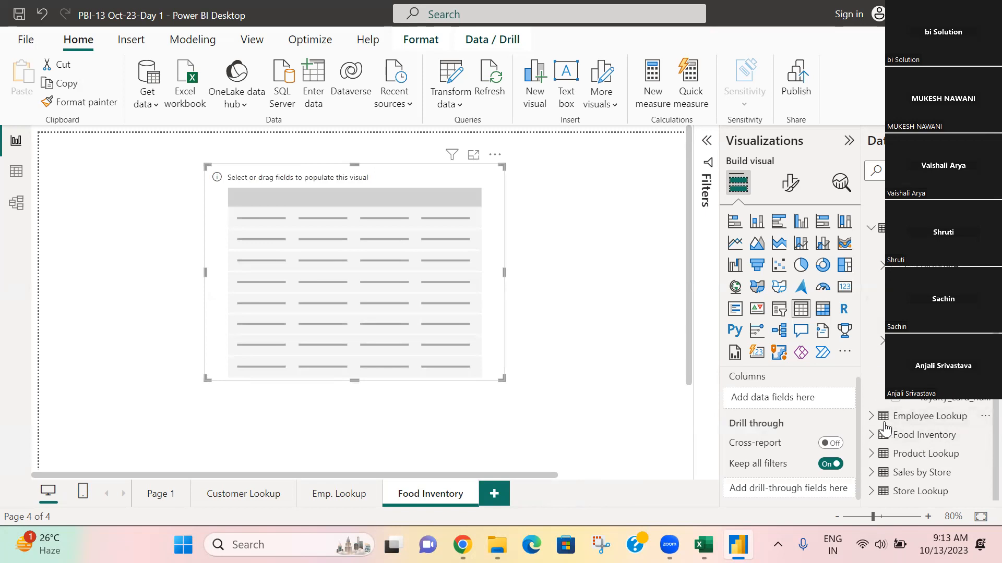
left_click(870, 435)
scroll(880, 445, "down", 3)
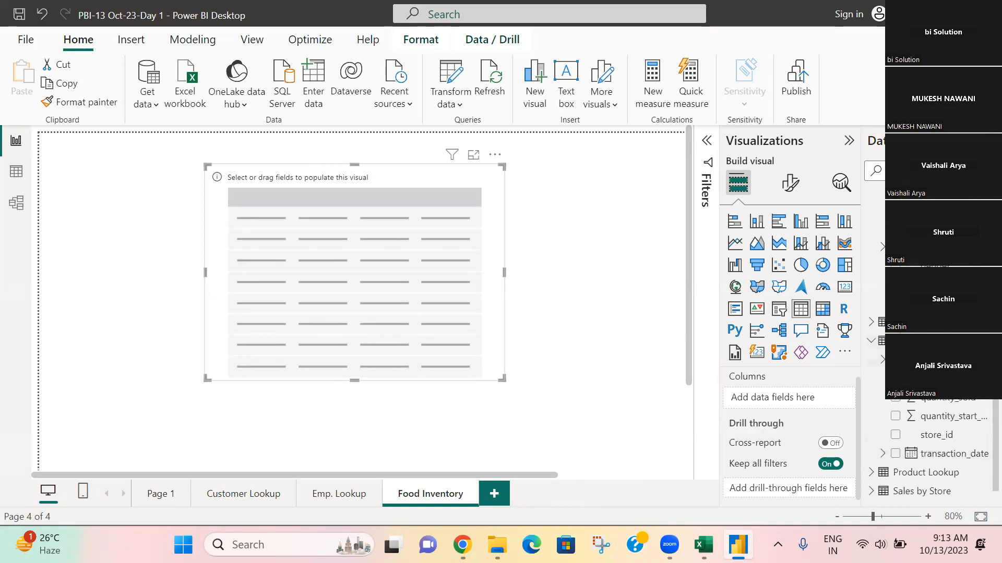
left_click(895, 360)
left_click(895, 379)
left_click(896, 404)
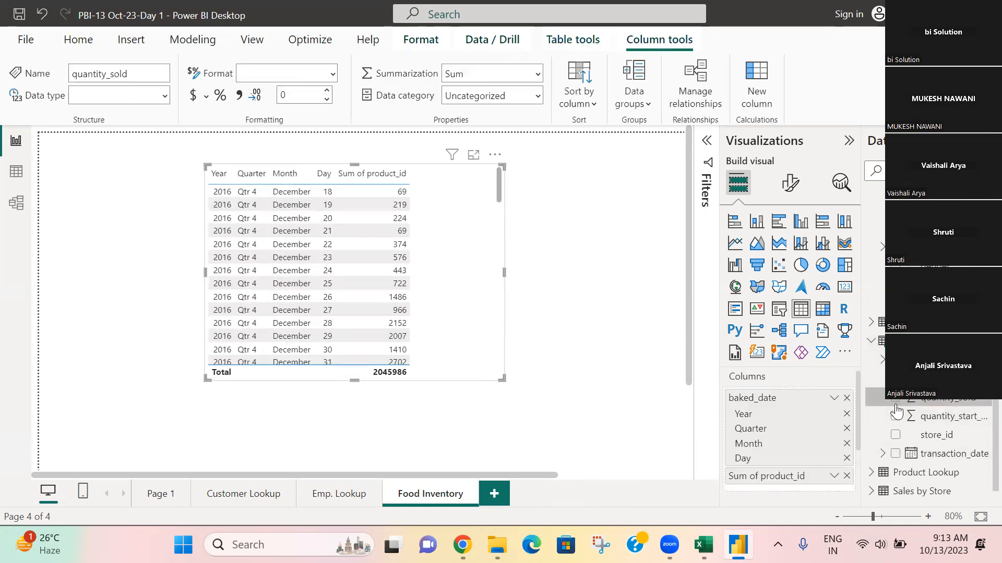
left_click(896, 417)
left_click(896, 436)
left_click(896, 454)
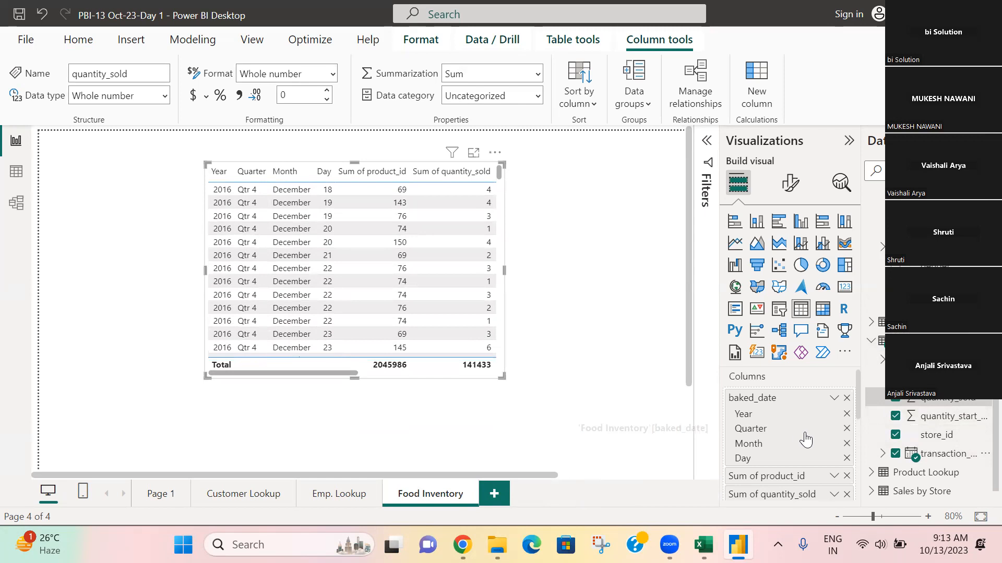
Widen the Food Inventory table visual on both sides so that all its columns fit.
scroll(802, 457, "down", 2)
scroll(806, 451, "up", 3)
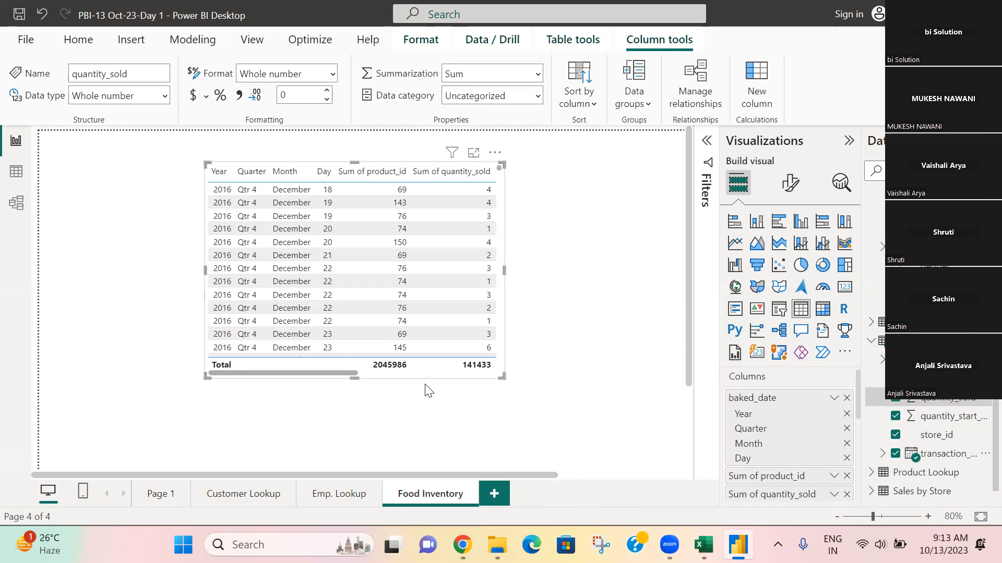
scroll(429, 329, "down", 6)
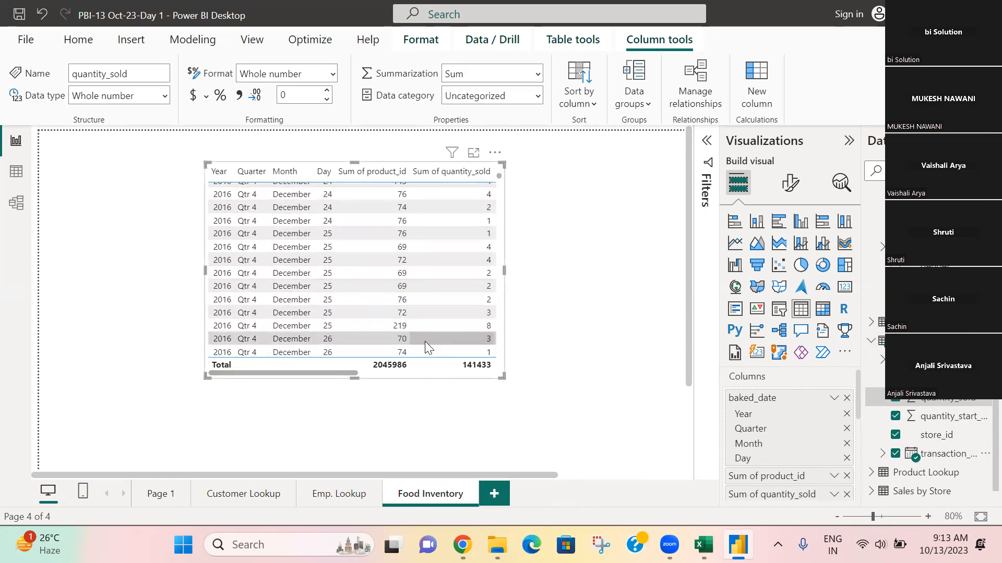
scroll(426, 346, "up", 6)
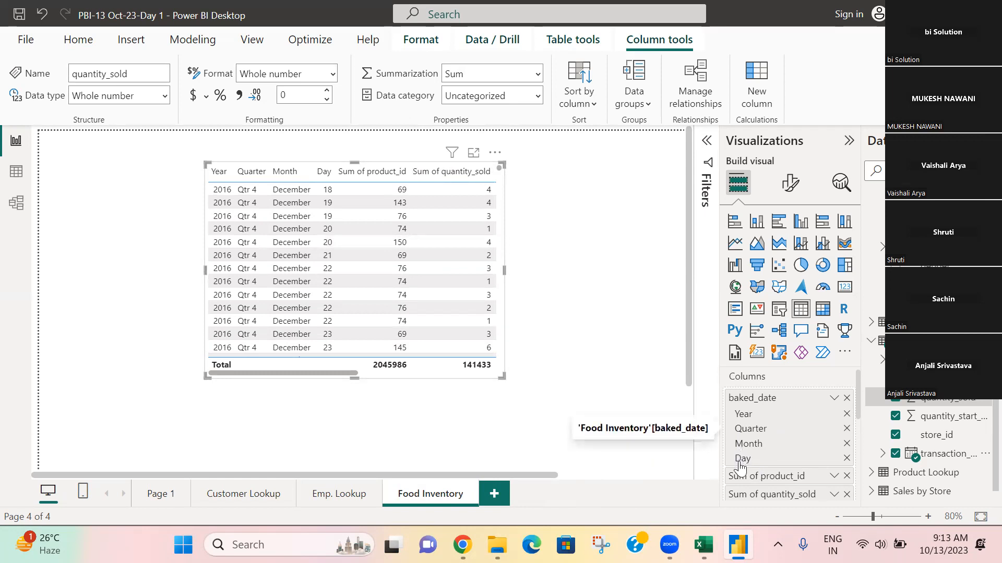
scroll(787, 446, "down", 3)
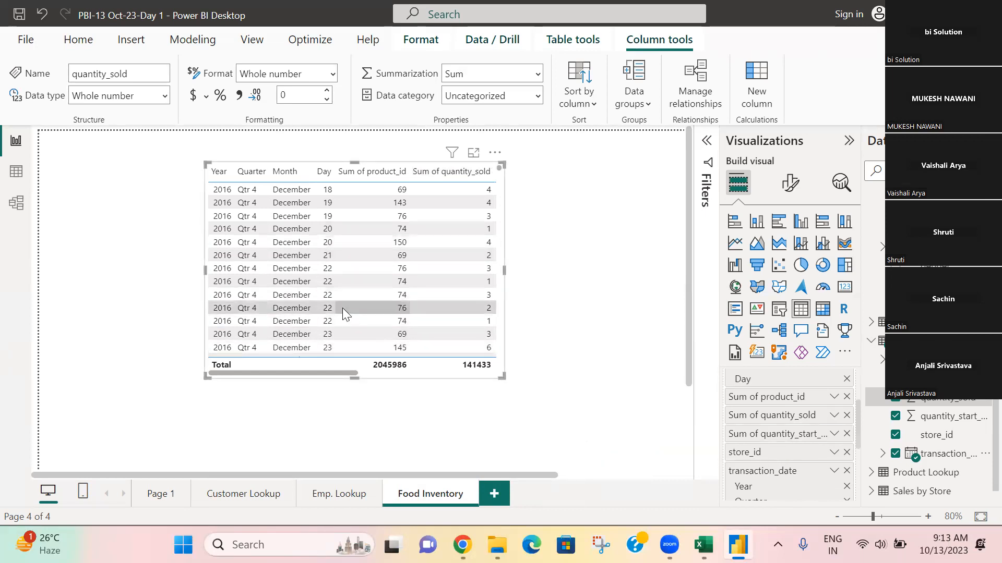
left_click_drag(501, 376, 677, 384)
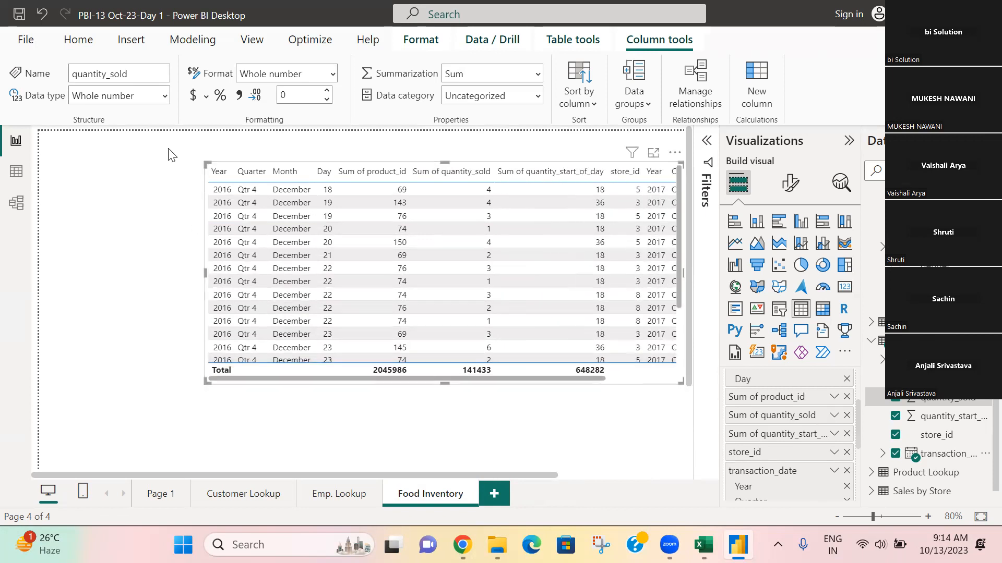
left_click_drag(203, 161, 88, 175)
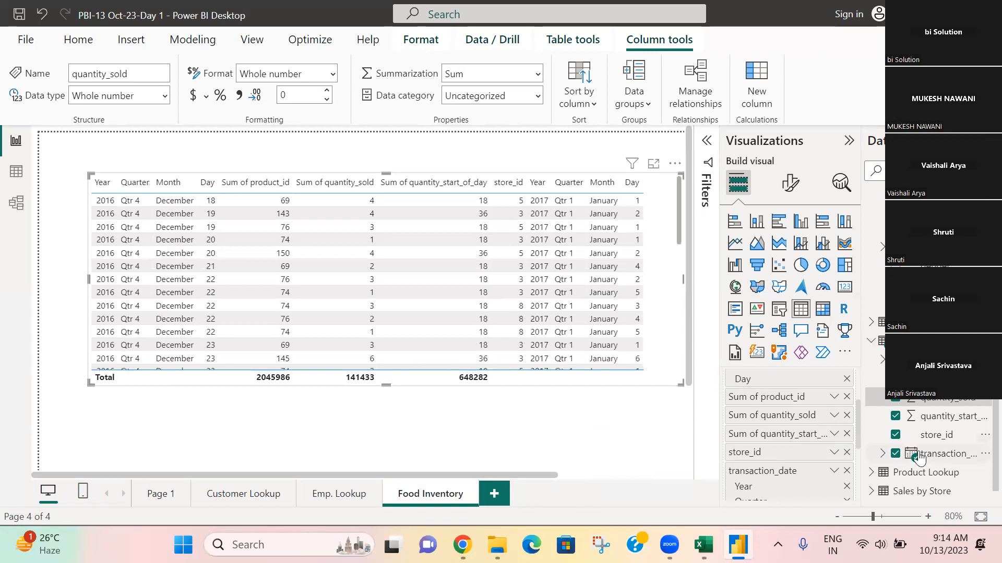
Switch baked_date and transaction_date in the table from Date Hierarchy to plain date fields.
scroll(929, 454, "up", 5)
scroll(750, 416, "up", 3)
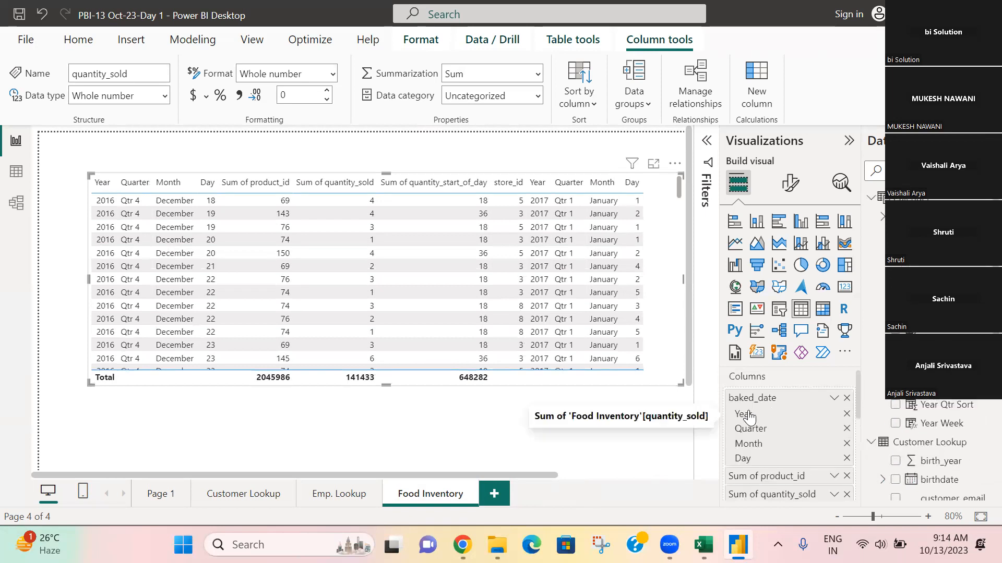
left_click(831, 401)
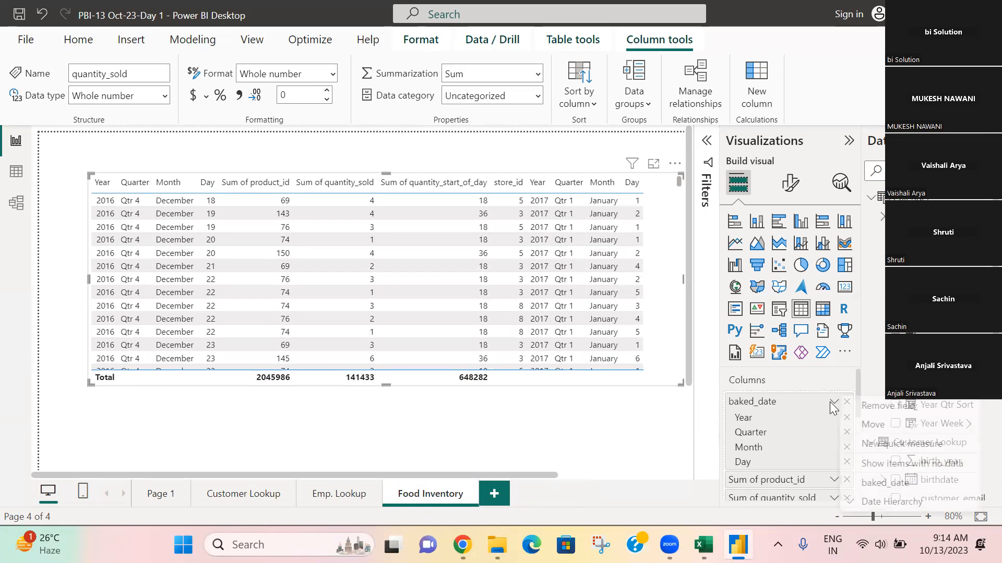
left_click(882, 484)
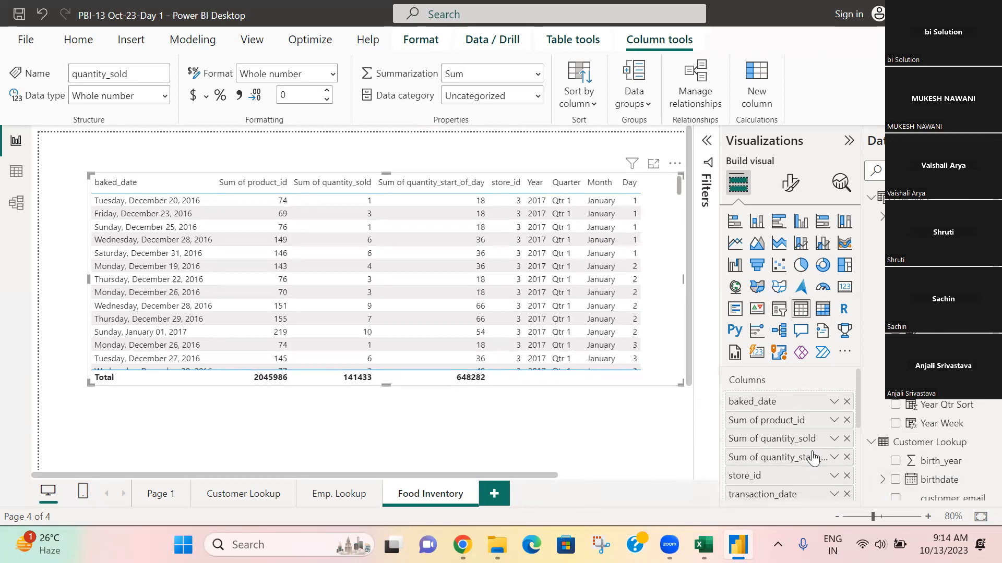
scroll(815, 457, "down", 2)
scroll(815, 457, "down", 3)
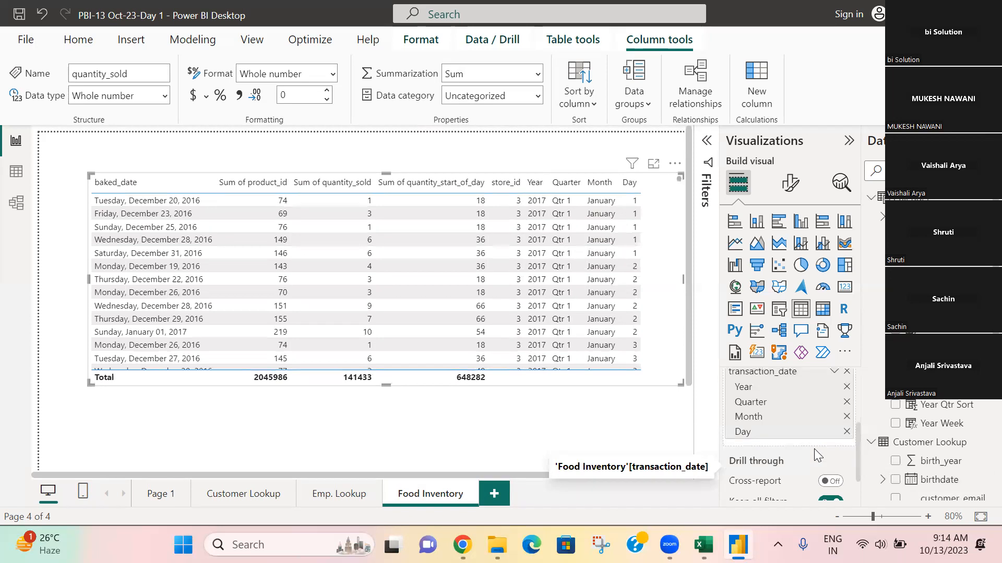
scroll(815, 455, "up", 1)
left_click(833, 415)
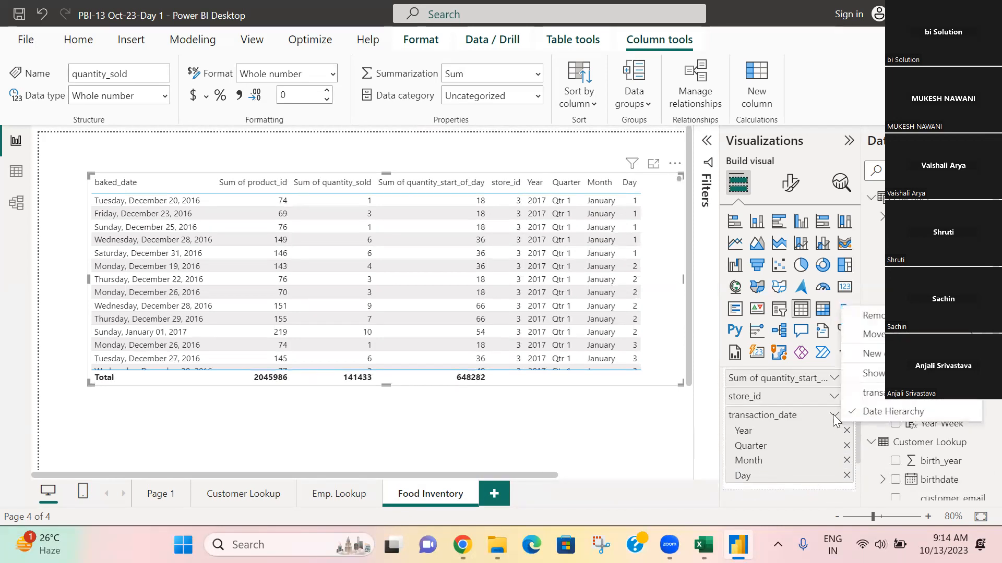
left_click(867, 392)
scroll(812, 416, "up", 3)
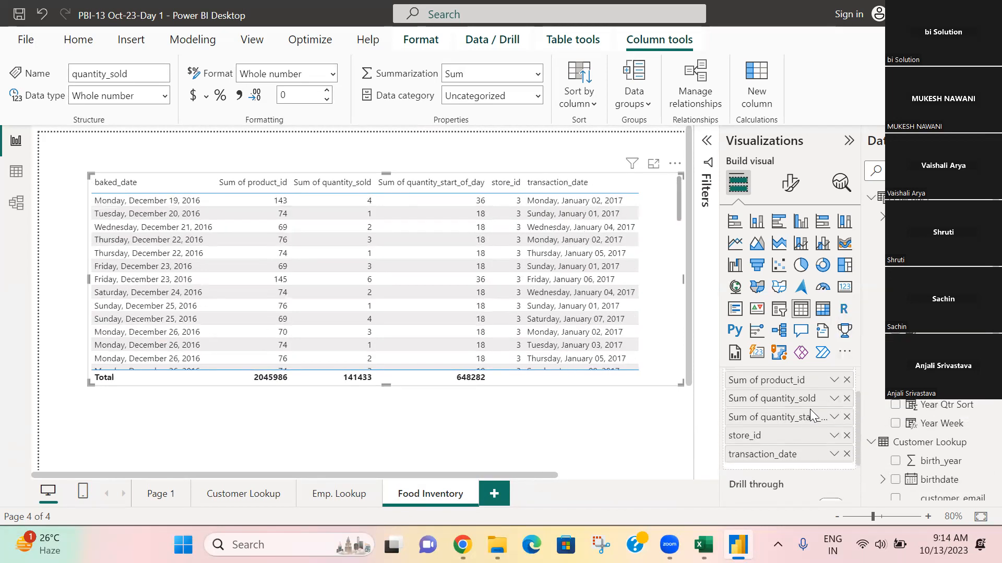
Examine the fields in the Food Inventory table's column list, from baked_date through transaction_date.
scroll(811, 415, "down", 1)
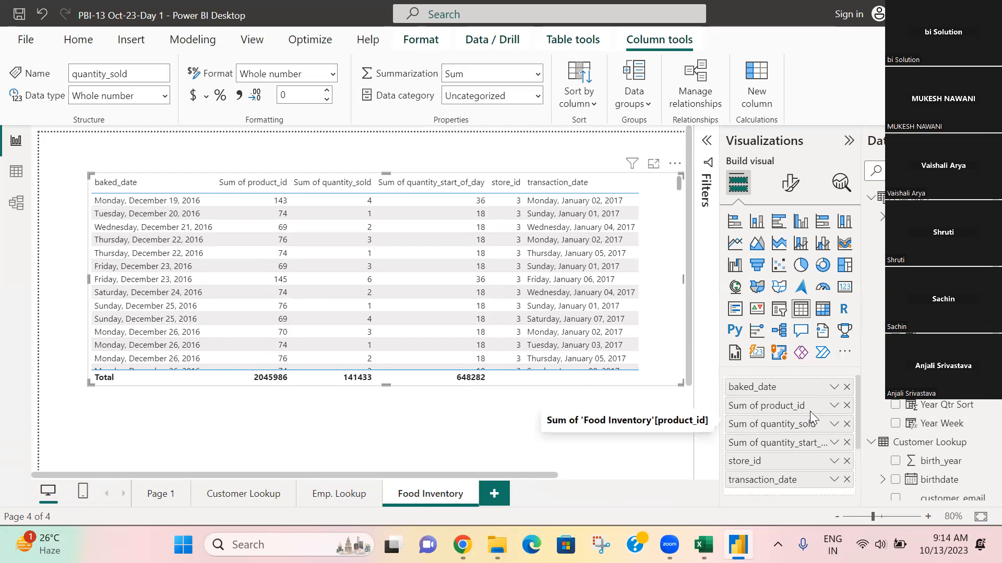
scroll(810, 412, "down", 3)
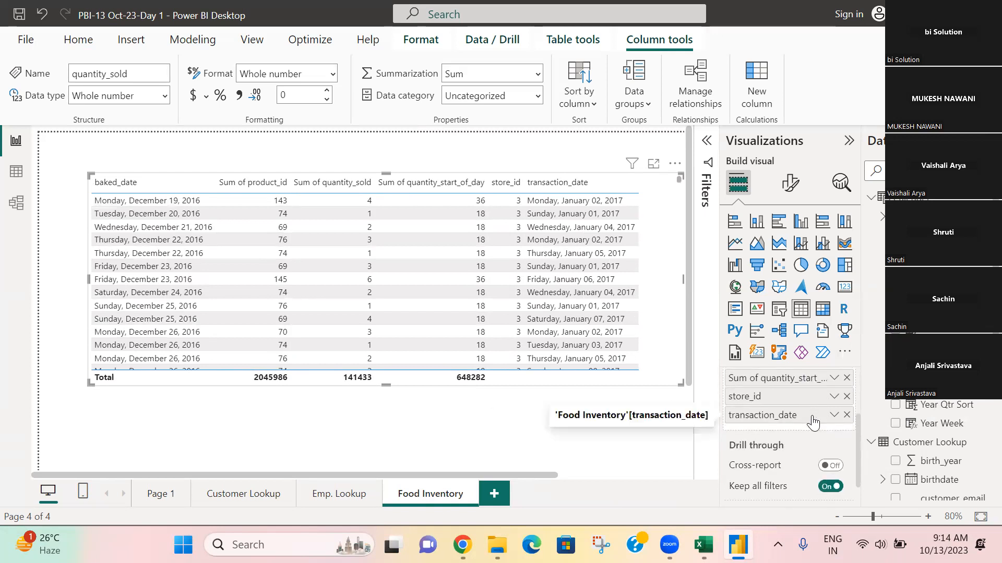
scroll(793, 429, "up", 4)
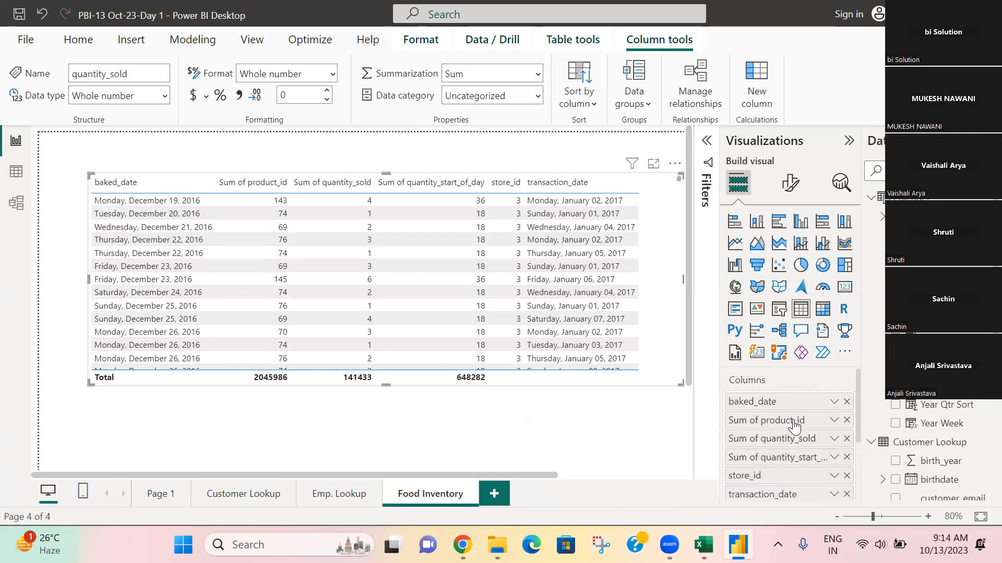
scroll(793, 426, "down", 4)
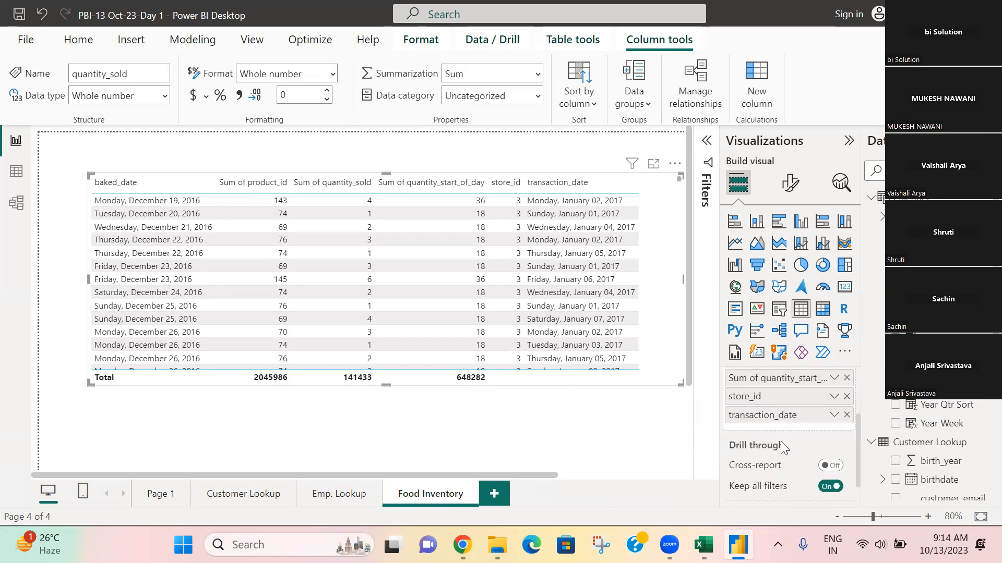
scroll(784, 410, "up", 4)
scroll(783, 413, "down", 3)
scroll(780, 425, "up", 2)
scroll(791, 403, "up", 1)
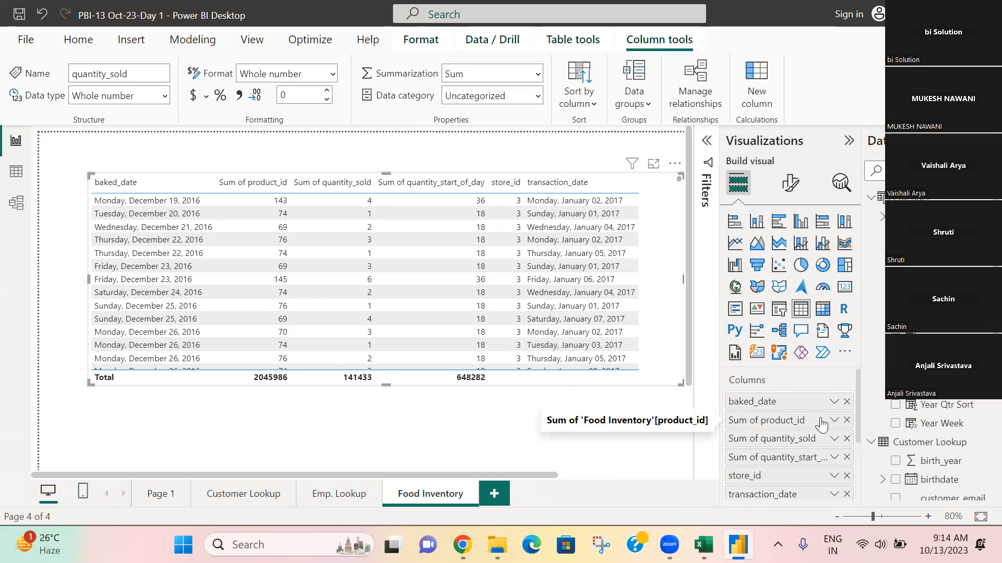
scroll(814, 422, "down", 1)
scroll(821, 424, "down", 1)
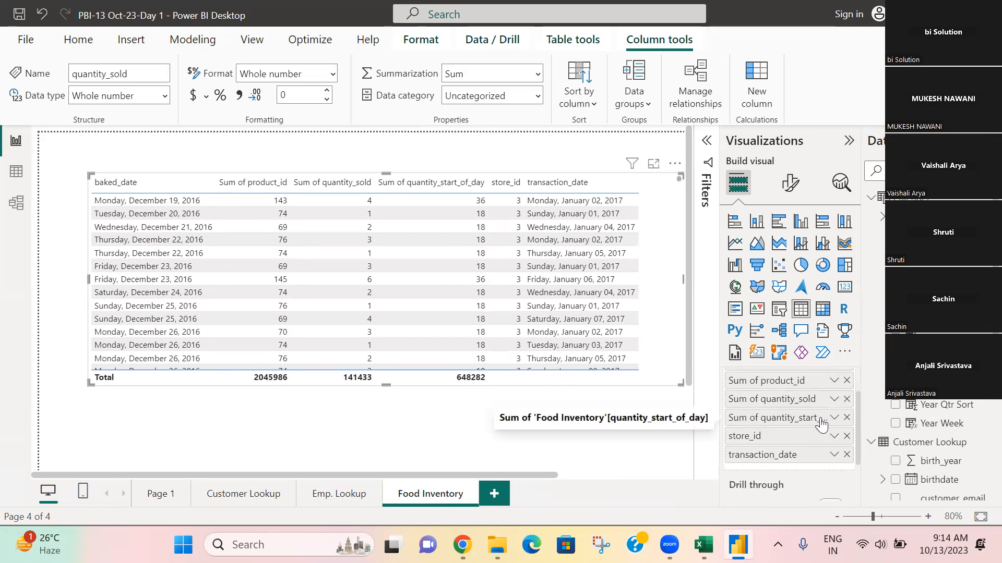
scroll(777, 405, "down", 2)
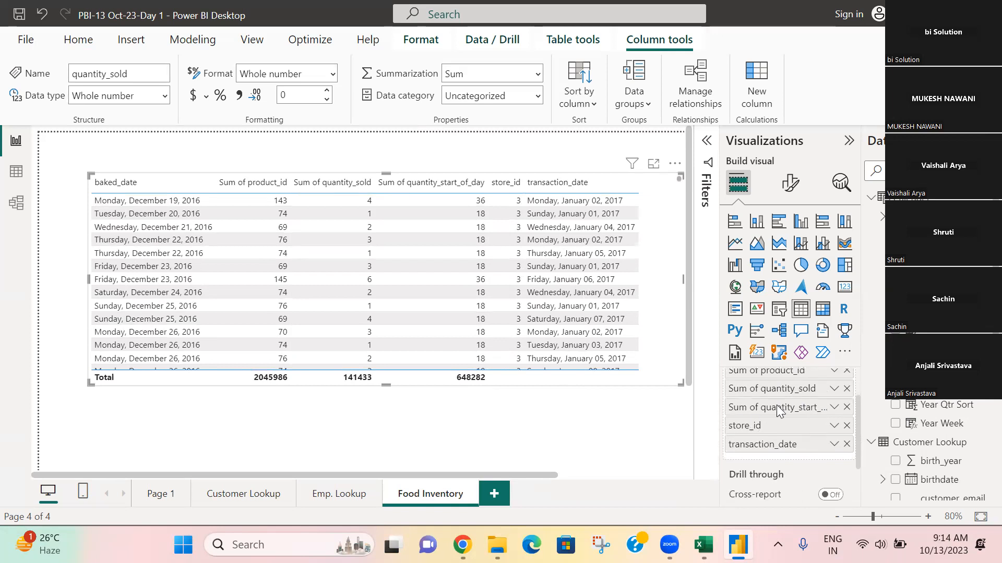
scroll(780, 401, "up", 3)
scroll(779, 402, "down", 1)
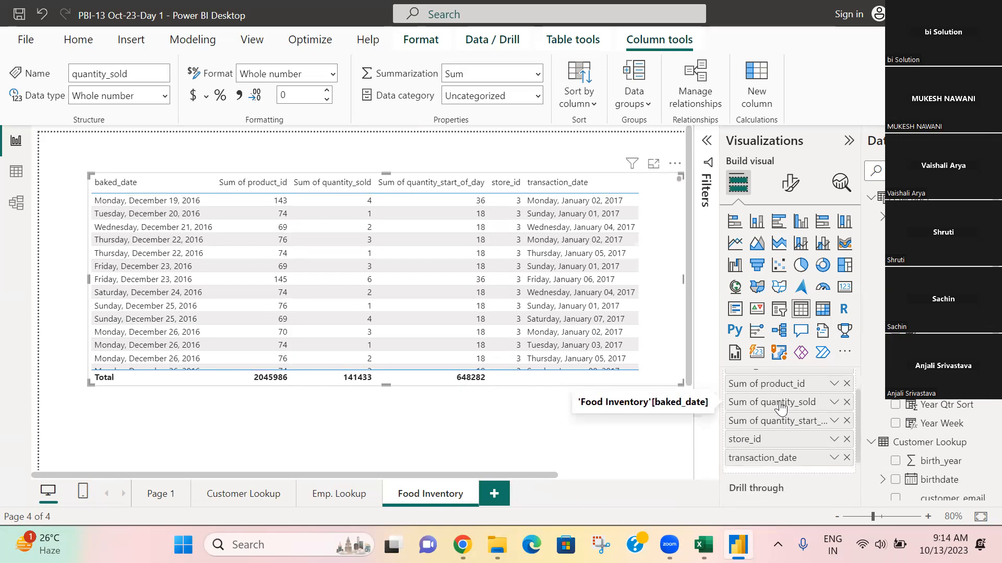
scroll(780, 408, "down", 2)
scroll(786, 412, "up", 5)
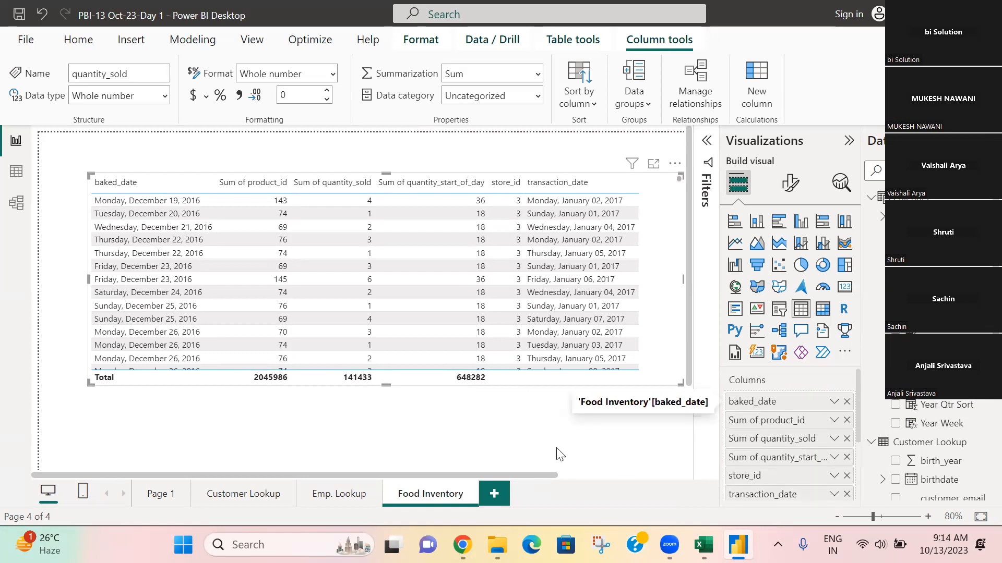
scroll(814, 427, "down", 3)
scroll(814, 429, "up", 2)
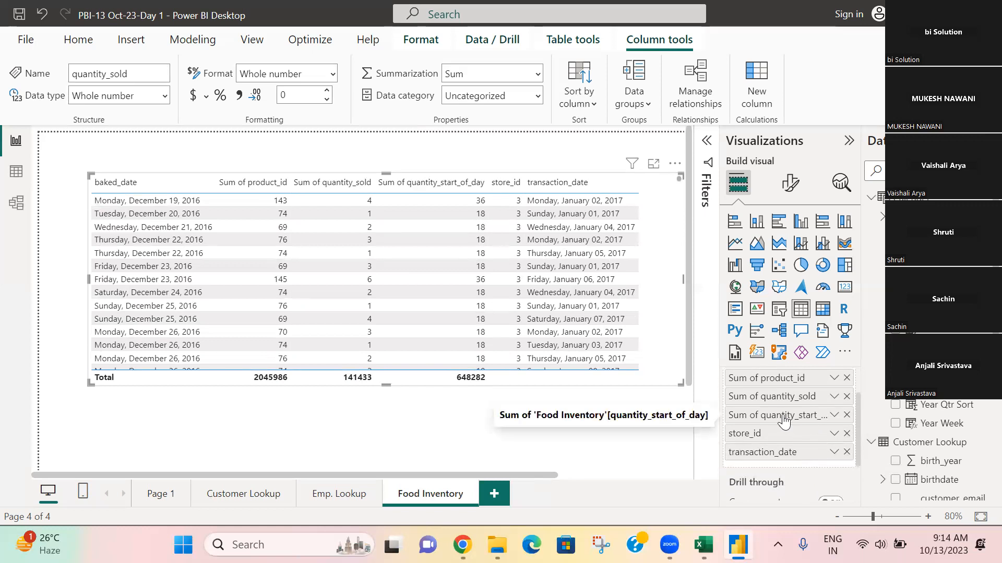
scroll(788, 423, "up", 2)
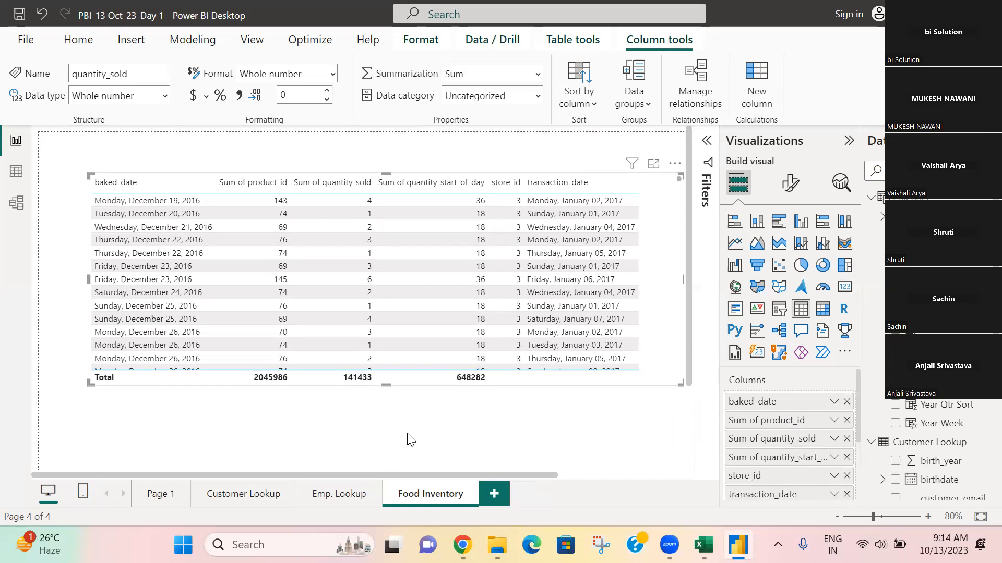
Add a blank report page after Food Inventory and return to Food Inventory to review the table's rows.
left_click(492, 494)
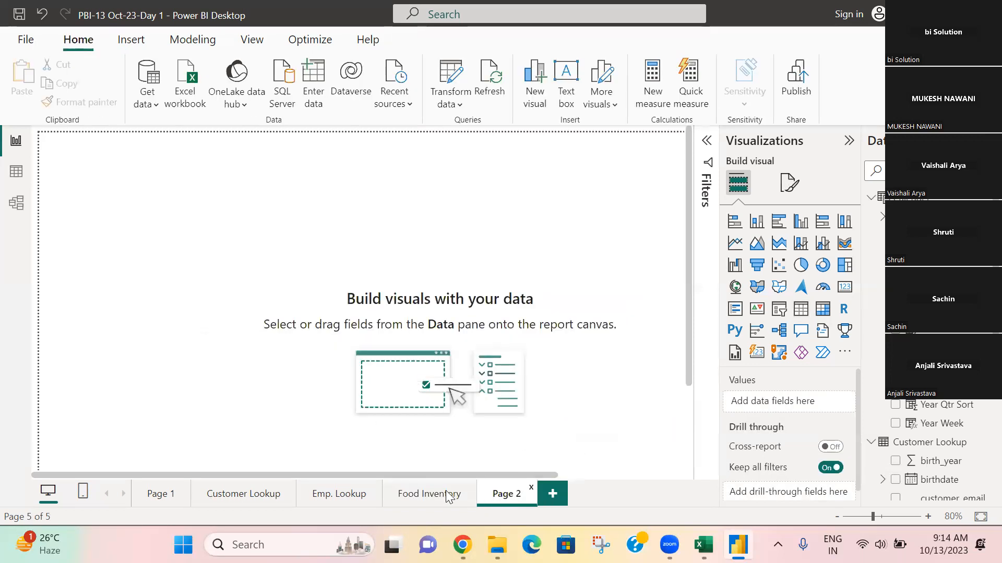
left_click(430, 498)
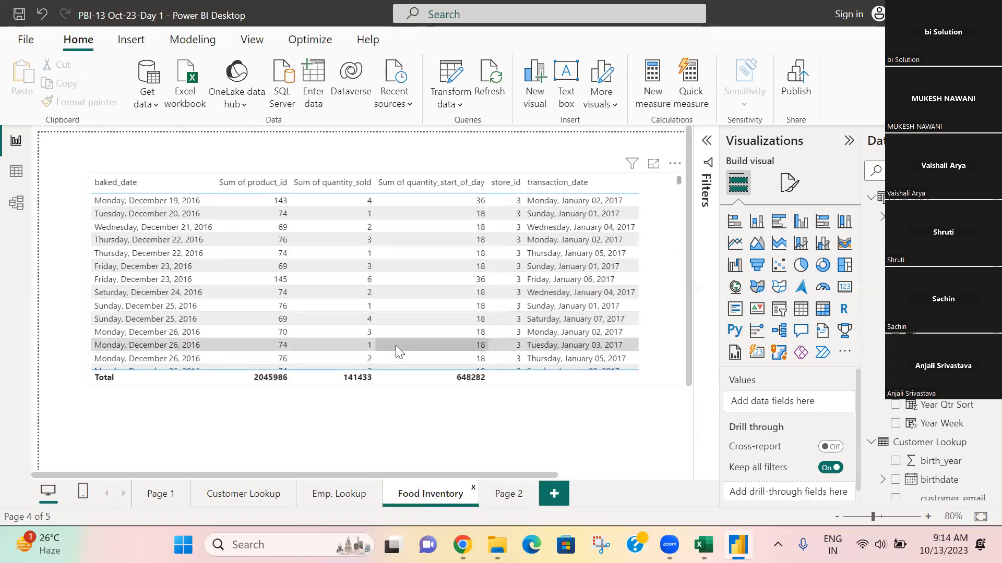
scroll(462, 309, "down", 8)
scroll(462, 329, "down", 10)
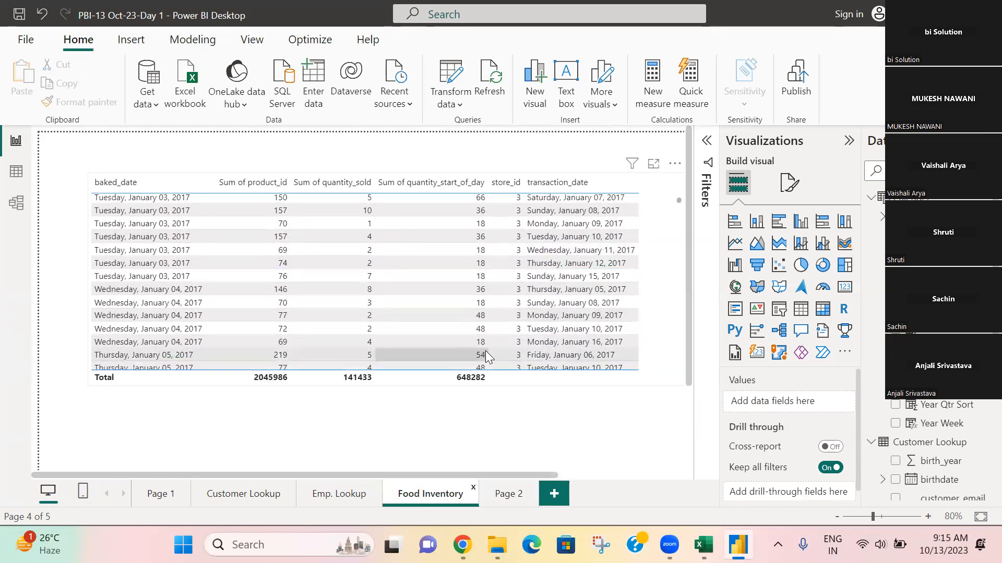
scroll(488, 358, "up", 2)
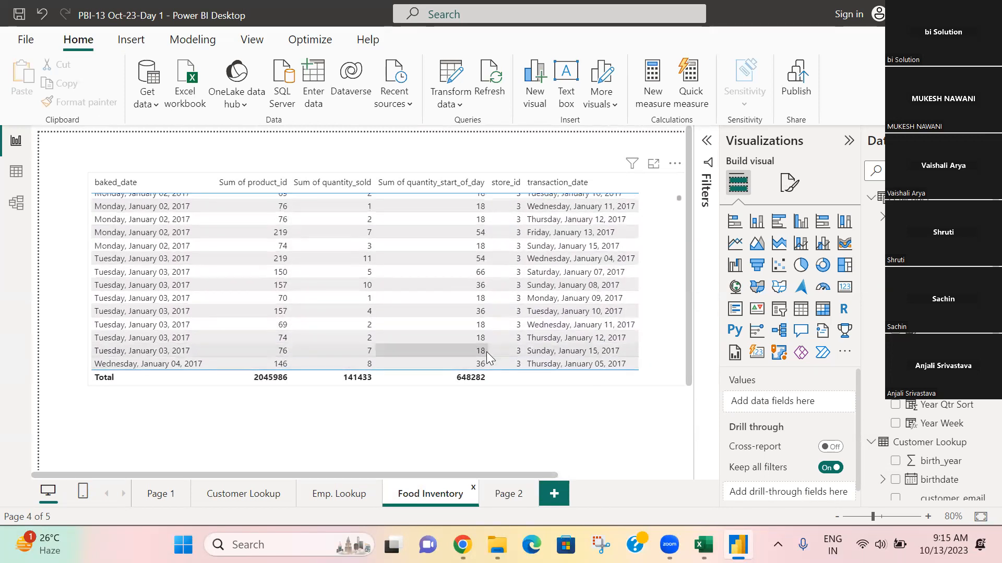
Turn off summarization for product_id and quantity_sold in the Food Inventory table so their individual values are listed.
left_click(389, 273)
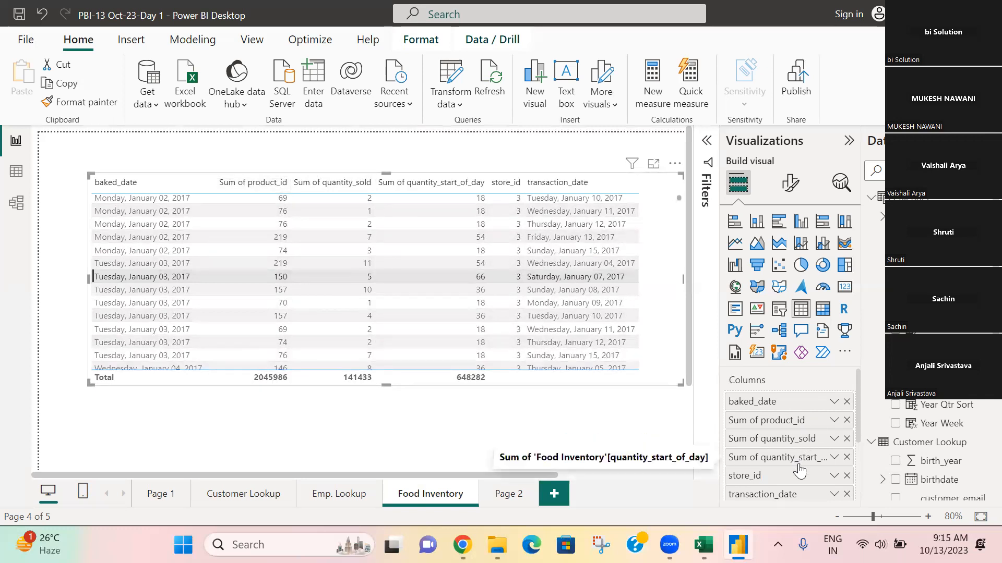
left_click(834, 420)
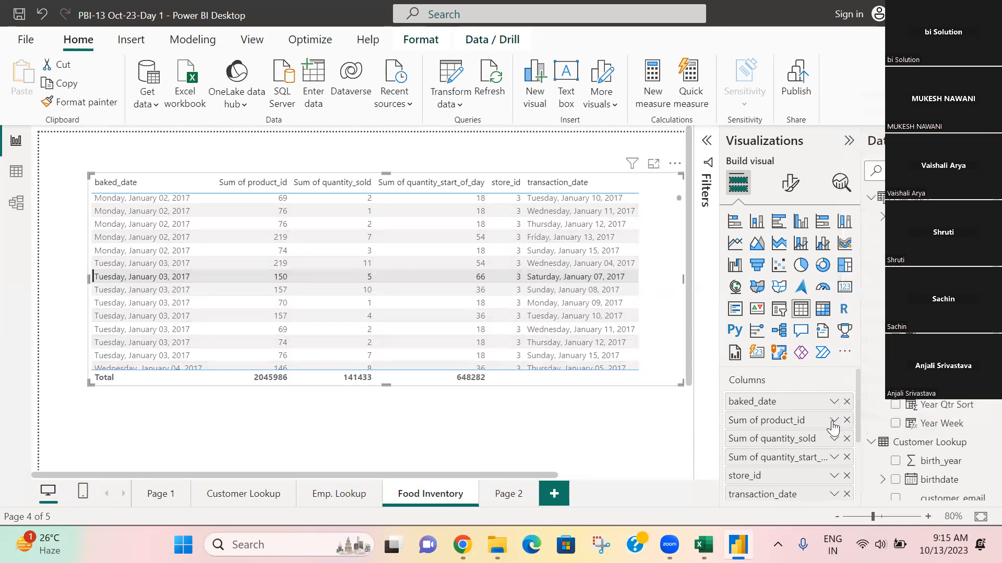
left_click(872, 208)
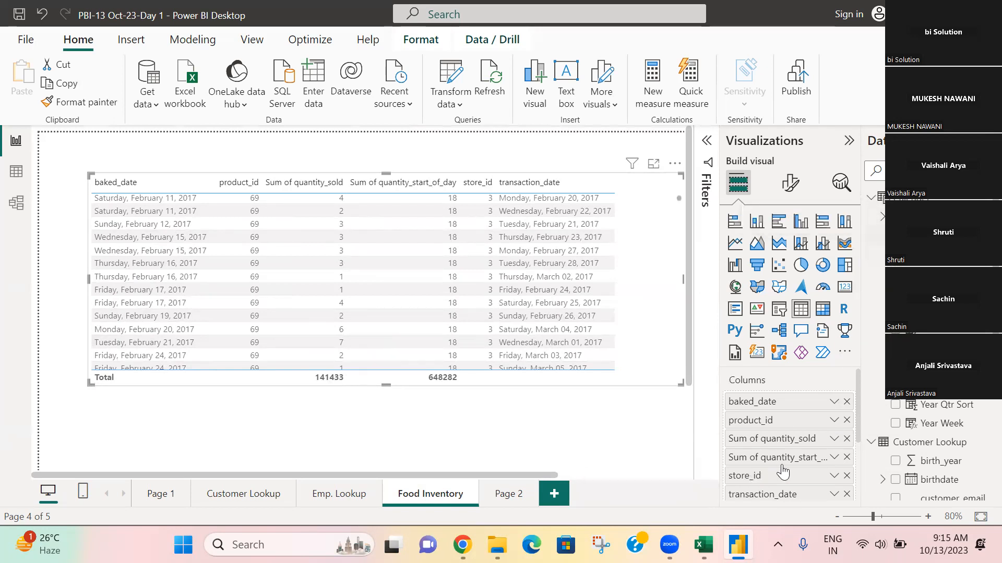
left_click(834, 440)
left_click(867, 227)
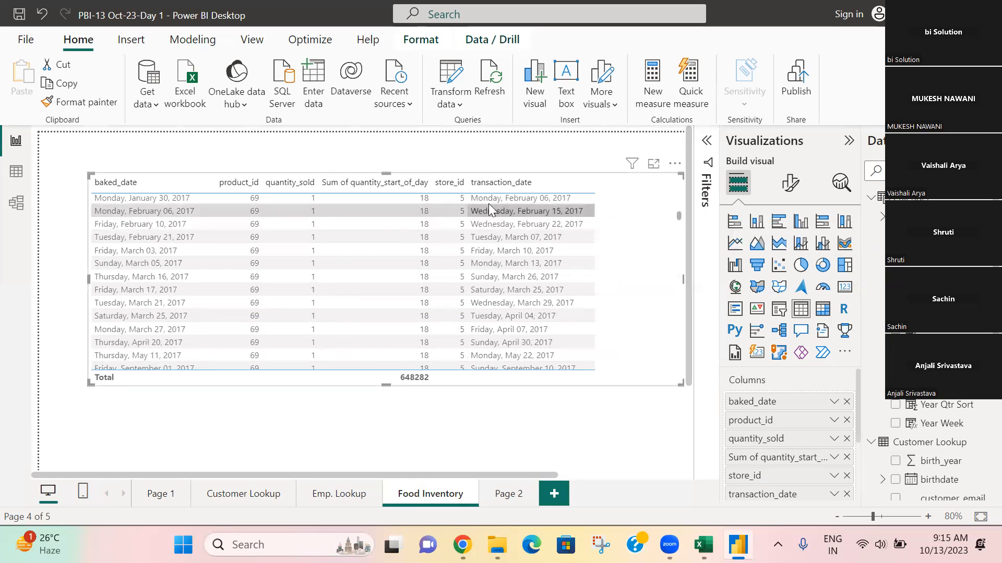
Turn off summarization for quantity_start_of_day in the Food Inventory table and review the individual rows.
left_click(835, 457)
left_click(876, 246)
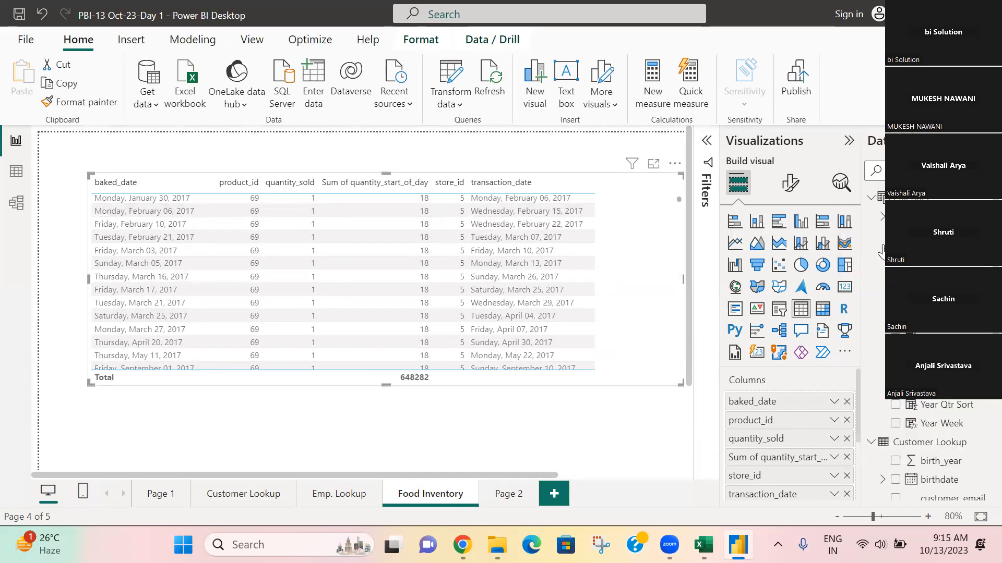
scroll(545, 313, "down", 10)
scroll(551, 363, "down", 15)
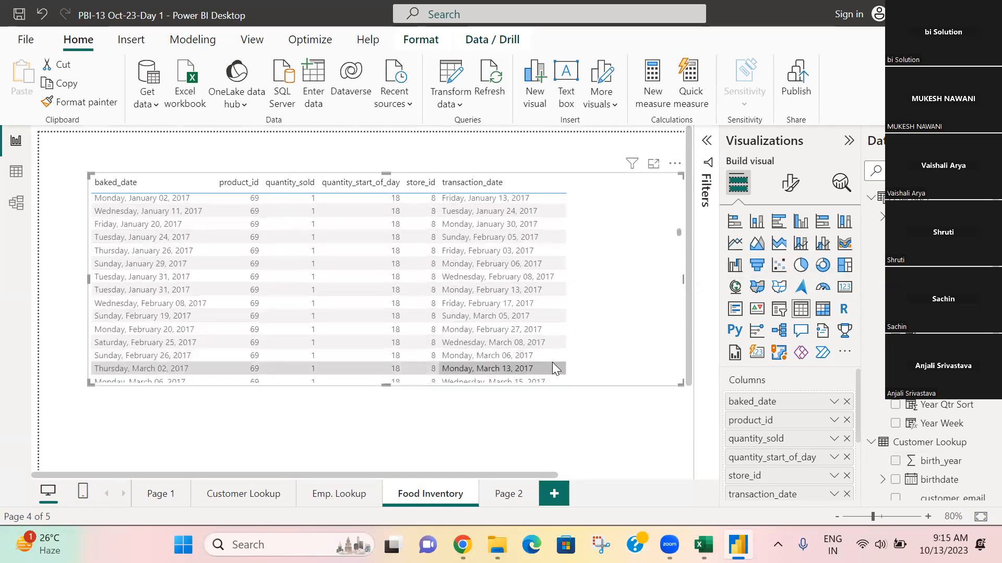
scroll(552, 363, "down", 10)
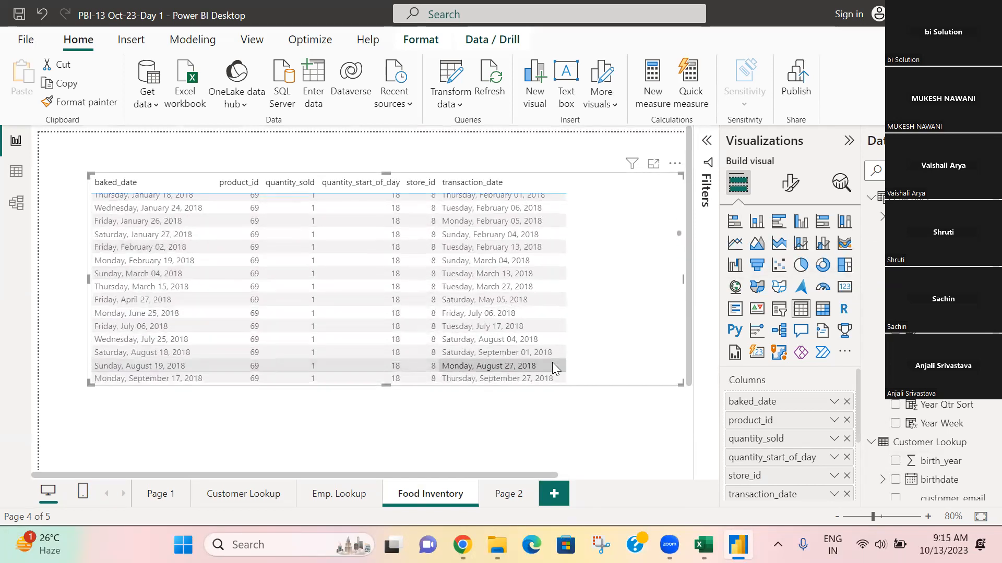
scroll(553, 368, "down", 10)
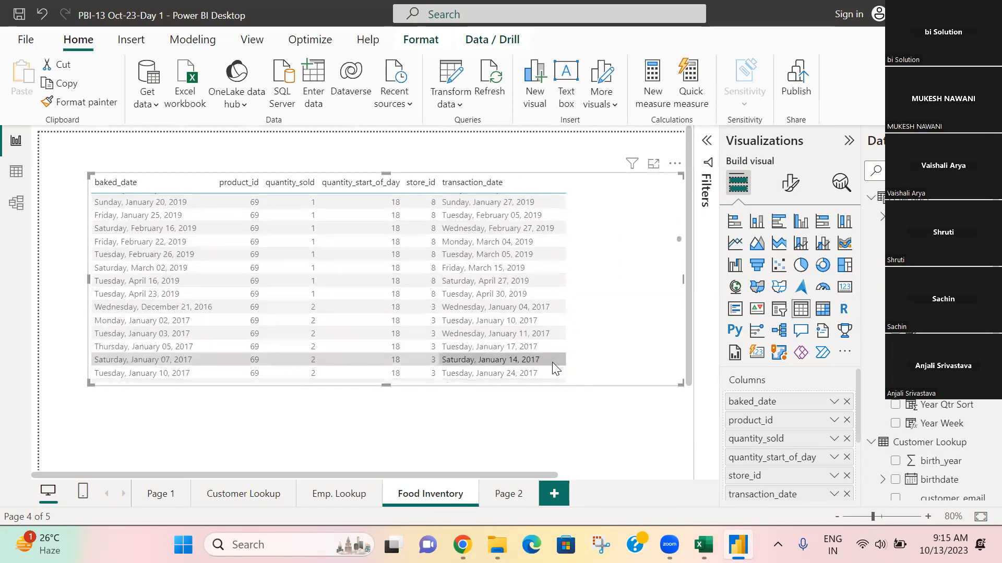
scroll(552, 362, "down", 2)
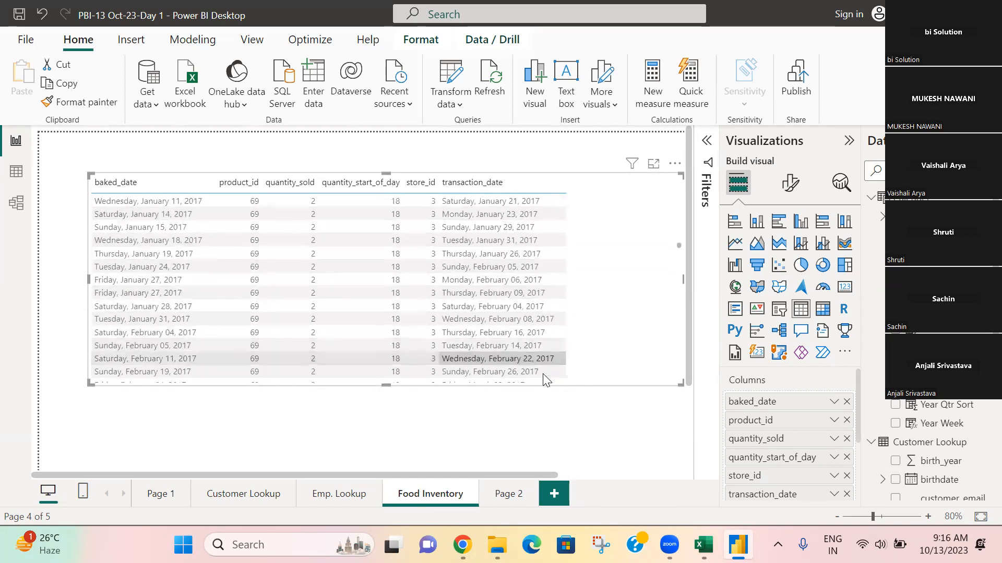
Collapse the Food Inventory table's field list to reach the remaining source tables.
right_click(490, 500)
left_click(537, 441)
scroll(945, 476, "down", 2)
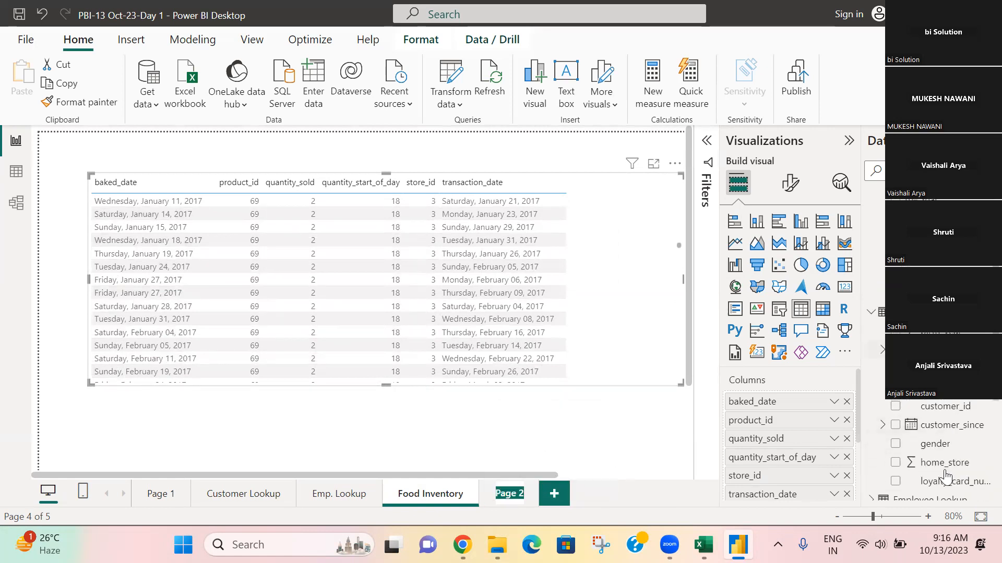
scroll(945, 476, "down", 2)
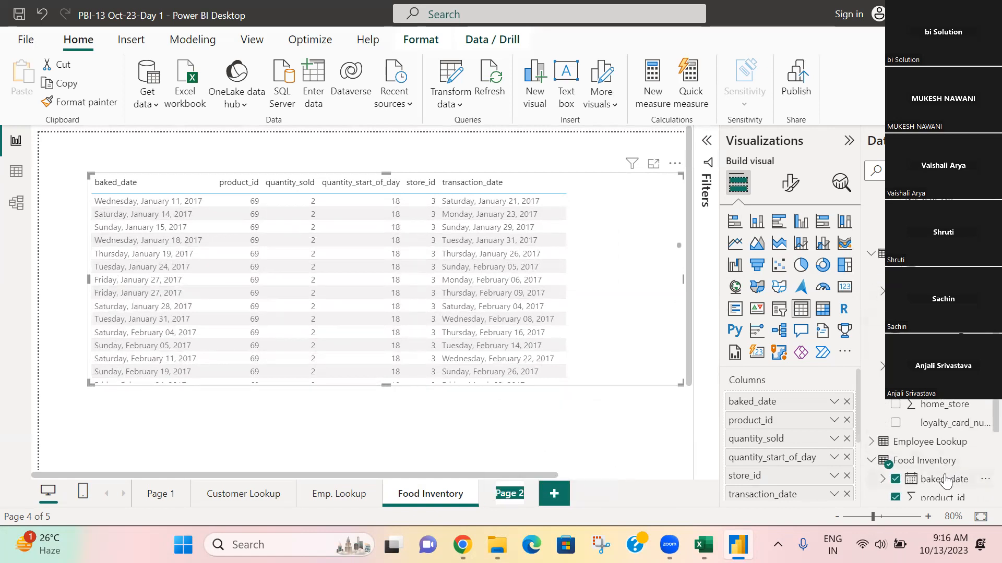
left_click(870, 461)
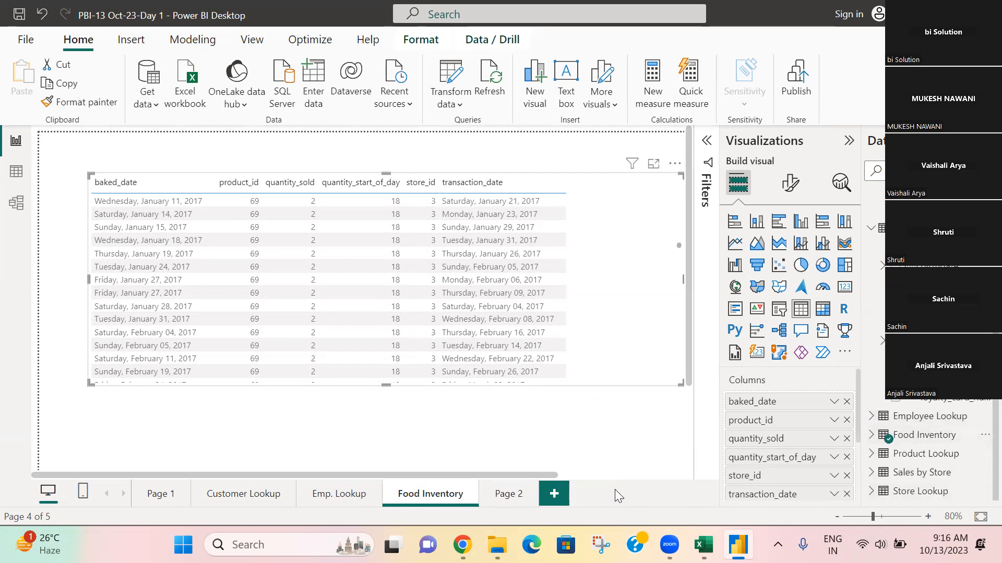
Rename the blank report page Page 2 as Product Lookup.
right_click(521, 499)
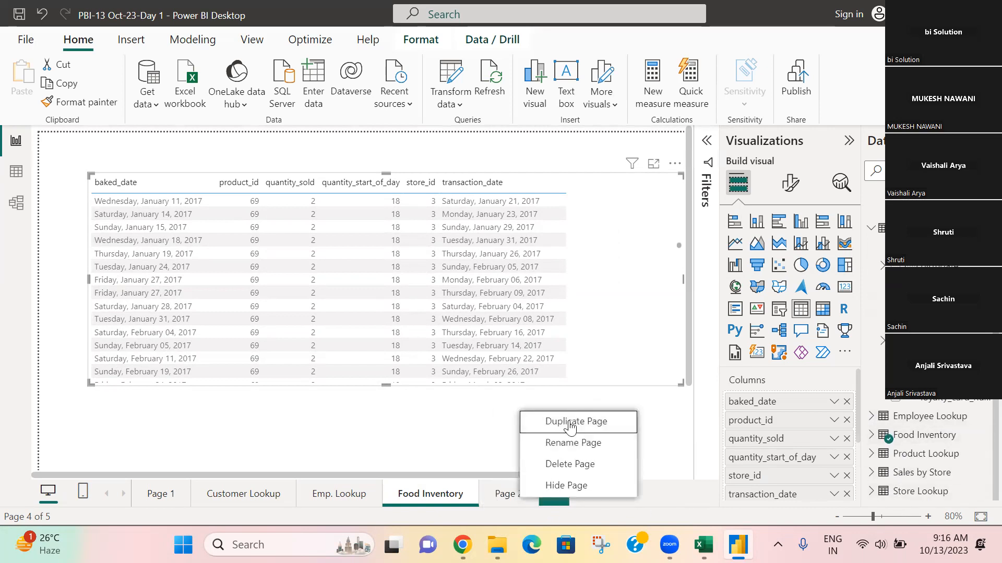
left_click(514, 498)
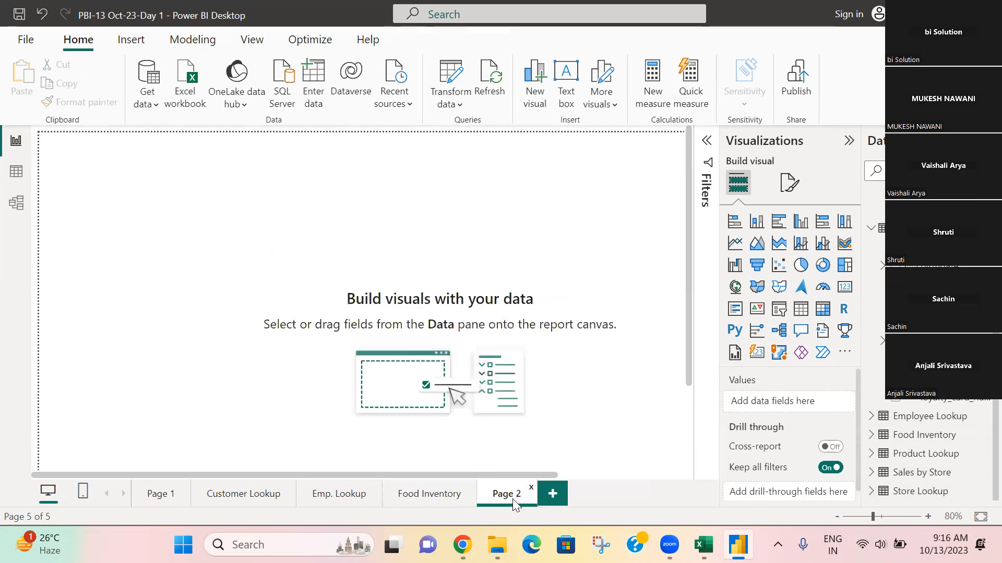
right_click(512, 497)
left_click(549, 446)
type("Pro")
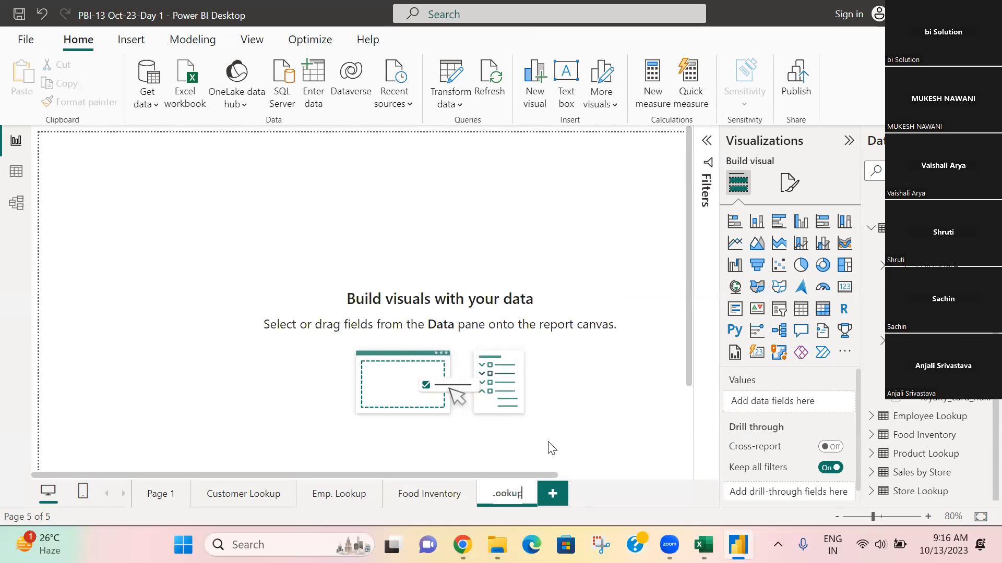
type("duct Lookup")
key("Return")
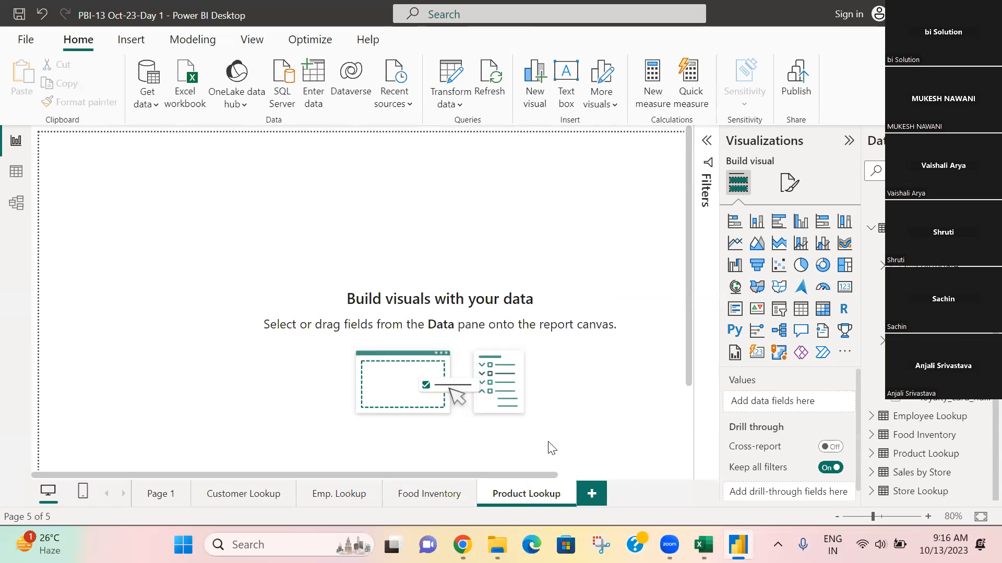
Insert an empty table visual on the Product Lookup page and expand the Product Lookup source table's field list.
left_click(801, 310)
left_click_drag(157, 257, 380, 305)
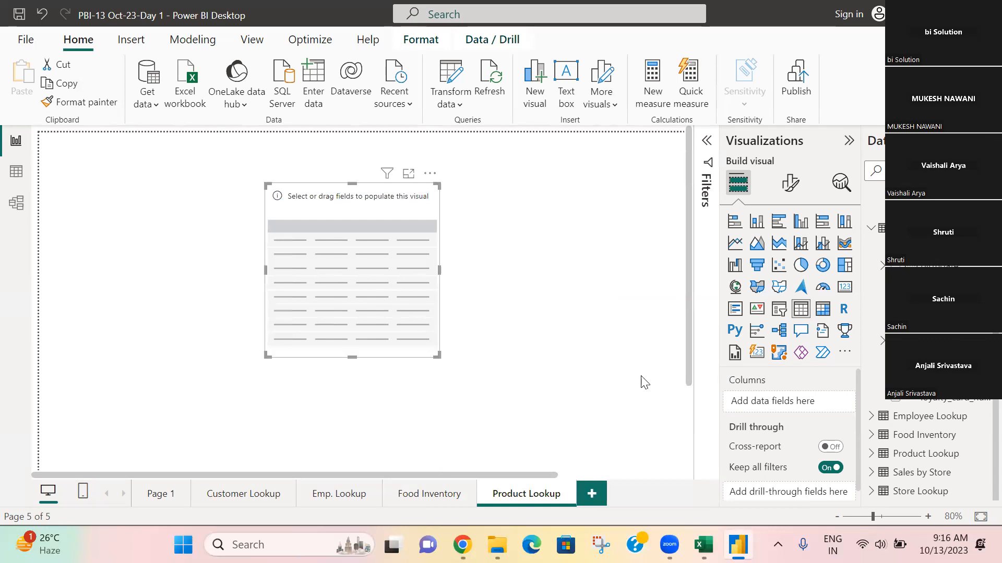
scroll(896, 468, "up", 1)
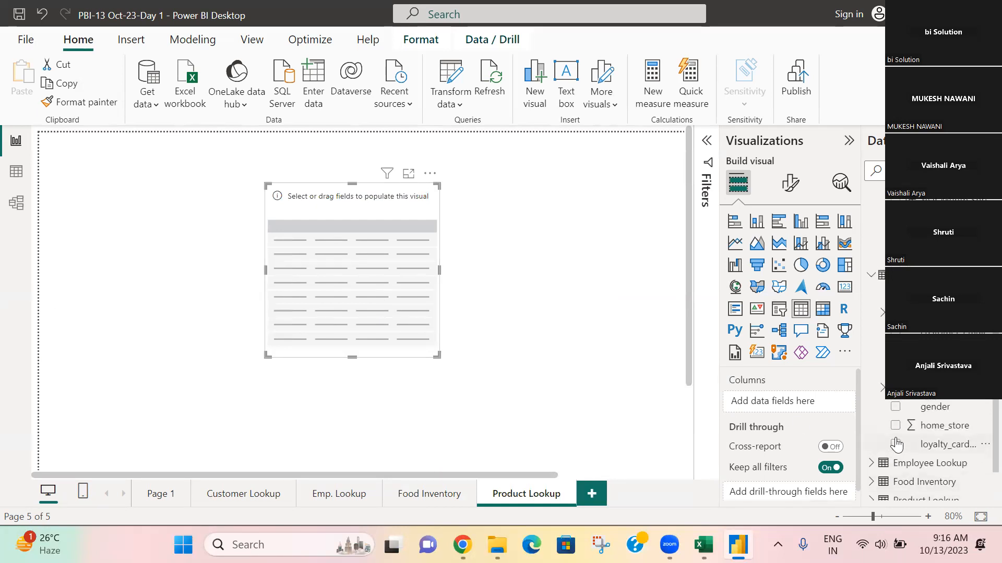
left_click(879, 283)
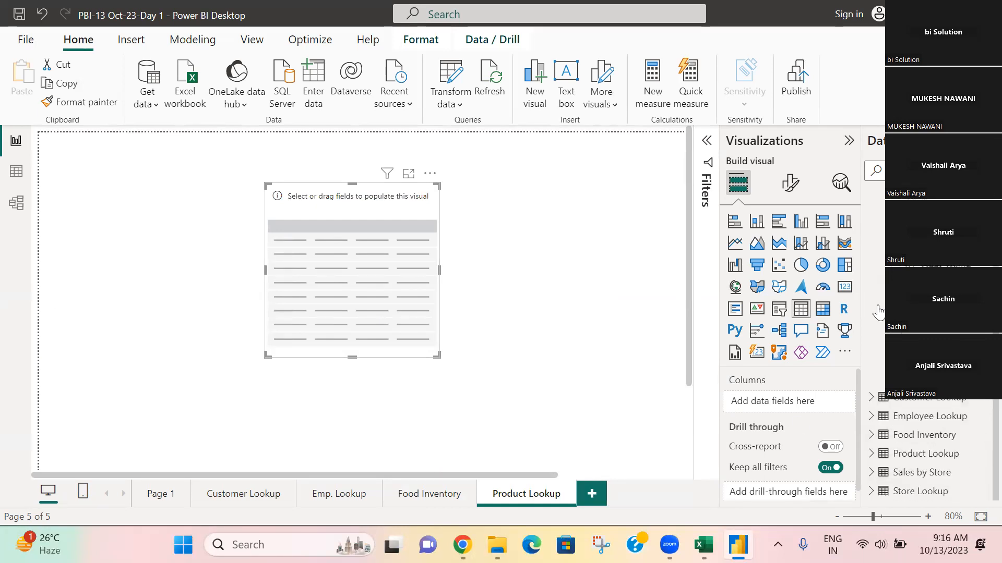
left_click(881, 453)
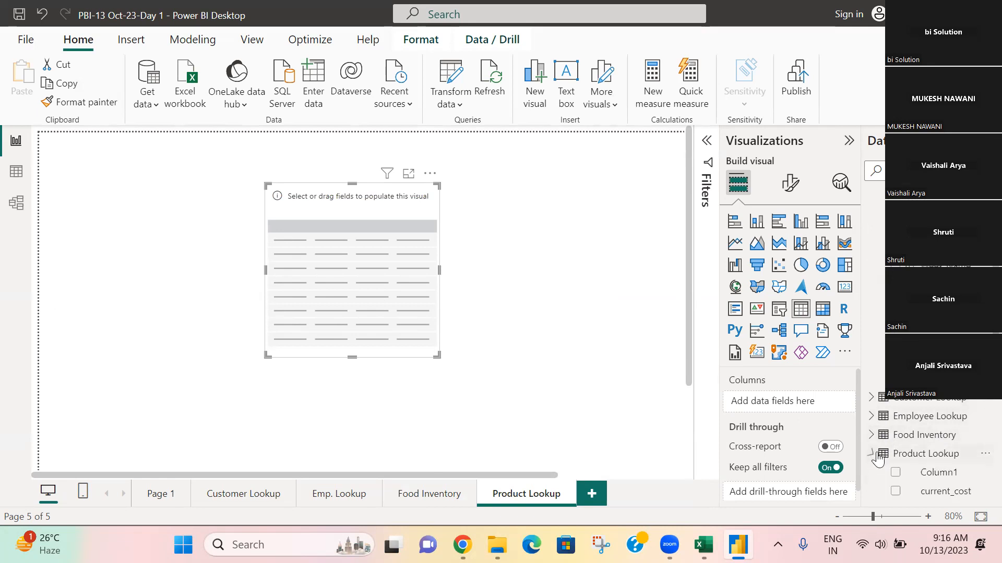
Add Column1, current_cost, current_retail_price, current_wholesale_price and new_product_yn to the new table.
left_click(895, 285)
left_click(895, 303)
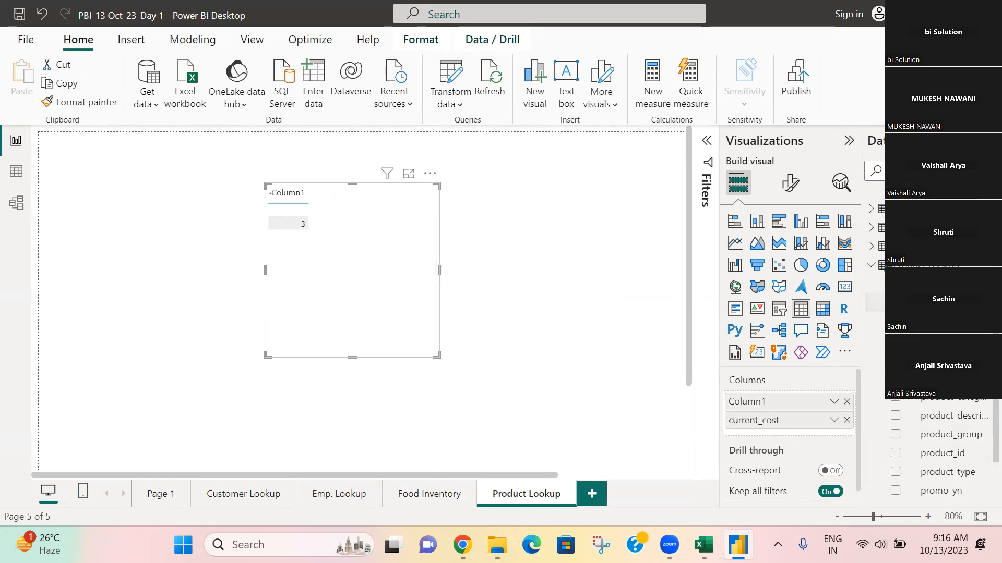
left_click(895, 322)
left_click(895, 341)
left_click(896, 359)
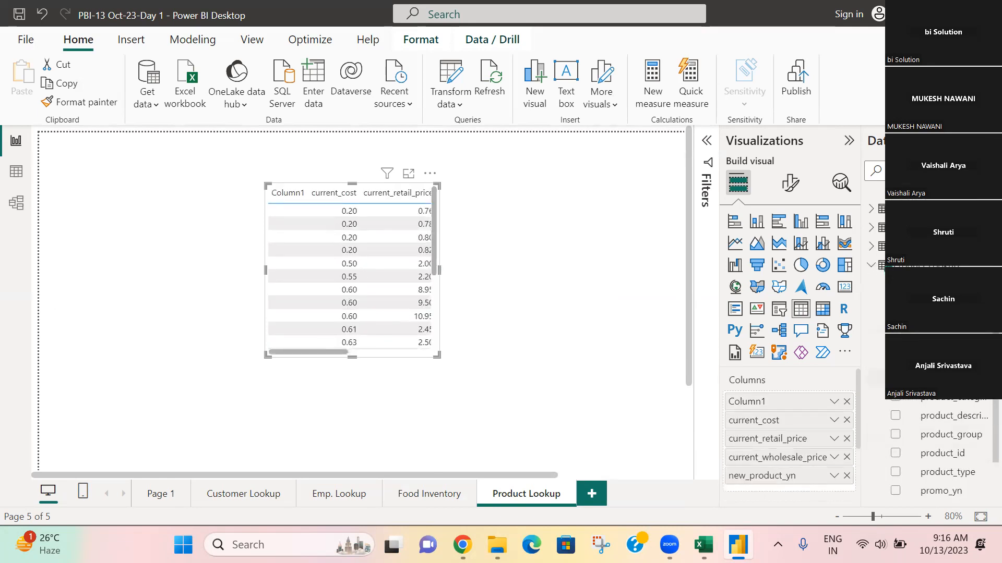
Add the remaining Product Lookup fields to the table, from product and product_category through tax_exempt_yn and unit_of_measure.
left_click(895, 378)
left_click(896, 415)
left_click(895, 434)
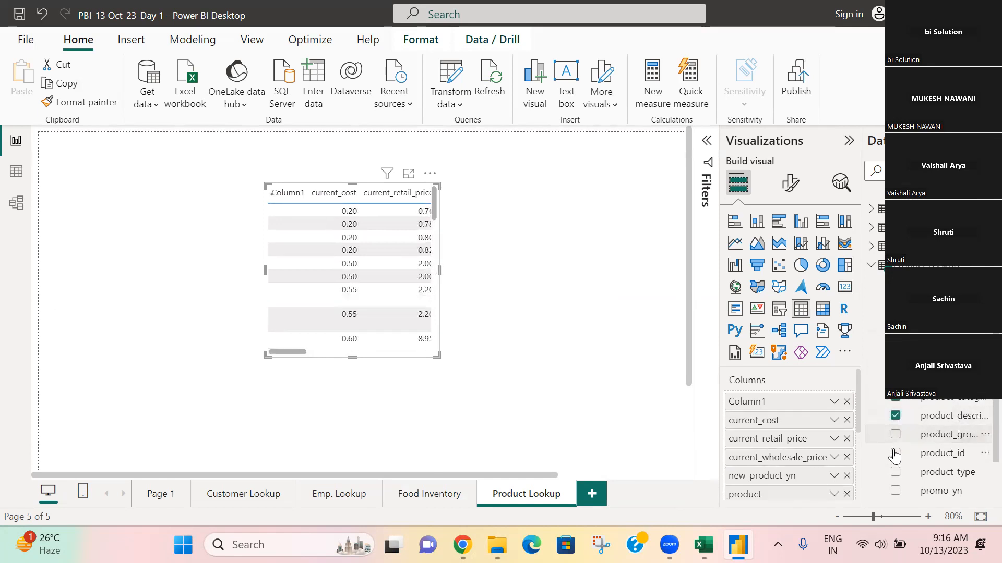
left_click(896, 453)
left_click(896, 472)
left_click(895, 490)
scroll(895, 490, "down", 2)
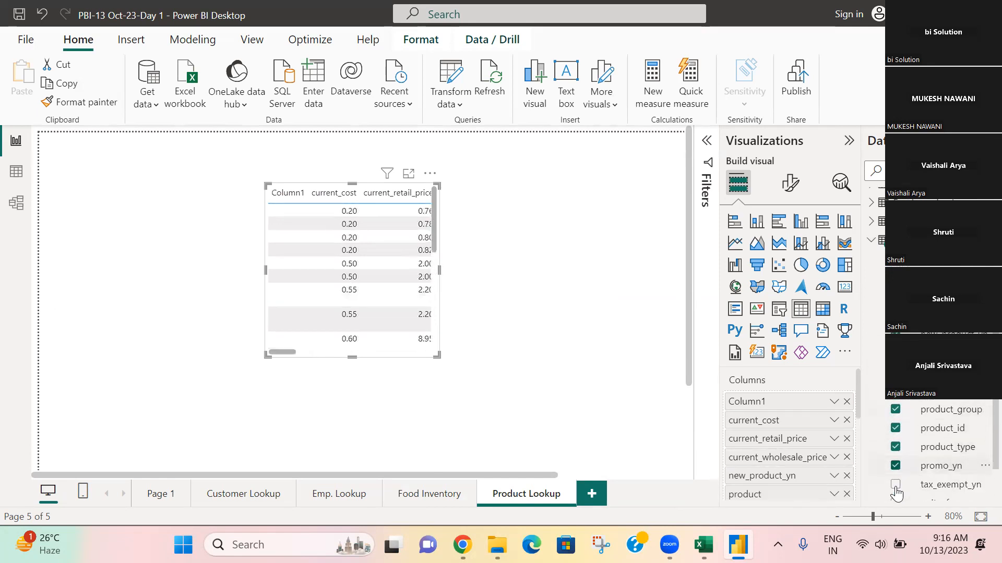
left_click(895, 434)
left_click(895, 453)
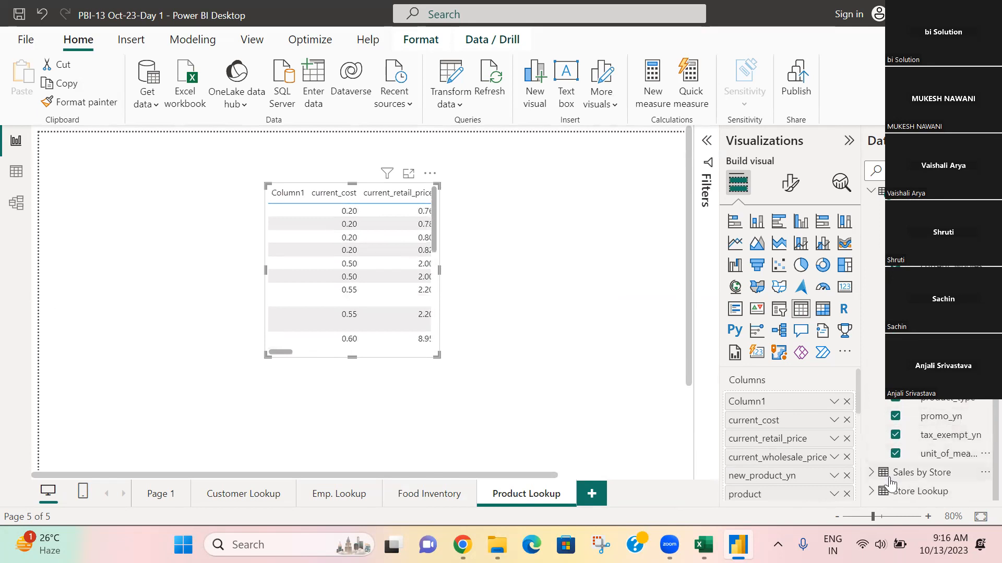
Enlarge the Product Lookup table to span most of the page and zoom the report view to 70%.
left_click_drag(437, 357, 675, 407)
left_click_drag(267, 182, 42, 154)
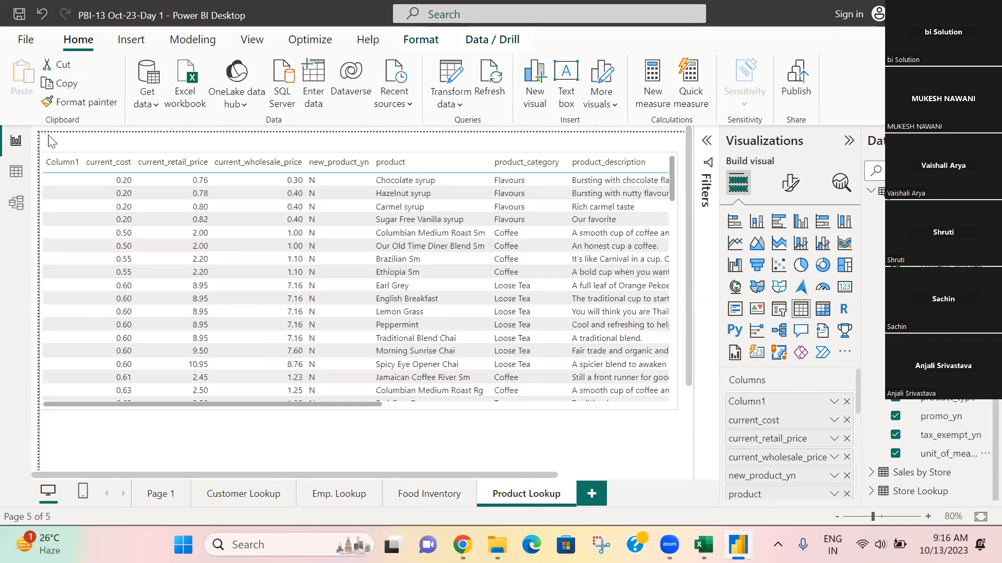
scroll(397, 255, "down", 2)
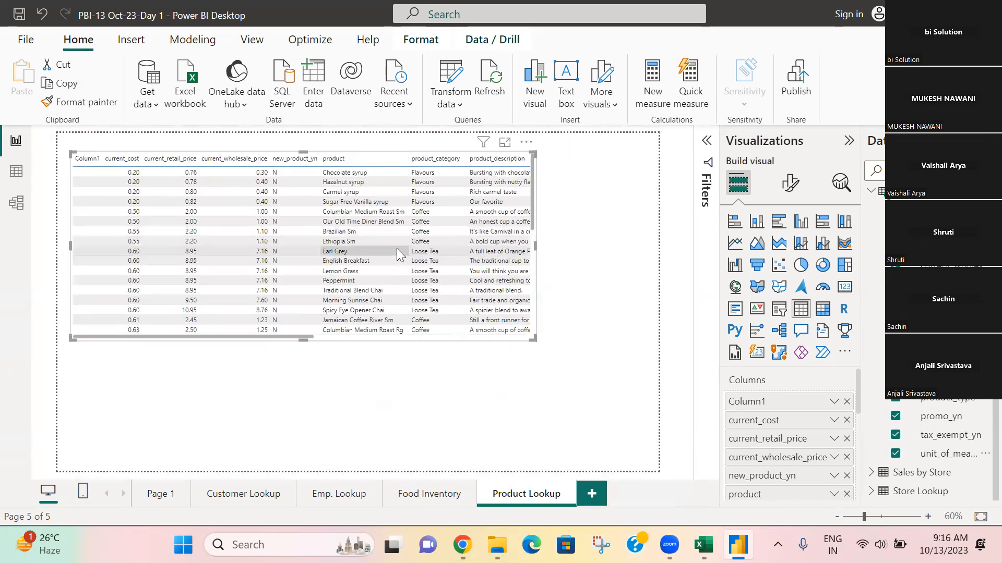
scroll(397, 254, "up", 1)
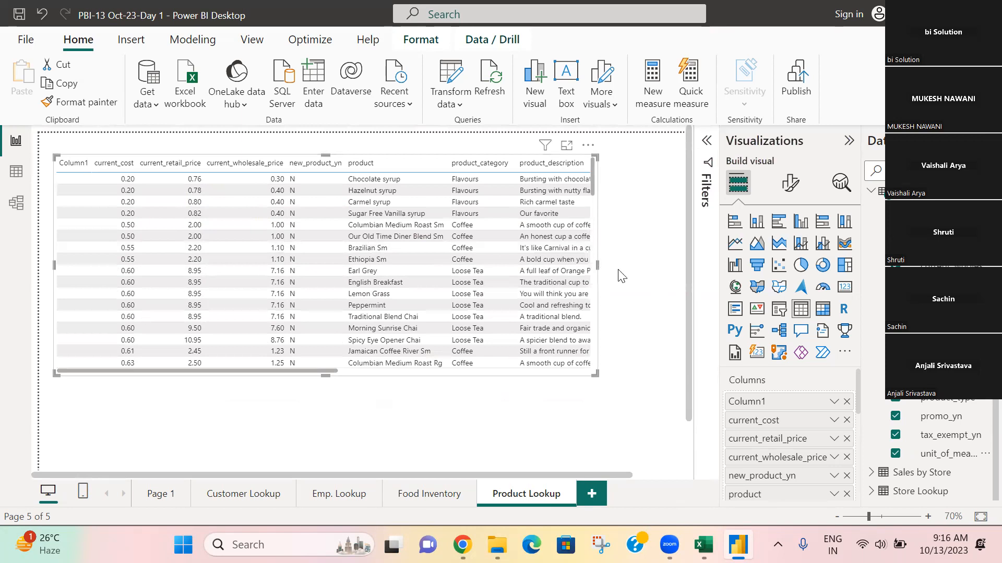
left_click_drag(620, 276, 667, 282)
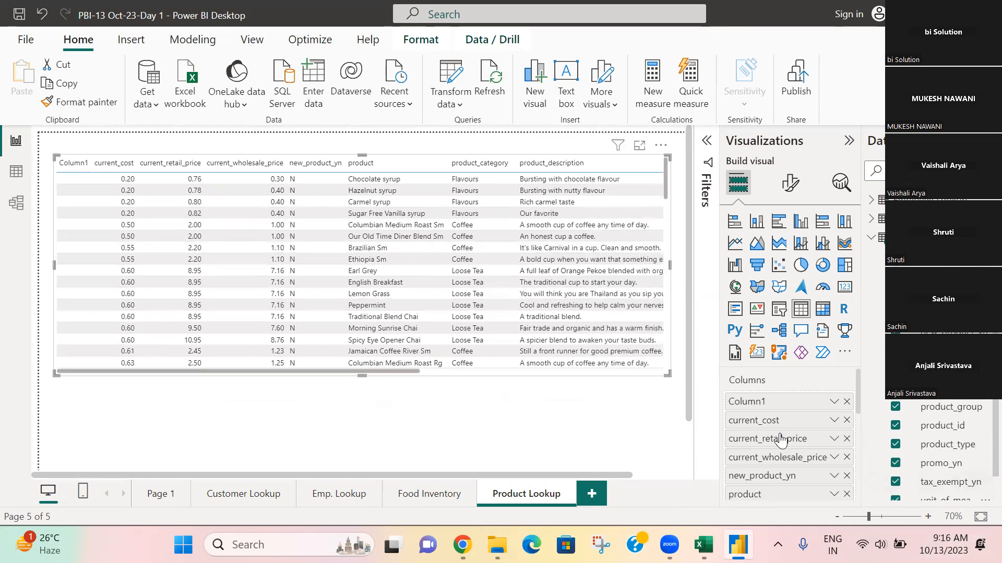
Examine the fields in the Product Lookup table's column list, from Column1 through unit_of_measure.
scroll(787, 444, "down", 3)
scroll(797, 448, "down", 4)
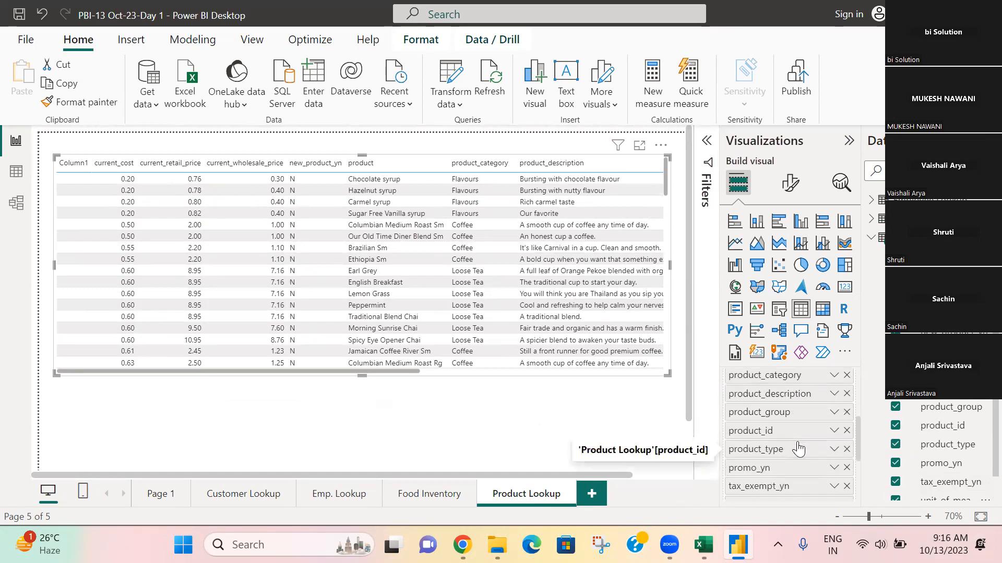
scroll(798, 449, "down", 3)
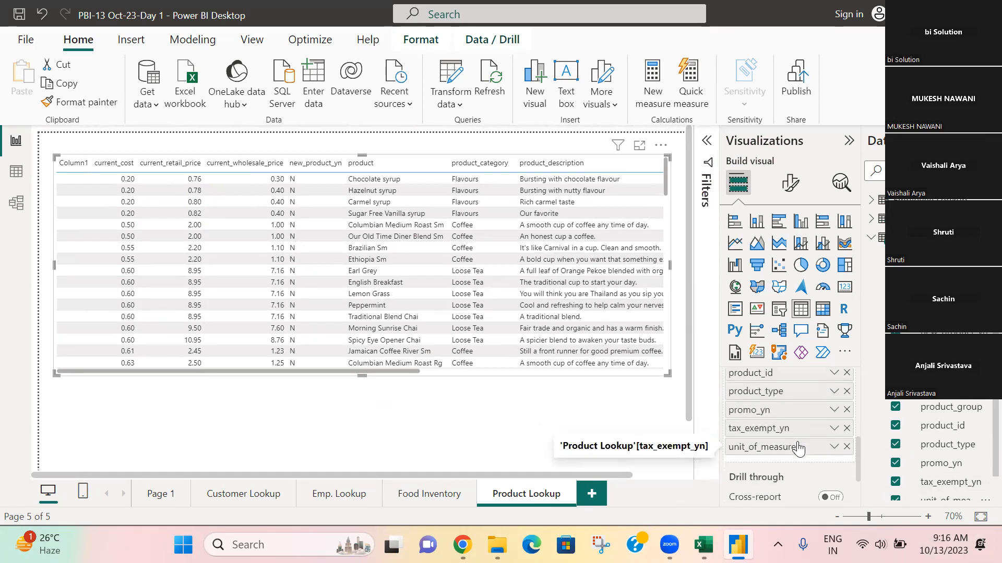
scroll(797, 443, "up", 9)
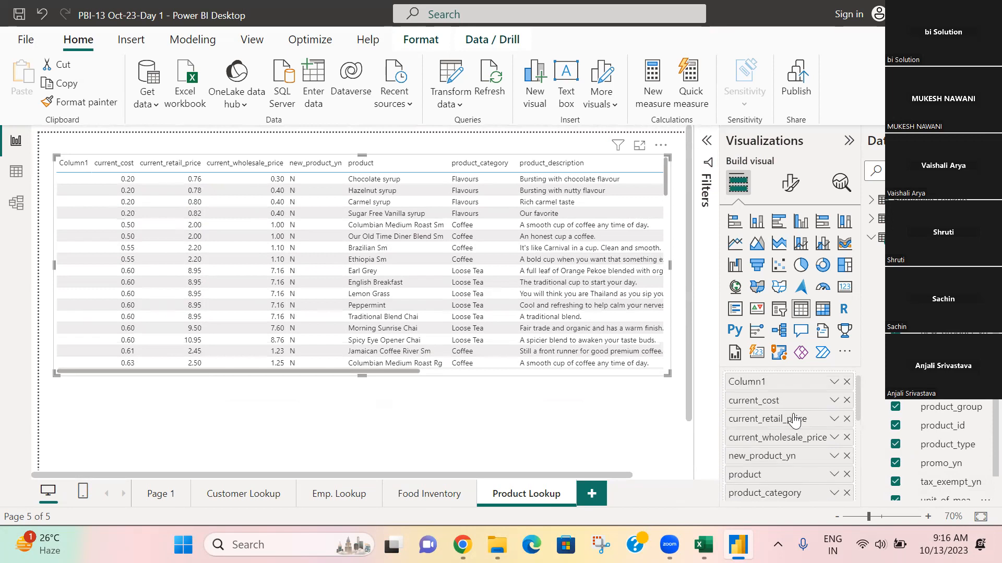
scroll(794, 420, "up", 1)
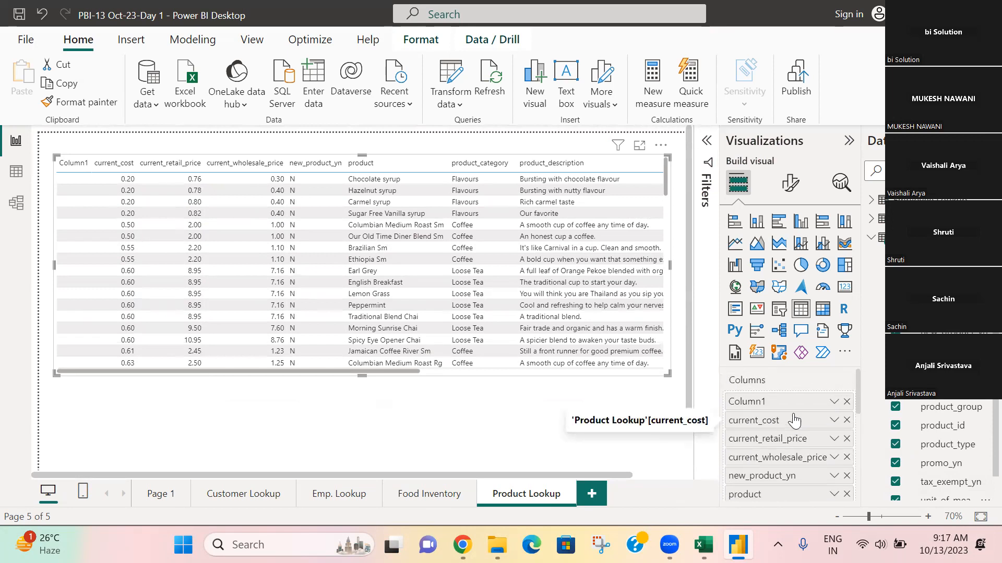
scroll(794, 420, "down", 3)
scroll(794, 420, "down", 6)
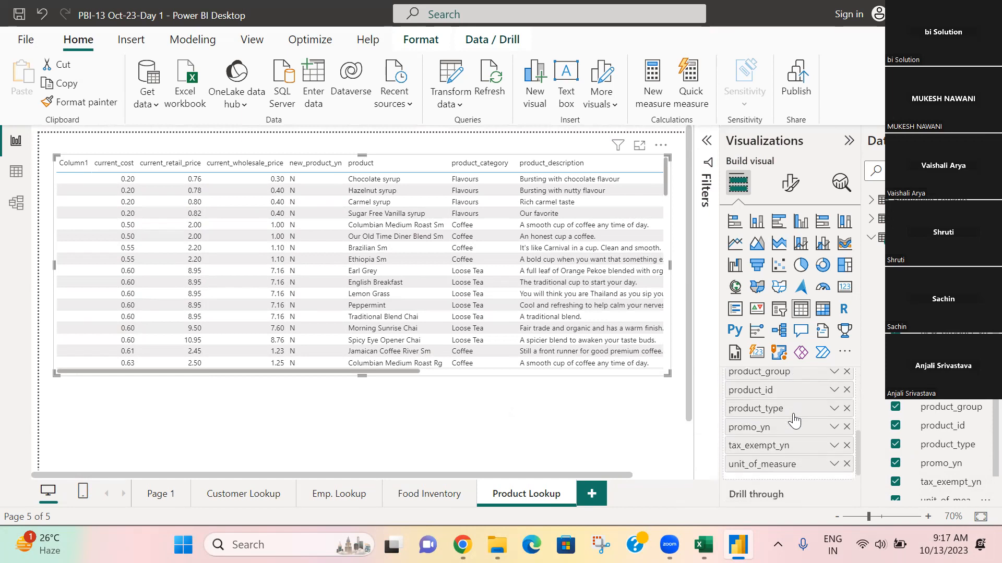
scroll(794, 420, "down", 2)
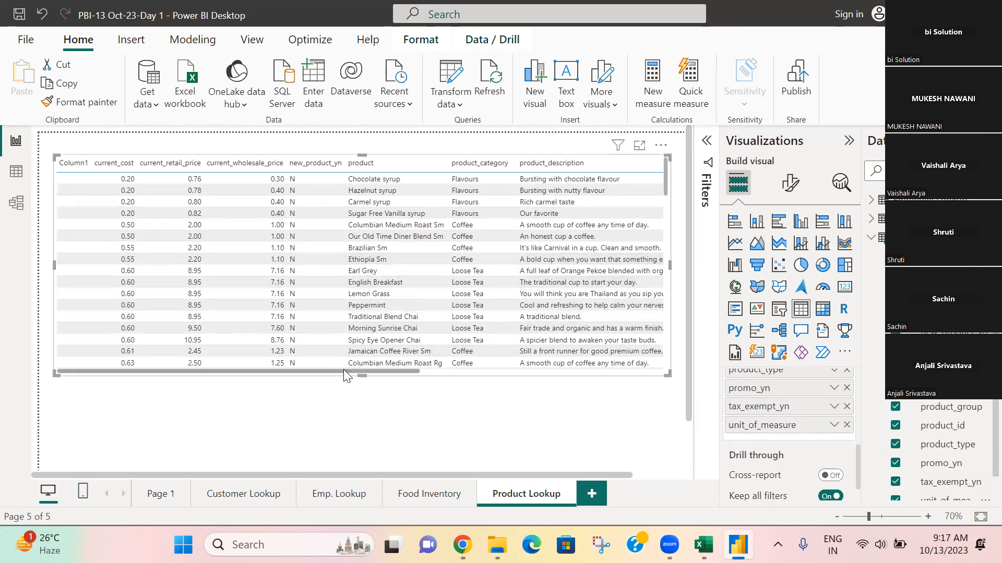
Move the Product Lookup table into the page's upper-left corner while reviewing its rows and columns across to unit_of_measure.
left_click_drag(350, 371, 594, 371)
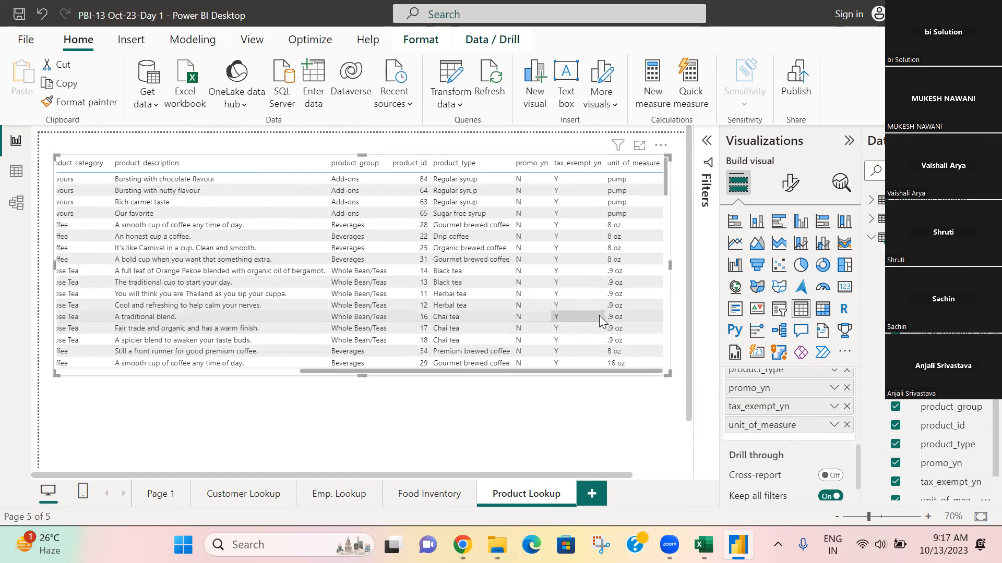
scroll(599, 315, "down", 10)
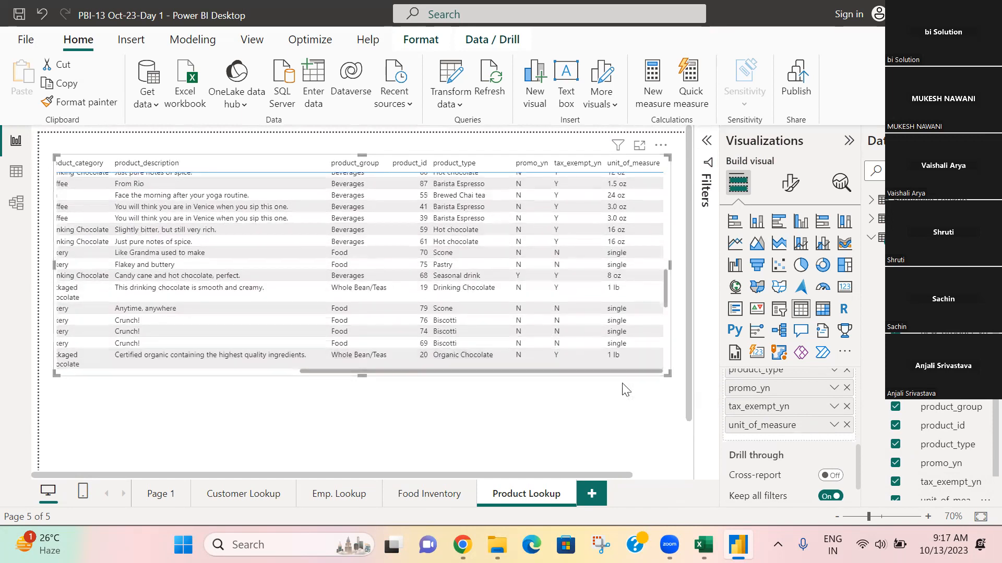
left_click_drag(190, 353, 174, 332)
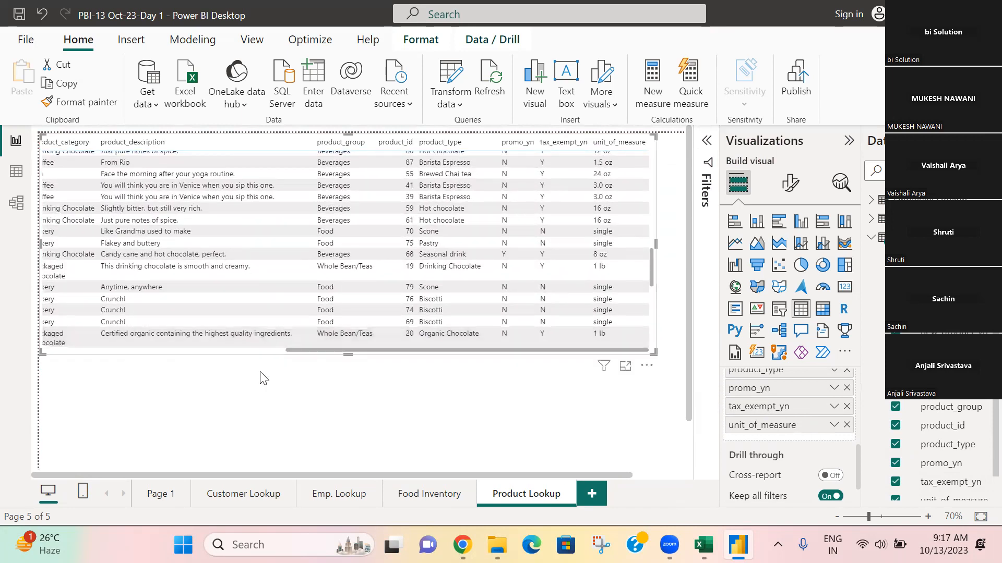
left_click_drag(262, 342, 1, 311)
scroll(819, 458, "up", 8)
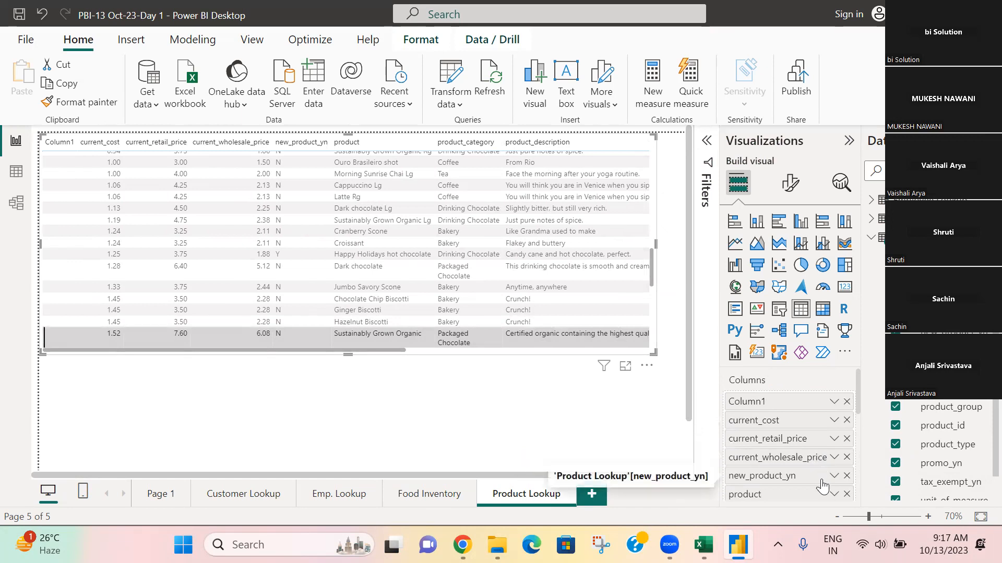
Review the Product Lookup table's column list down to unit_of_measure and its rows back up to the first one.
scroll(822, 478, "down", 3)
scroll(822, 489, "down", 1)
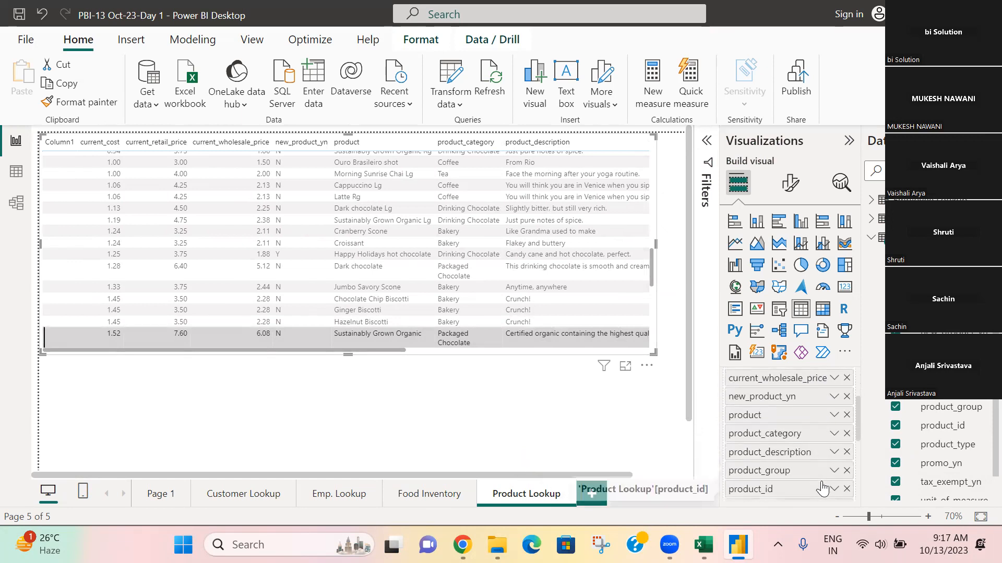
scroll(822, 490, "down", 4)
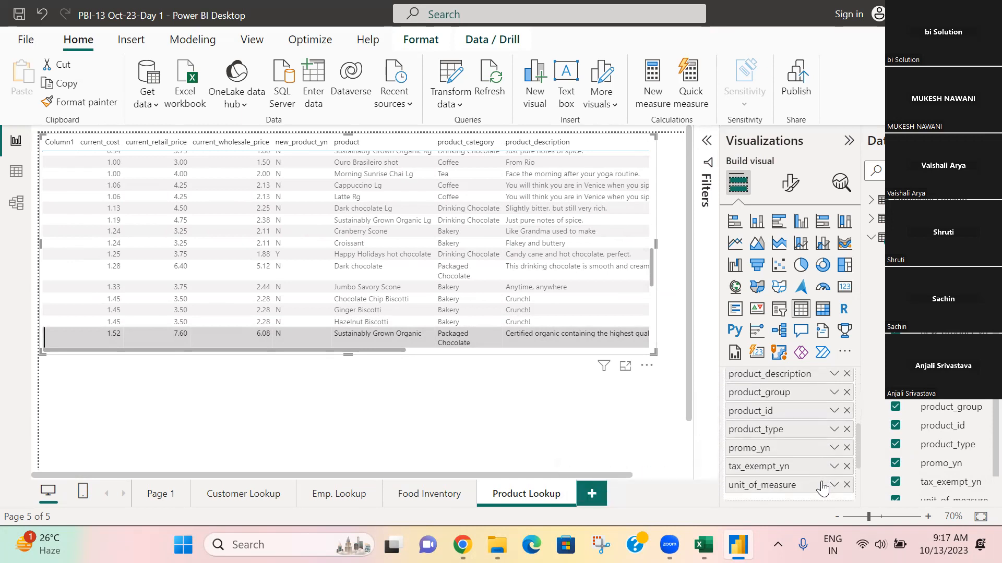
scroll(822, 488, "down", 3)
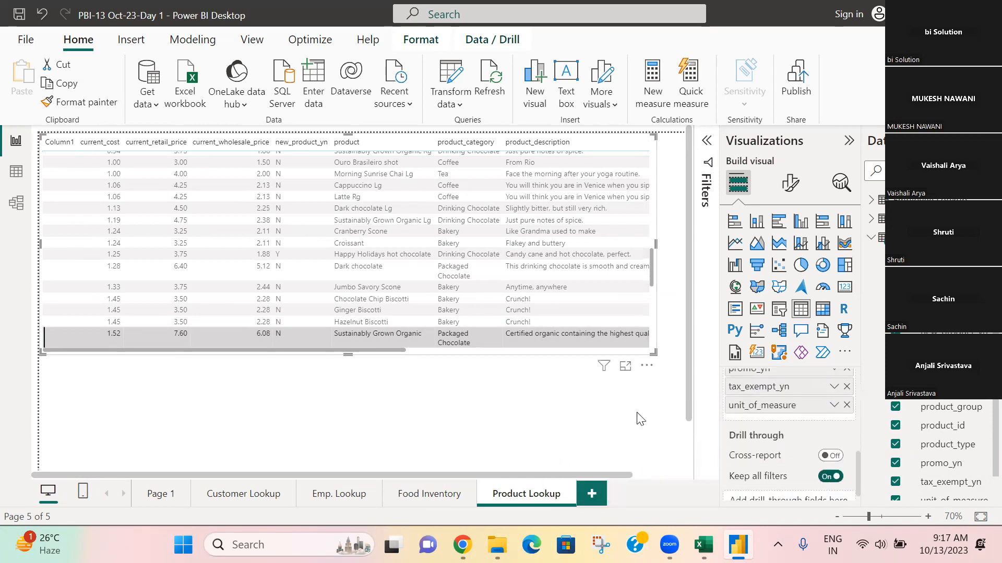
scroll(569, 332, "up", 2)
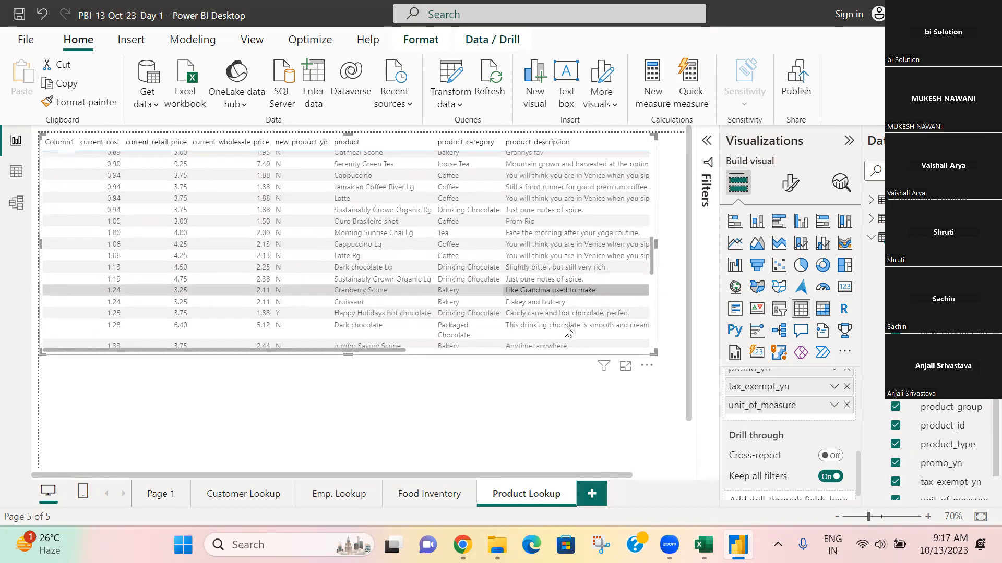
left_click(509, 428)
scroll(407, 327, "up", 5)
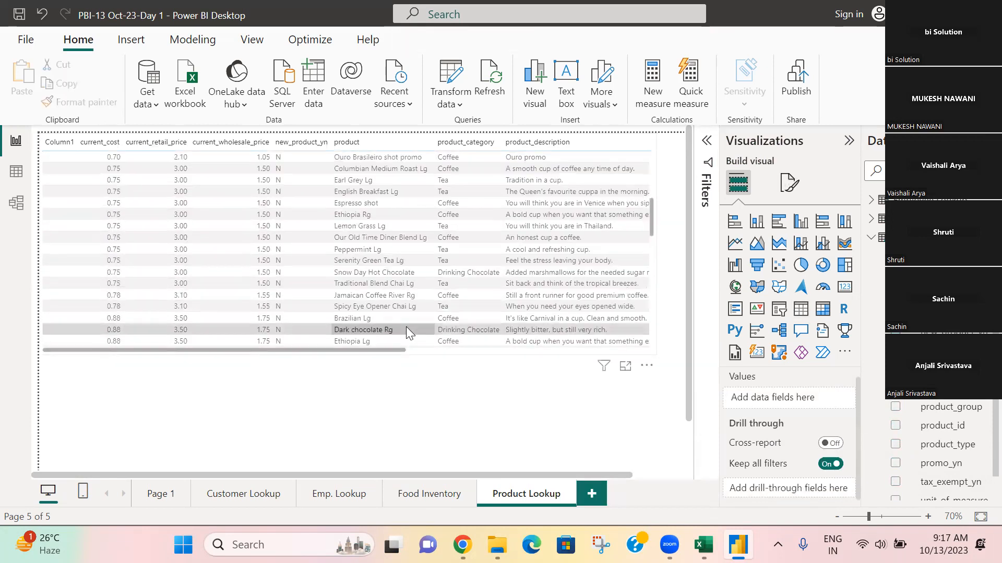
scroll(421, 334, "up", 3)
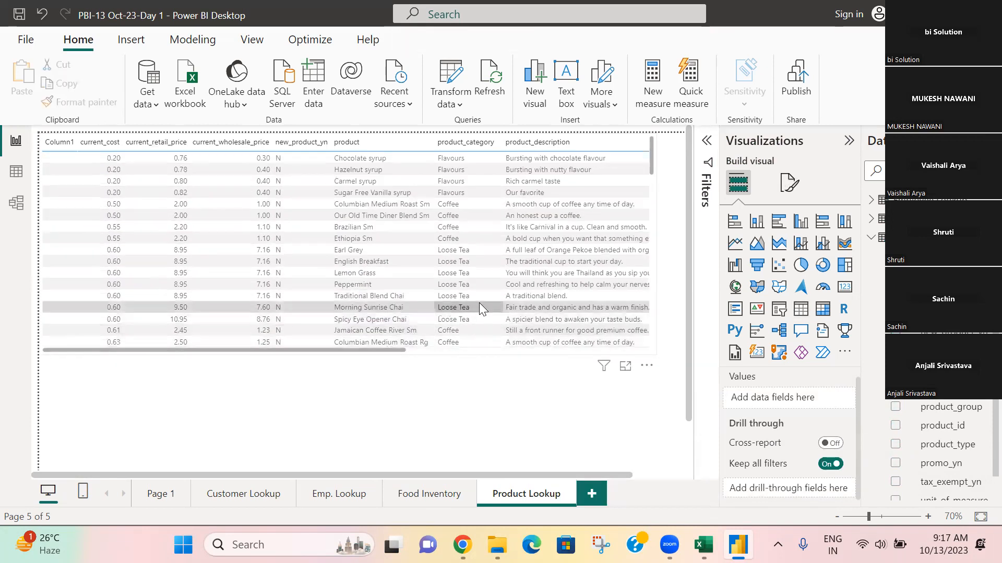
left_click(391, 297)
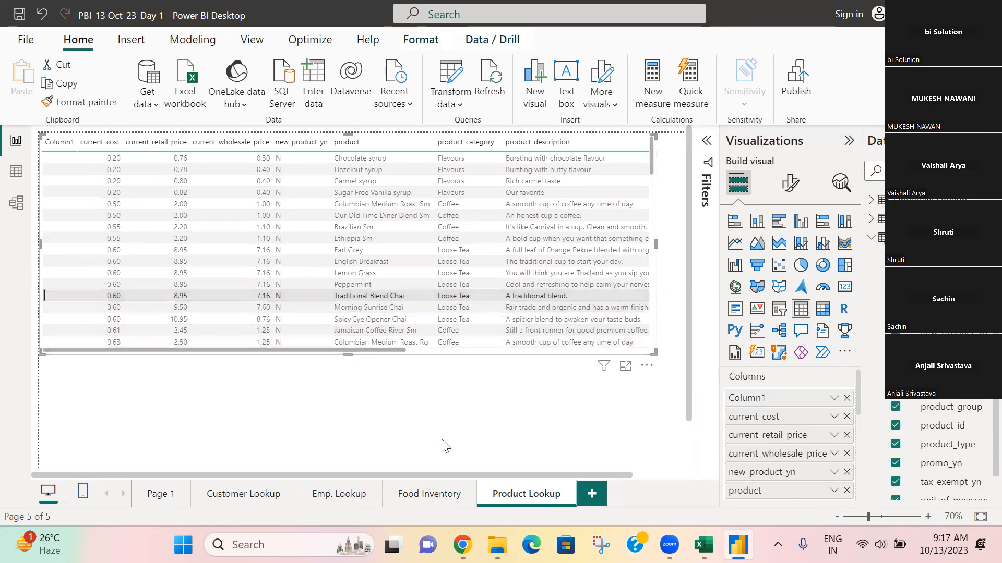
left_click(501, 411)
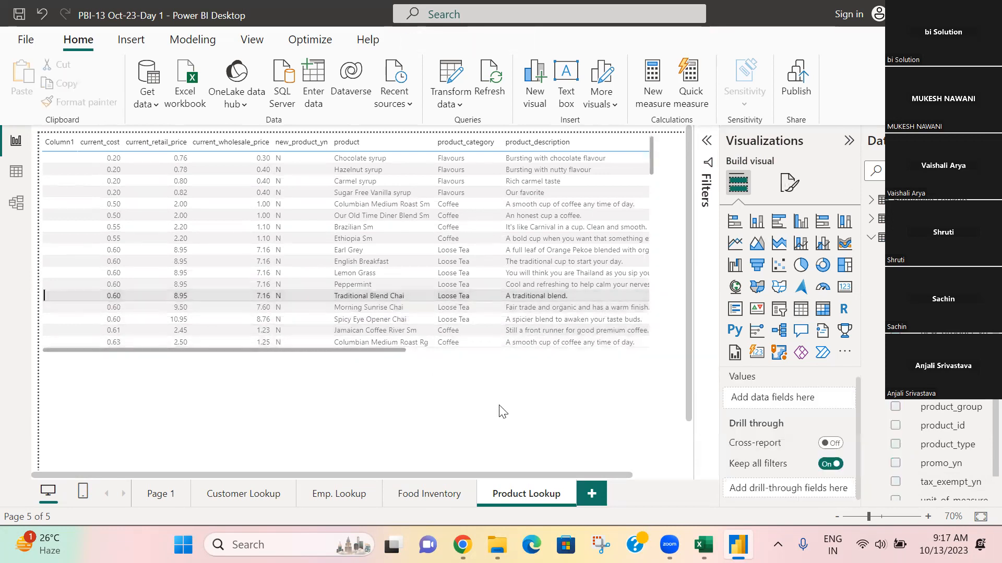
left_click(415, 284)
left_click(408, 413)
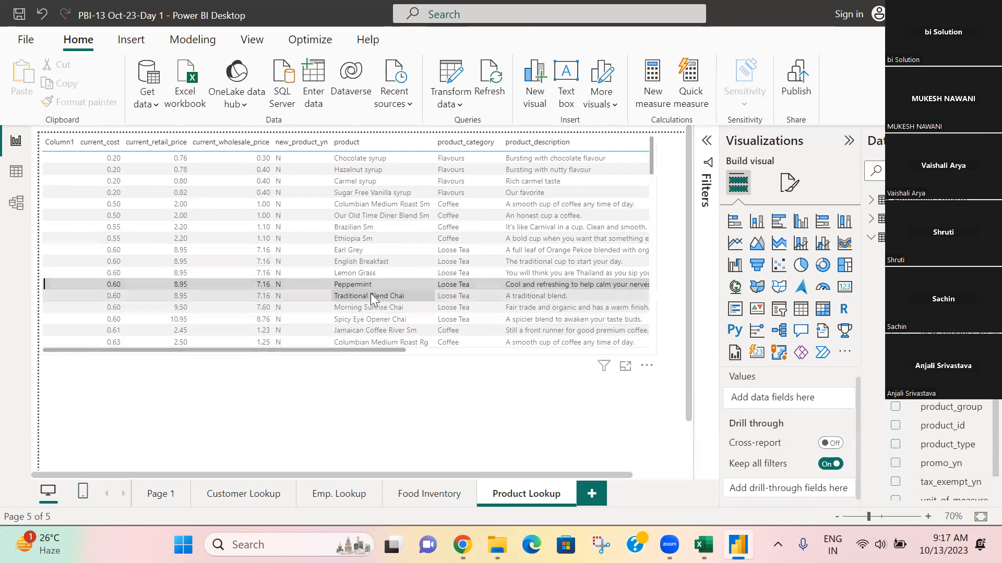
left_click(373, 296)
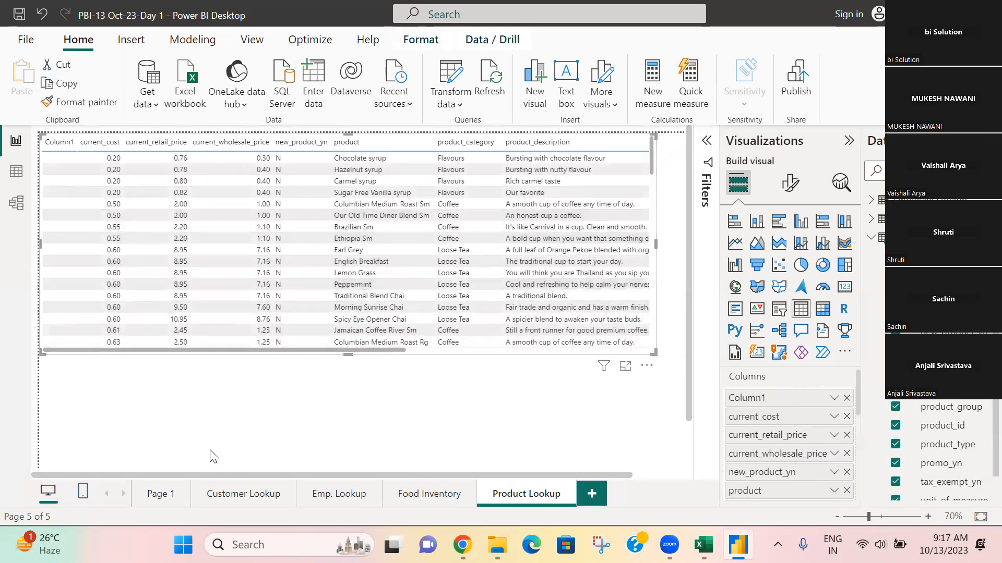
left_click_drag(195, 351, 2, 318)
left_click(834, 398)
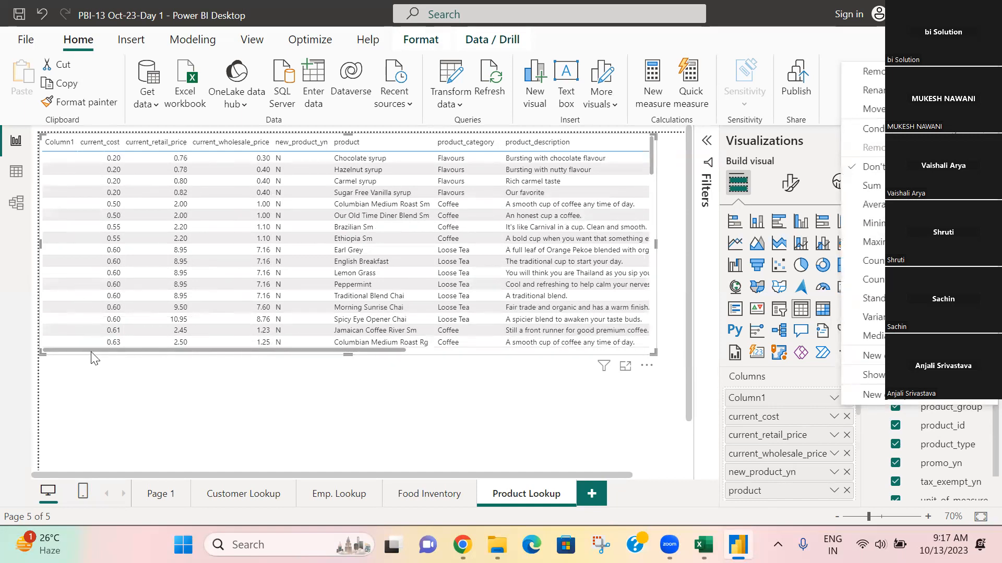
left_click(188, 360)
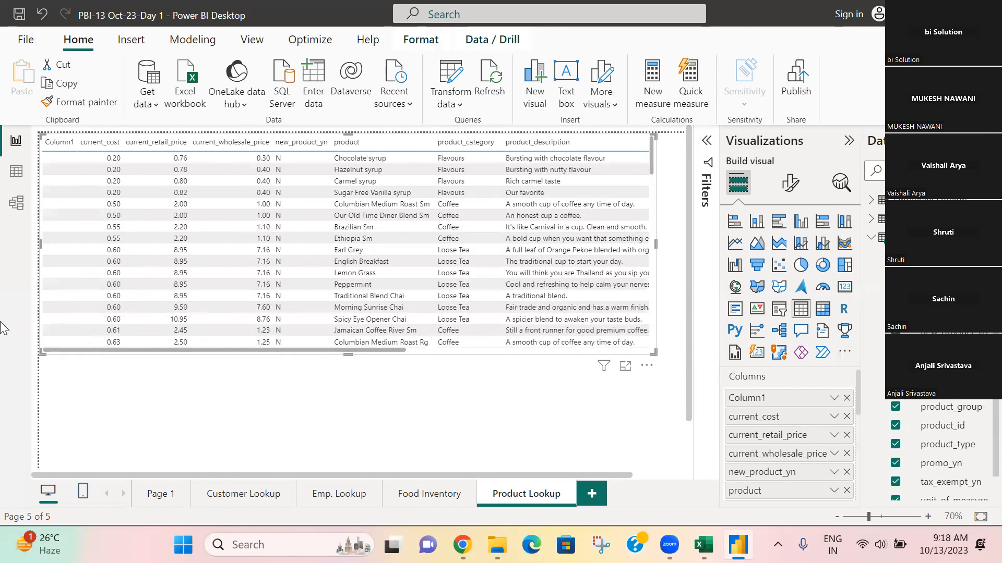
Display the Product Lookup data in Table view to examine its source columns.
left_click(16, 180)
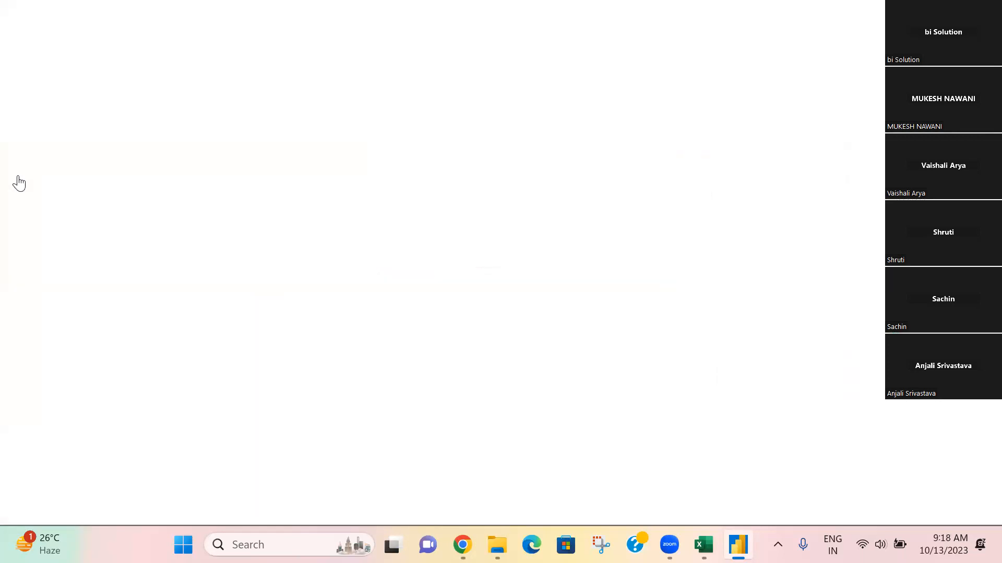
scroll(922, 479, "down", 3)
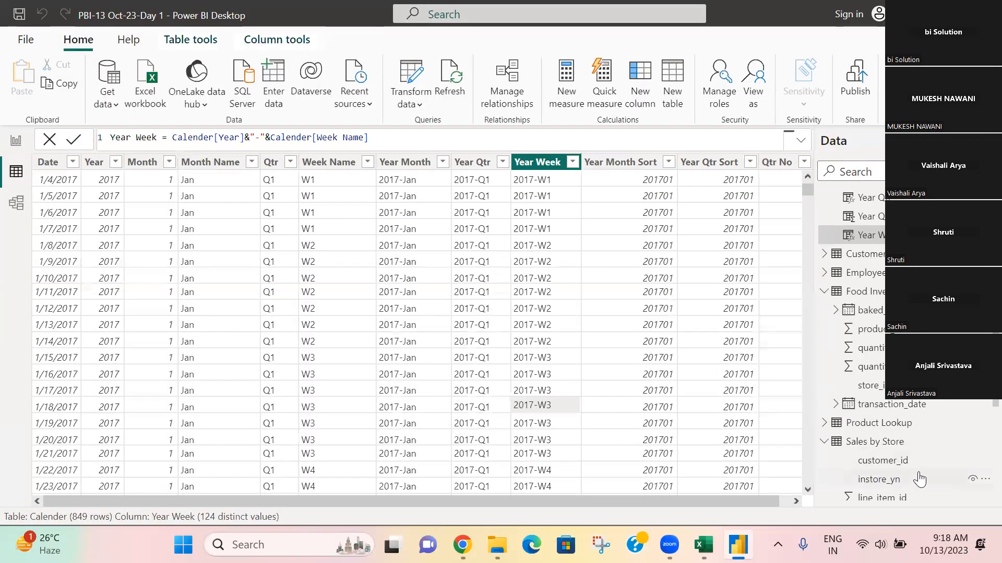
left_click(867, 424)
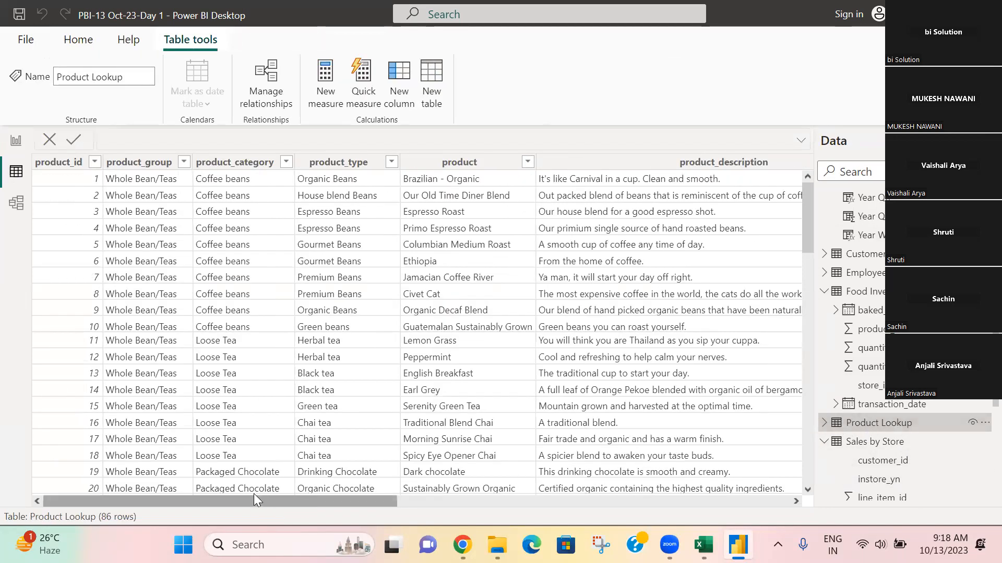
left_click_drag(171, 499, 149, 501)
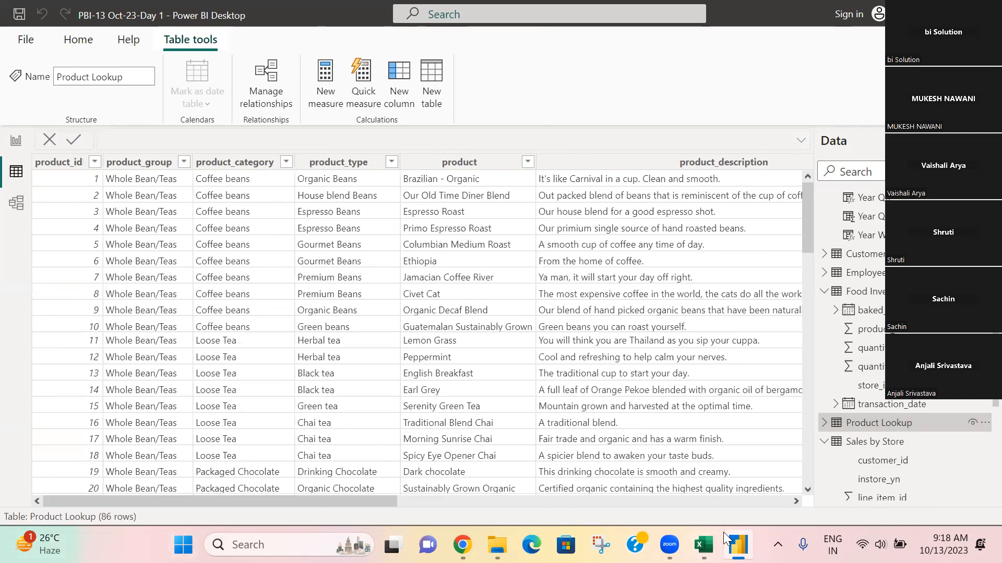
mouse_move(725, 536)
Check the distinct values of Product Lookup's Column1 and hide that column in report view.
left_click(825, 423)
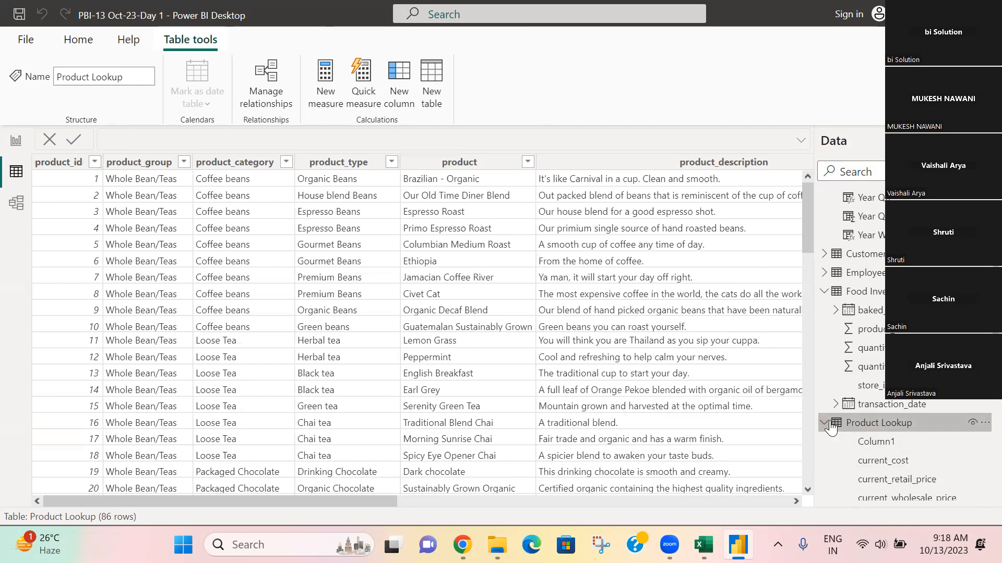
left_click(890, 444)
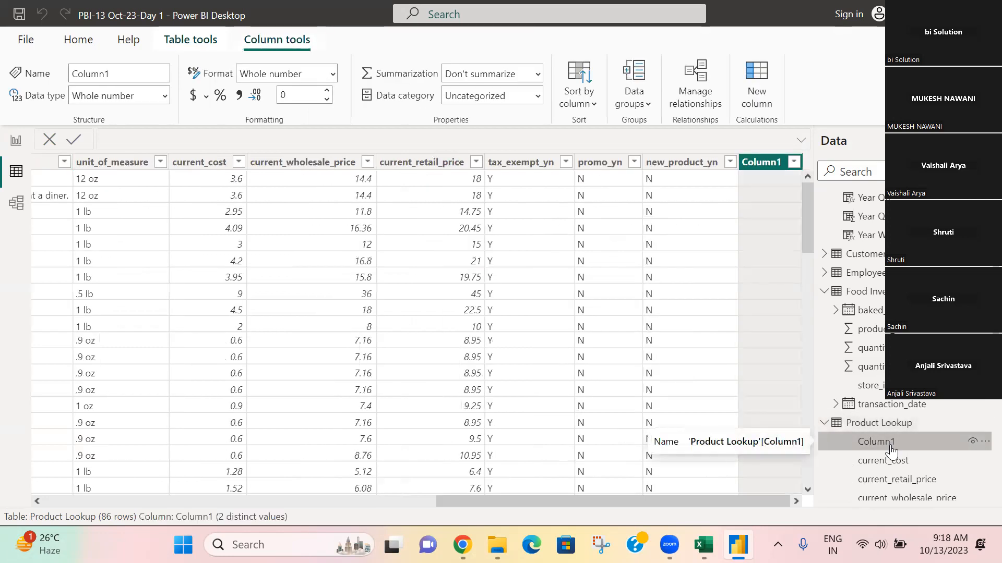
left_click(794, 163)
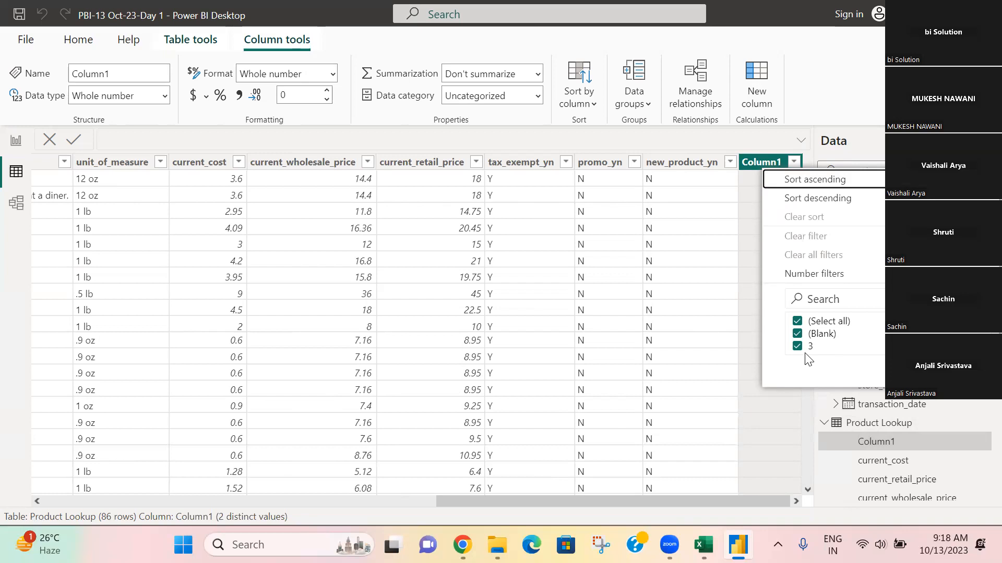
right_click(762, 159)
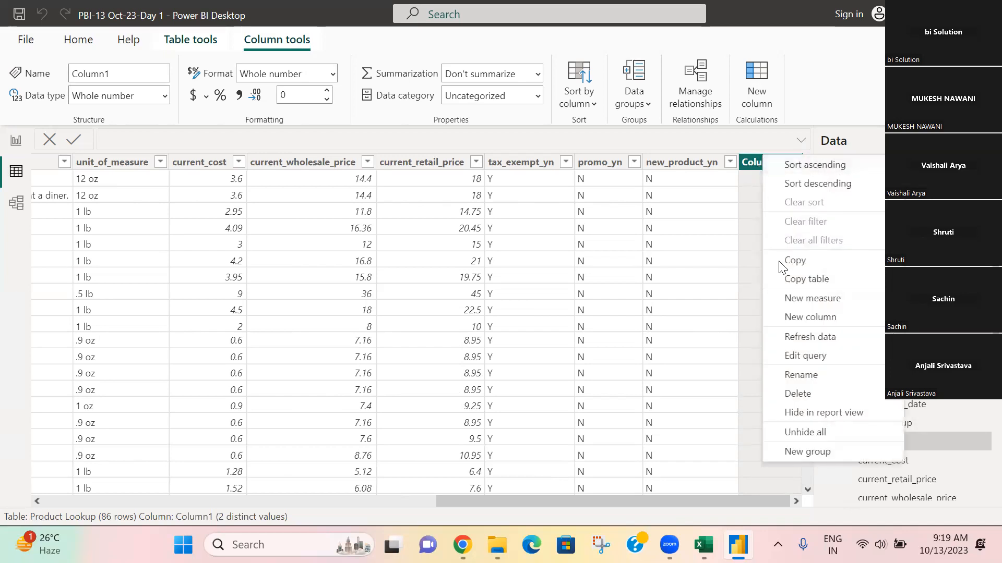
left_click(787, 414)
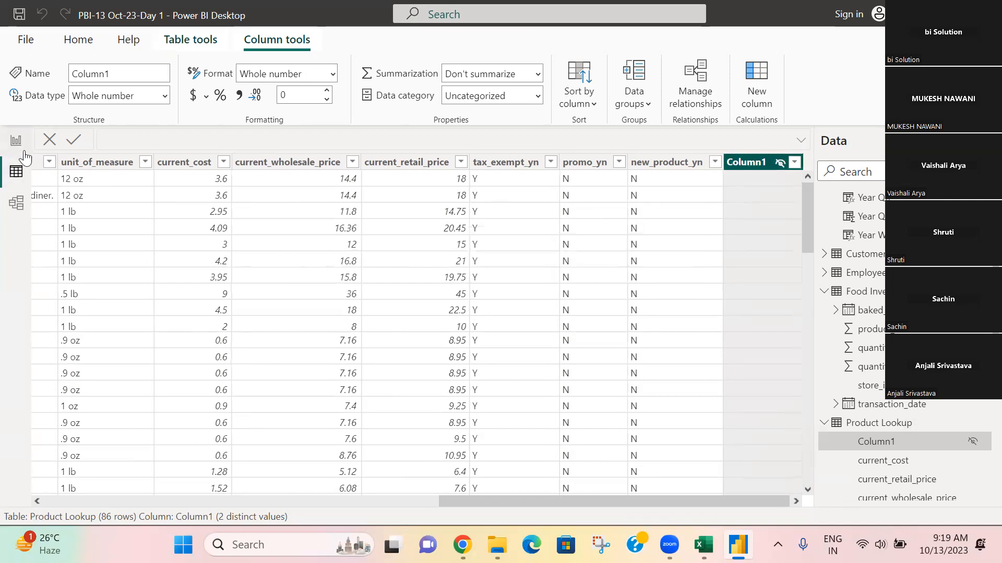
Return to the report and remove the Column1 field from the Product Lookup table visual.
left_click(16, 142)
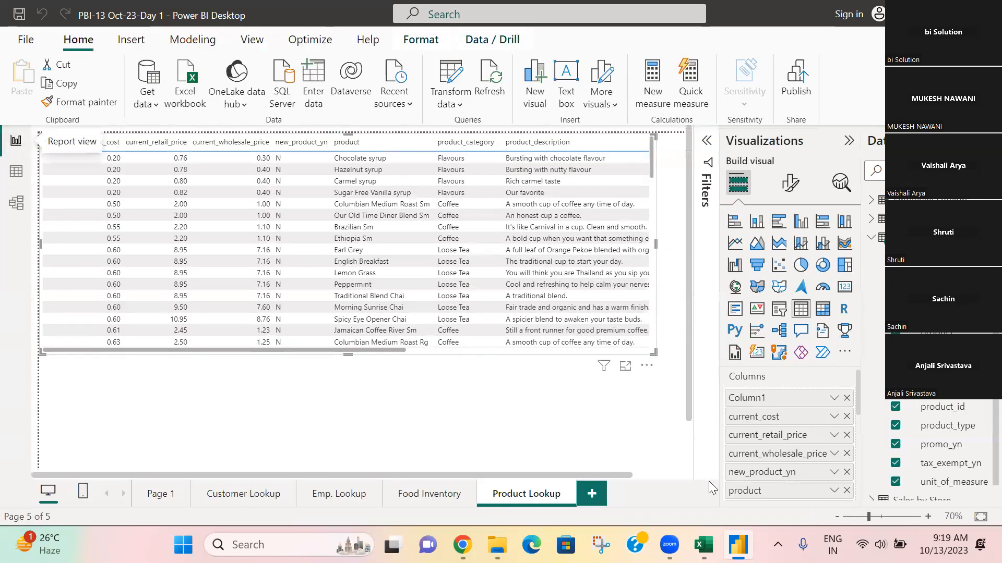
scroll(808, 393, "up", 1)
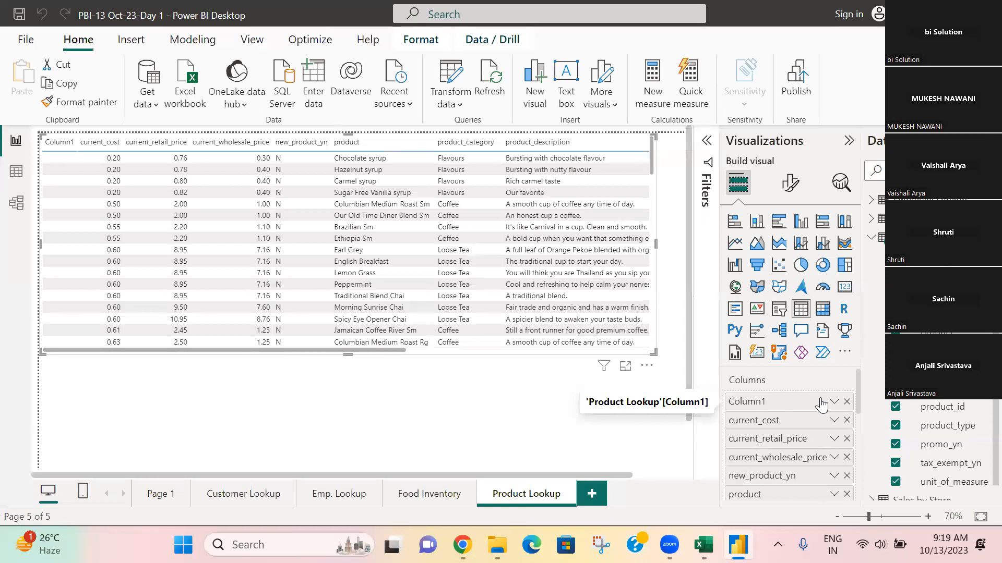
right_click(824, 403)
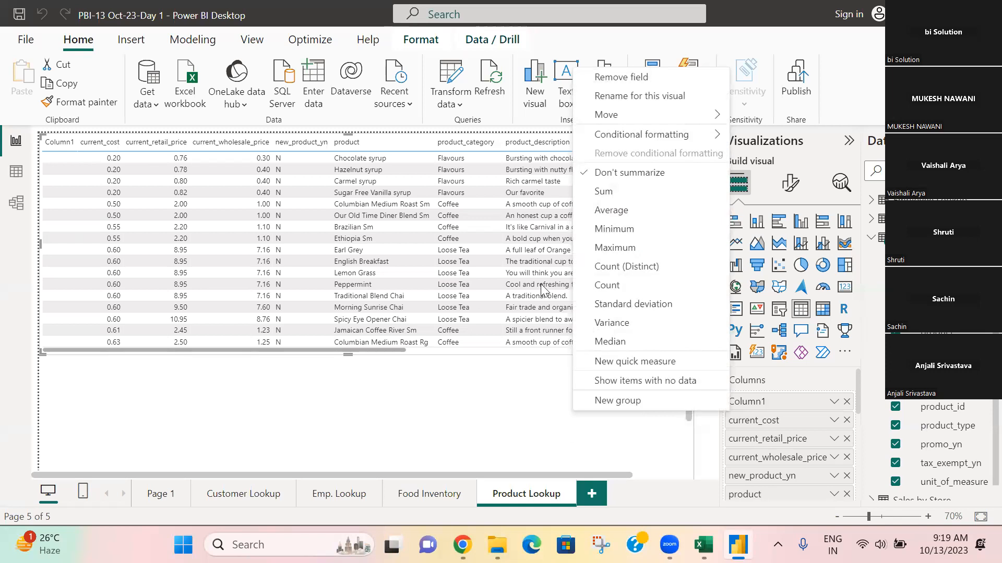
left_click(846, 404)
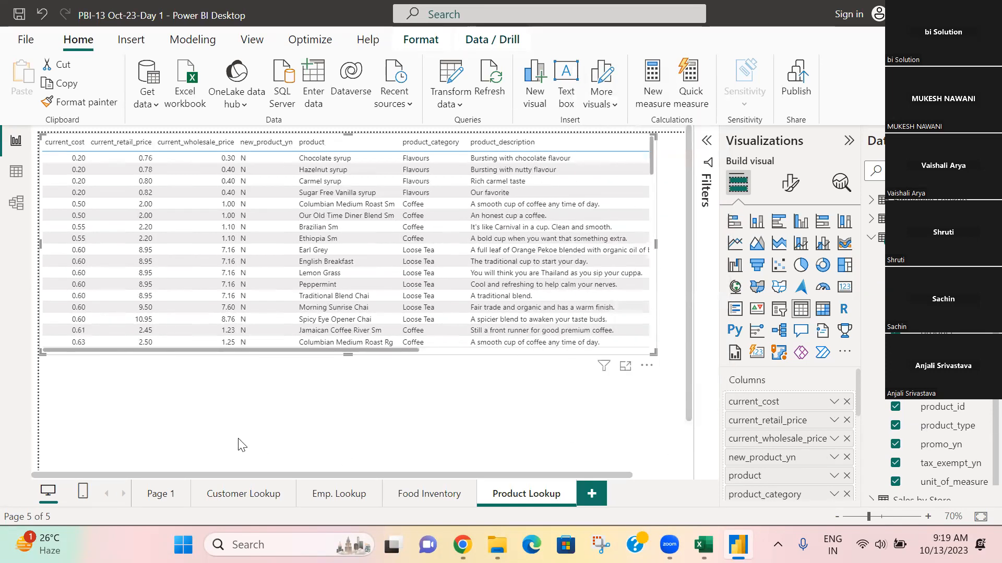
left_click_drag(402, 476, 357, 464)
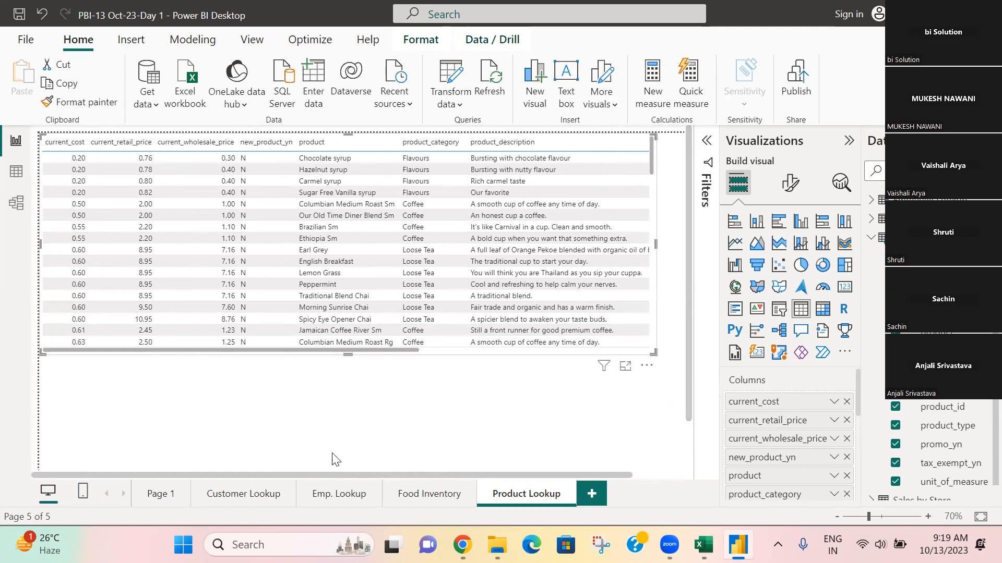
Add a new report page and name it Sales By Store.
left_click(592, 500)
left_click(872, 237)
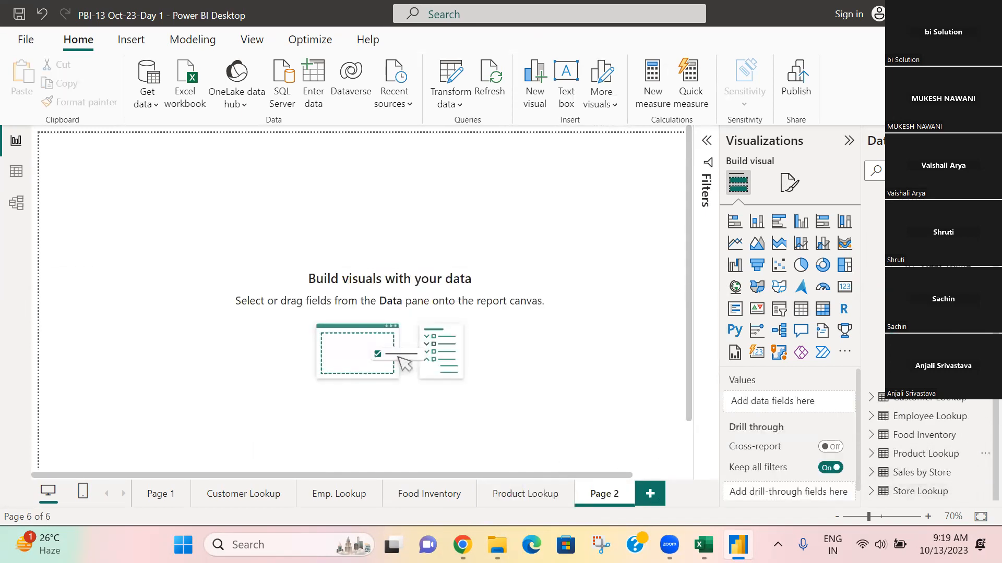
right_click(589, 496)
left_click(620, 441)
type("Sa")
type("les By S")
type("tore")
key("Return")
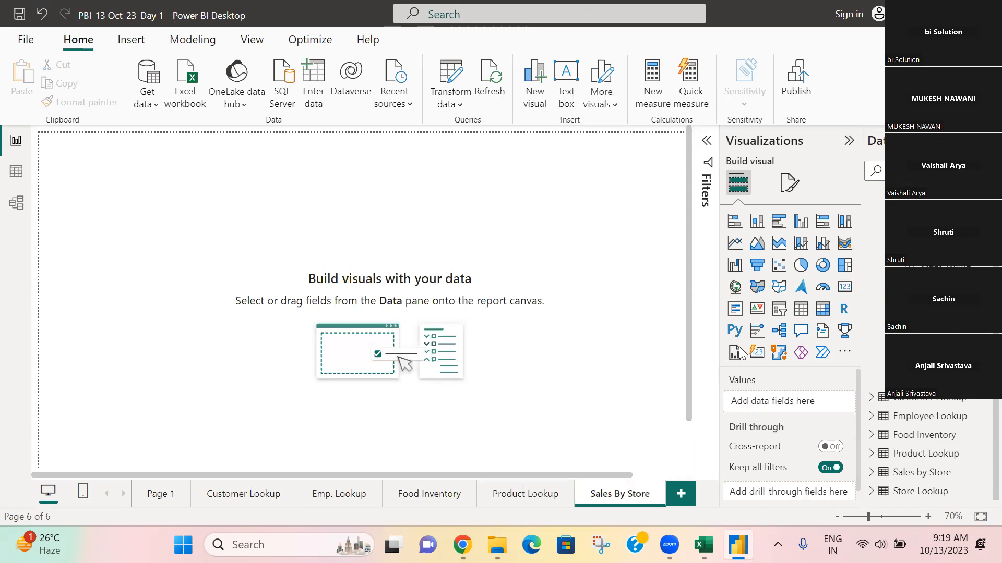
Insert an empty table visual on the Sales By Store page, place it mid-page and enlarge it.
left_click(800, 309)
left_click_drag(108, 248, 323, 296)
left_click_drag(399, 276, 541, 291)
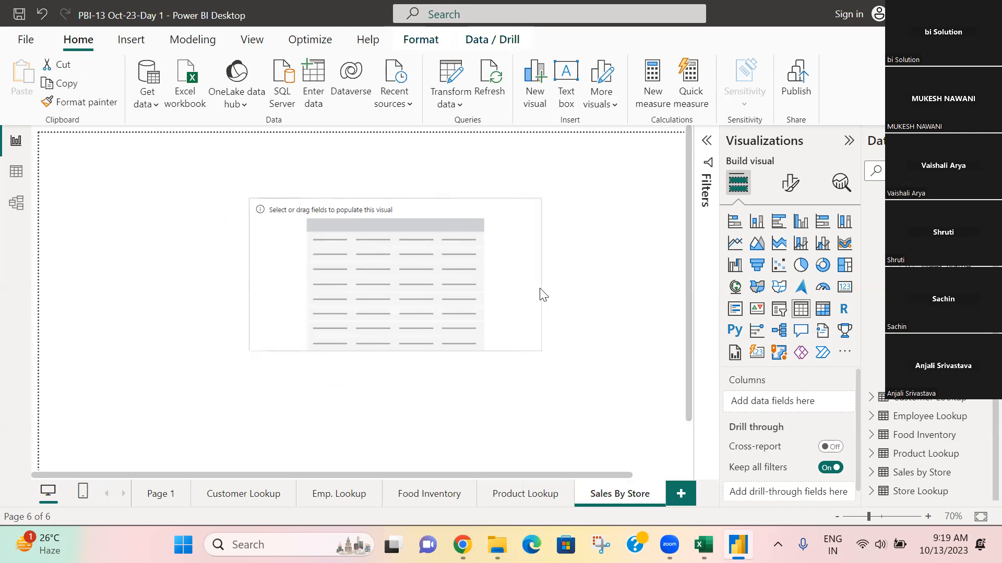
left_click_drag(401, 347, 398, 406)
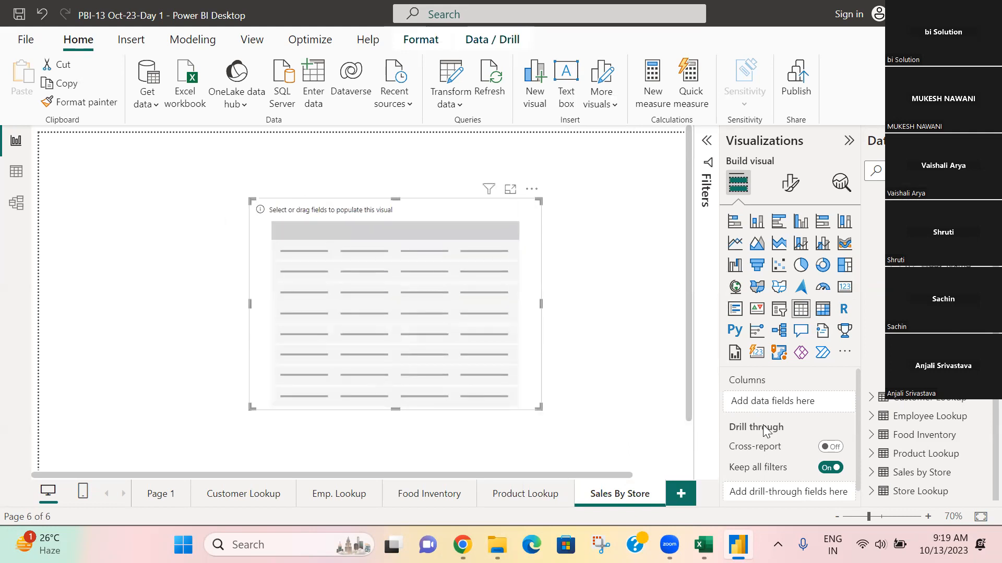
Add customer_id, instore_yn, line_item_id, product_id, order and promo_item_yn from Sales by Store to the empty table visual.
left_click(870, 472)
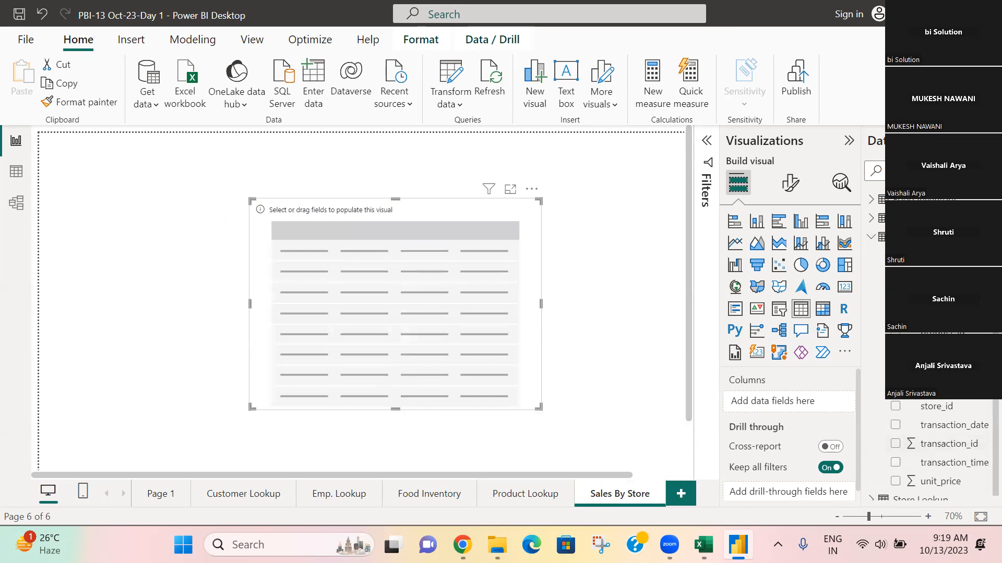
left_click(896, 256)
left_click(895, 274)
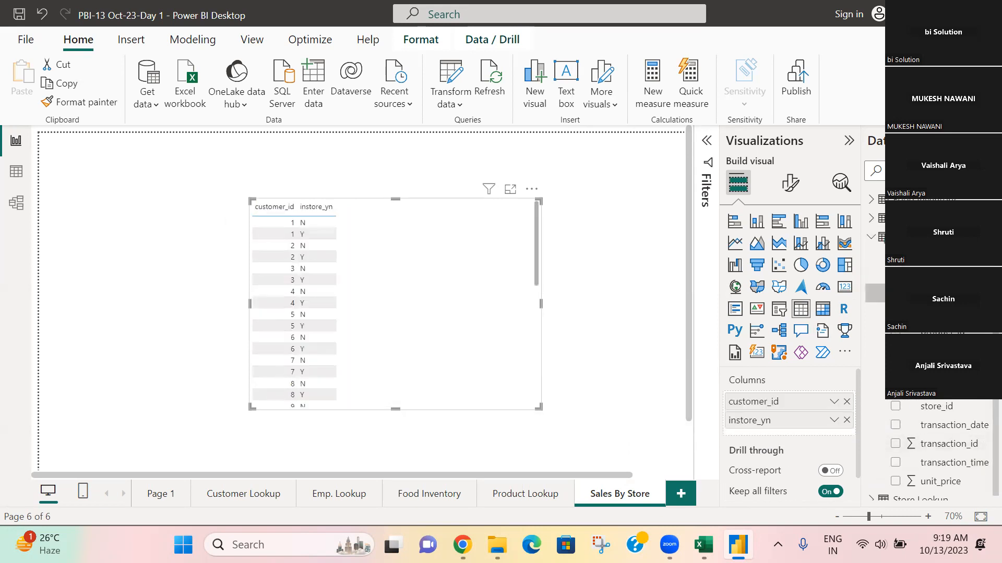
left_click(895, 294)
left_click(907, 312)
left_click(895, 331)
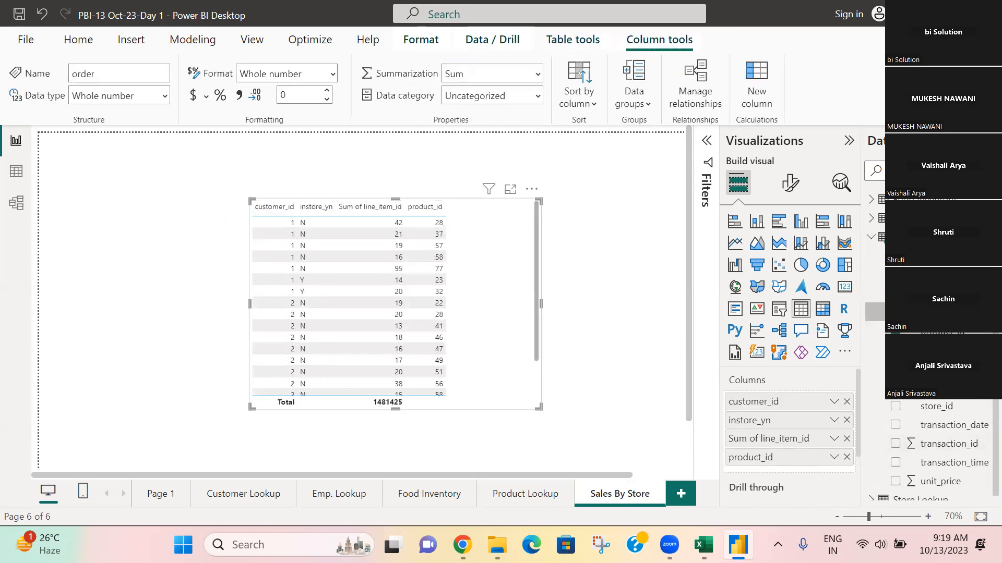
left_click(895, 312)
left_click(895, 349)
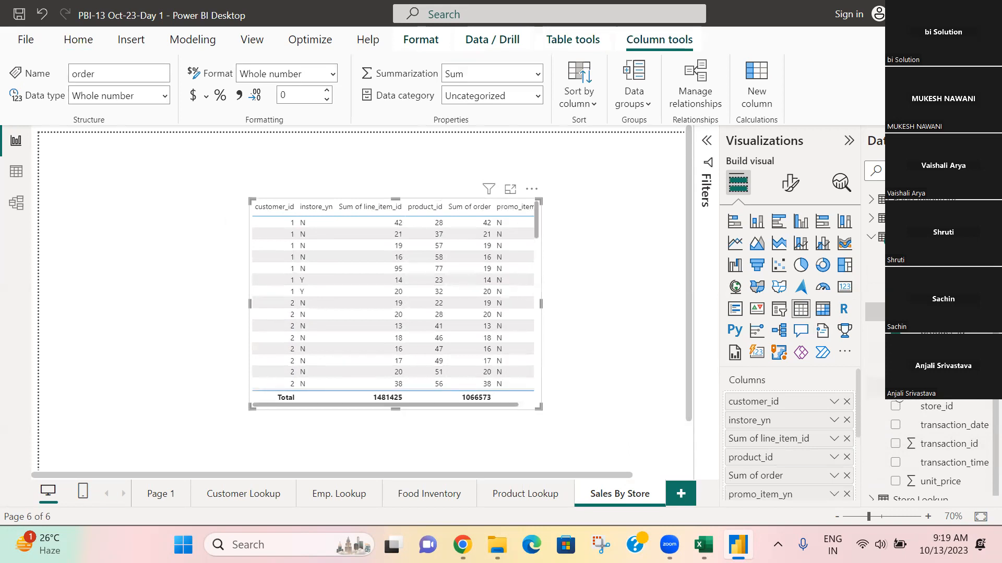
Add quantity_sold, staff_id, store_id, transaction_date, transaction_id, transaction_time and unit_price to the Sales By Store table.
left_click(895, 407)
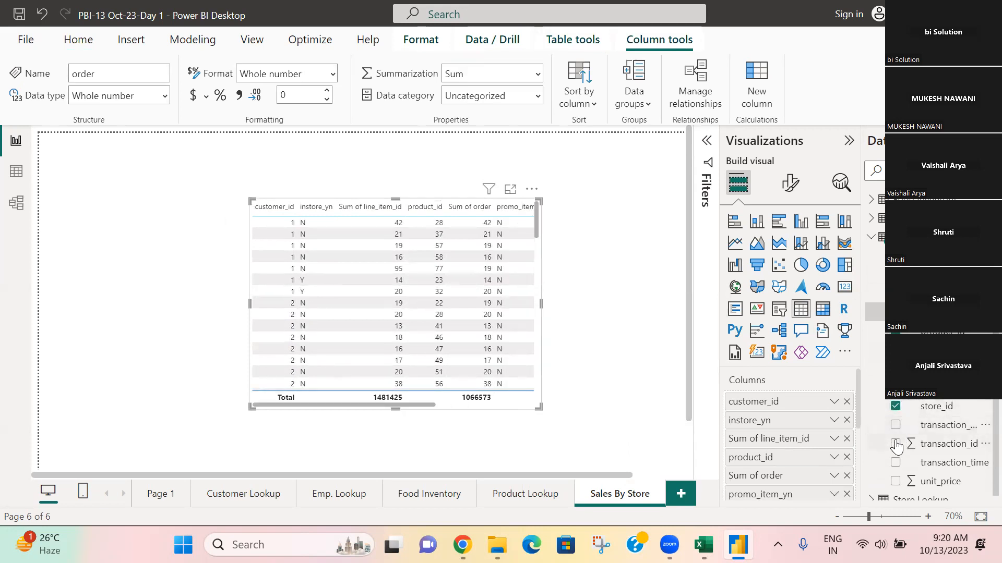
left_click(896, 425)
left_click(895, 443)
left_click(895, 462)
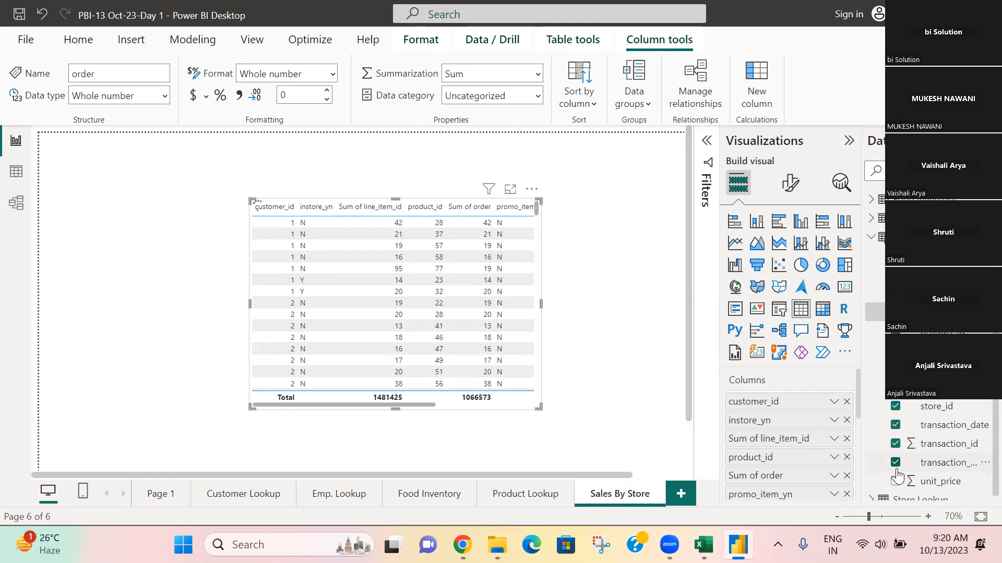
left_click(896, 482)
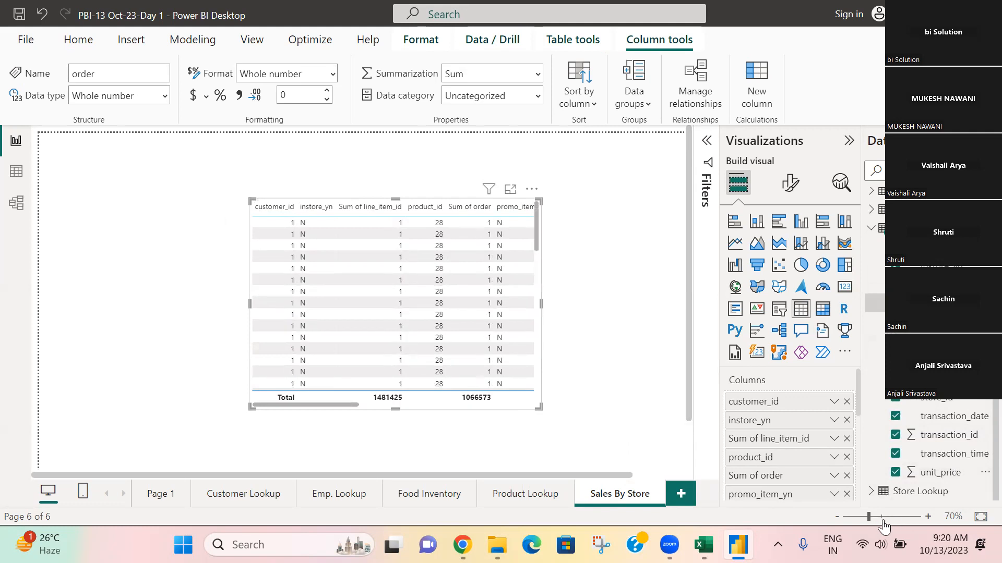
Enlarge the Sales By Store table visual at its lower-right and upper-left corners so it fills most of the page.
left_click(869, 231)
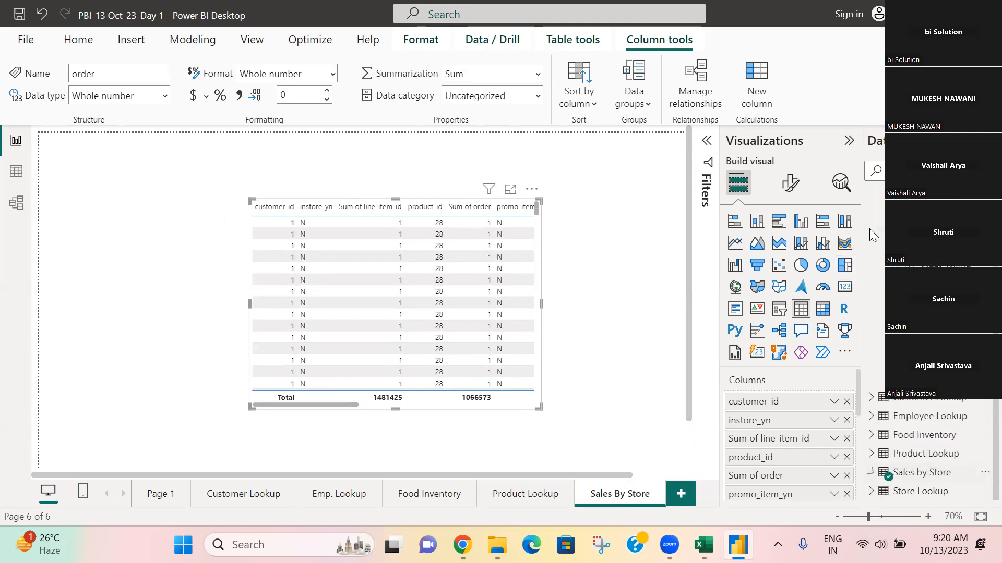
left_click(870, 473)
left_click_drag(538, 408, 667, 449)
left_click_drag(252, 195, 72, 158)
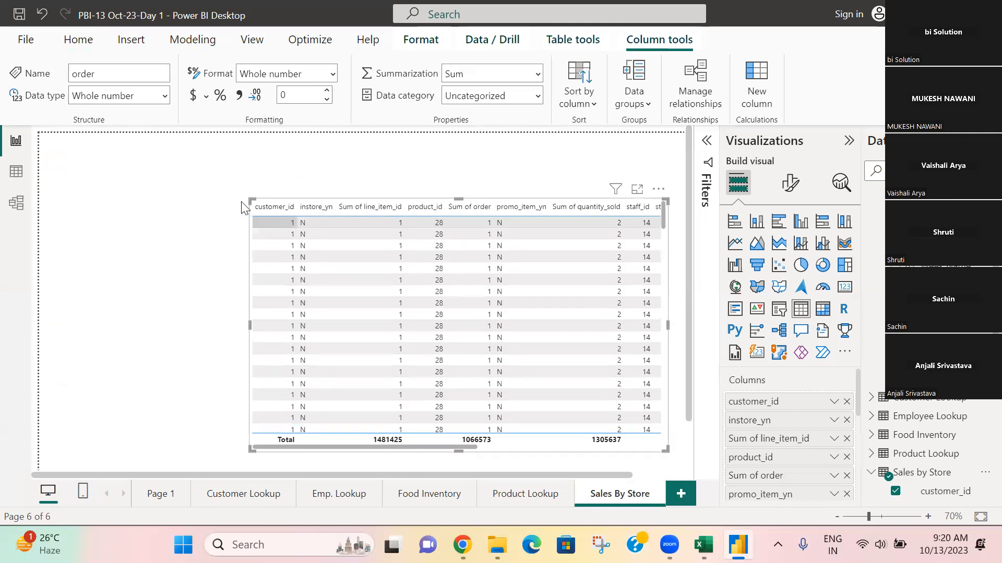
left_click_drag(225, 201, 107, 159)
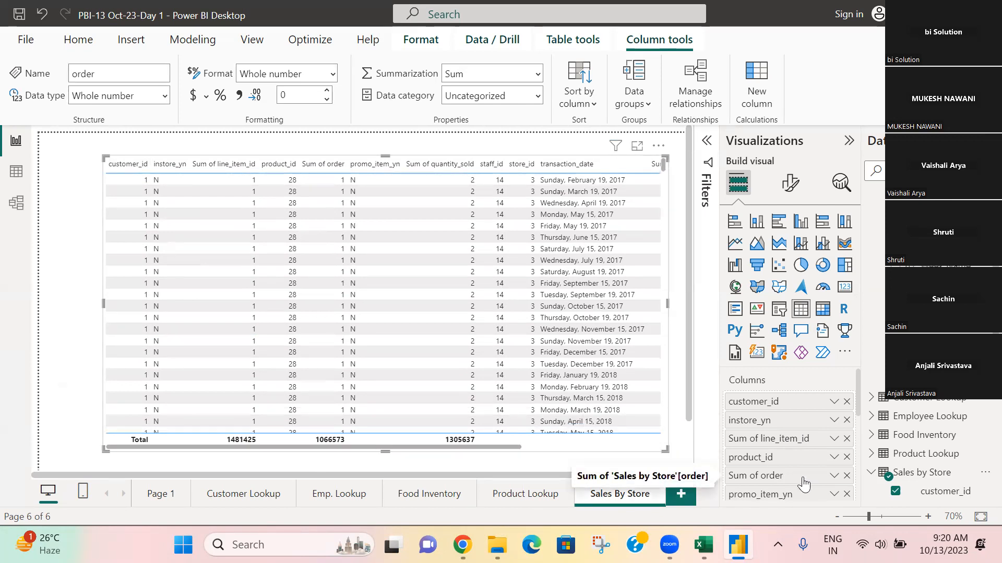
Check the options available for transaction_date and look through the table's remaining fields.
scroll(805, 479, "down", 5)
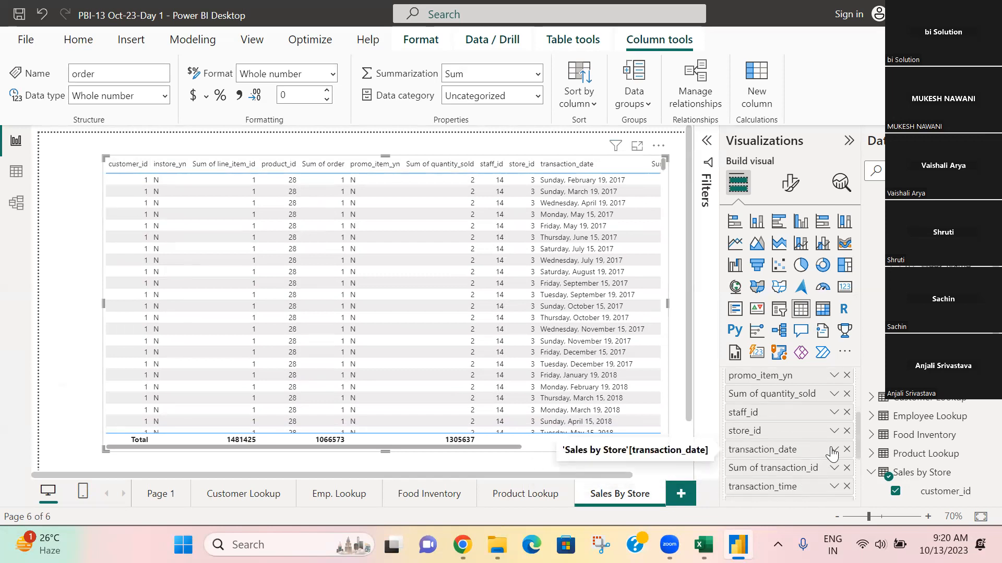
left_click(833, 450)
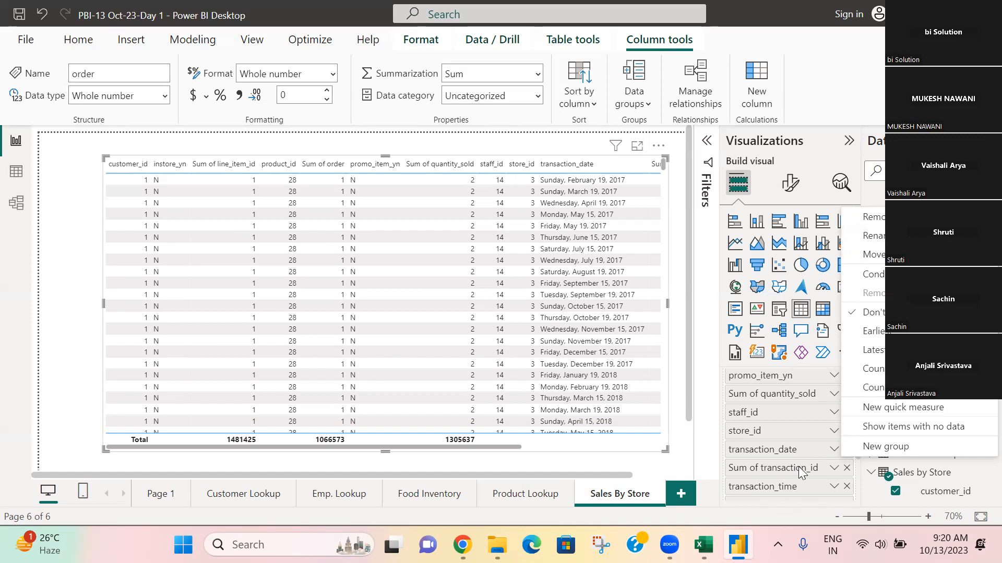
scroll(806, 413, "down", 5)
scroll(798, 459, "up", 4)
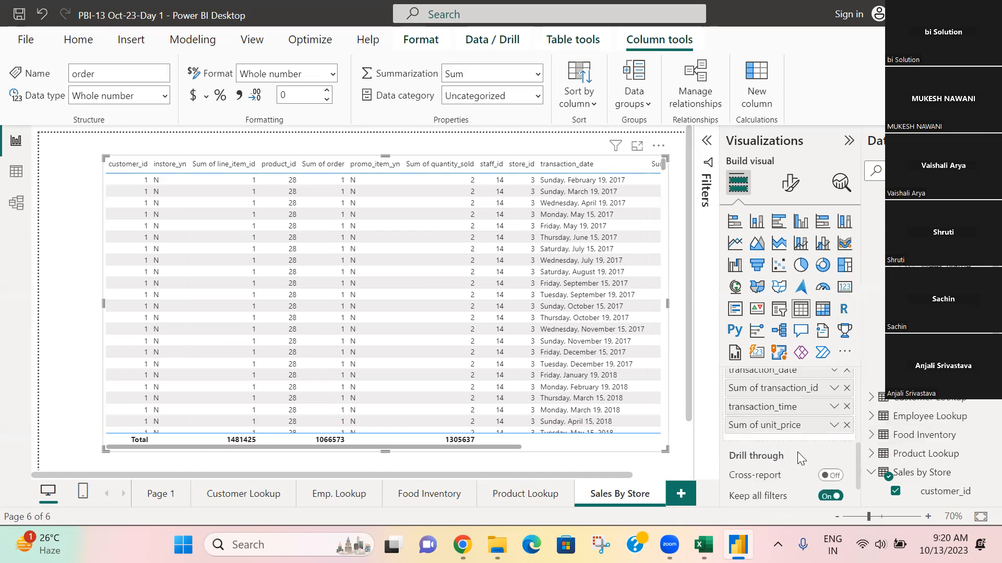
scroll(799, 459, "up", 3)
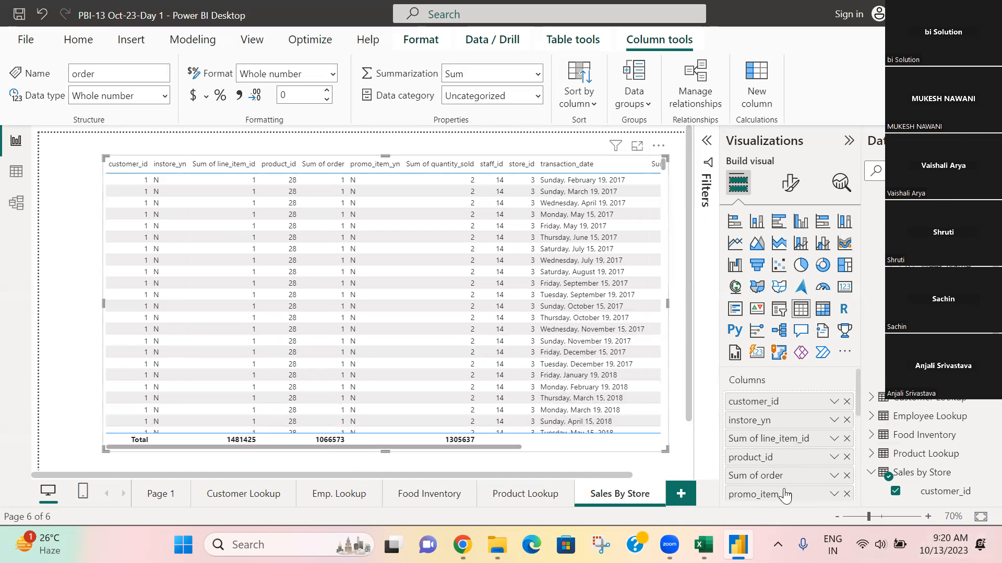
Set promo_item_yn and quantity_sold to Don't summarize in the Sales By Store table.
scroll(788, 485, "down", 3)
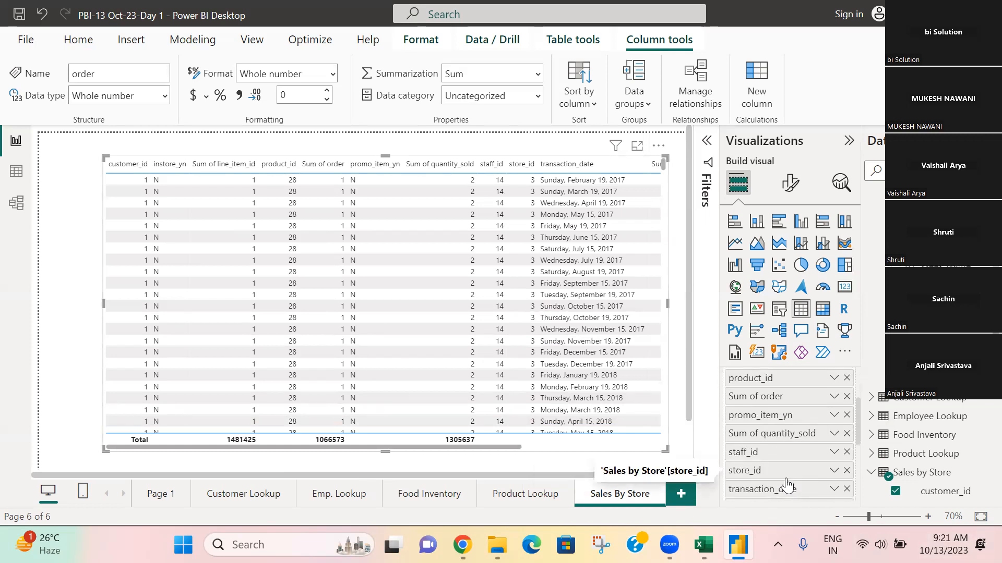
left_click(834, 416)
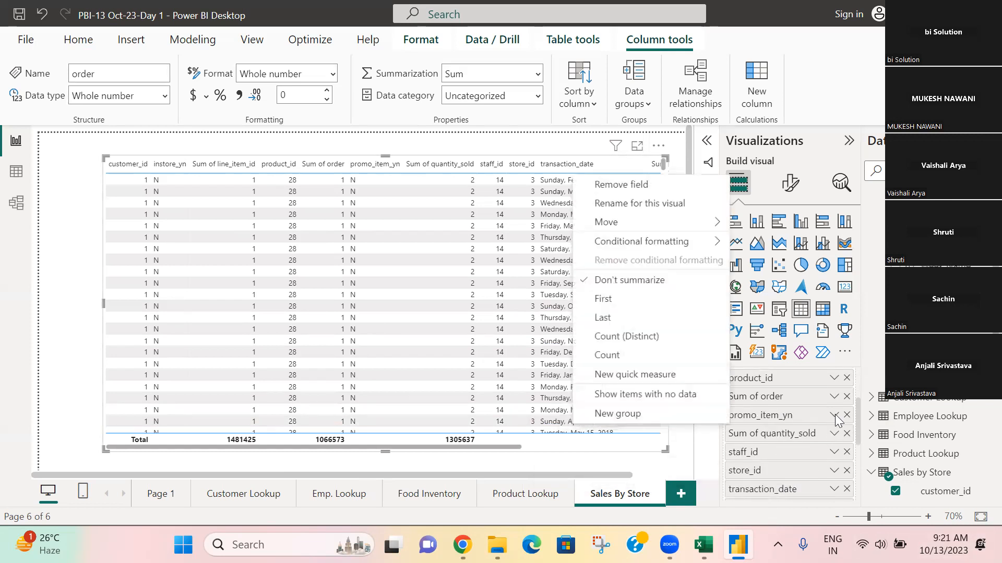
left_click(626, 280)
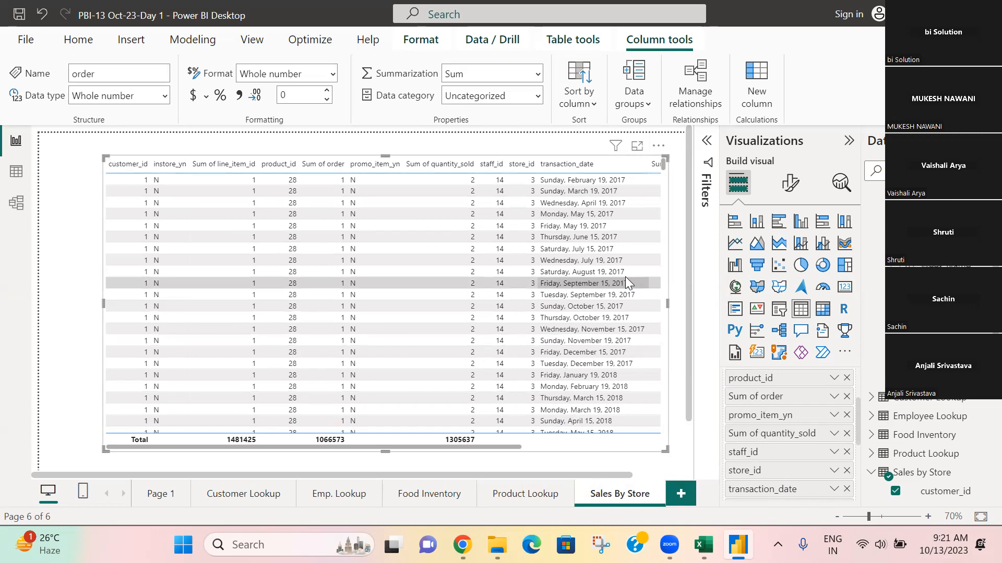
left_click(823, 377)
left_click(628, 156)
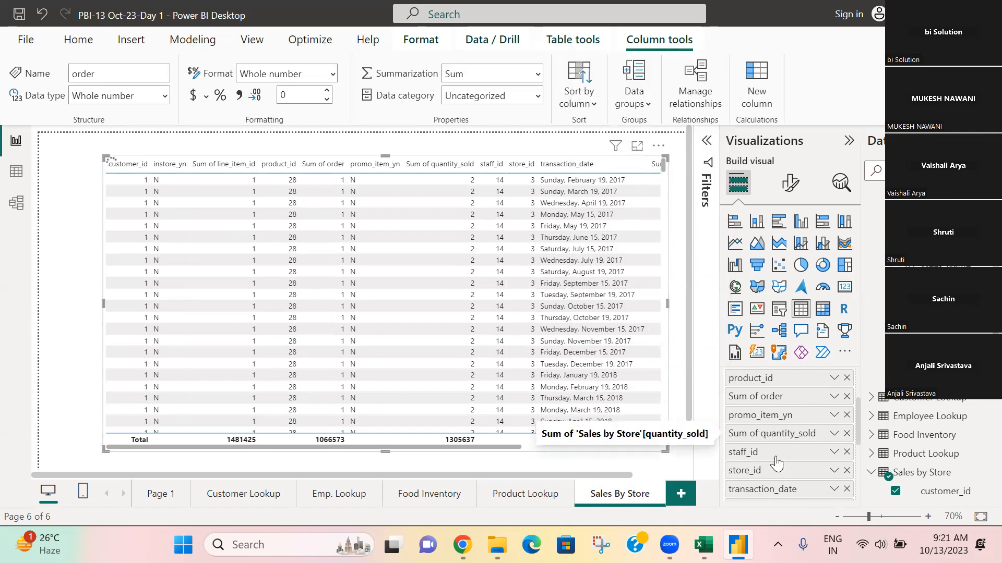
right_click(778, 415)
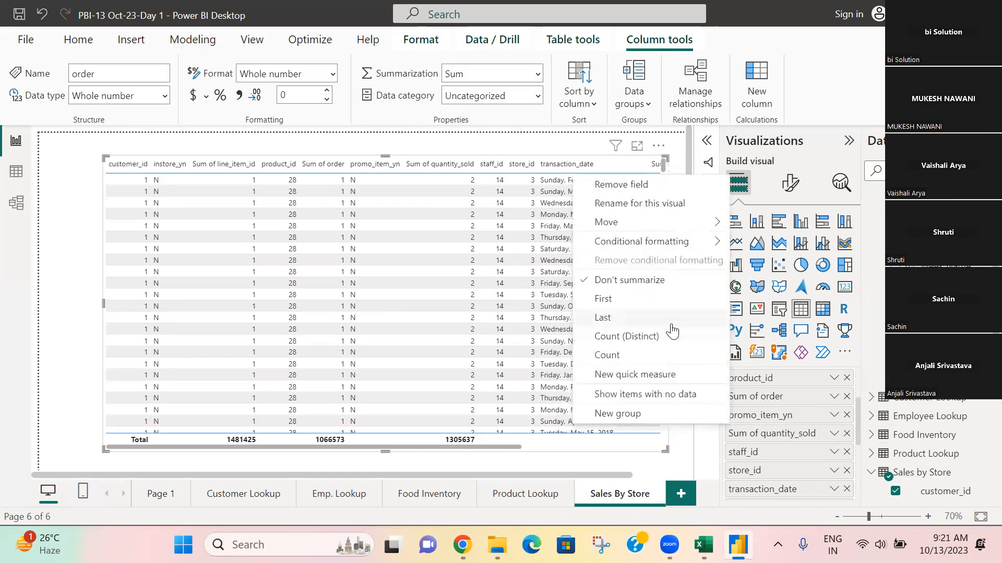
left_click(656, 284)
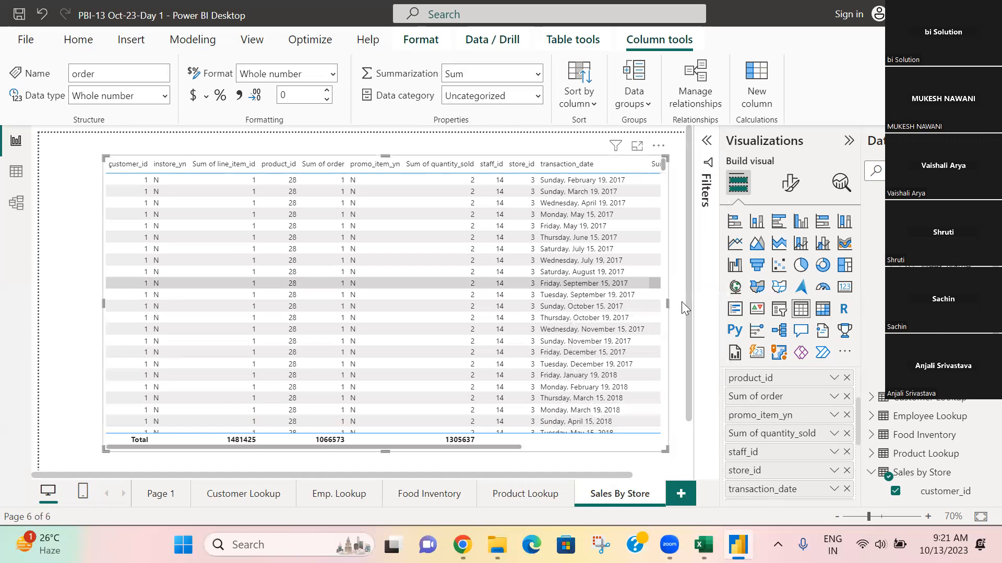
right_click(752, 437)
left_click(621, 224)
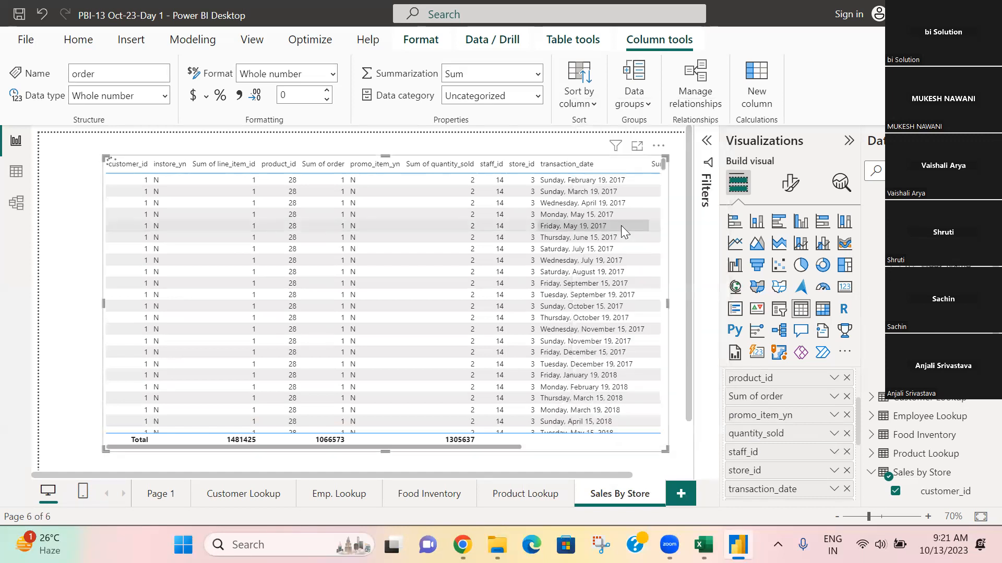
Apply Don't summarize to store_id and again to quantity_sold in the Sales By Store table.
scroll(522, 364, "down", 15)
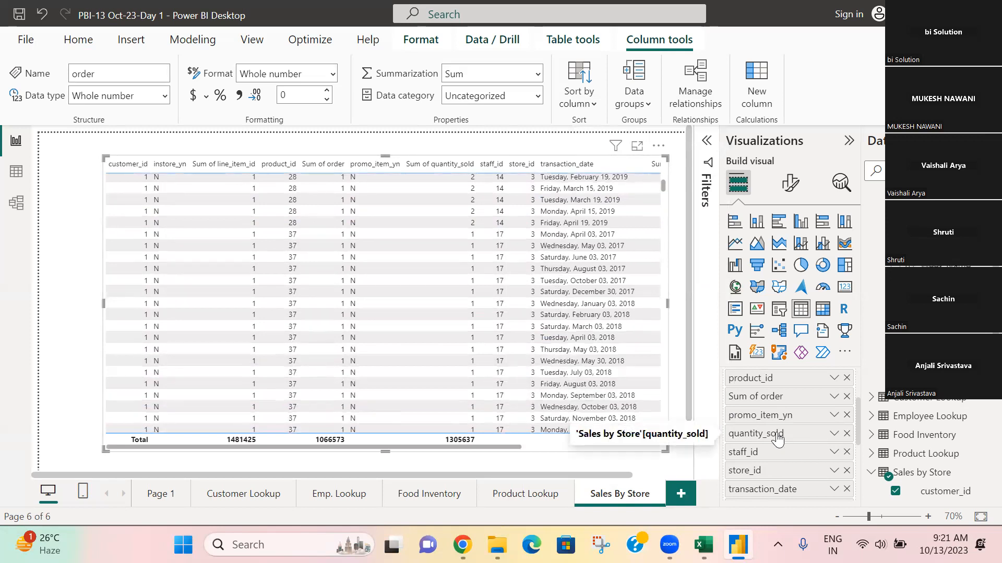
scroll(777, 439, "down", 4)
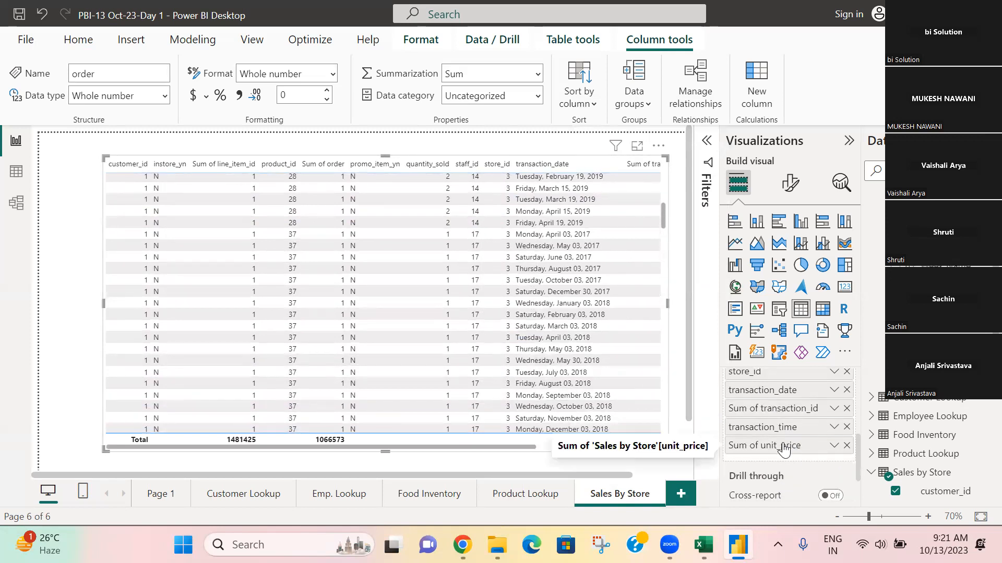
scroll(781, 449, "up", 2)
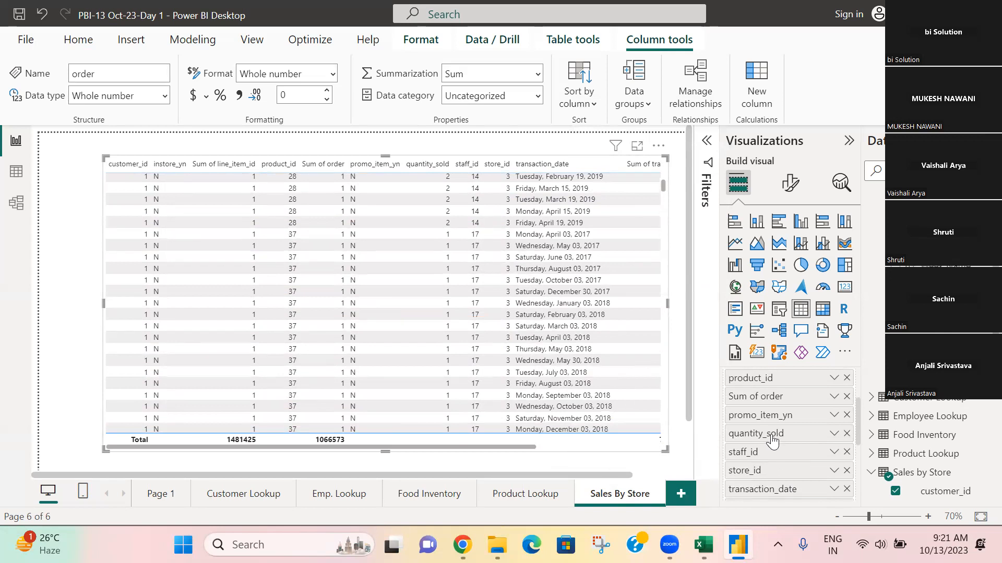
right_click(773, 441)
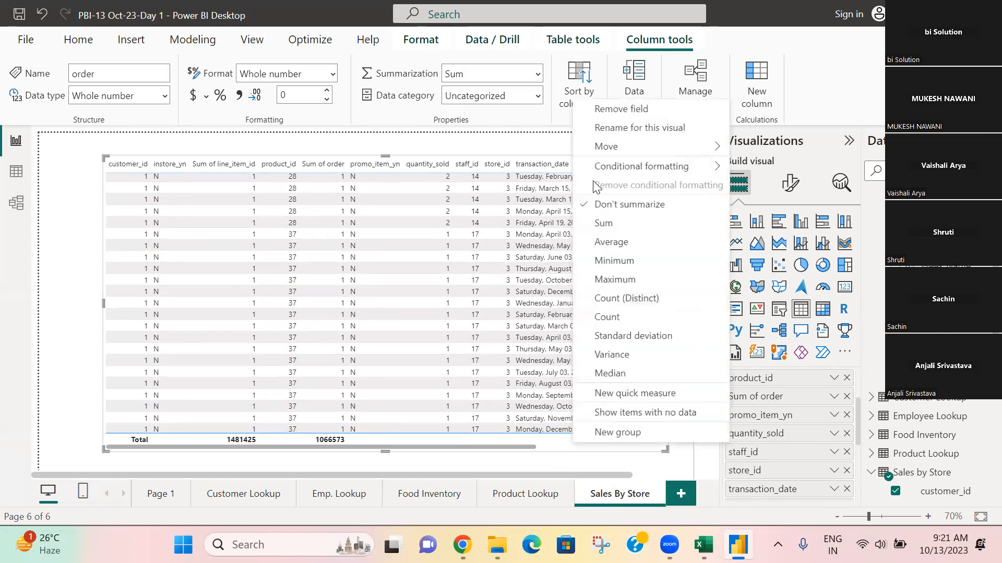
left_click(602, 205)
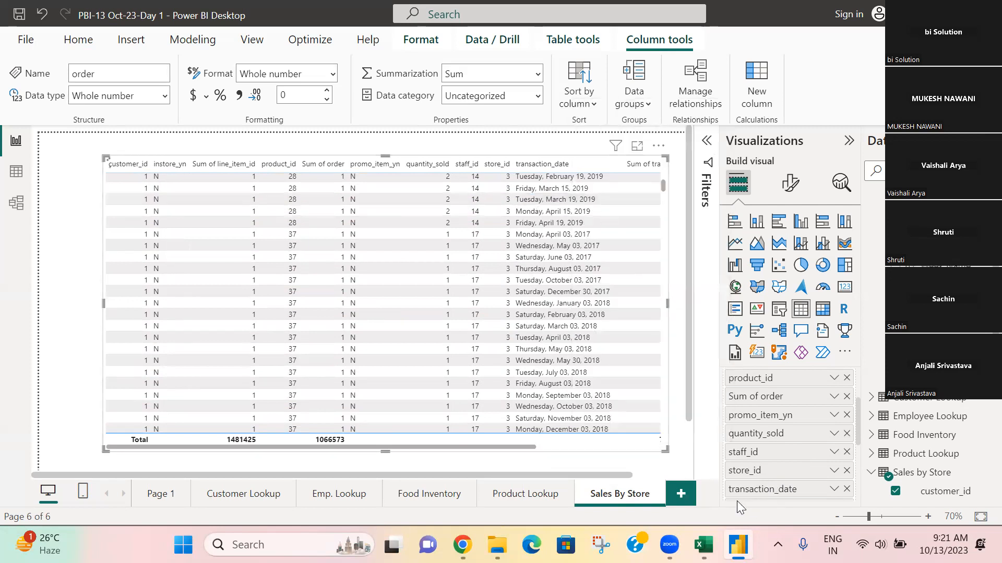
right_click(751, 472)
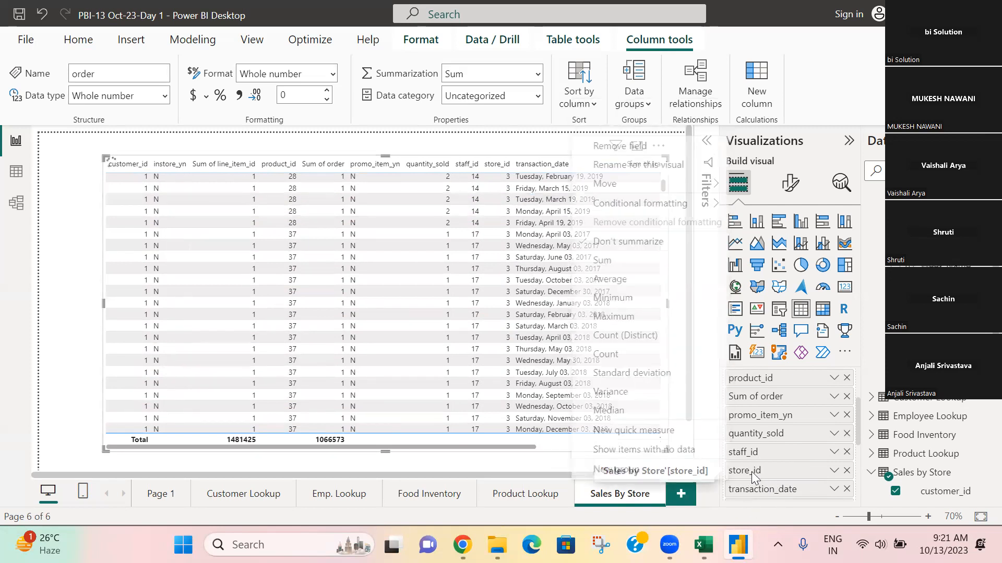
left_click(612, 243)
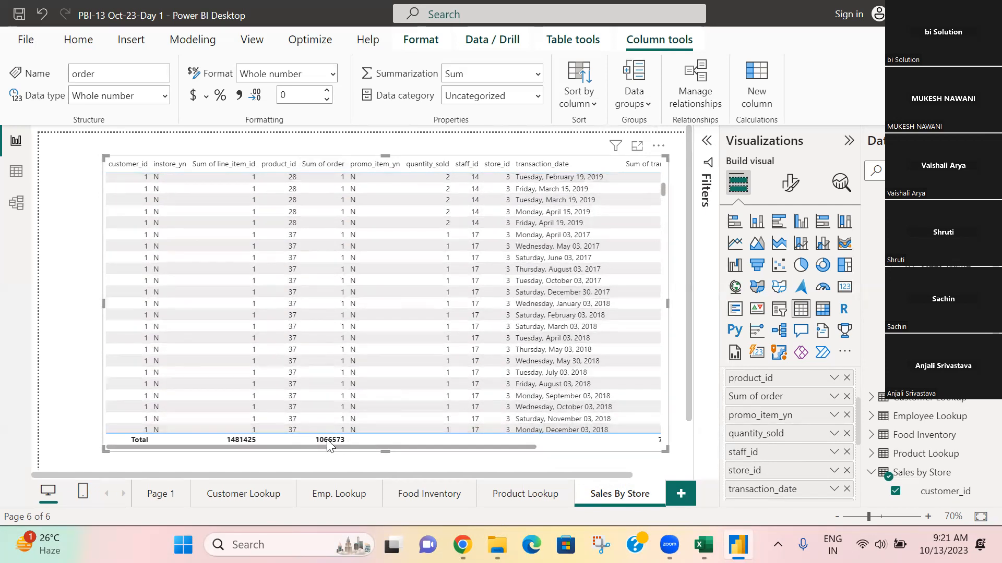
Set the order field to Don't summarize in the Sales By Store table.
scroll(791, 479, "down", 2)
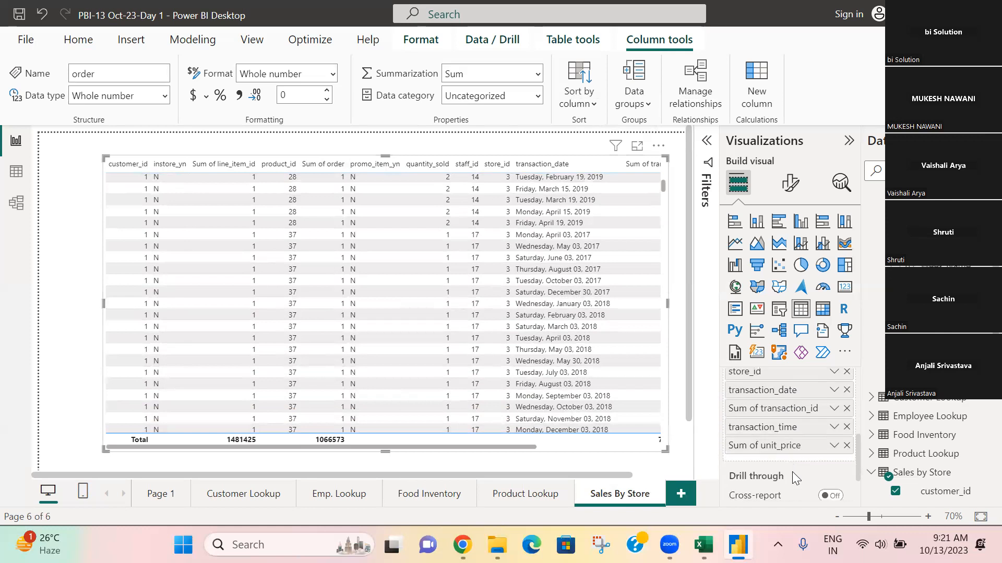
scroll(797, 456, "up", 3)
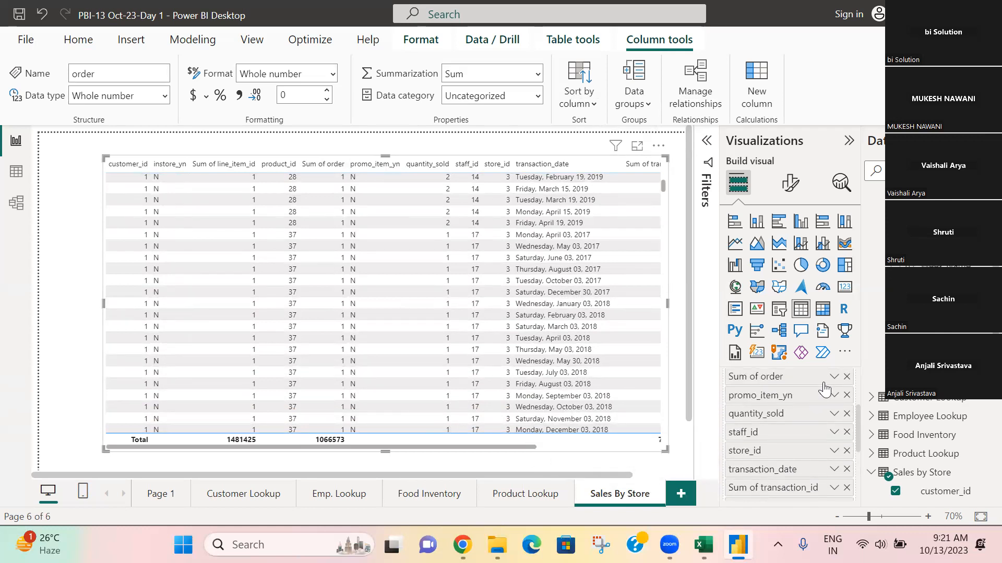
right_click(776, 379)
left_click(608, 167)
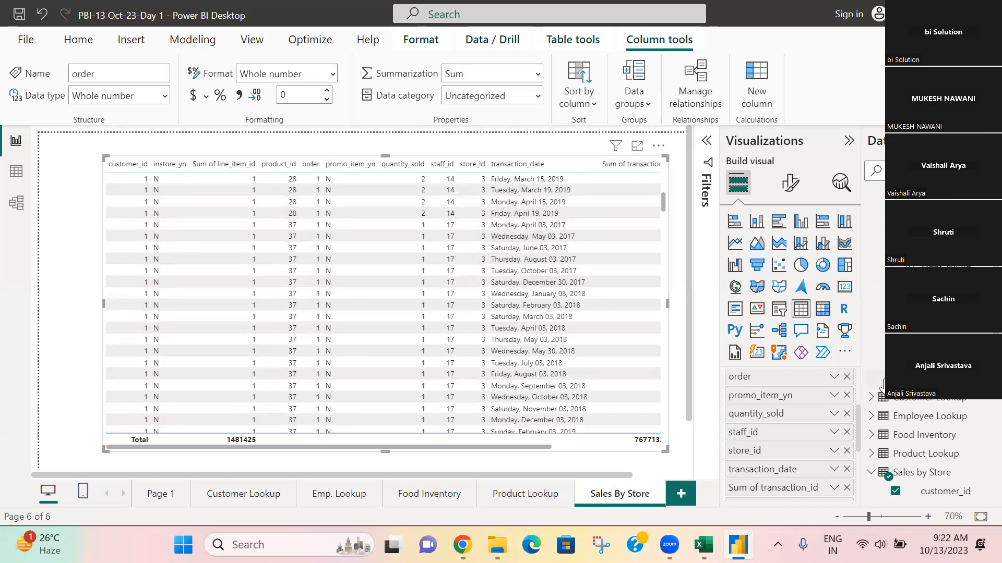
Look through the table's field list for any fields that are still summed.
scroll(807, 464, "down", 2)
scroll(808, 465, "down", 2)
scroll(808, 463, "up", 2)
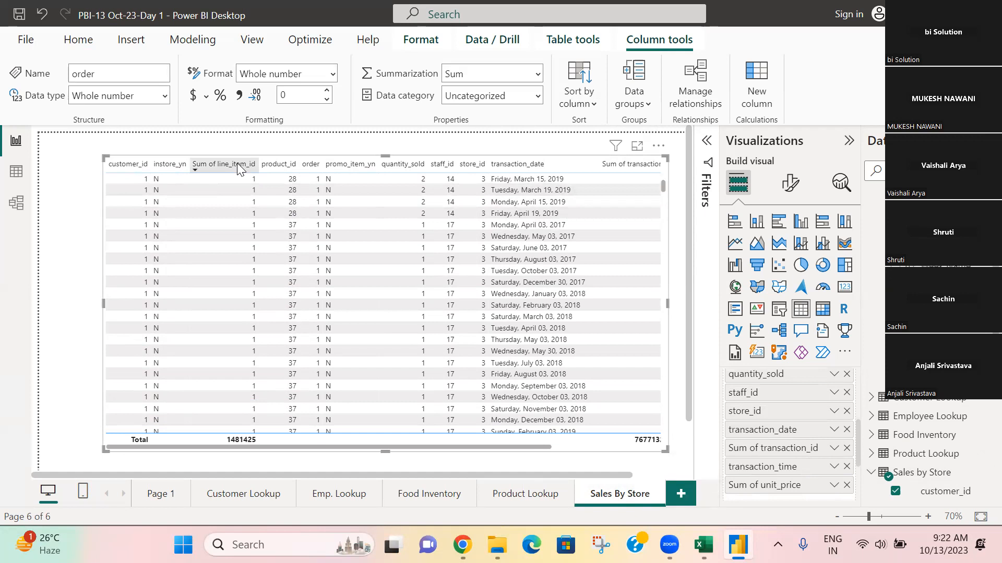
scroll(769, 466, "up", 1)
scroll(770, 466, "down", 1)
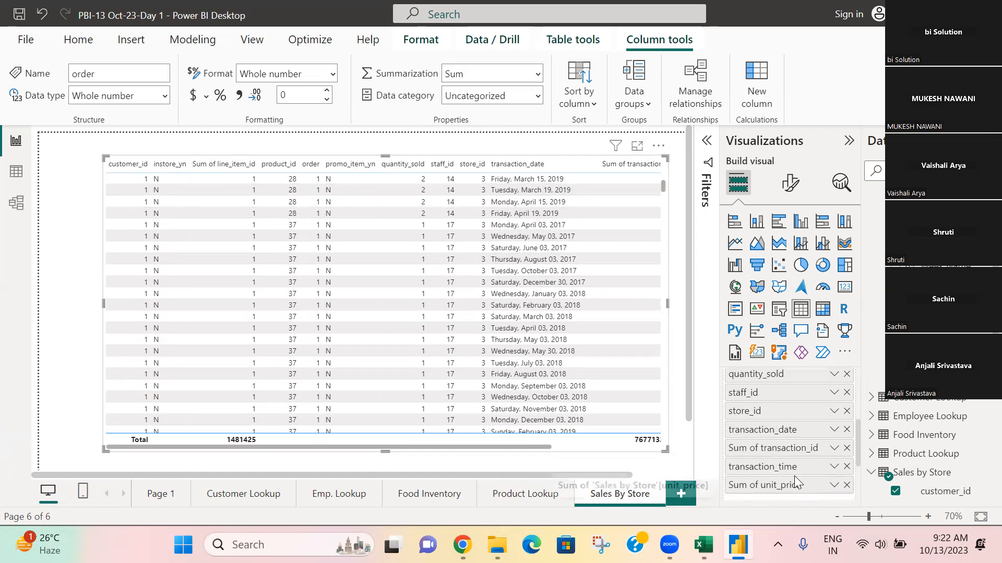
scroll(794, 477, "down", 2)
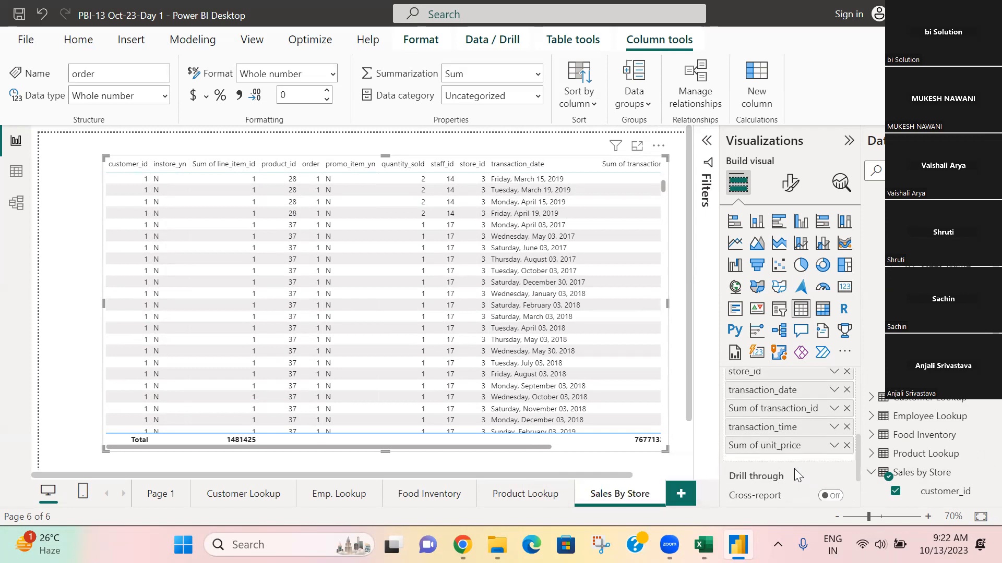
scroll(792, 468, "up", 2)
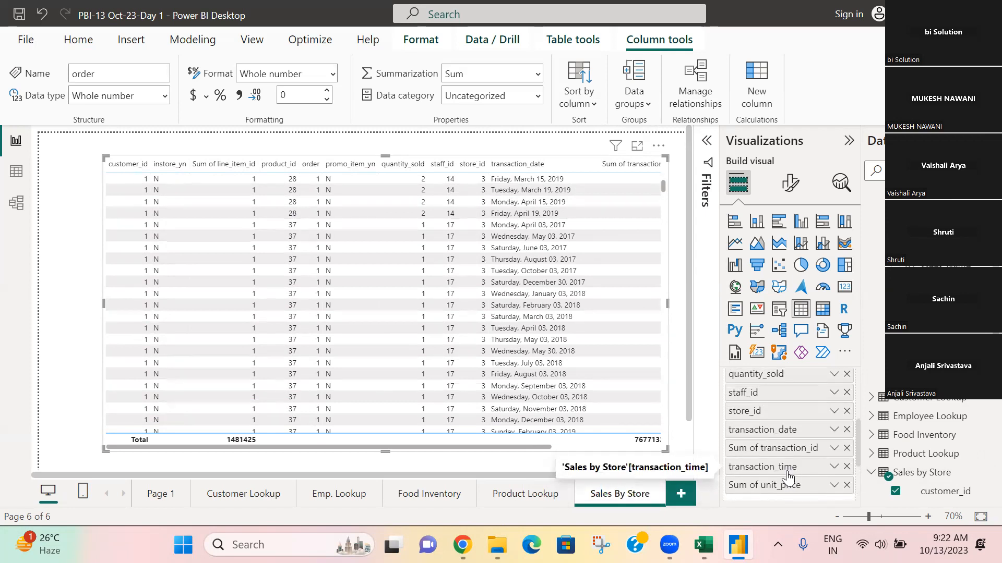
Set unit_price and transaction_id to Don't summarize in the Sales By Store table.
right_click(767, 485)
left_click(610, 277)
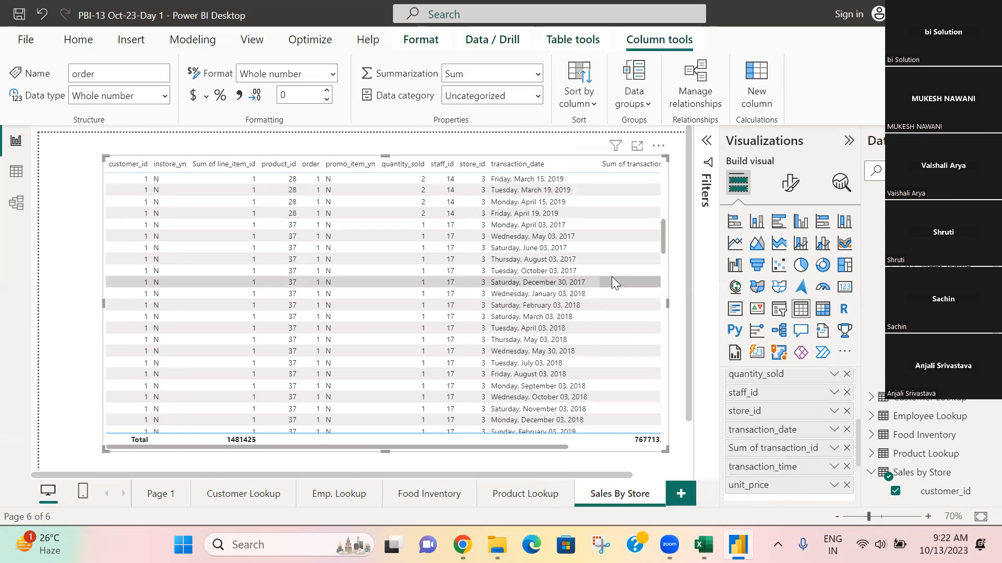
left_click_drag(534, 446, 650, 444)
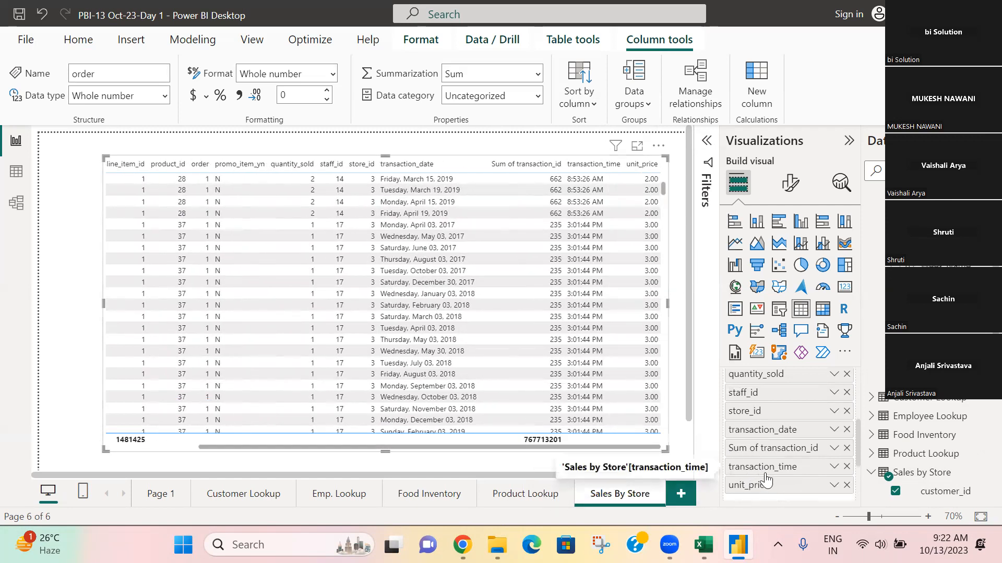
right_click(774, 449)
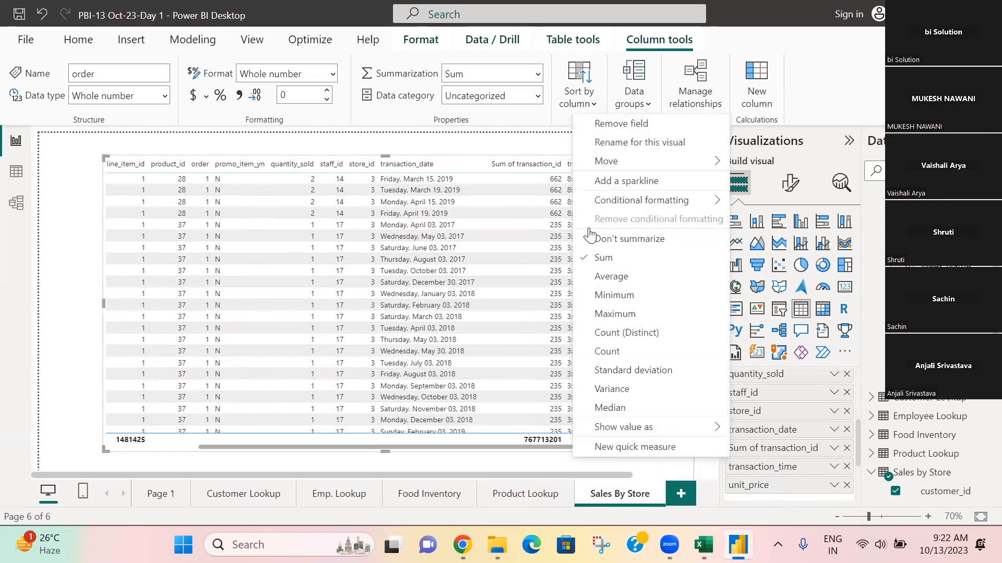
left_click(608, 239)
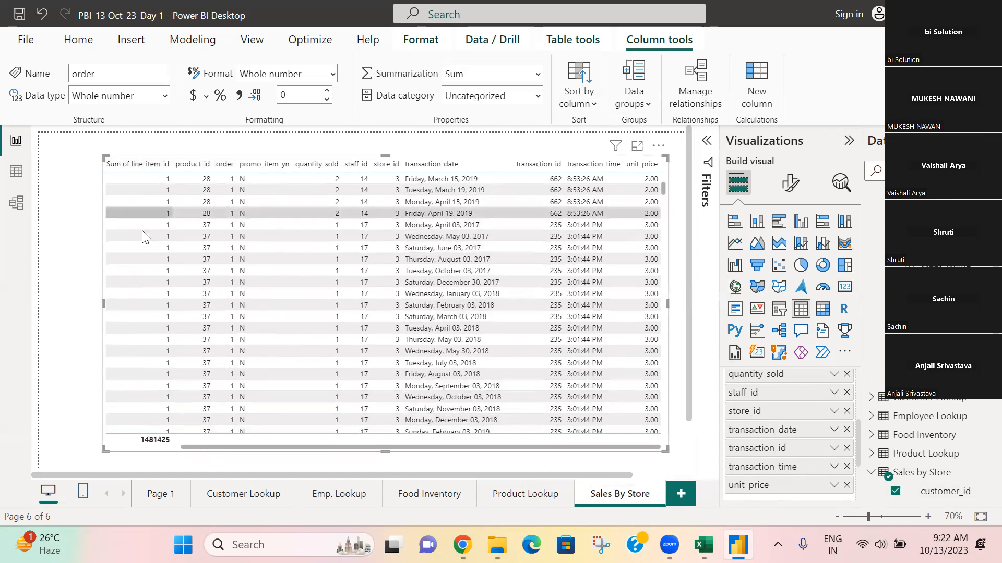
Reposition the Sales By Store table against the upper edge of the report page.
scroll(785, 456, "down", 3)
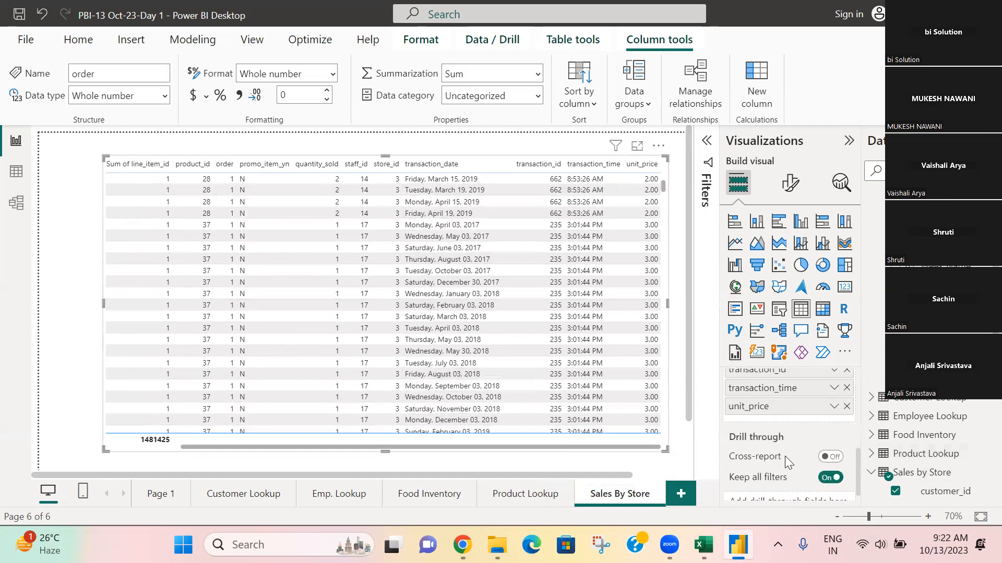
scroll(787, 441, "up", 1)
mouse_move(387, 449)
left_mouse_down()
mouse_move(391, 472)
mouse_move(383, 448)
left_mouse_up()
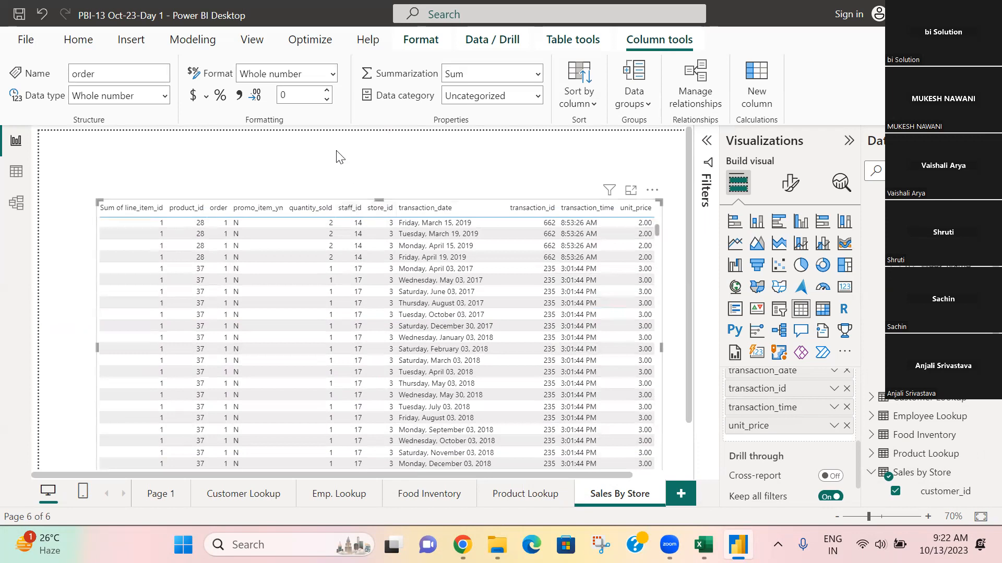
left_click_drag(322, 295, 334, 199)
left_click_drag(294, 424, 247, 475)
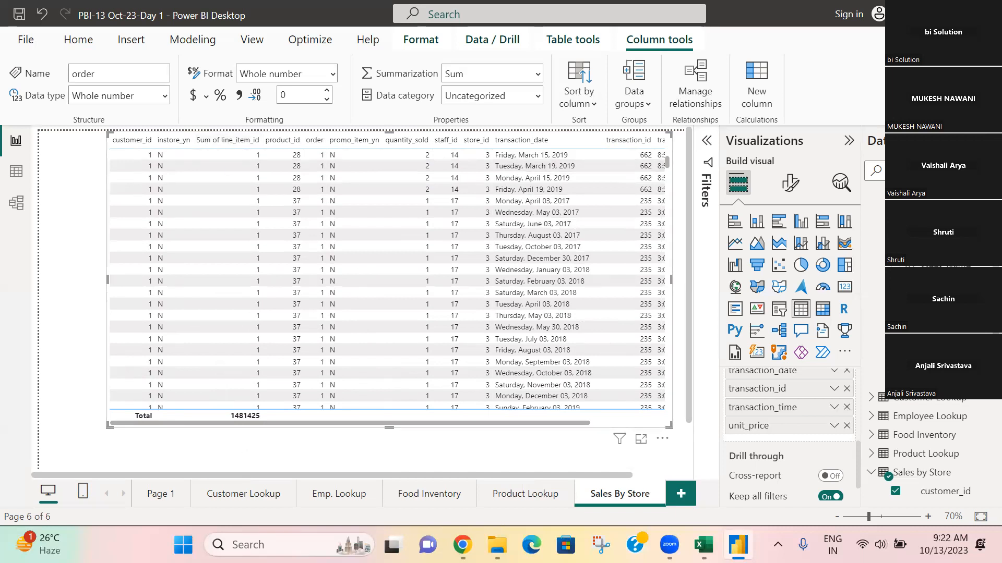
Set line_item_id to Don't summarize in the Sales By Store table and save the report.
scroll(799, 421, "up", 2)
scroll(802, 422, "up", 4)
scroll(804, 441, "down", 6)
scroll(803, 443, "up", 4)
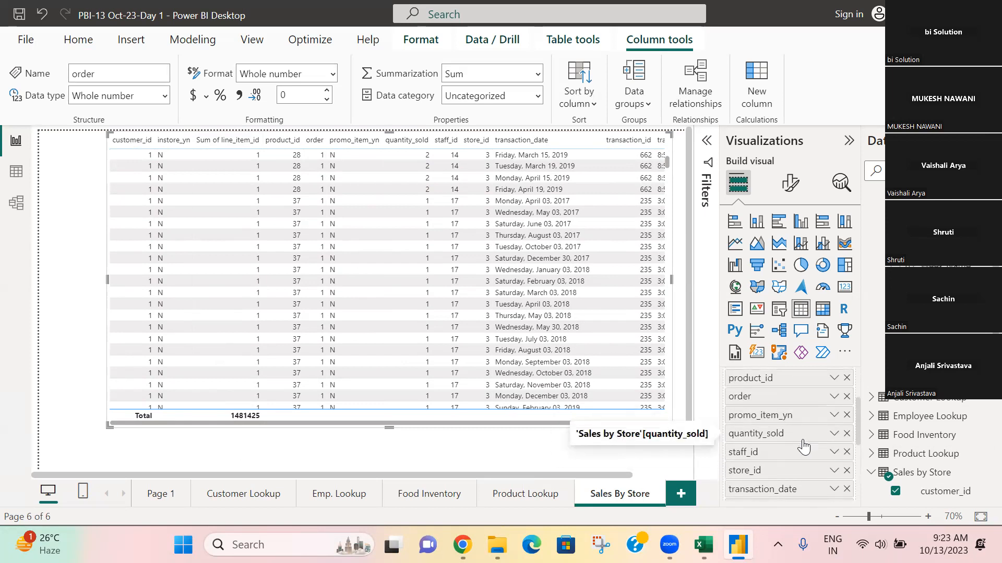
scroll(804, 447, "down", 4)
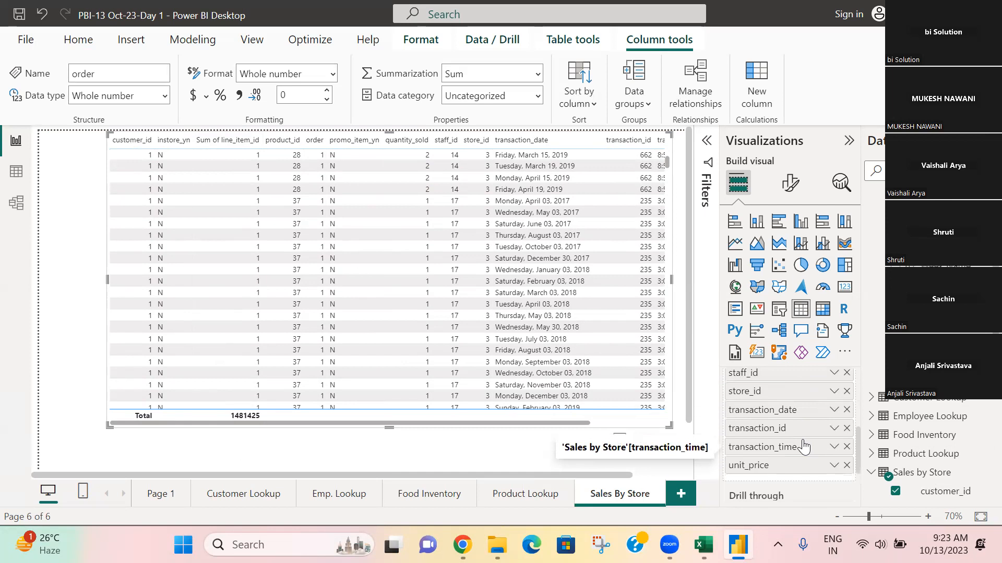
scroll(802, 442, "up", 2)
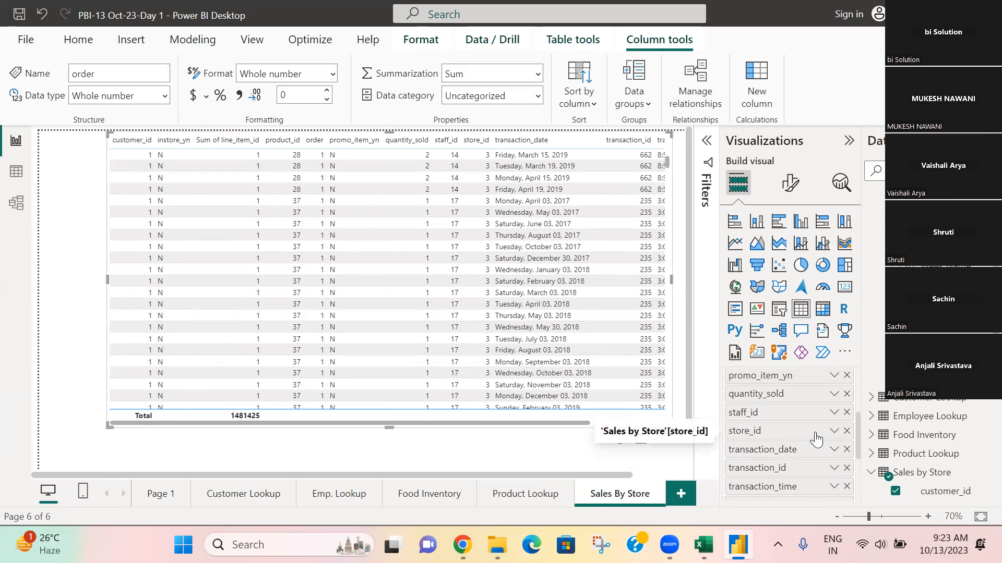
scroll(816, 440, "up", 1)
scroll(817, 442, "up", 2)
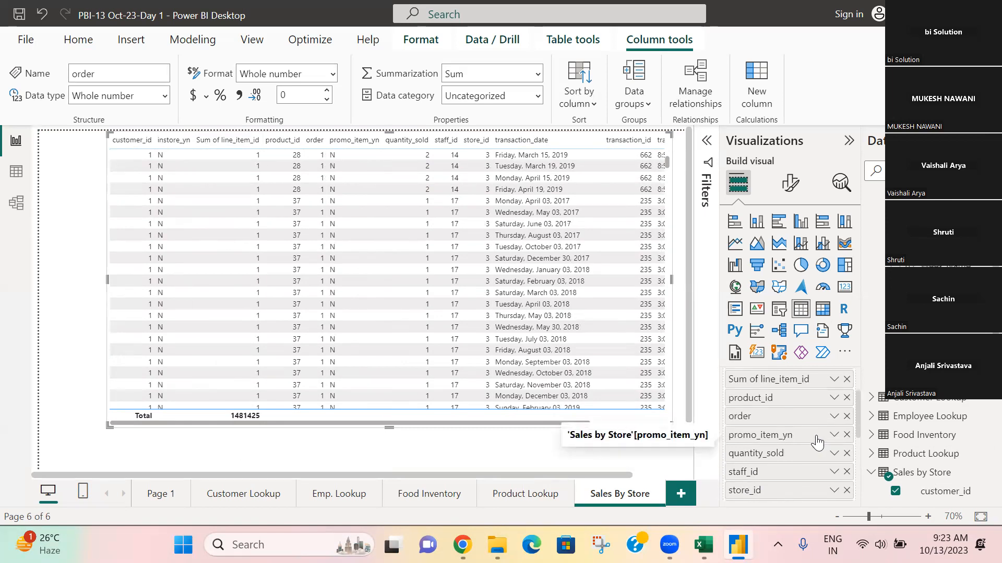
right_click(798, 380)
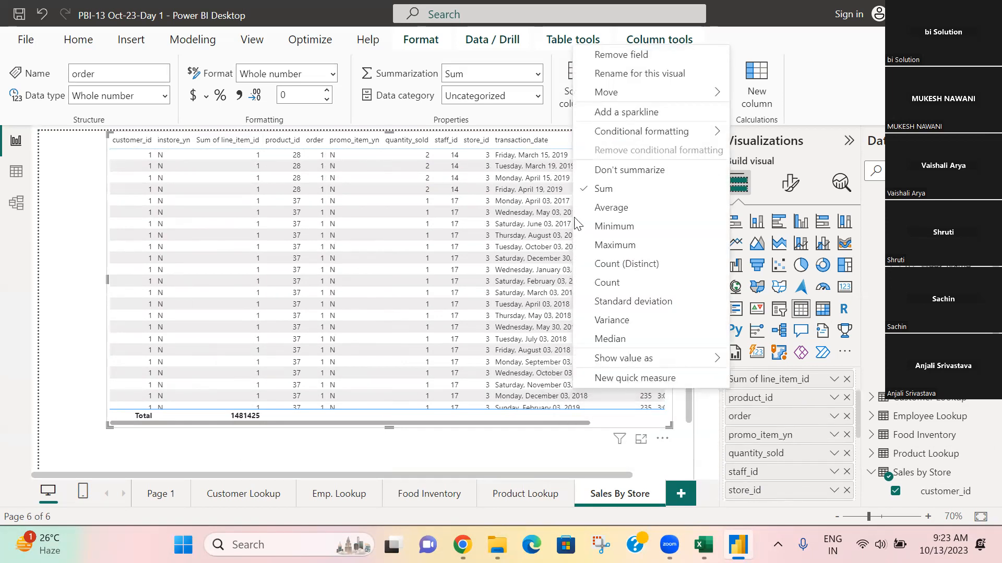
left_click(602, 170)
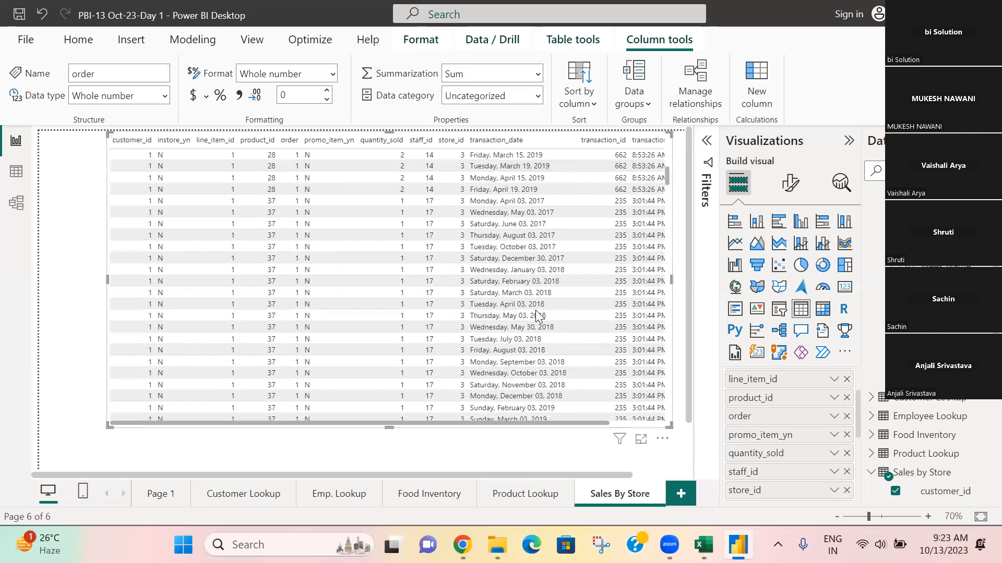
key("ctrl+s")
Collapse the Sales by Store field list and add a new report page named Store Lookup.
left_click(872, 472)
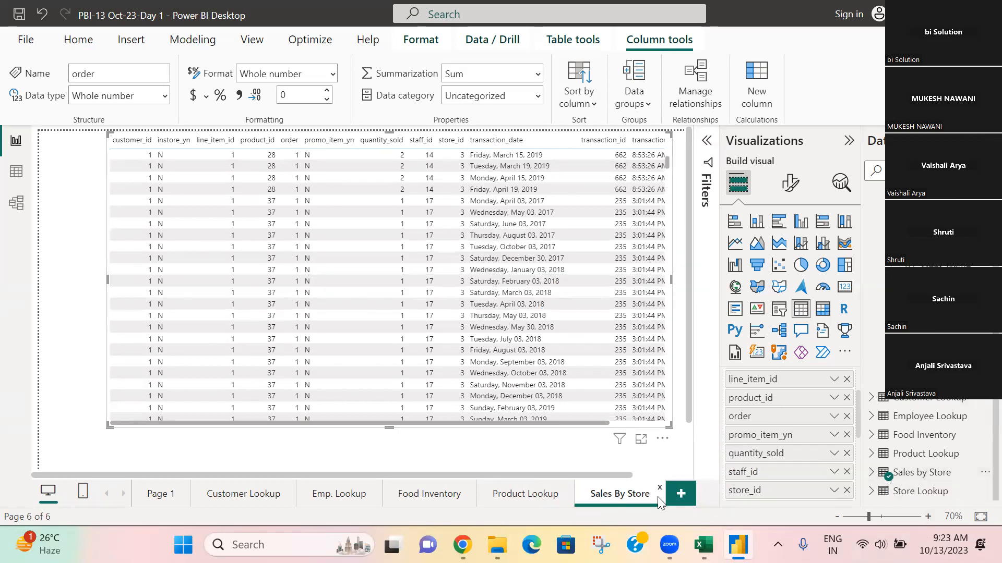
left_click(677, 496)
right_click(642, 491)
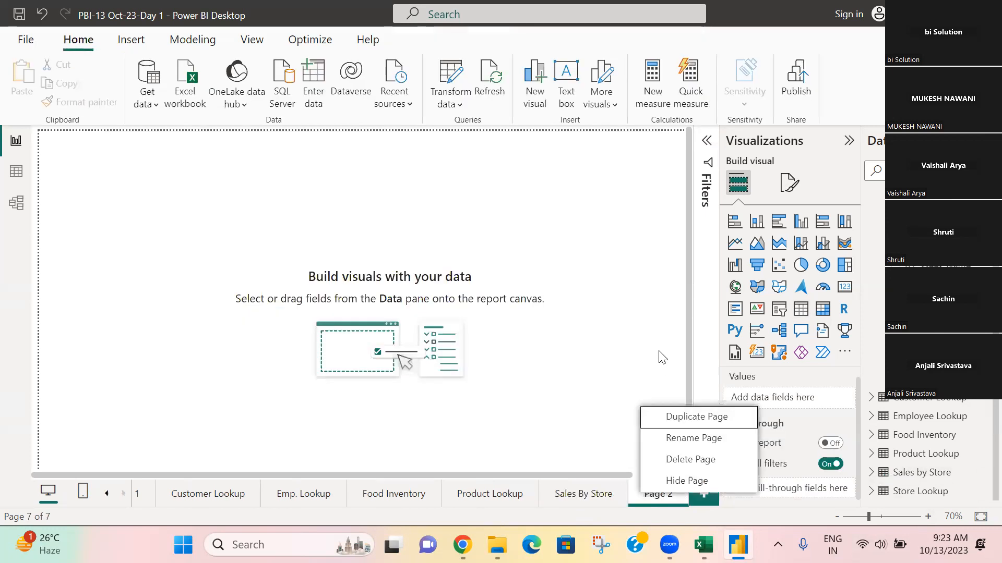
left_click(678, 439)
type("Store L")
type("oo")
type("kup")
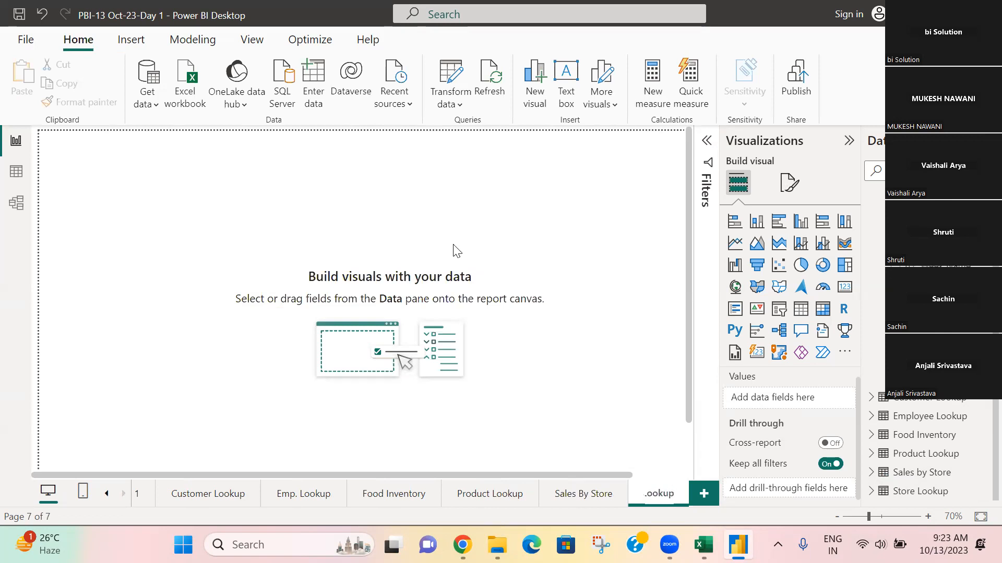
key("Return")
Insert a table visual on the Store Lookup page with every field of the Store Lookup table, from manager through store_type.
left_click(799, 312)
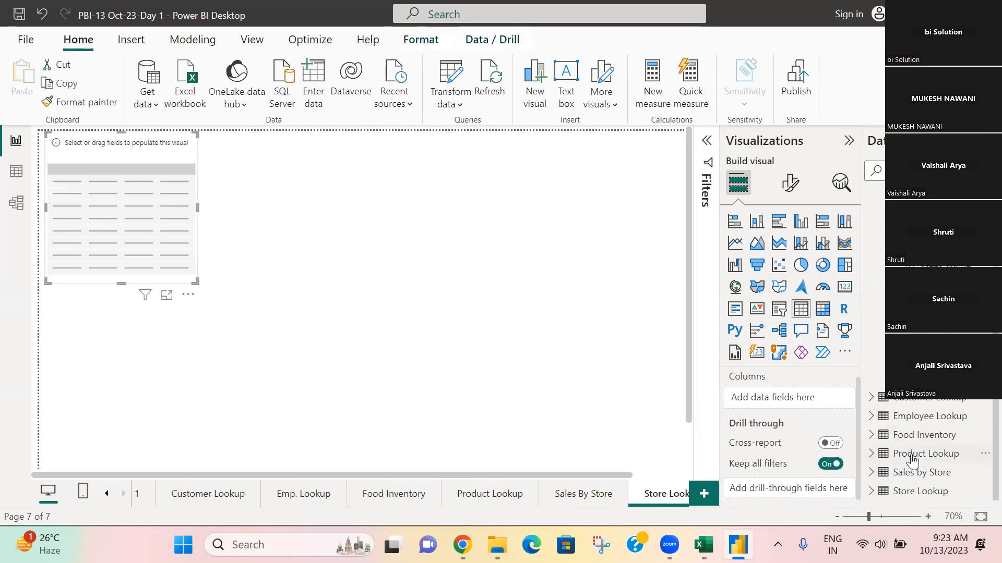
left_click(879, 494)
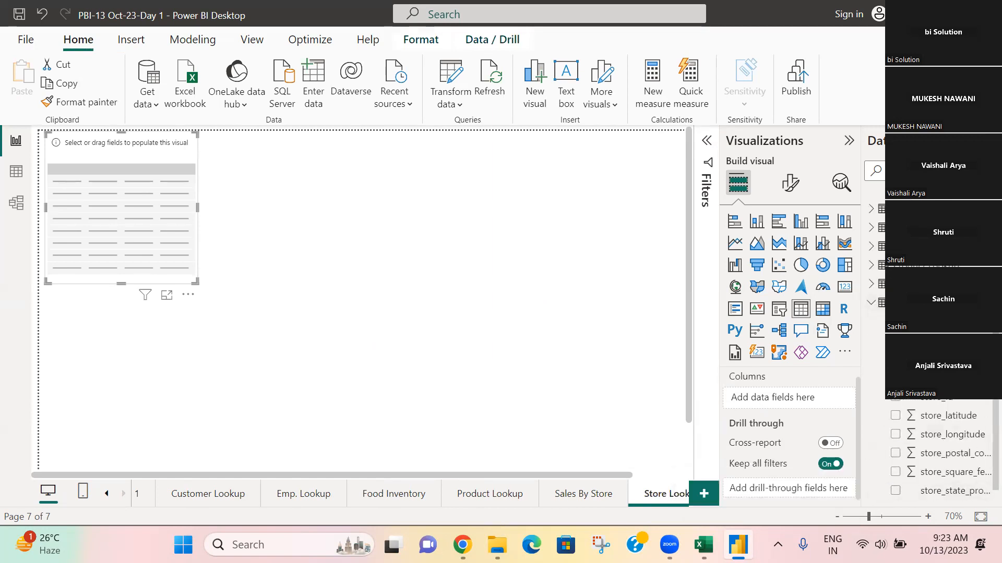
left_click(896, 322)
left_click(895, 340)
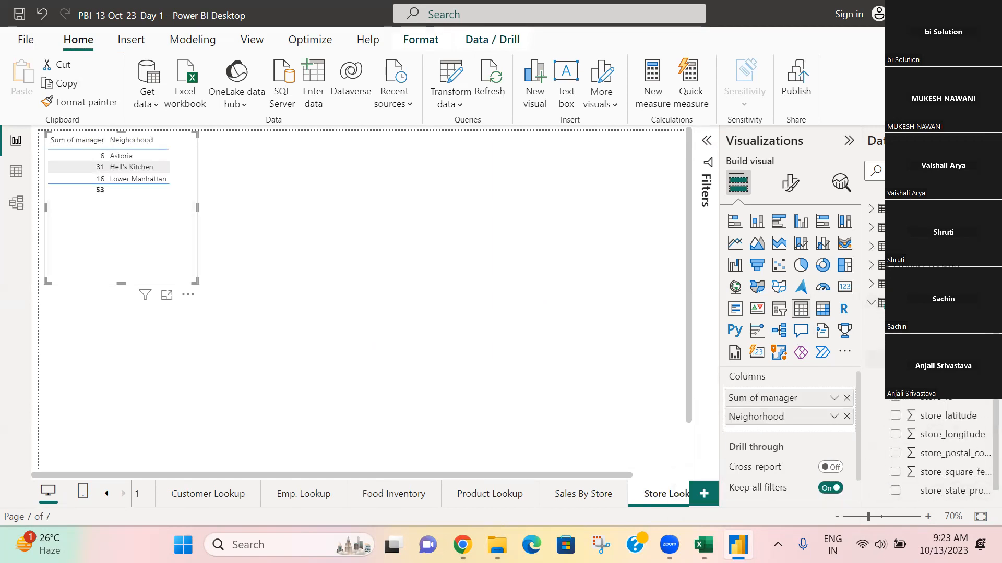
left_click(896, 359)
left_click(895, 379)
left_click(895, 397)
left_click(896, 416)
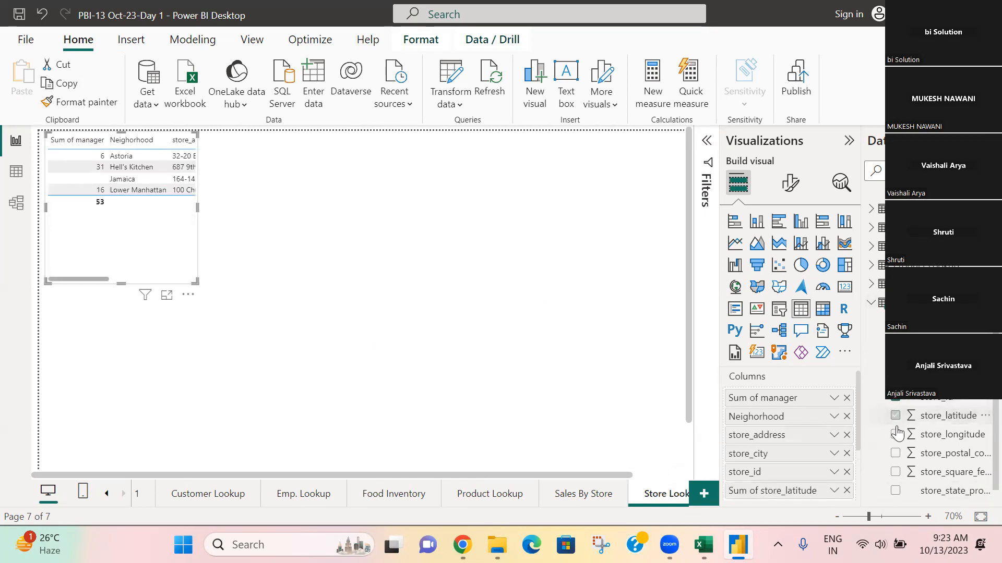
left_click(895, 453)
left_click(895, 472)
left_click(895, 491)
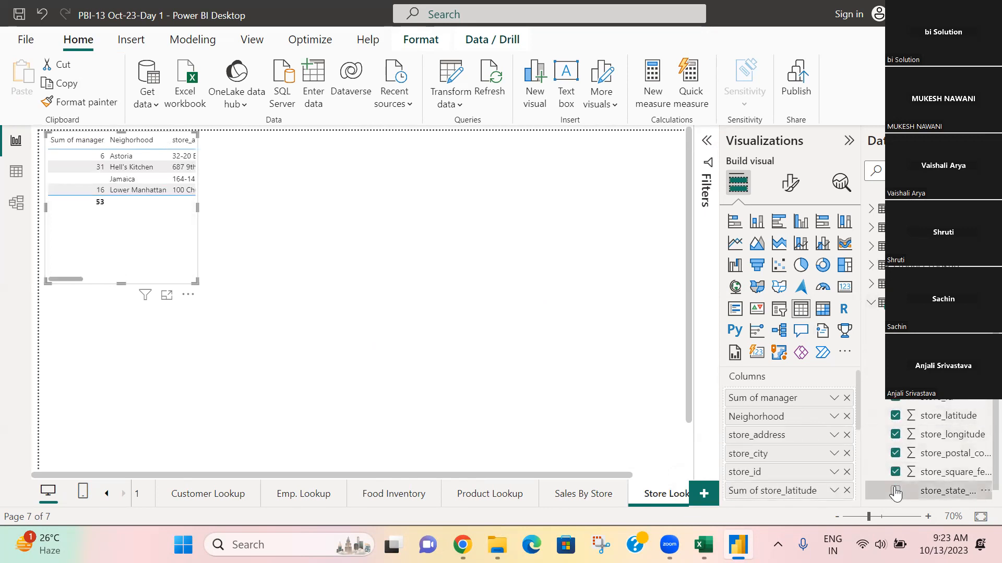
left_click(895, 491)
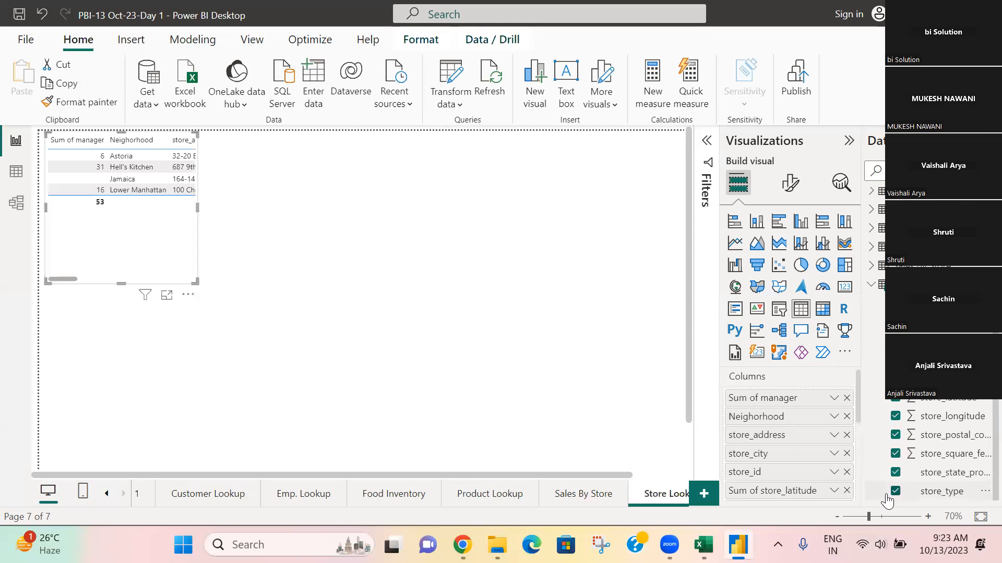
Enlarge the Store Lookup table to cover most of the page, move it away from the corner and slightly reduce its height.
left_click_drag(196, 282, 524, 402)
left_click_drag(282, 235, 330, 272)
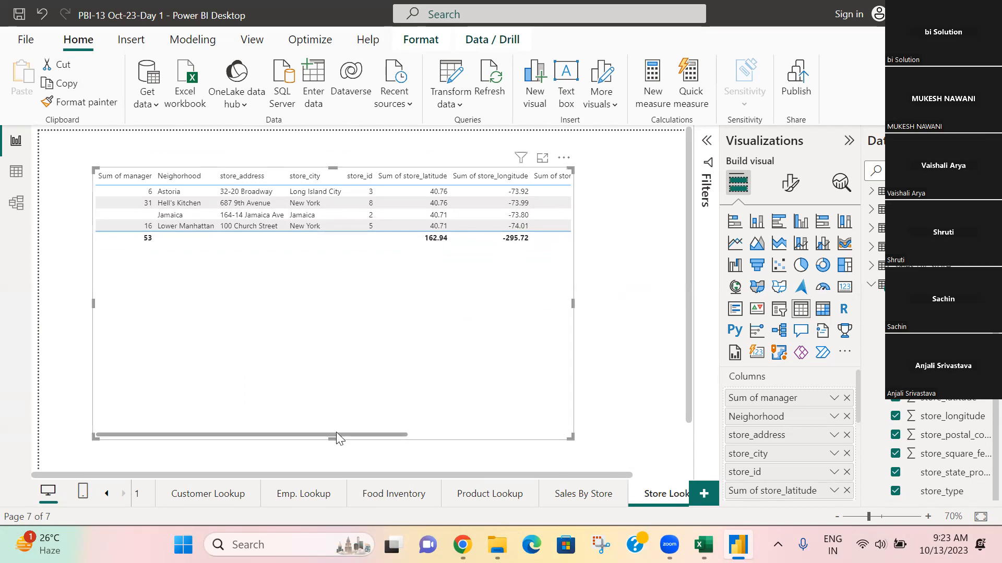
left_click_drag(332, 438, 334, 420)
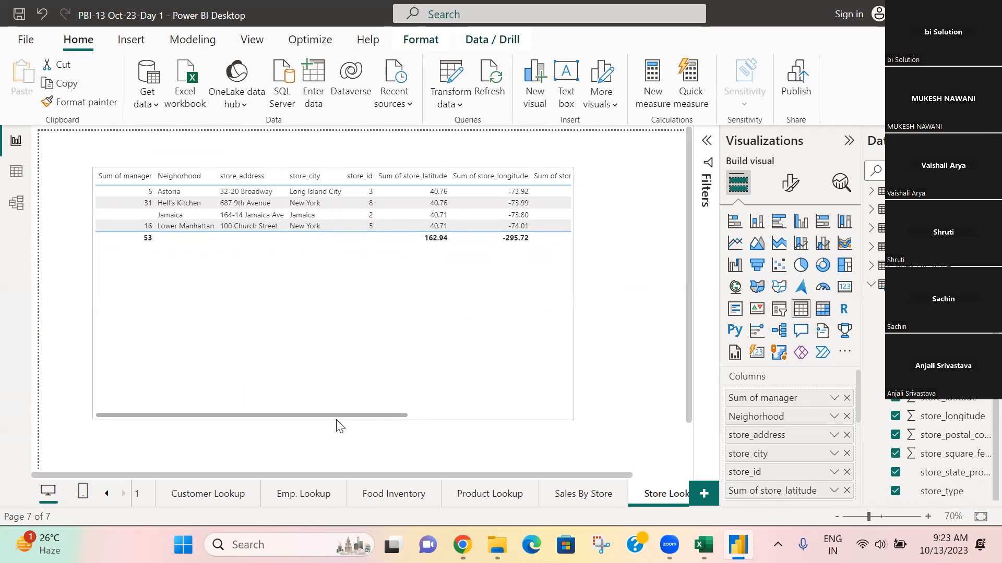
Set manager and store_latitude to Don't summarize in the Store Lookup table.
left_click(834, 398)
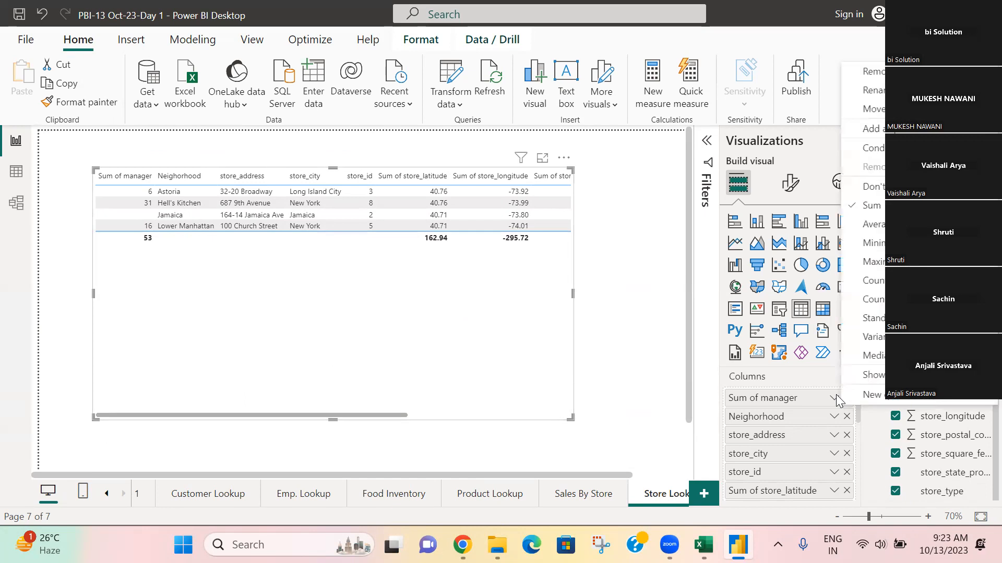
left_click(877, 188)
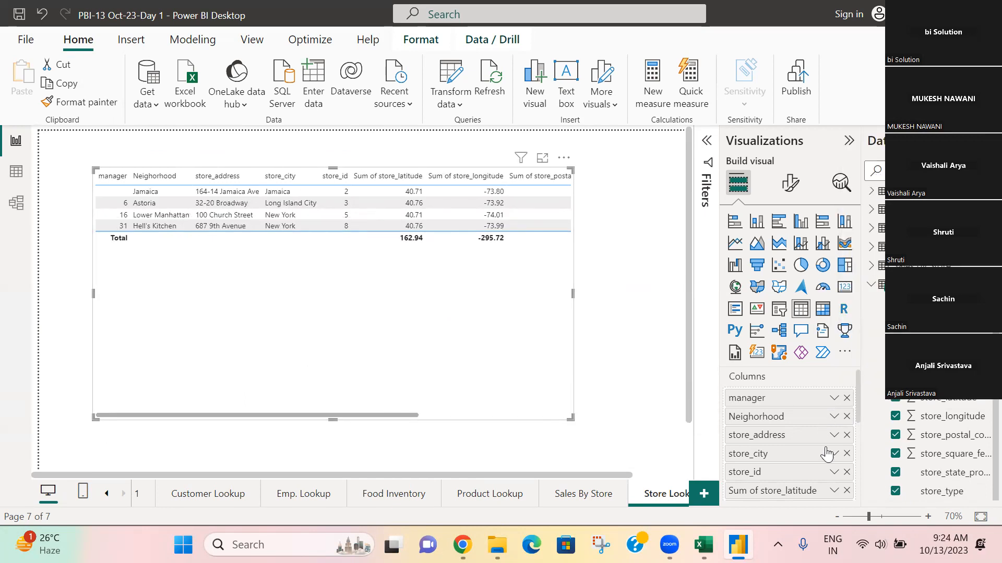
scroll(820, 462, "down", 1)
left_click(834, 470)
left_click(874, 240)
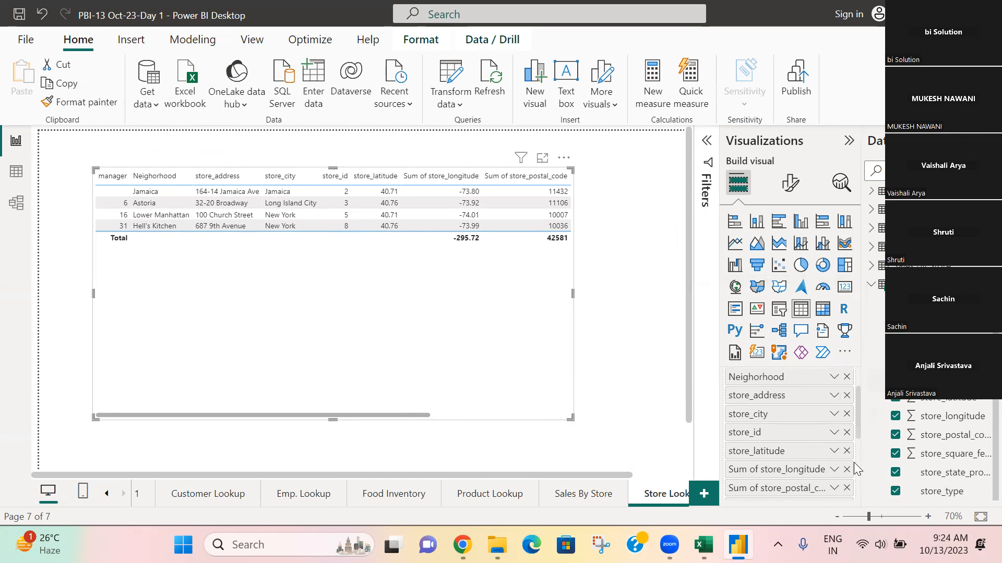
Set store_longitude and store_postal_code to Don't summarize in the Store Lookup table.
scroll(853, 462, "down", 2)
left_click(835, 429)
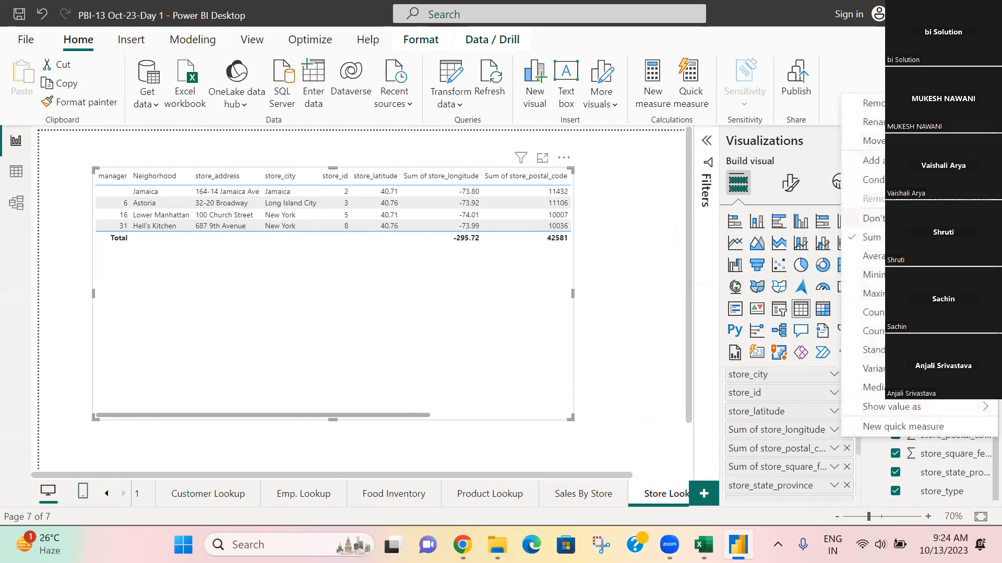
left_click(868, 218)
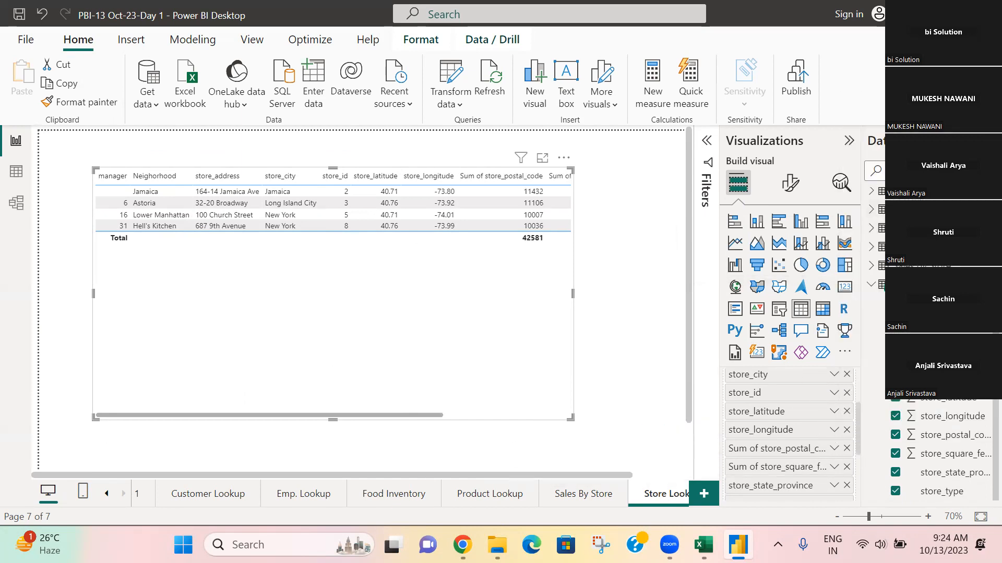
scroll(801, 426, "down", 4)
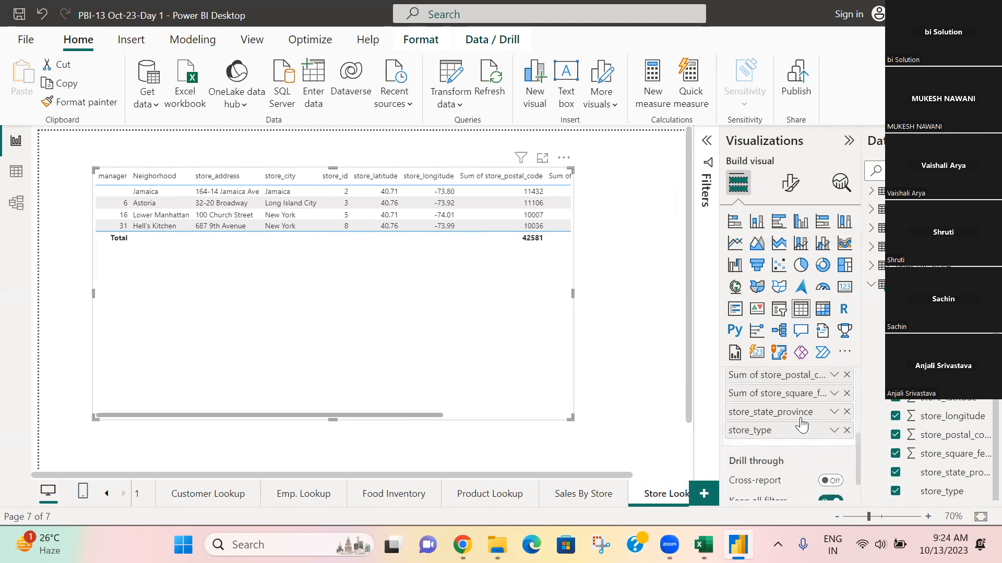
left_click(834, 375)
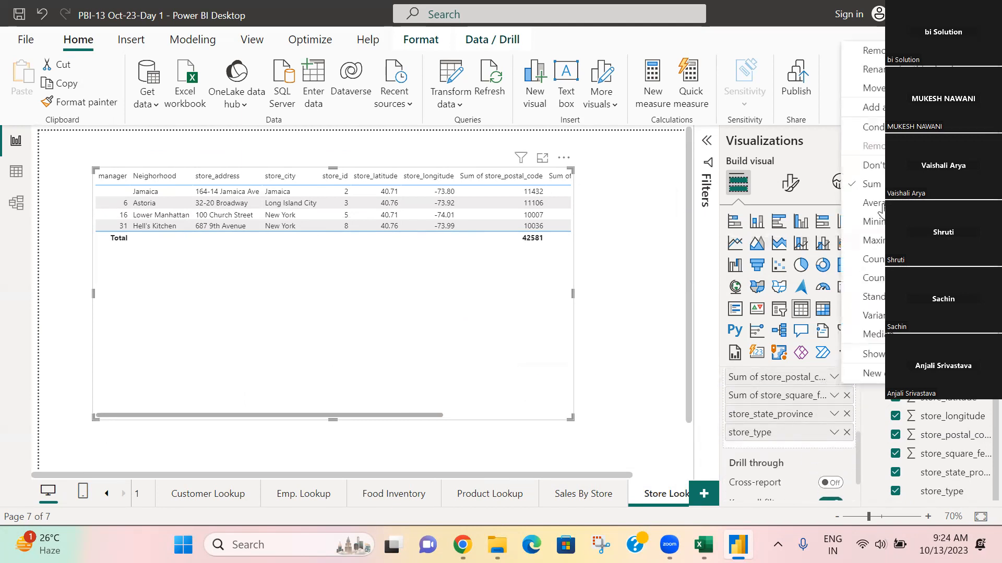
left_click(876, 165)
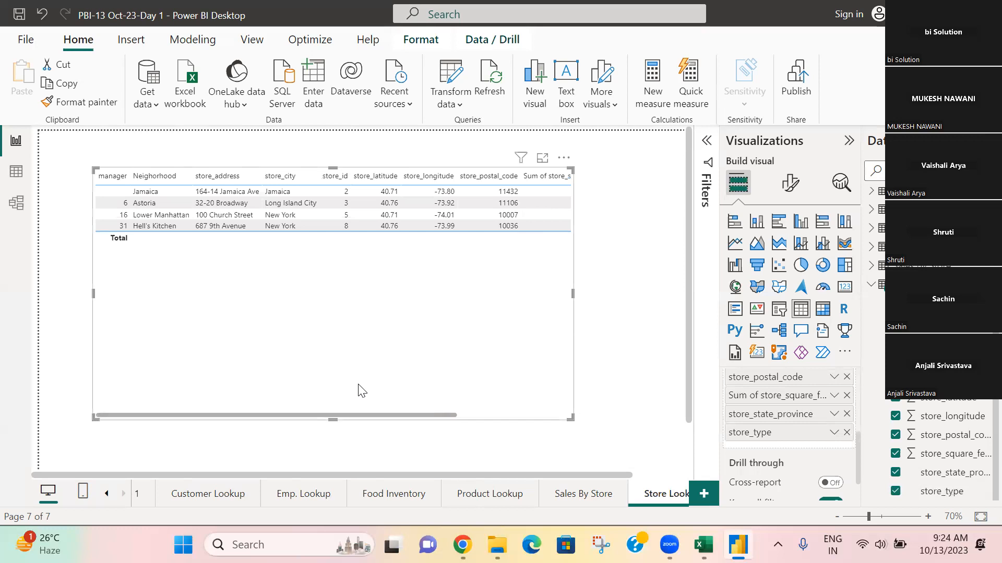
Widen the Store Lookup table toward the page's right edge and set store_square_feet to Don't summarize.
left_click_drag(572, 417, 663, 406)
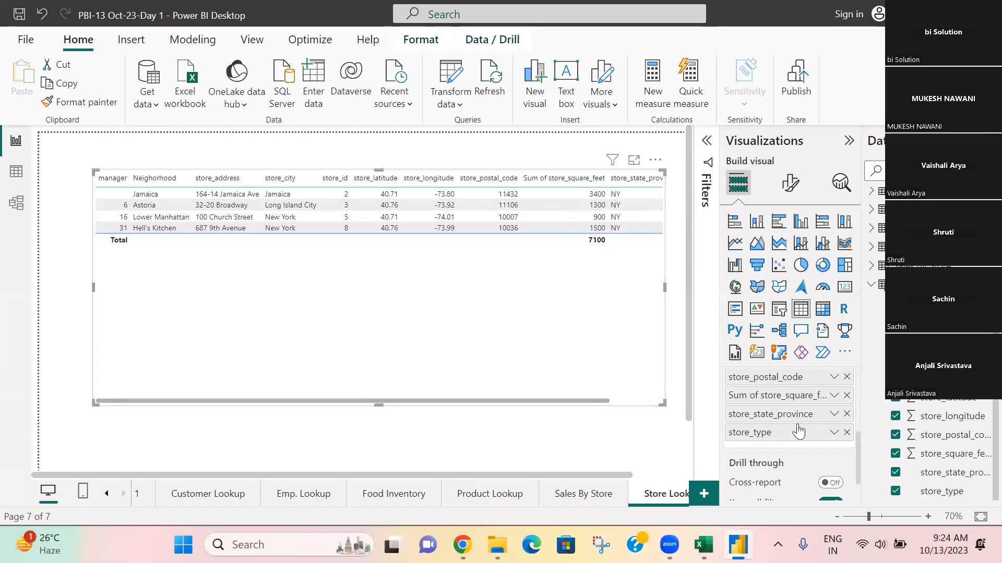
left_click(833, 395)
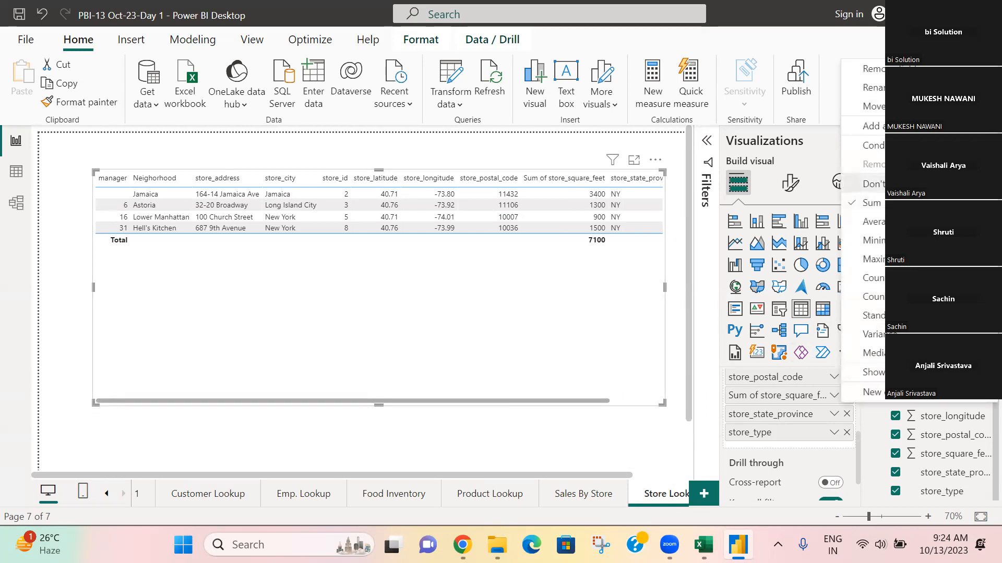
left_click(873, 184)
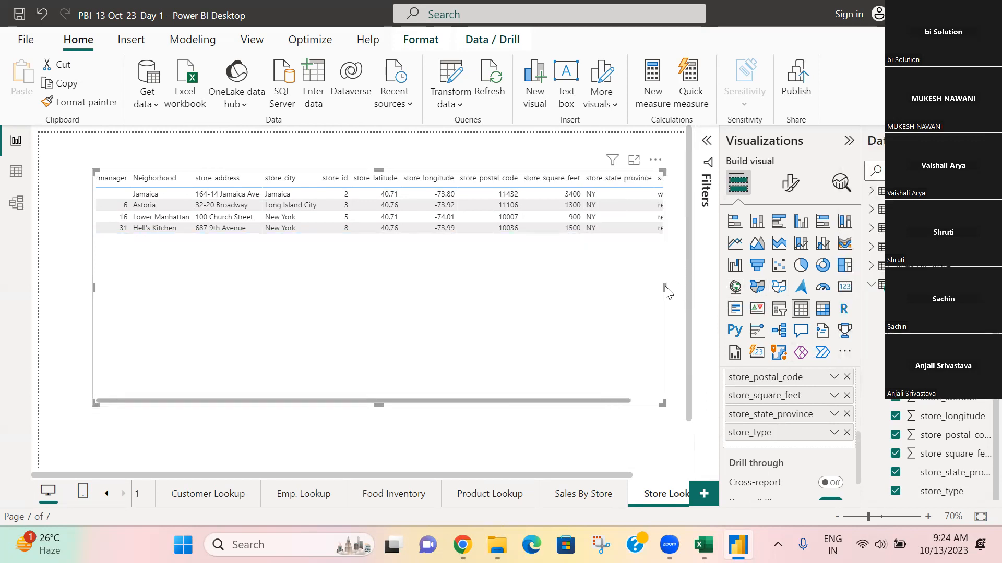
Shorten the Store Lookup table from its lower edge to remove much of the empty space beneath the rows.
left_click_drag(590, 401, 677, 403)
left_click_drag(551, 400, 493, 397)
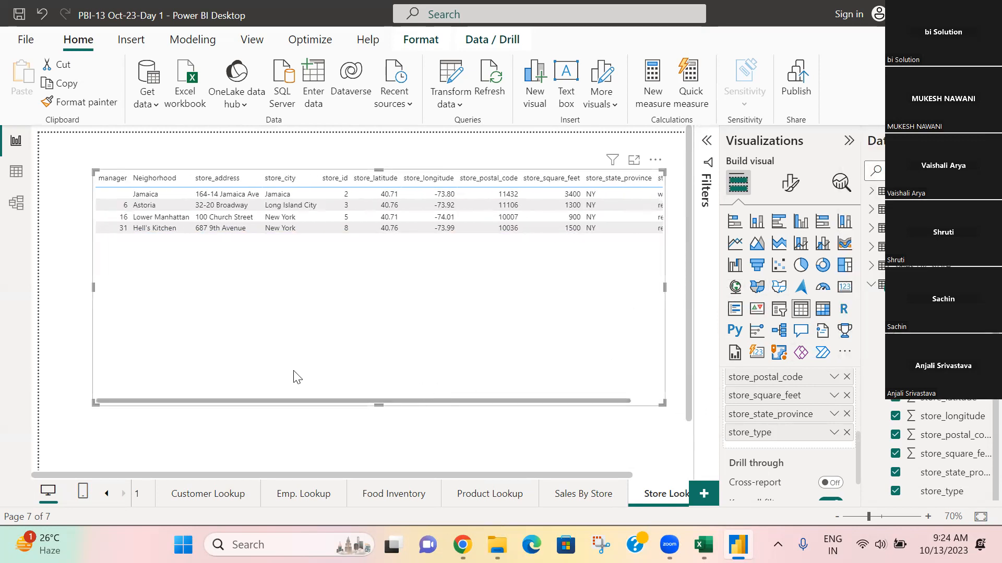
left_click_drag(379, 406, 398, 309)
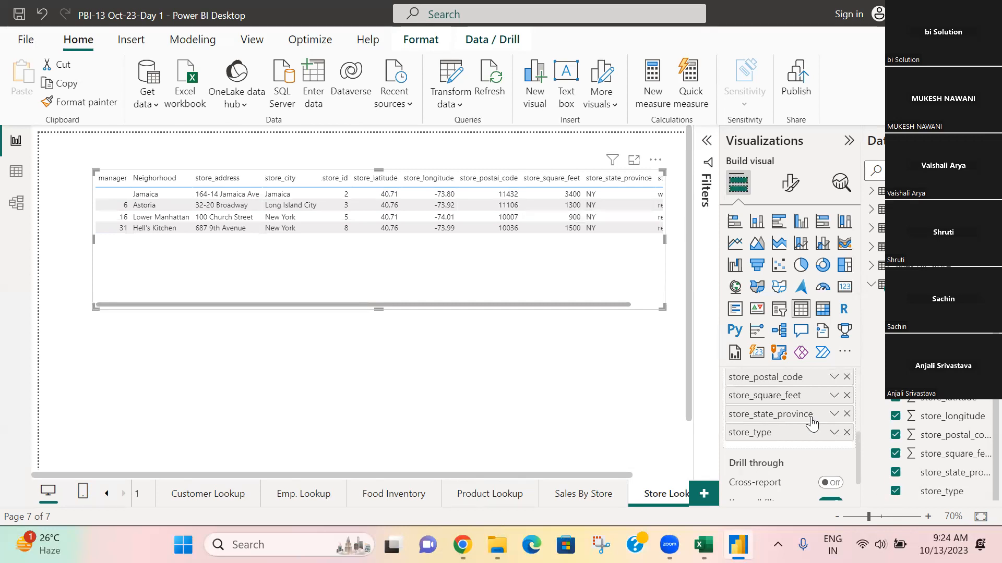
Review the Store Lookup table's assigned fields and check its columns across from manager to store_type.
scroll(797, 421, "up", 3)
scroll(797, 420, "up", 2)
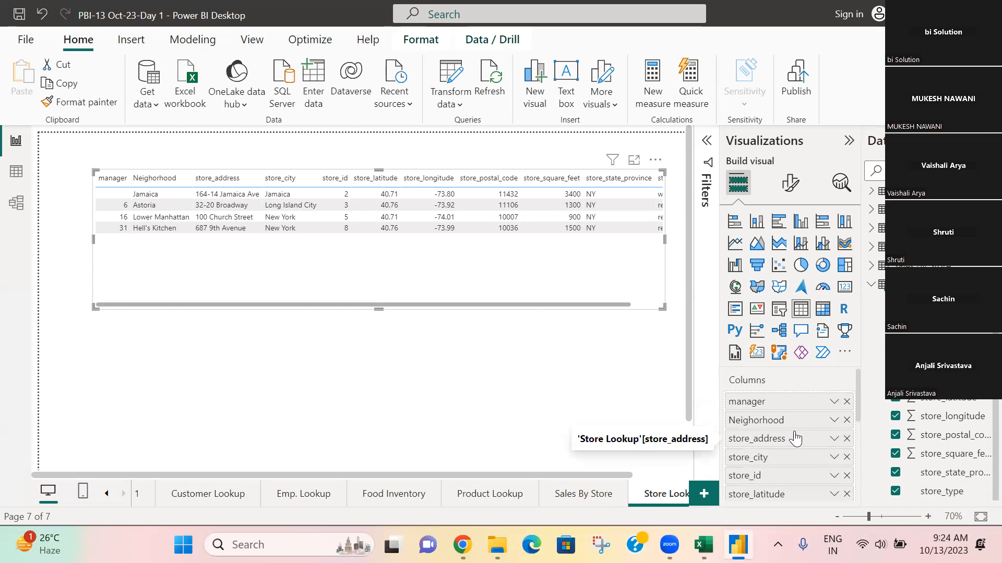
scroll(795, 439, "down", 5)
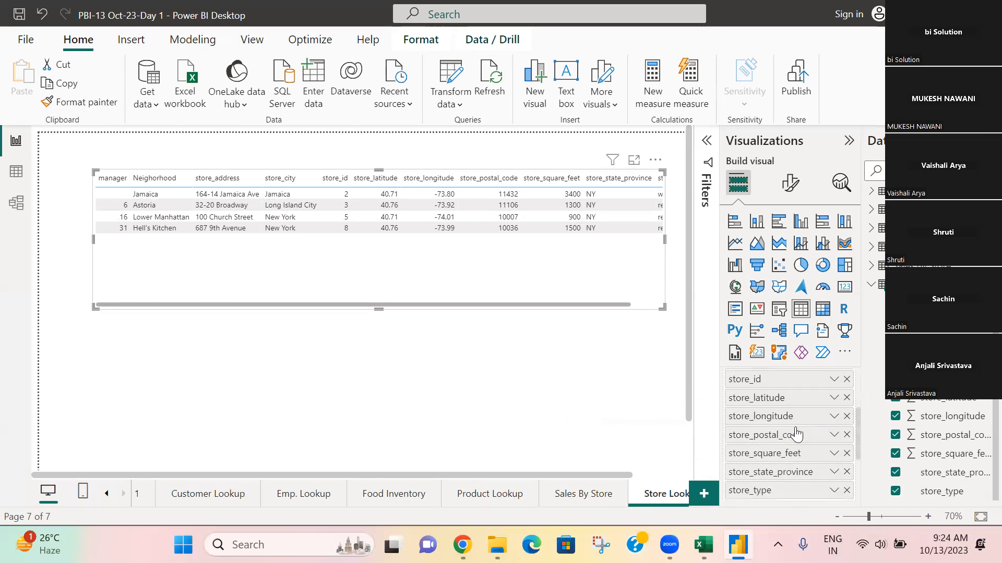
scroll(796, 433, "down", 1)
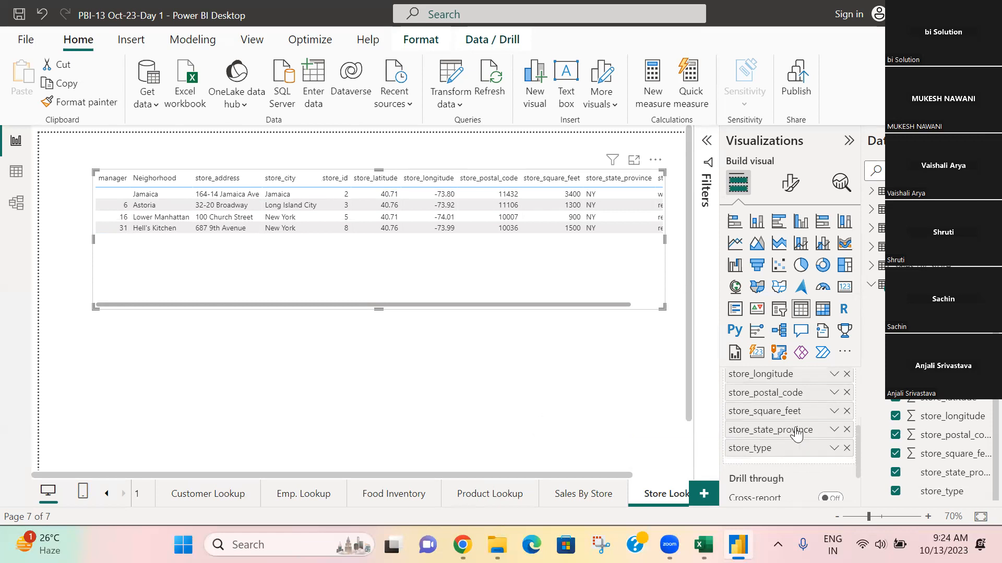
left_click_drag(381, 307, 411, 305)
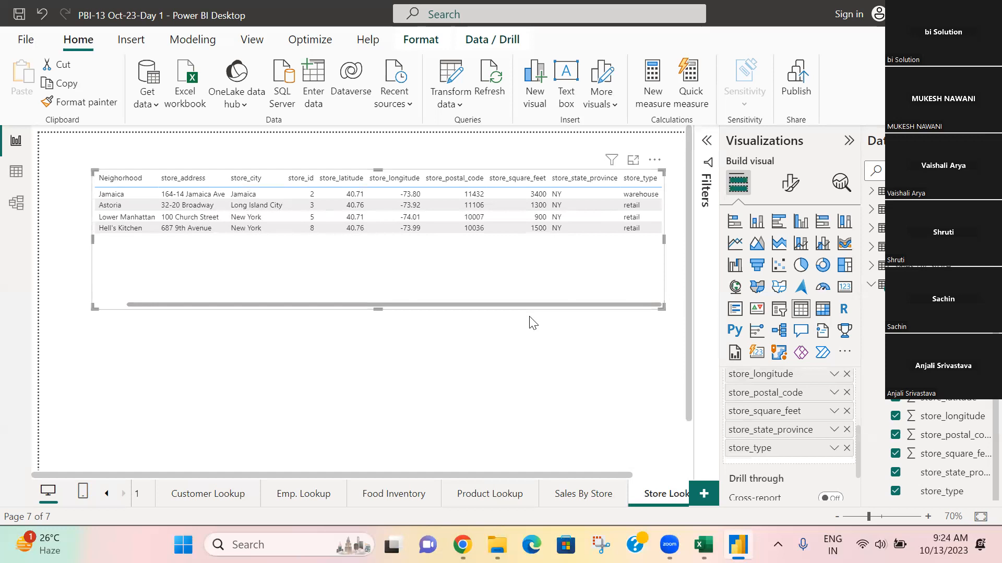
left_click_drag(529, 316, 360, 314)
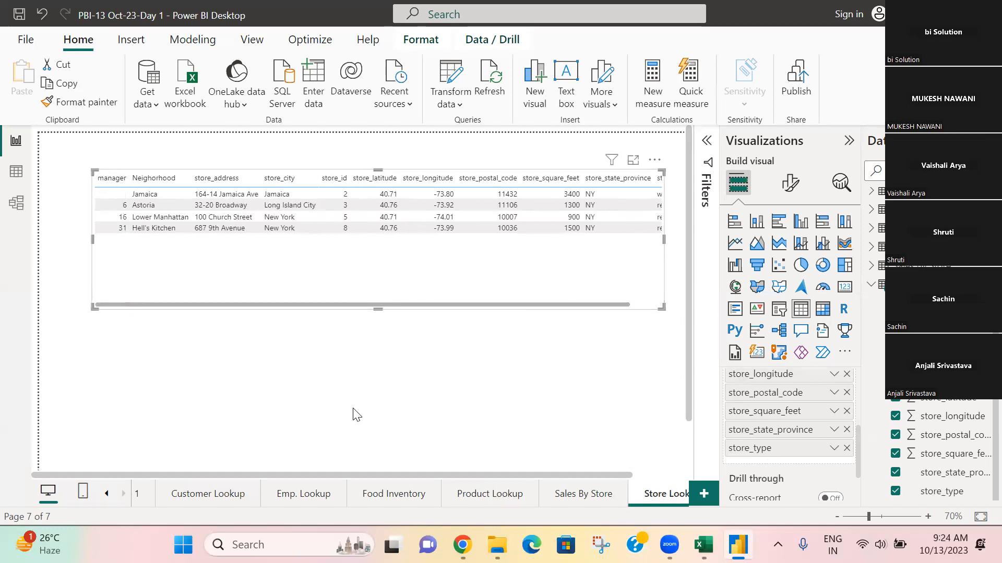